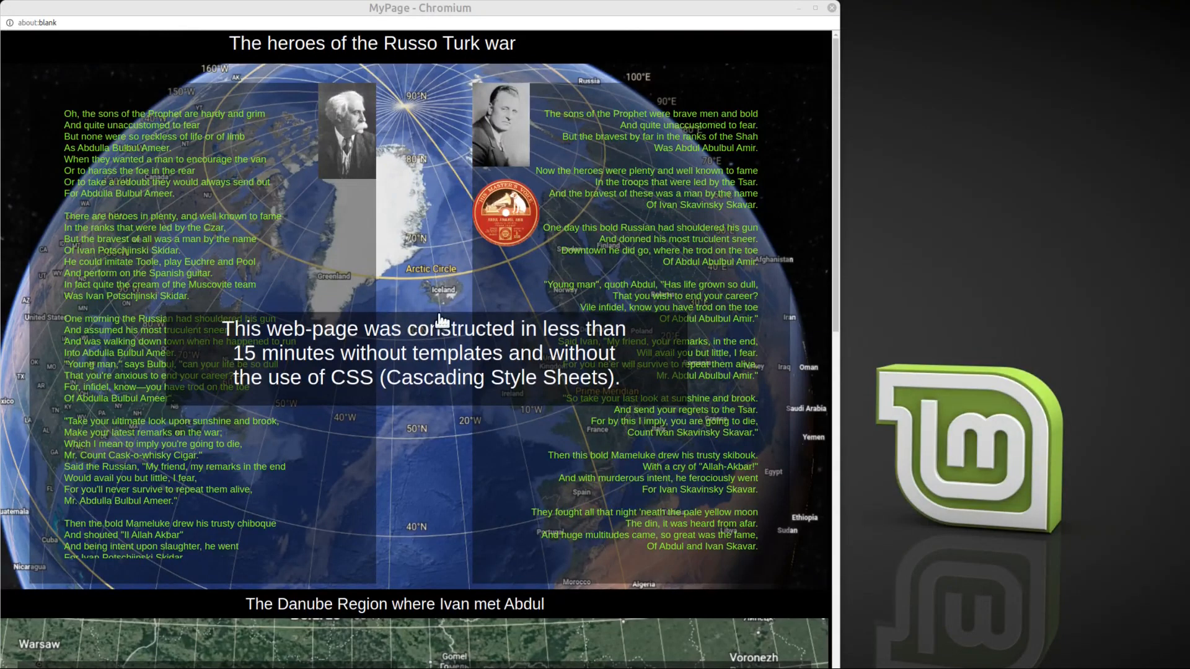
Place the globe image from the exercise 2 folder on the blank page and enlarge it to 1376 x 874
drag(315, 9, 466, 68)
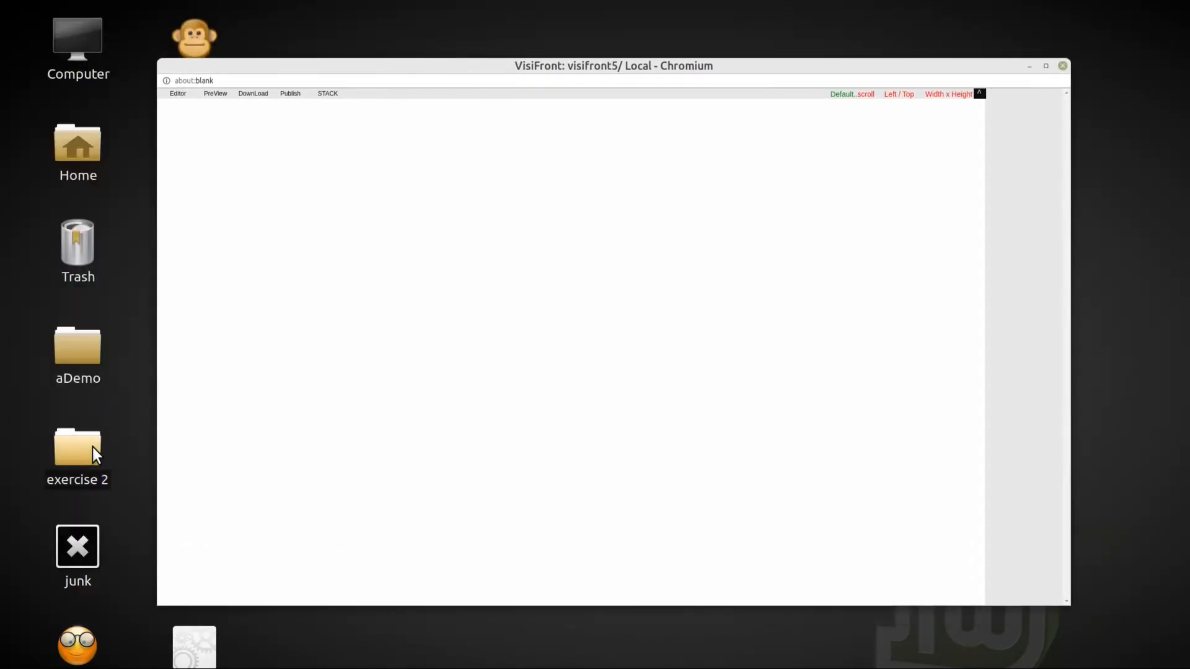
double_click(91, 450)
drag(706, 430, 204, 161)
drag(608, 112, 917, 202)
Insert Abdul.txt as a text frame over the upper part of the globe and color its base black
drag(652, 149, 410, 229)
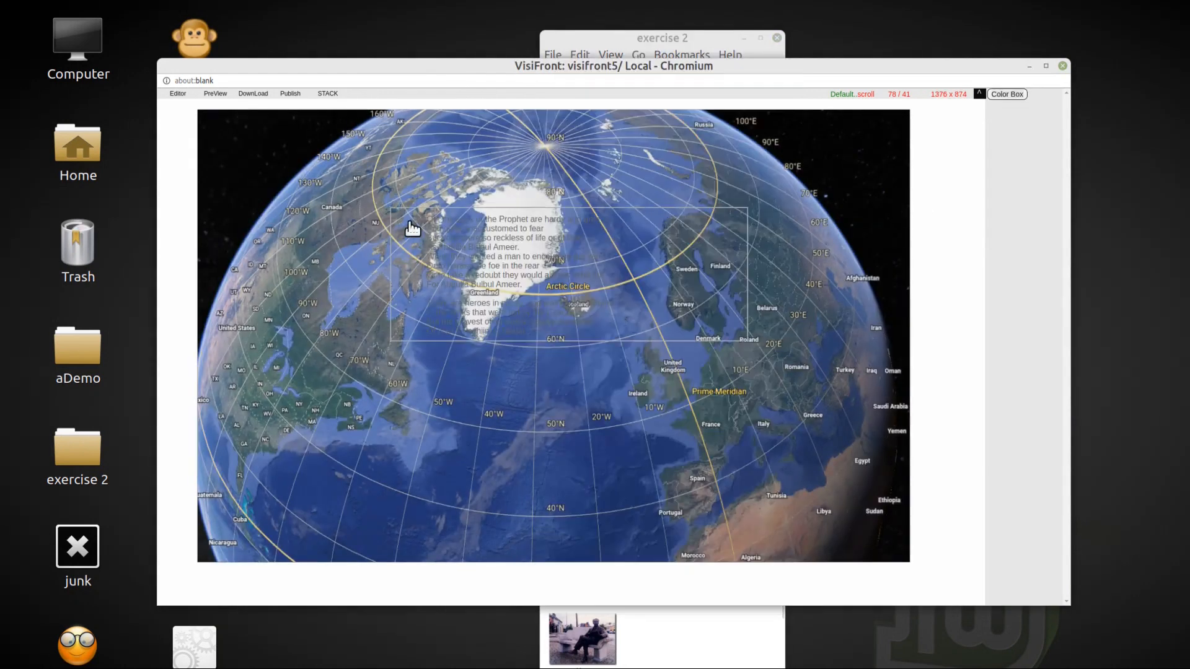
right_click(446, 234)
click(481, 424)
click(1012, 181)
Insert frankCrumit.txt as a second text frame below the first poem and color its base black
drag(641, 38, 137, 32)
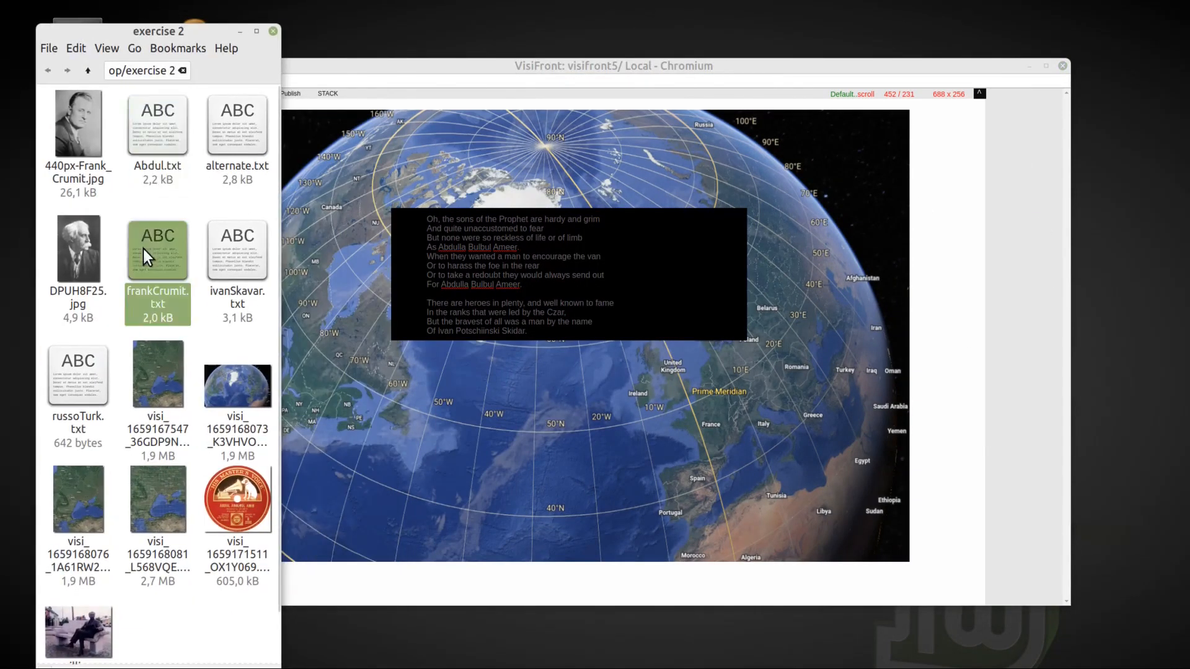
drag(147, 257, 429, 398)
right_click(481, 413)
click(525, 397)
click(1011, 181)
Change the text color of both poem frames to green
right_click(547, 268)
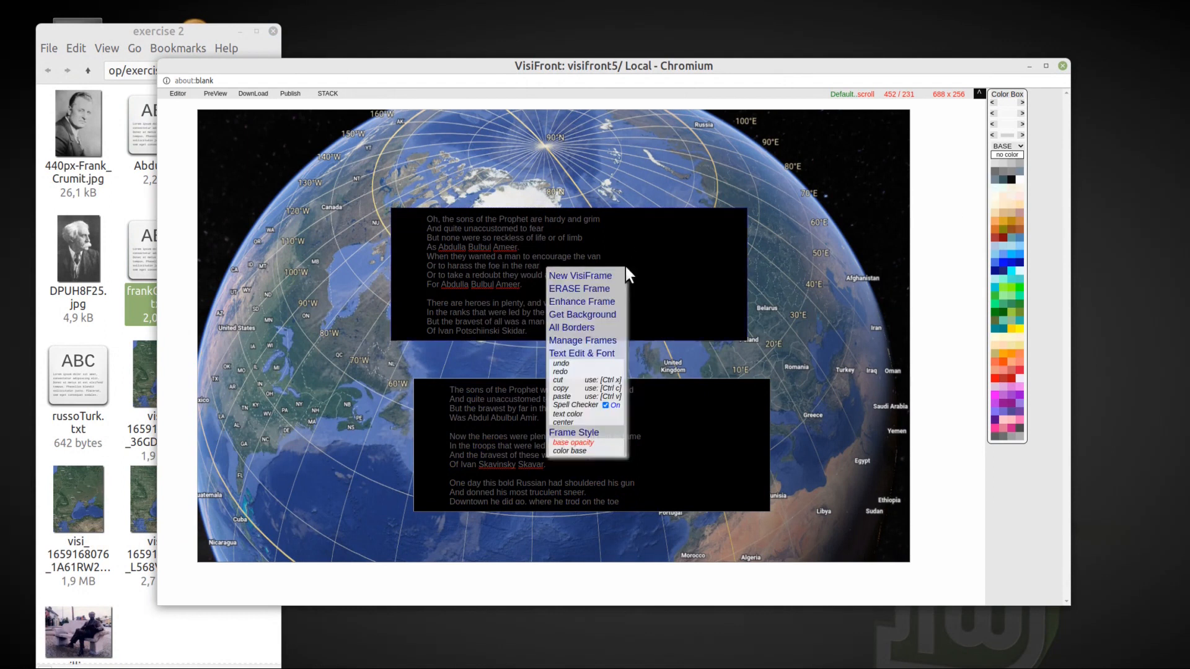
click(567, 414)
click(1007, 289)
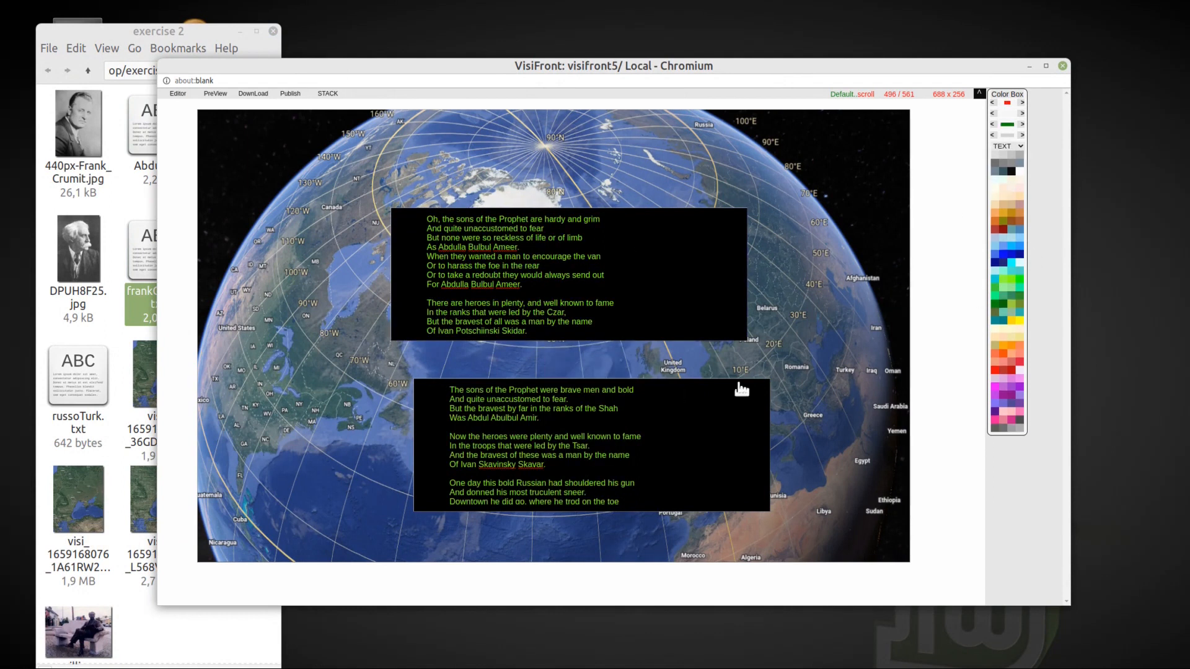
Resize both poem frames to 528 x 272, checking the width against their last verses
scroll(609, 303, down, 12)
drag(745, 339, 666, 358)
scroll(688, 436, down, 12)
drag(771, 514, 686, 524)
Right-align the text of the lower poem frame
right_click(548, 381)
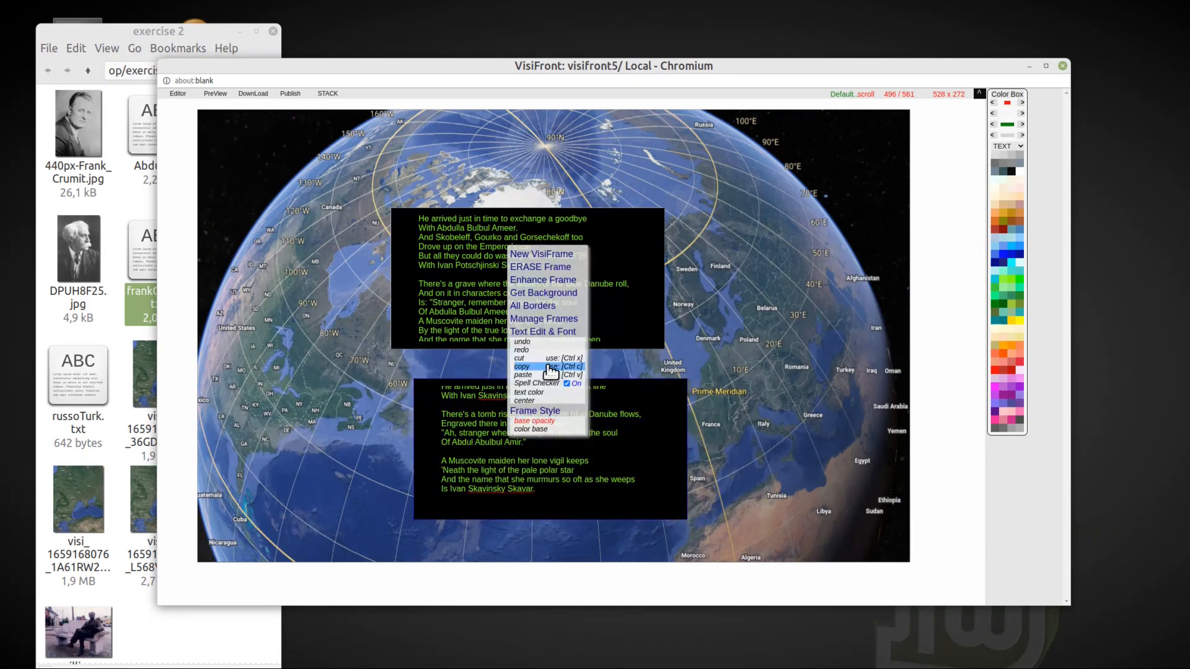
click(546, 394)
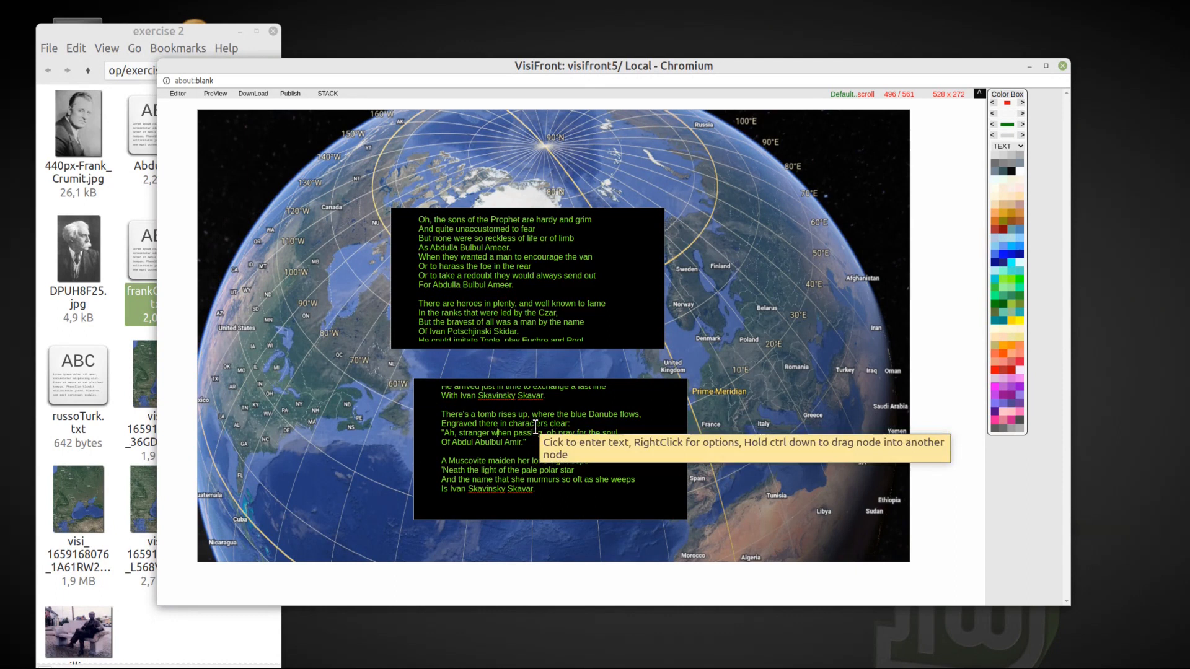
right_click(561, 379)
scroll(559, 375, down, 2)
click(549, 359)
Move the Abdul.txt frame to the globe's left side and the frankCrumit.txt frame to its right, stretching both to 528 x 832
drag(416, 383, 613, 155)
drag(393, 213, 225, 145)
drag(425, 232, 222, 130)
drag(503, 273, 520, 556)
drag(616, 162, 605, 127)
drag(879, 269, 879, 563)
Make the black backgrounds of both poem frames translucent with a background lucidity of 0.40
right_click(629, 226)
click(638, 289)
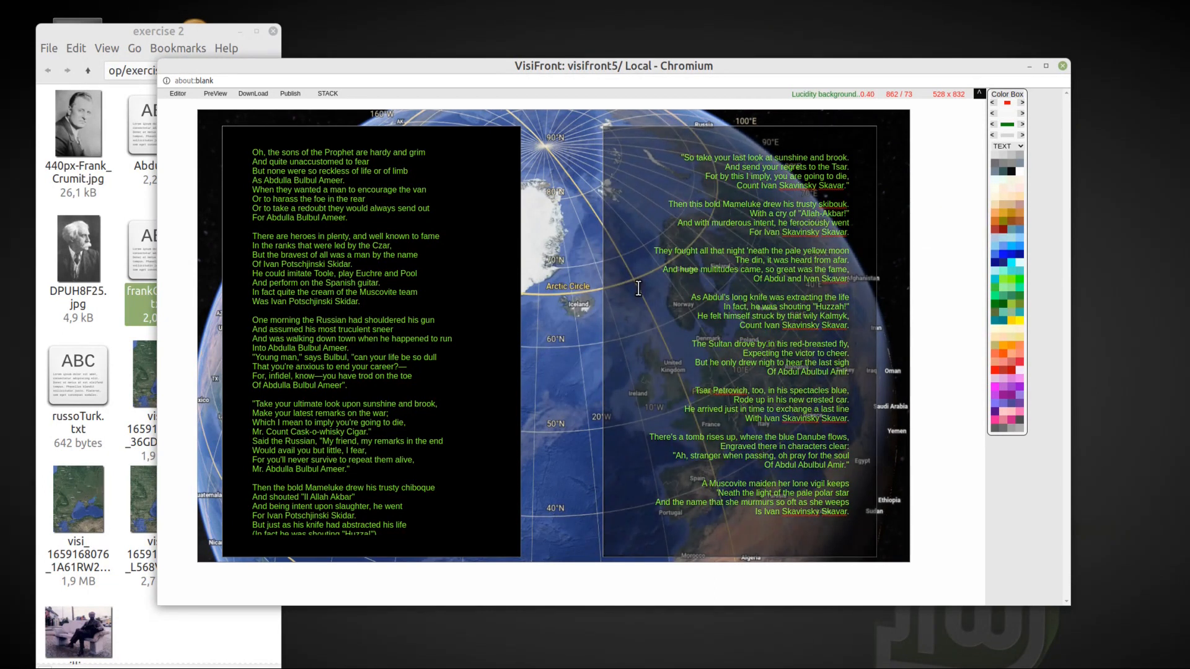
right_click(475, 267)
click(507, 447)
Place 440px-Frank_Crumit.jpg and DPUH8F25.jpg at the inner upper corners of the right and left poem frames, respectively
drag(78, 124, 602, 126)
drag(78, 245, 351, 209)
drag(498, 207, 420, 207)
drag(348, 204, 440, 129)
drag(442, 244, 443, 210)
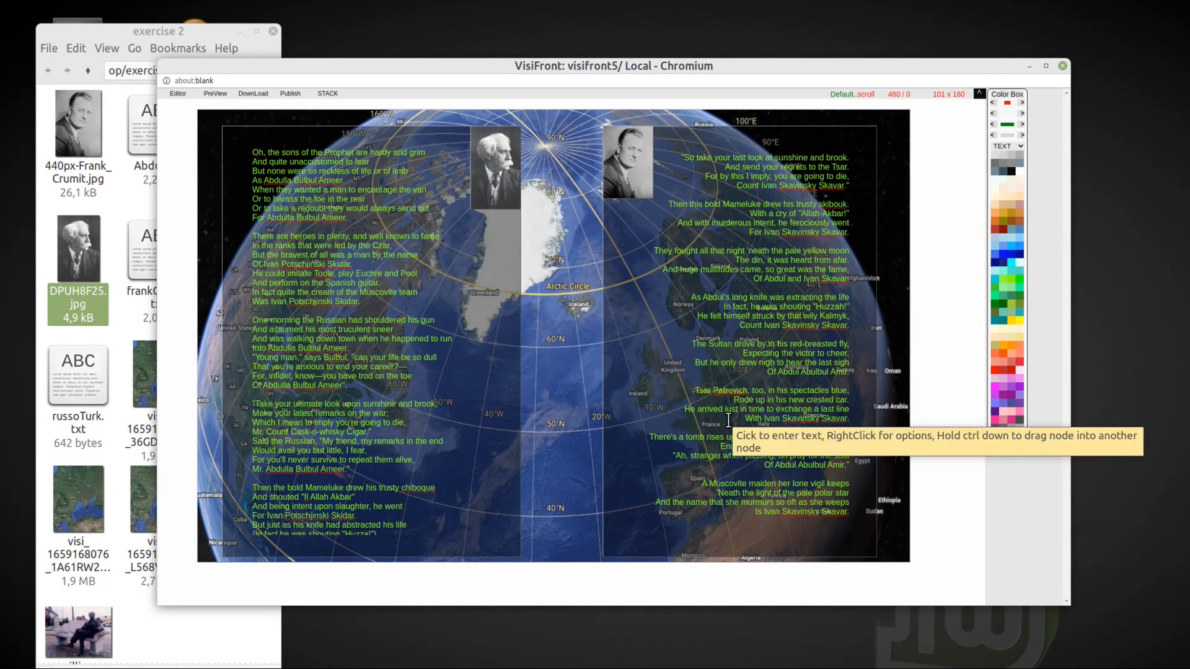
Add the red record label image, shrink it to 112 x 112 and position it below the right frame's portrait
click(113, 166)
drag(241, 499, 683, 321)
right_click(719, 347)
click(691, 384)
scroll(747, 374, up, 8)
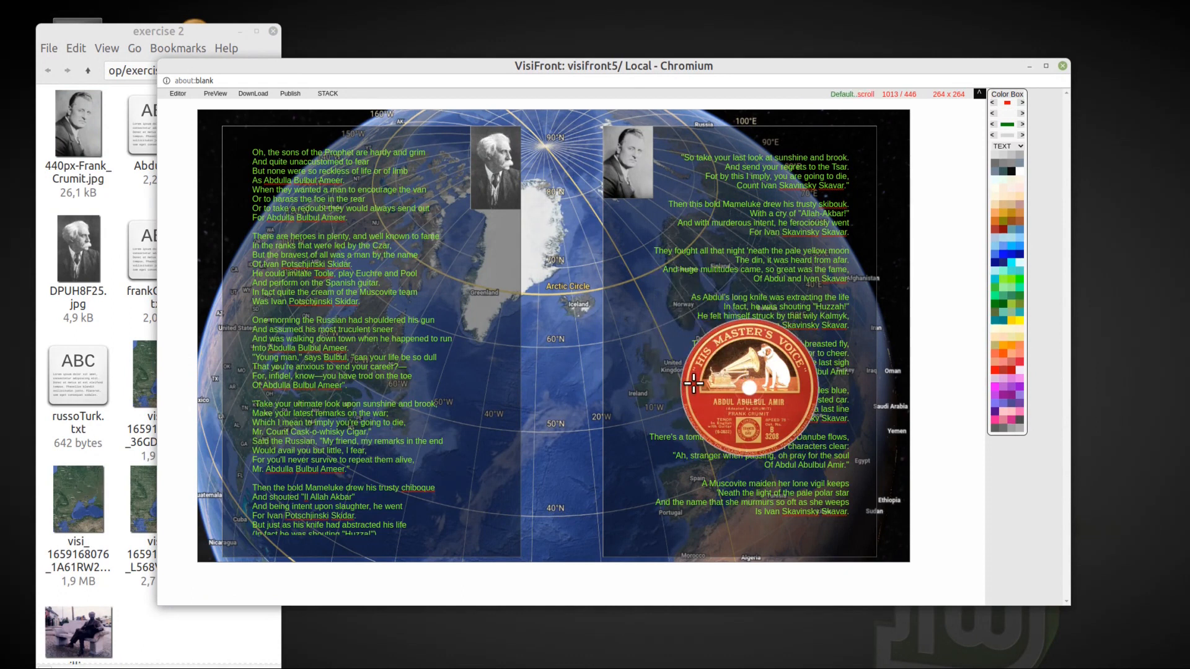
drag(817, 393, 752, 379)
drag(682, 350, 666, 242)
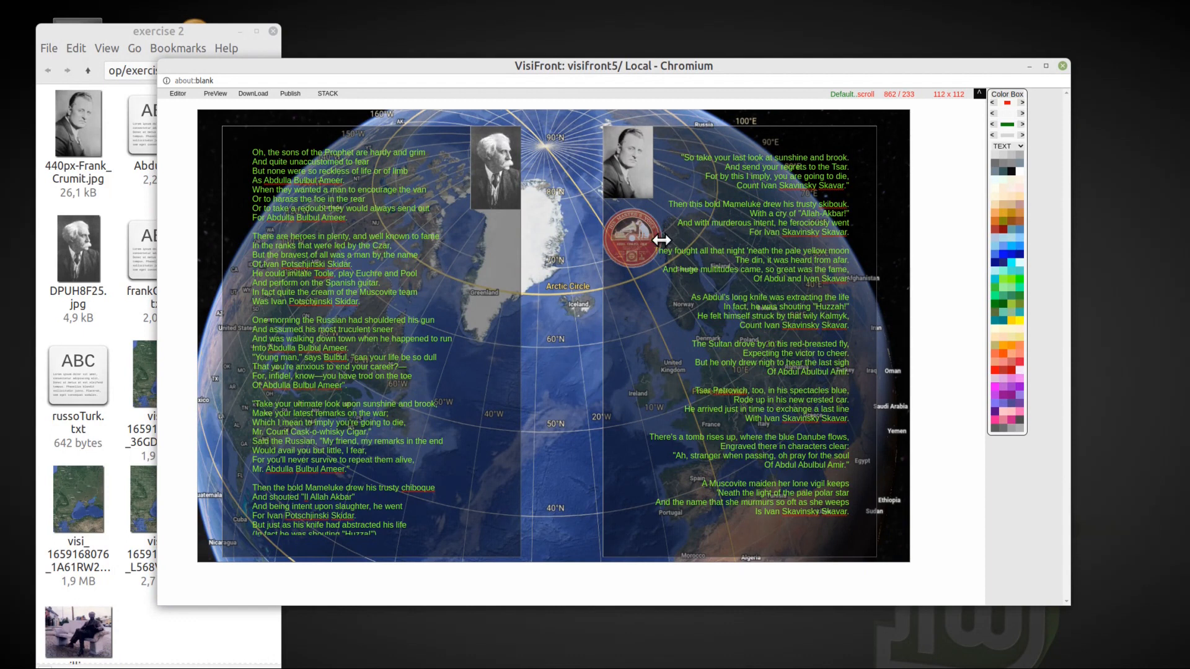
scroll(661, 240, up, 5)
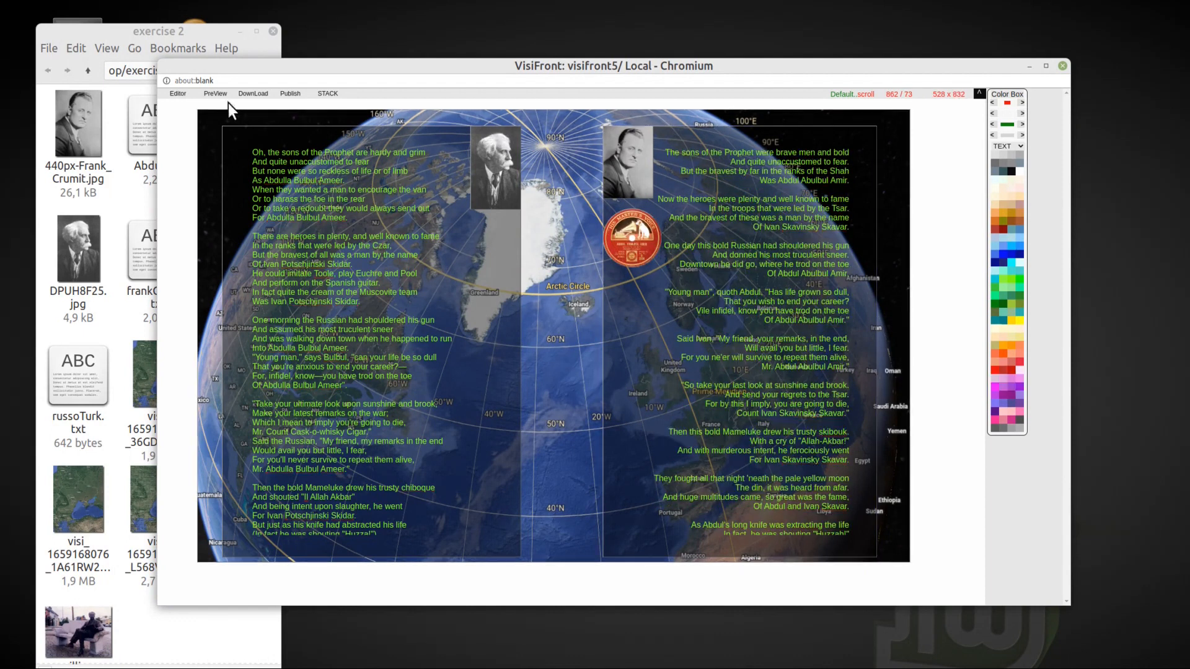
Color the page base black and scale the globe composition up to fill the page width
right_click(164, 129)
click(1009, 181)
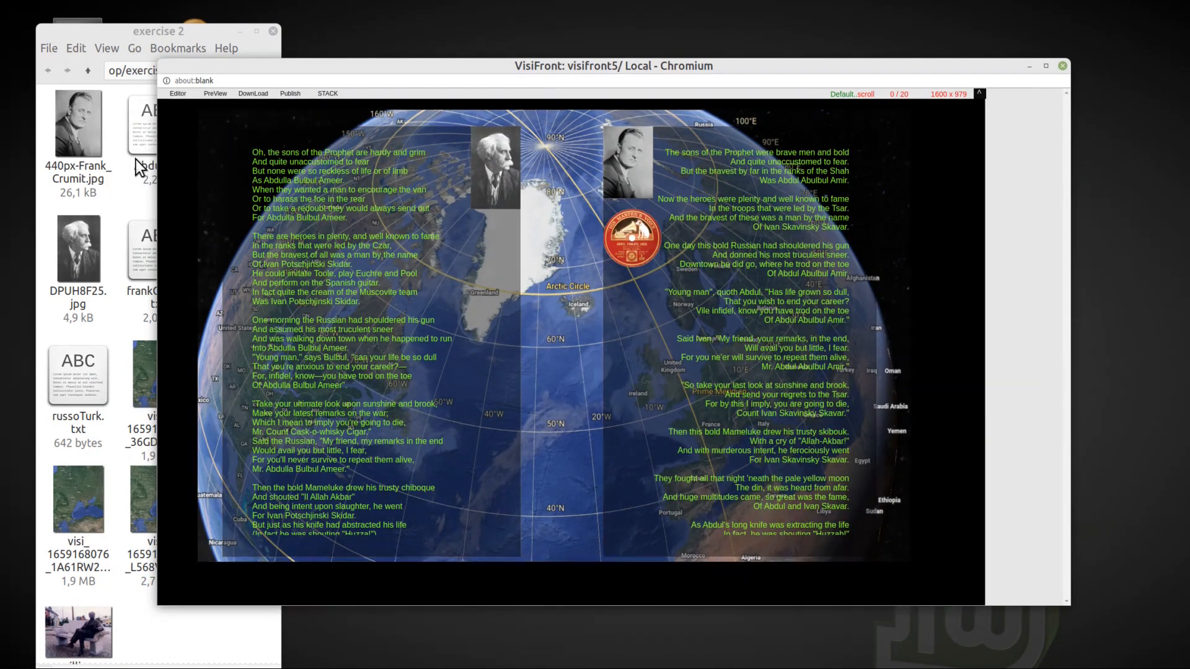
mouse_move(906, 114)
key(F7)
right_click(211, 102)
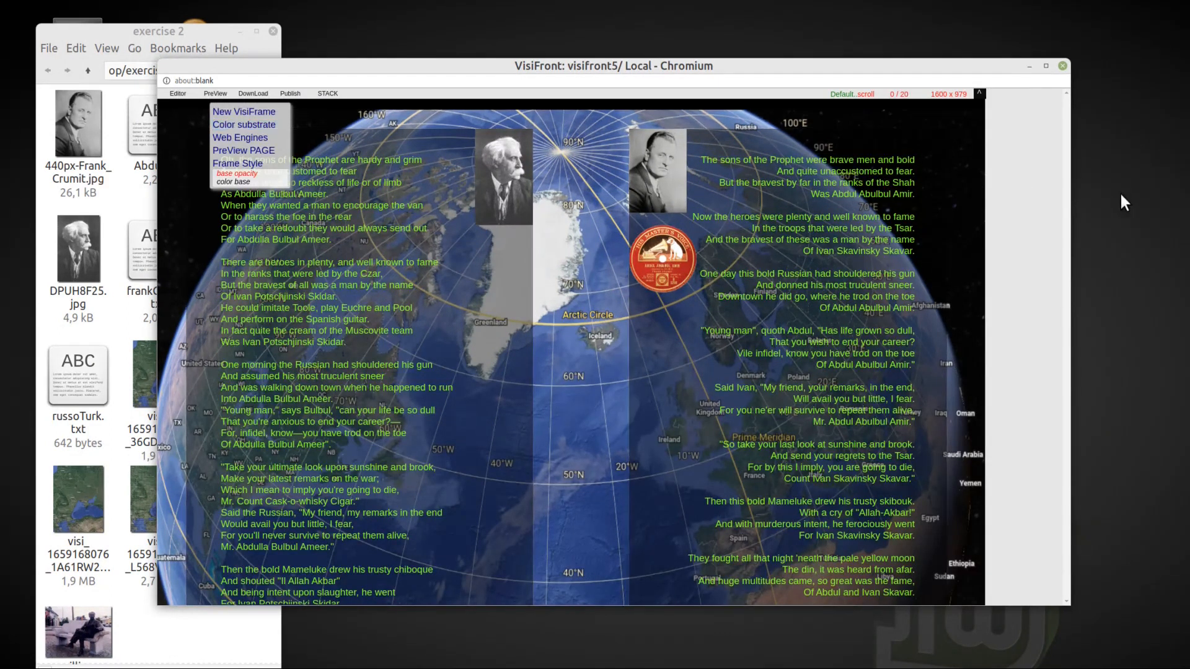
click(1014, 186)
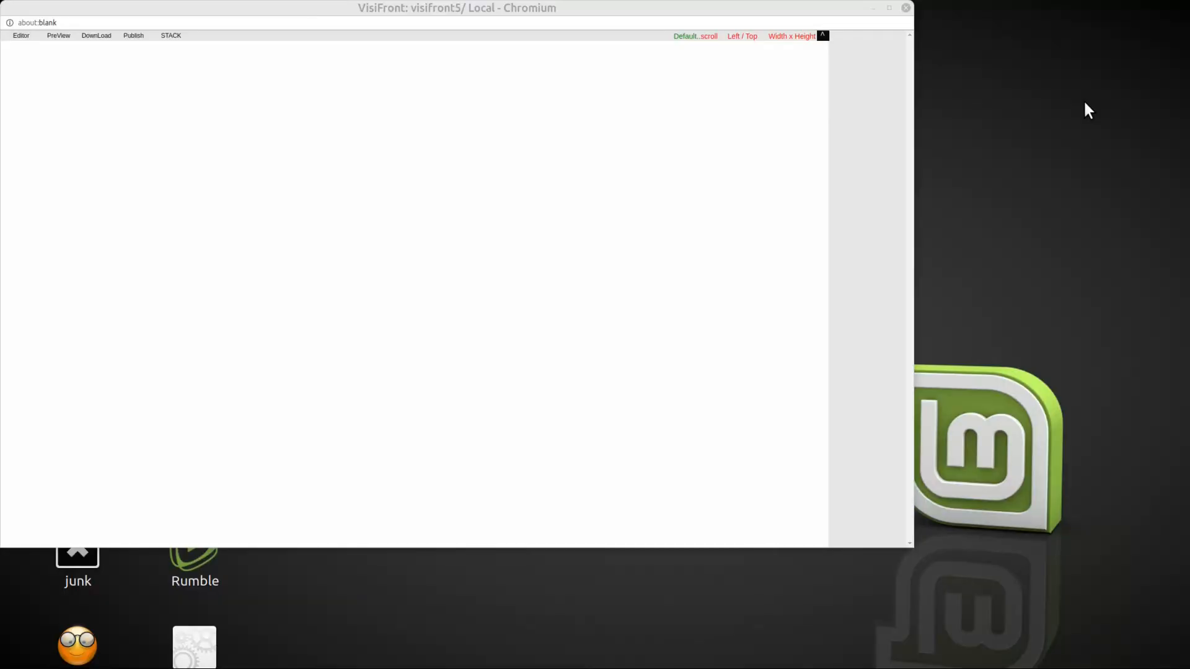
On a fresh blank page, place the globe image from the exercise 2 folder and enlarge it to 1376 x 874
drag(296, 7, 451, 64)
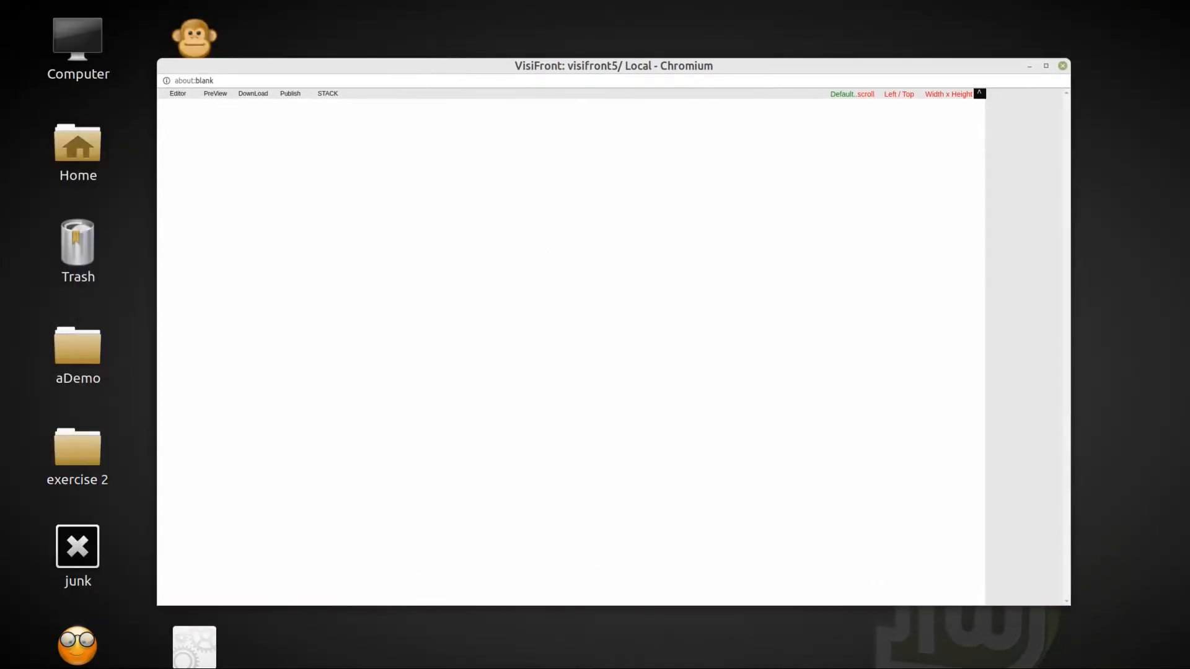
double_click(93, 448)
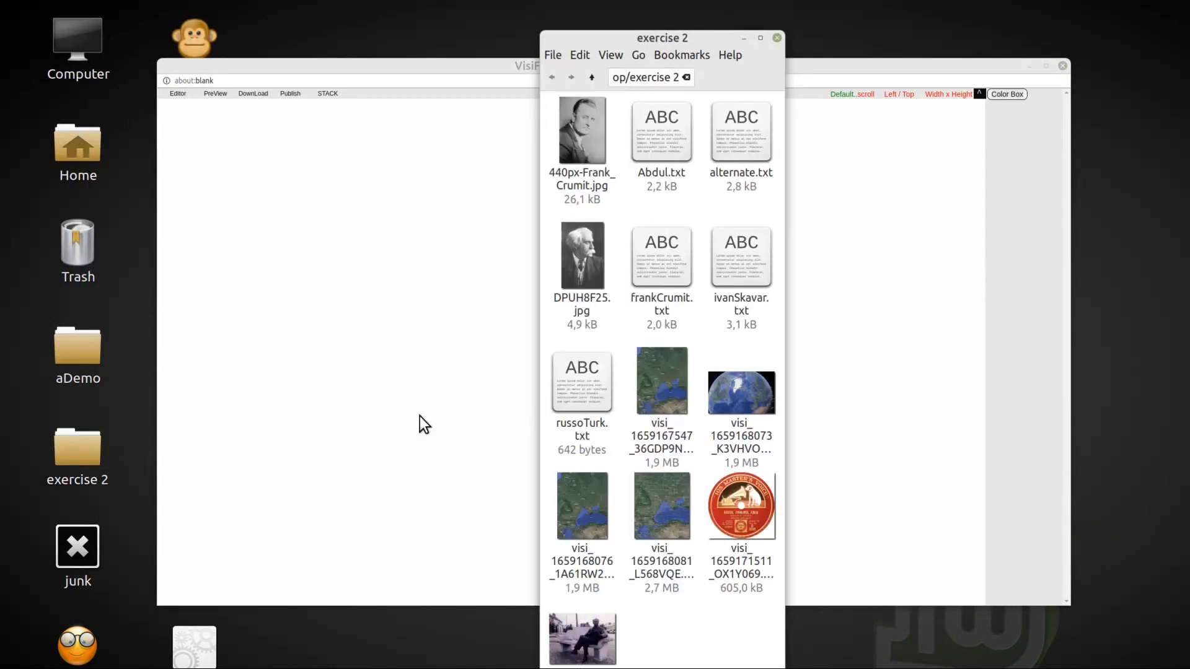
drag(722, 390, 200, 114)
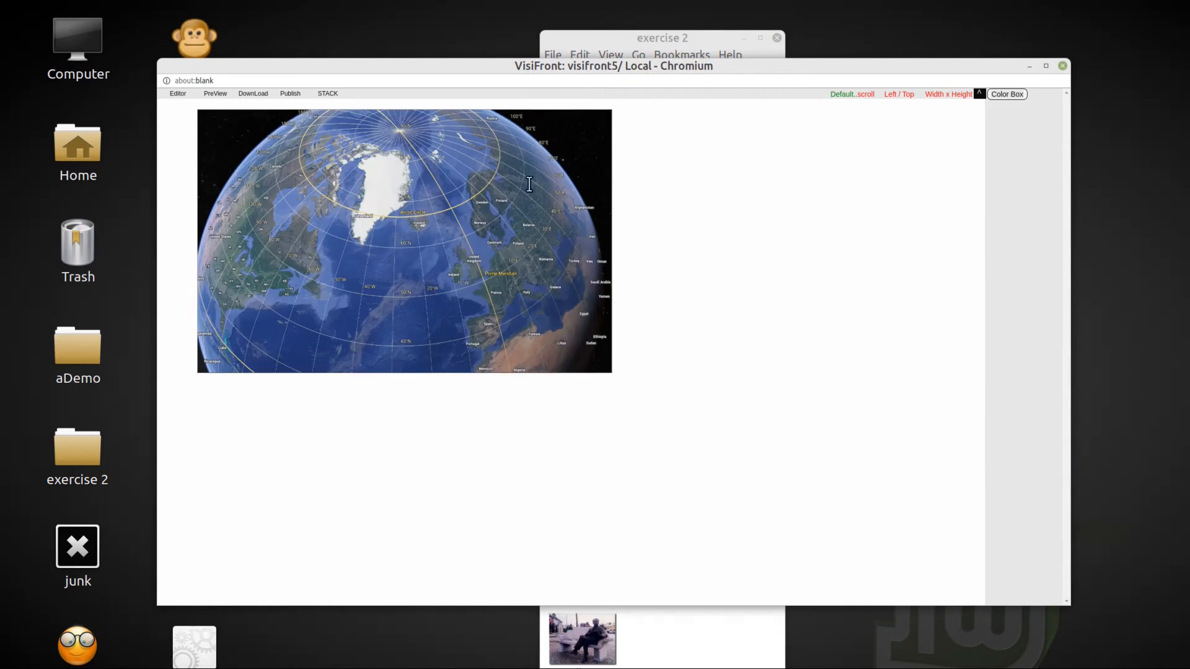
drag(606, 114, 917, 202)
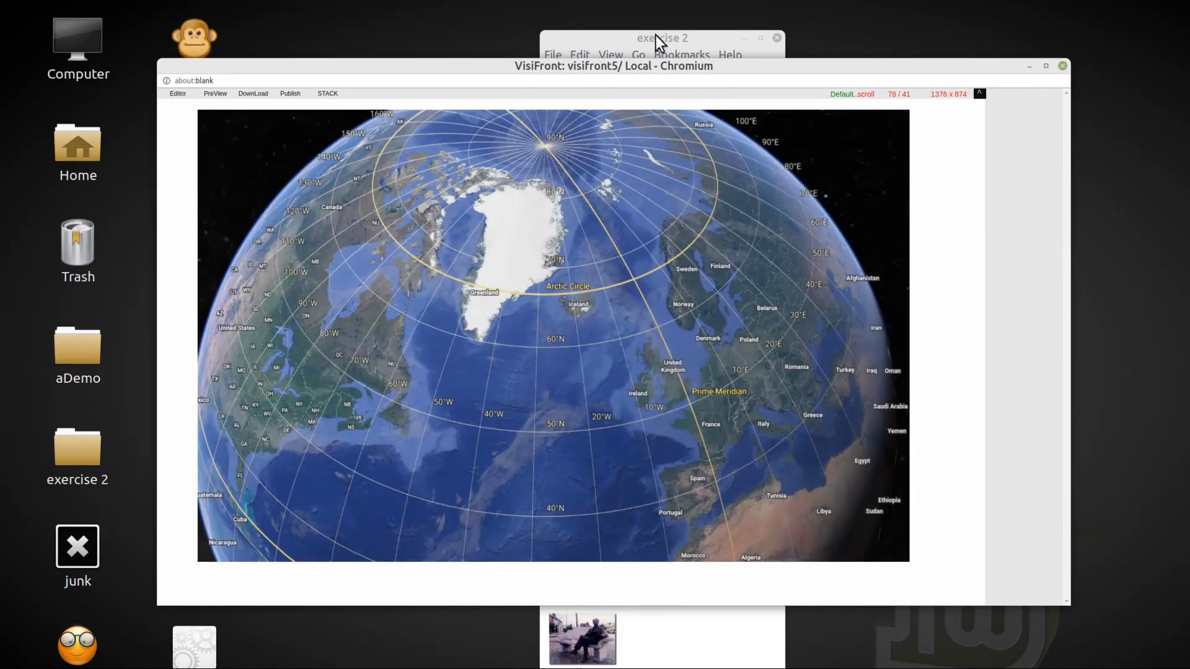
Insert Abdul.txt as a text frame over the globe's upper half and color its base black
click(656, 36)
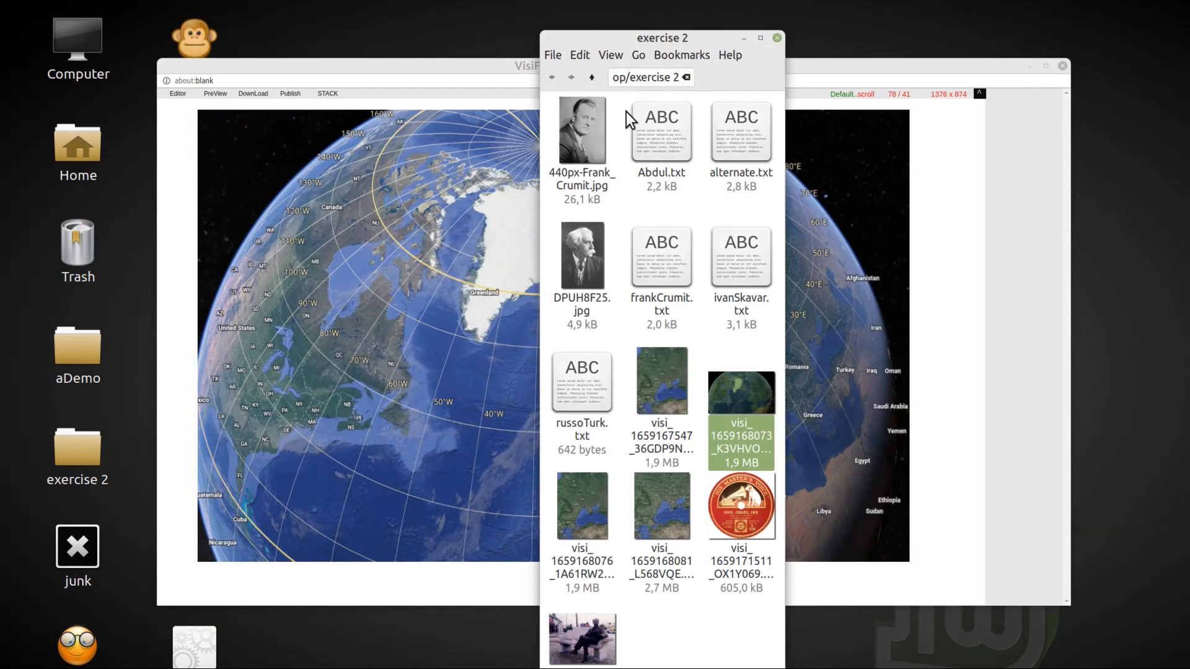
drag(664, 144, 393, 209)
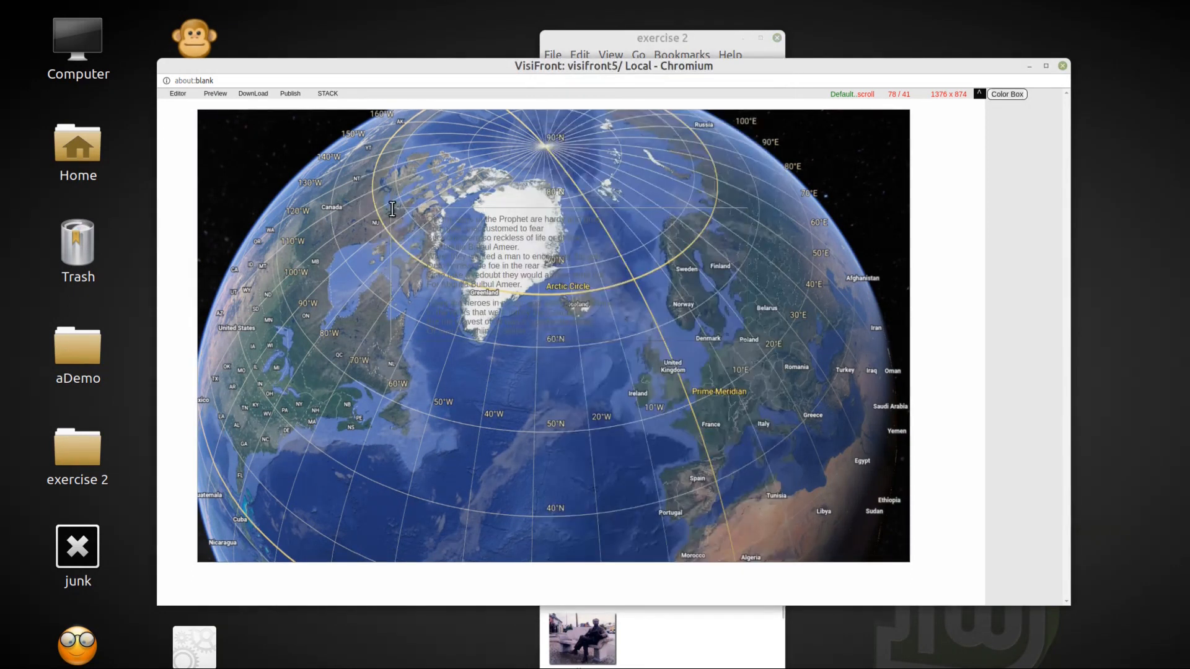
right_click(449, 238)
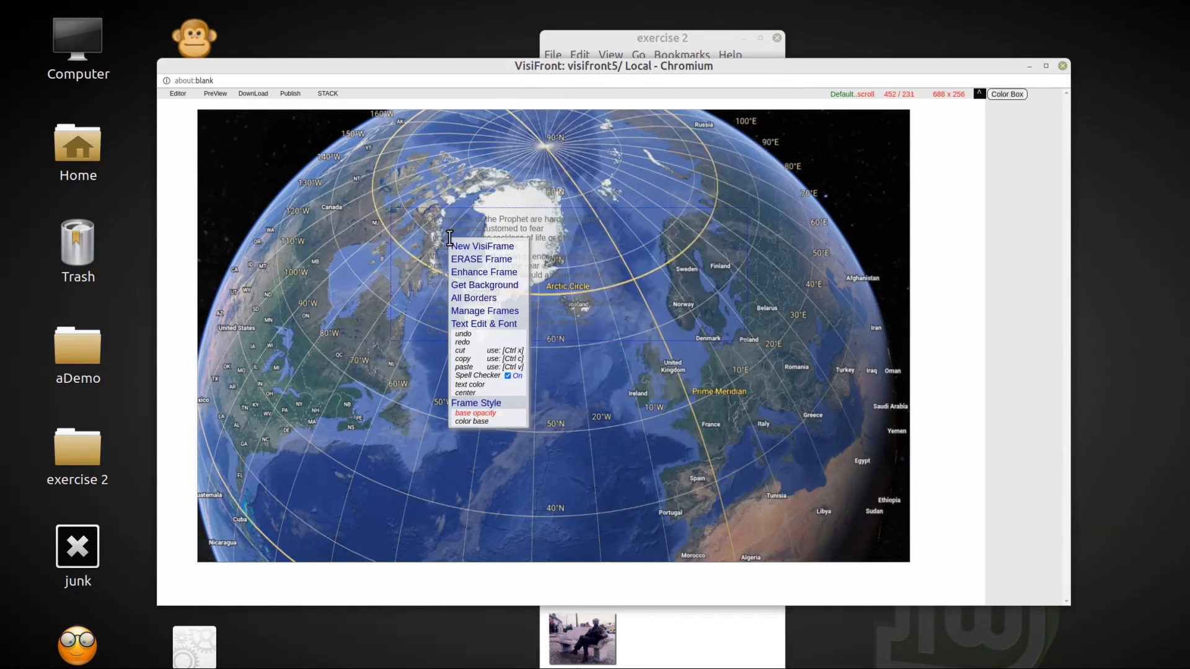
click(482, 422)
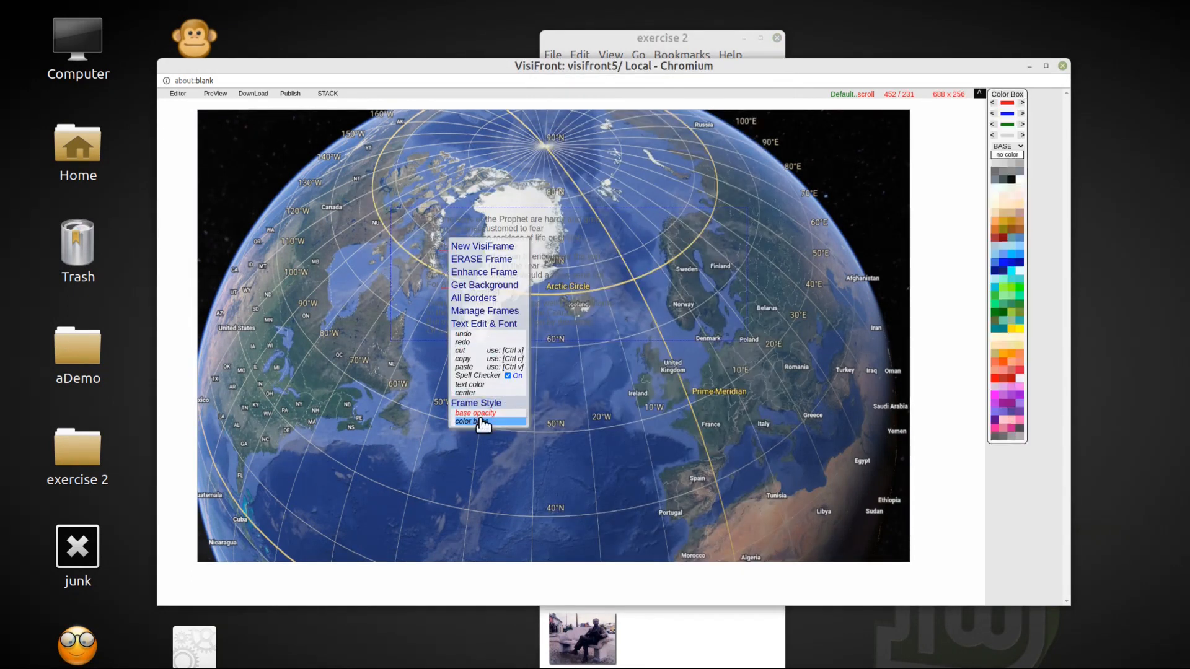
click(1014, 180)
Insert frankCrumit.txt as a text frame below the Abdul.txt frame and color its base black
drag(644, 43, 141, 38)
drag(146, 251, 415, 379)
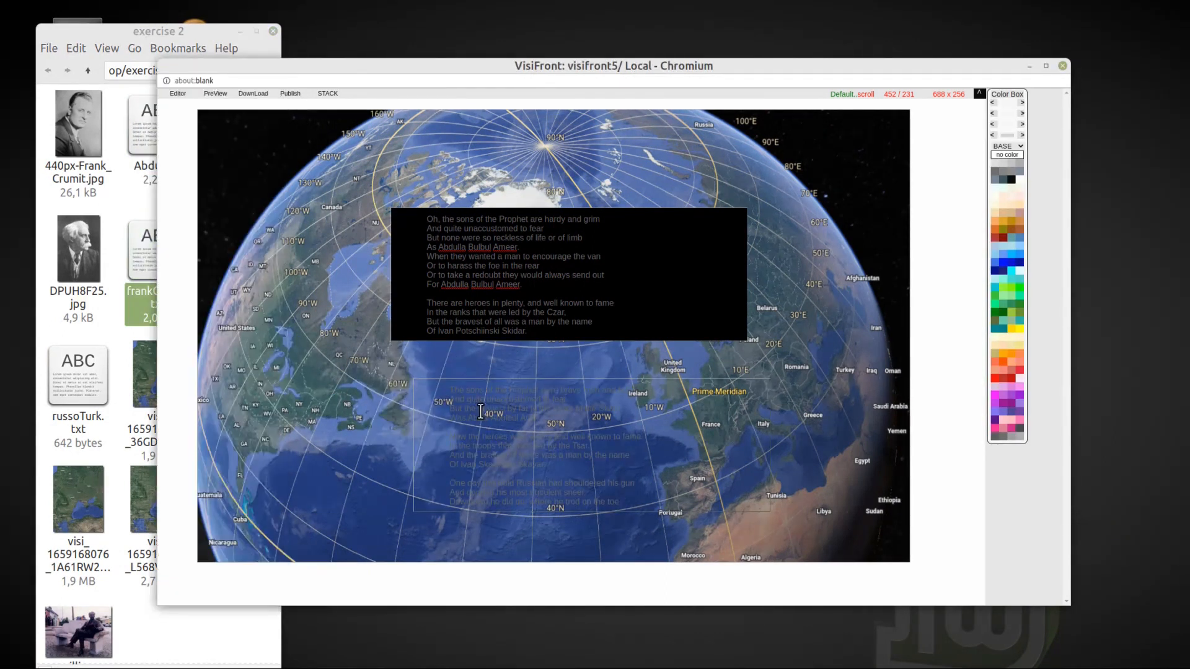
right_click(480, 420)
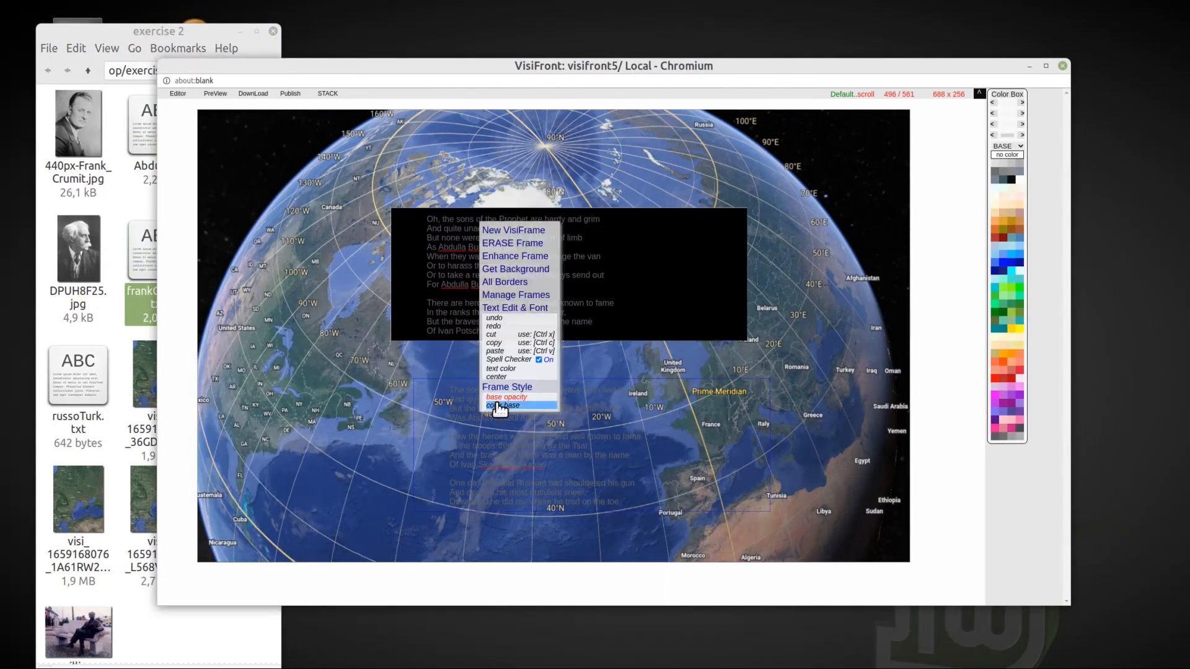
click(1013, 180)
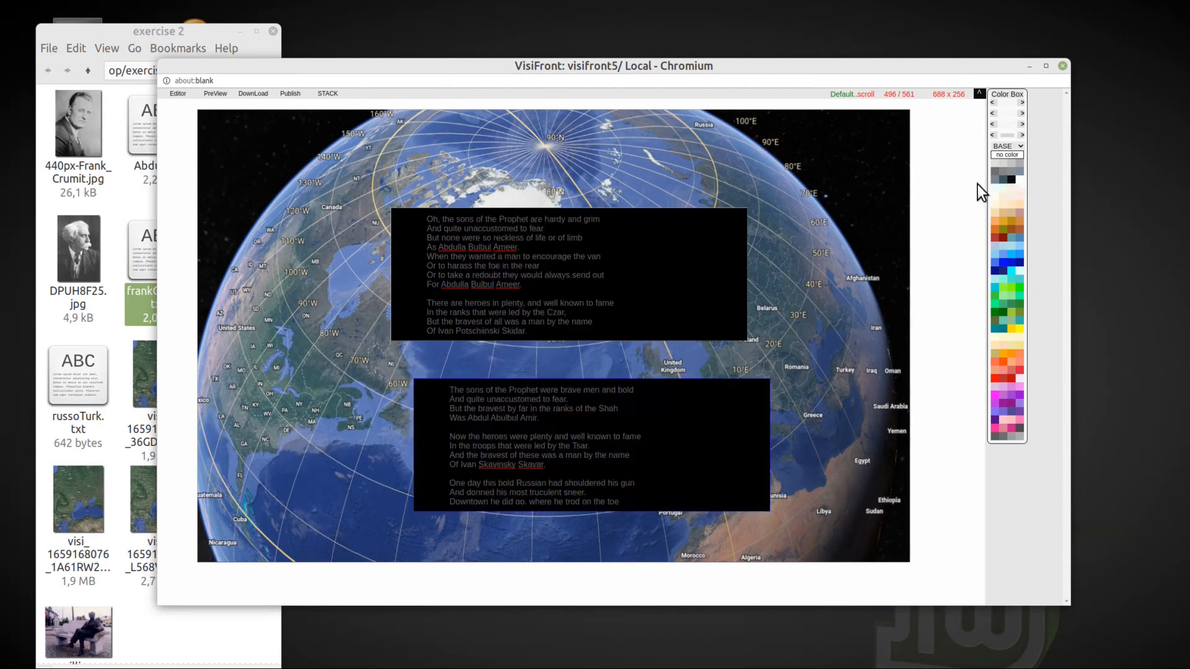
Change the text color of the upper and lower poem frames to green
click(668, 263)
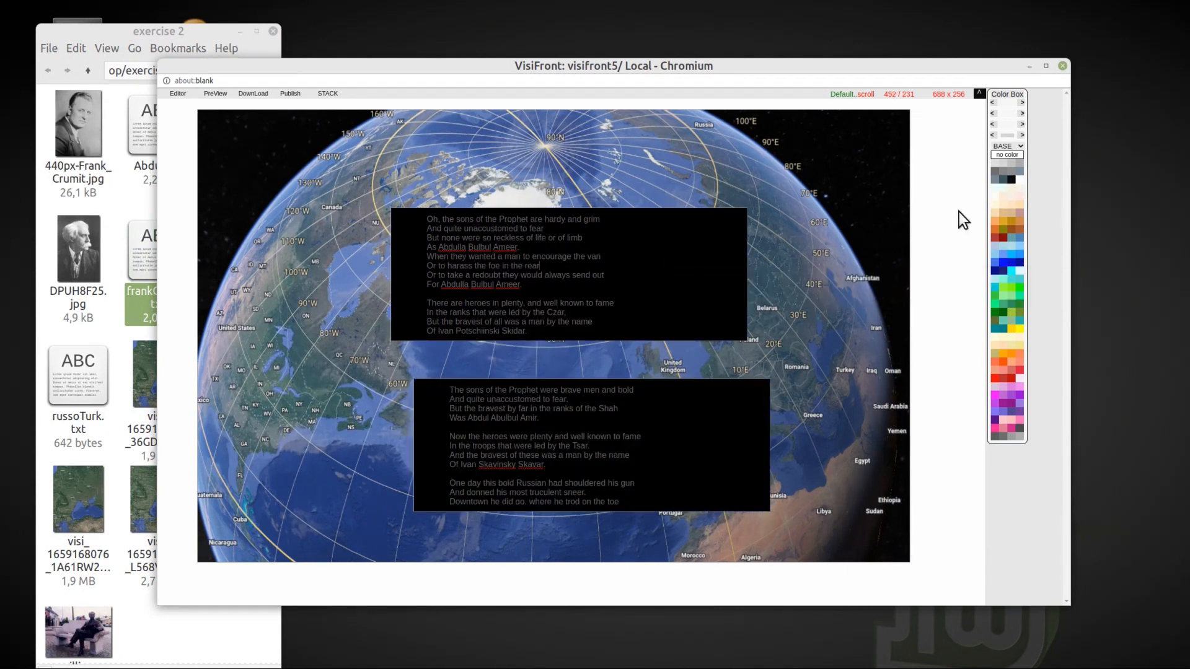
right_click(627, 267)
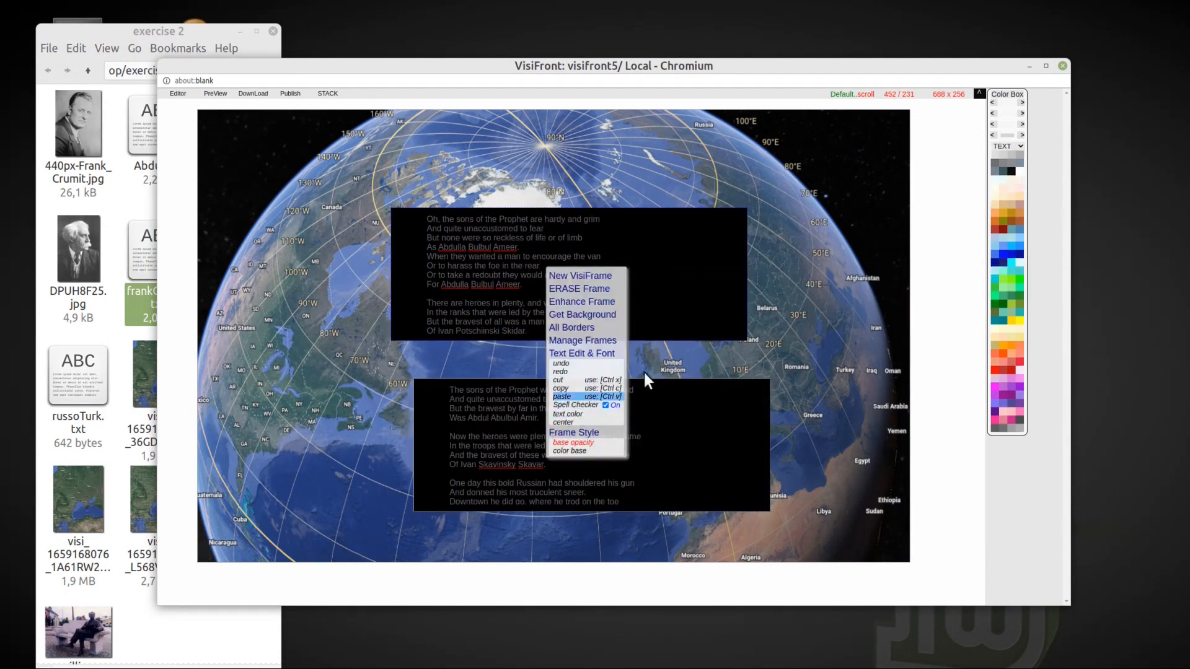
click(1006, 286)
click(667, 417)
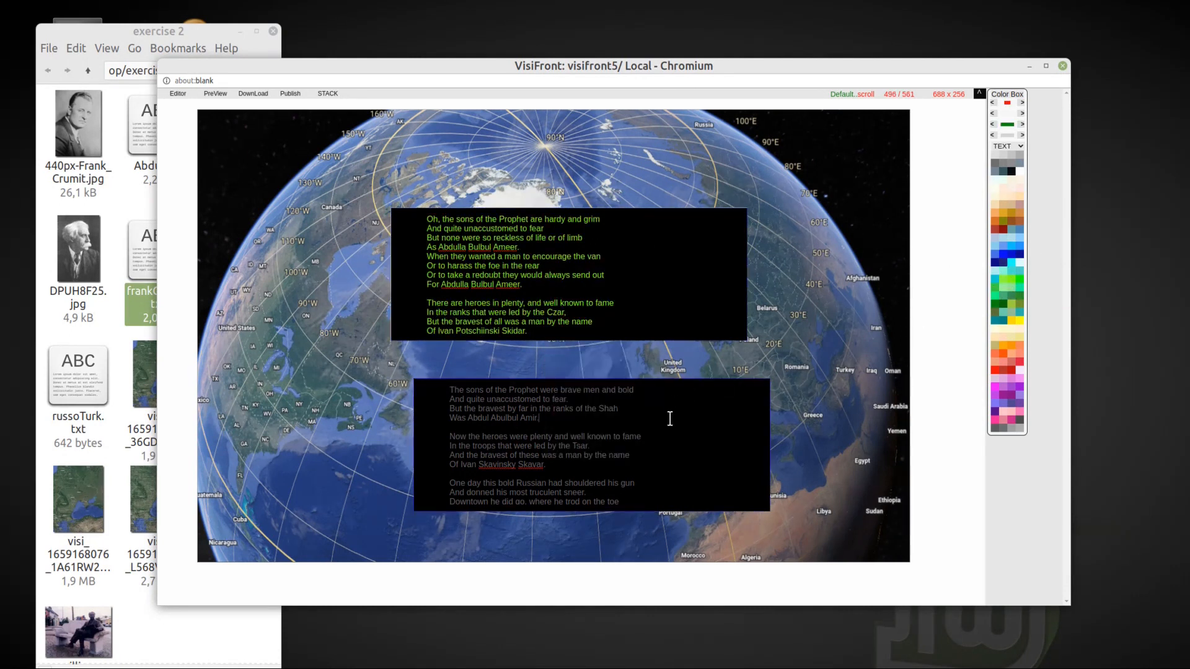
click(1007, 285)
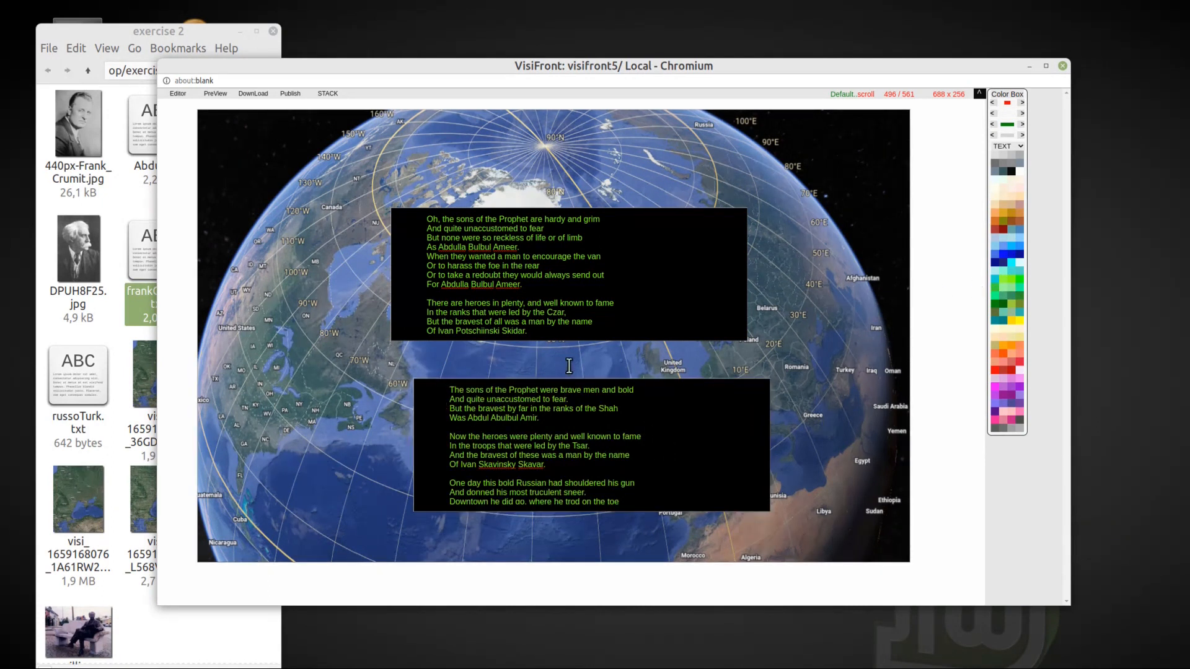
Review both poems to their last verses and resize each text frame to 528 x 272
scroll(626, 266, down, 5)
scroll(627, 268, down, 8)
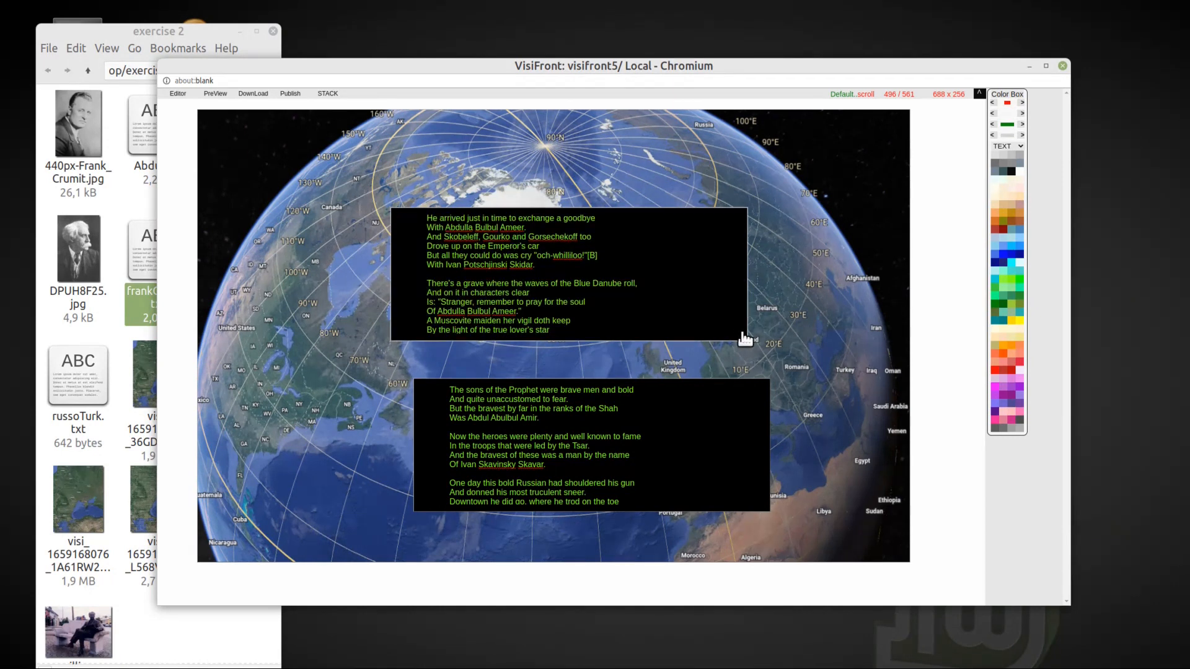
drag(746, 340, 666, 355)
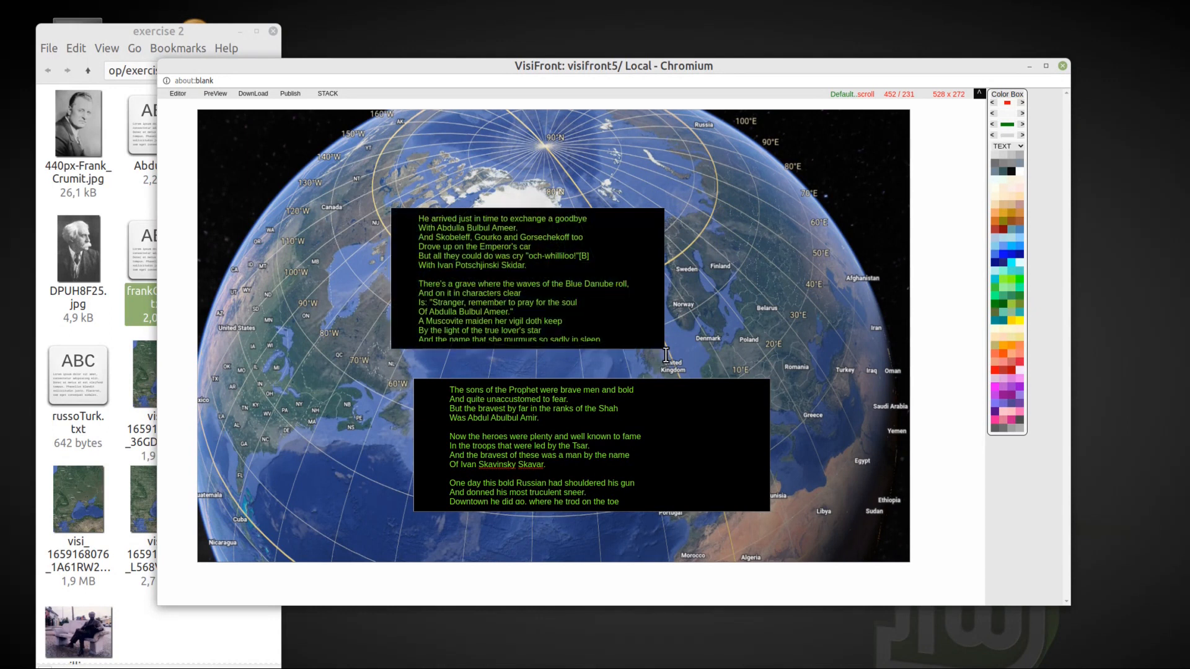
click(678, 443)
scroll(689, 438, down, 3)
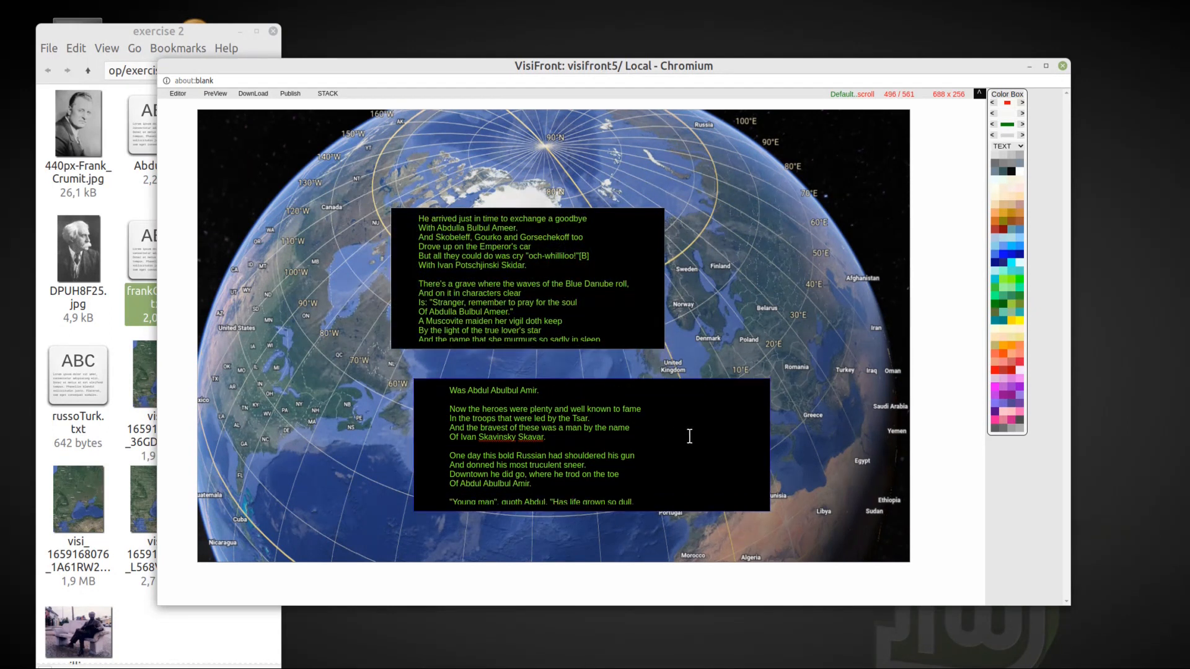
scroll(689, 436, down, 12)
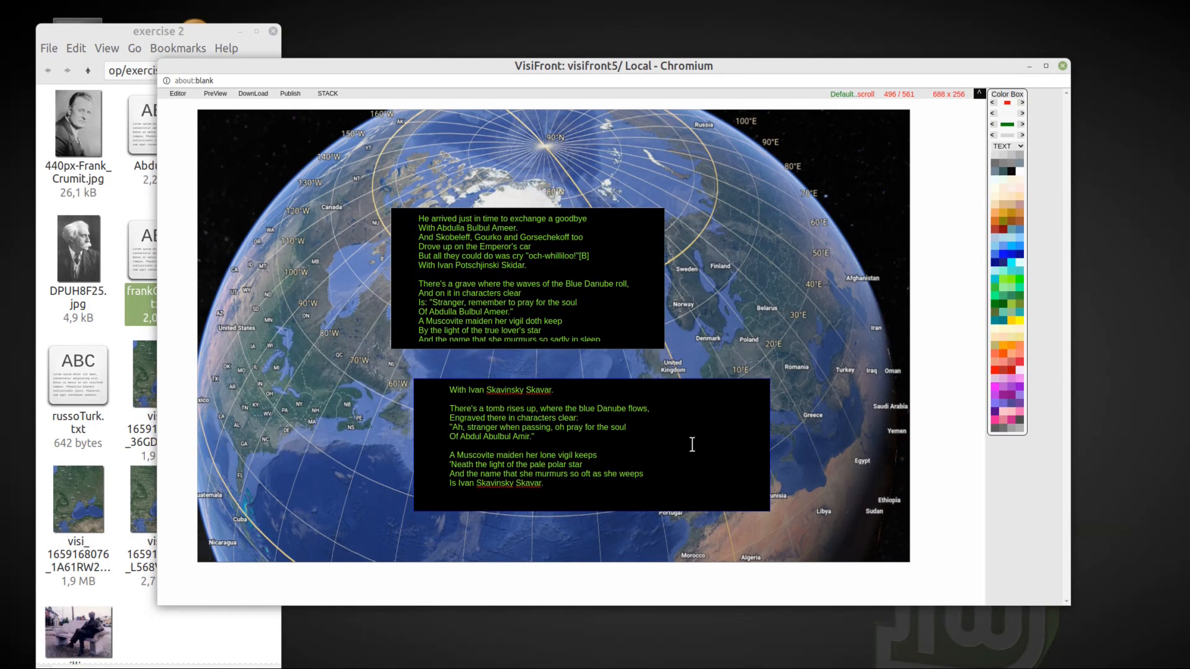
drag(767, 507, 692, 520)
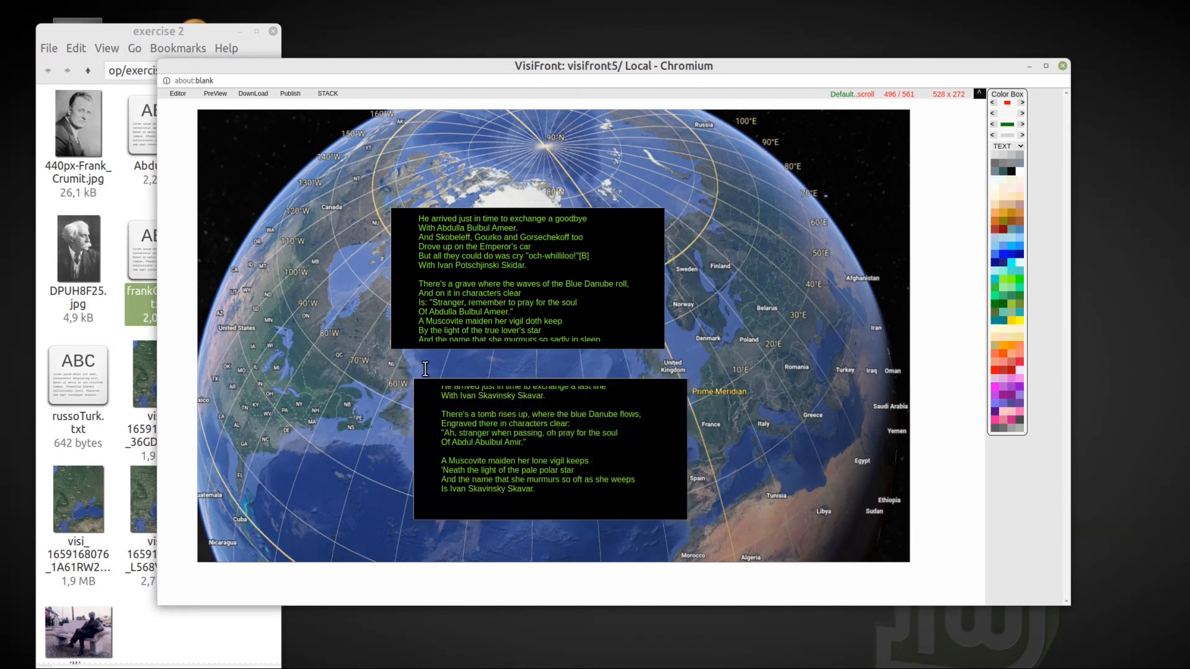
Right-align the text of the lower poem frame
right_click(509, 435)
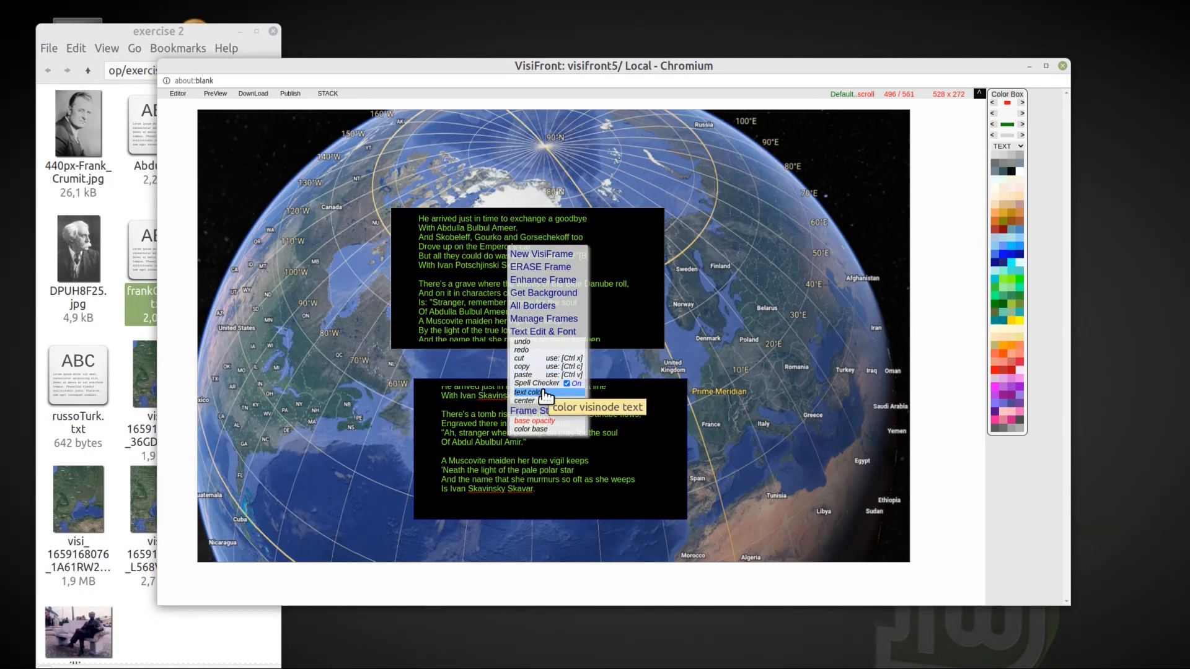
scroll(480, 286, down, 5)
scroll(480, 286, up, 5)
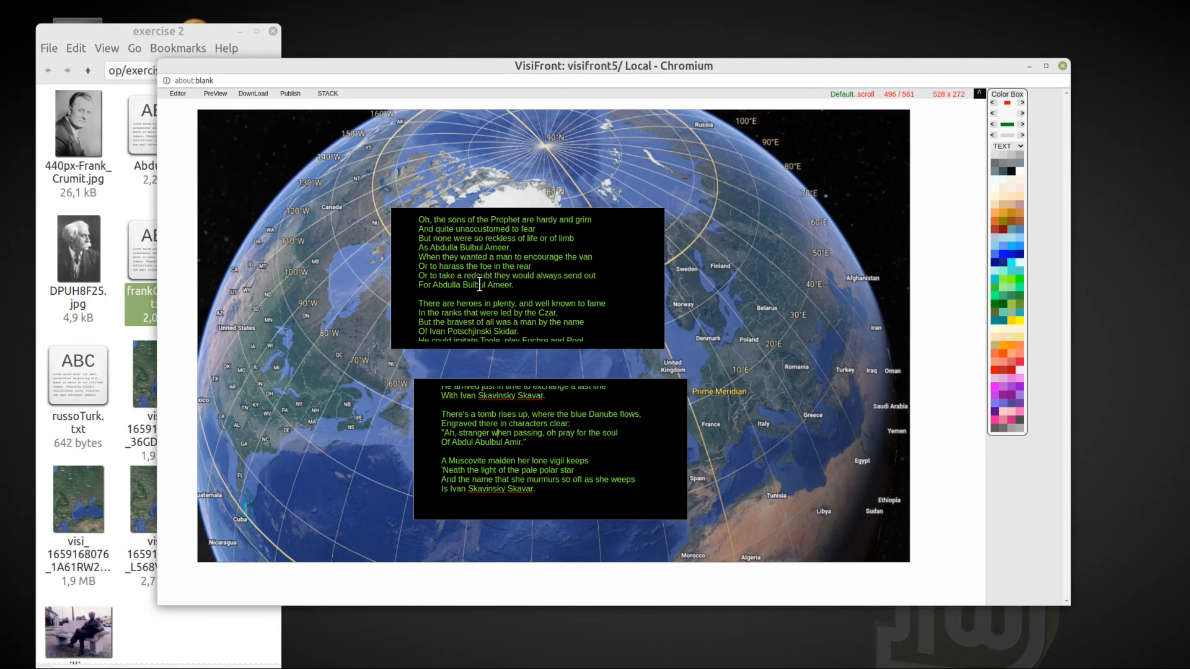
right_click(536, 427)
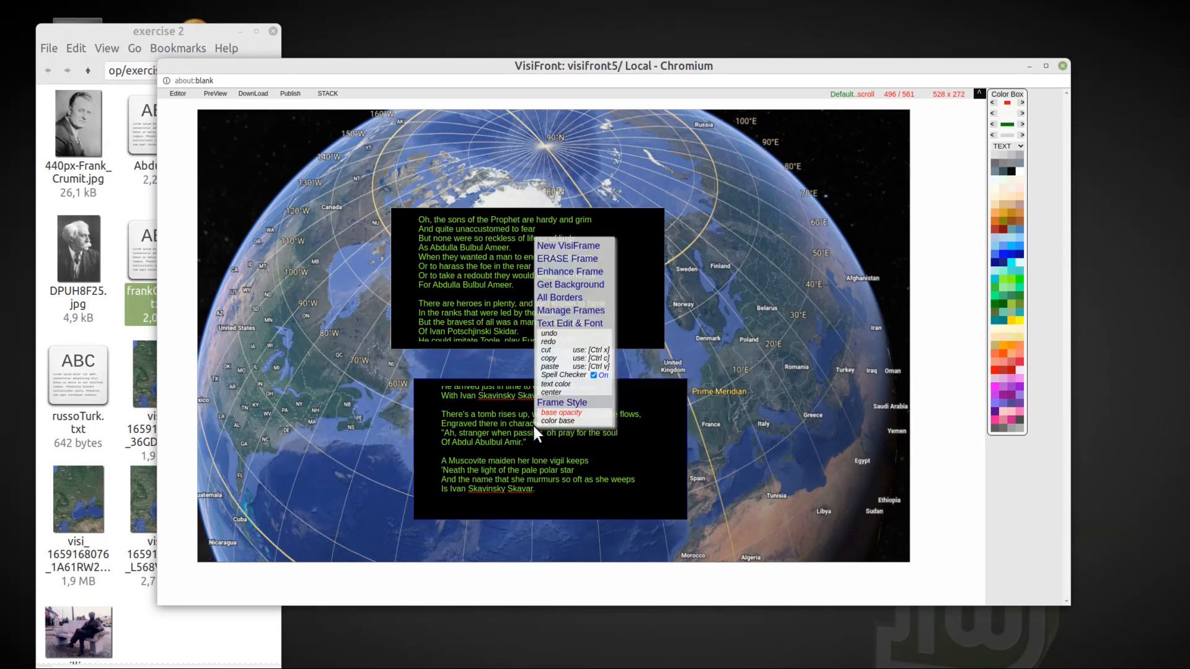
scroll(559, 381, down, 2)
click(568, 354)
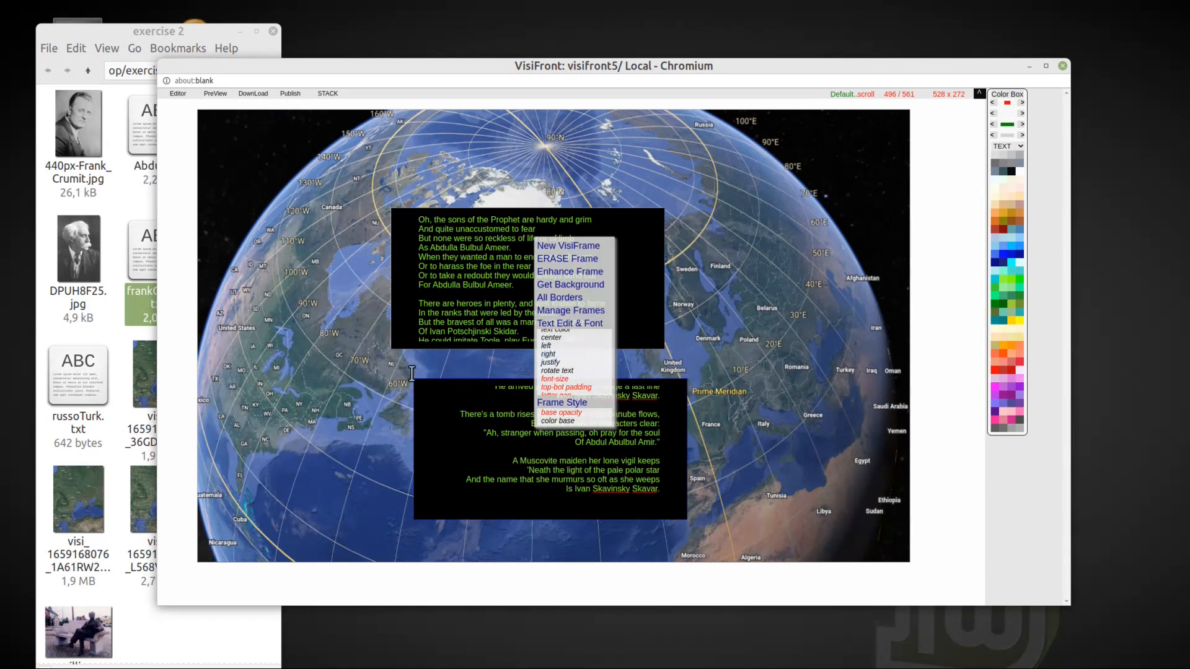
Move the right-aligned poem frame to the globe's upper right and the Abdul.txt poem frame to its upper left
drag(419, 381, 610, 154)
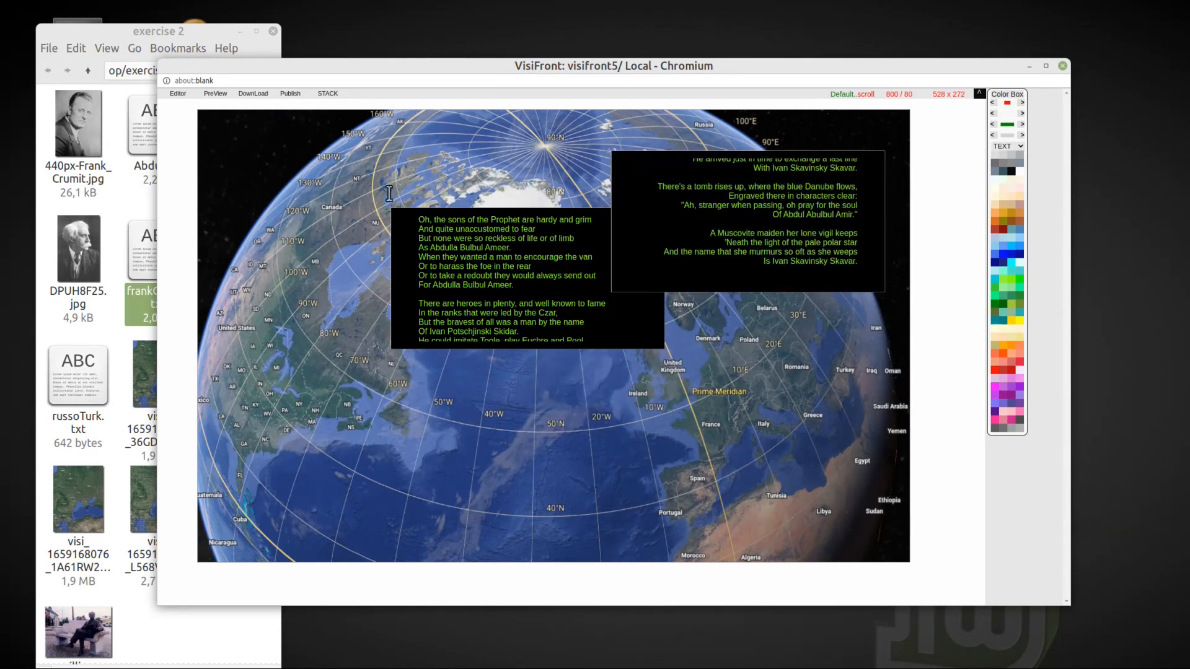
drag(394, 212, 224, 143)
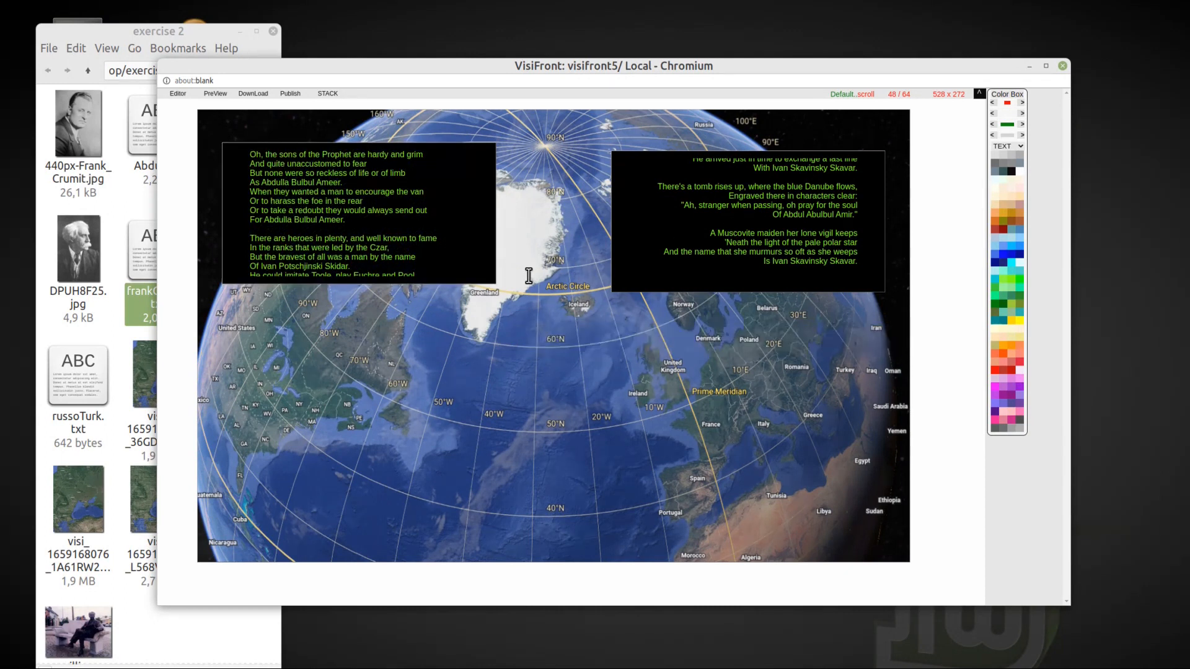
mouse_move(224, 148)
mouse_down()
mouse_move(228, 119)
mouse_move(224, 129)
mouse_up()
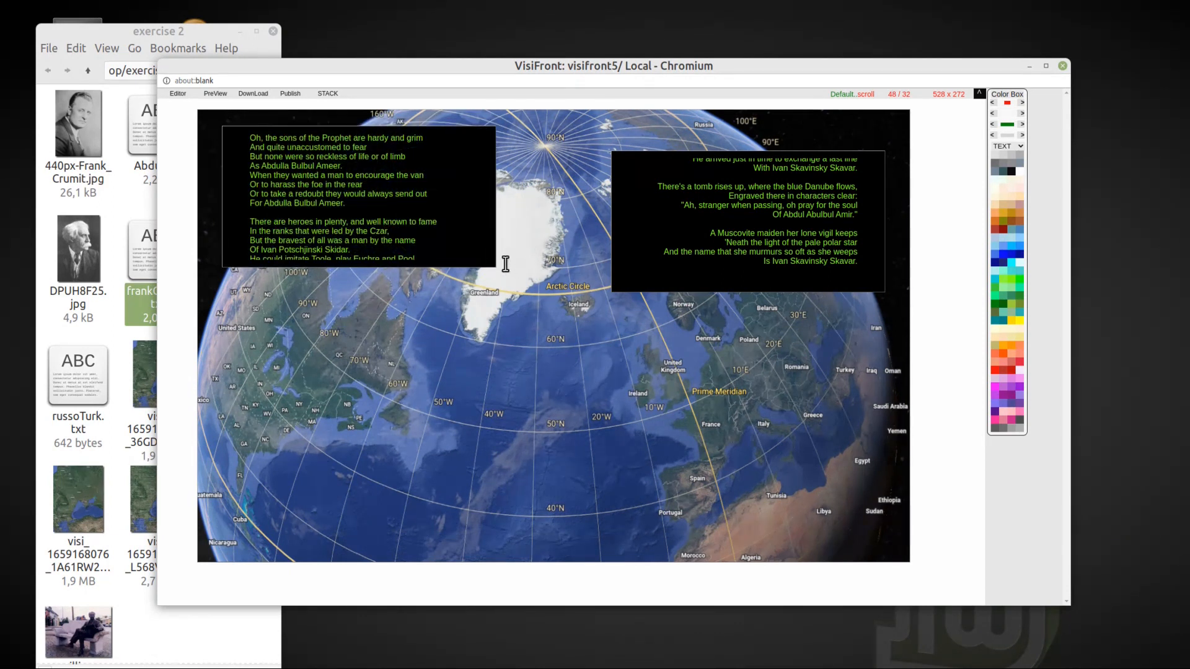
Level the tops of the two poem frames and enlarge the left one to 576 x 832 and the right one to 528 x 832
drag(494, 263, 528, 559)
drag(618, 158, 614, 128)
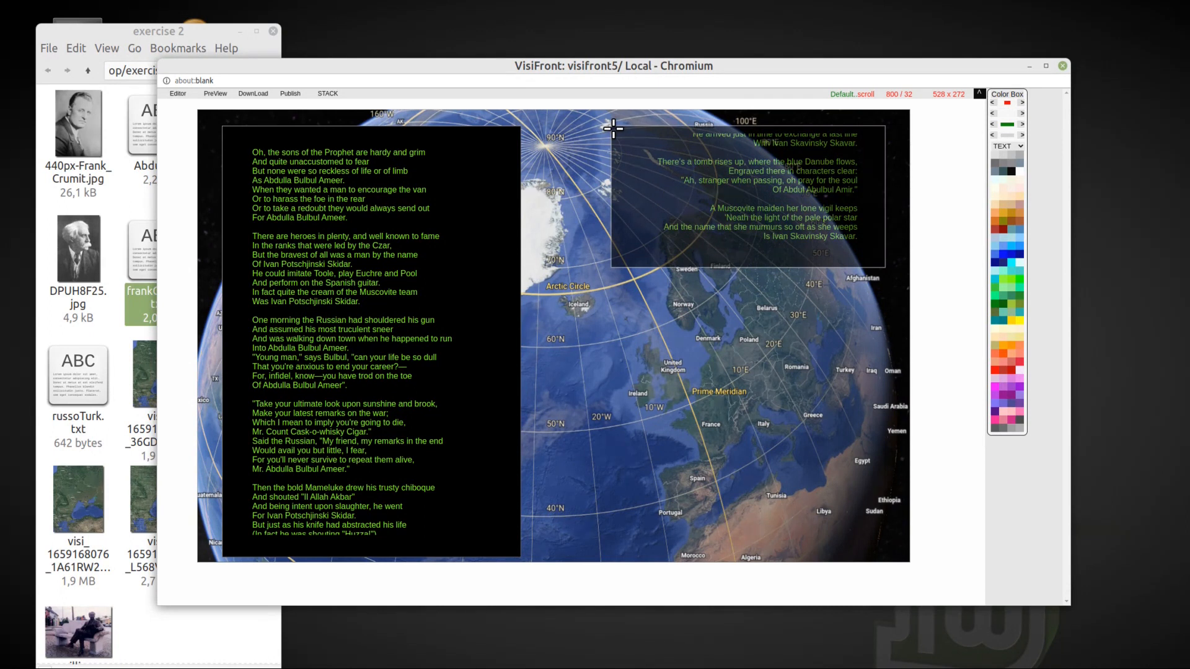
drag(609, 129, 612, 131)
drag(871, 261, 879, 563)
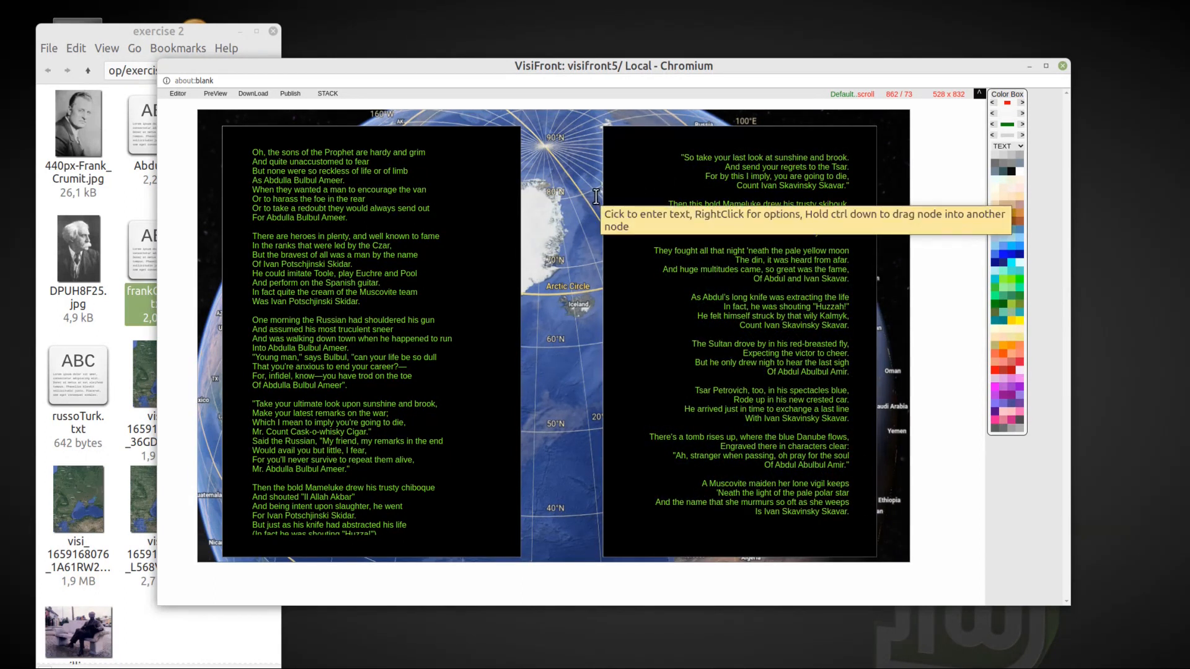
Set the base opacity of the right poem frame to 0.45 and of the left poem frame to 0.40
click(630, 228)
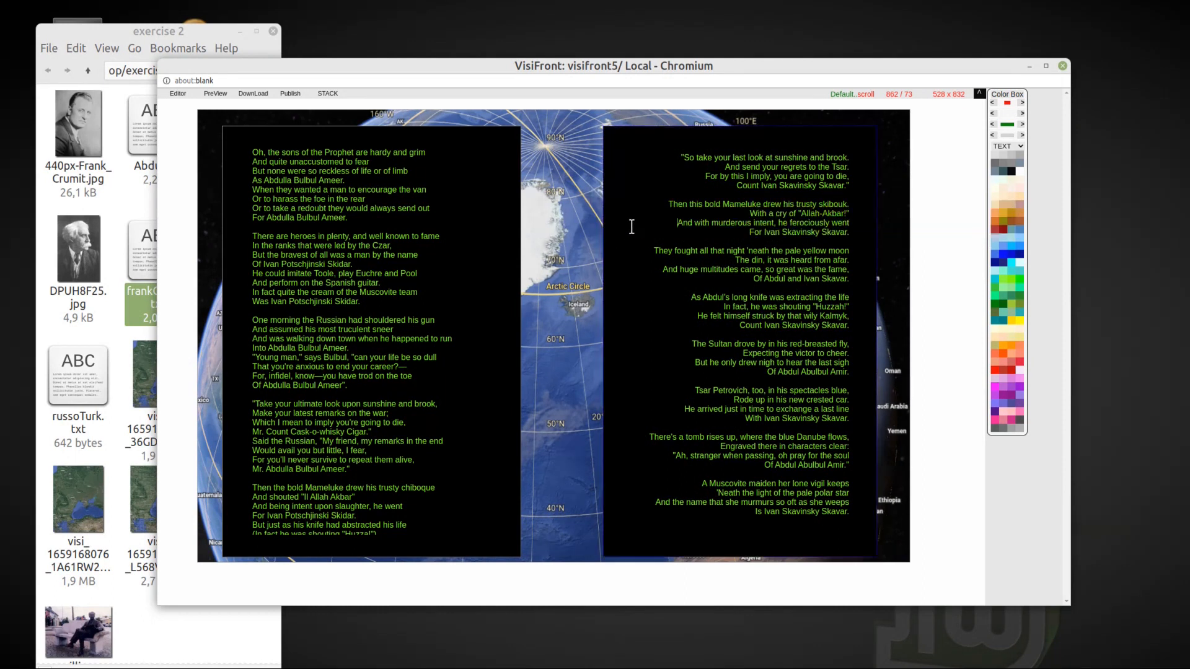
right_click(628, 227)
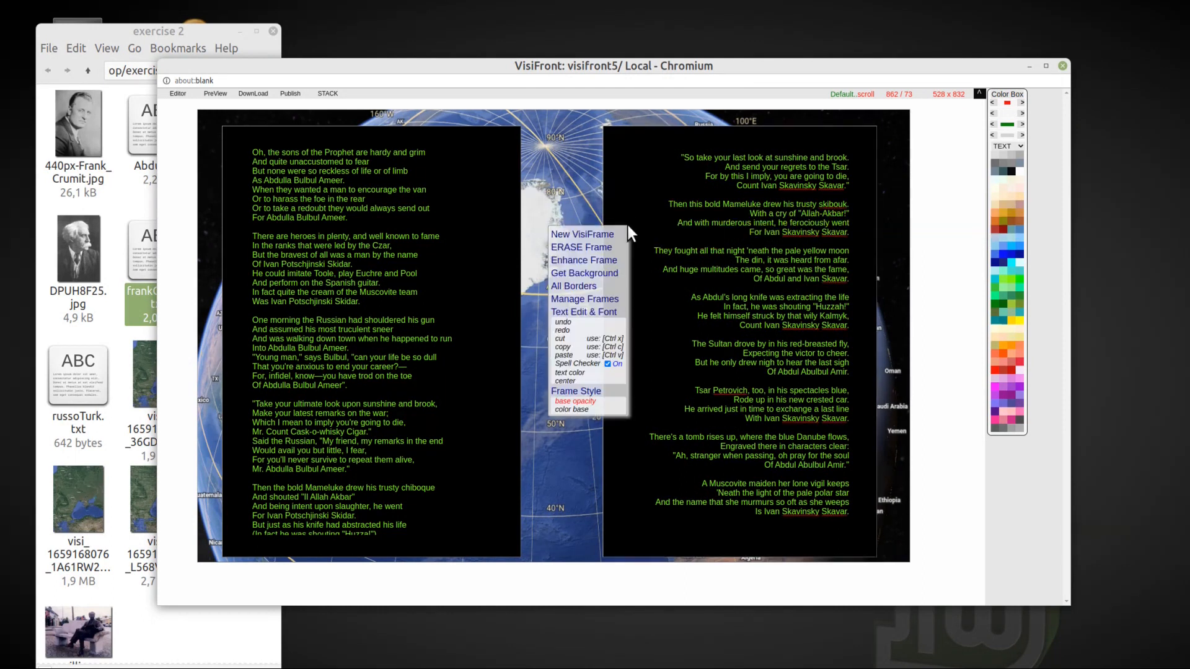
click(576, 402)
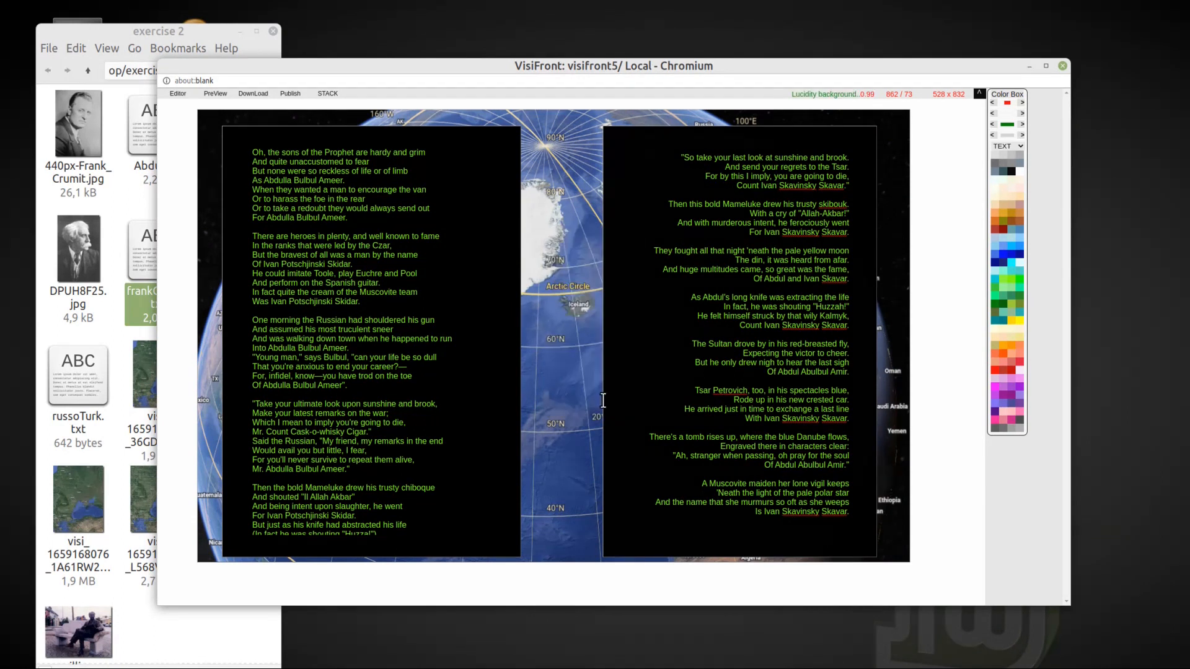
scroll(641, 285, down, 7)
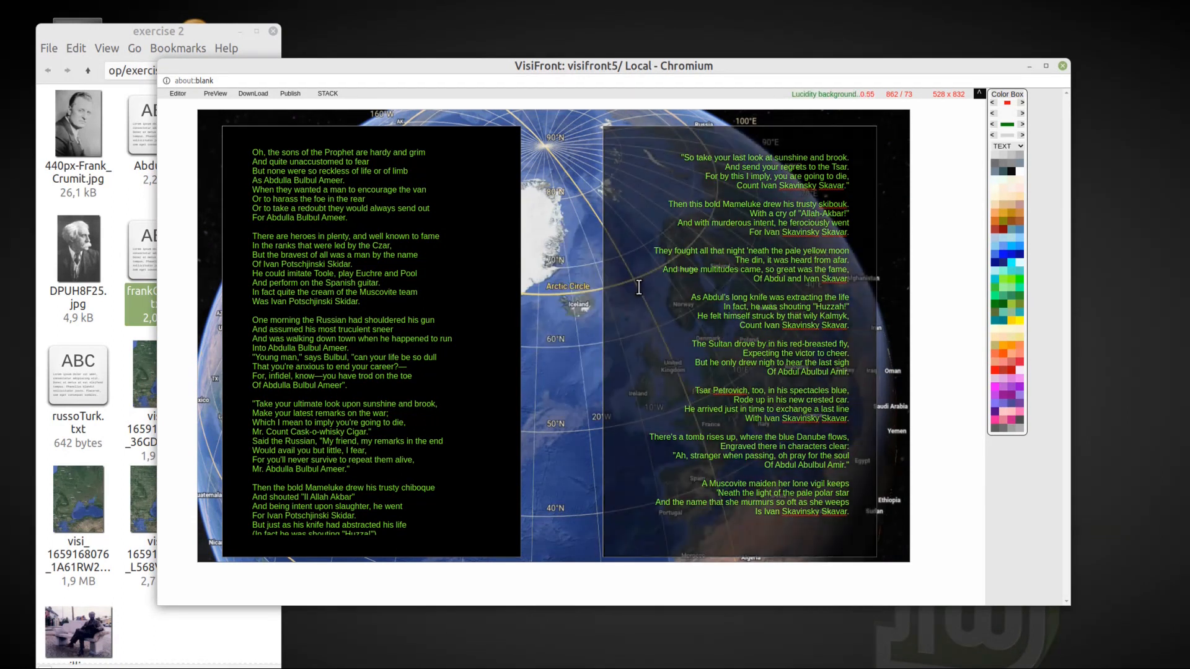
scroll(639, 287, down, 1)
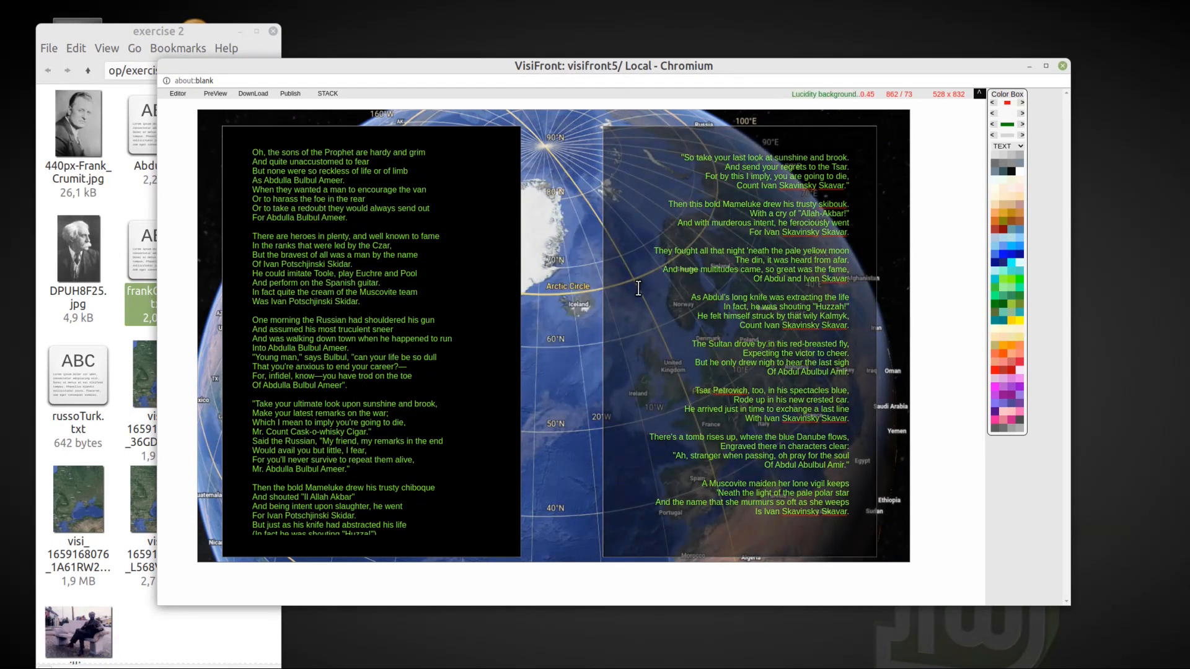
right_click(478, 266)
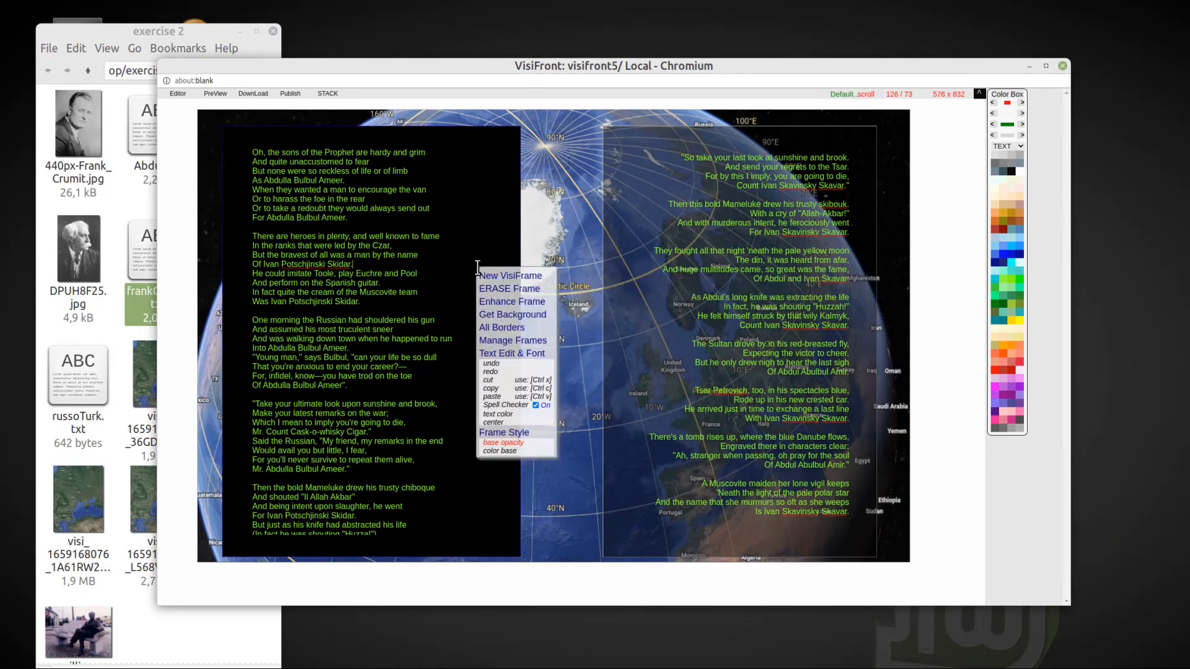
click(508, 443)
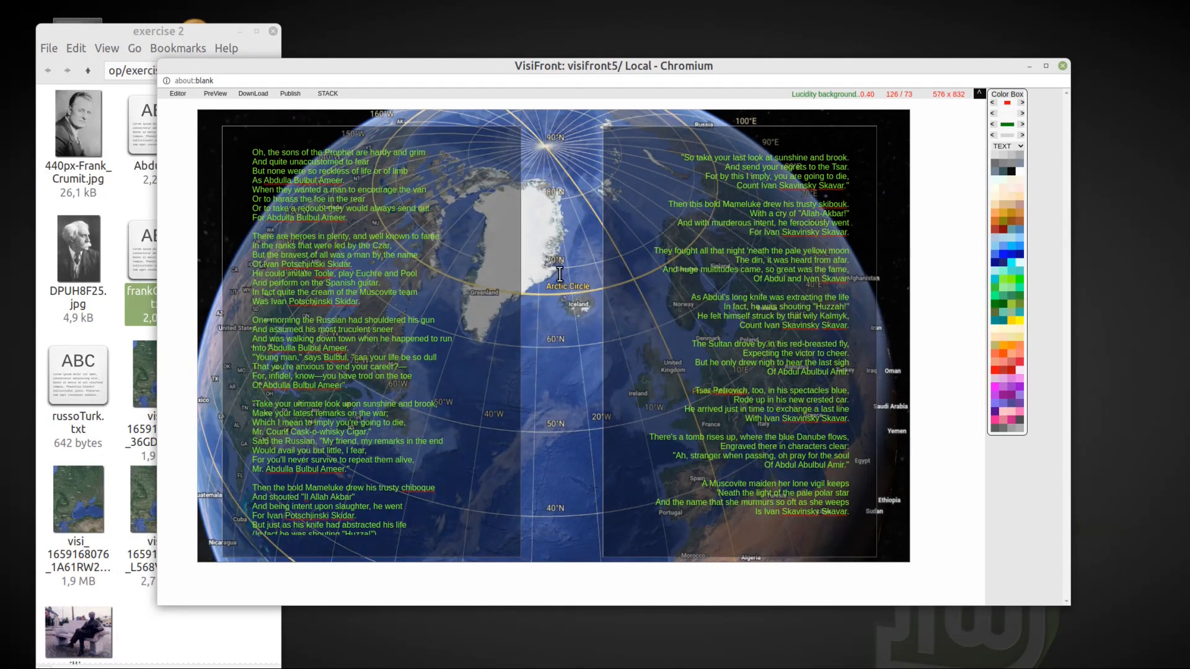
Insert 440px-Frank_Crumit.jpg, resize it to 96 x 139 and place it in the right poem frame's upper-left corner
drag(65, 102, 657, 239)
drag(778, 244, 715, 246)
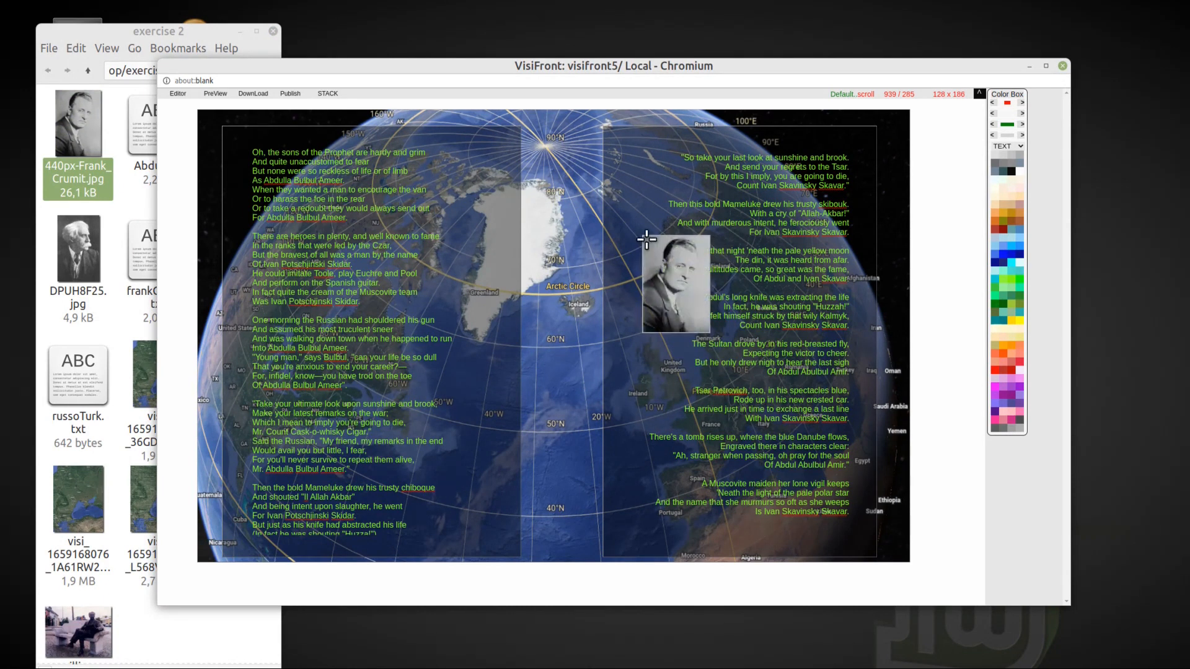
drag(645, 237, 611, 124)
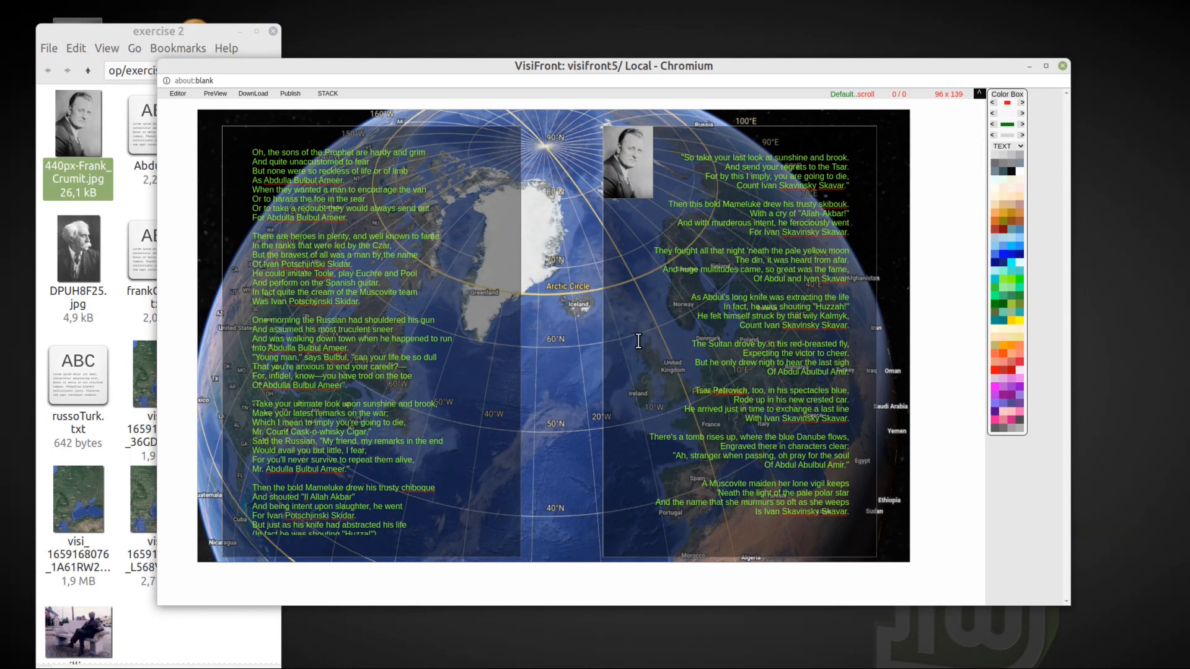
Insert DPUH8F25.jpg, shrink it to 101 x 160 and place it in the left poem frame's upper-right corner
drag(69, 232, 443, 205)
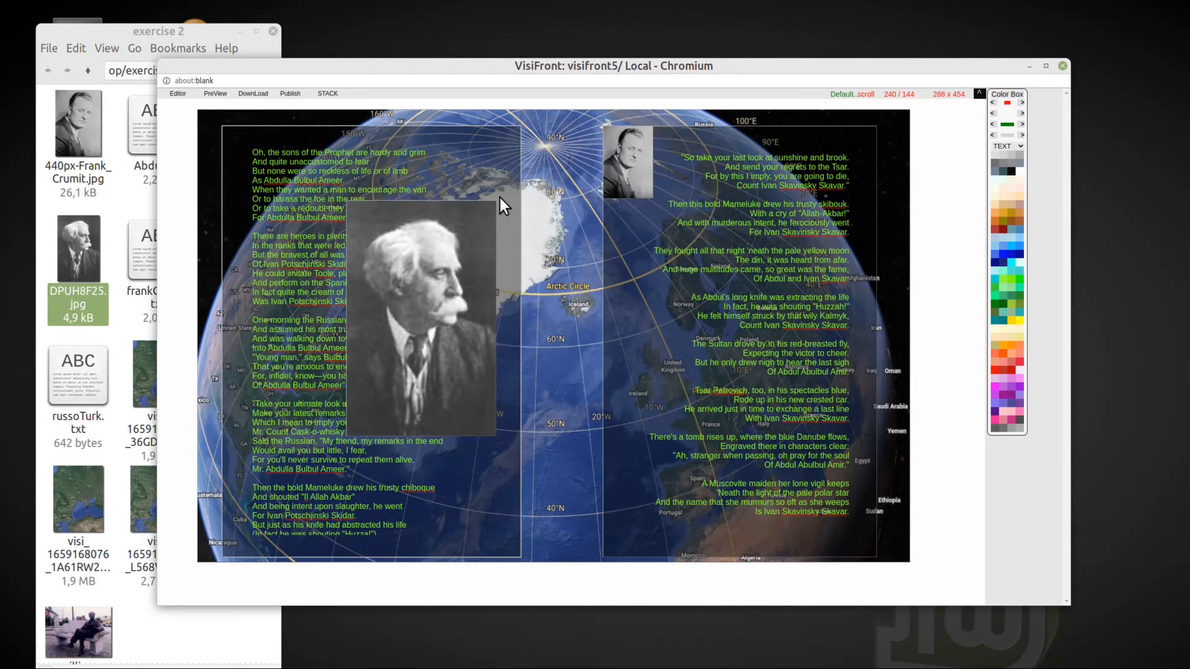
drag(489, 205, 425, 206)
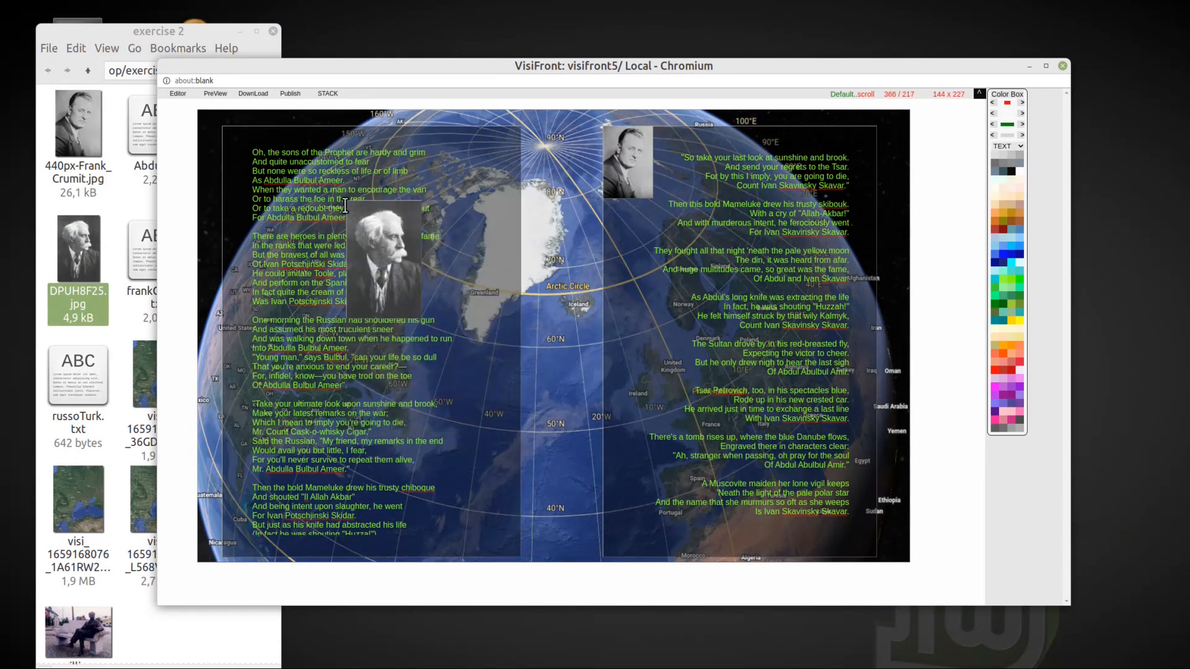
drag(347, 203, 441, 134)
drag(439, 240, 442, 211)
drag(443, 128, 483, 129)
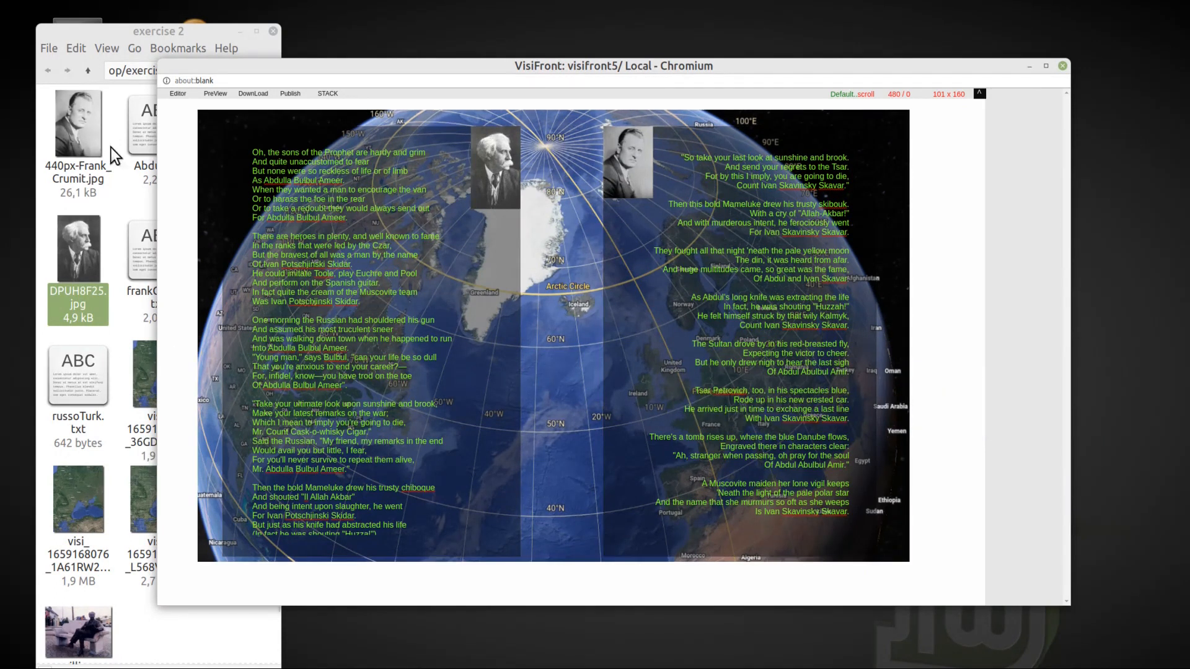
Insert the His Master's Voice record label image over the right poem and round its frame into a circle
click(106, 173)
click(106, 172)
drag(234, 493, 688, 340)
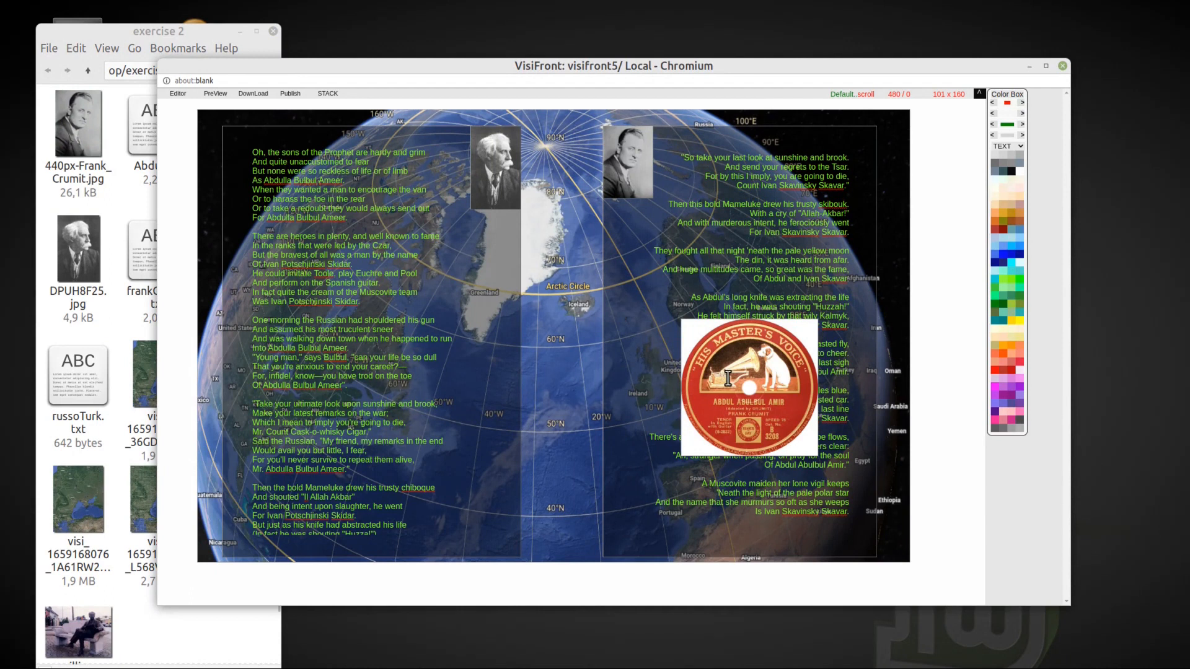
right_click(730, 379)
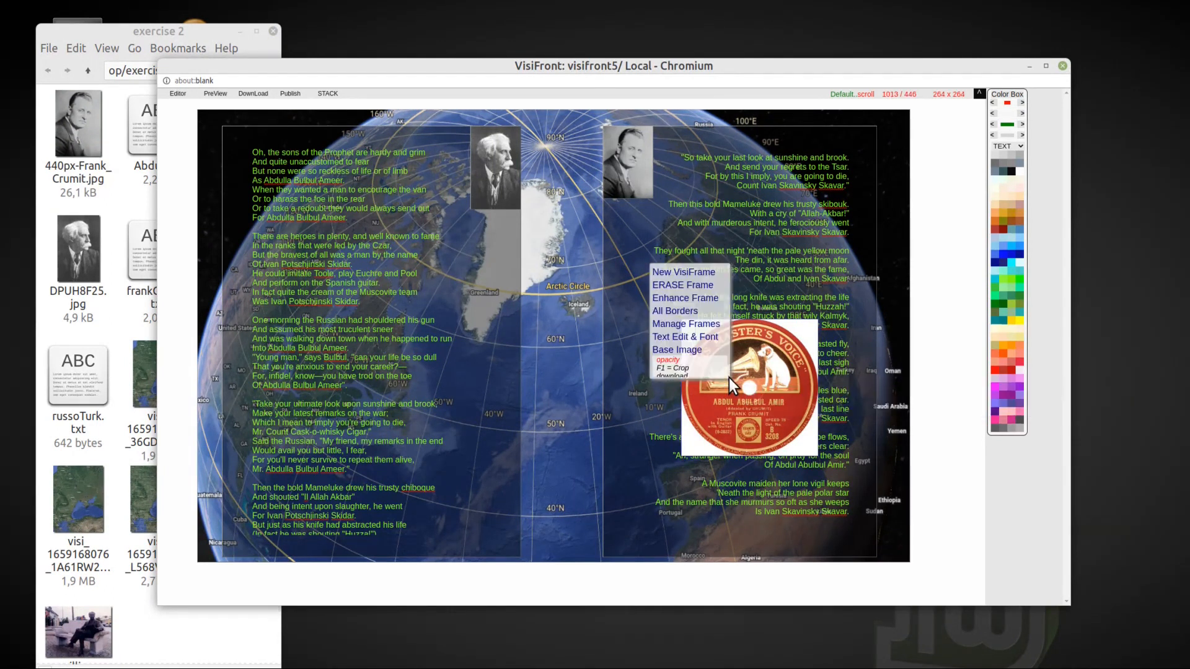
click(704, 325)
click(691, 345)
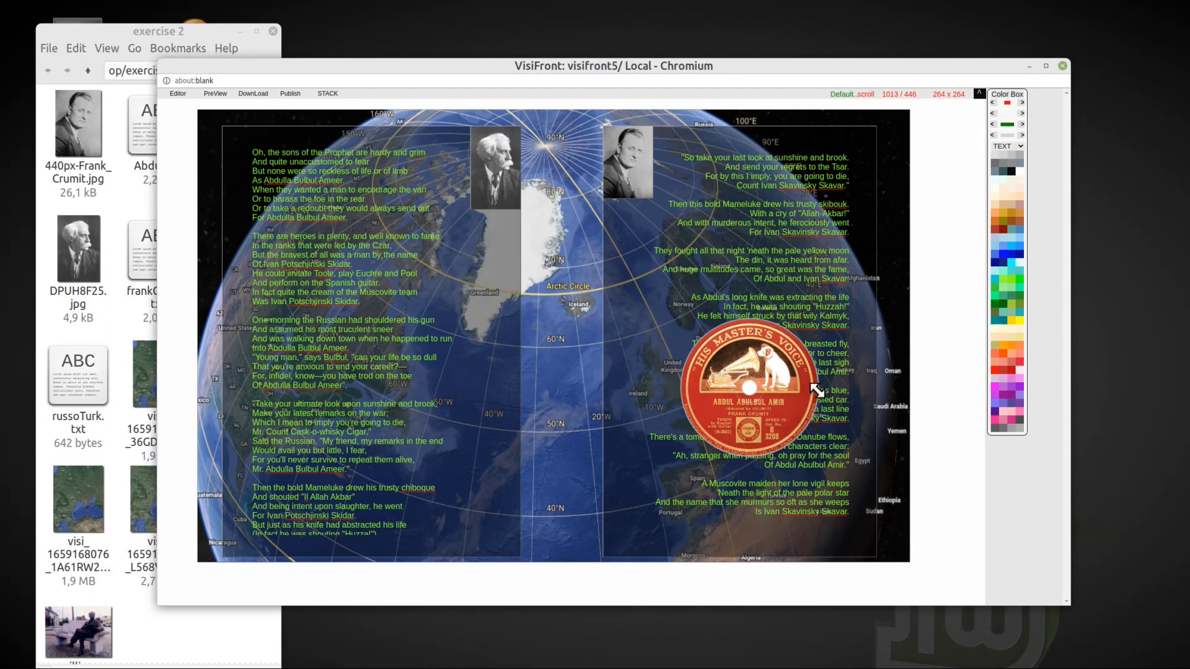
Shrink the record label to 112 x 112 and place it beneath the portrait in the right poem frame
drag(812, 384, 754, 379)
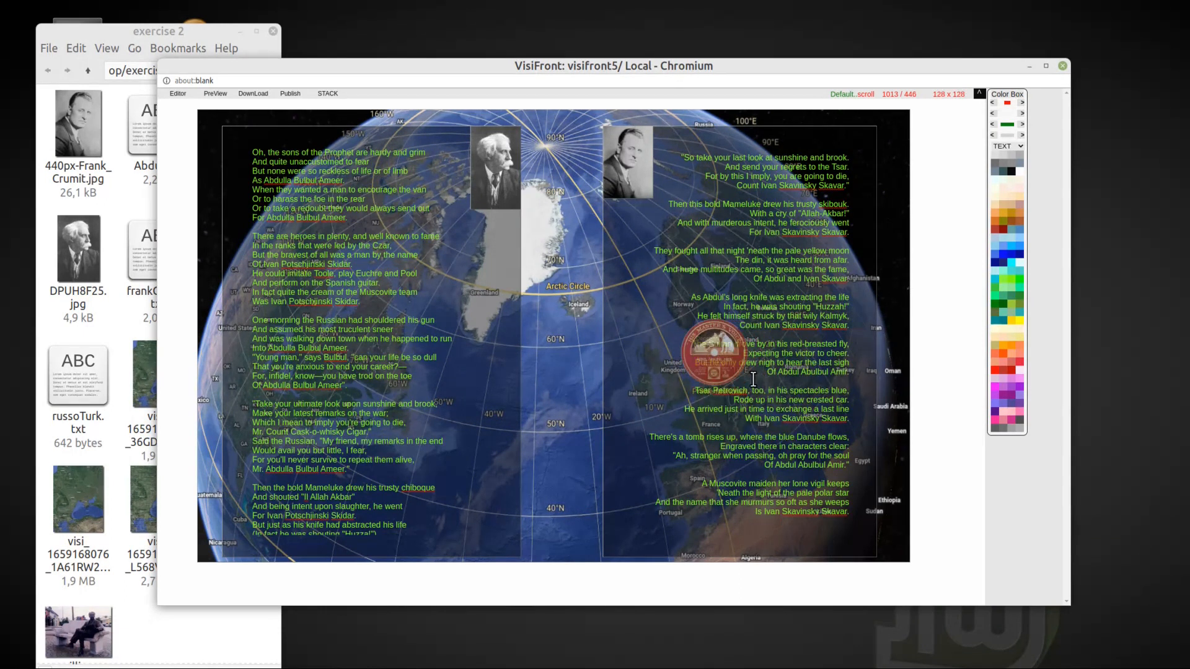
drag(681, 318, 604, 216)
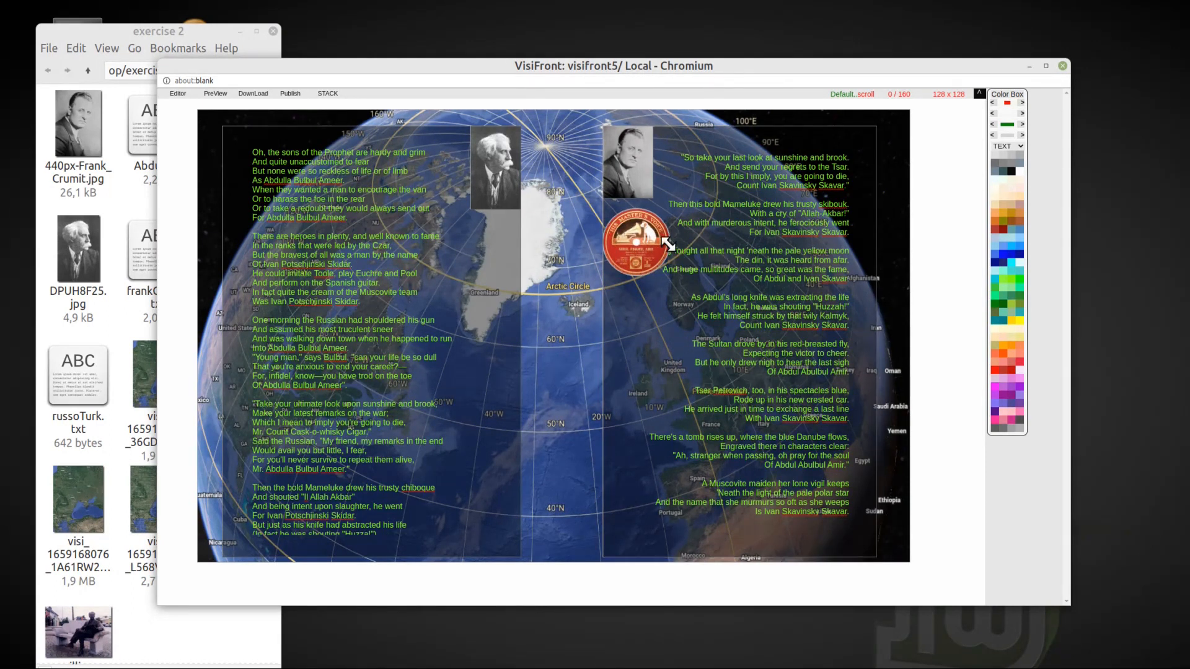
drag(670, 241, 666, 242)
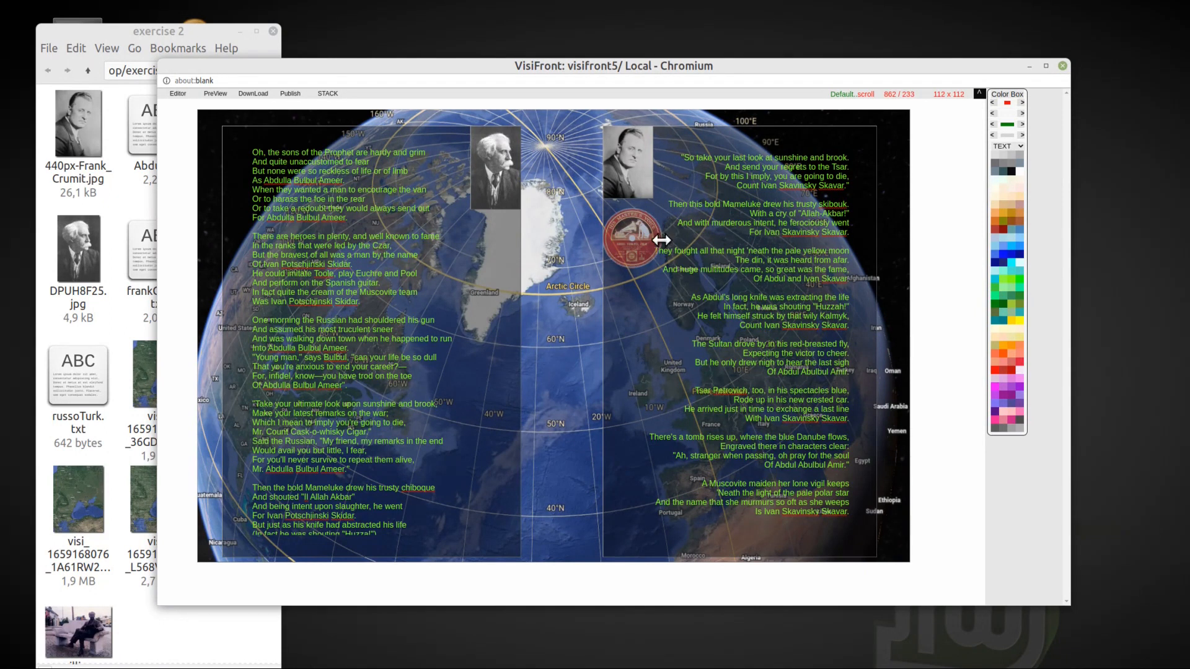
drag(659, 240, 659, 238)
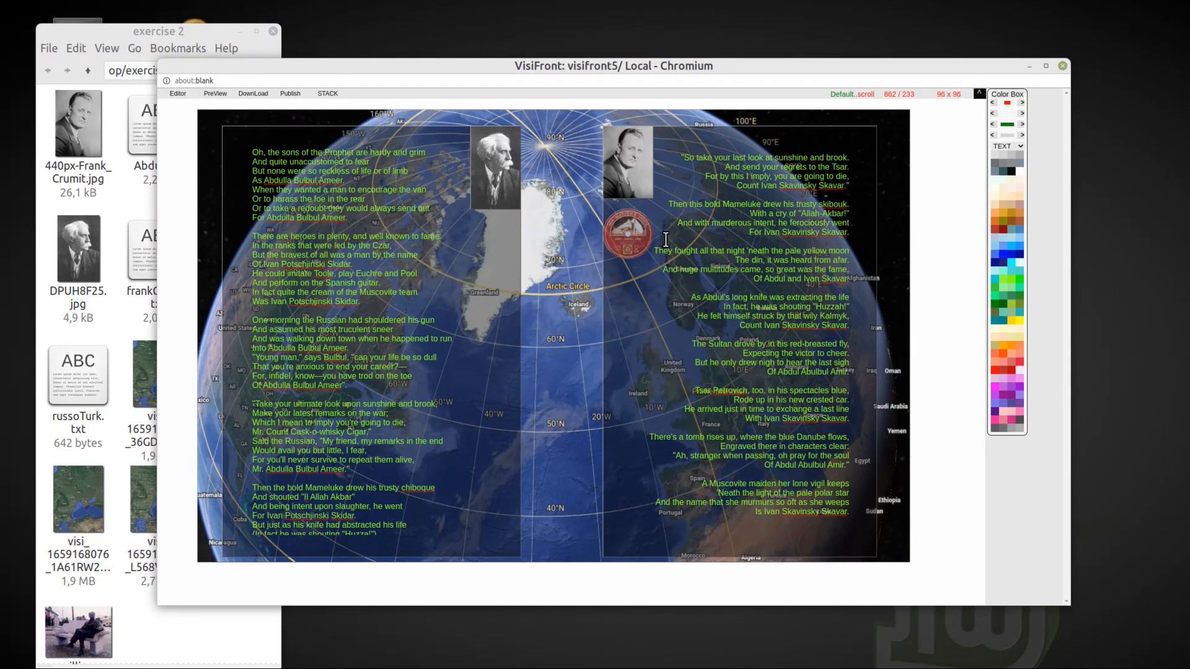
Return the right poem to its first verse, preview the page in an enlarged window and close the preview
click(712, 247)
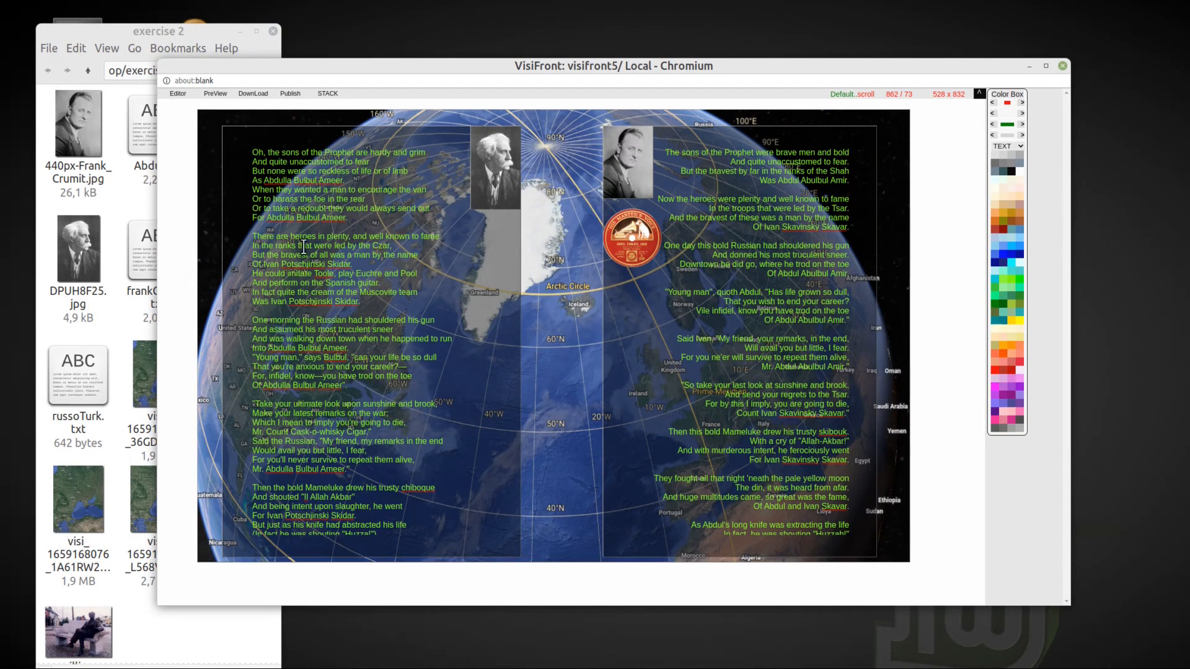
click(213, 99)
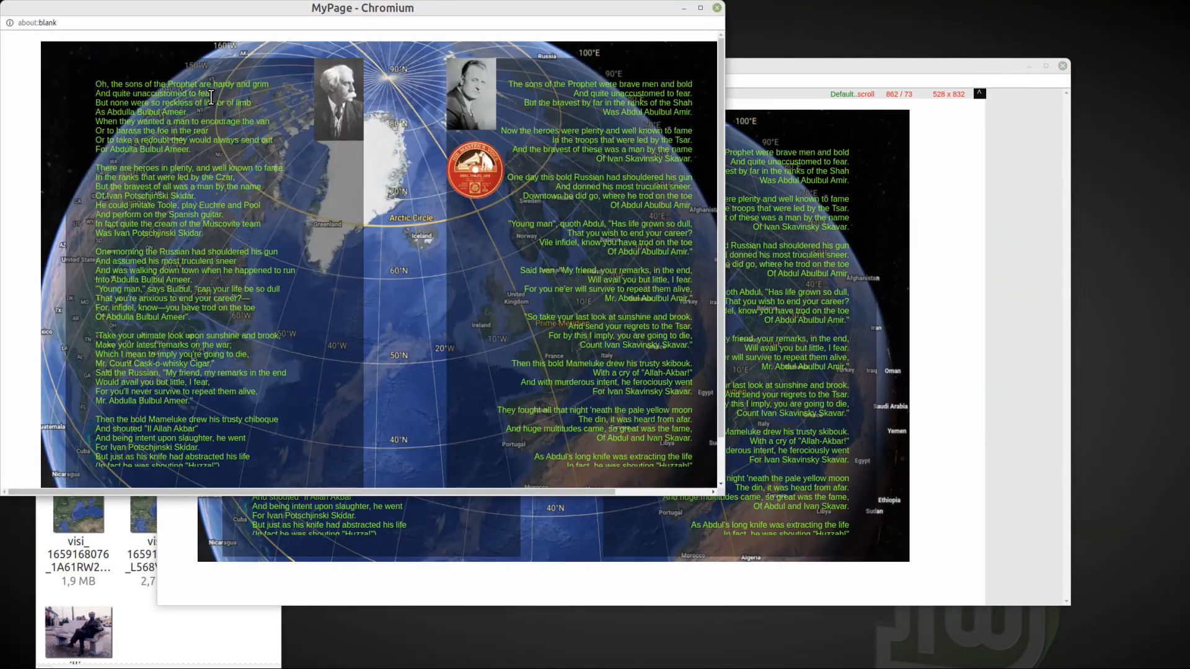
drag(722, 494, 933, 558)
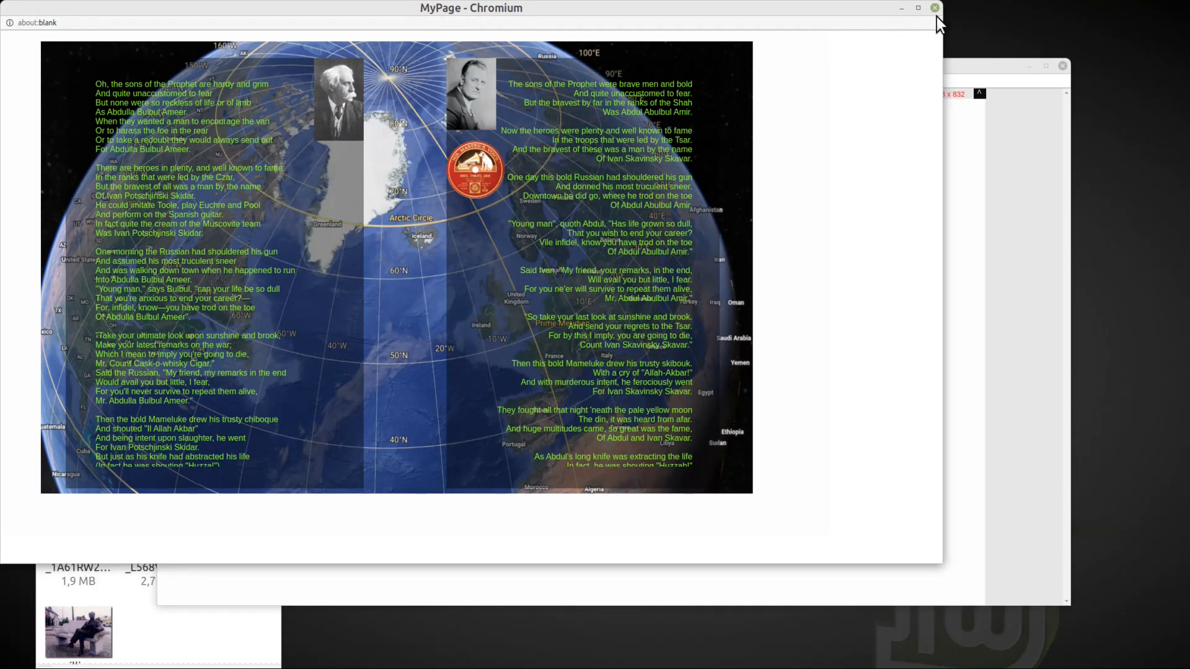
click(939, 8)
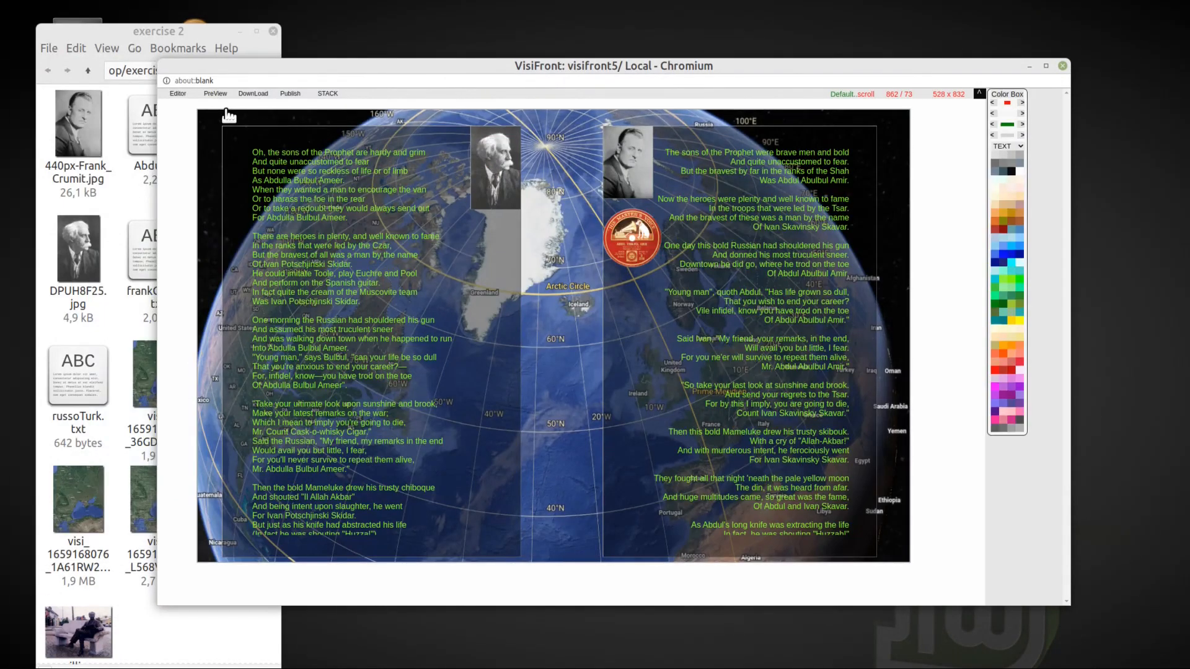
Color the base of the browser substrate around the workspace black
click(163, 130)
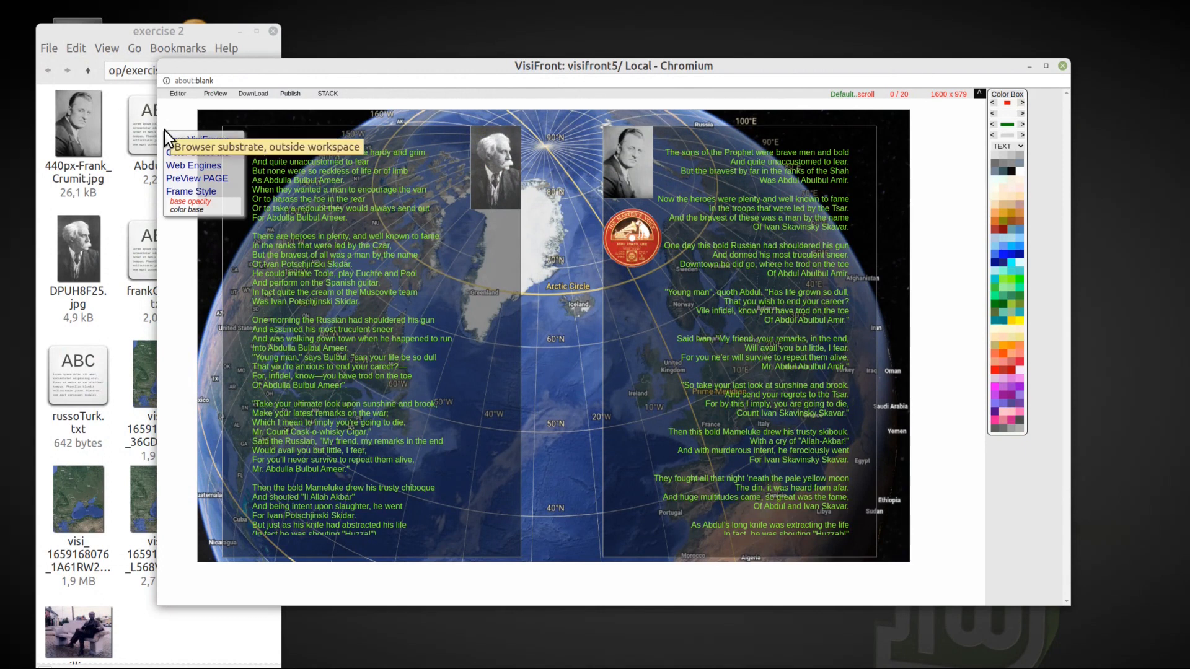
click(187, 210)
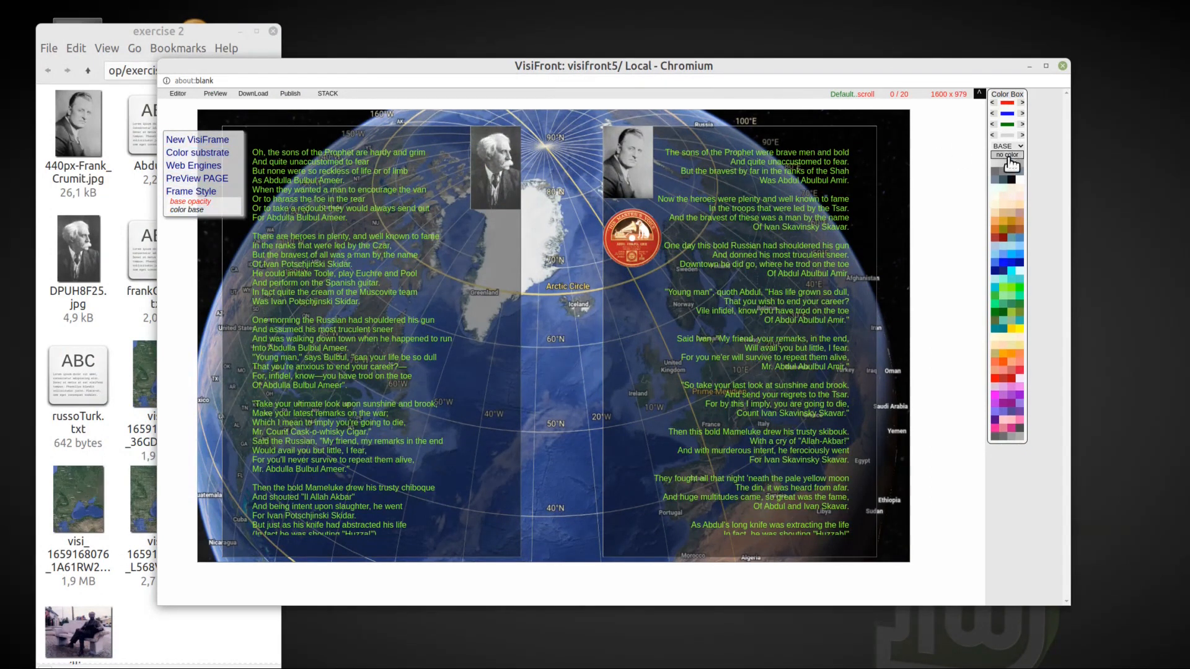
click(1011, 180)
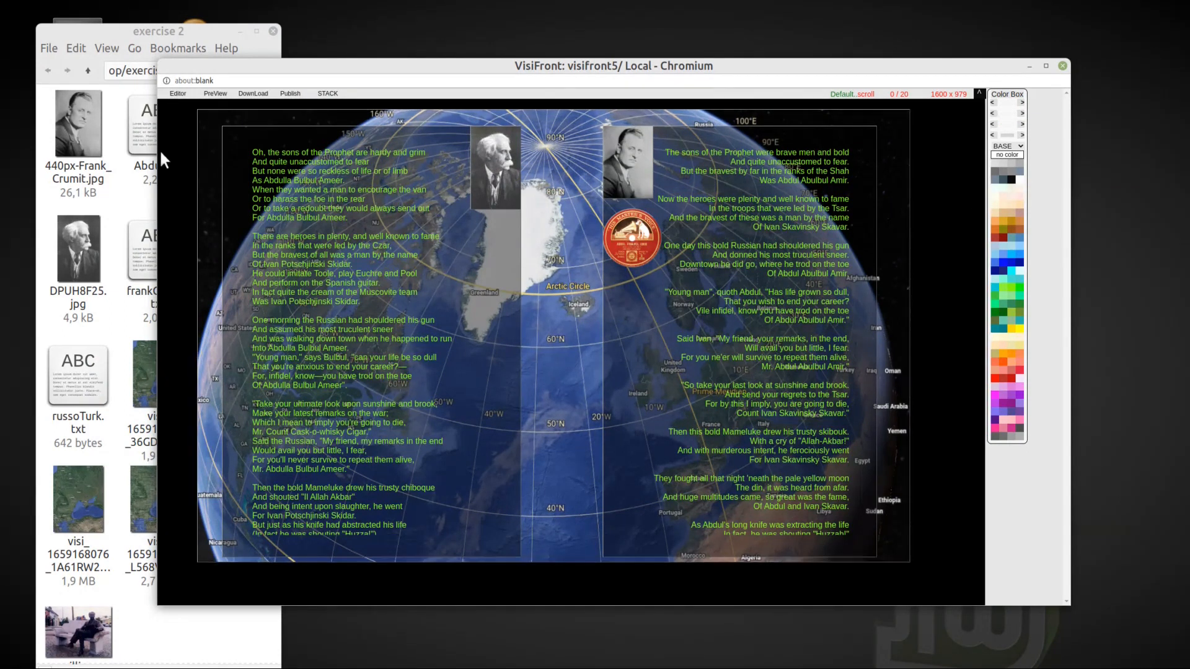
Preview the page with its black surroundings in an enlarged window and close the preview
right_click(166, 166)
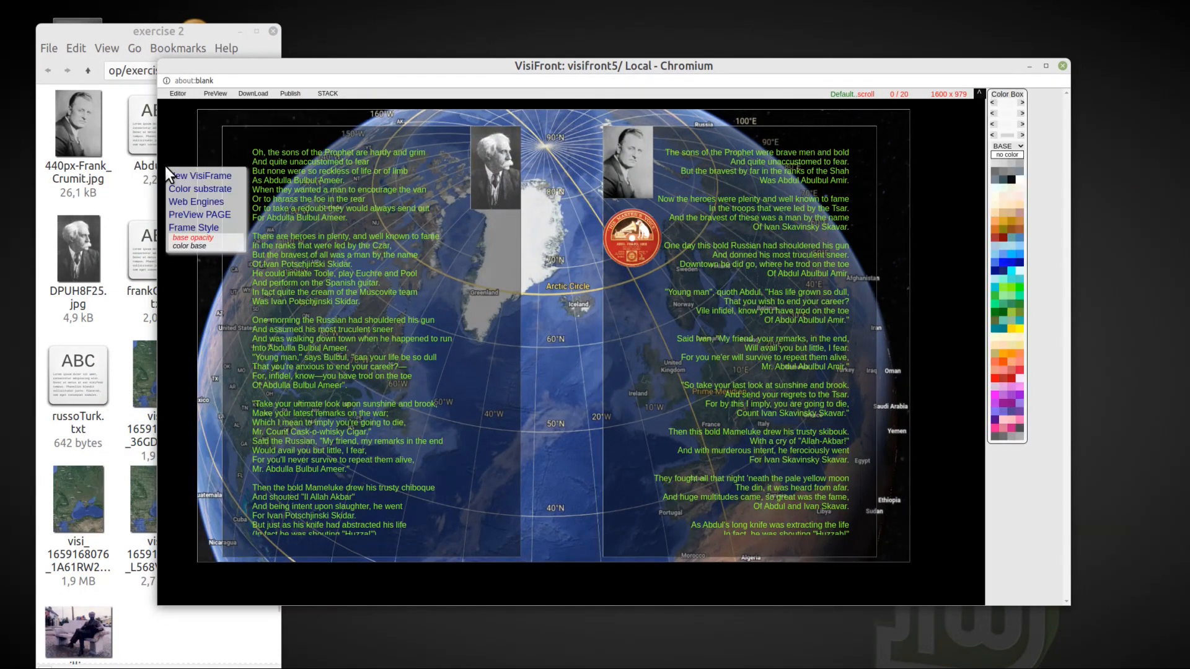
click(184, 142)
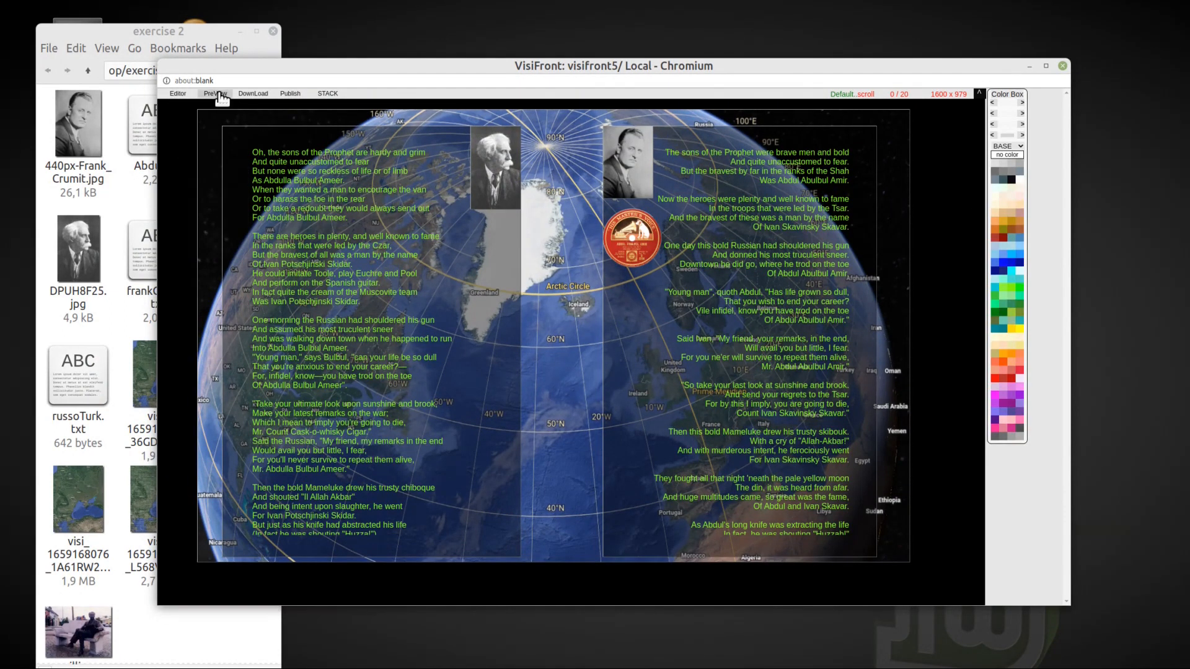
click(218, 94)
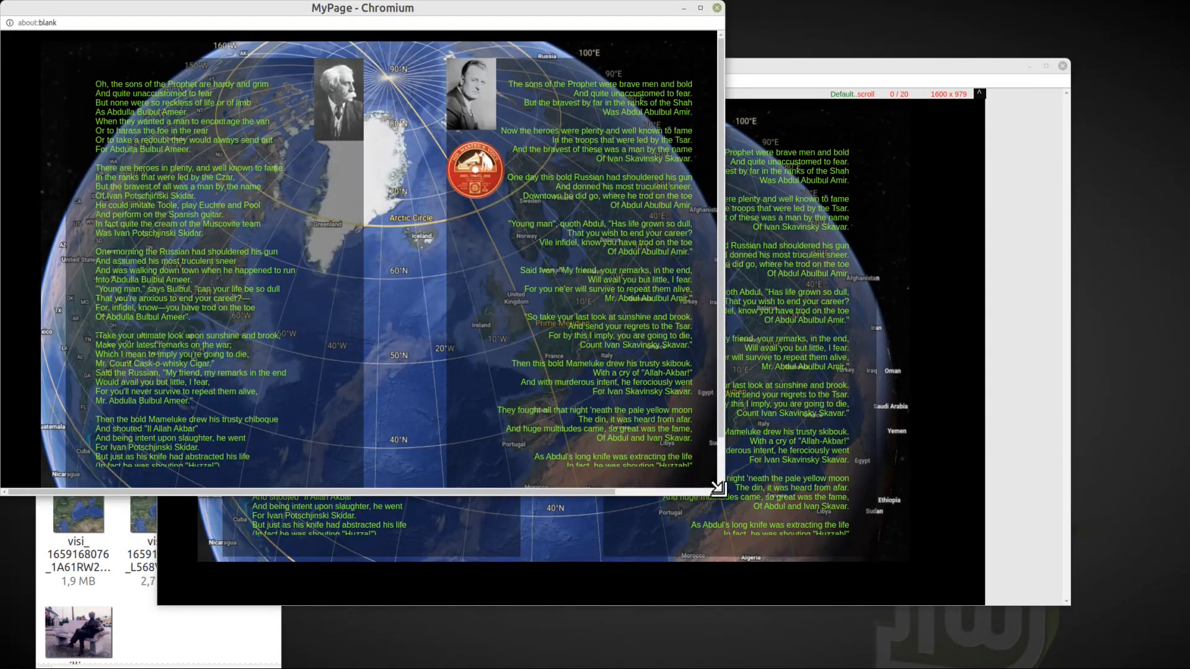
drag(717, 489, 1009, 564)
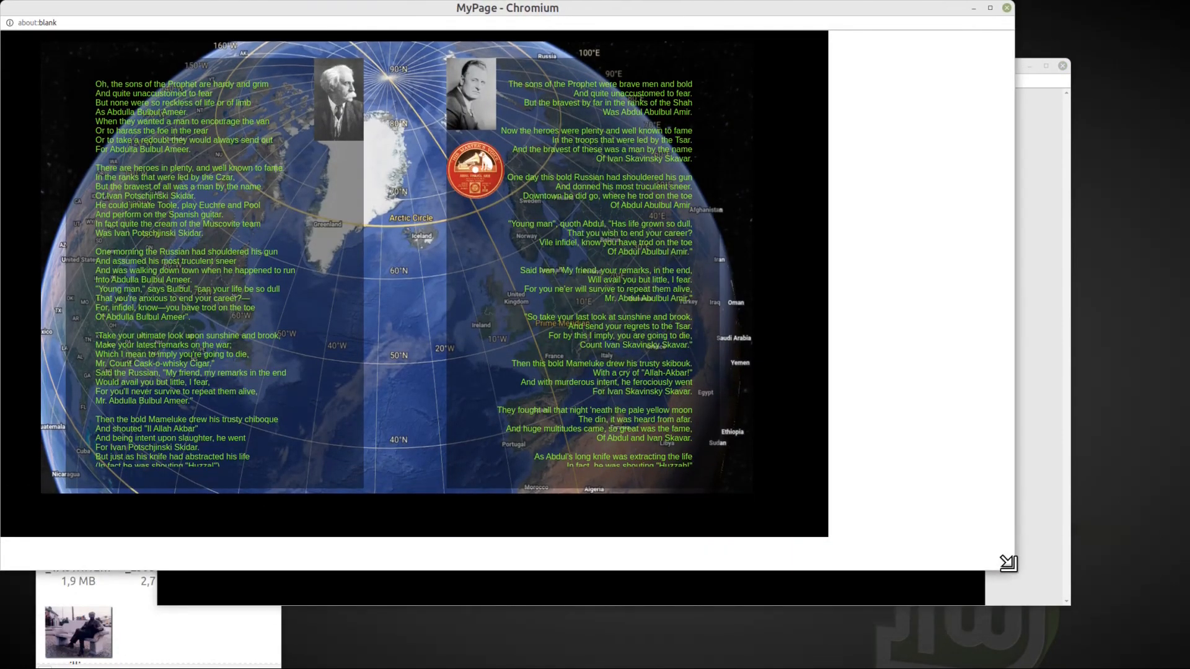
click(1008, 6)
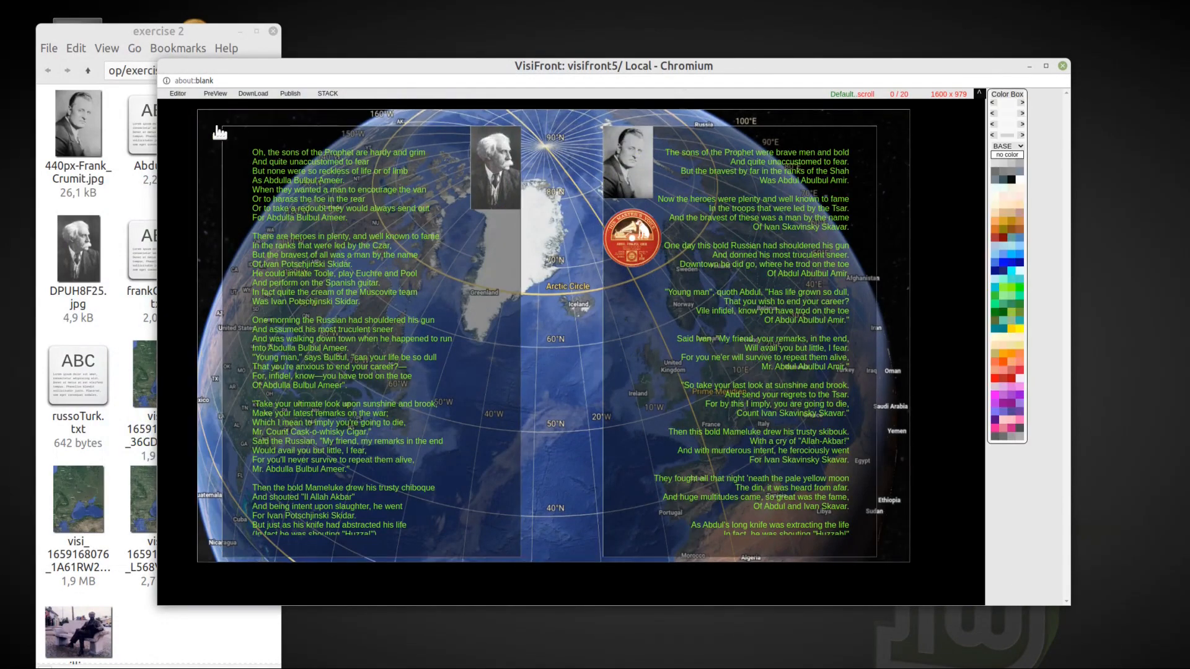
Expand the globe frame to the full workspace width and color the base of the remaining browser area beside it black
click(906, 114)
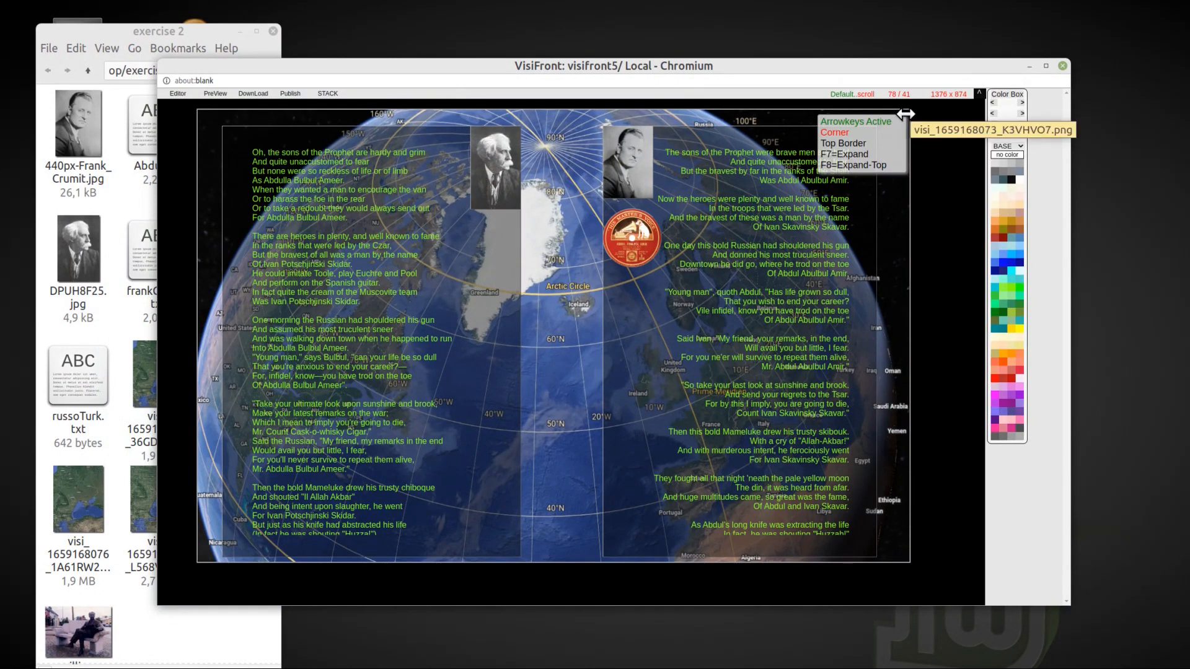
click(861, 155)
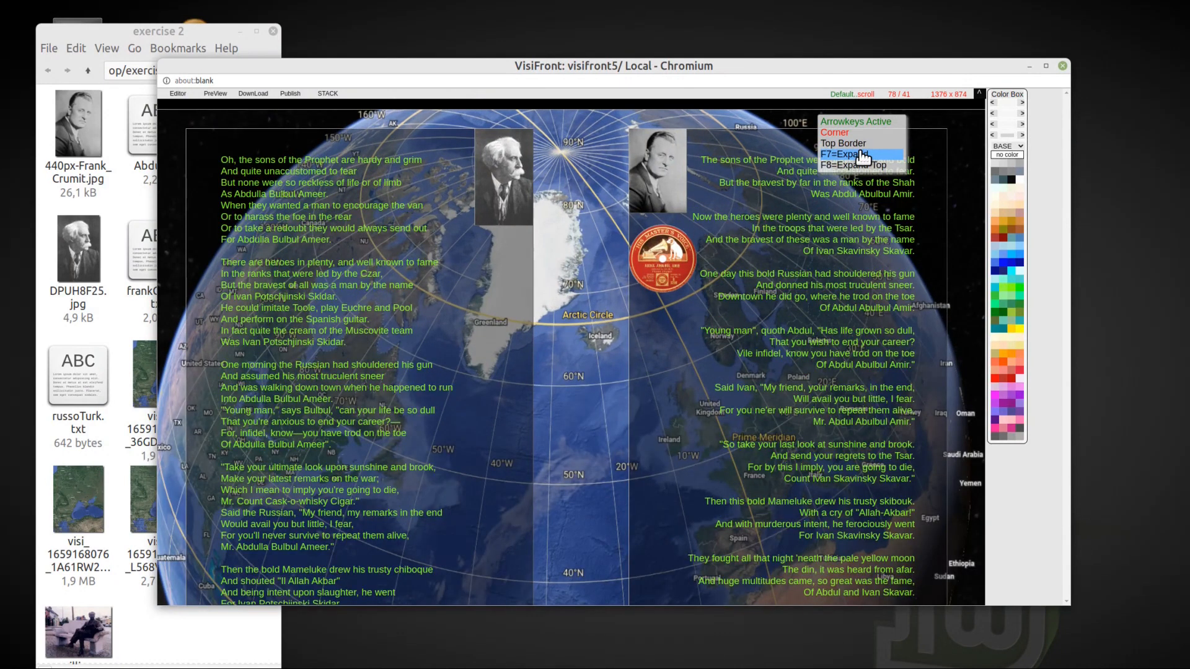
click(210, 103)
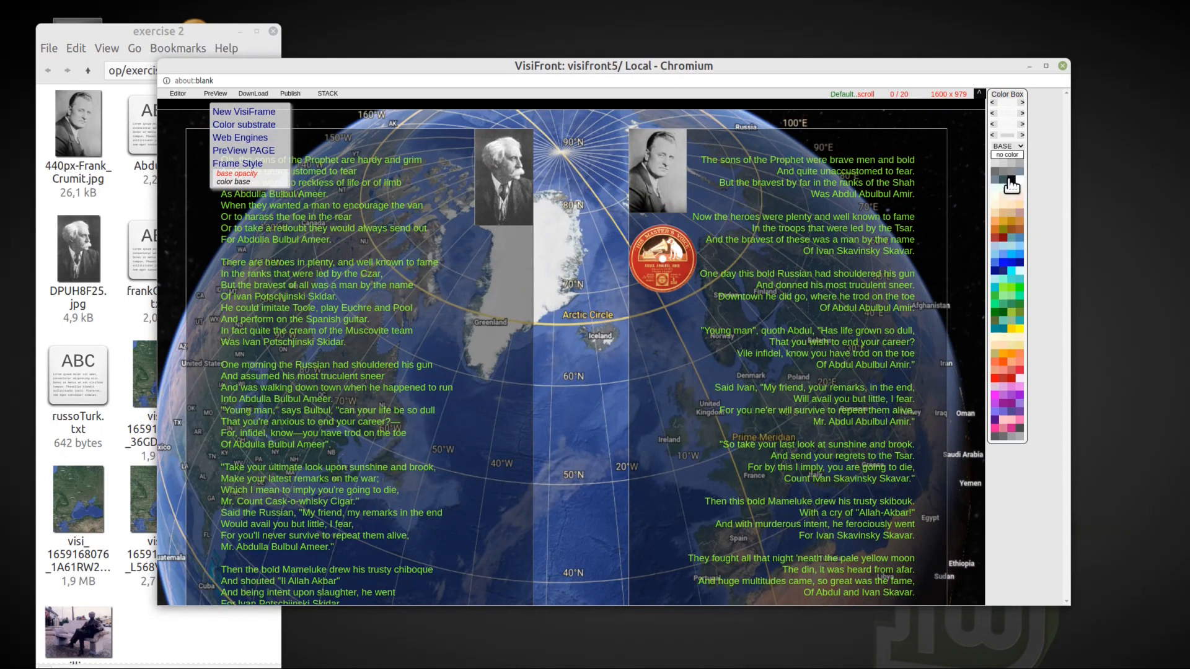
click(1011, 181)
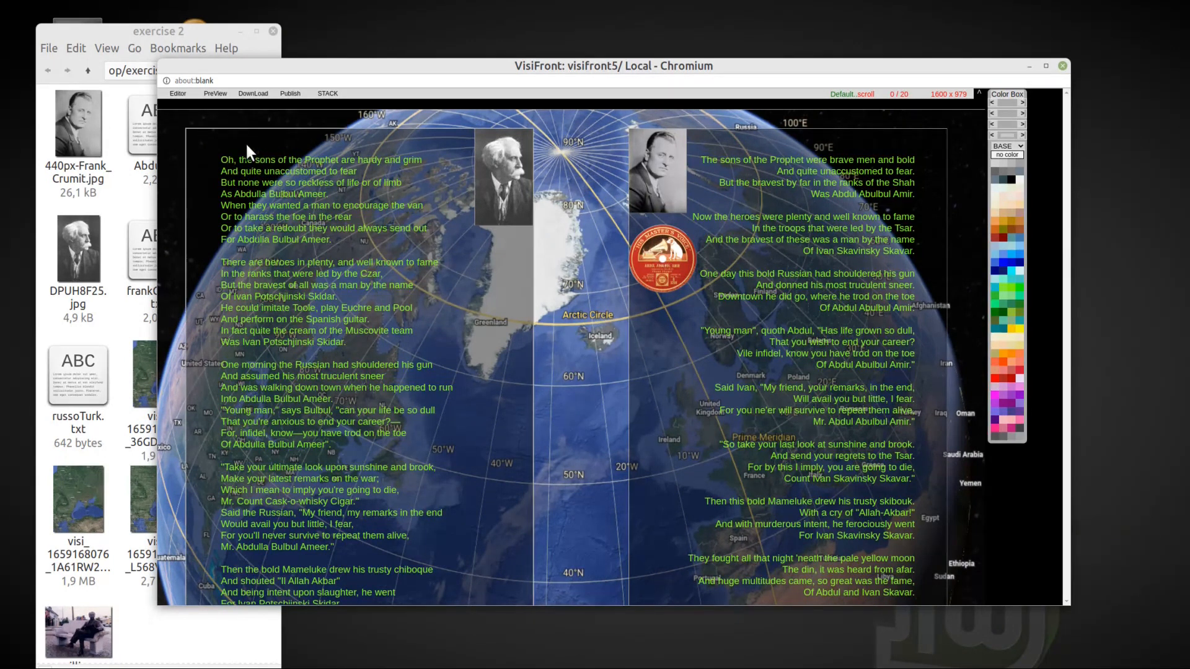
Move the globe frame to position 0 / 0, preview the page in an enlarged window and close the preview
click(164, 113)
drag(164, 112, 163, 100)
click(215, 94)
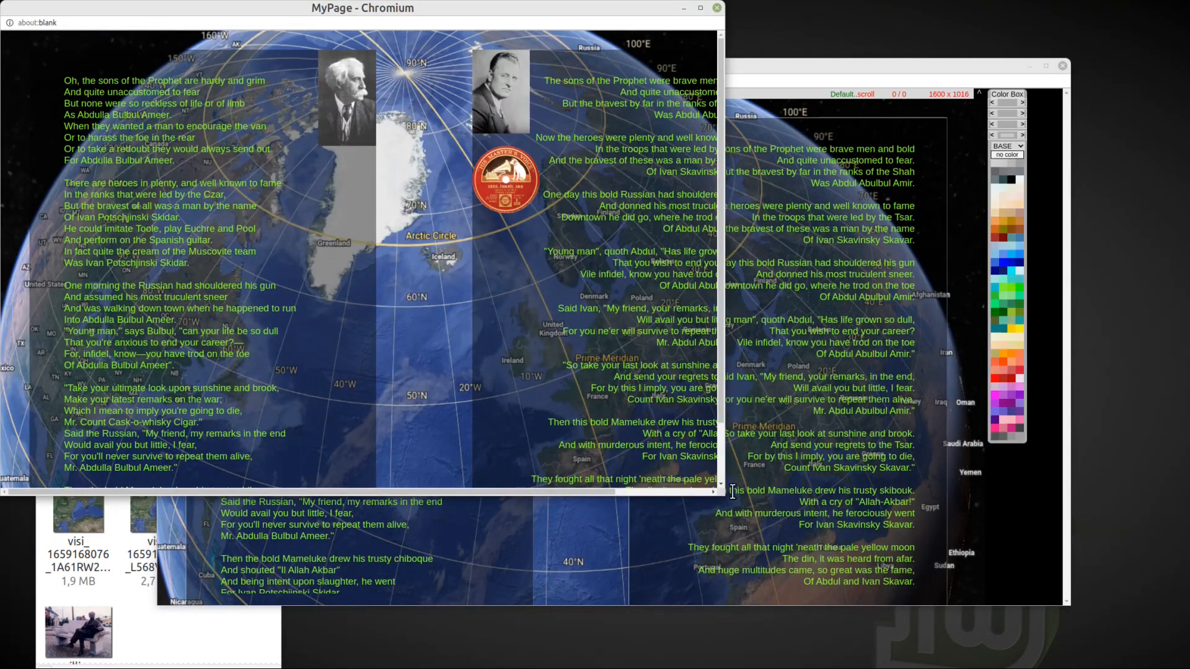
drag(724, 494, 992, 603)
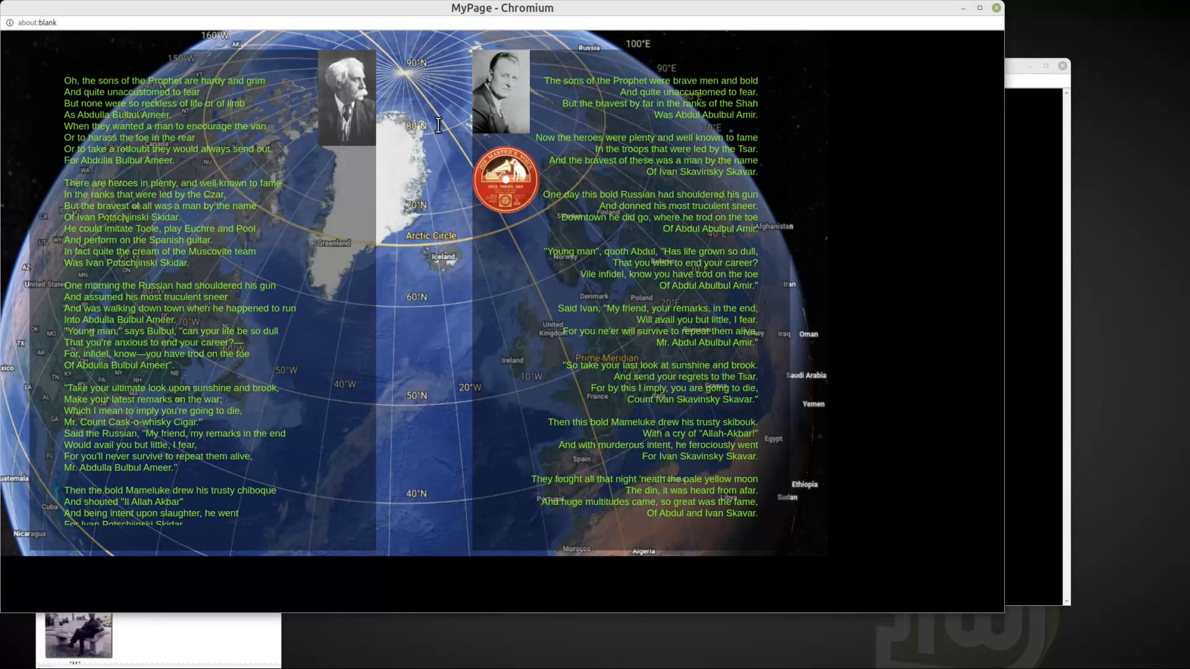
click(996, 7)
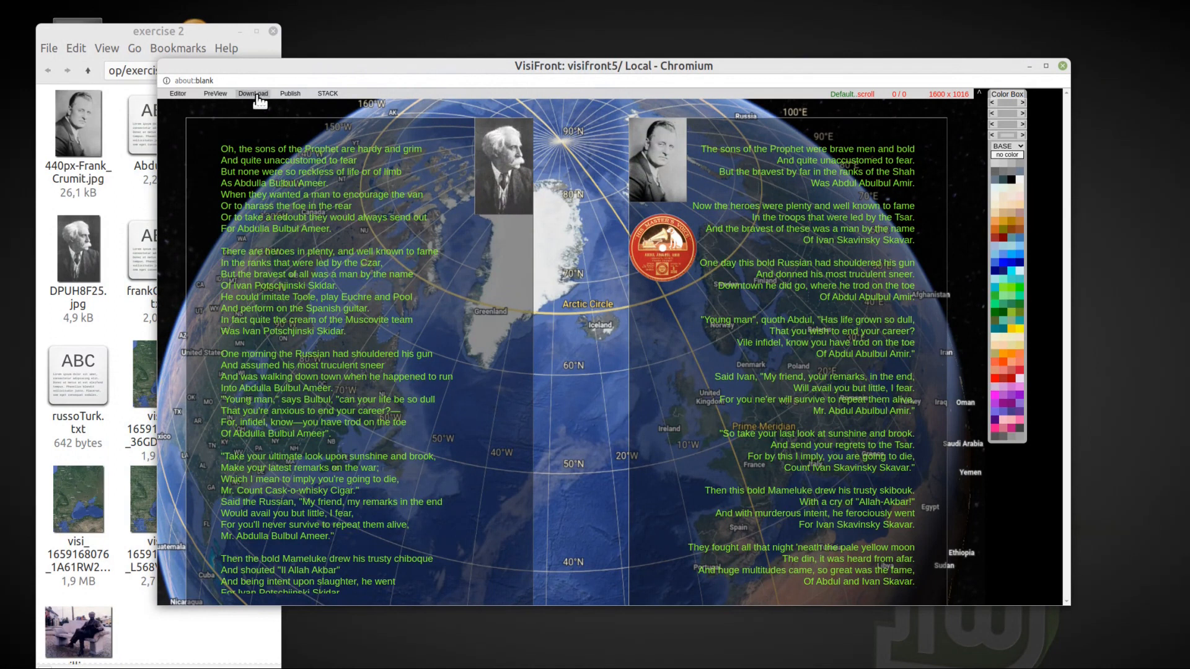
Download the finished page as an HTML file and dismiss the download notice
click(255, 95)
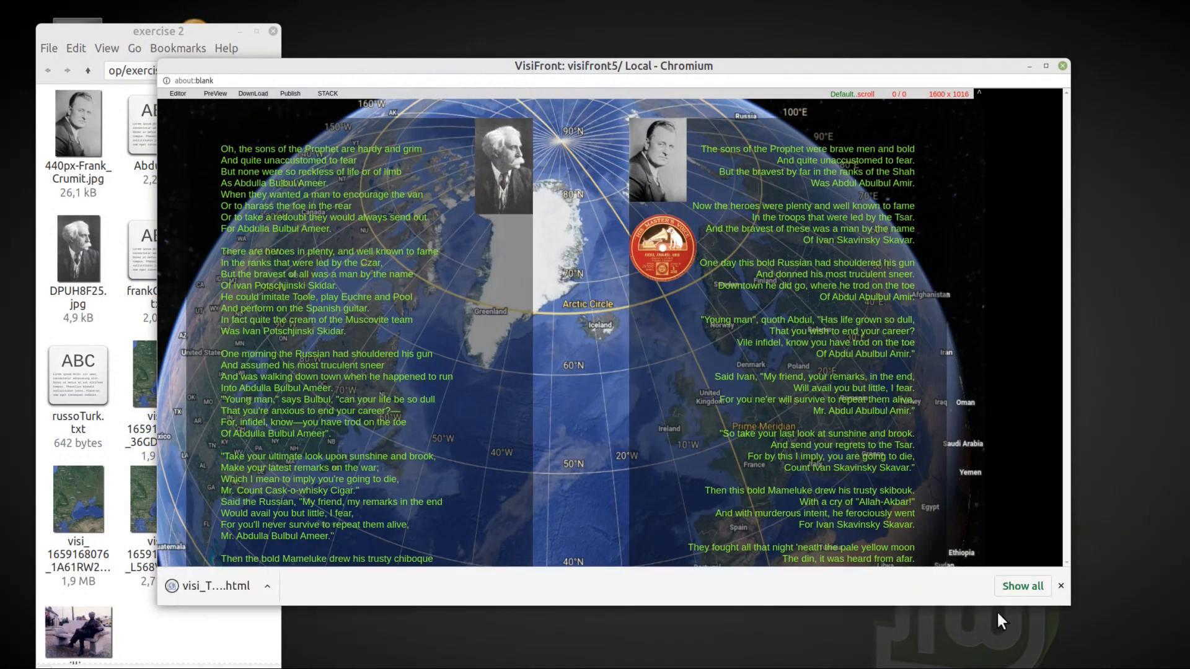
click(1061, 588)
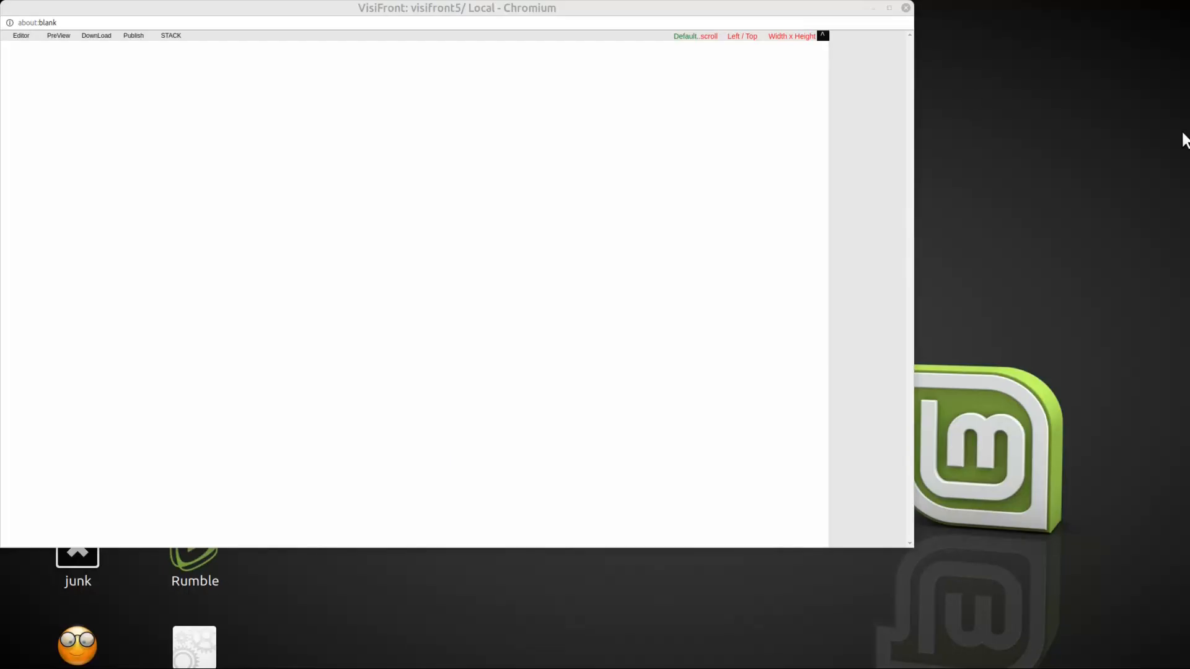
Load the downloaded HTML page from the Downloads folder into the empty VisiFront workspace
drag(339, 8, 487, 77)
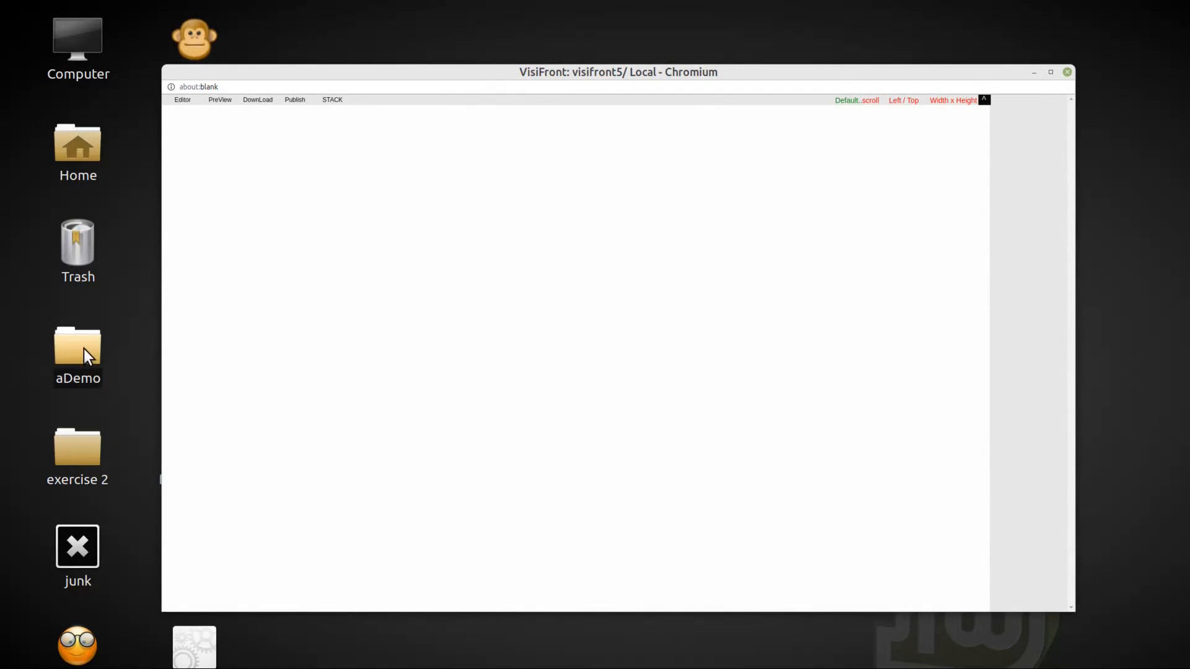
double_click(74, 141)
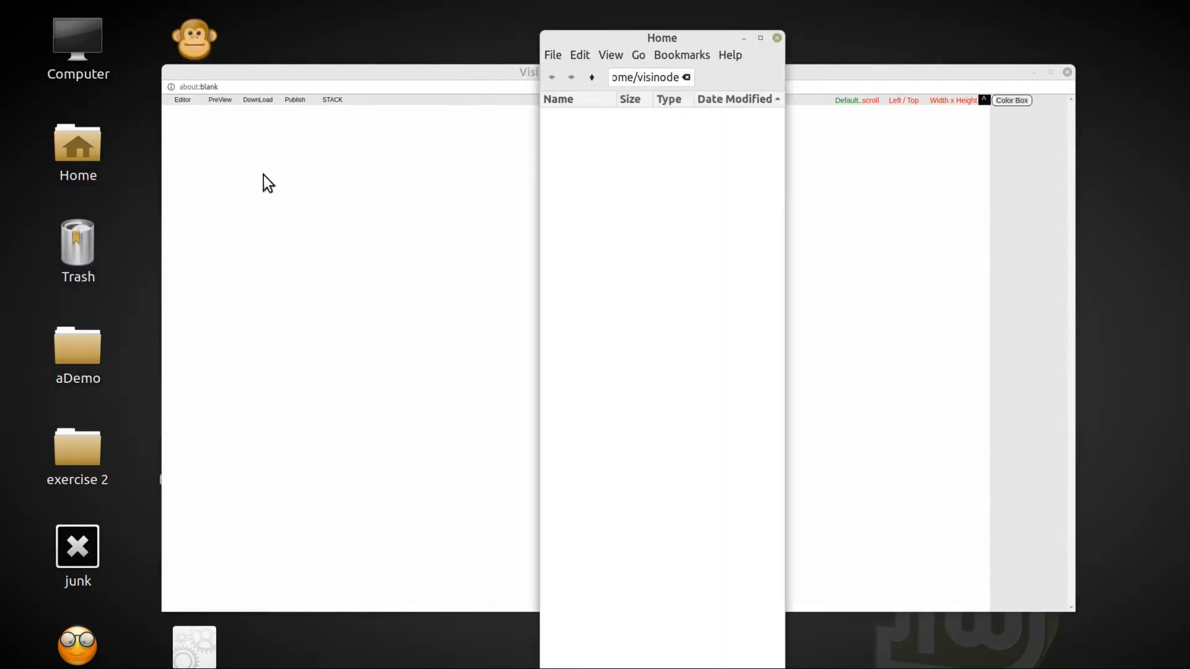
double_click(579, 115)
drag(577, 118, 306, 199)
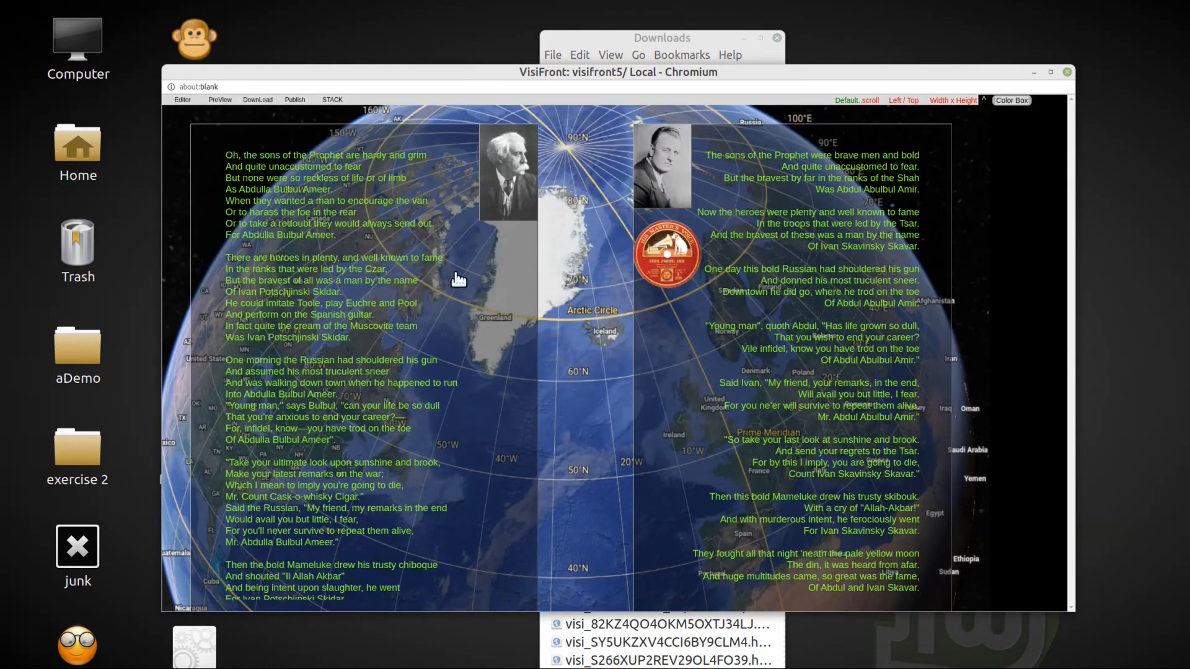
scroll(962, 435, down, 2)
scroll(962, 435, up, 2)
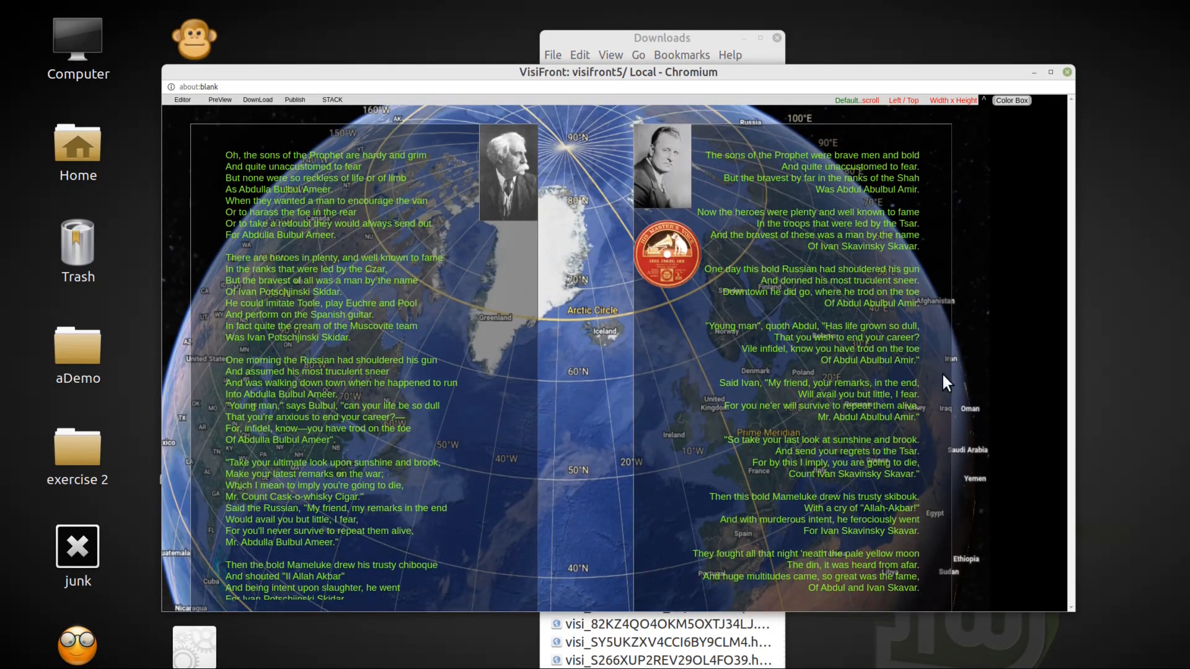
Shrink the globe frame with its contents proportionally to 848 x 538
click(964, 118)
drag(988, 120, 601, 147)
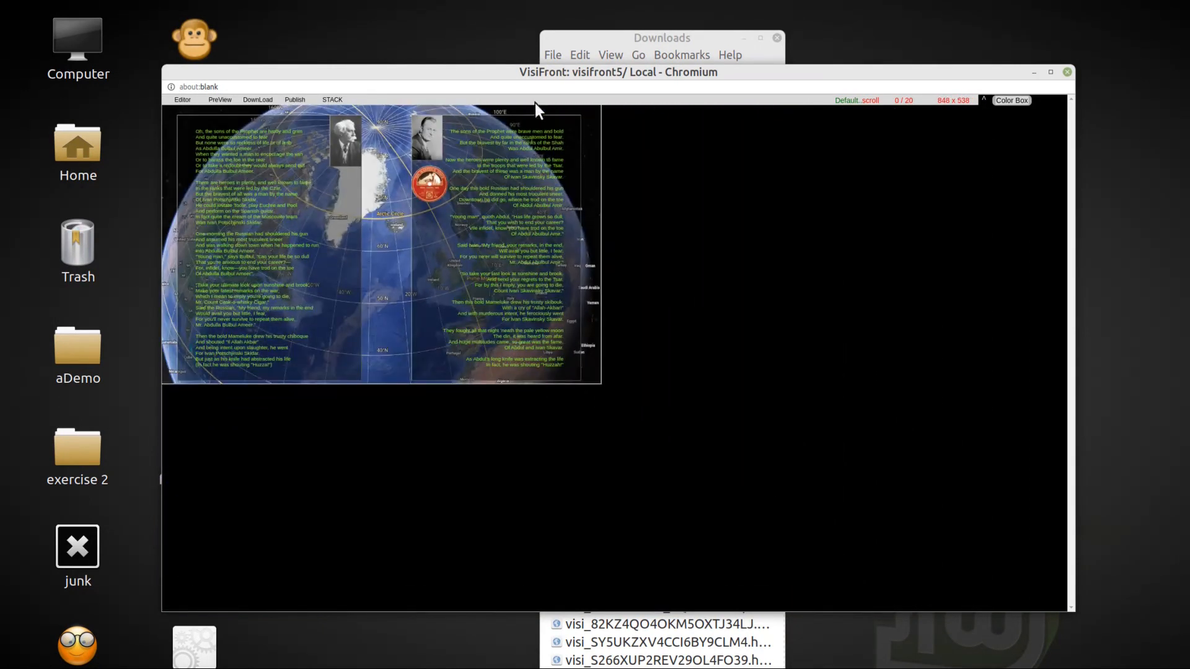
click(774, 39)
double_click(85, 444)
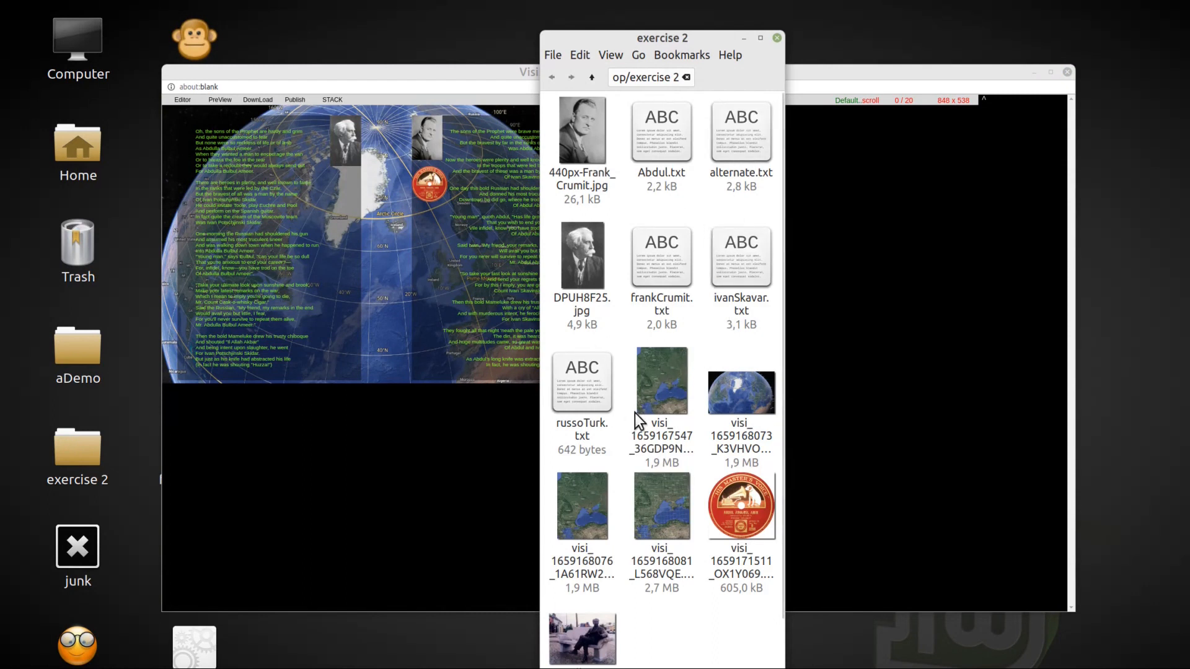
drag(657, 489, 385, 481)
drag(757, 482, 1052, 477)
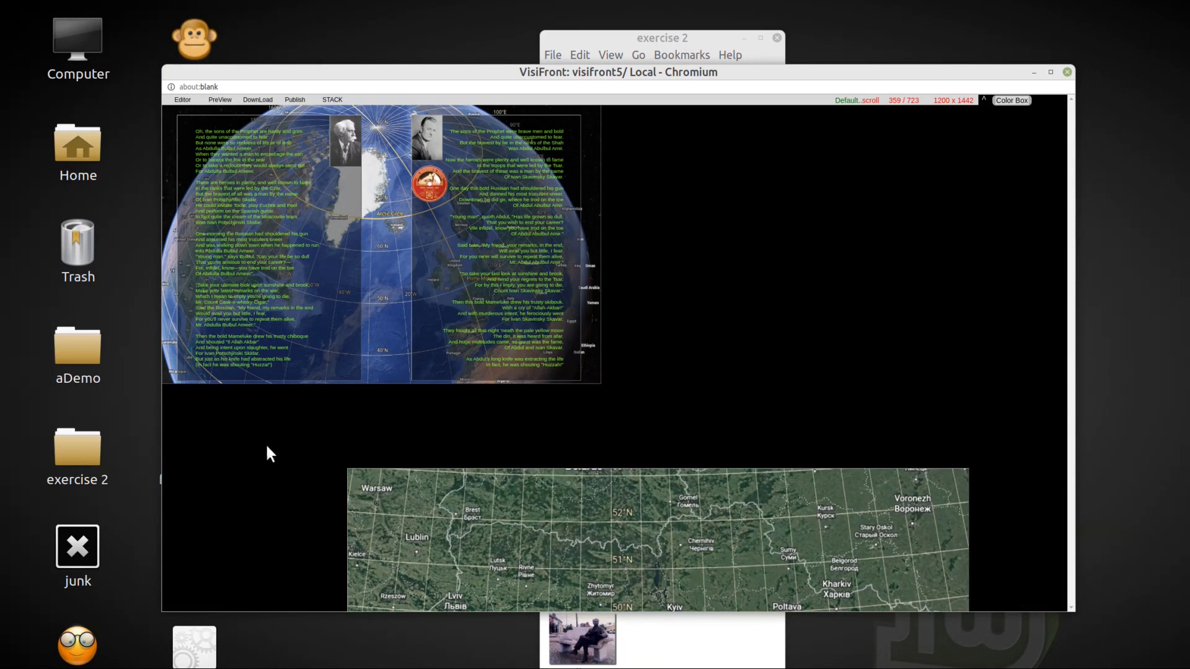
drag(350, 480, 189, 431)
drag(807, 426, 1028, 451)
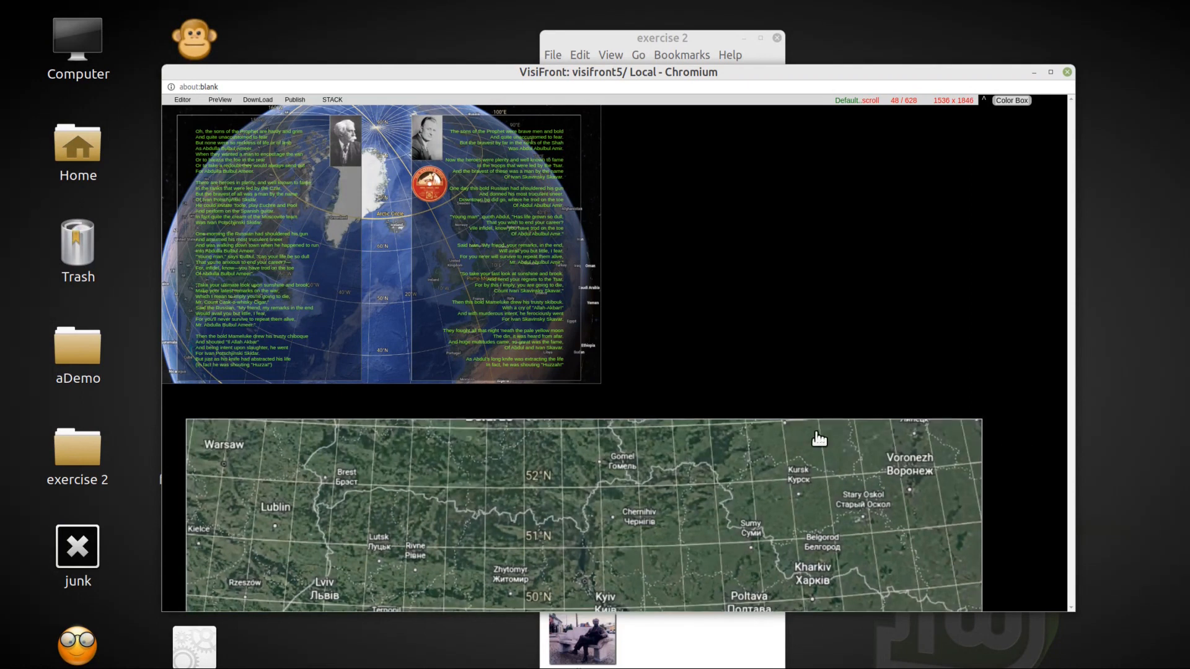
Insert alternate.txt and ivanSkavar.txt from the exercise 2 folder as two poem frames on the map, the second lower than the first
drag(678, 38, 165, 43)
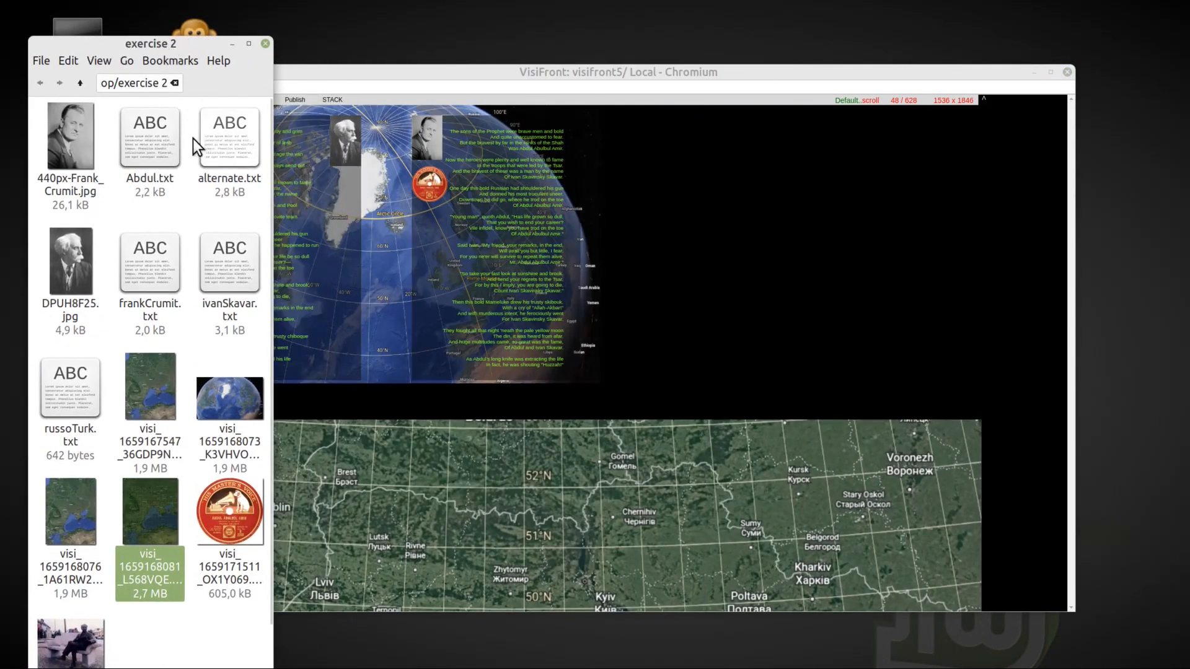
drag(206, 151, 425, 478)
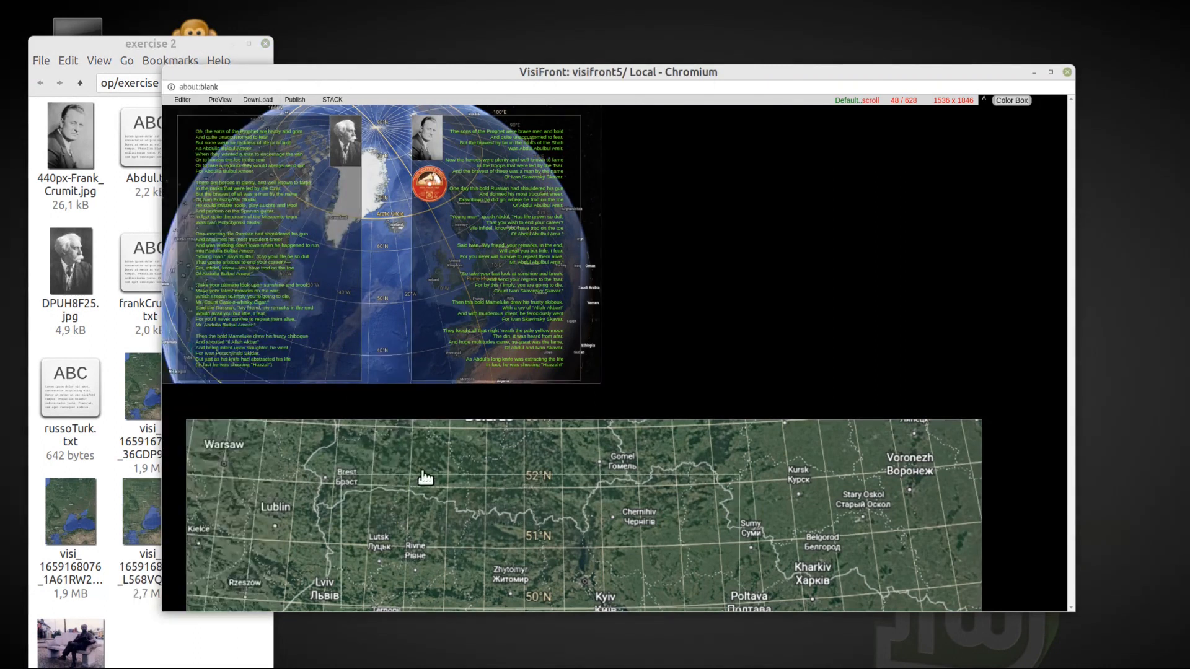
scroll(682, 384, down, 5)
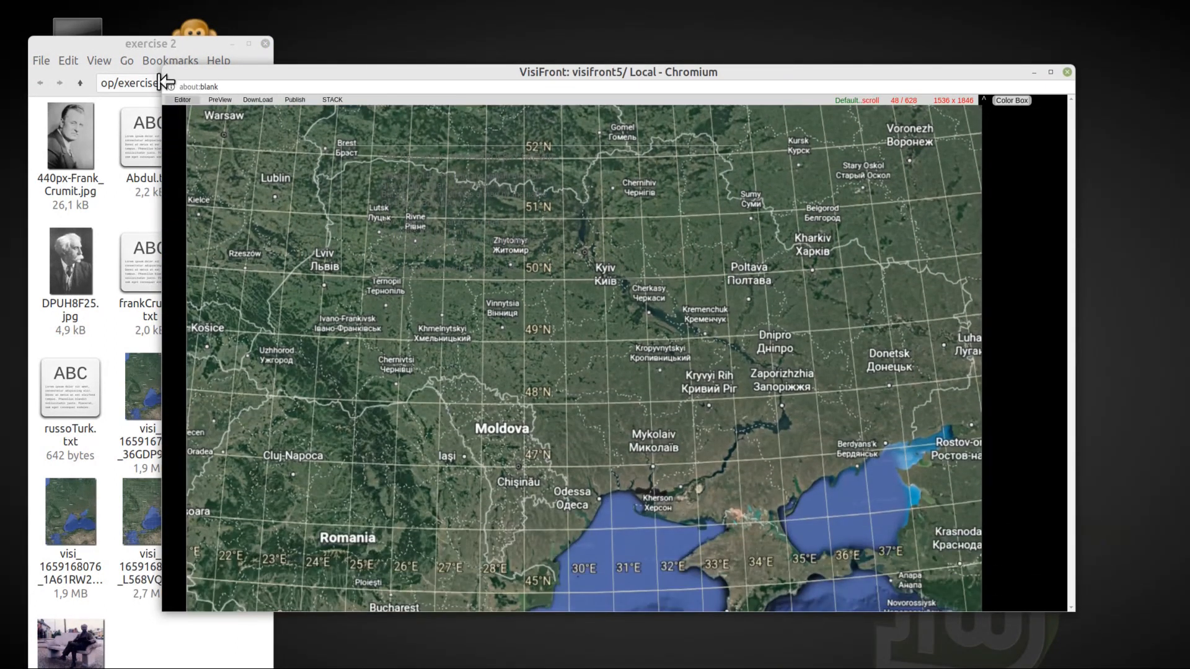
click(150, 39)
drag(221, 249, 485, 370)
Color the base of both poem frames on the map black
right_click(486, 199)
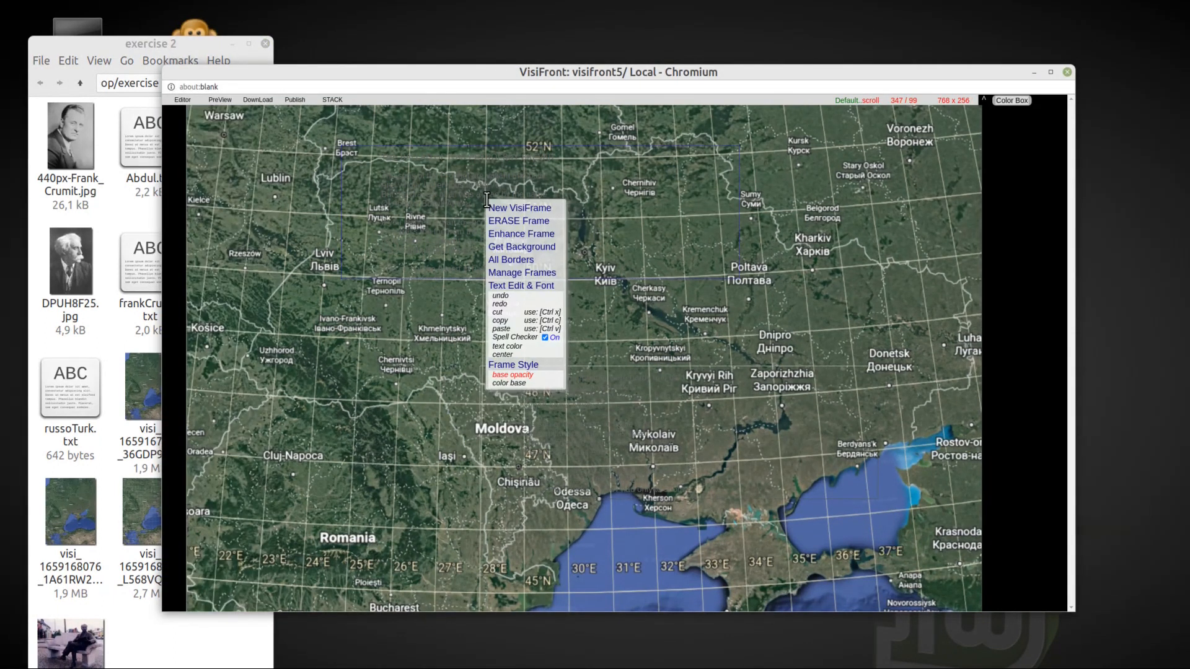
click(534, 383)
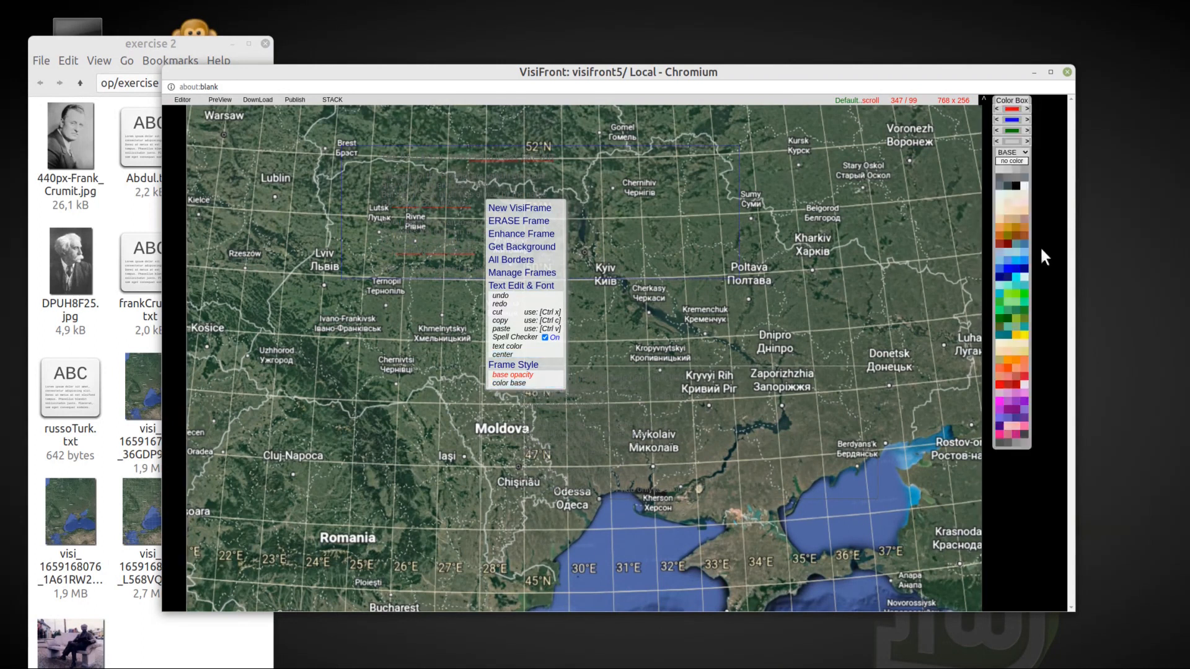
click(1016, 190)
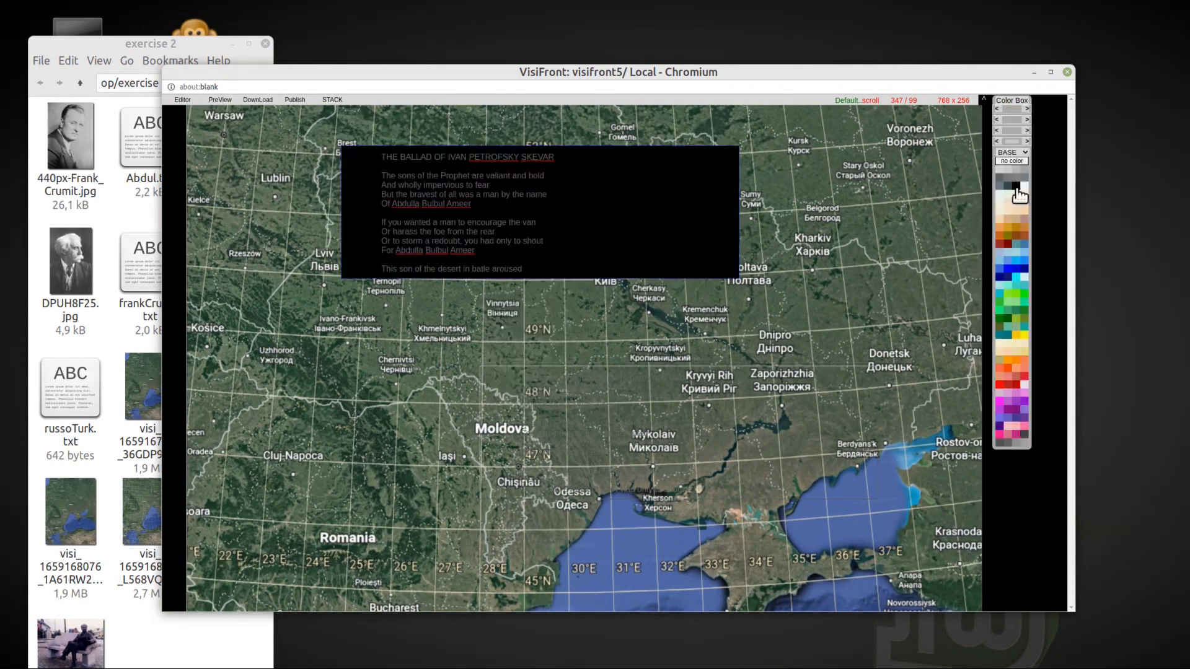
right_click(553, 412)
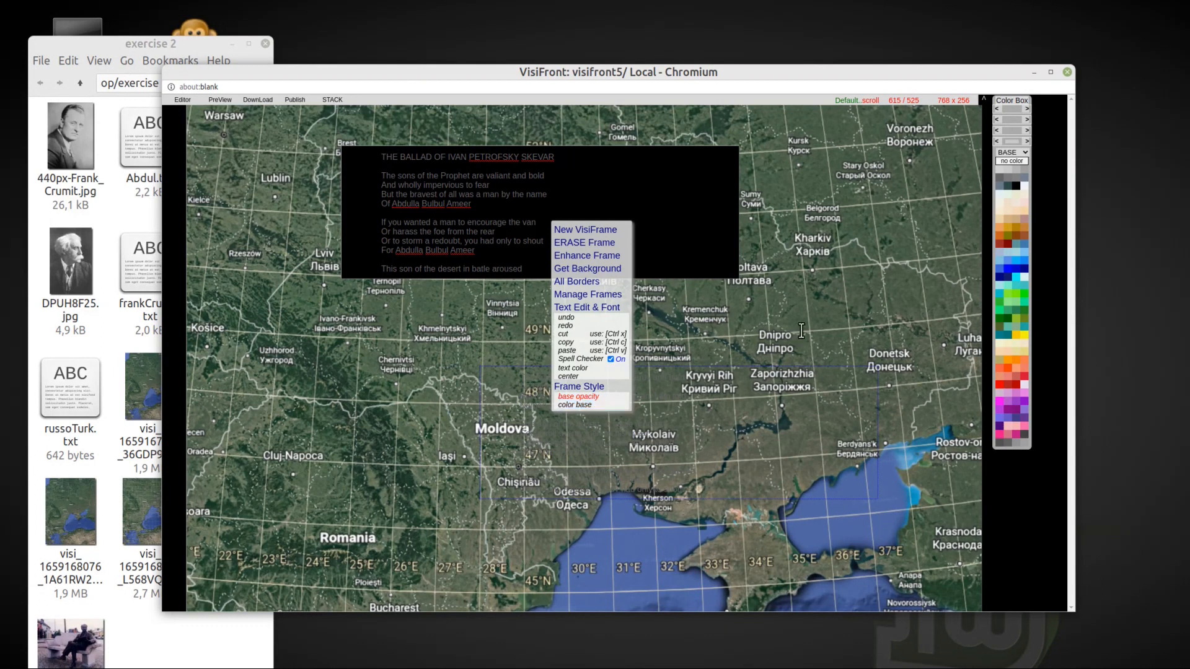
click(1015, 186)
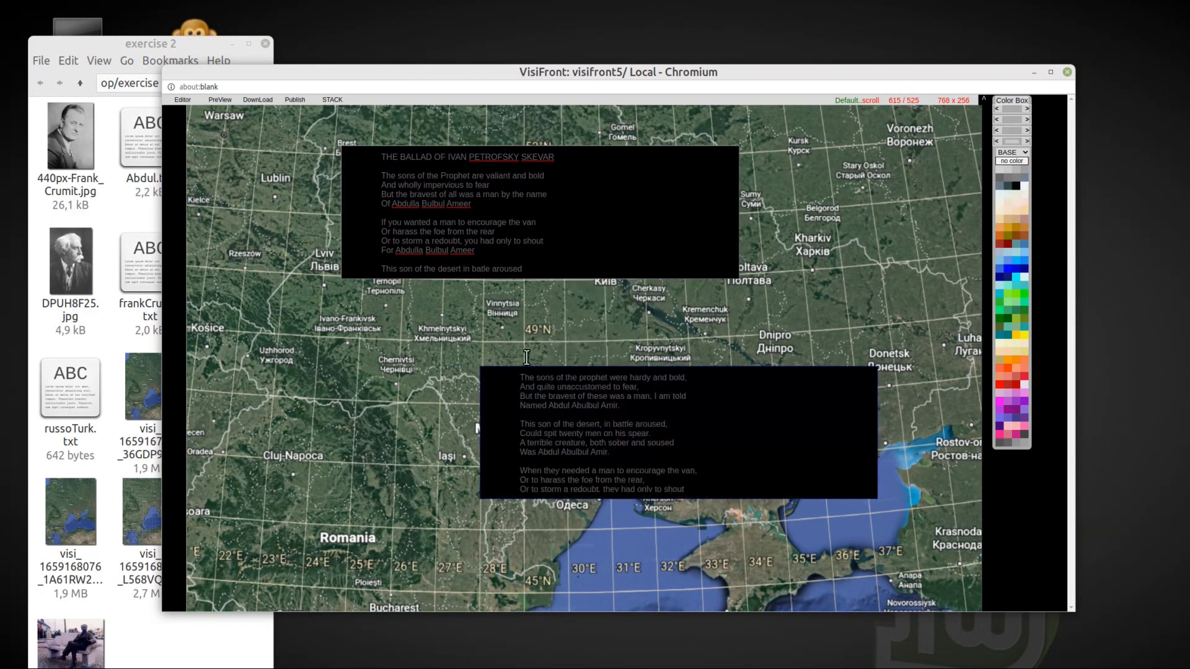
Color the text of both poem frames on the map light green
right_click(724, 432)
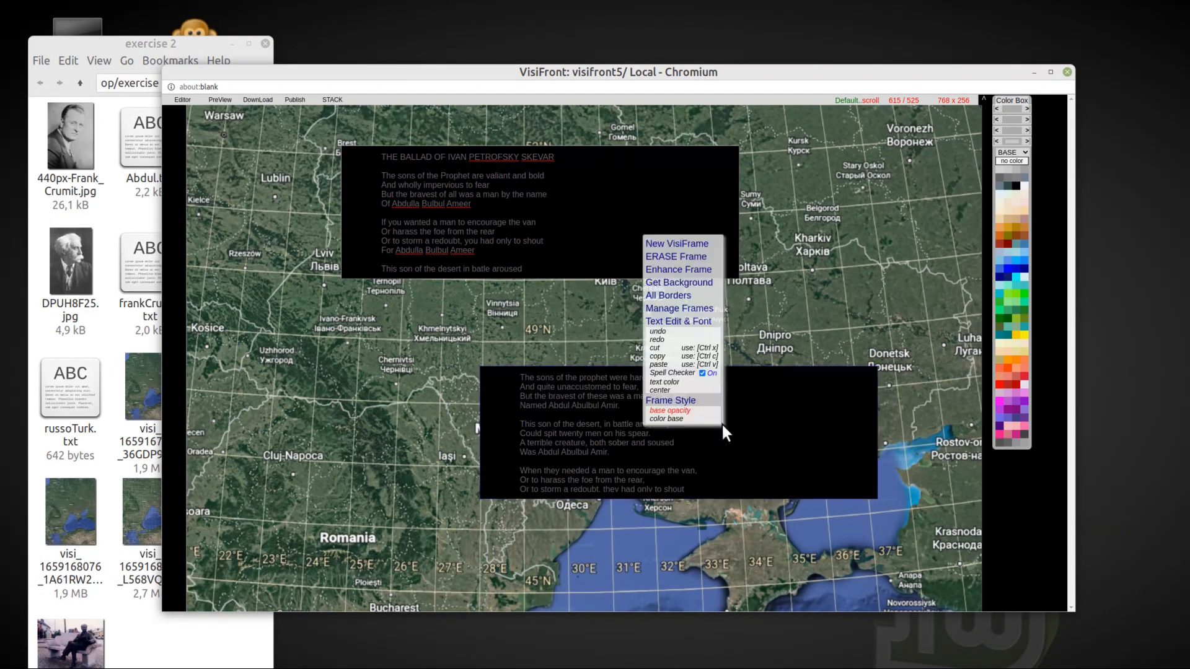
click(682, 382)
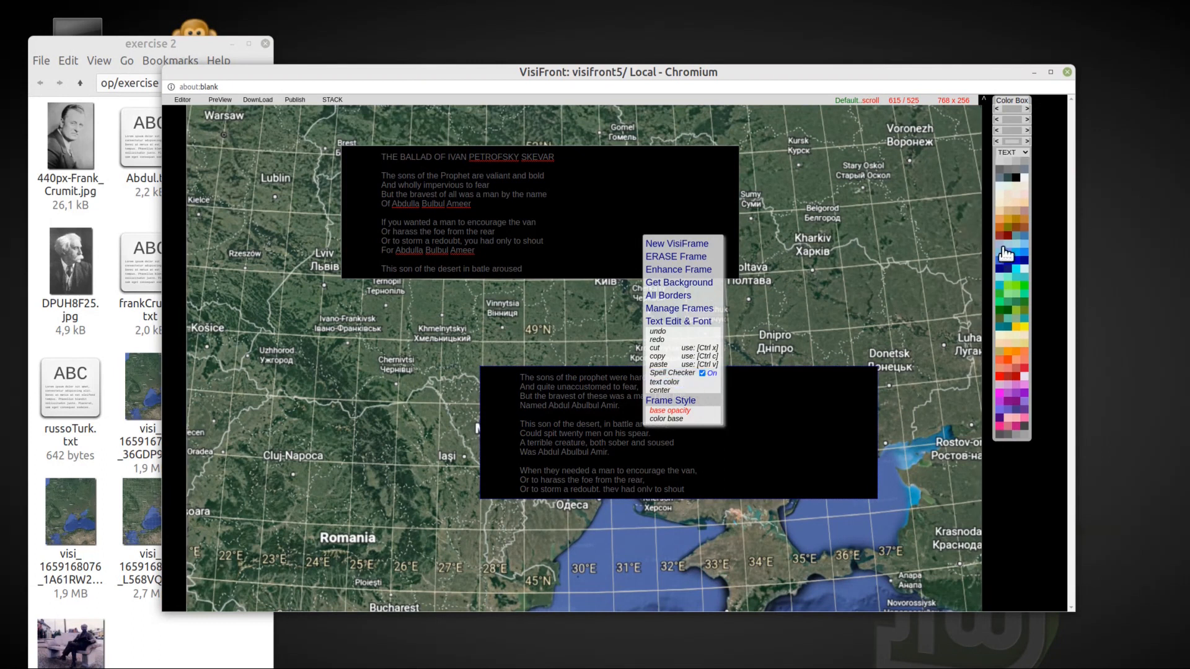
click(1011, 293)
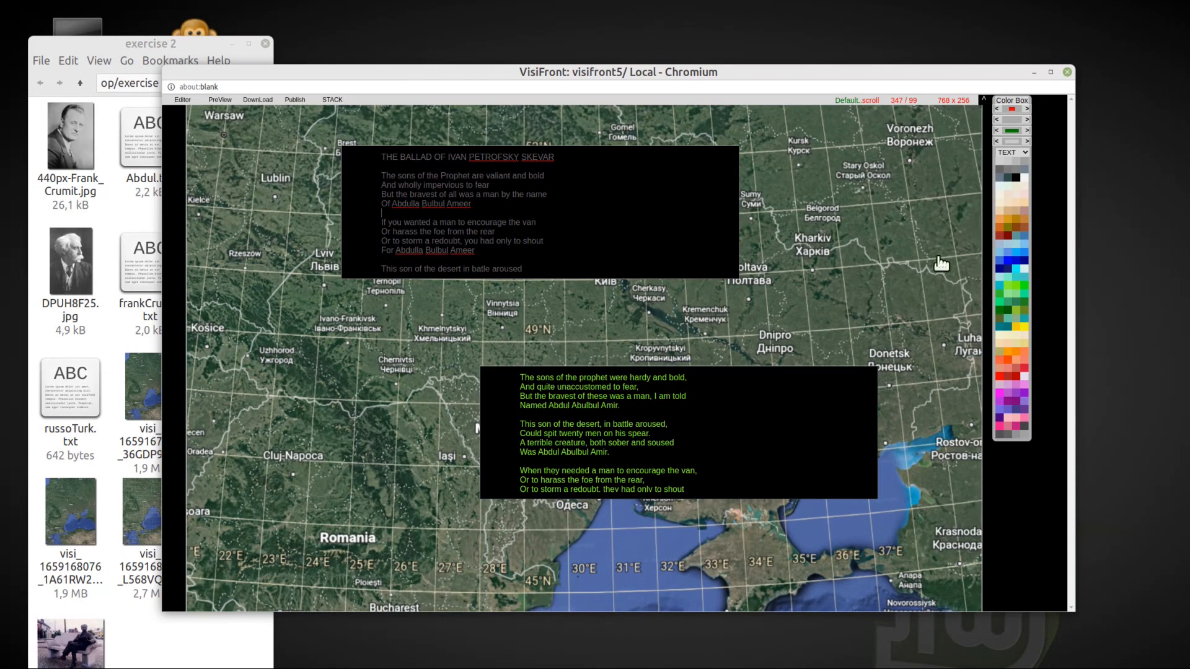
click(1009, 293)
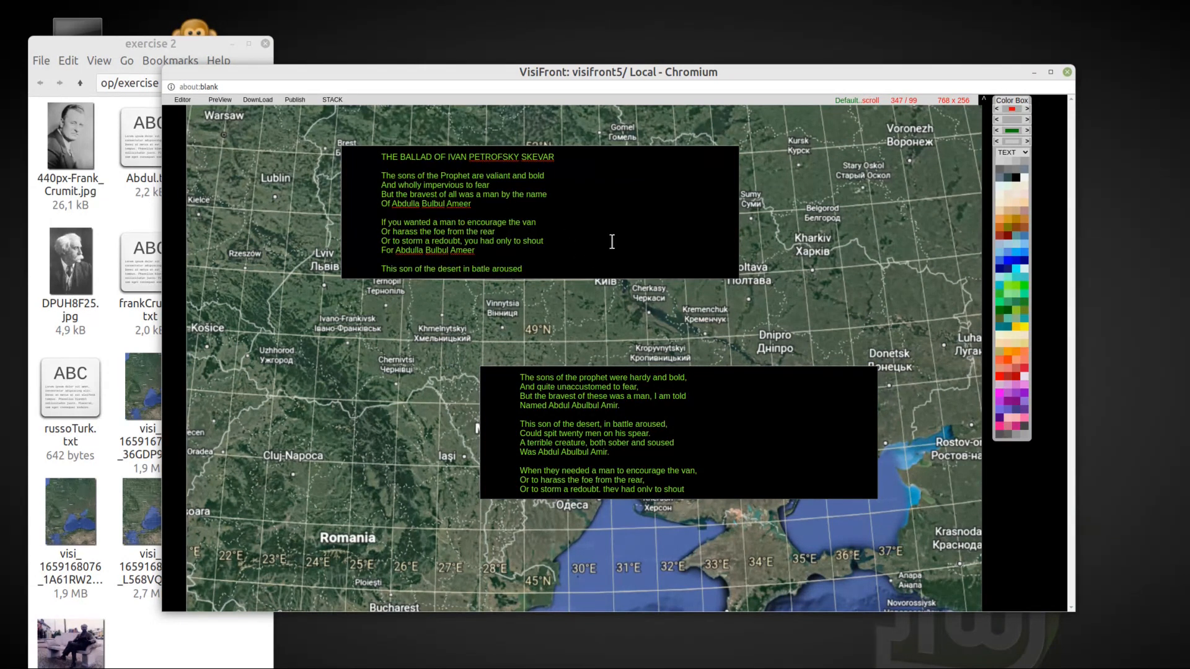
Resize the upper poem frame on the map to 576 x 384
drag(734, 270, 648, 354)
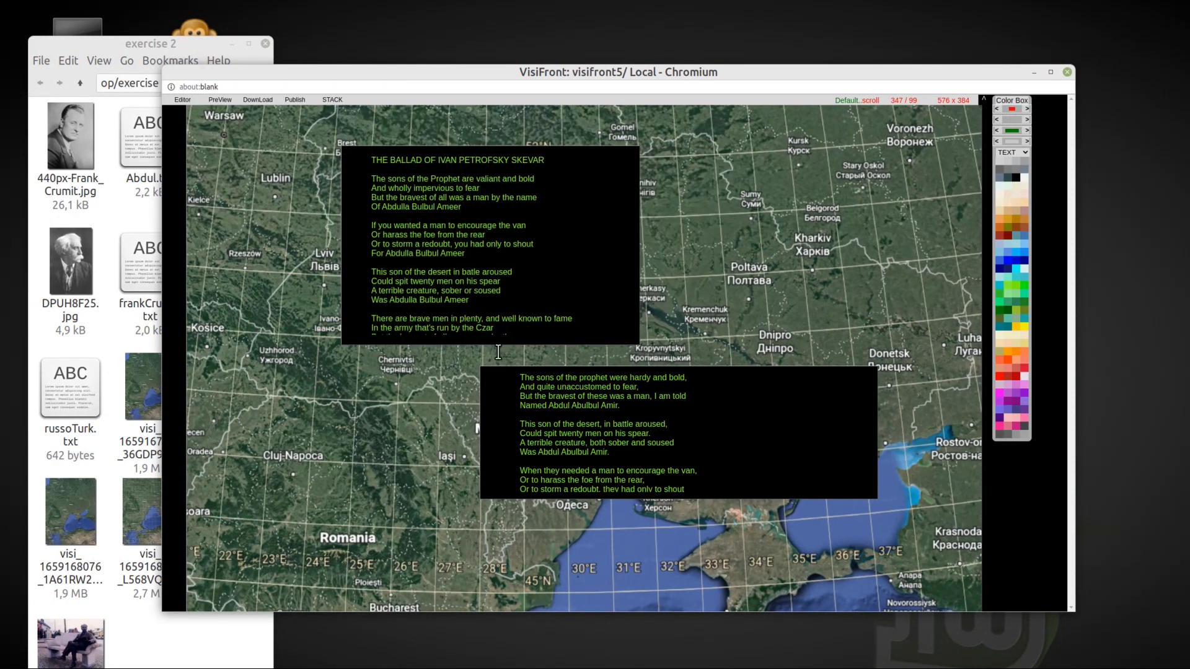
Move the lower poem frame to 720 / 536 on the map and align its text to the right
drag(485, 379, 539, 384)
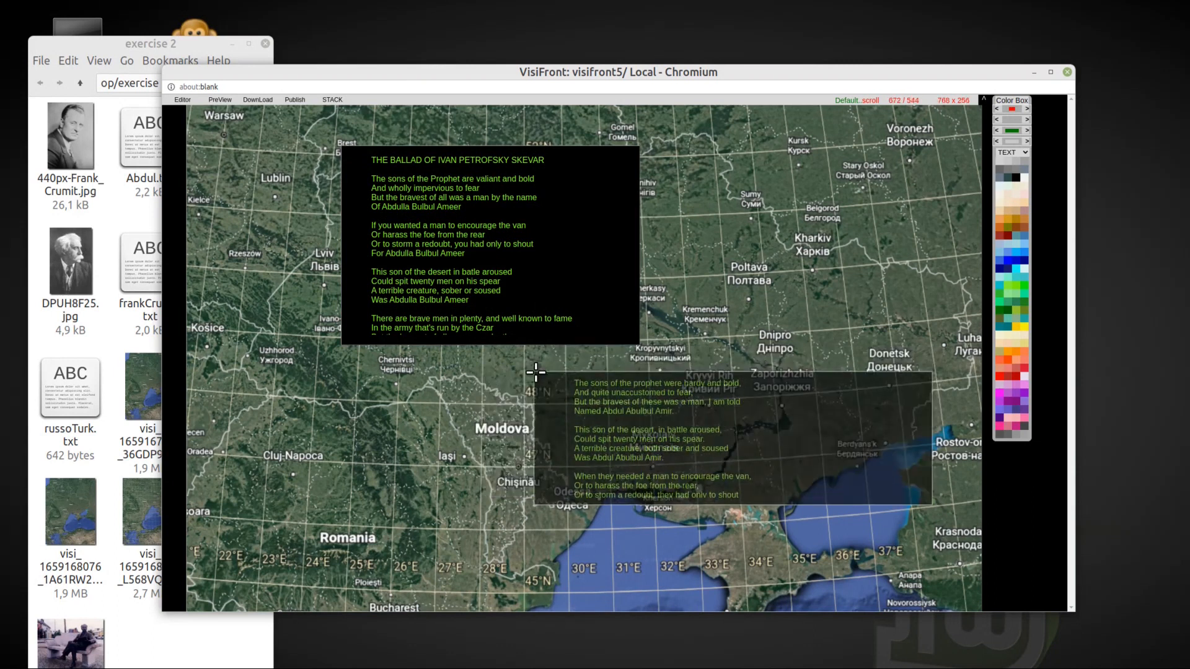
right_click(712, 429)
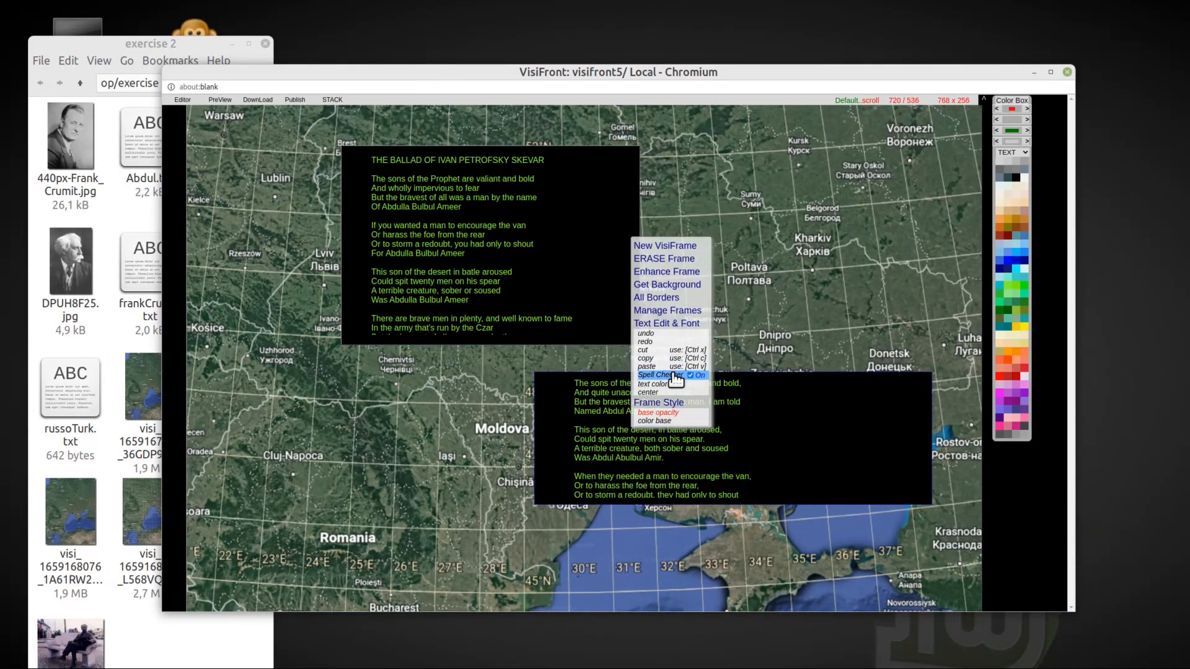
scroll(676, 383, down, 2)
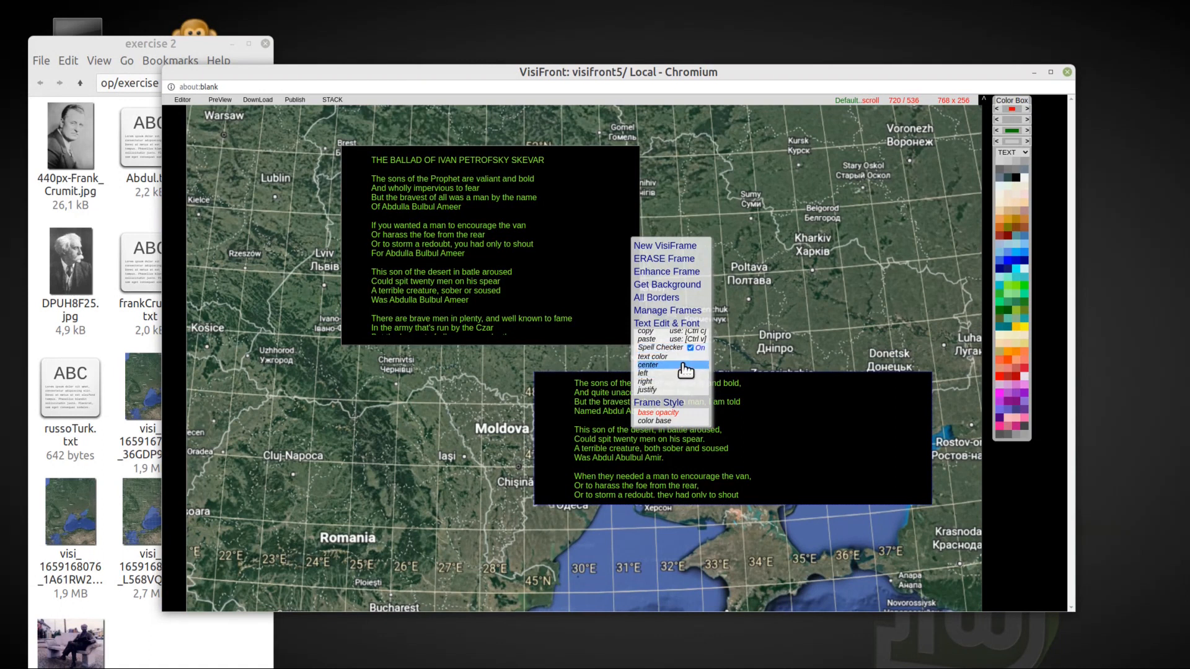
click(676, 383)
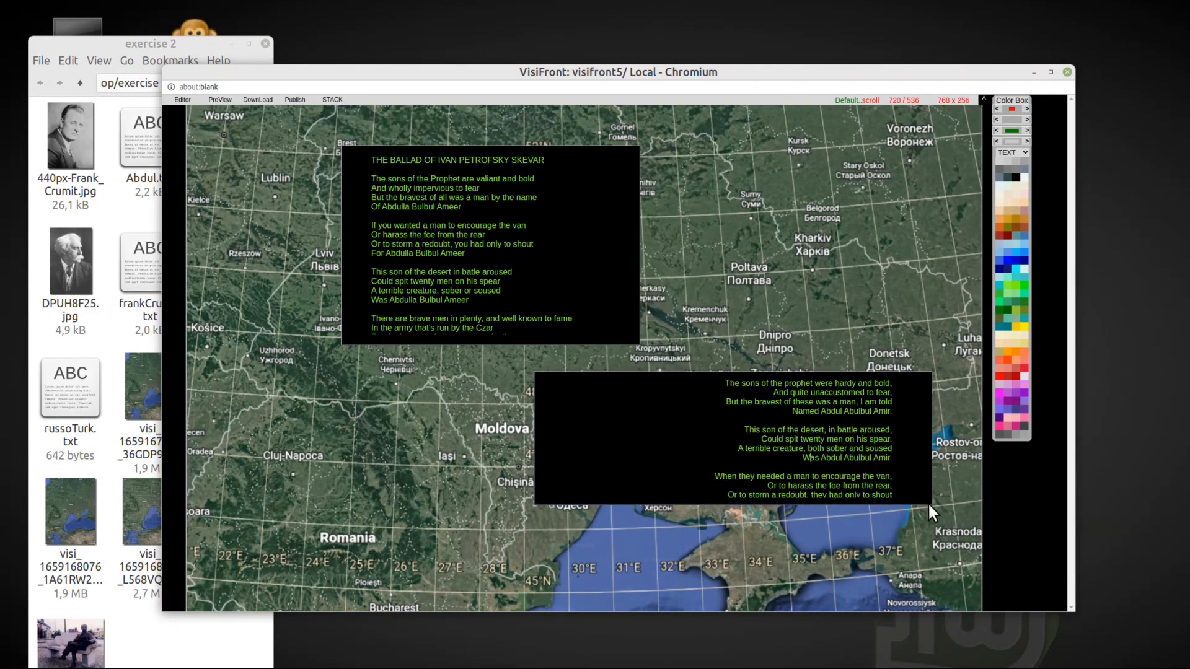
Resize the right-aligned poem frame to 576 x 304 and place the two frames side by side, at 928 / 96 and 64 / 80
drag(930, 505, 827, 533)
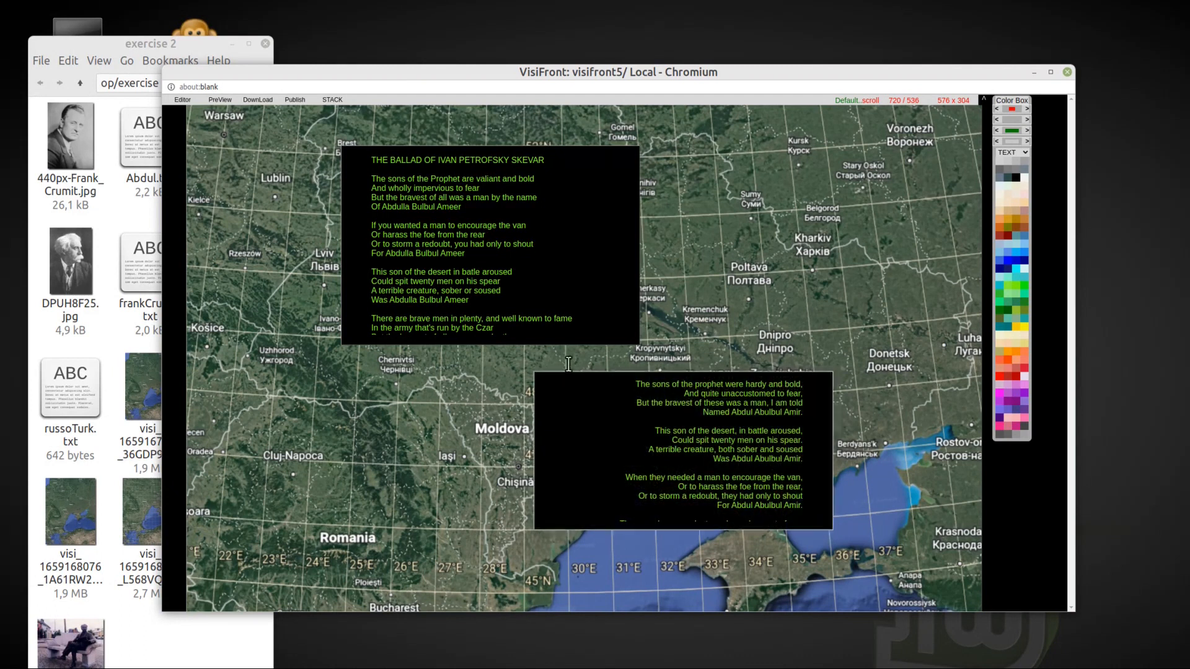
drag(540, 377, 673, 144)
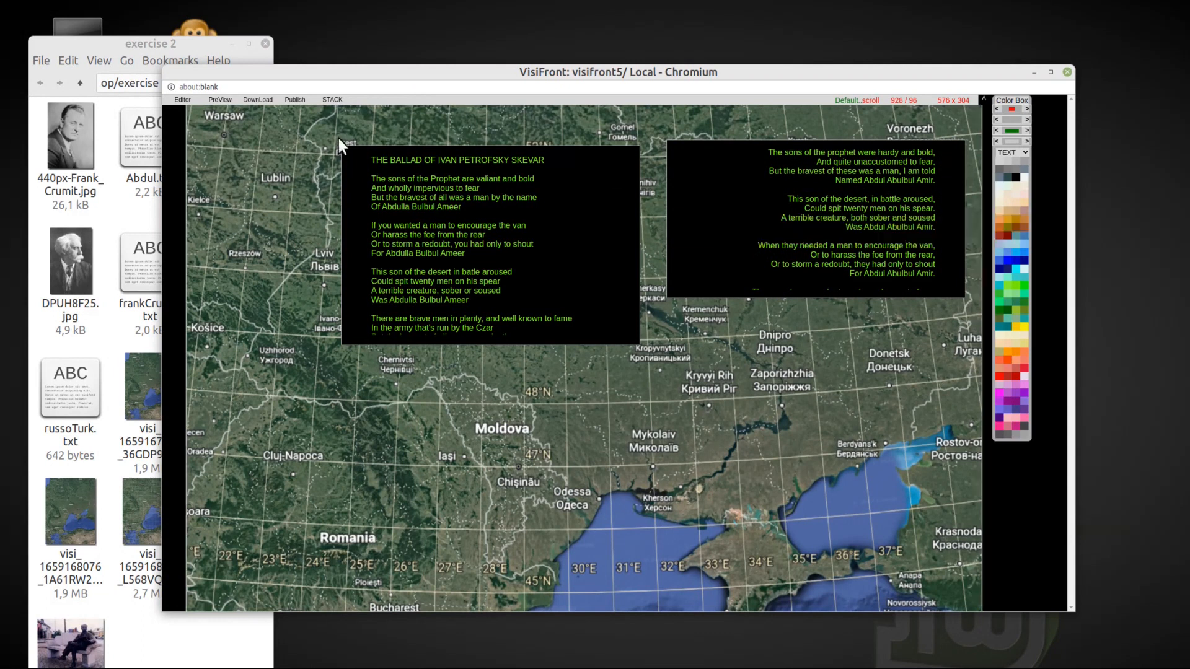
drag(346, 153, 225, 139)
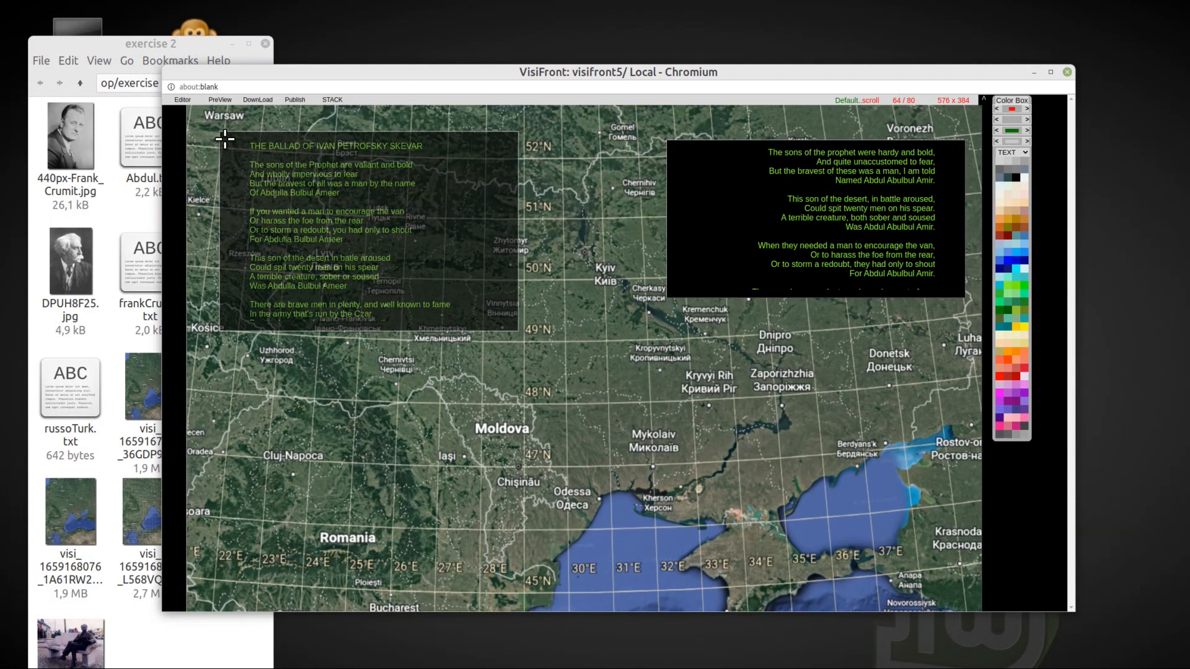
drag(225, 139, 225, 139)
Enlarge the Ballad of Ivan Petrofsky Skevar frame to 640 x 427
scroll(750, 233, down, 5)
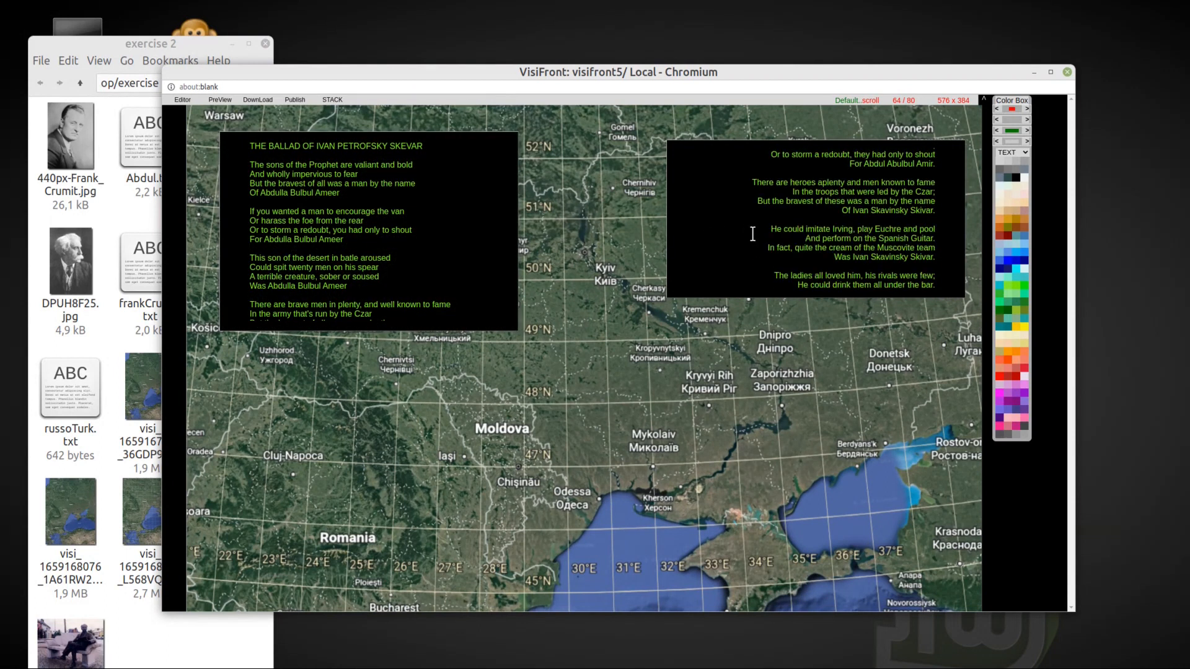
scroll(752, 233, down, 5)
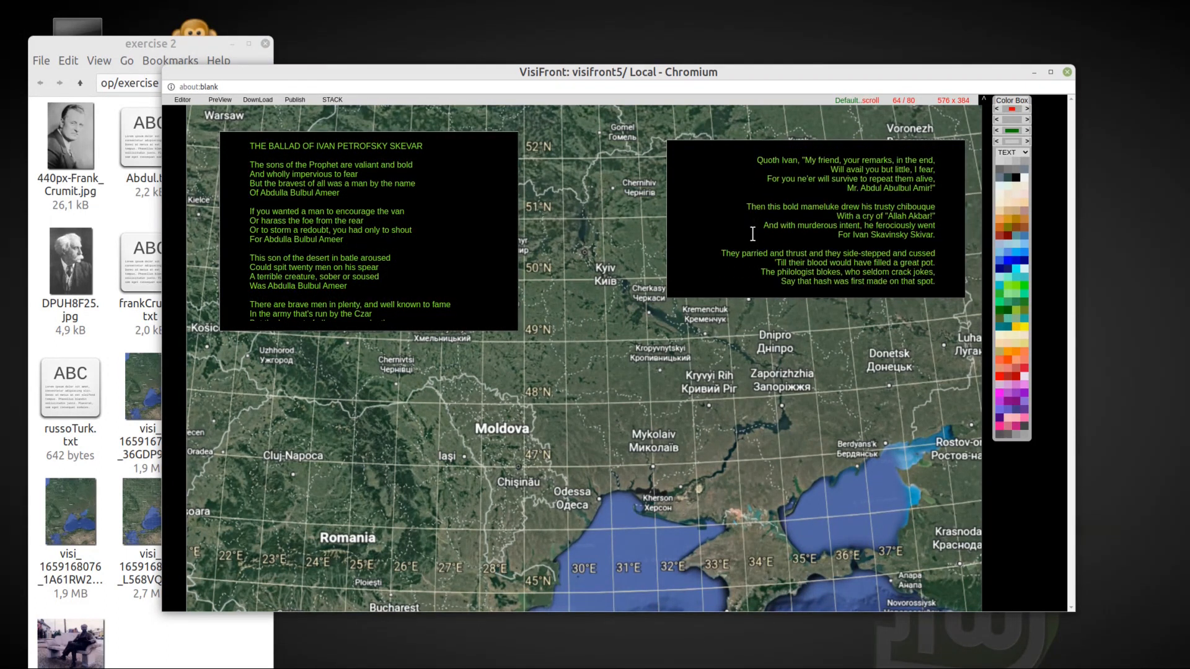
scroll(752, 233, down, 5)
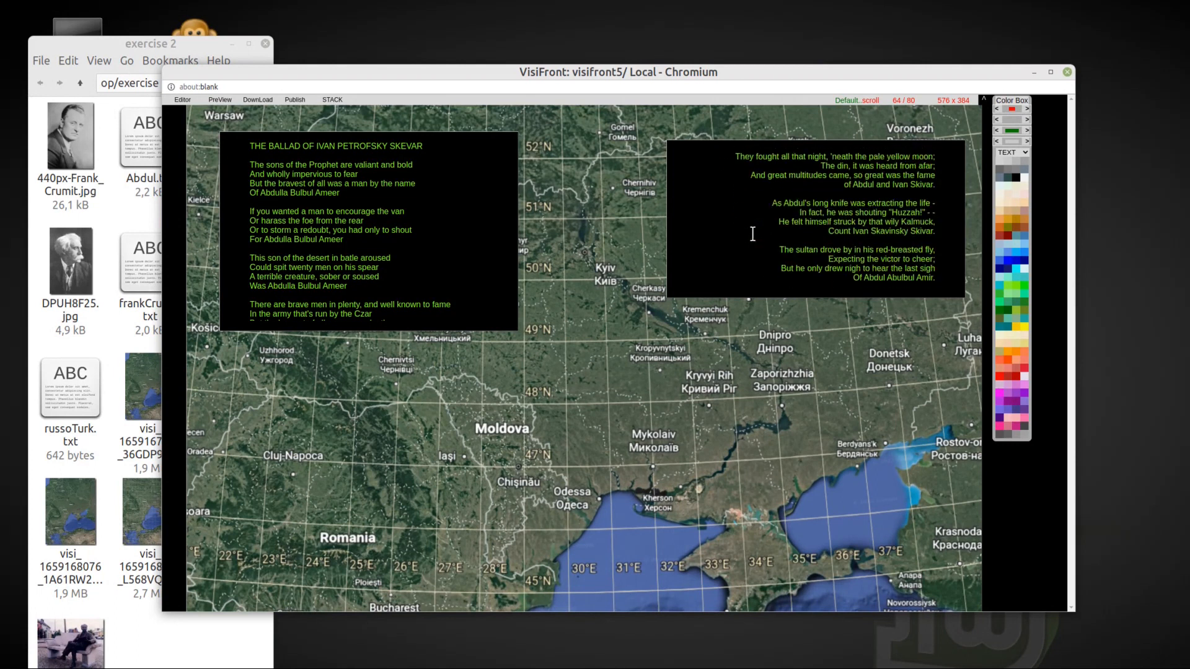
scroll(752, 234, down, 3)
scroll(752, 234, up, 10)
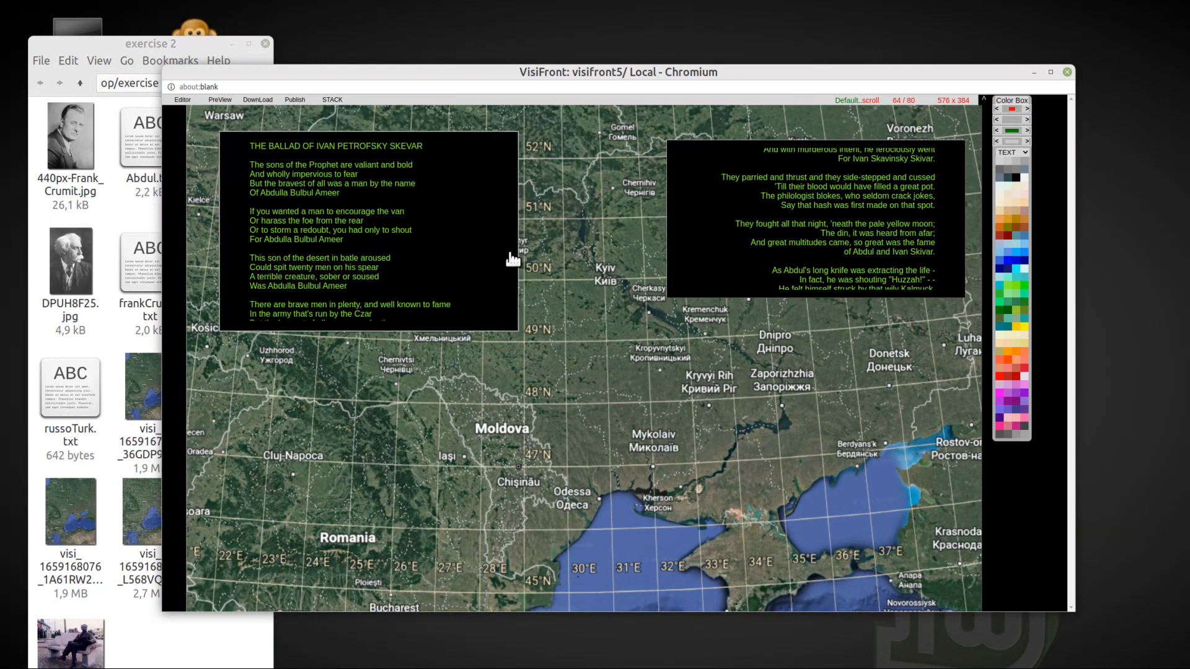
click(519, 137)
drag(523, 140, 552, 144)
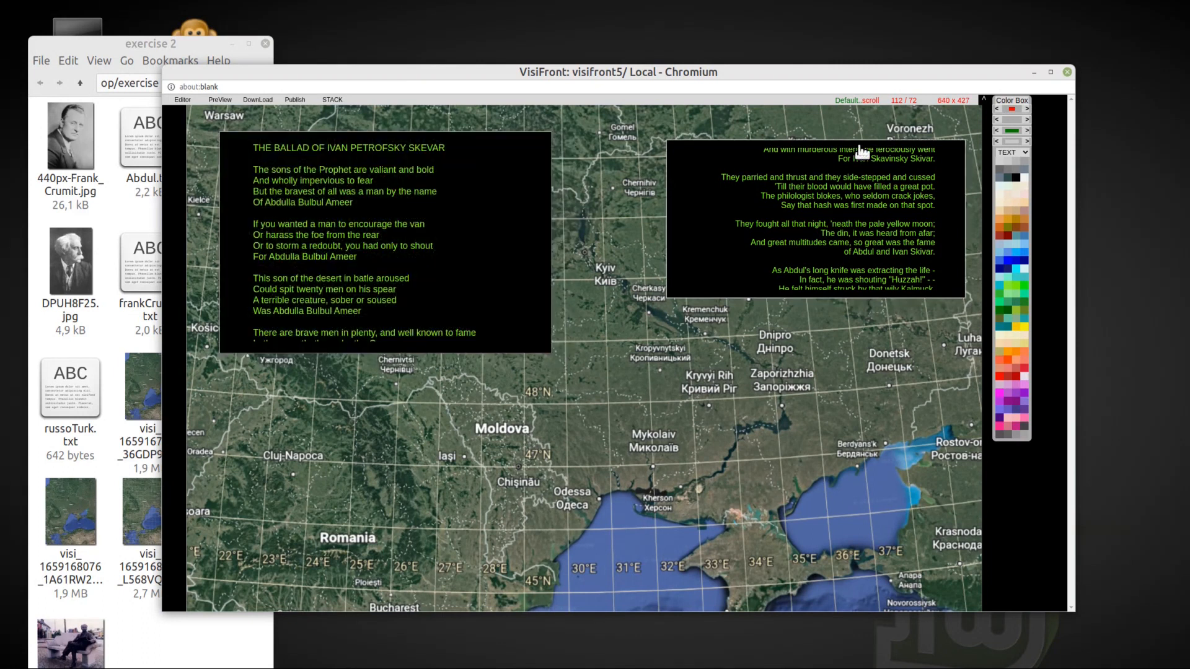
Enlarge the right-aligned poem frame to 656 x 346 and move it to 832 / 80
click(680, 153)
drag(674, 146, 633, 142)
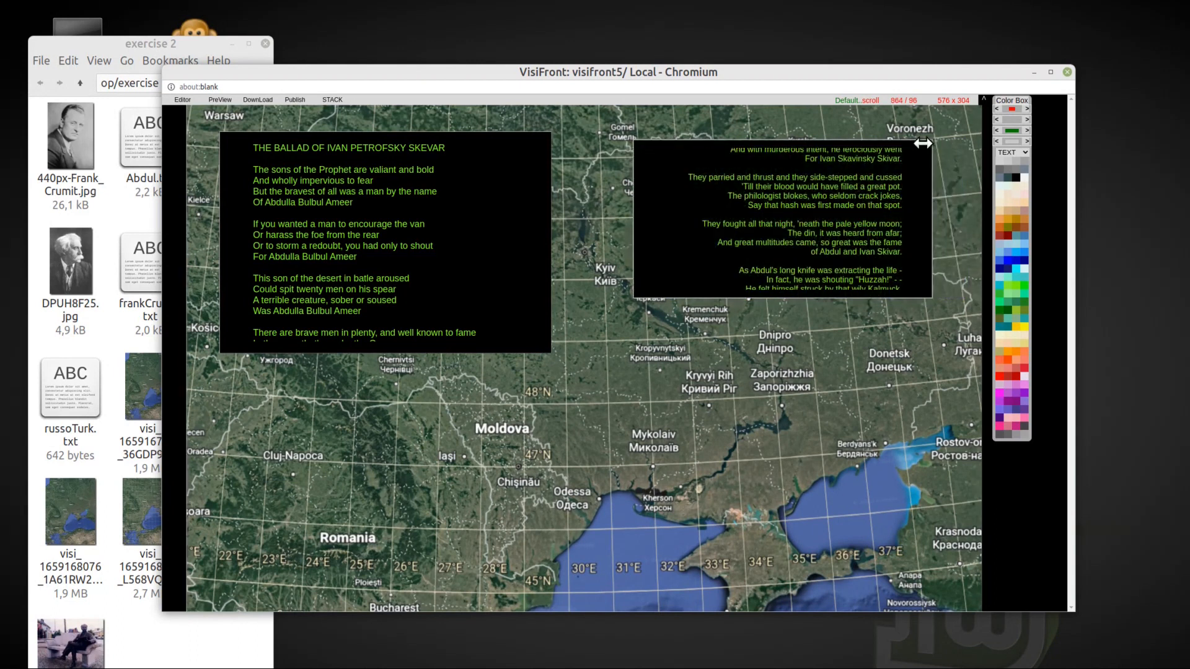
drag(930, 146, 980, 158)
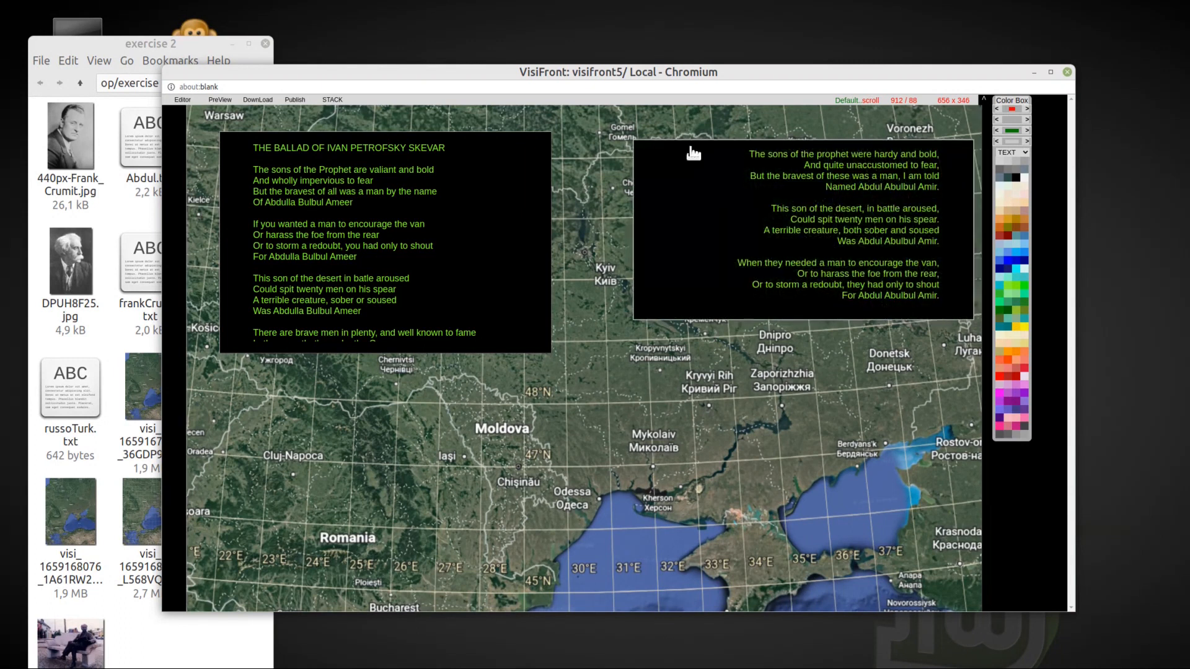
drag(636, 142, 624, 137)
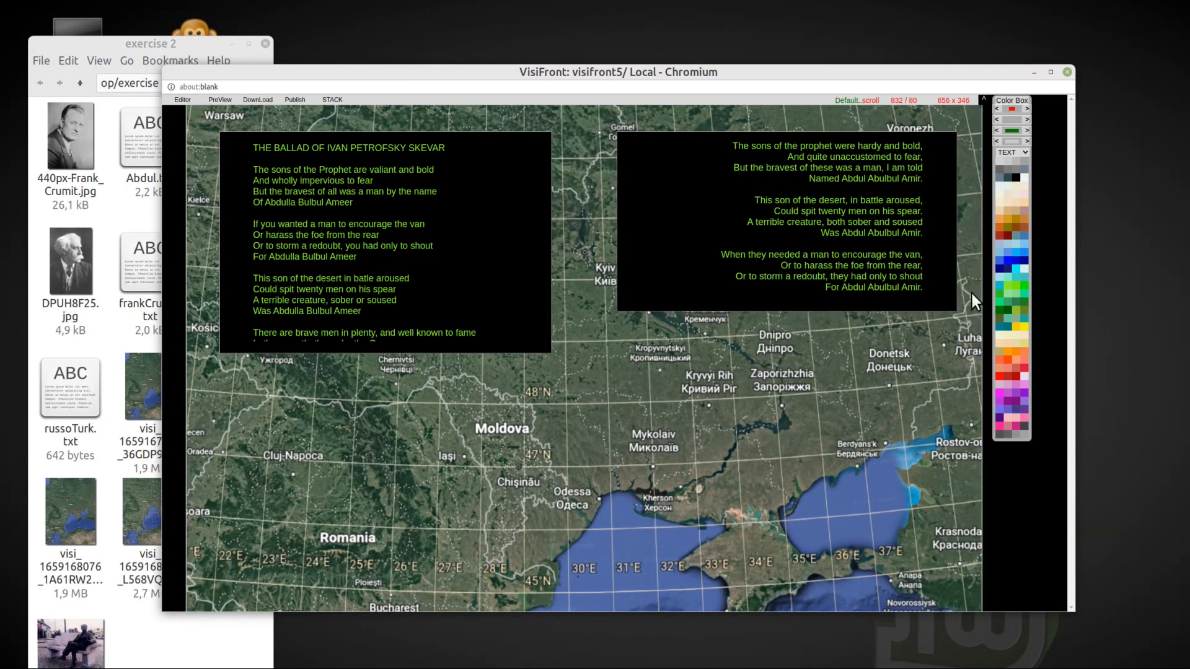
Lengthen both poem frames downward over the map to fit their full poems, making the right-aligned one about 672 x 1712
drag(955, 309, 968, 590)
scroll(627, 417, up, 9)
drag(555, 228, 580, 515)
scroll(592, 491, down, 2)
scroll(592, 492, down, 3)
drag(572, 207, 583, 584)
scroll(608, 451, up, 10)
drag(223, 194, 211, 199)
Make the bases of both poem frames on the map semi-transparent, with the right-aligned frame's background at 0.45
right_click(542, 297)
click(544, 302)
scroll(527, 337, down, 4)
scroll(524, 336, down, 3)
scroll(523, 336, up, 1)
click(676, 310)
scroll(676, 310, down, 1)
scroll(675, 310, up, 1)
right_click(676, 310)
click(637, 485)
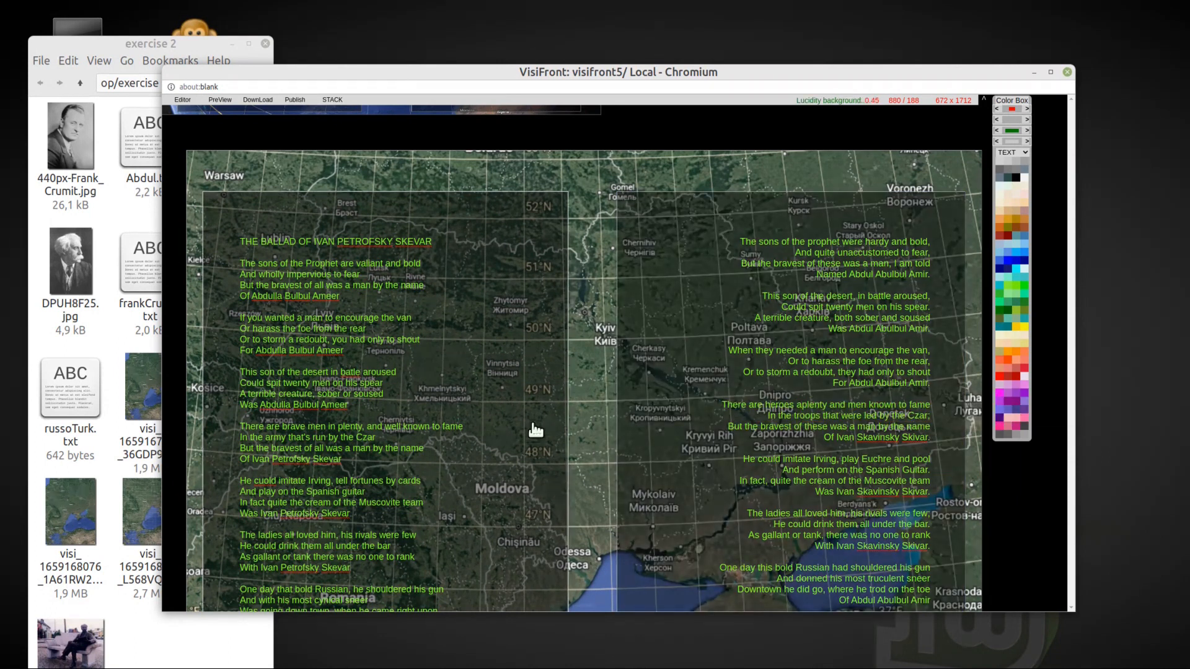
Expand the map frame with its poems to 1600 x 1922 and move it down to 0 / 928
scroll(532, 430, up, 3)
right_click(976, 349)
click(932, 389)
scroll(222, 409, up, 3)
scroll(221, 409, down, 1)
drag(173, 405, 182, 568)
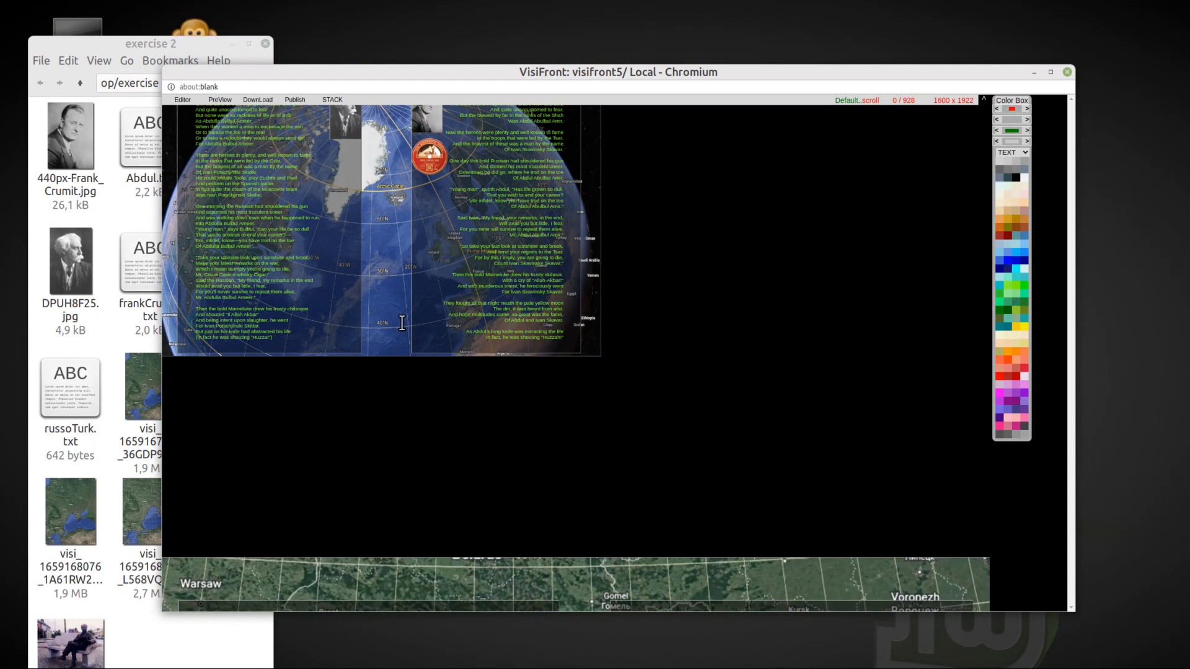
Expand the globe frame together with its poems and pictures to the width of the page
scroll(399, 319, up, 1)
click(595, 112)
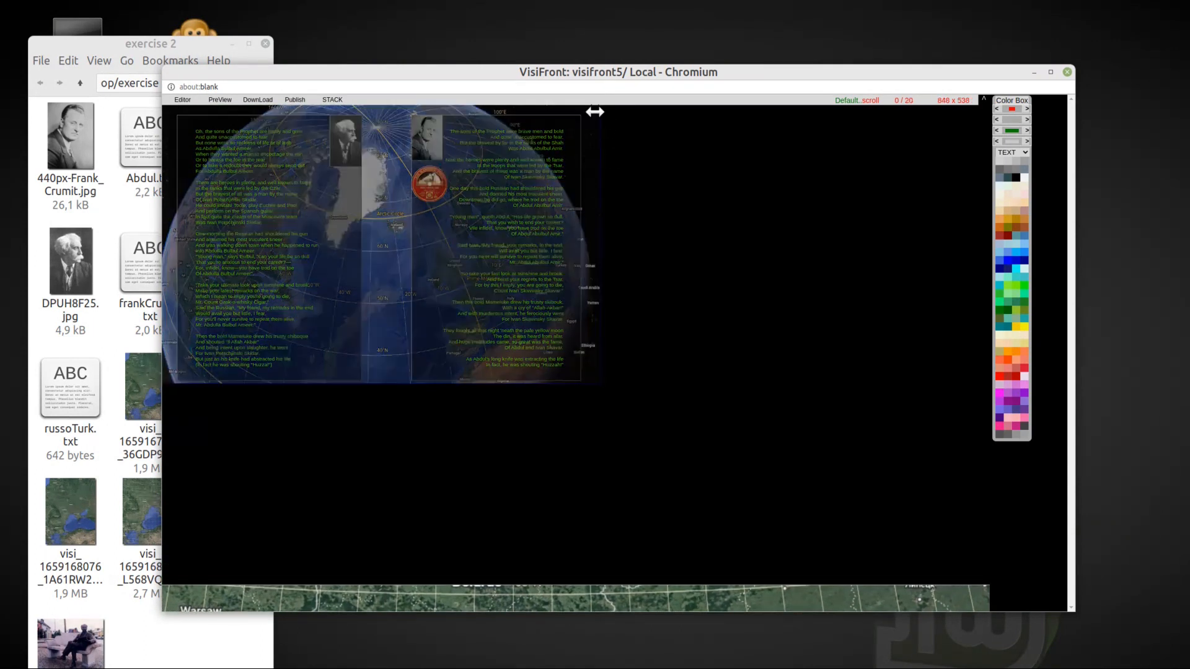
right_click(593, 112)
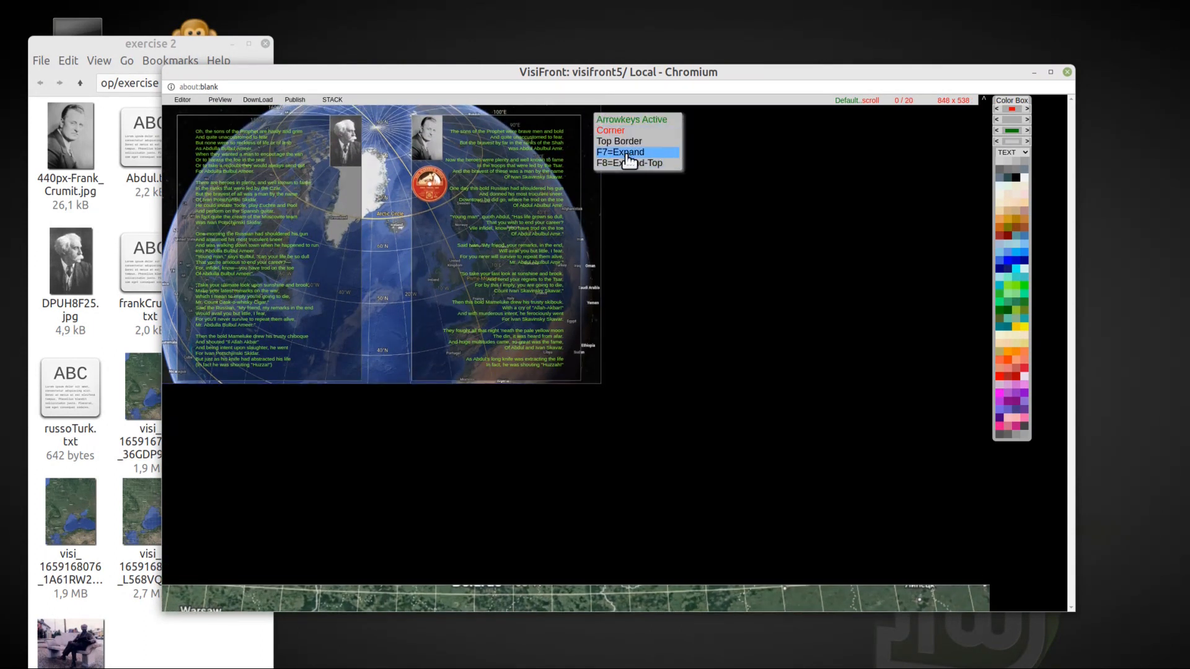
click(626, 153)
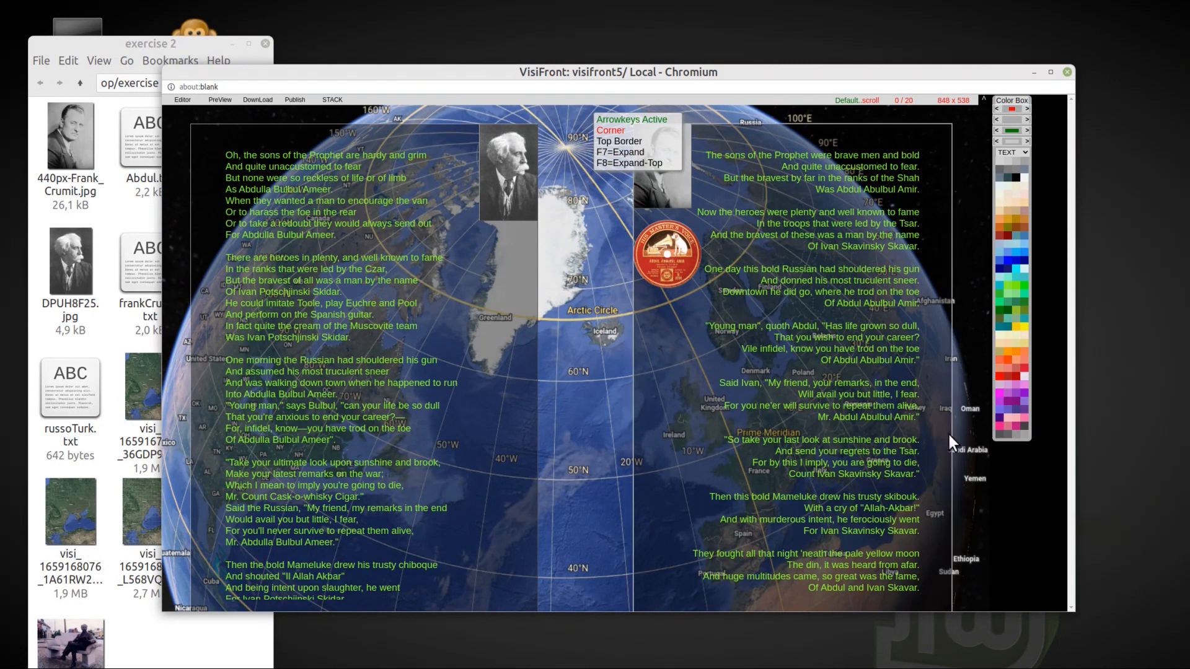
Move the map frame to 0 / 1056, just below the enlarged globe
scroll(950, 441, down, 6)
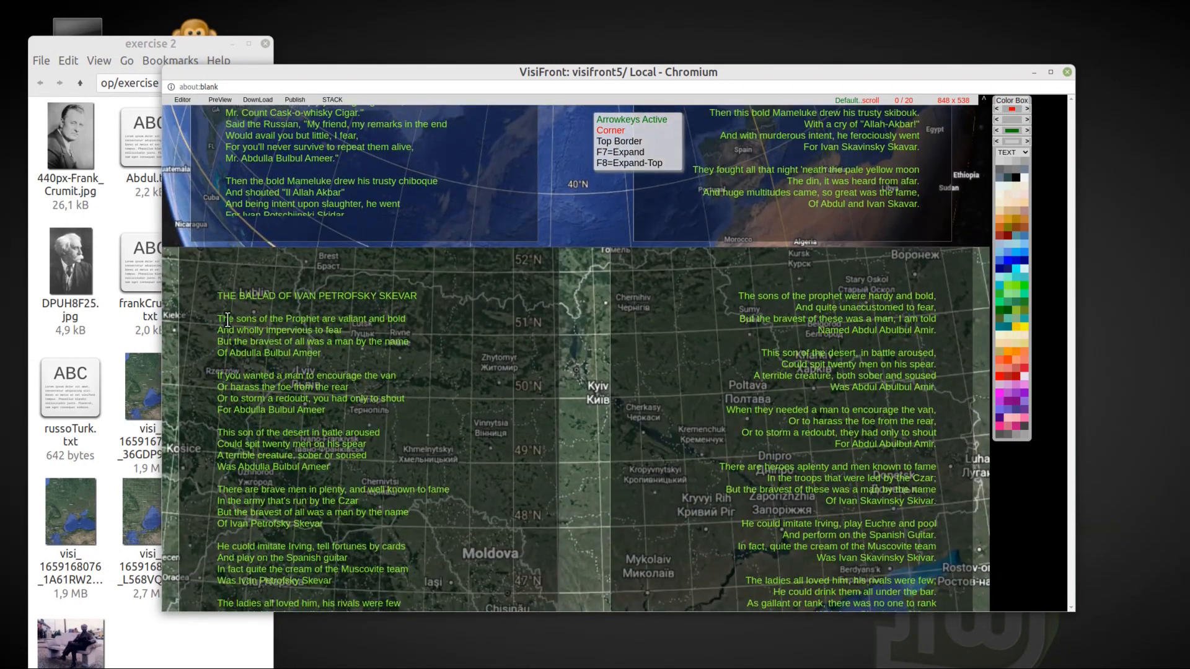
click(177, 267)
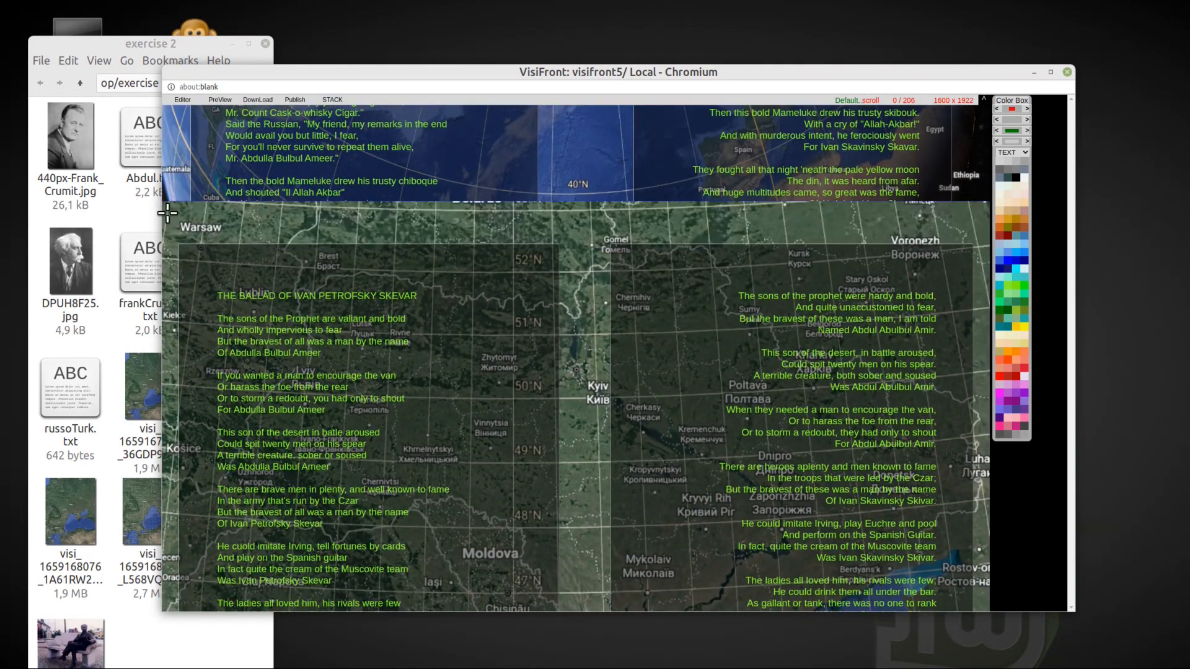
drag(165, 208, 160, 273)
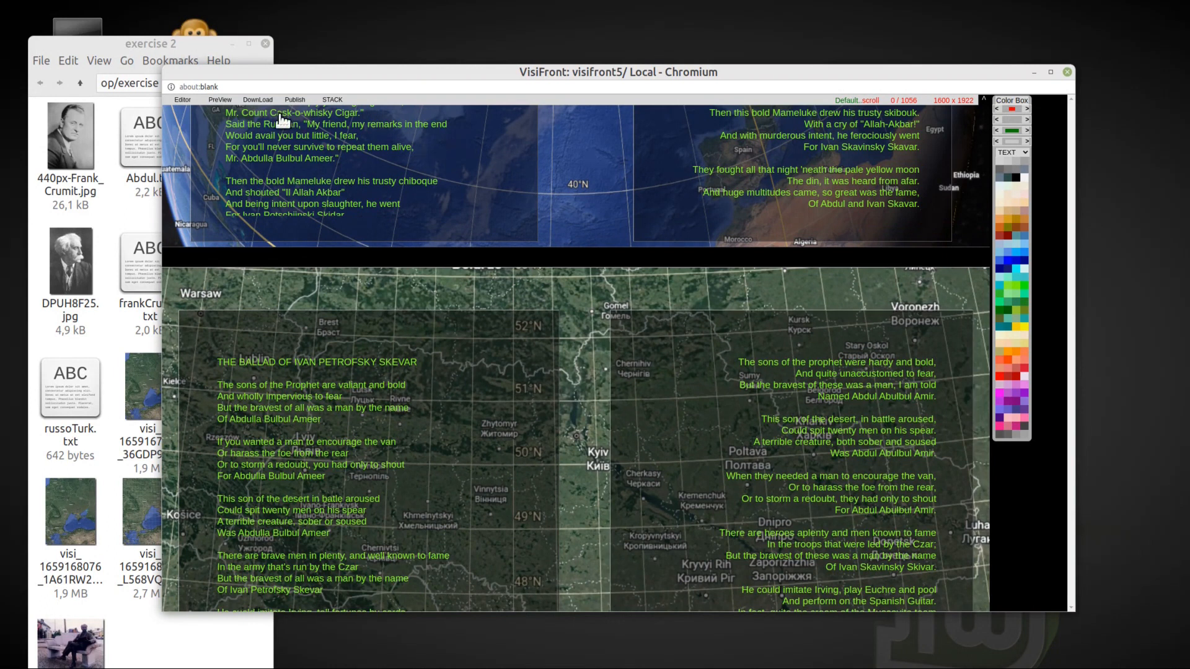
Preview the page in an enlarged window, examine the globe and map sections, and close the preview
click(232, 102)
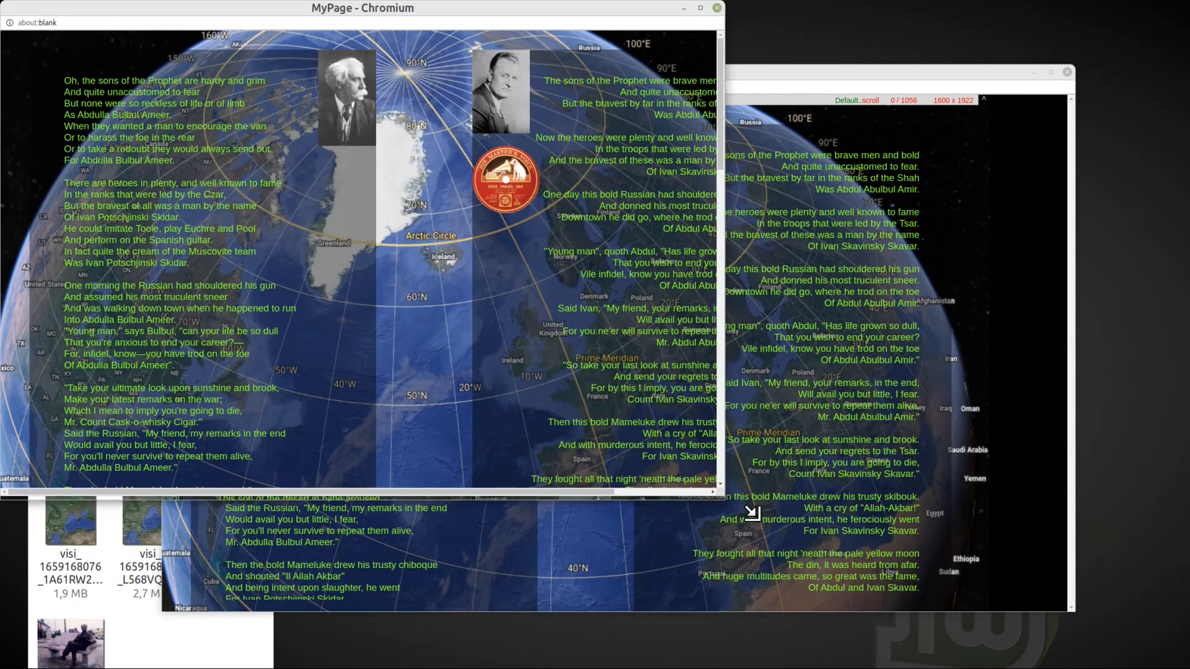
drag(718, 489, 1051, 668)
scroll(910, 511, down, 2)
scroll(908, 504, down, 12)
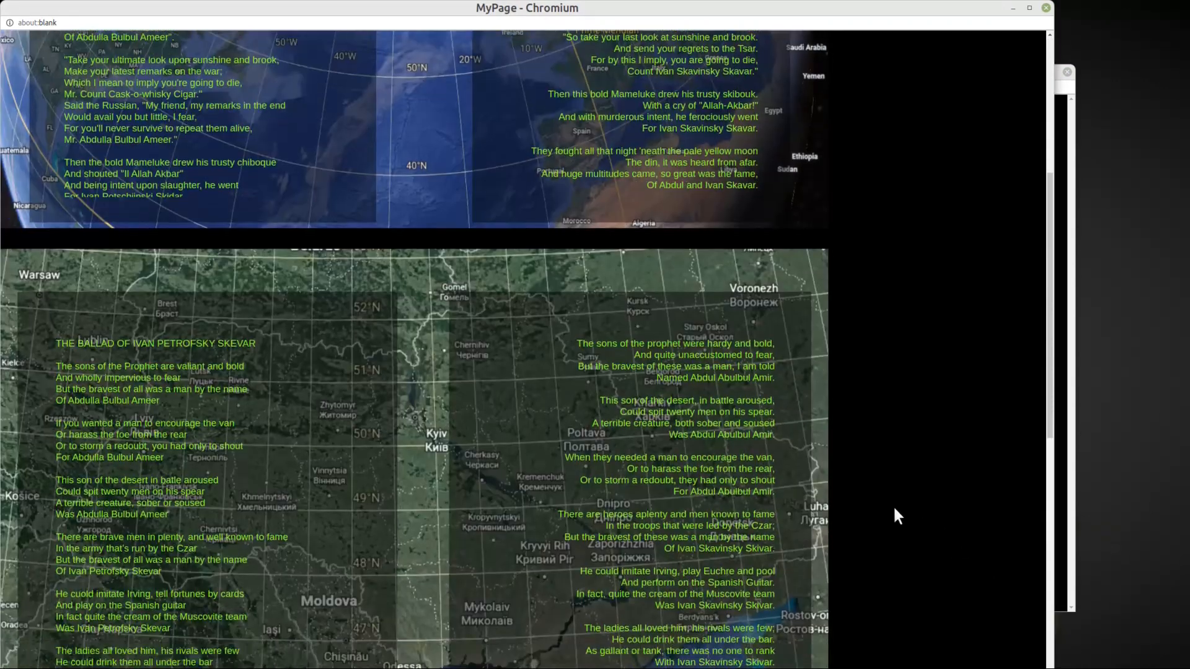
scroll(894, 507, up, 10)
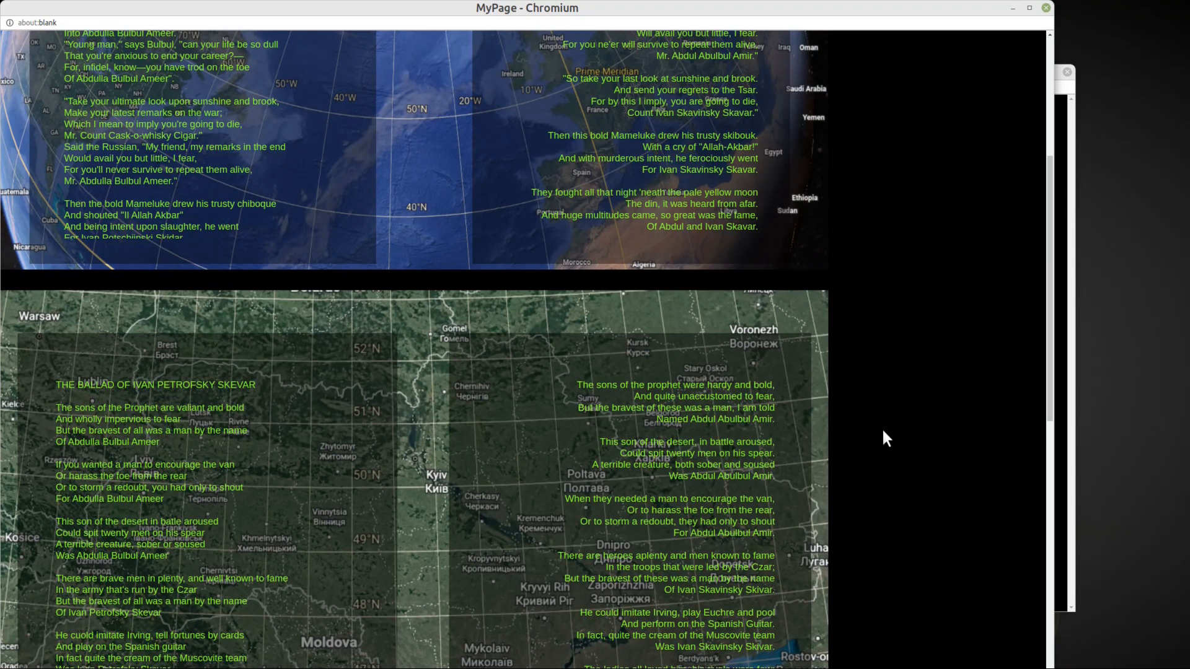
scroll(883, 432, up, 5)
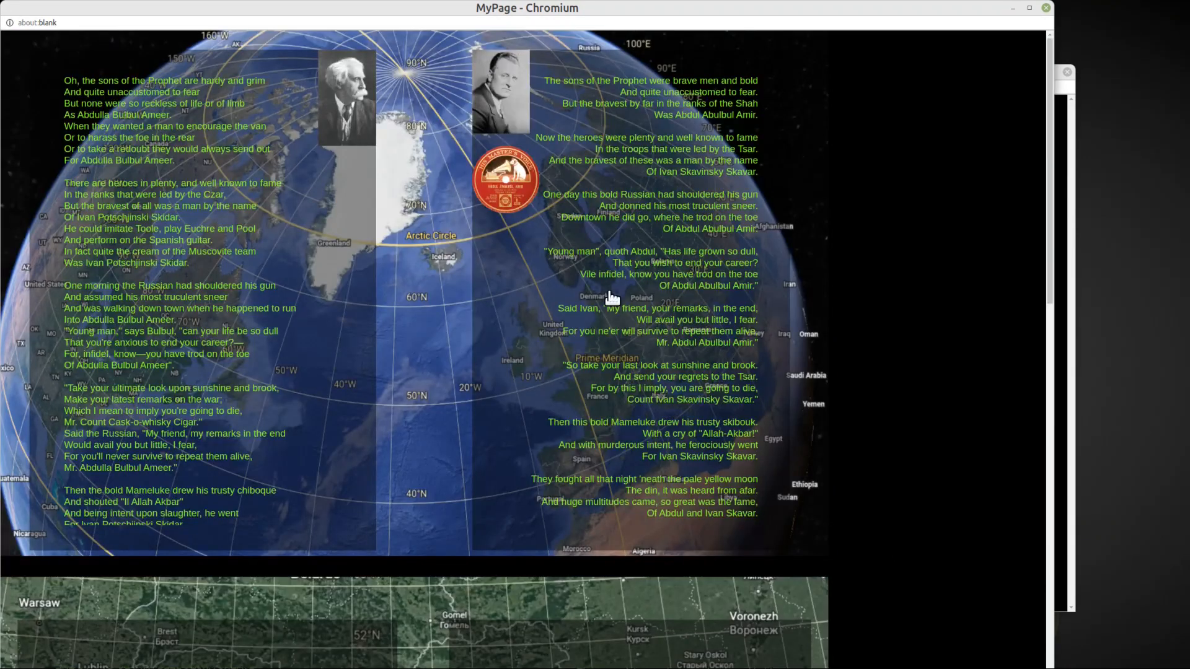
click(1045, 9)
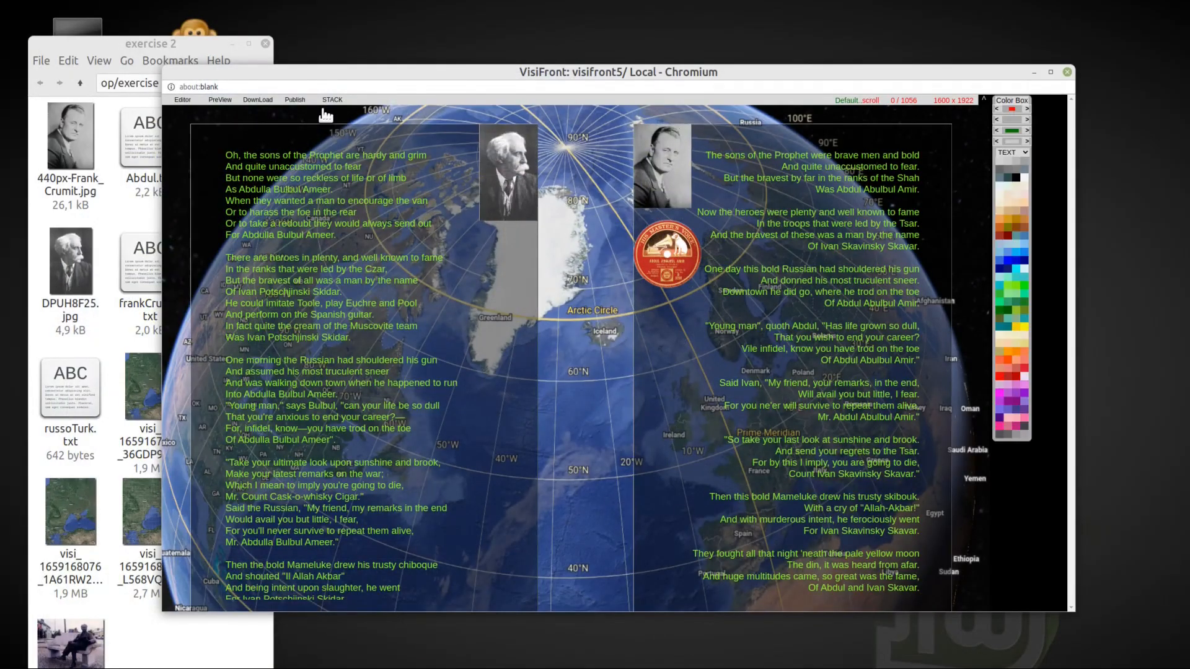
Download the page, load the newest downloaded HTML file into the empty VisiFront page, and close the Downloads folder
click(251, 100)
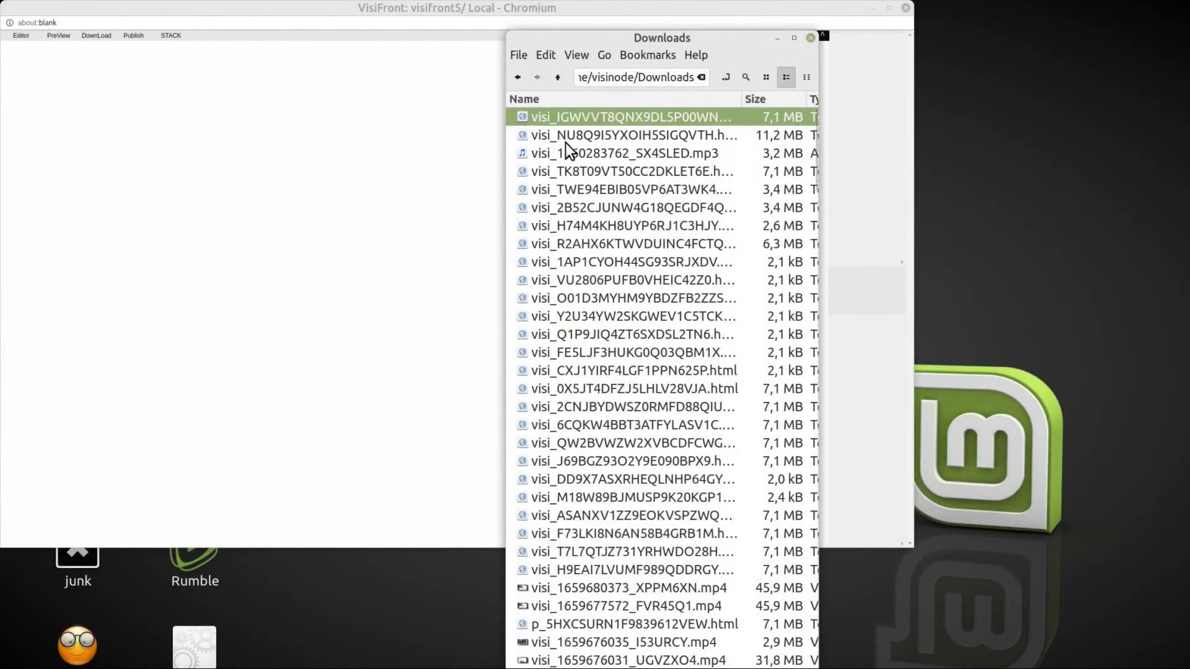
drag(560, 119, 268, 147)
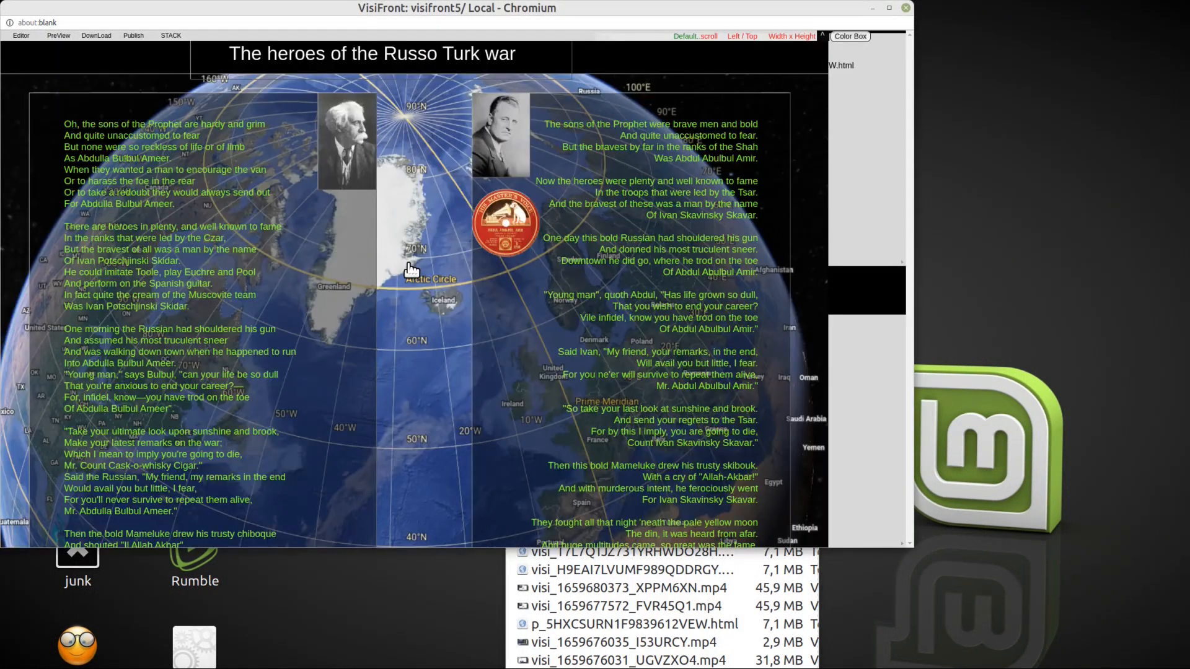
drag(503, 5, 654, 84)
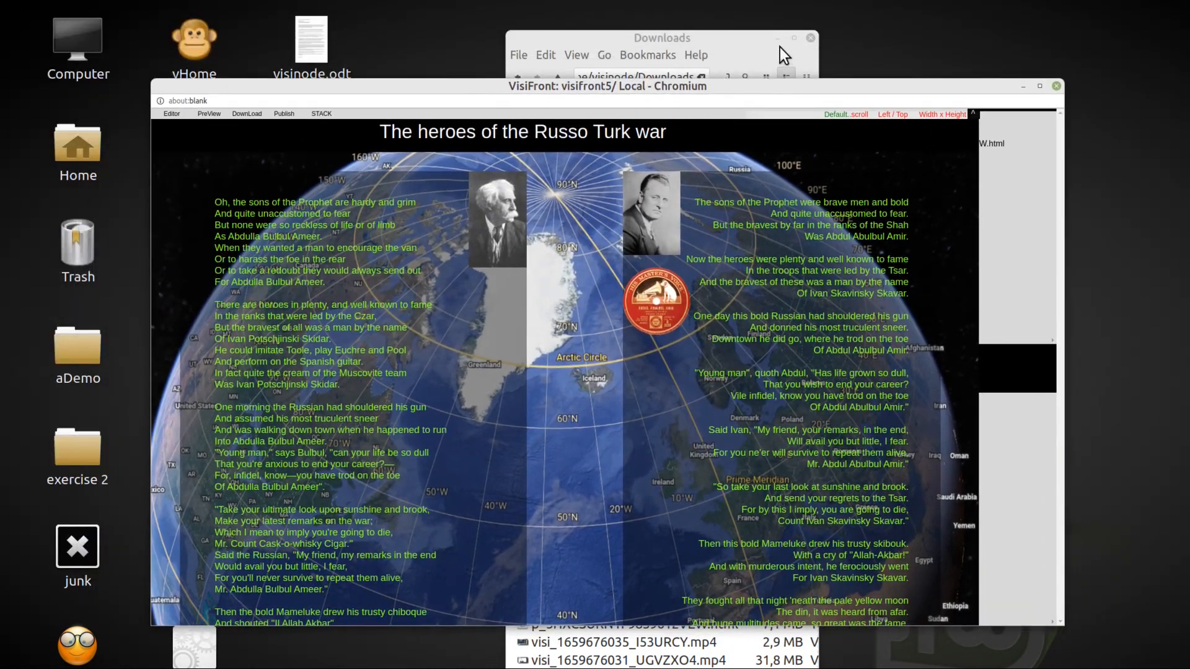
click(810, 39)
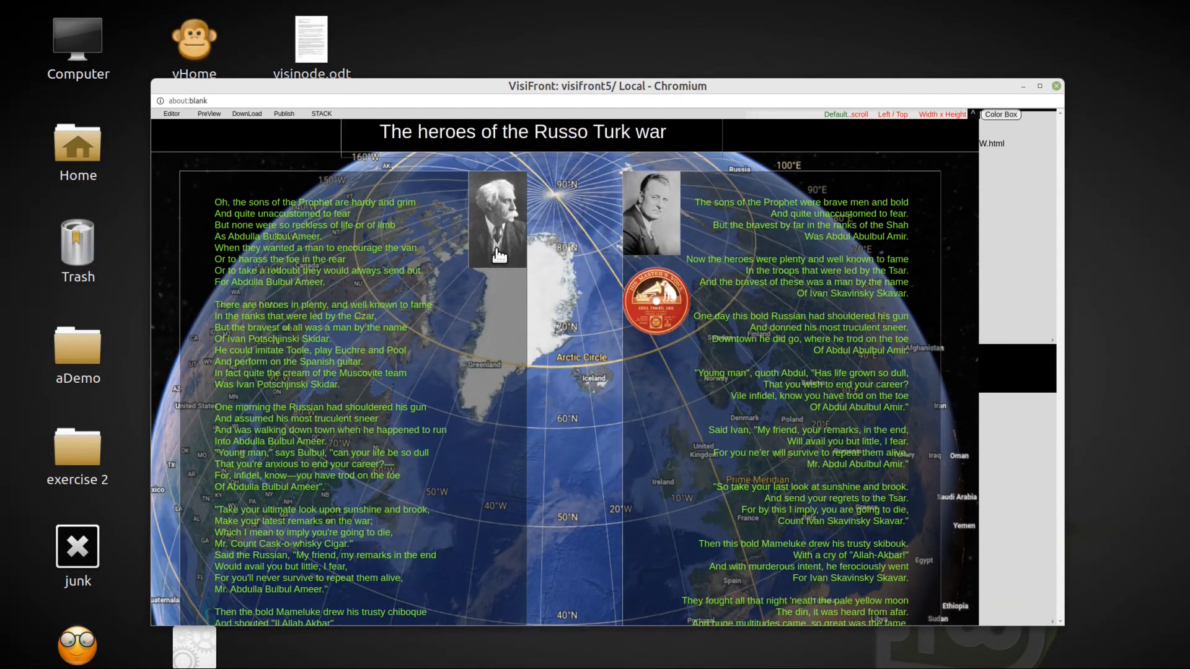
click(90, 457)
double_click(90, 456)
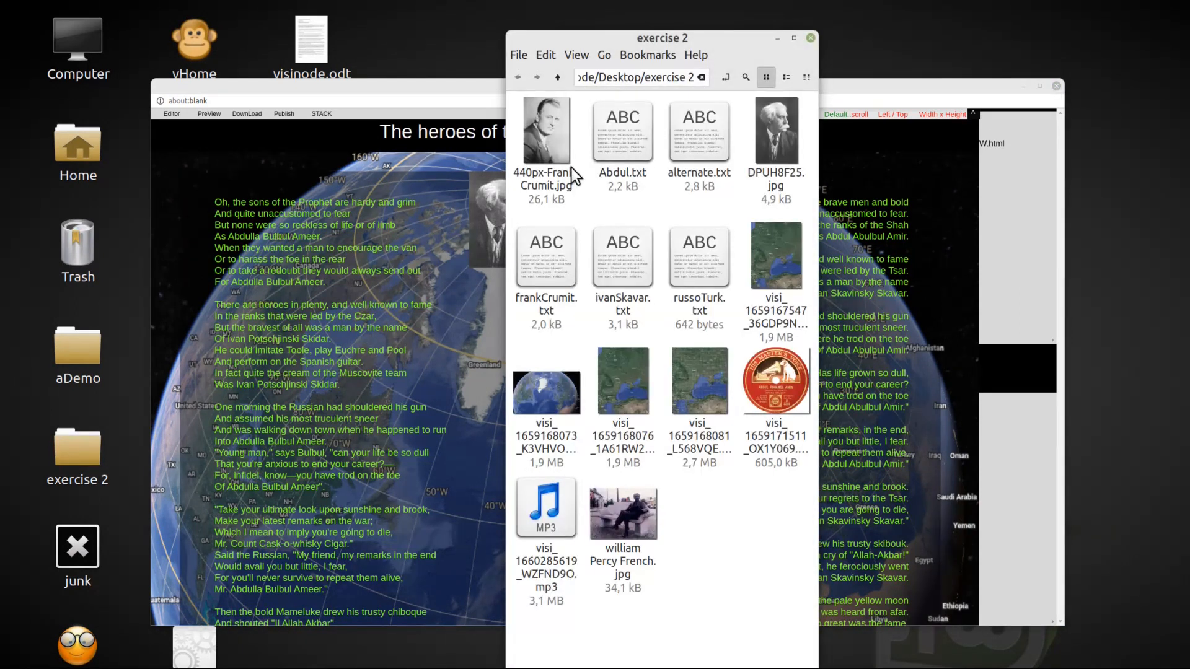
drag(694, 36, 240, 18)
drag(93, 490, 716, 184)
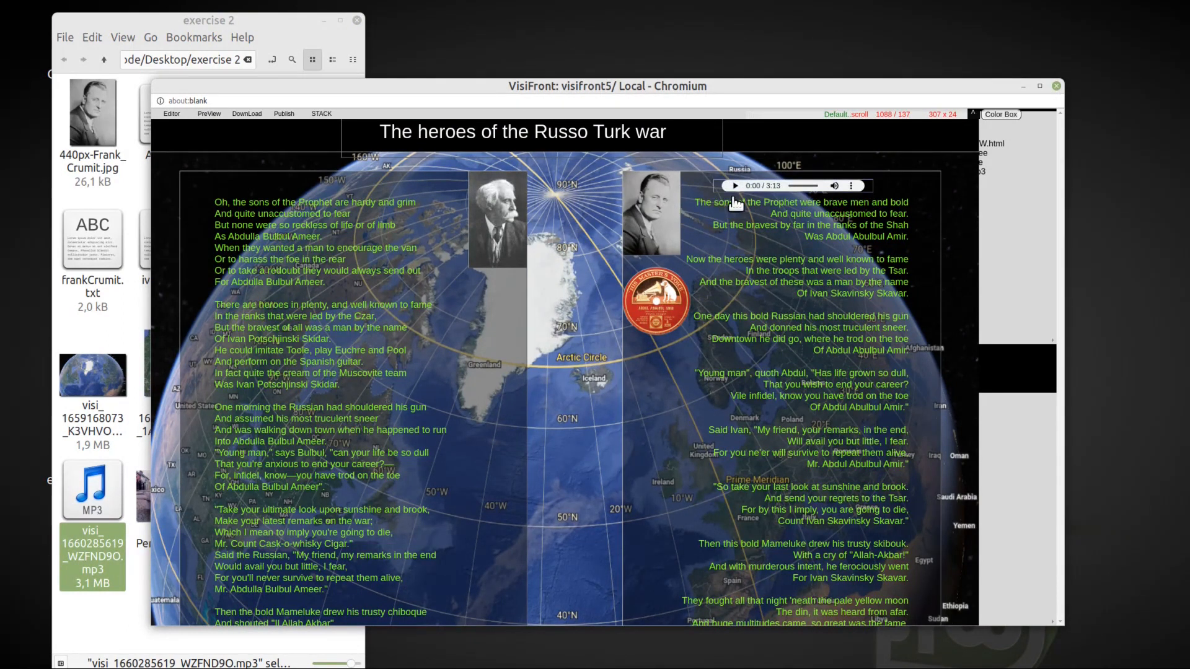
click(733, 187)
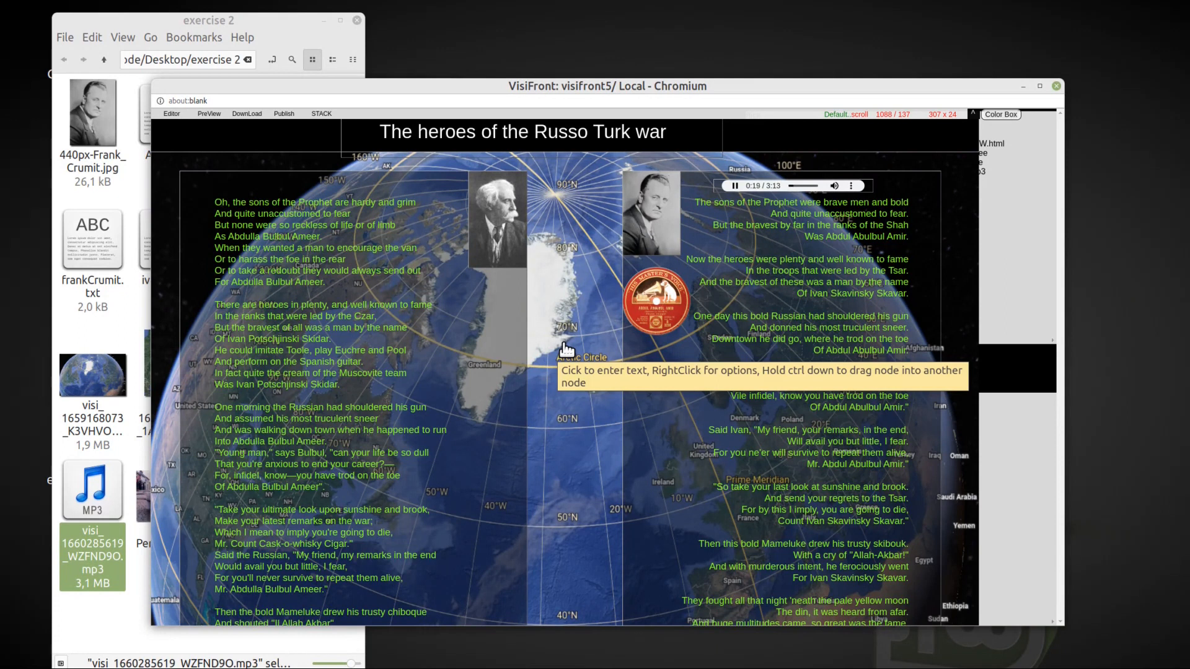
Pause the audio and, in a new browser window, search Google for "frank crumit" and open the YouTube video "Frank Crumit - Abdul Abulbul Amir - 1927"
click(734, 186)
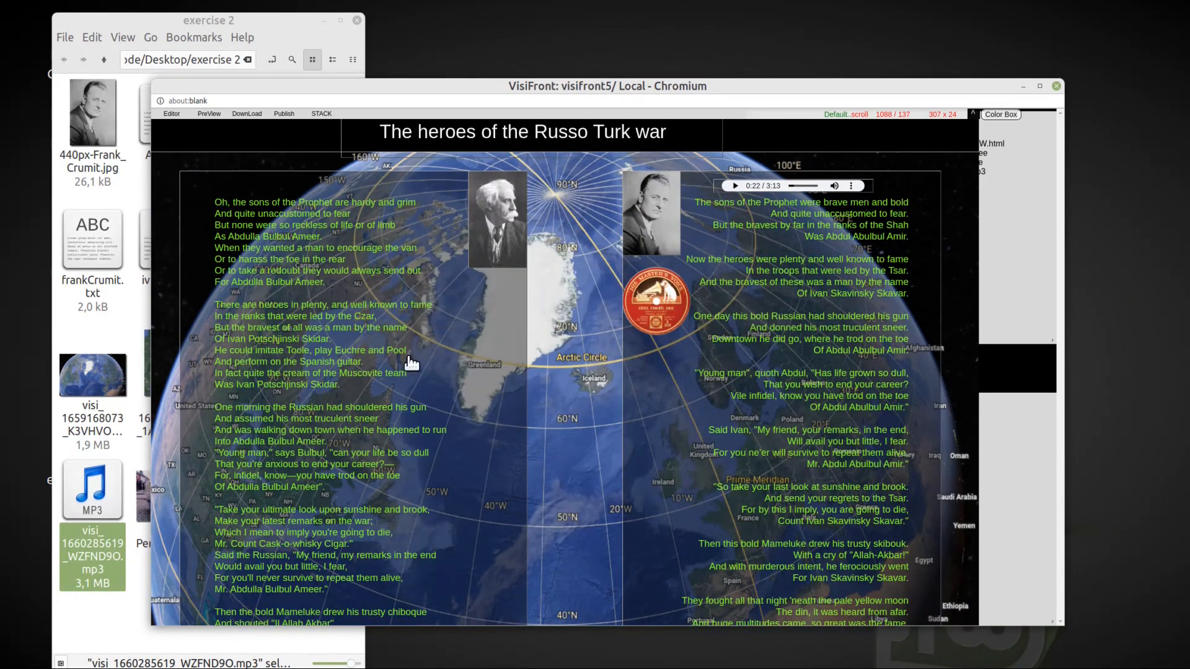
key(ctrl+n)
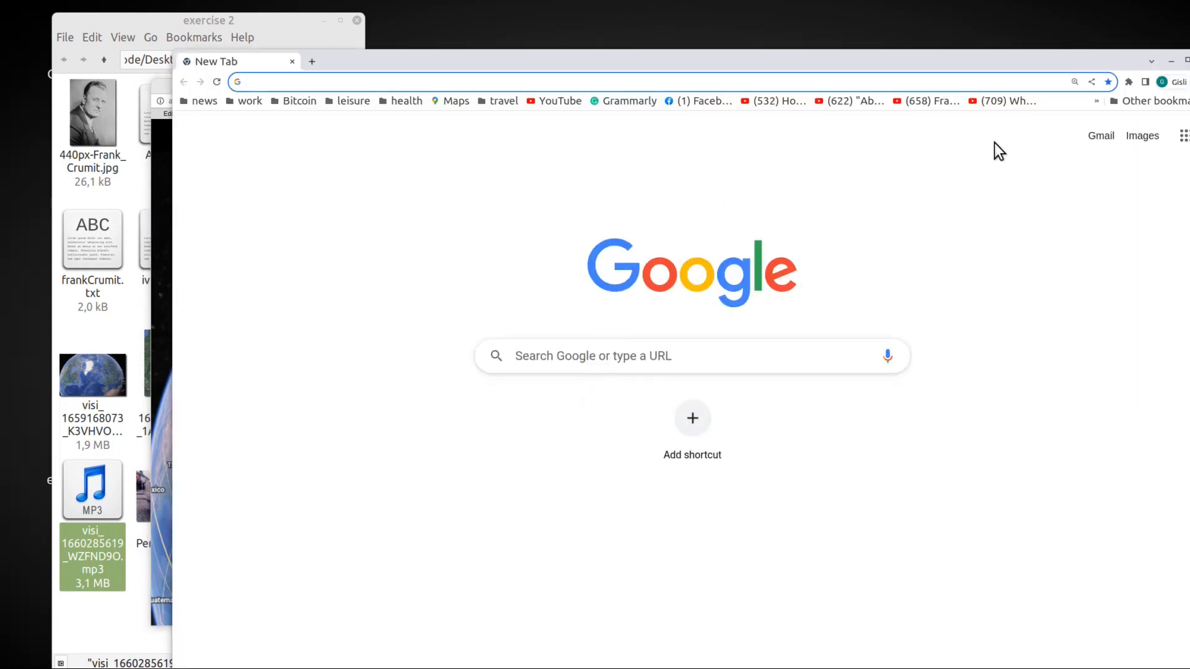
drag(706, 63, 661, 128)
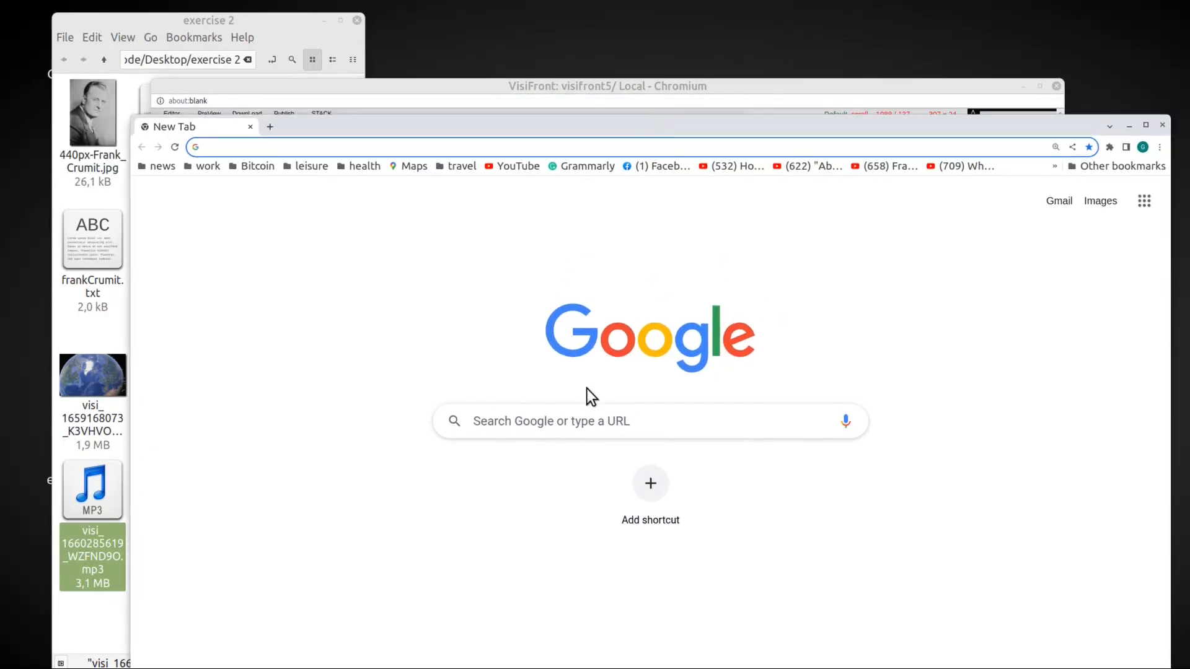
click(632, 417)
text(fr)
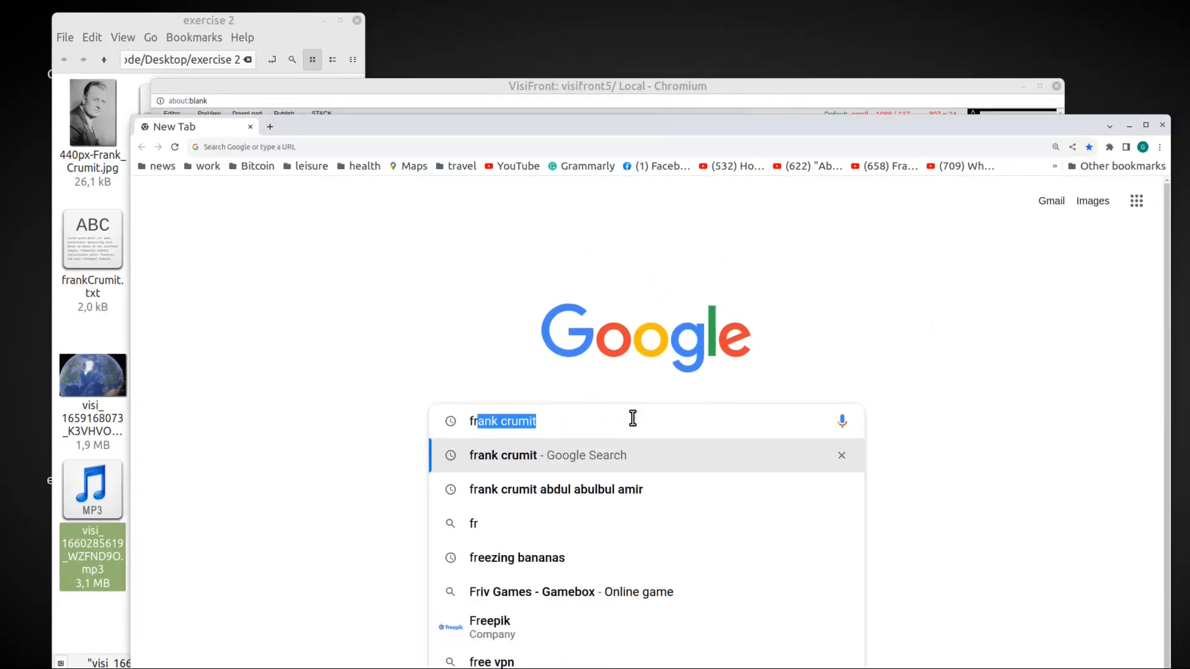
text(an)
key(Return)
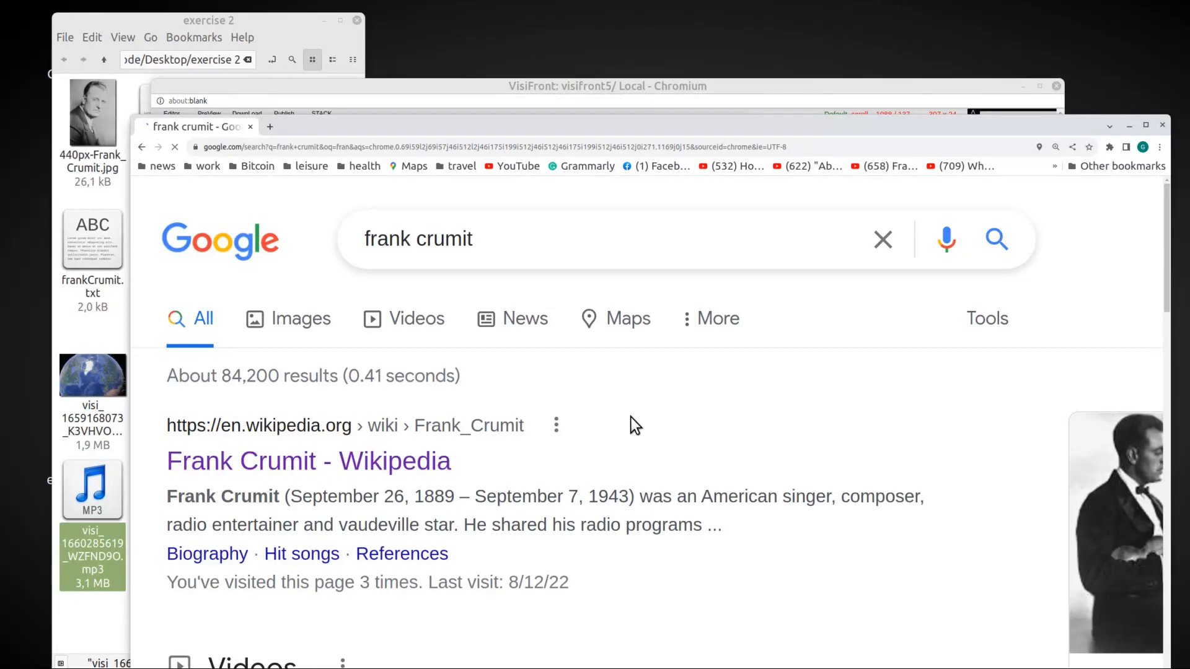
scroll(519, 412, down, 5)
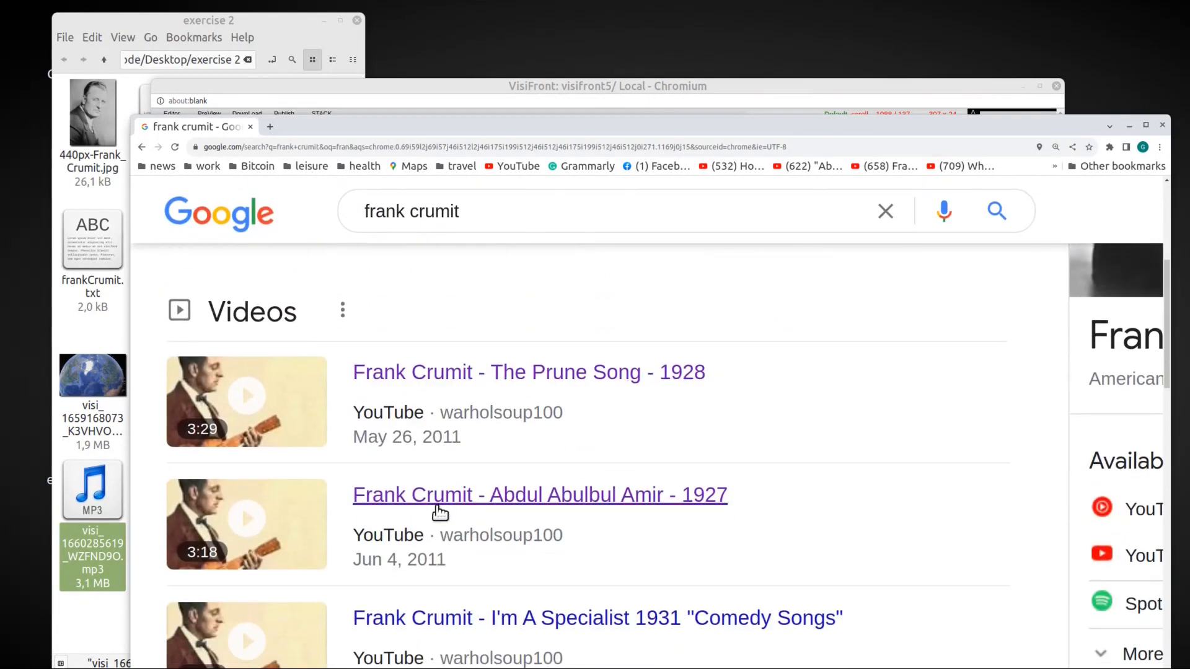
click(439, 512)
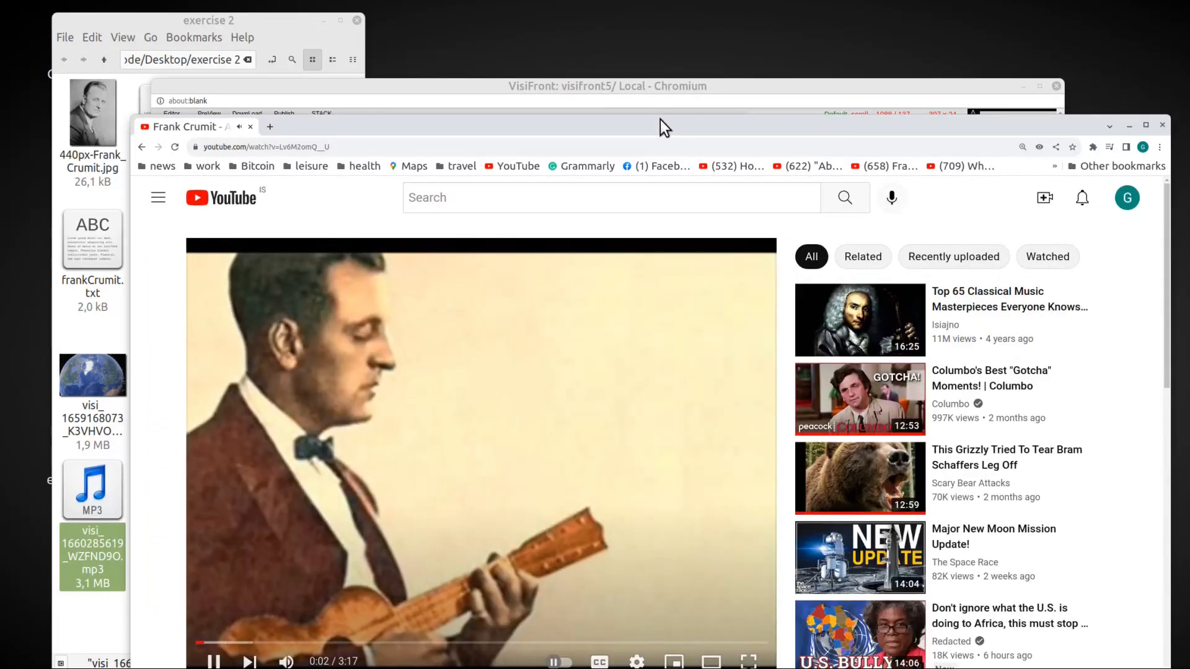
Hyperlink the red record label below the second portrait to the YouTube video's address, and close the video window
drag(660, 120, 710, 105)
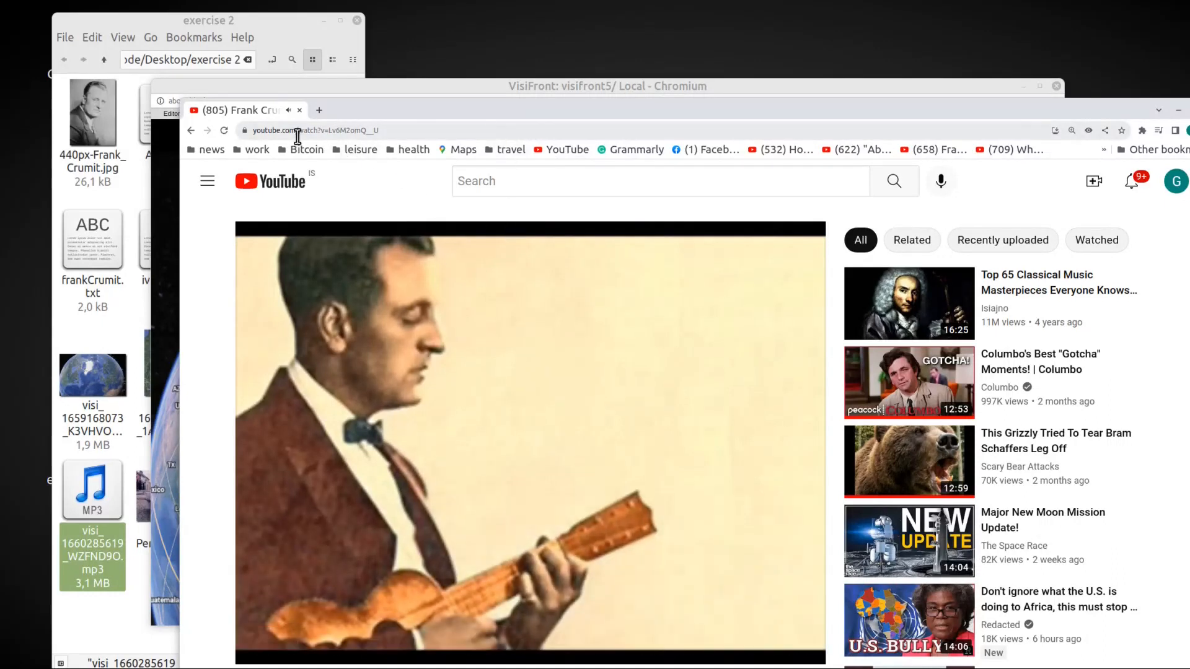
drag(404, 108, 660, 118)
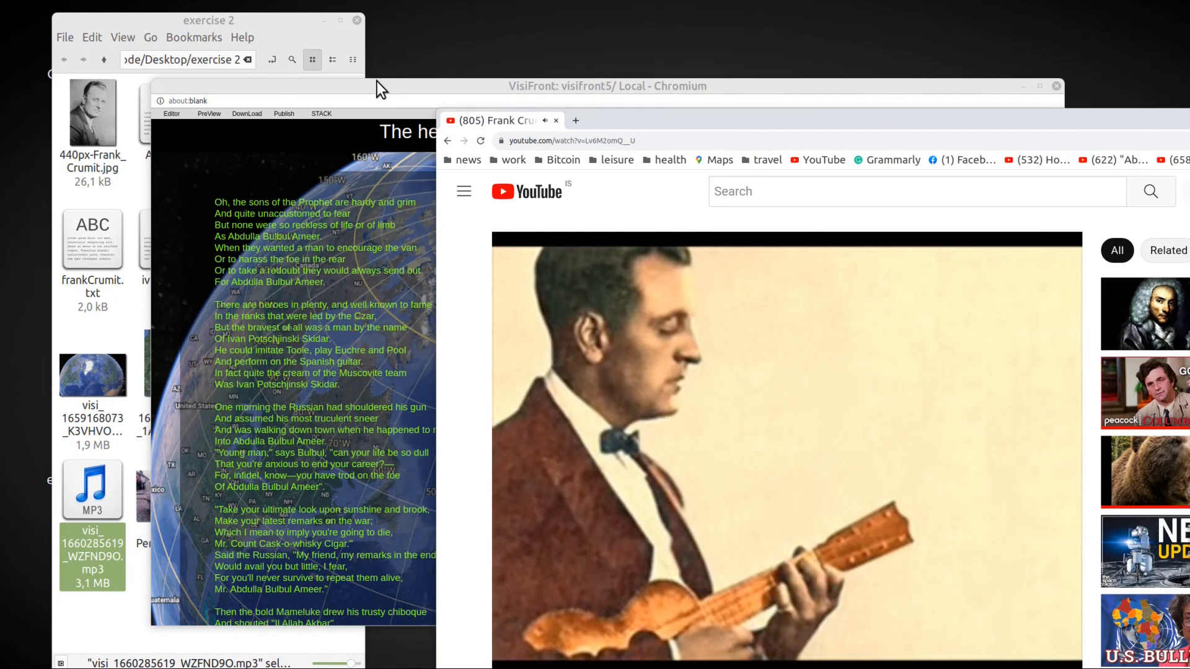
click(380, 82)
drag(383, 83, 307, 96)
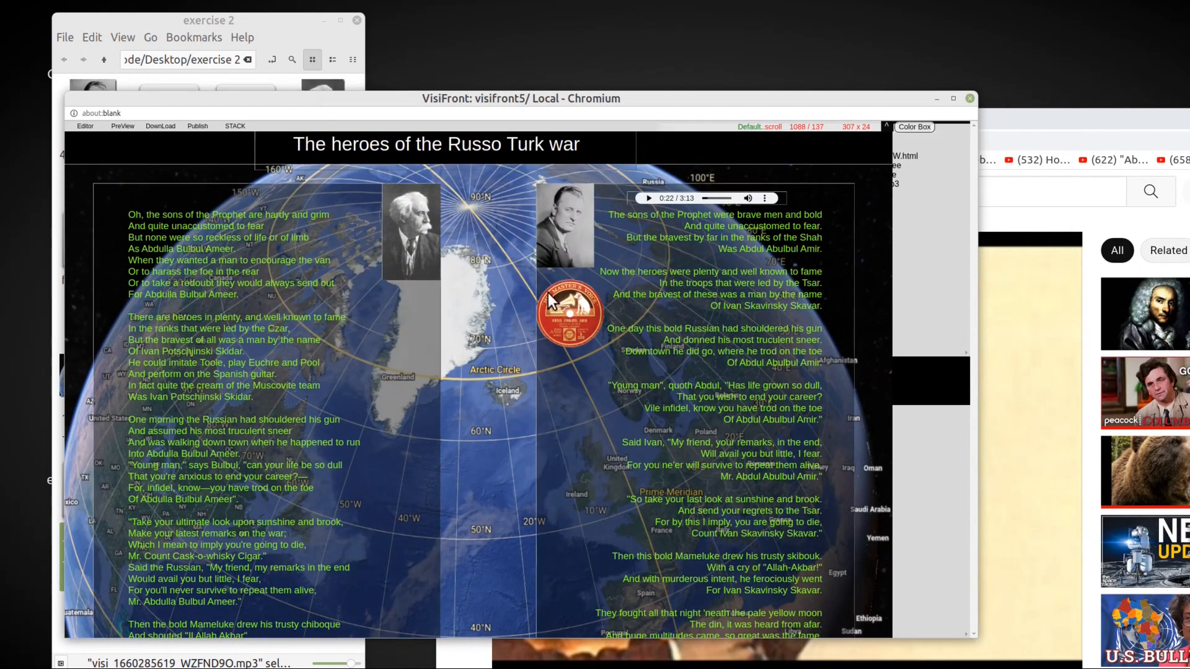
right_click(571, 305)
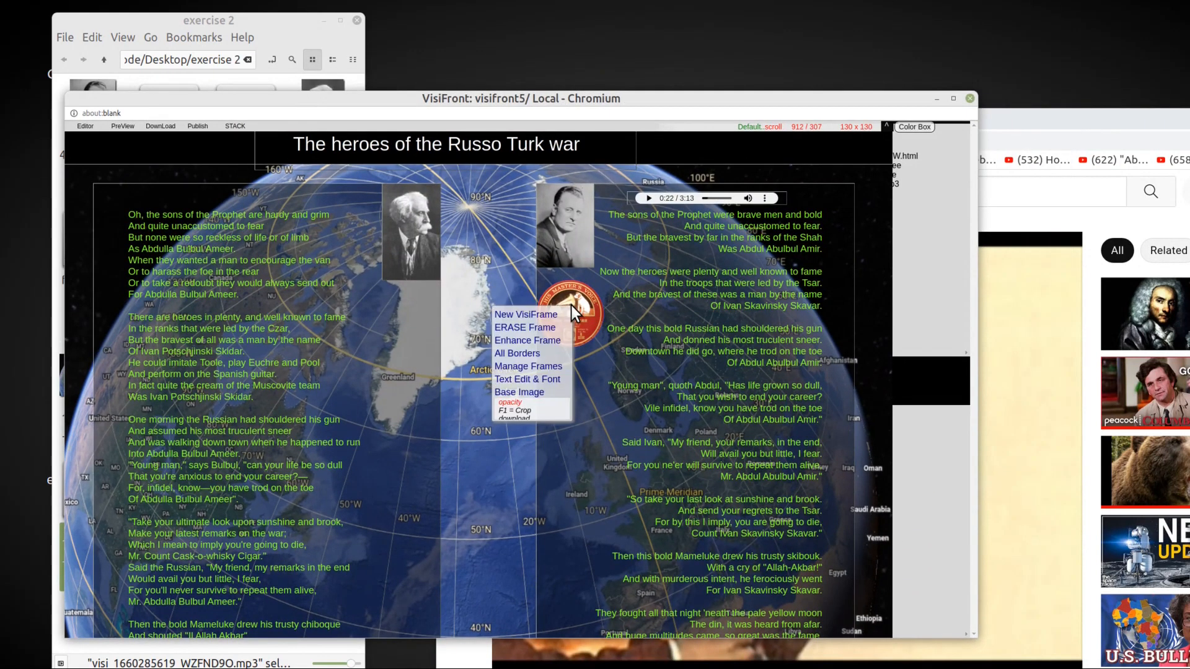
click(529, 343)
click(537, 363)
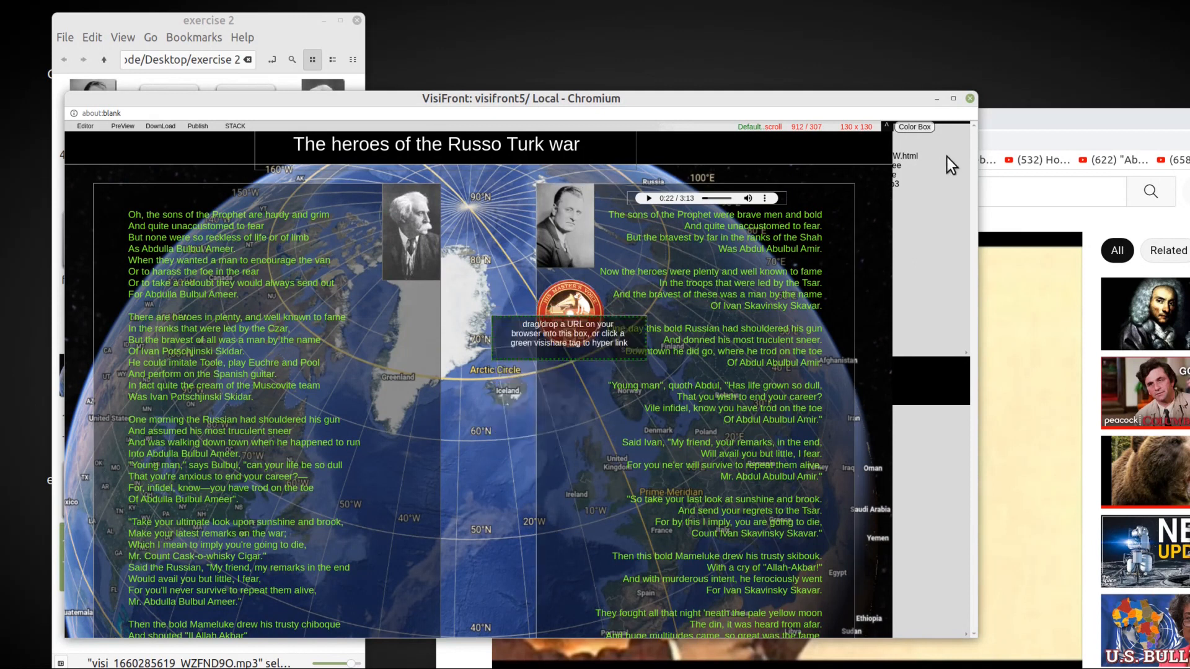
click(1003, 122)
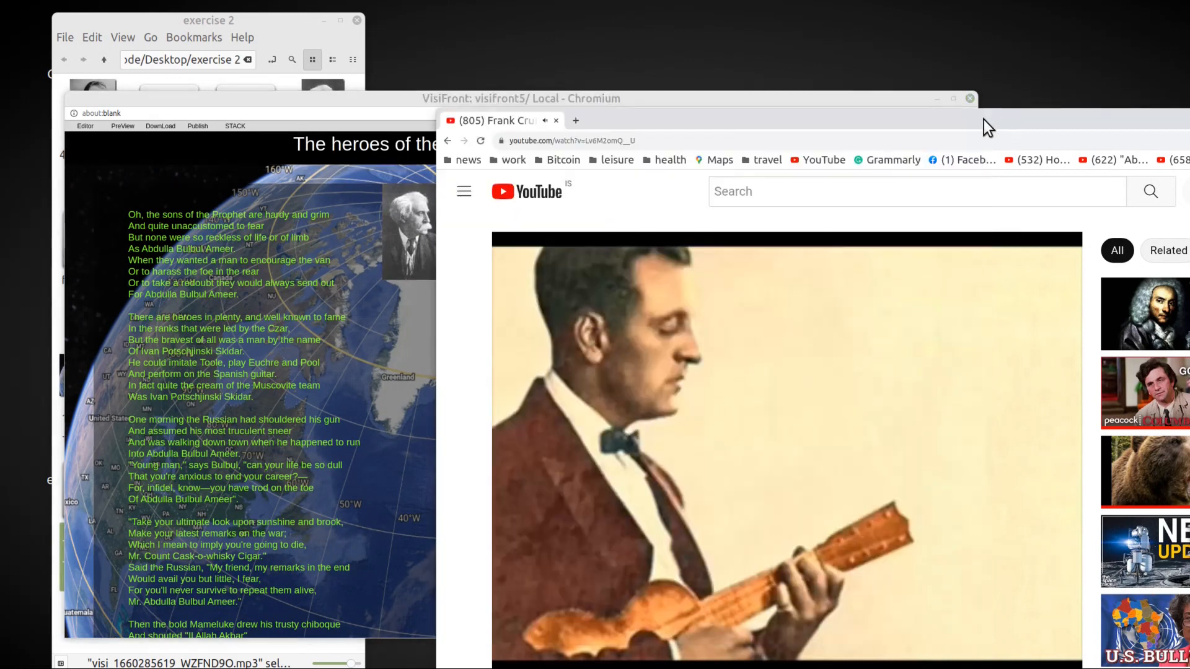
click(622, 140)
drag(701, 115, 876, 113)
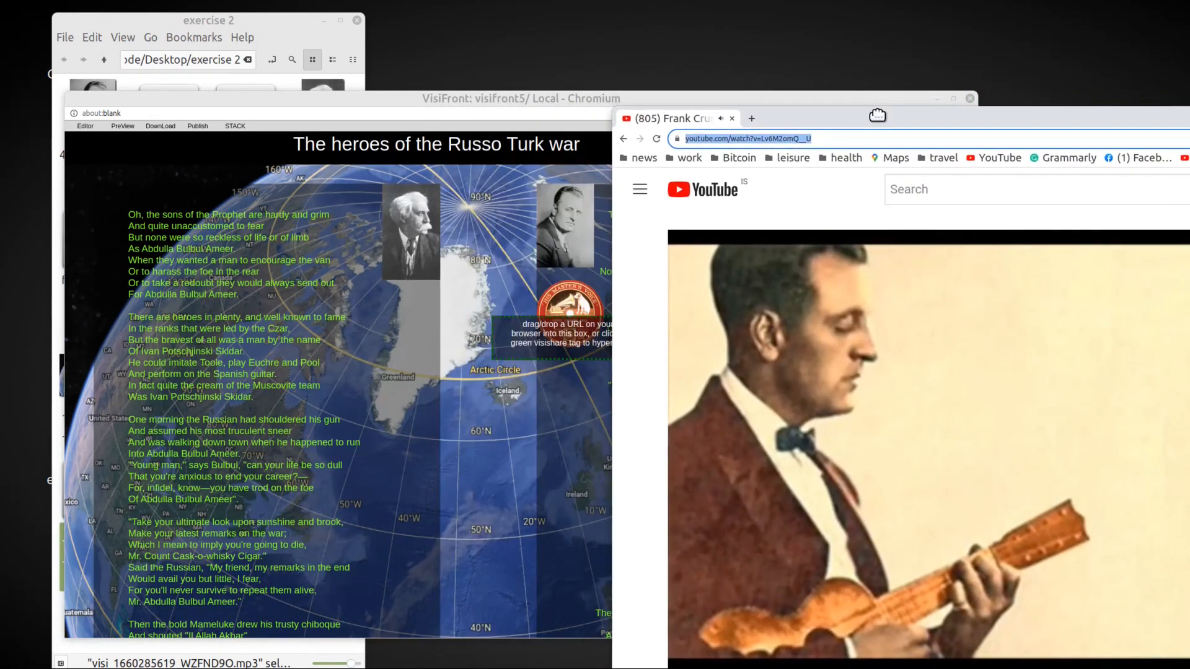
drag(738, 139, 552, 340)
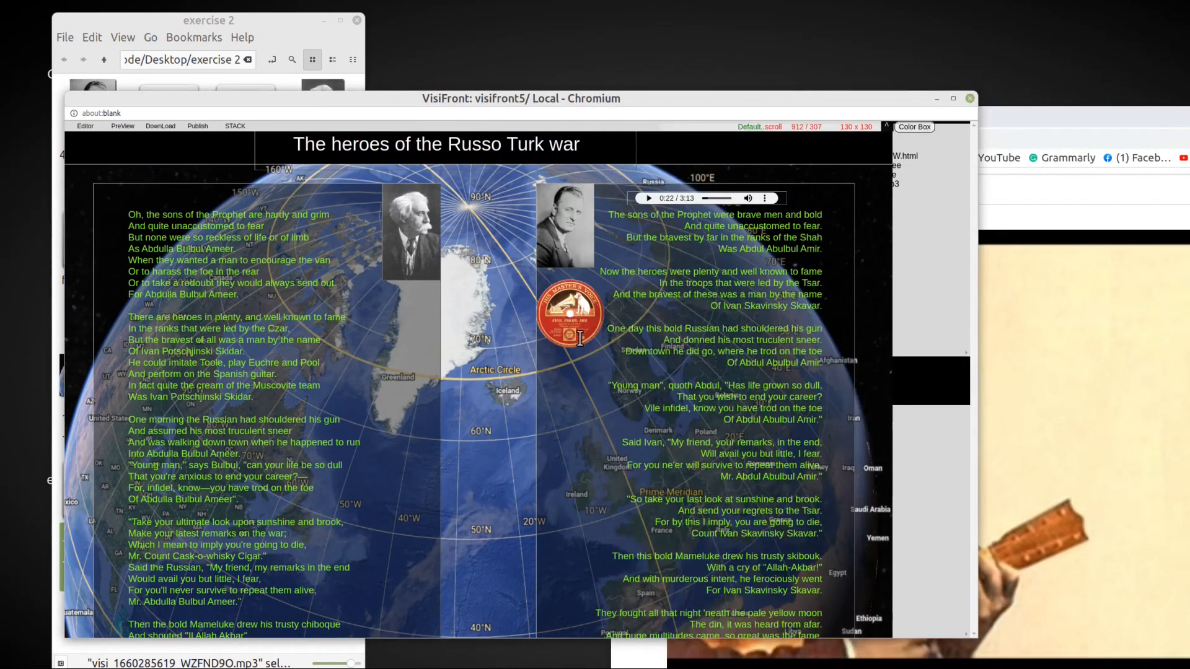
drag(1027, 121, 445, 128)
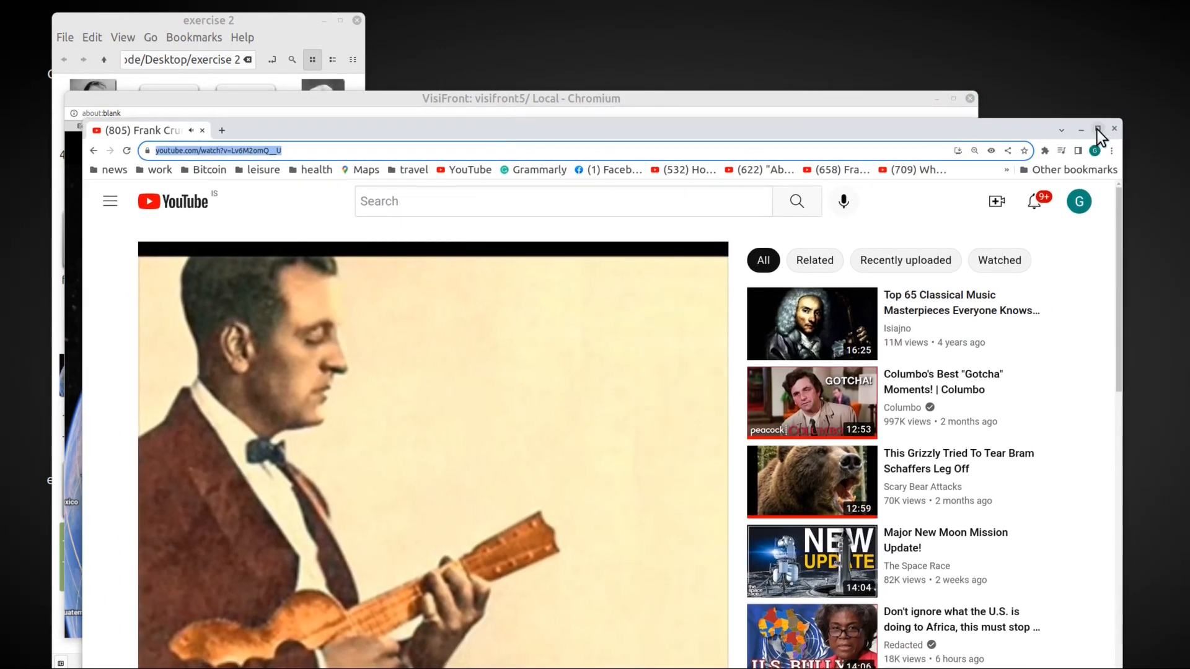
drag(989, 128, 966, 124)
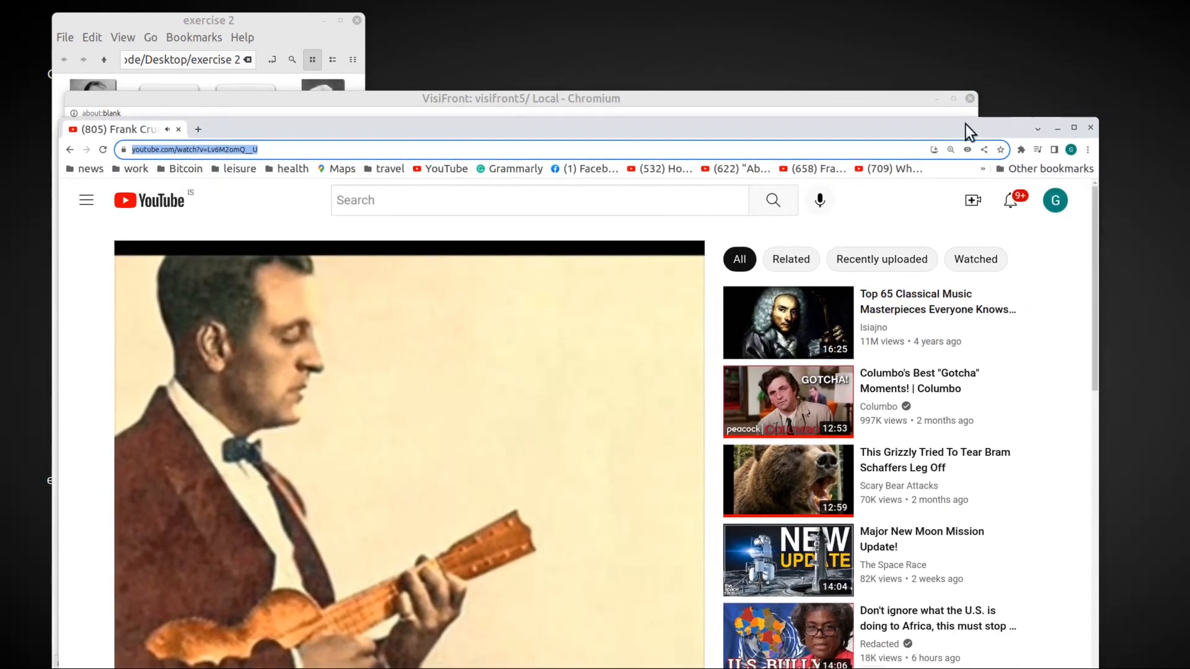
click(1091, 129)
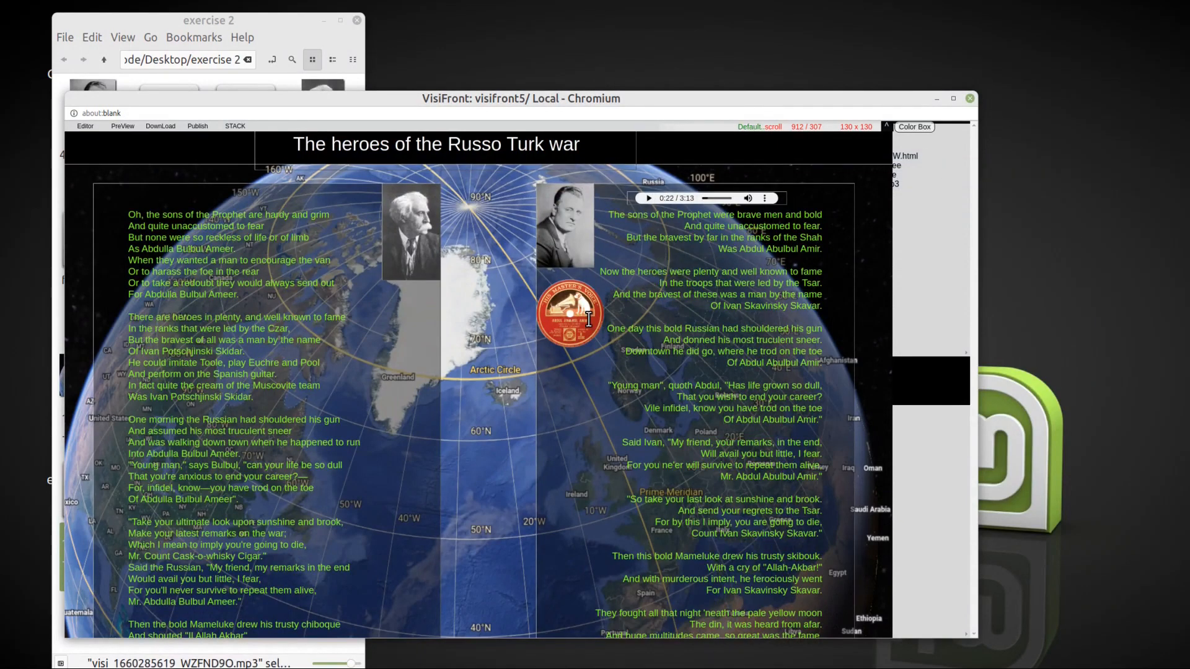
Preview the page and test the record label's hyperlink
click(564, 315)
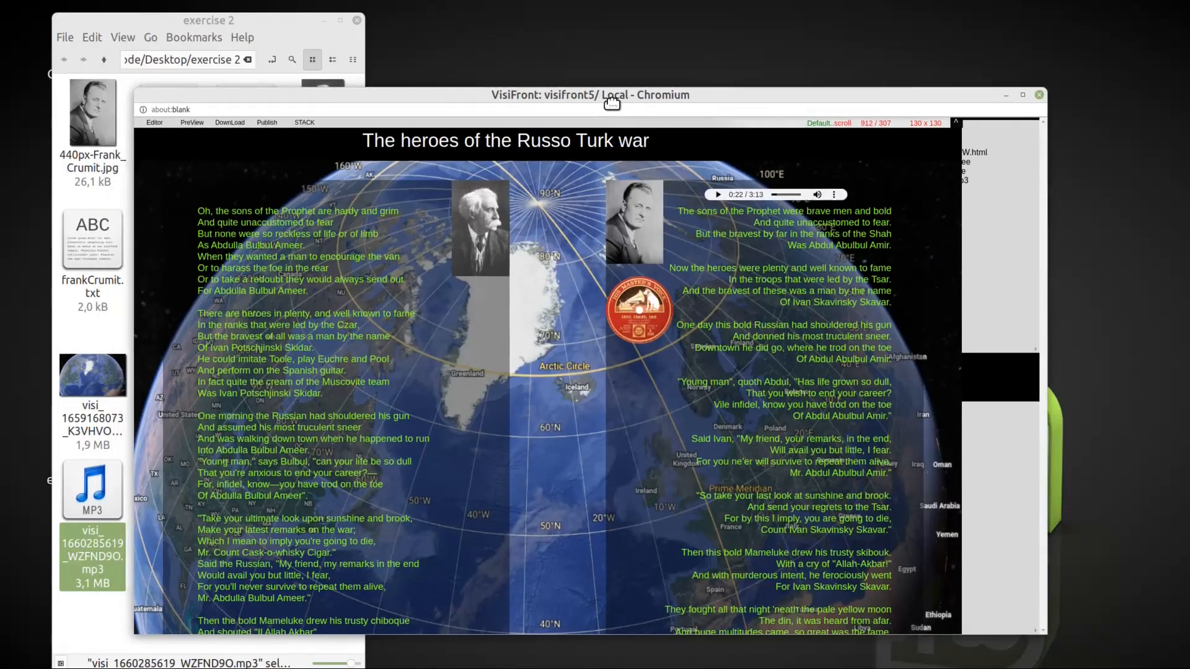
drag(611, 105, 641, 107)
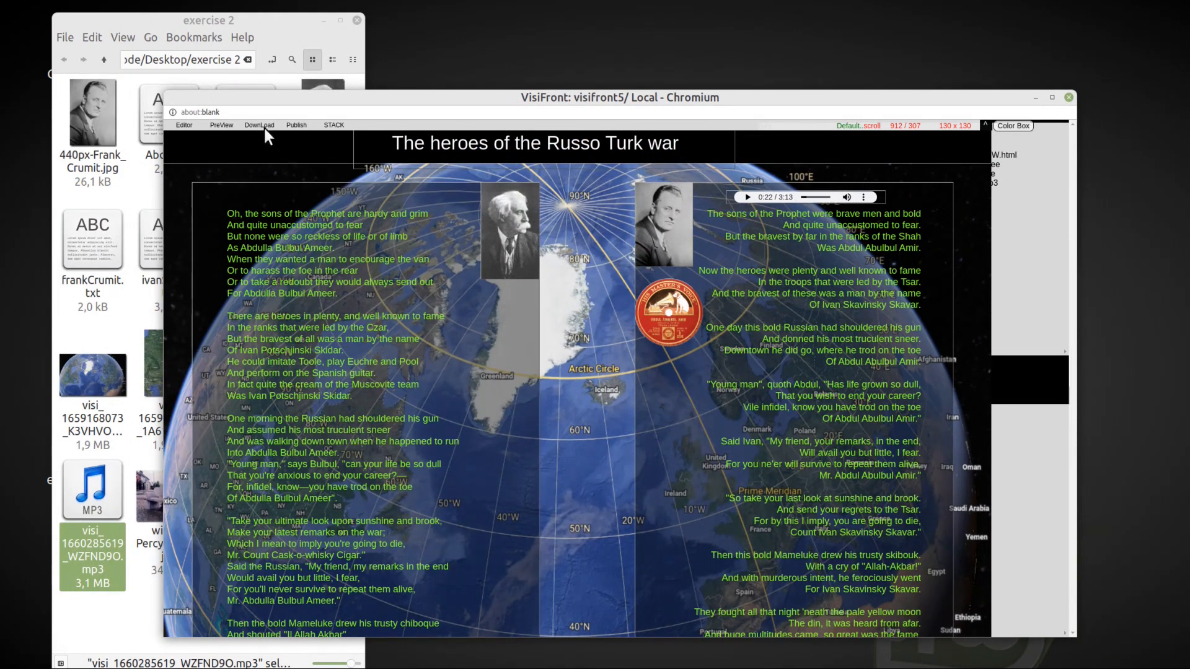
click(224, 127)
click(504, 211)
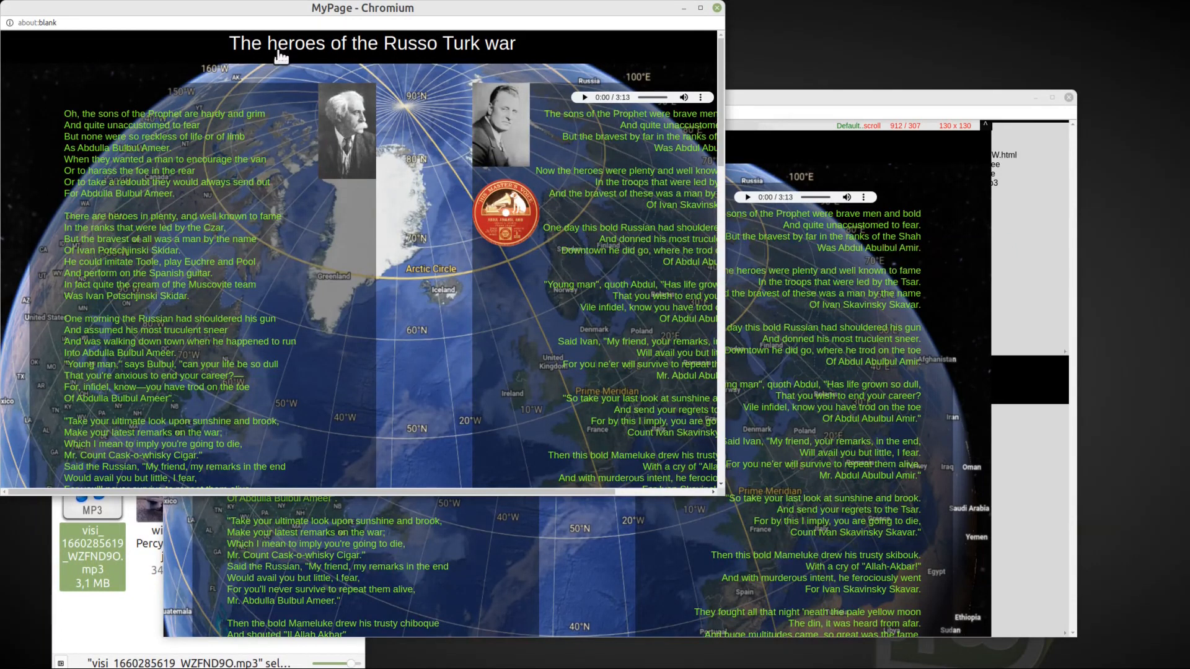
drag(295, 5, 369, 58)
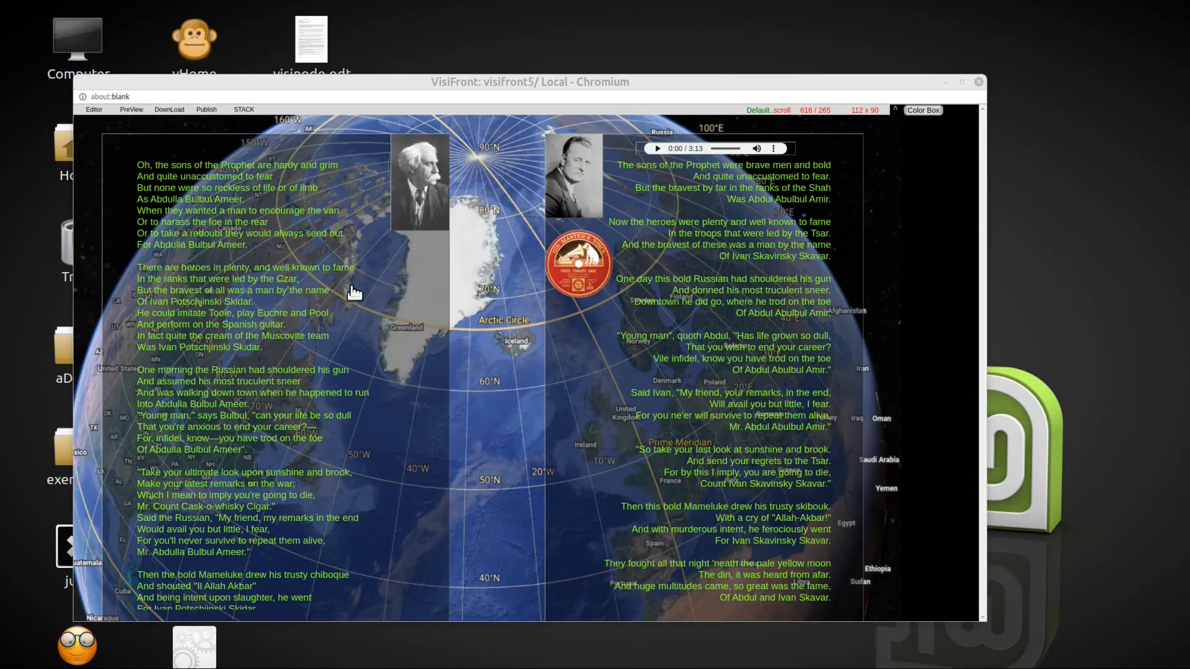
Add a new frame with a black base, captioned "William Percy French", sized 112 x 90 and placed below the first poem's portrait
right_click(340, 280)
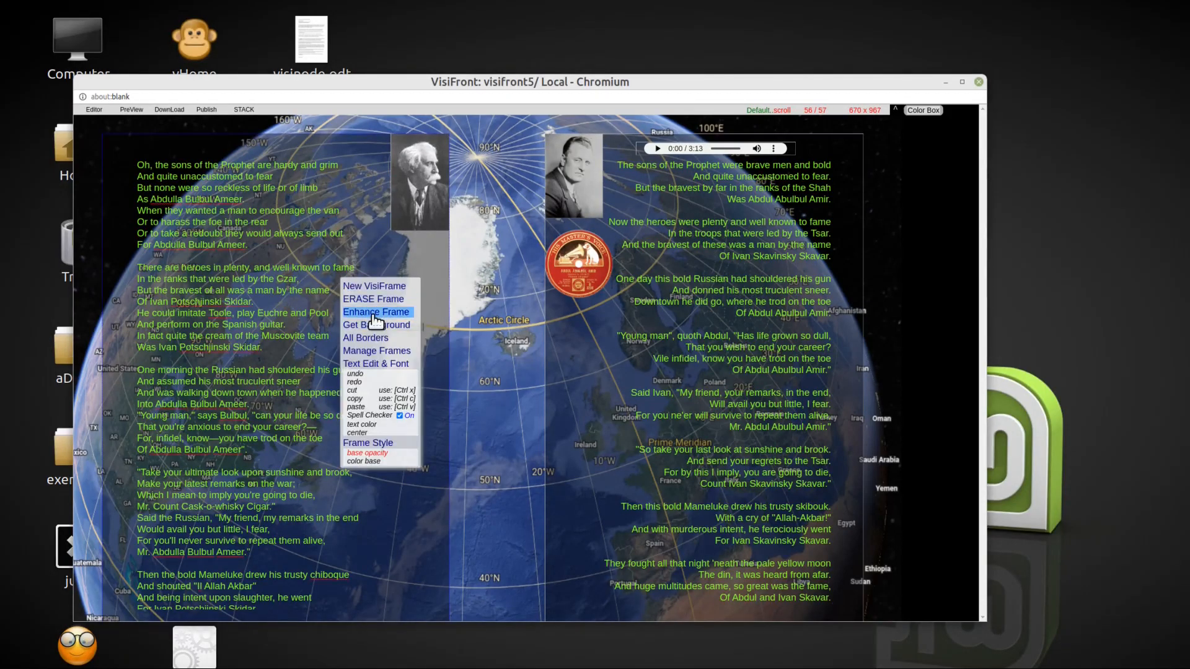
click(375, 286)
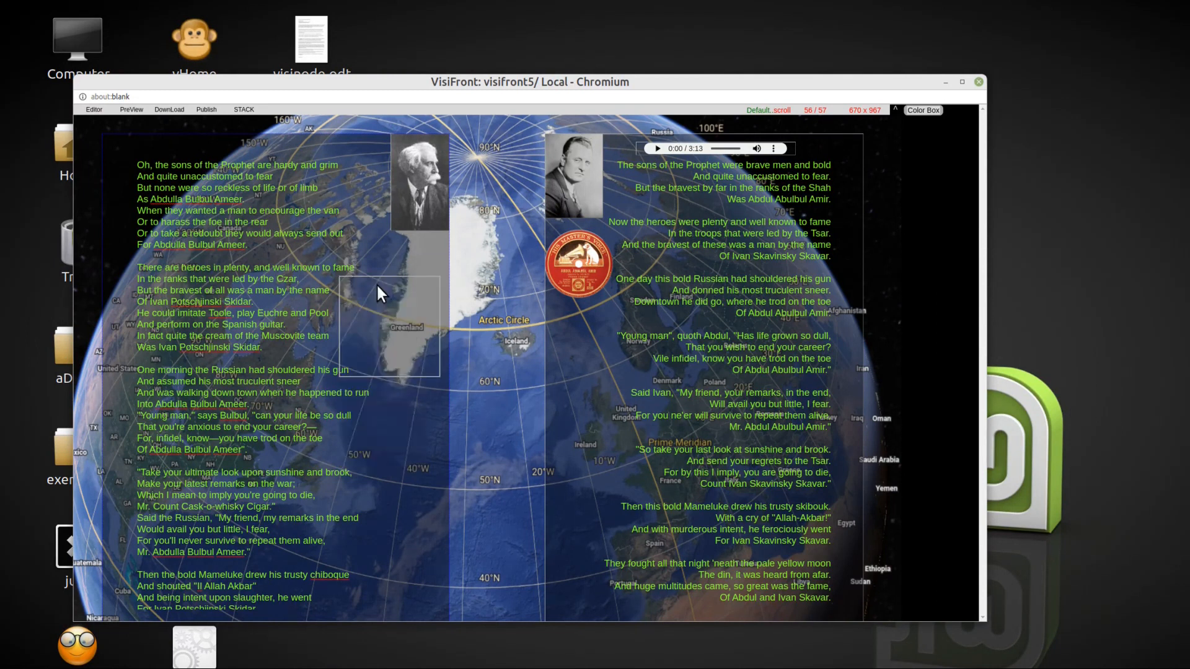
right_click(380, 316)
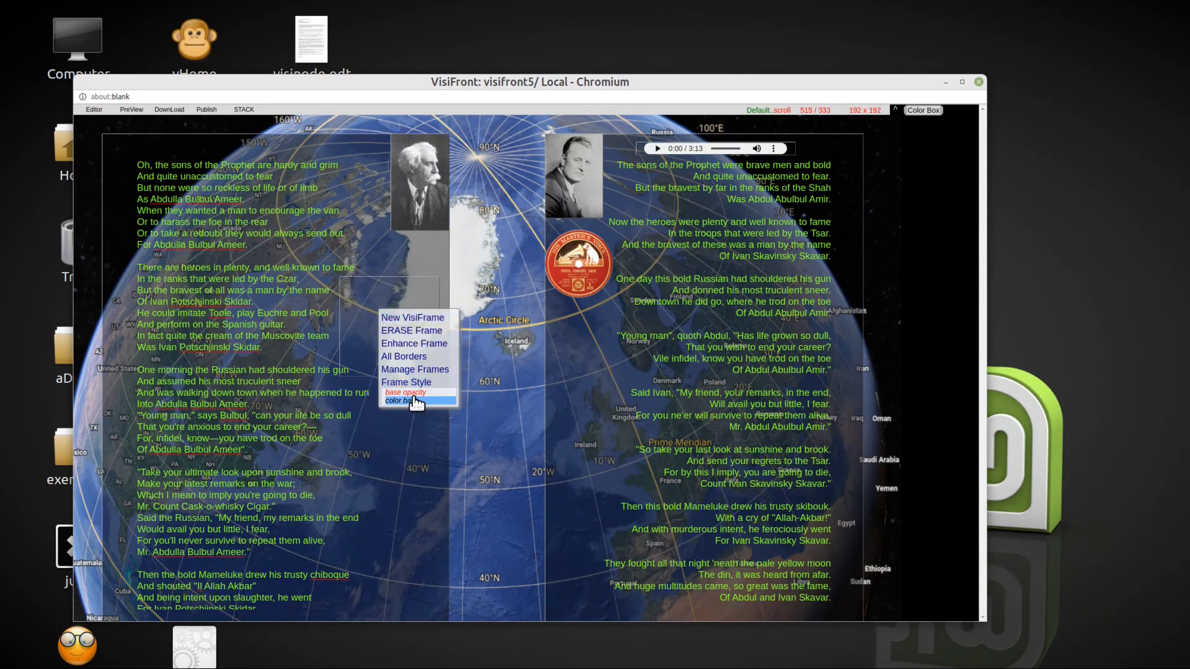
click(416, 401)
click(928, 195)
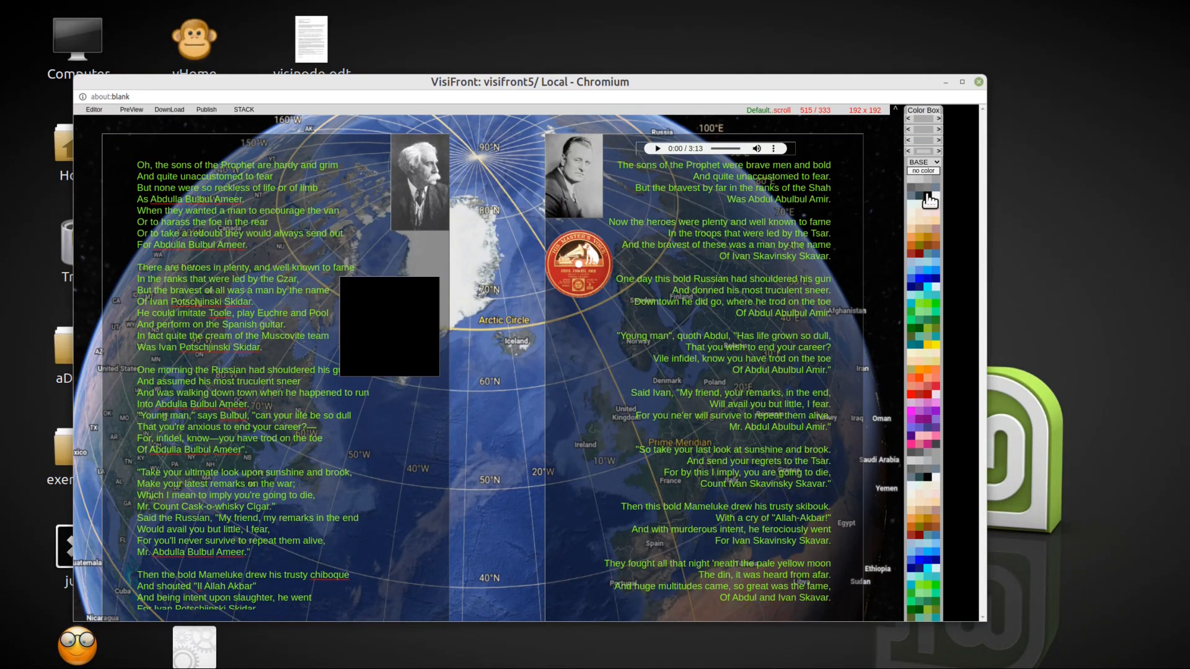
click(384, 315)
right_click(382, 302)
click(425, 379)
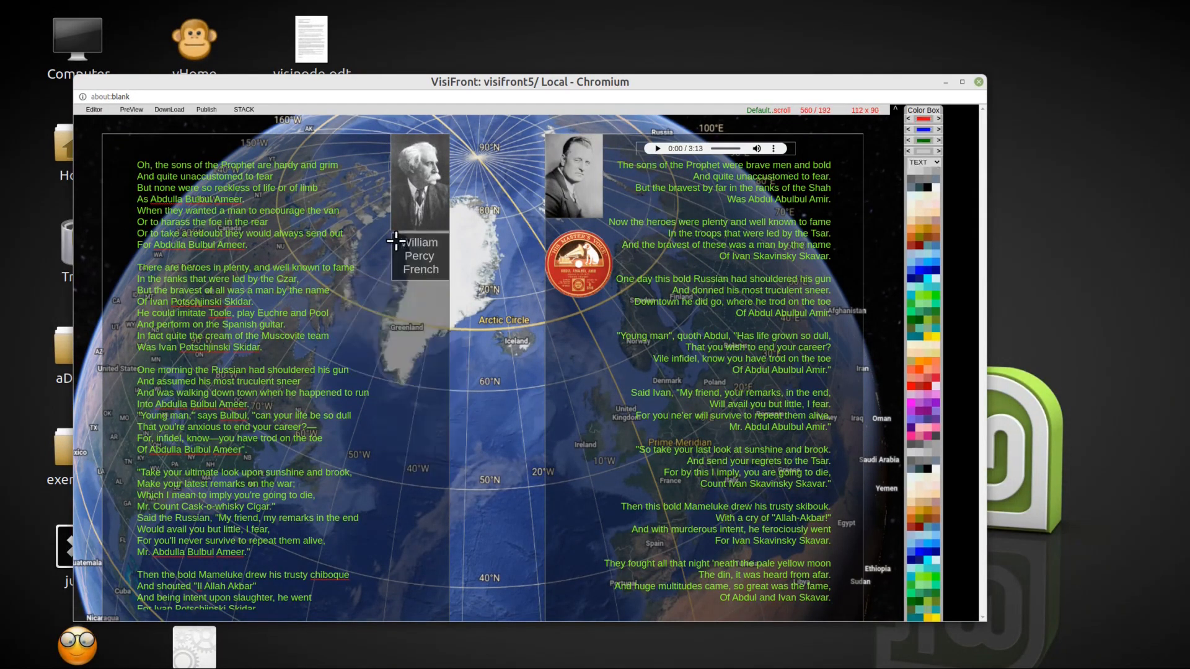
Hyperlink the word "Percy" in the caption below the first portrait to the Percy French Wikipedia page
double_click(419, 267)
right_click(420, 270)
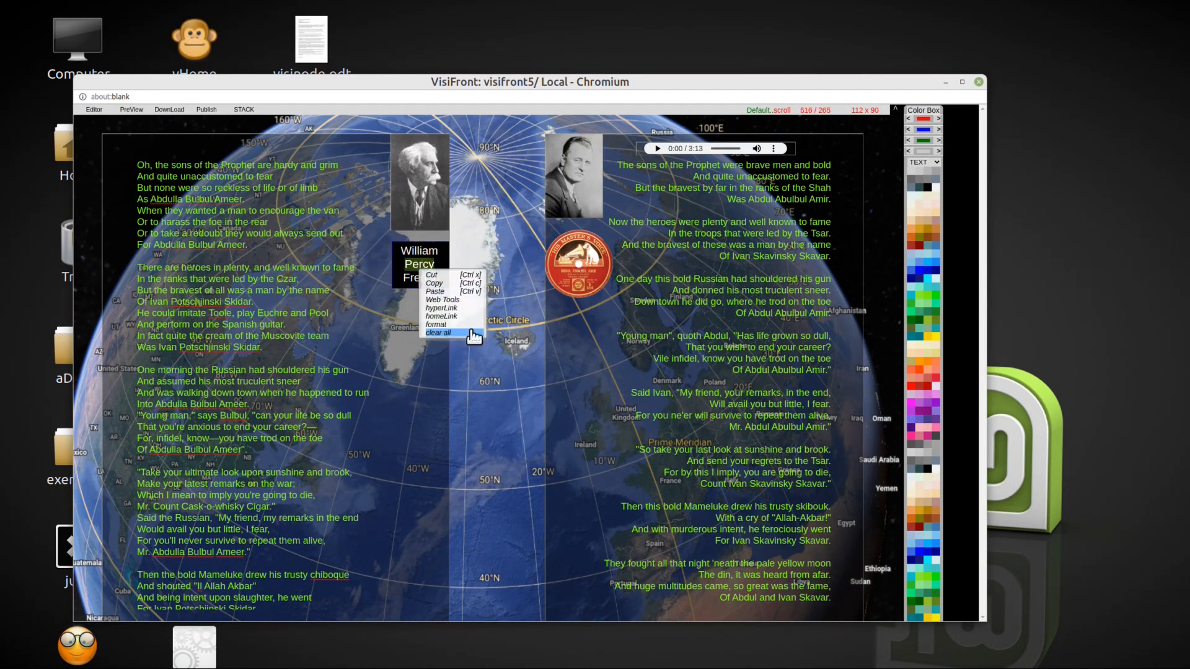
click(447, 308)
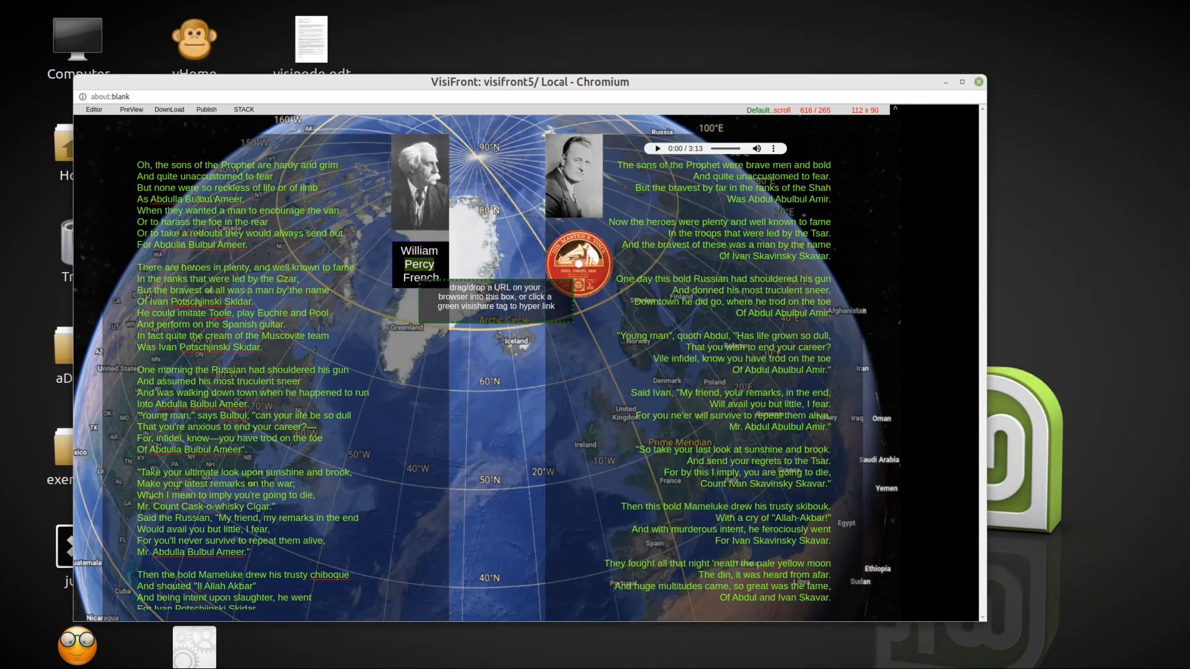
key(alt+Tab)
click(712, 142)
drag(712, 142, 488, 304)
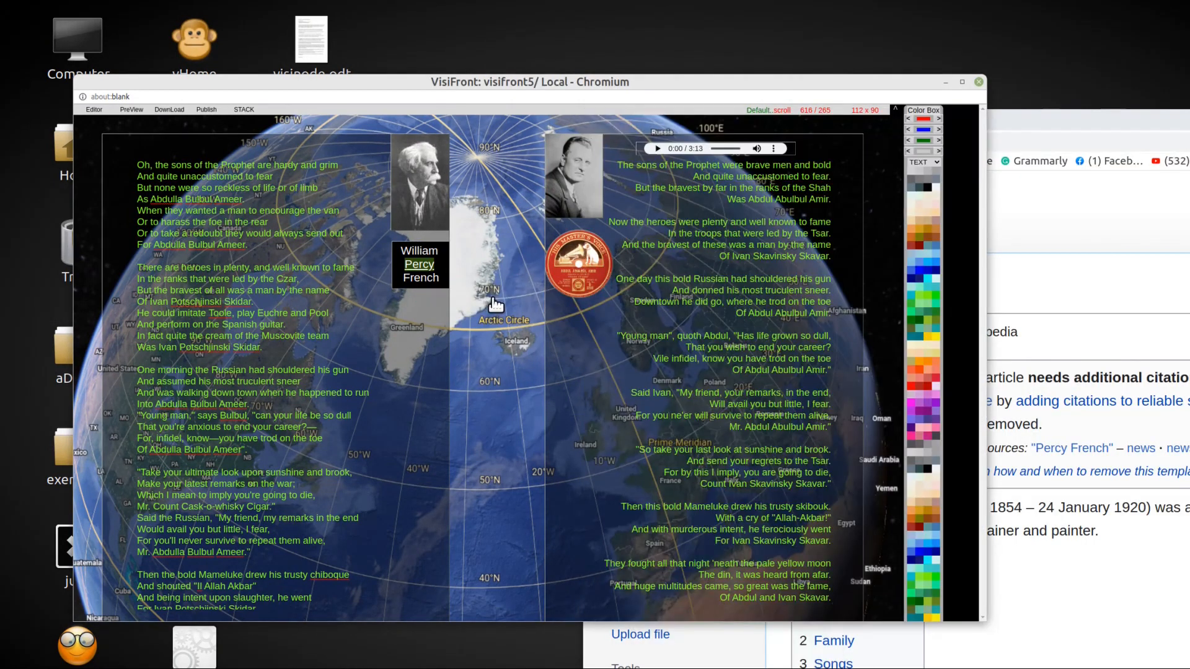
Preview the page, test the hyperlink on "Percy", and close the preview
click(132, 110)
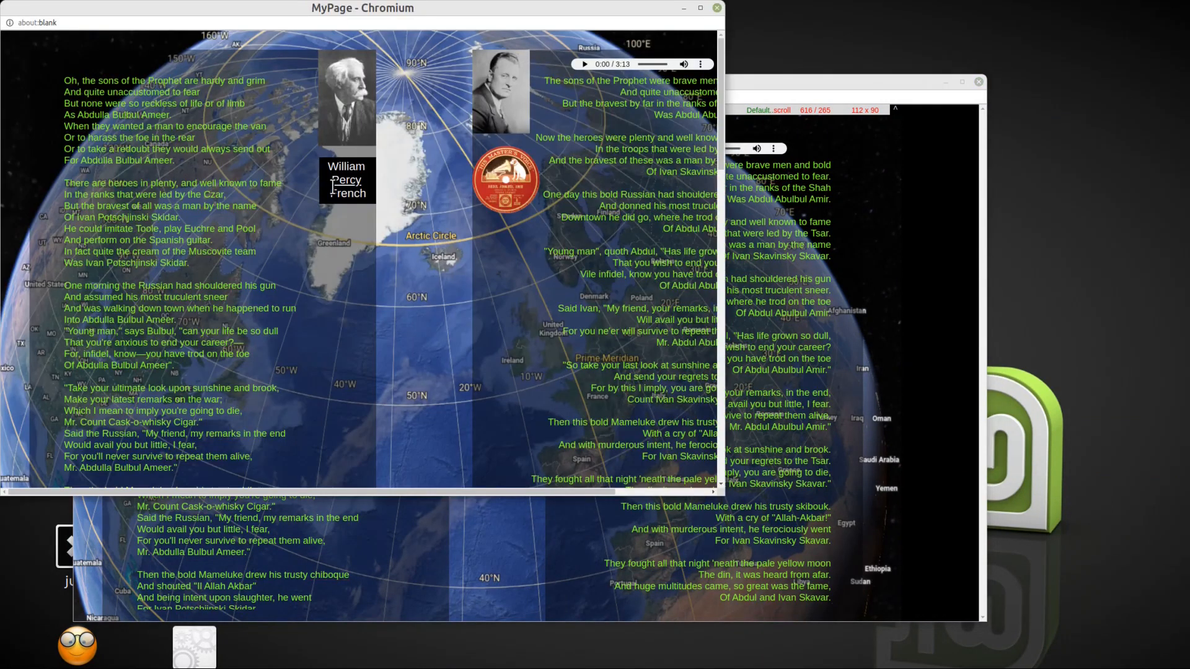
click(347, 184)
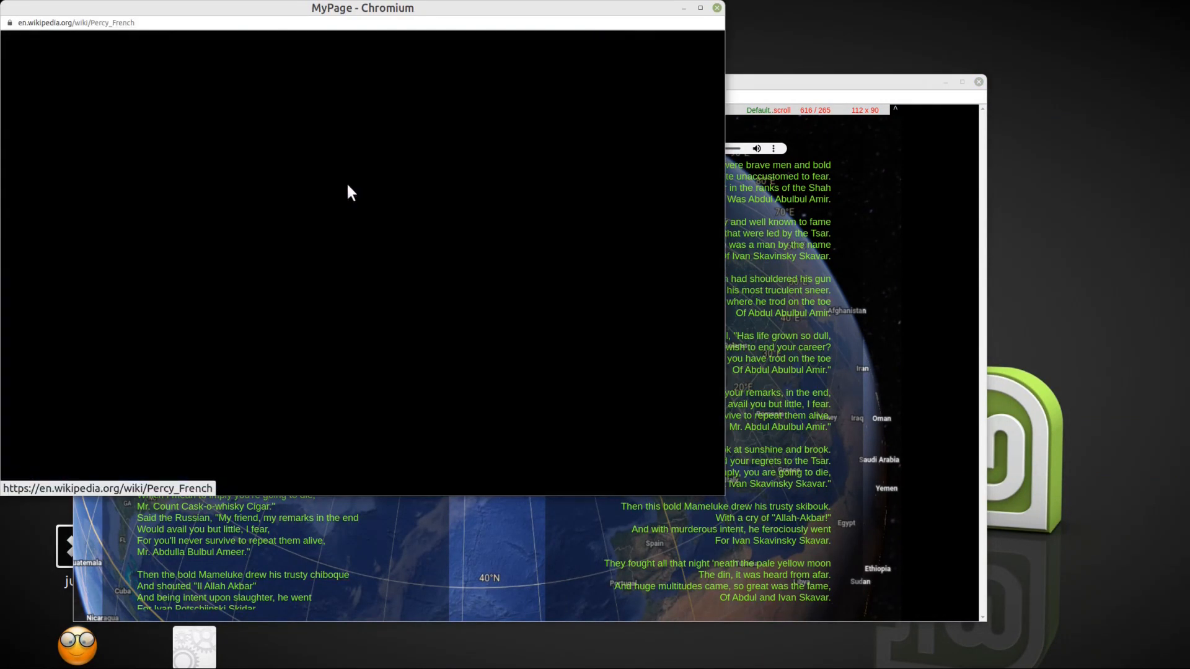
click(718, 10)
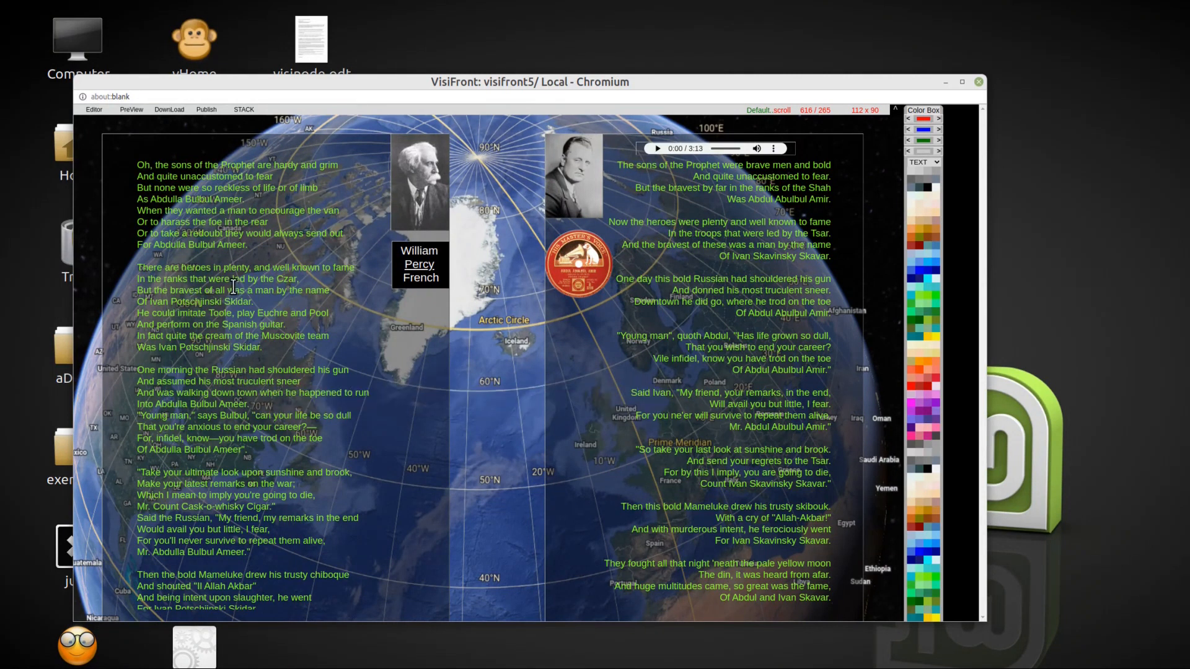
Hyperlink the words "heroes in plenty" in the first poem's second stanza to the Percy French Wikipedia page
click(182, 267)
drag(182, 267, 251, 271)
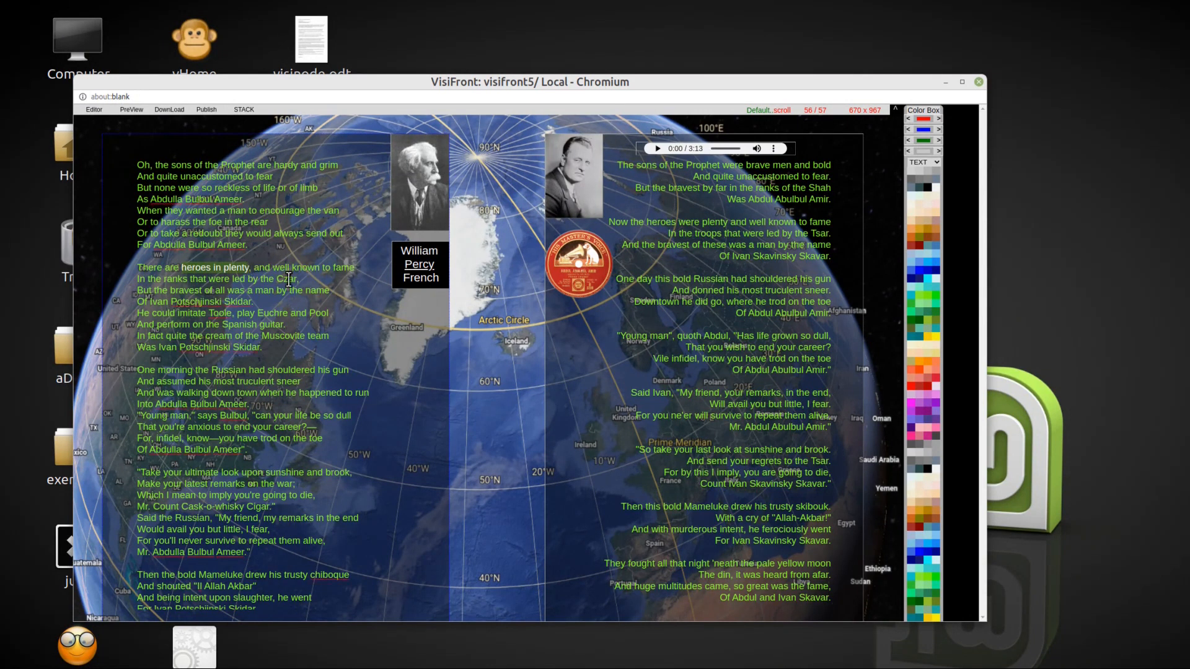
right_click(213, 267)
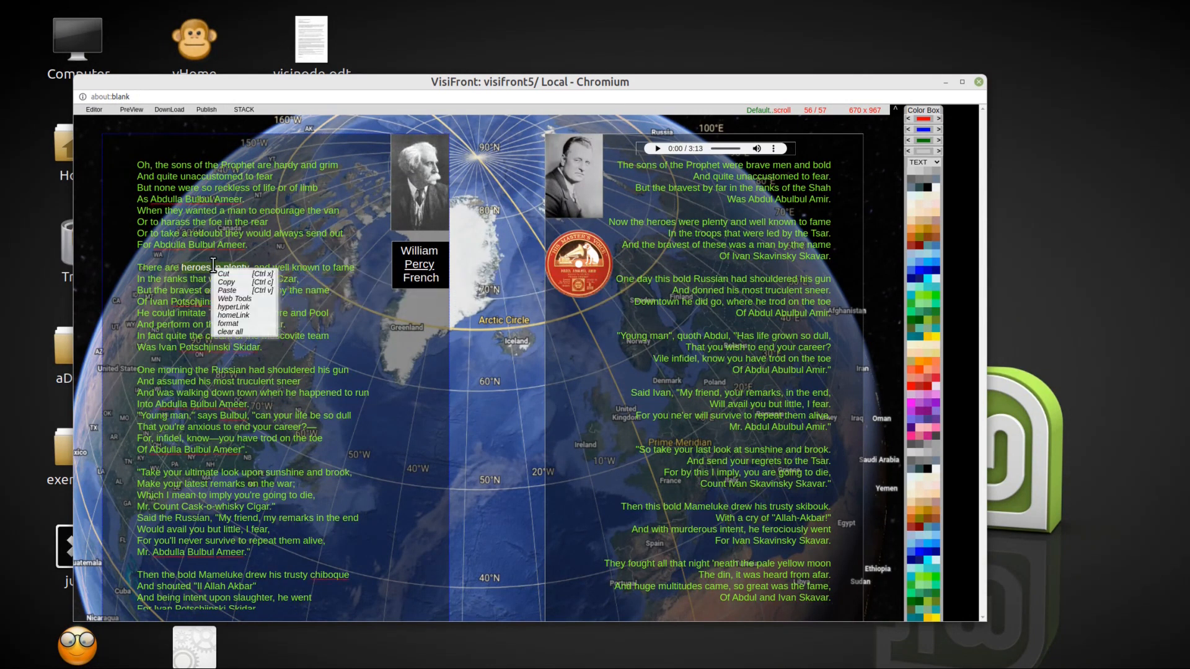
click(255, 307)
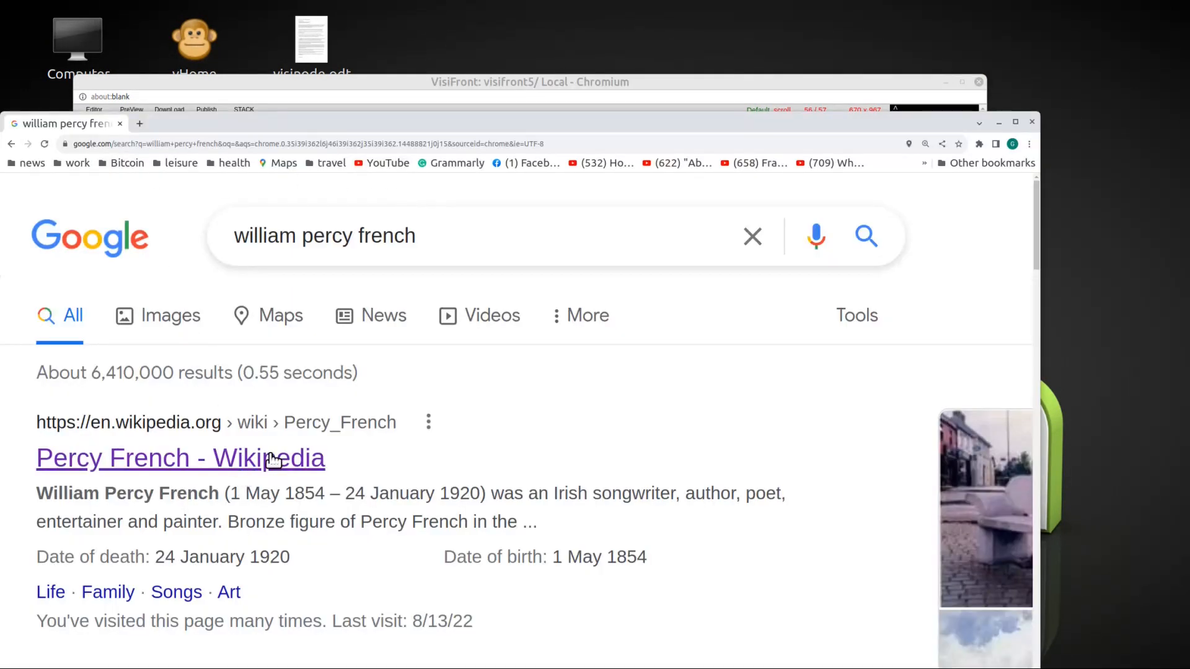
drag(456, 120, 697, 142)
click(481, 487)
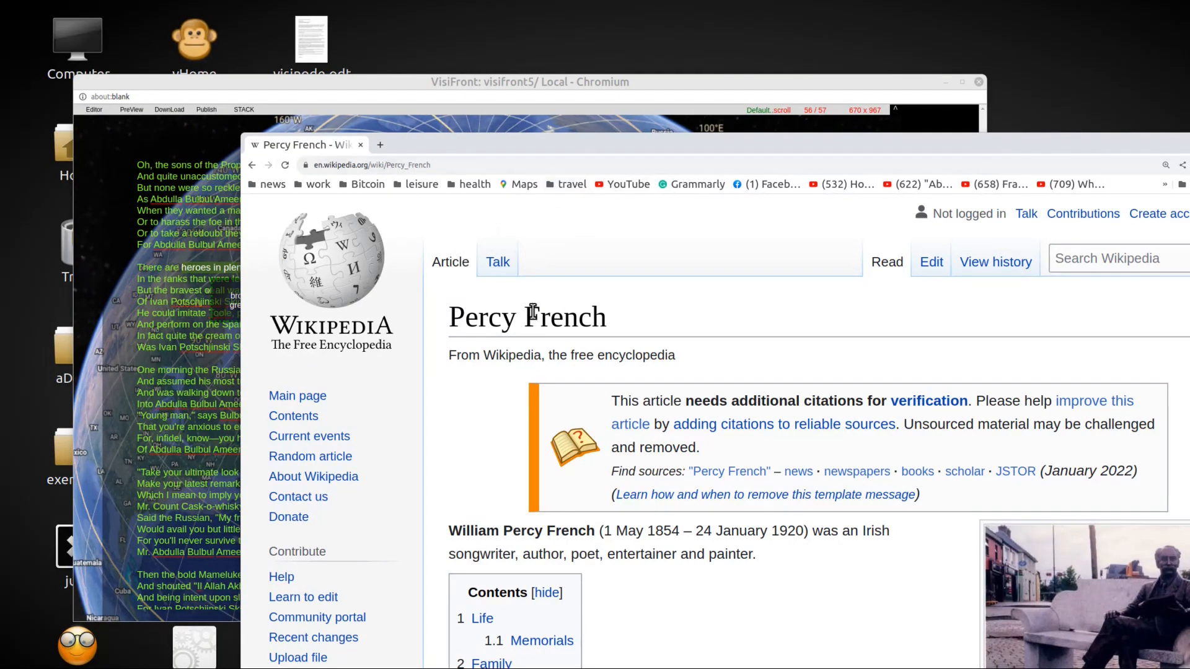
drag(425, 155, 297, 298)
click(480, 166)
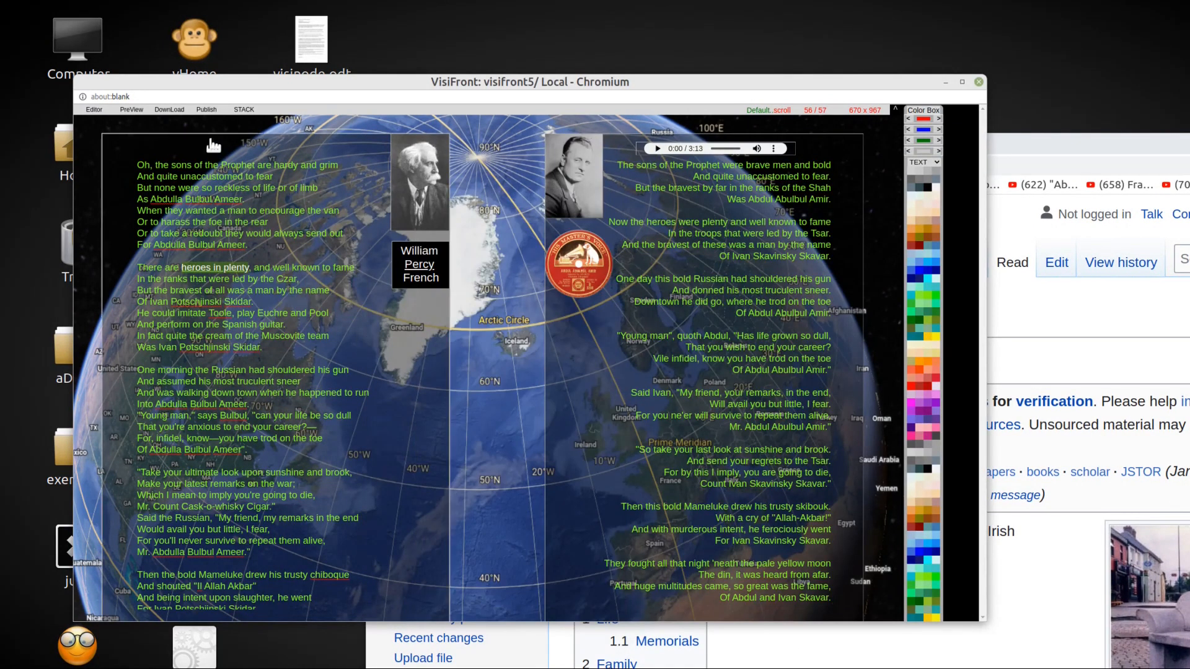
Preview the page, test the "heroes in plenty" hyperlink, and close the preview
click(133, 110)
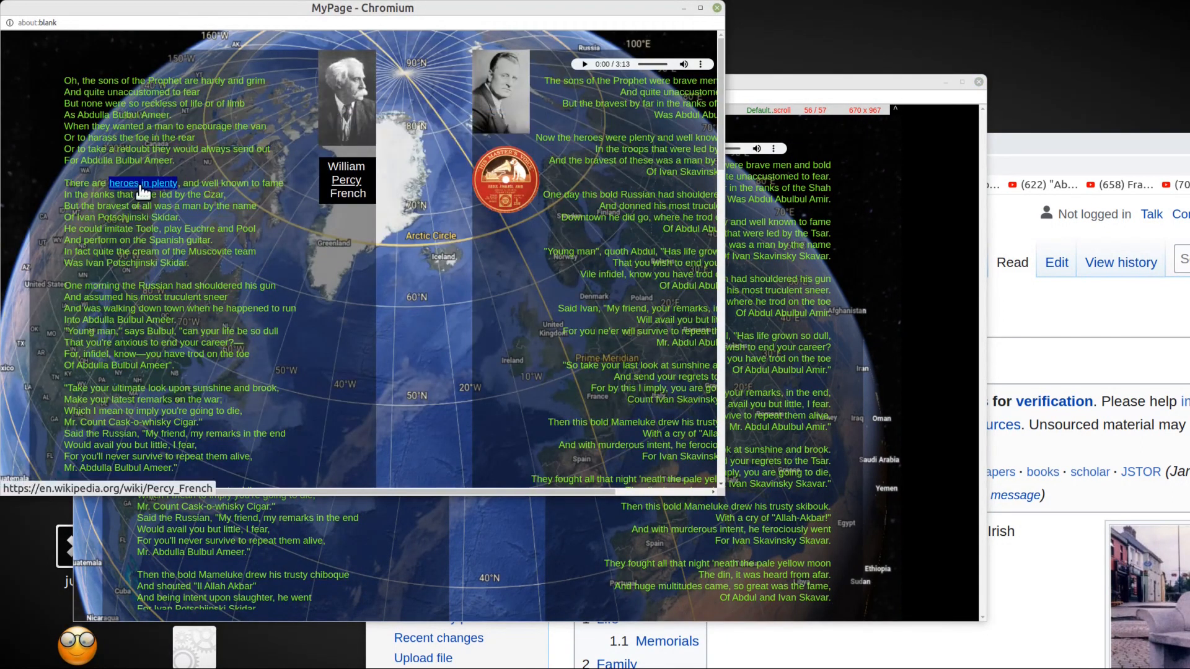
click(141, 186)
click(716, 8)
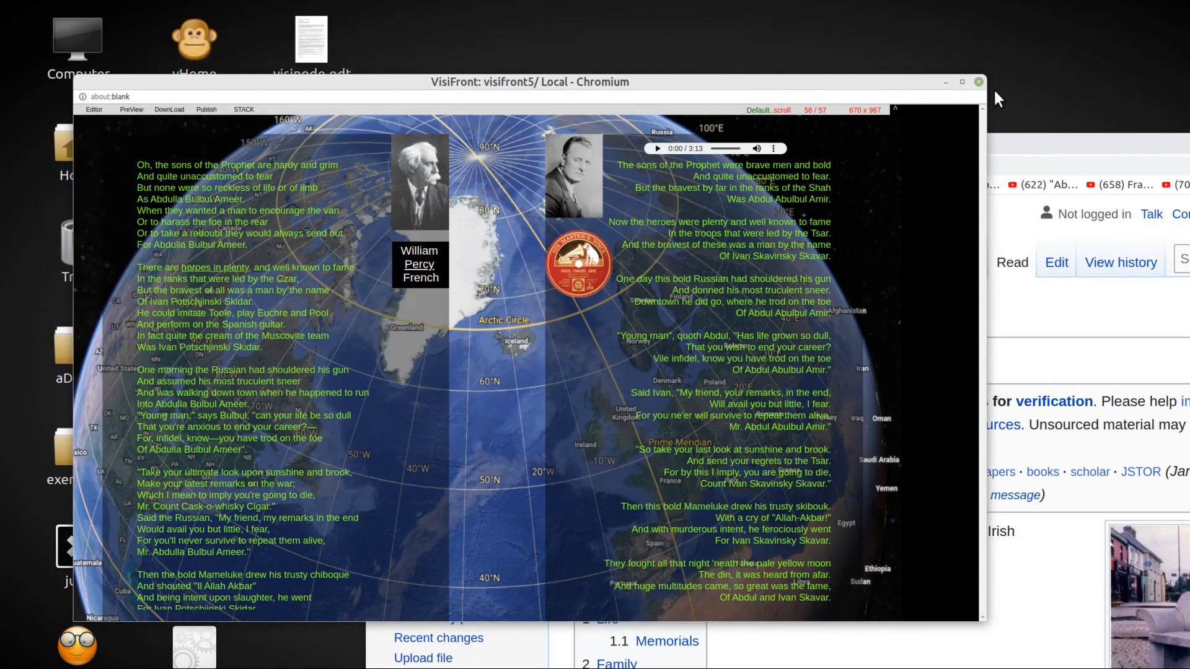
click(1189, 143)
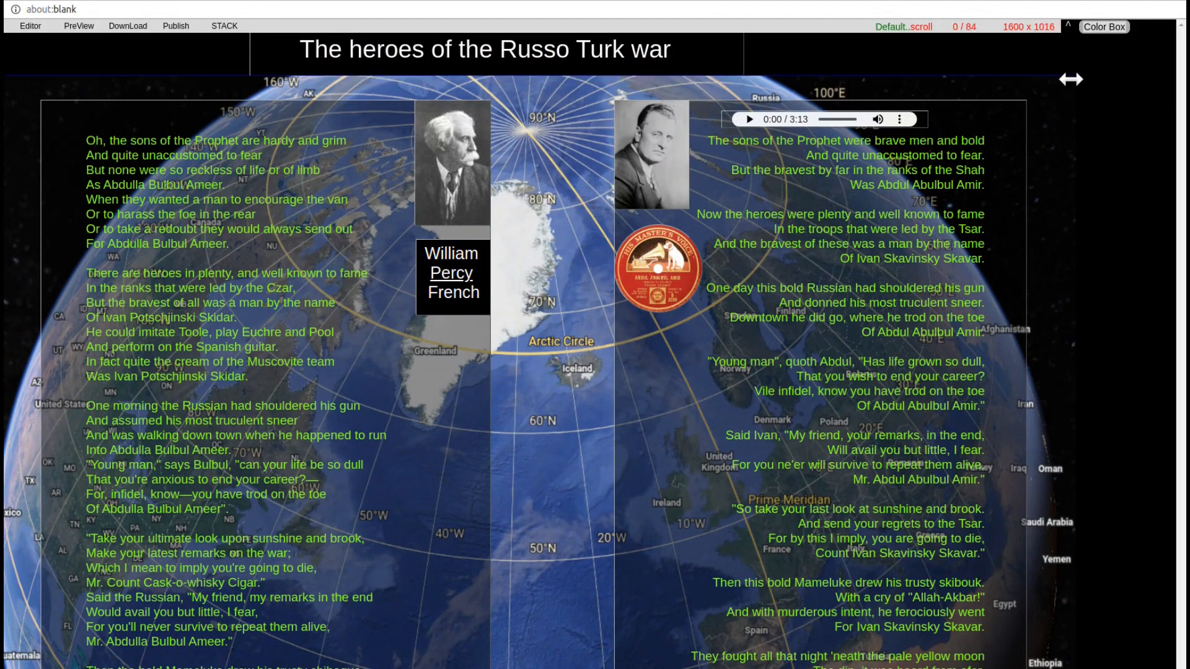
Shrink the globe frame to 512 x 325, and move the title frame below it at a size of 368 x 37
drag(1071, 78, 349, 100)
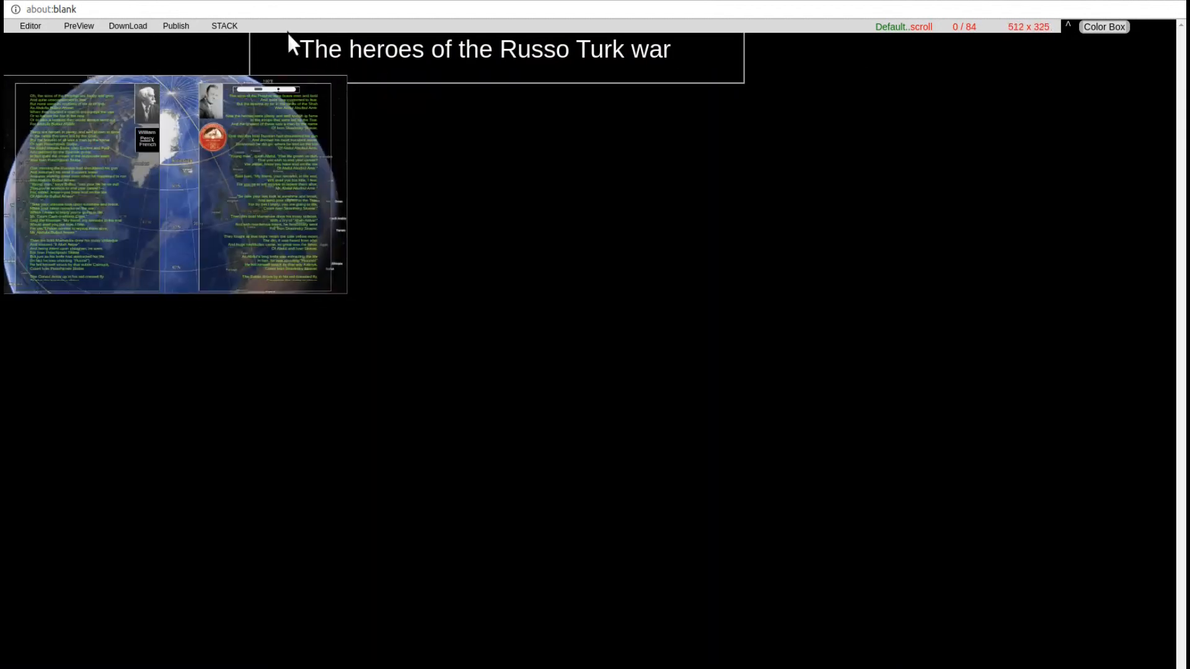
drag(265, 49, 80, 398)
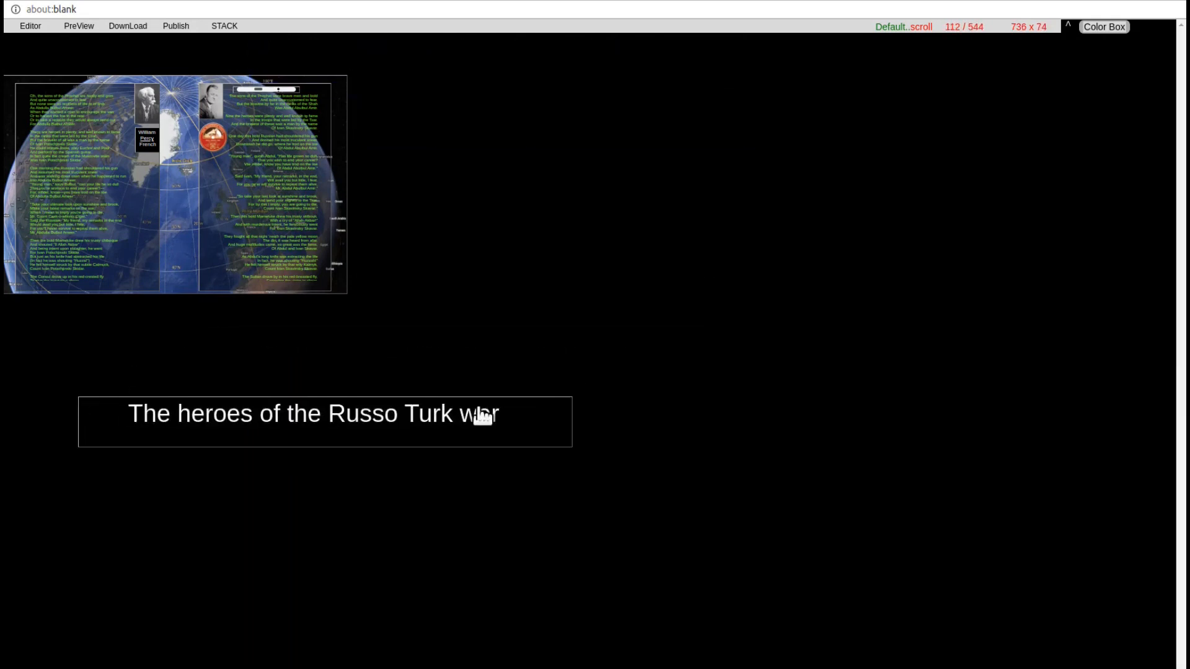
drag(571, 398, 325, 411)
Set the title frame's base color to black and the page's base color to white
right_click(303, 414)
click(338, 403)
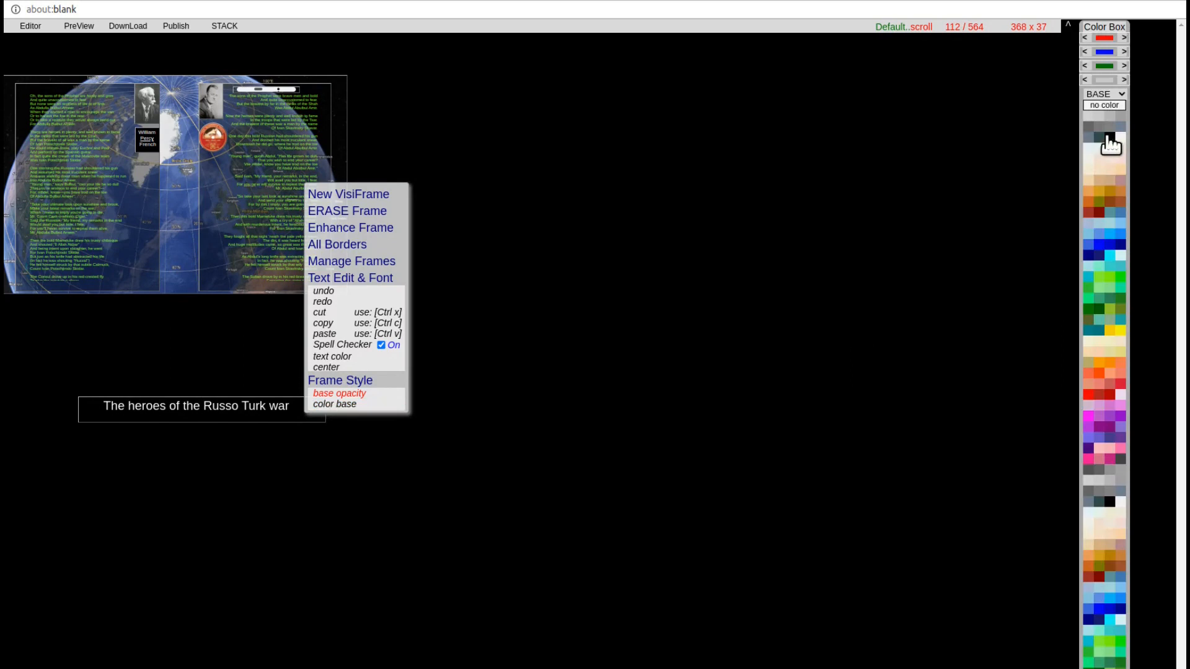
right_click(860, 212)
click(1115, 136)
Add a 432 x 353 frame with black text "The heroes were many and well known to fame in the troops that were lead by the Tsar."
right_click(533, 212)
click(564, 234)
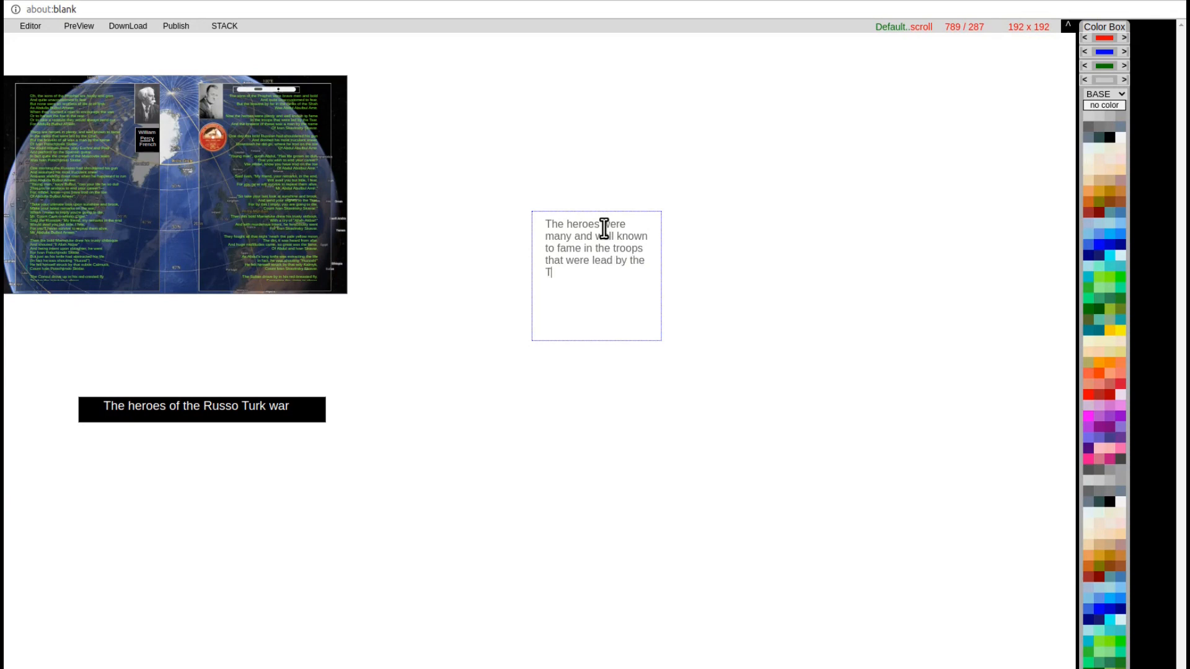
right_click(631, 282)
click(592, 455)
click(1111, 126)
drag(660, 339, 823, 449)
Give the new text frame solid borders on all sides with a thickness of 3 px
right_click(636, 407)
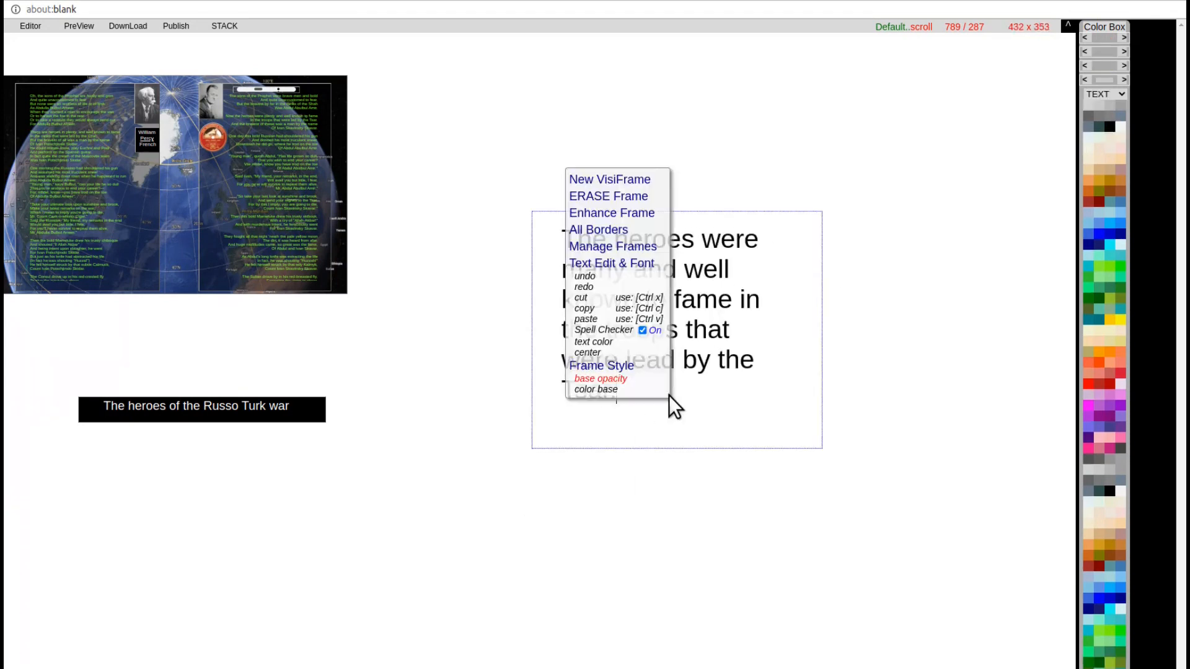
click(614, 231)
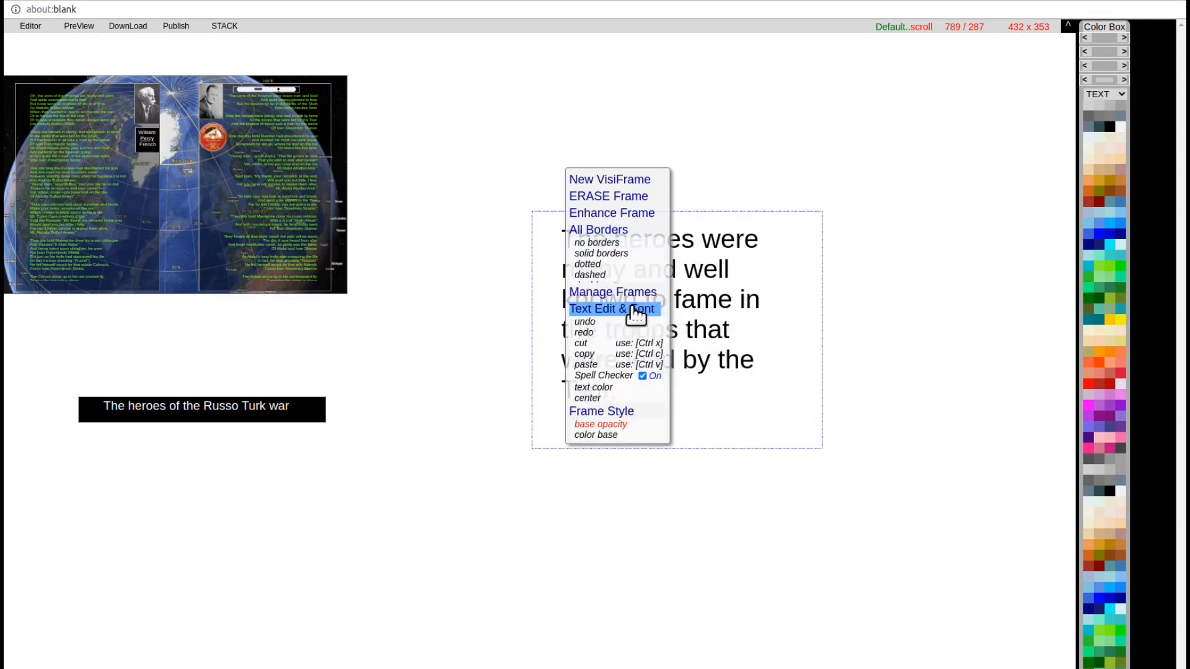
click(609, 254)
scroll(707, 372, down, 2)
scroll(711, 369, up, 6)
scroll(711, 369, down, 2)
scroll(709, 370, down, 2)
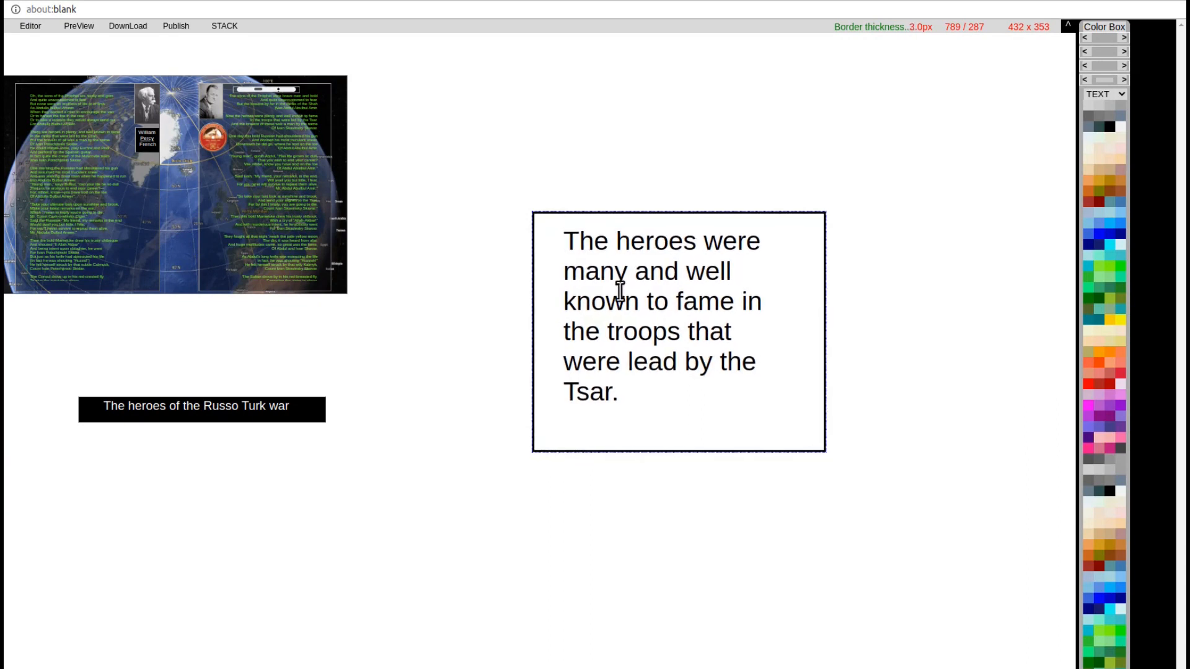
Round the text frame's top-left and bottom-right corners to a radius of 32 px
click(540, 227)
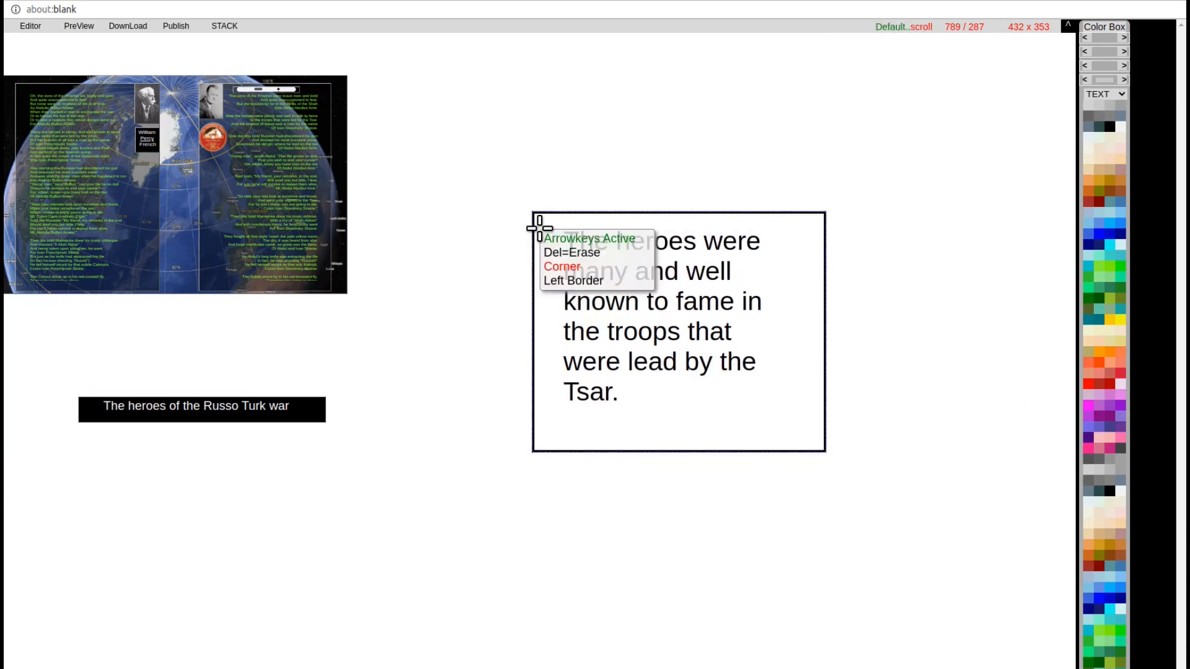
click(576, 267)
scroll(536, 222, up, 3)
scroll(535, 222, up, 1)
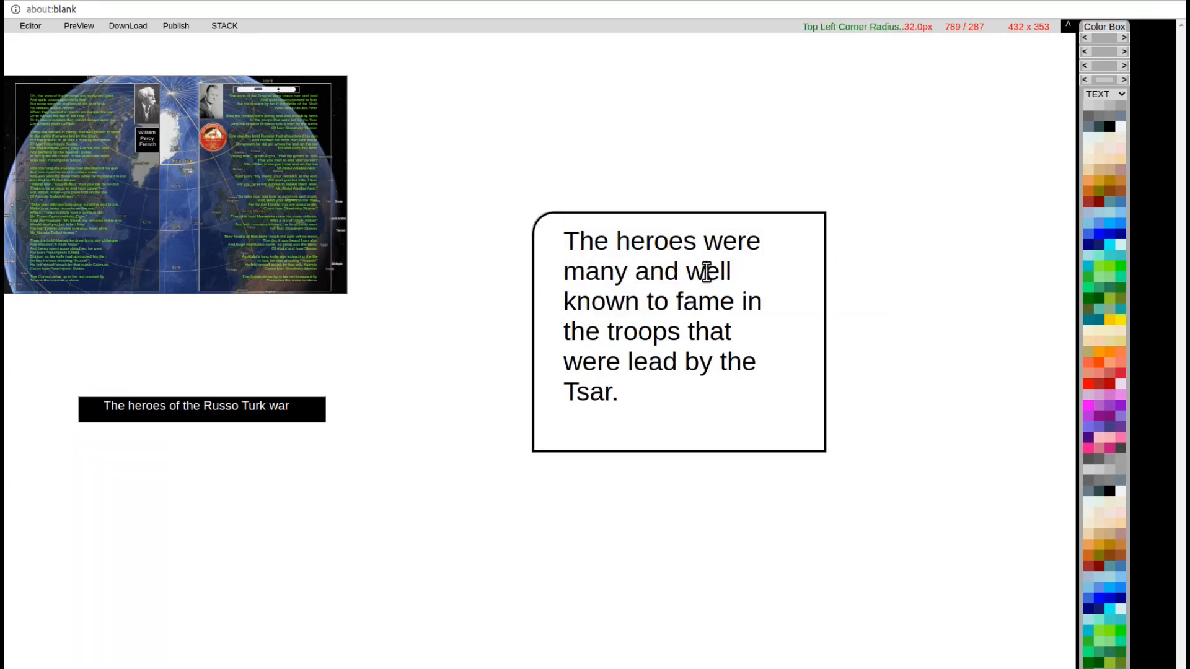
click(815, 446)
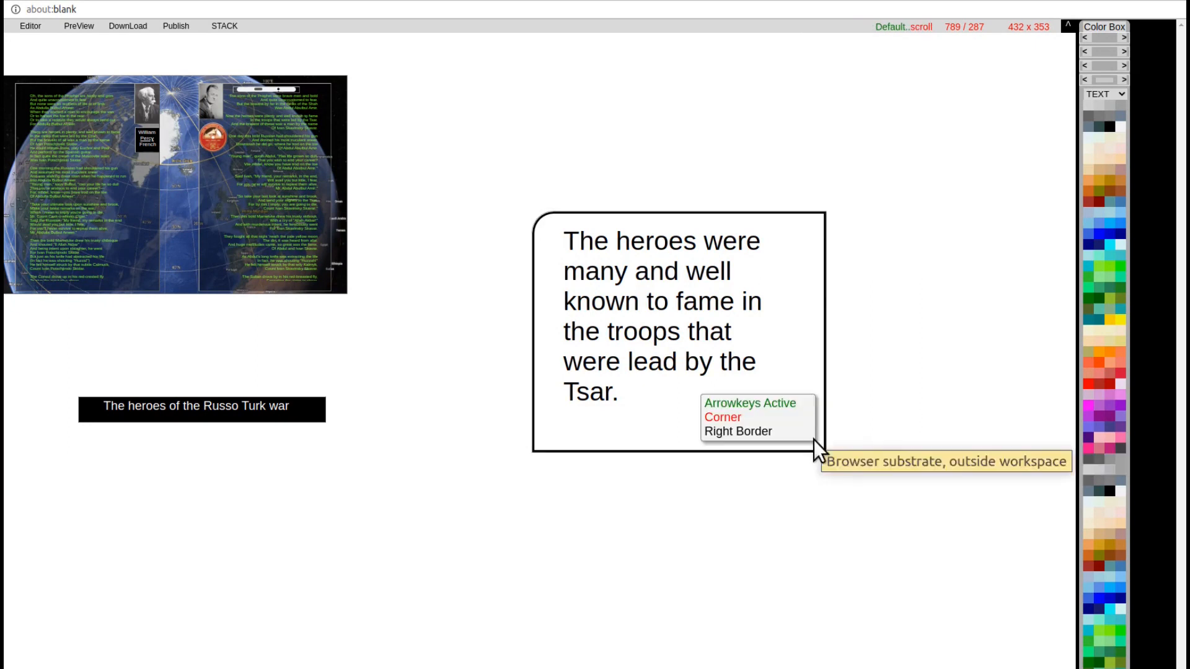
click(777, 419)
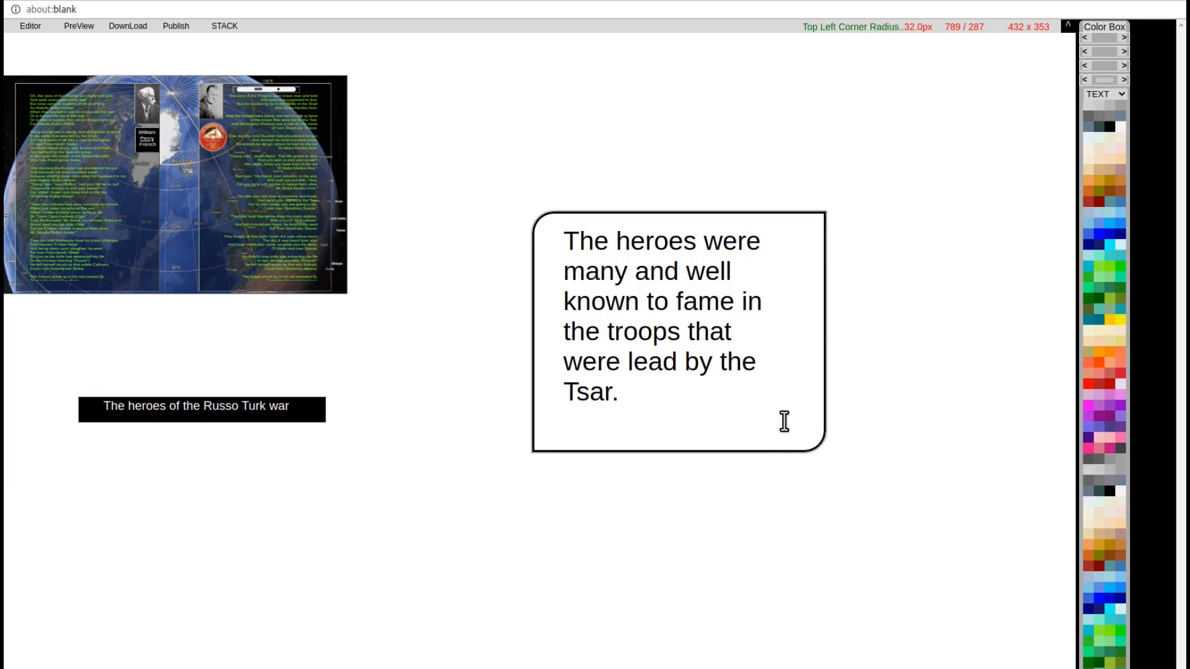
Try a dotted style on the text frame's top edge, and shrink the frame to 272 x 223
click(825, 283)
click(741, 266)
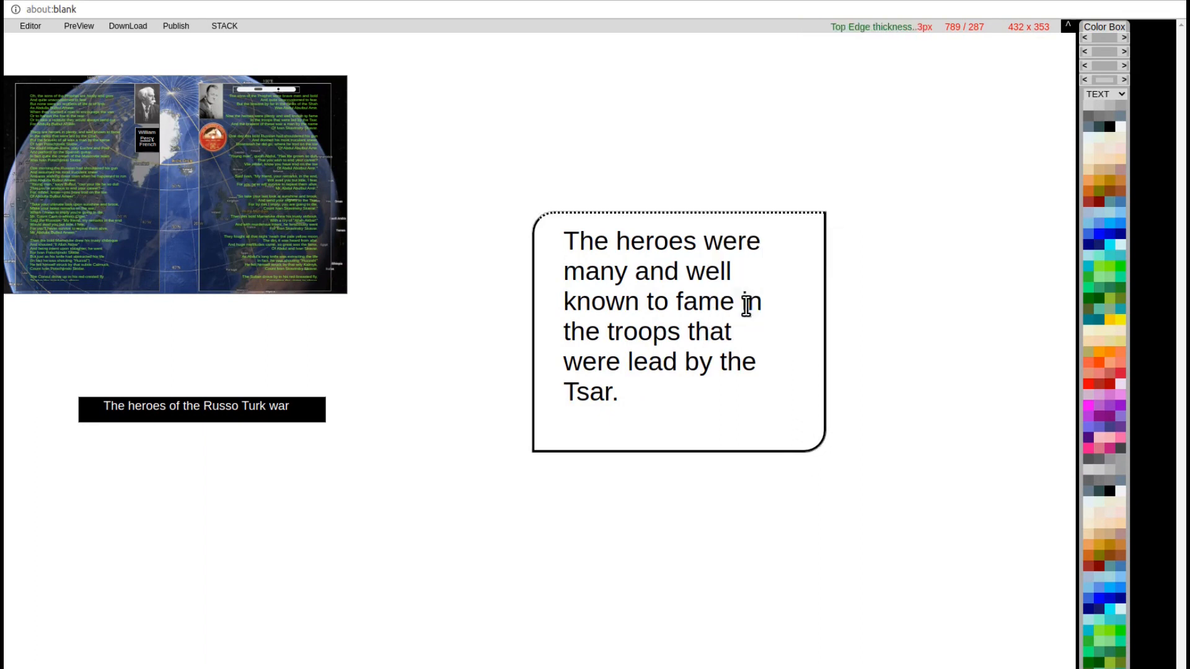
click(589, 451)
click(558, 434)
click(577, 479)
drag(825, 232, 716, 222)
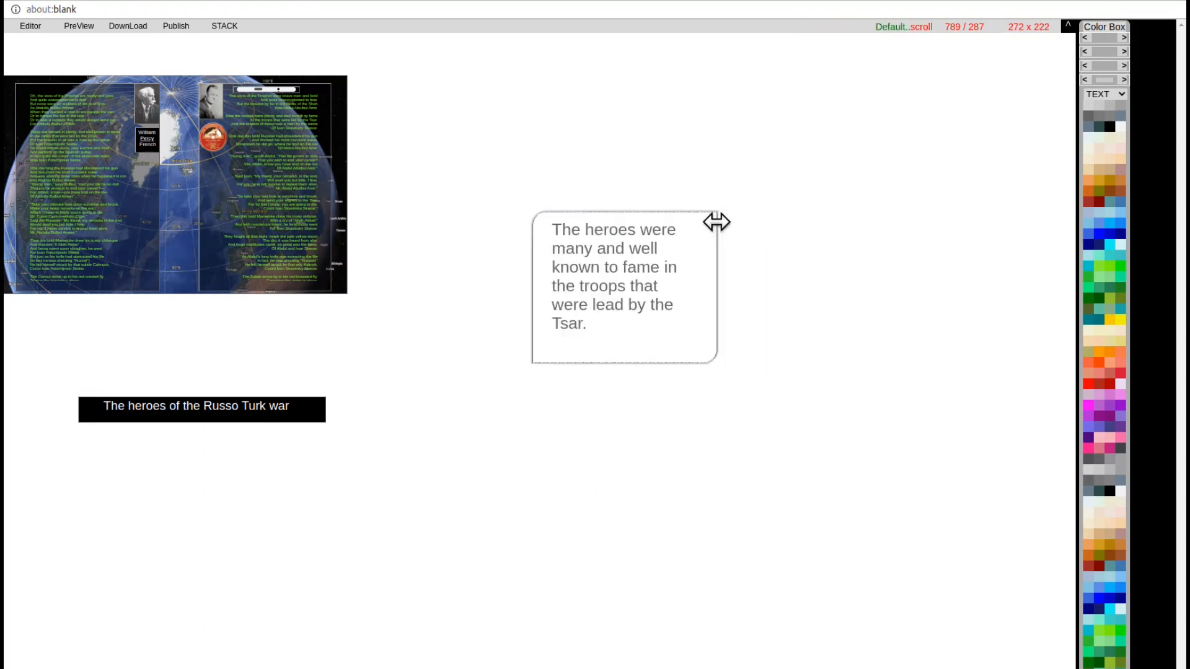
Clone the text frame downward and move the copy slightly lower to leave a gap
right_click(604, 263)
mouse_move(551, 347)
scroll(557, 392, down, 2)
scroll(558, 392, down, 2)
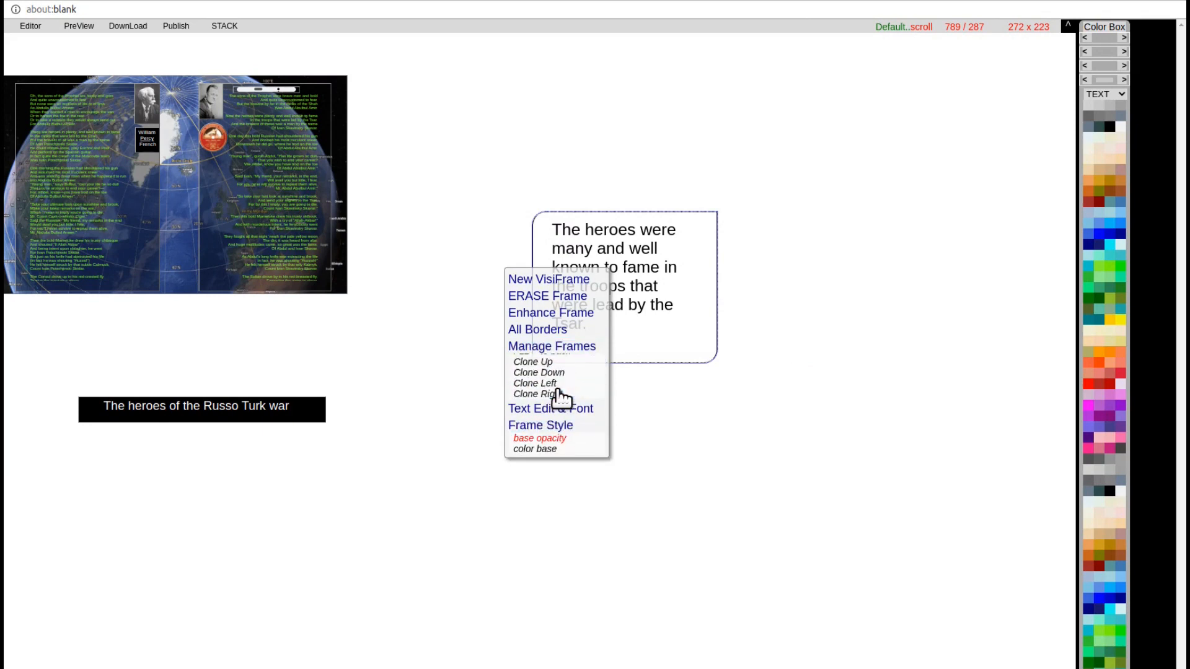
click(529, 372)
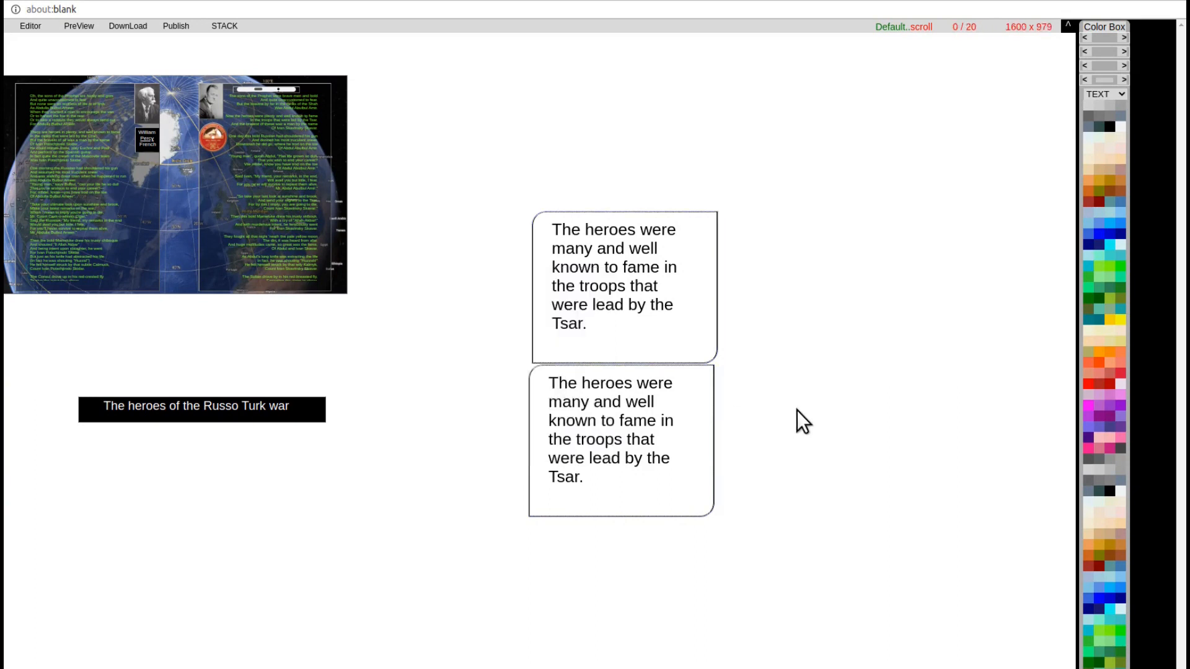
drag(534, 390, 533, 407)
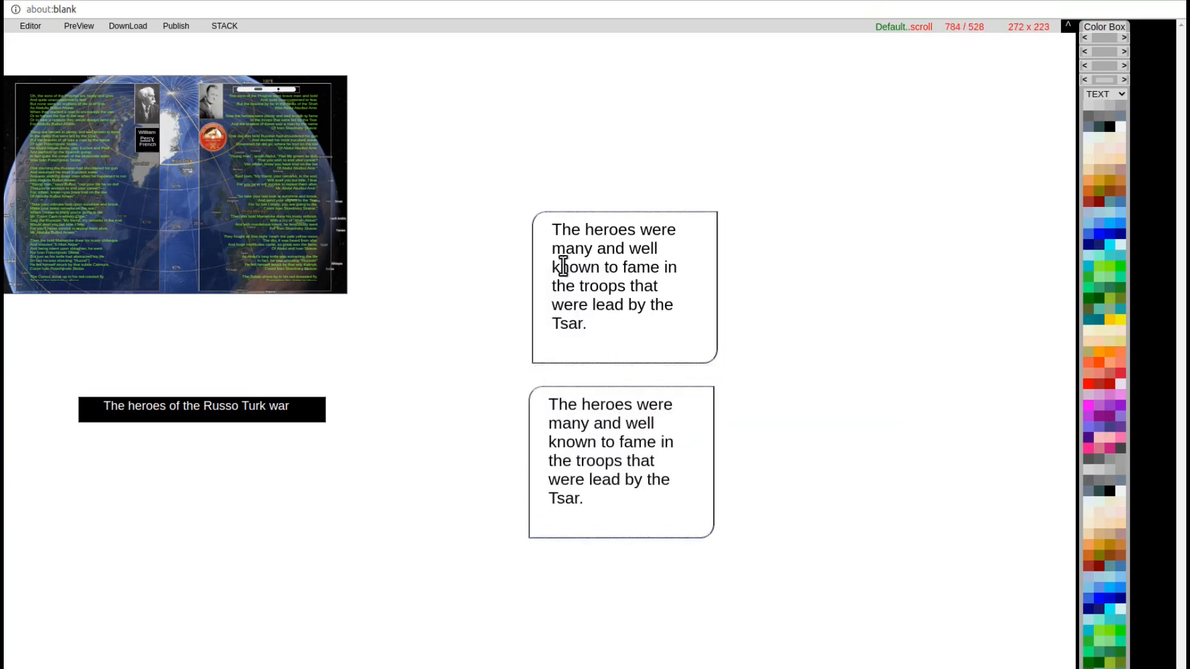
Clone the original text frame twice to the right, and clone the adjacent copy twice downward
click(538, 233)
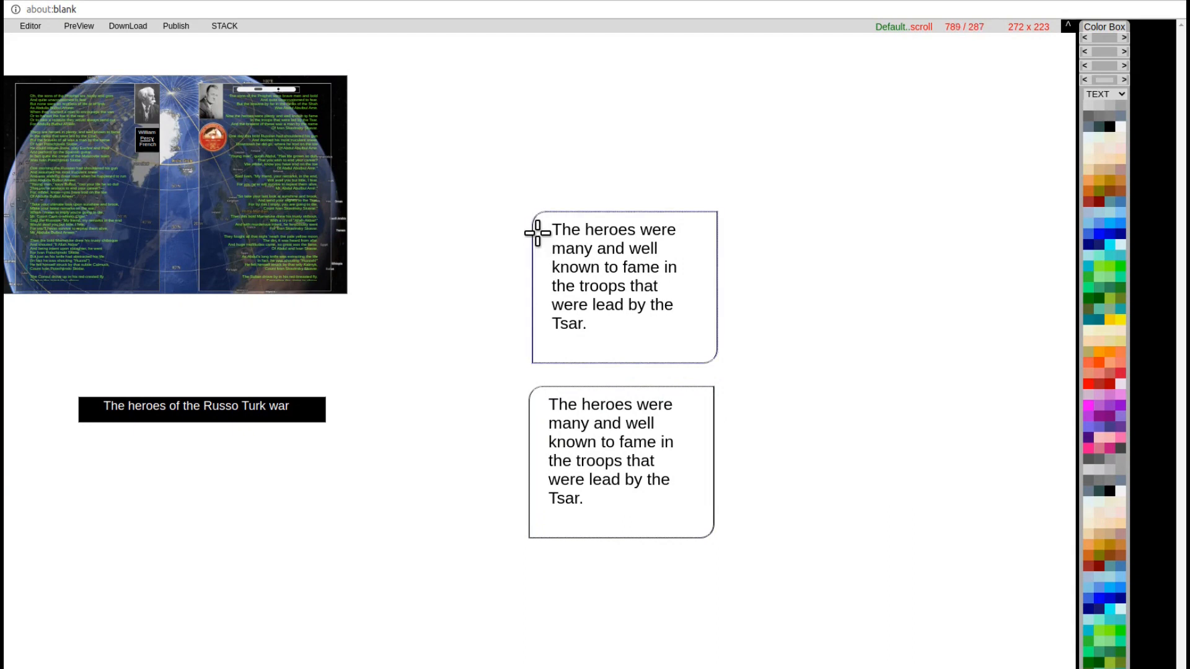
click(538, 233)
click(537, 235)
click(726, 217)
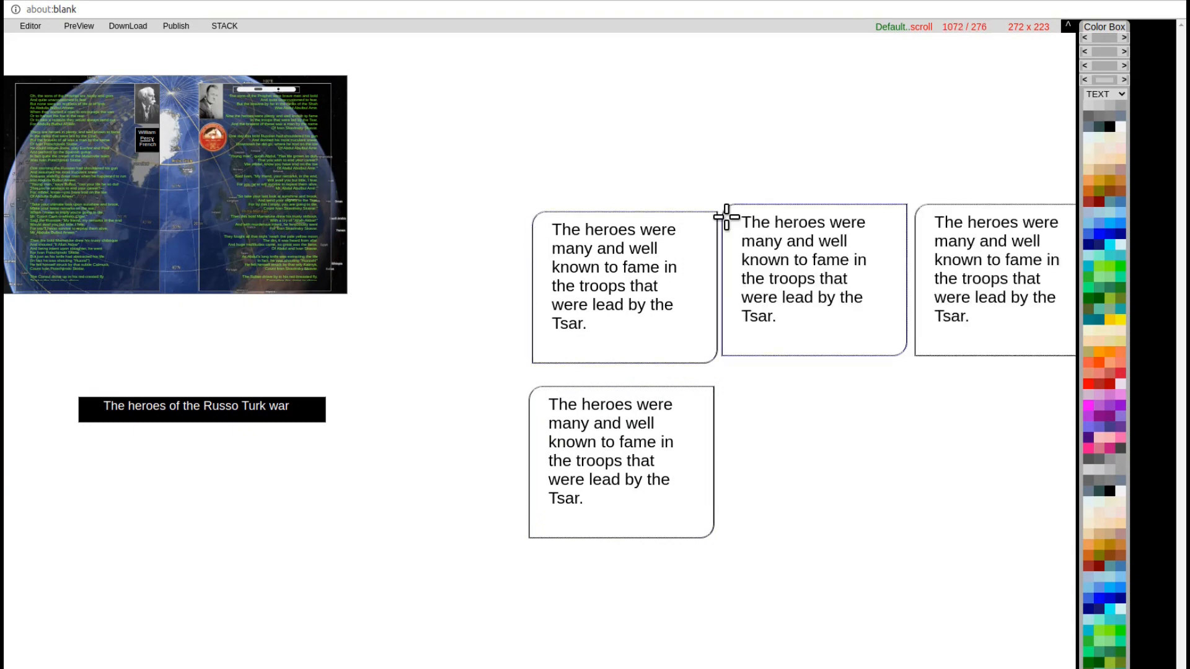
click(726, 217)
click(726, 218)
Erase all the cloned text frames beside and below the original one
right_click(798, 265)
click(731, 292)
click(701, 117)
right_click(935, 276)
click(872, 297)
click(701, 121)
right_click(832, 400)
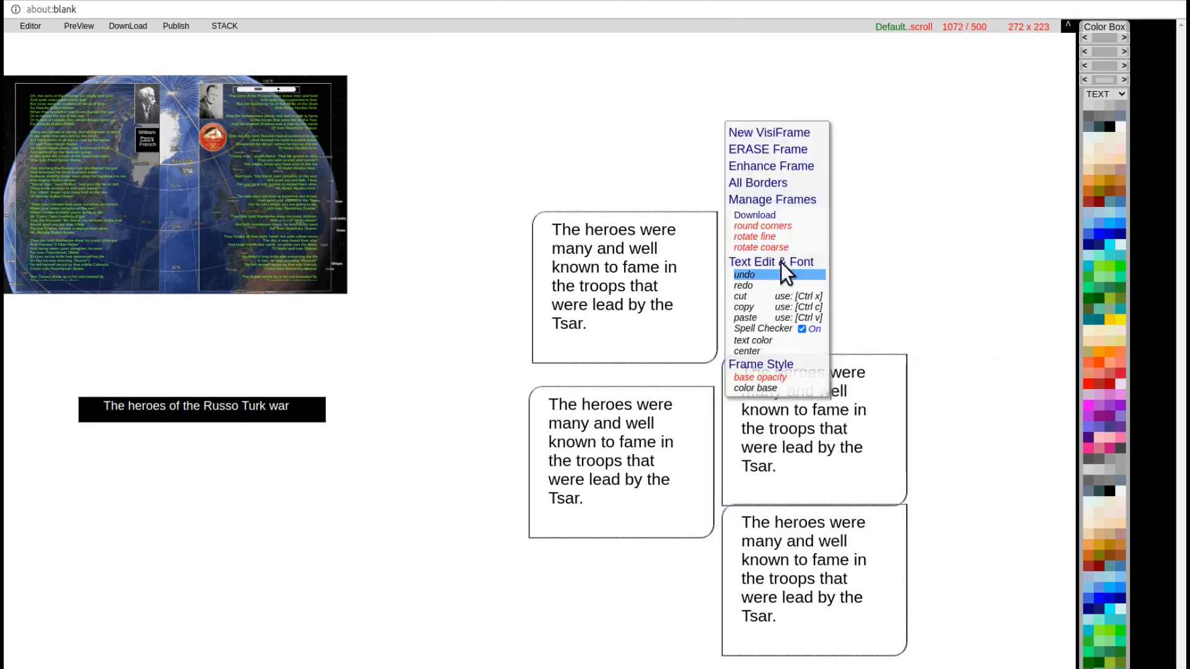
click(772, 150)
click(695, 123)
right_click(797, 546)
click(744, 299)
click(700, 120)
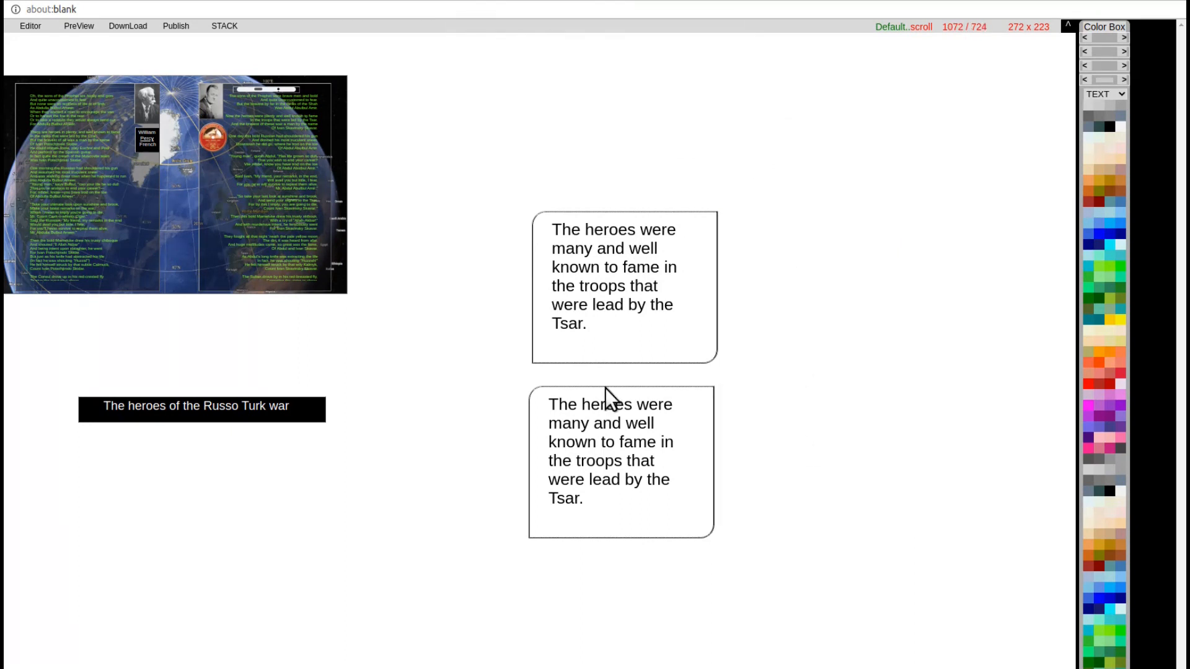
right_click(606, 398)
click(557, 175)
click(700, 119)
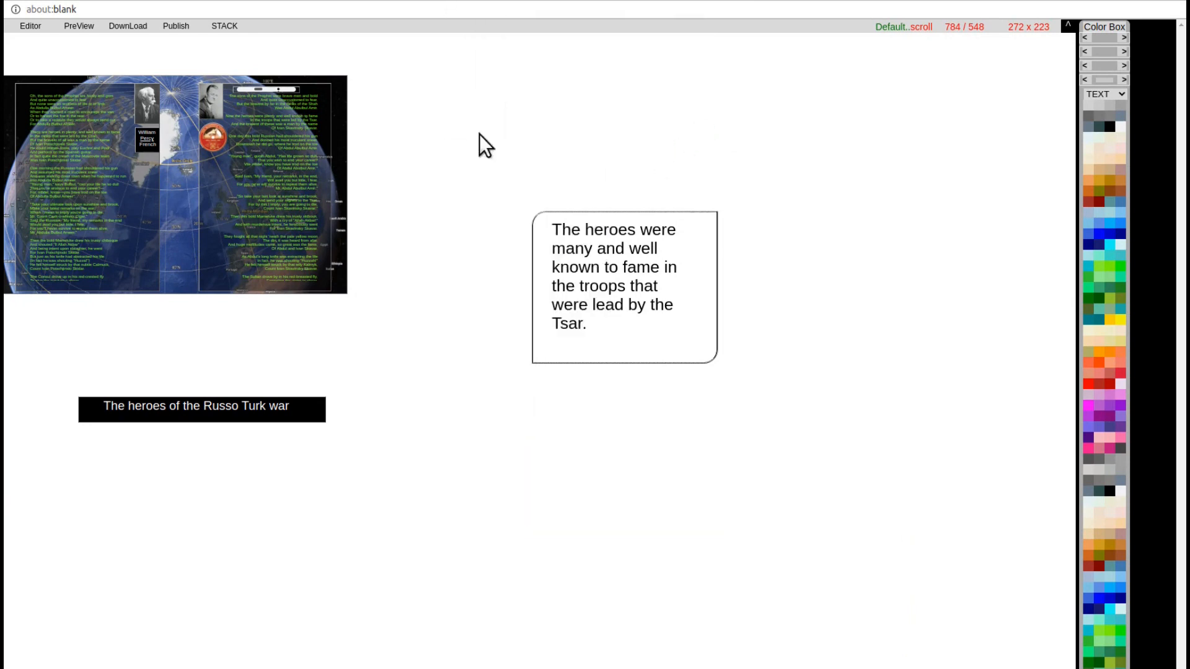
Clone the second poem's portrait and place the copy on the blank page area beside the text frame, enlarged to 365 x 530
right_click(212, 99)
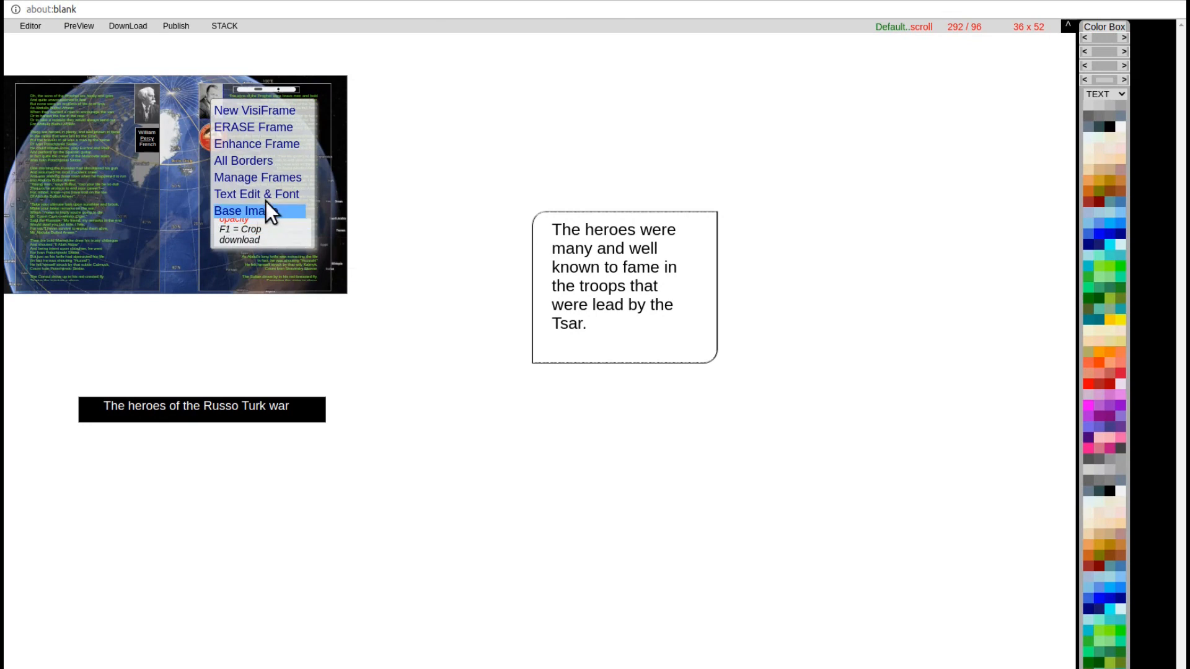
click(263, 176)
scroll(264, 196, down, 3)
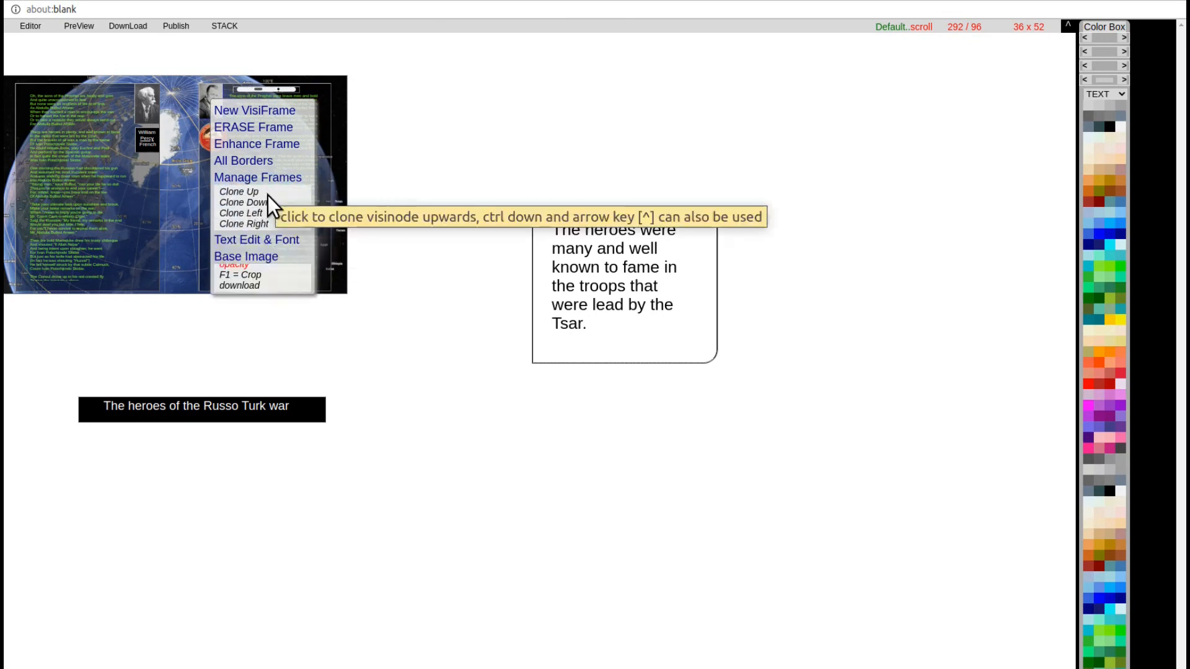
click(241, 224)
click(419, 95)
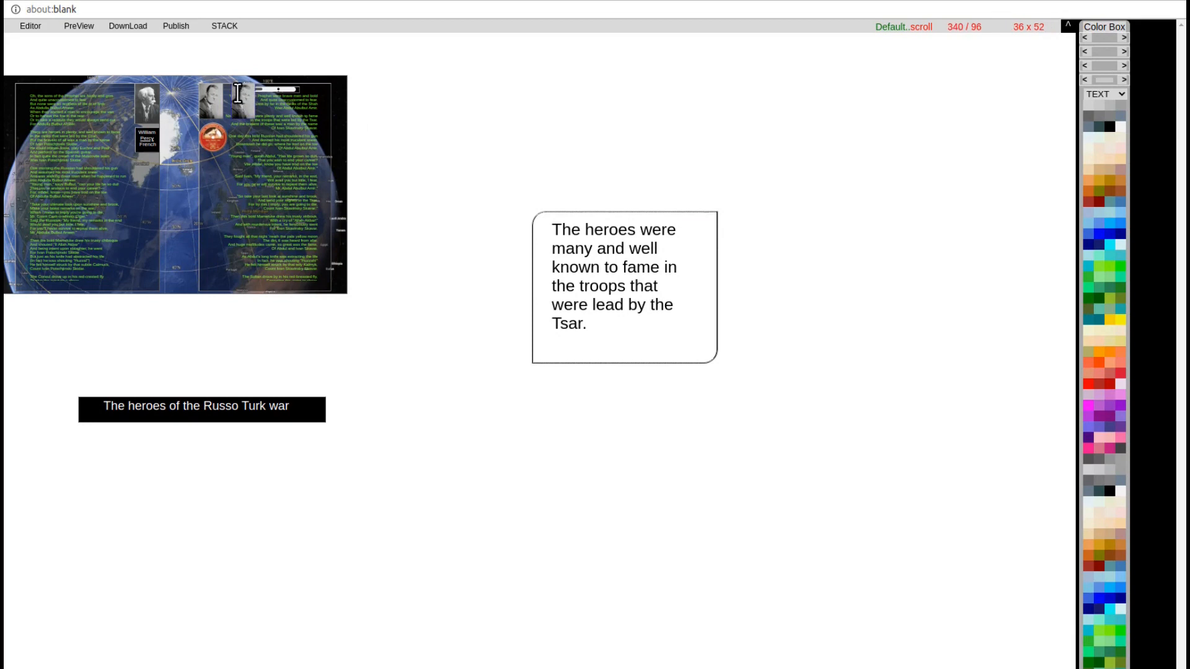
mouse_move(243, 100)
mouse_down()
mouse_move(533, 133)
mouse_move(818, 141)
mouse_up()
drag(590, 133, 775, 102)
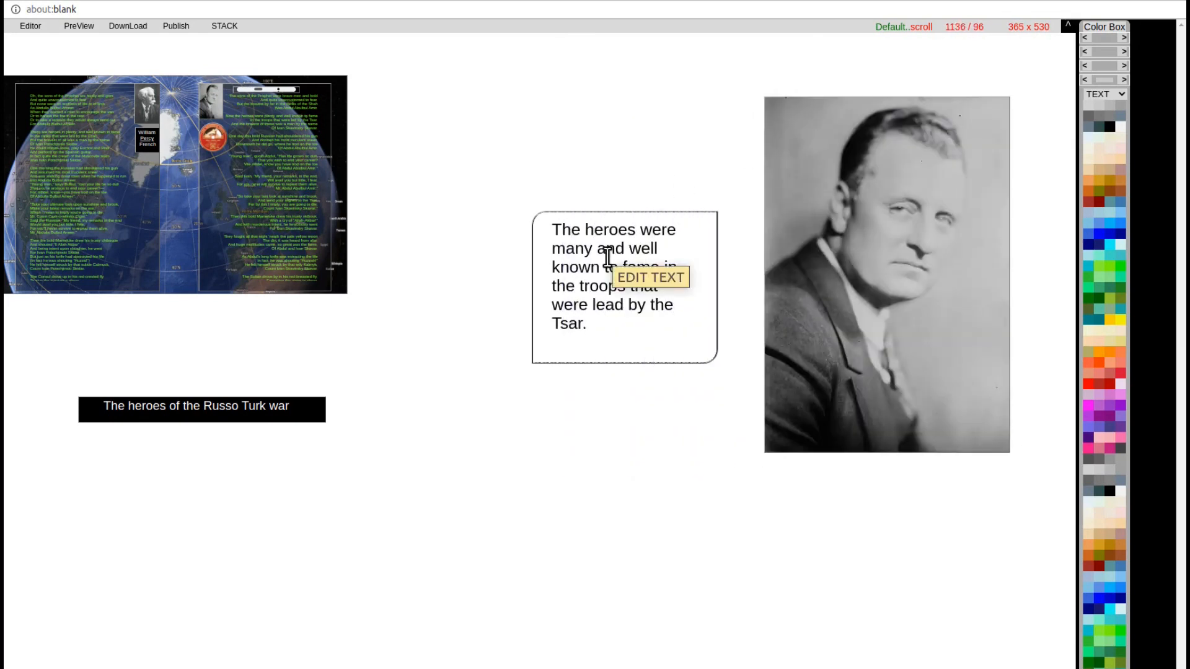
Move the "The heroes were many" text frame onto the enlarged portrait
click(542, 232)
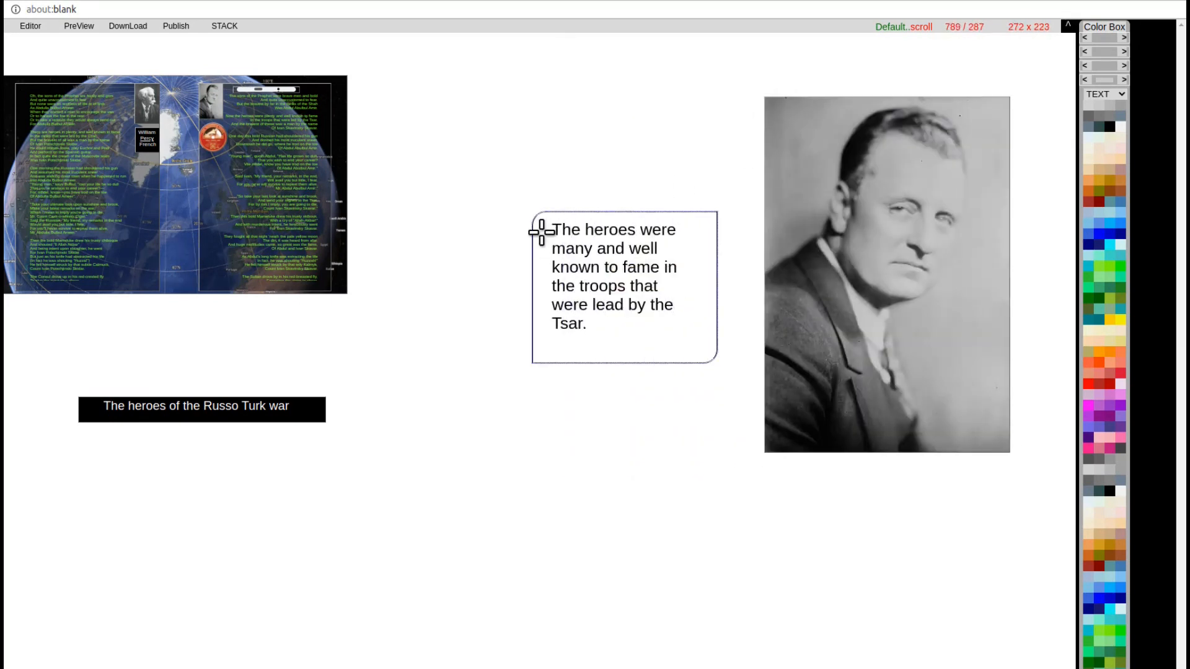
drag(543, 235, 812, 178)
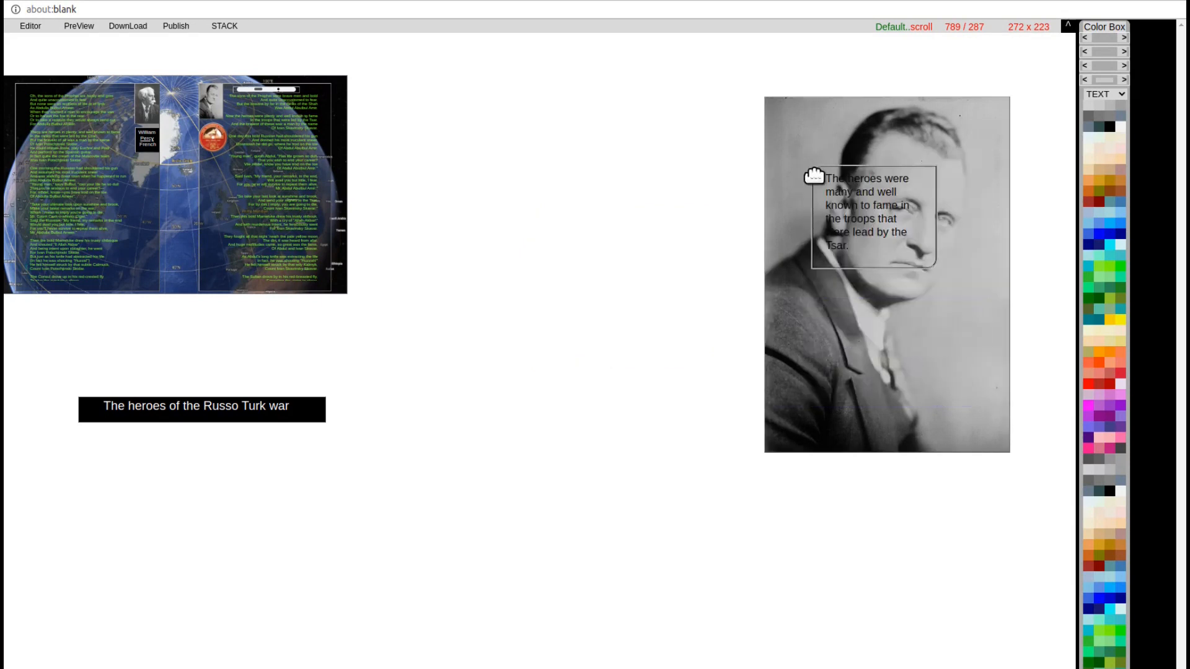
Enlarge the heroes text frame to 240 x 195 on the portrait's lower half and move the portrait toward the page's center
drag(933, 176, 968, 198)
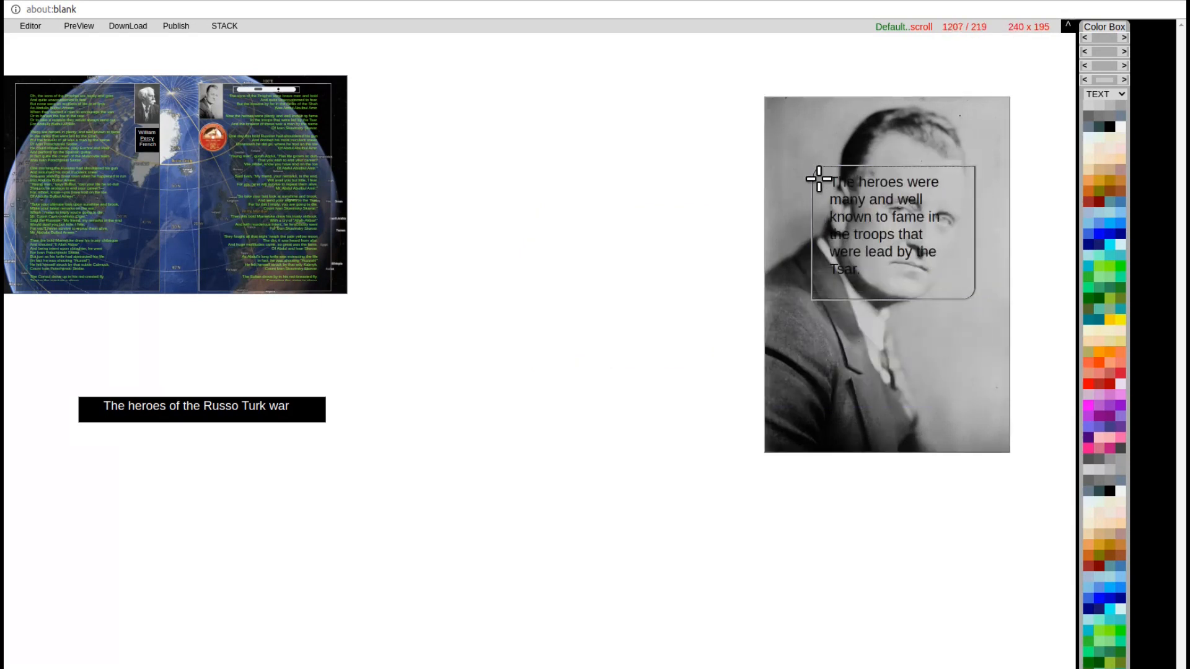
drag(820, 178, 856, 304)
drag(760, 114, 540, 119)
key(Escape)
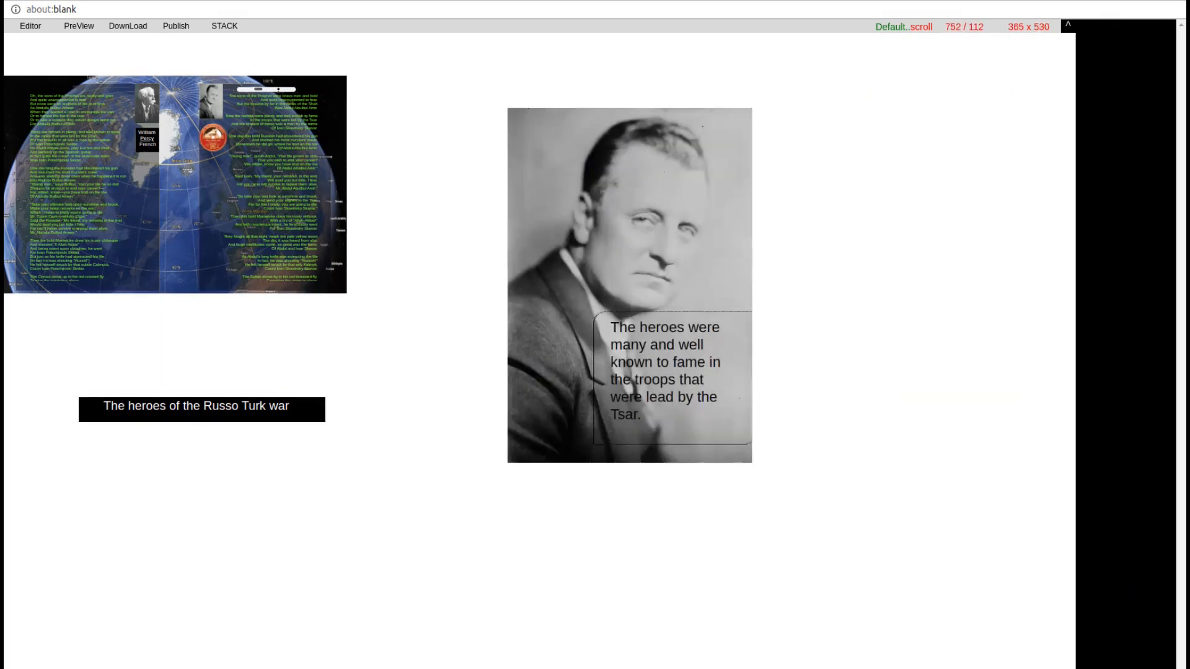
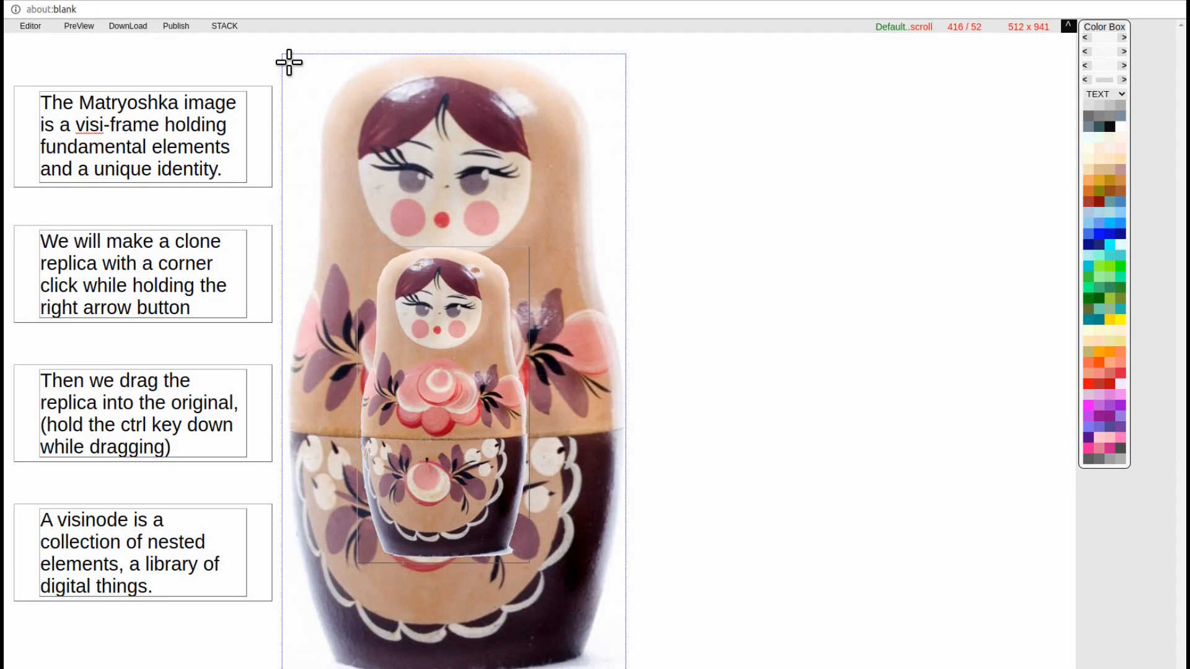
Clone the Matryoshka doll frame to the right and nest the copy, scaled down, inside the innermost doll of the original
click(289, 65)
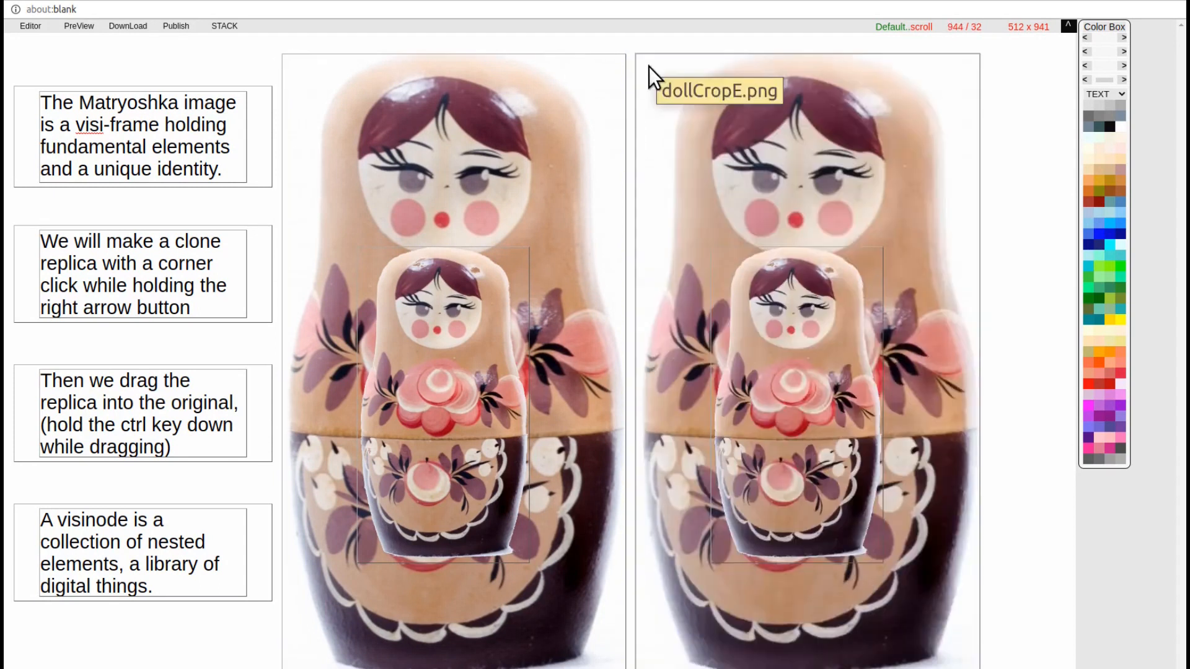
mouse_move(773, 230)
mouse_down()
mouse_move(457, 398)
mouse_move(448, 417)
mouse_move(406, 264)
mouse_move(412, 365)
mouse_move(407, 354)
mouse_up()
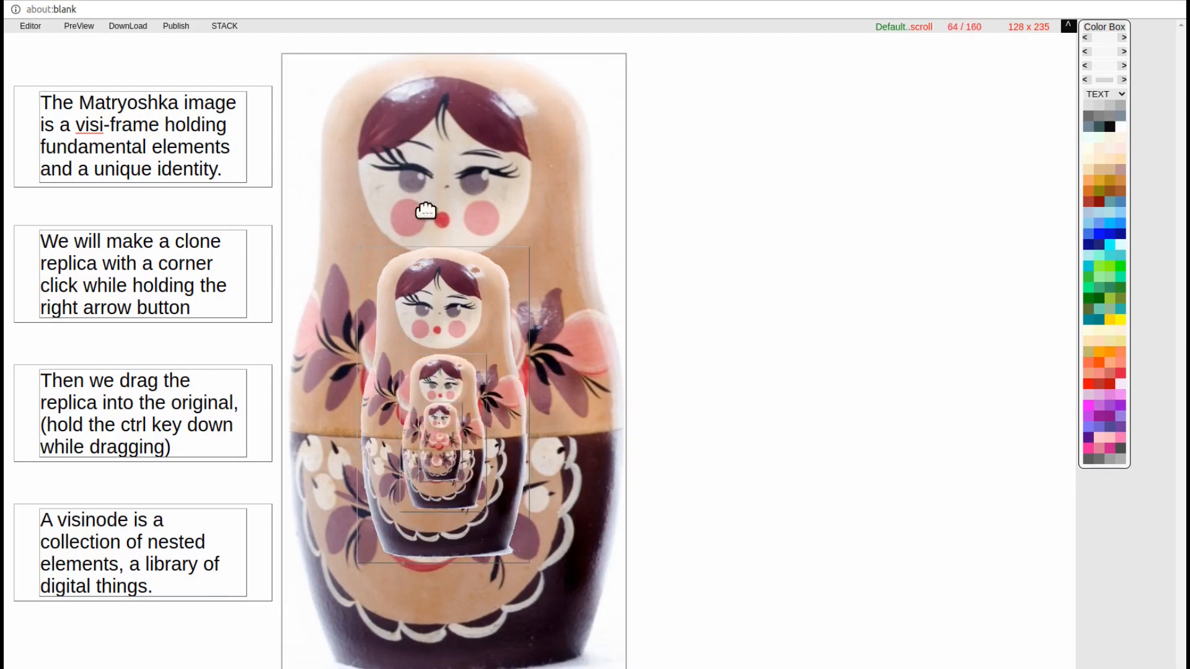
mouse_move(292, 62)
mouse_down()
mouse_move(515, 54)
mouse_move(288, 59)
mouse_move(314, 74)
mouse_up()
click(311, 62)
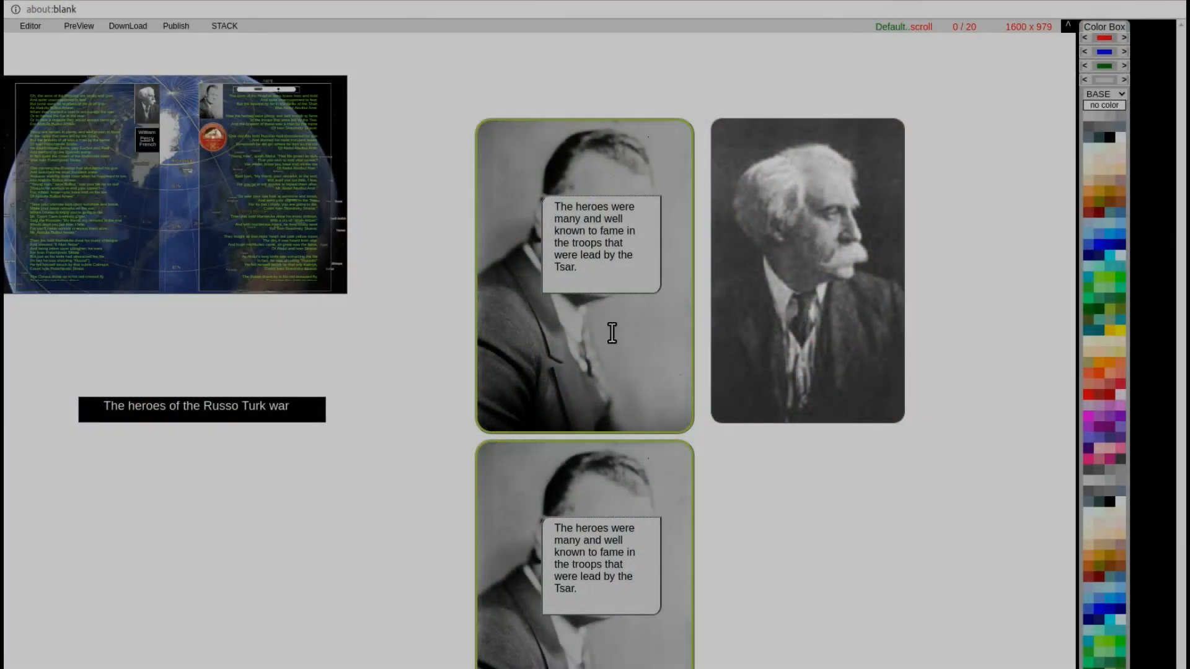
Erase the two portrait frames carrying the heroes text and the white-haired man's portrait frame beside them
right_click(484, 452)
click(517, 426)
click(702, 118)
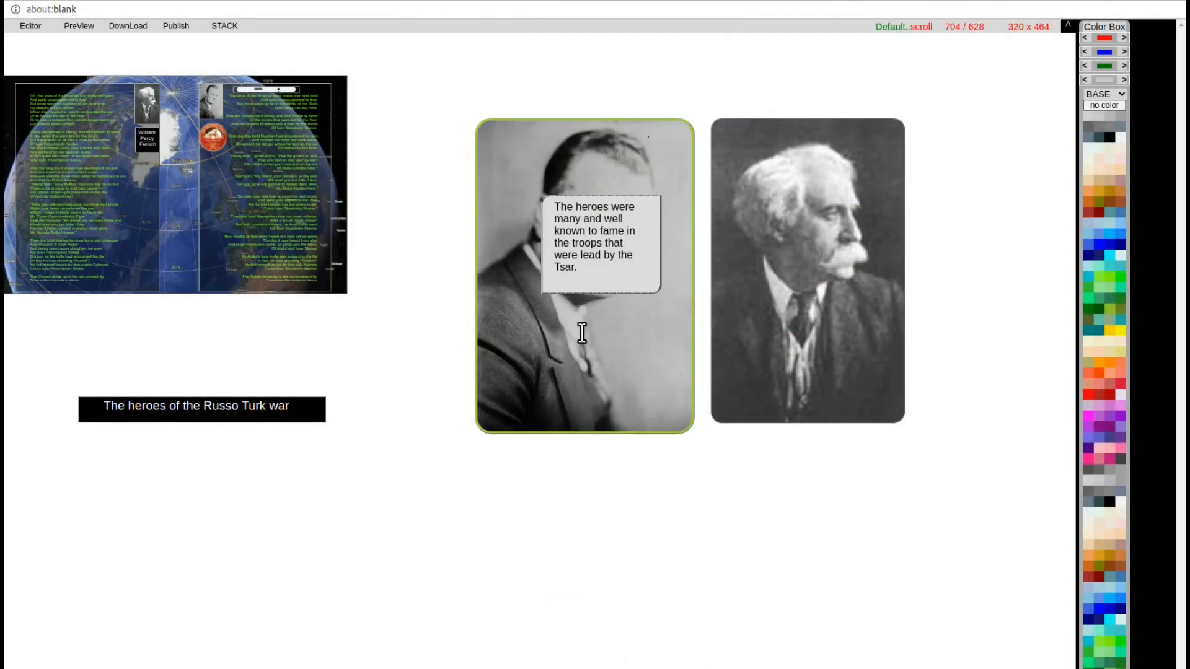
right_click(581, 335)
click(623, 362)
click(702, 116)
right_click(798, 263)
click(745, 293)
click(702, 118)
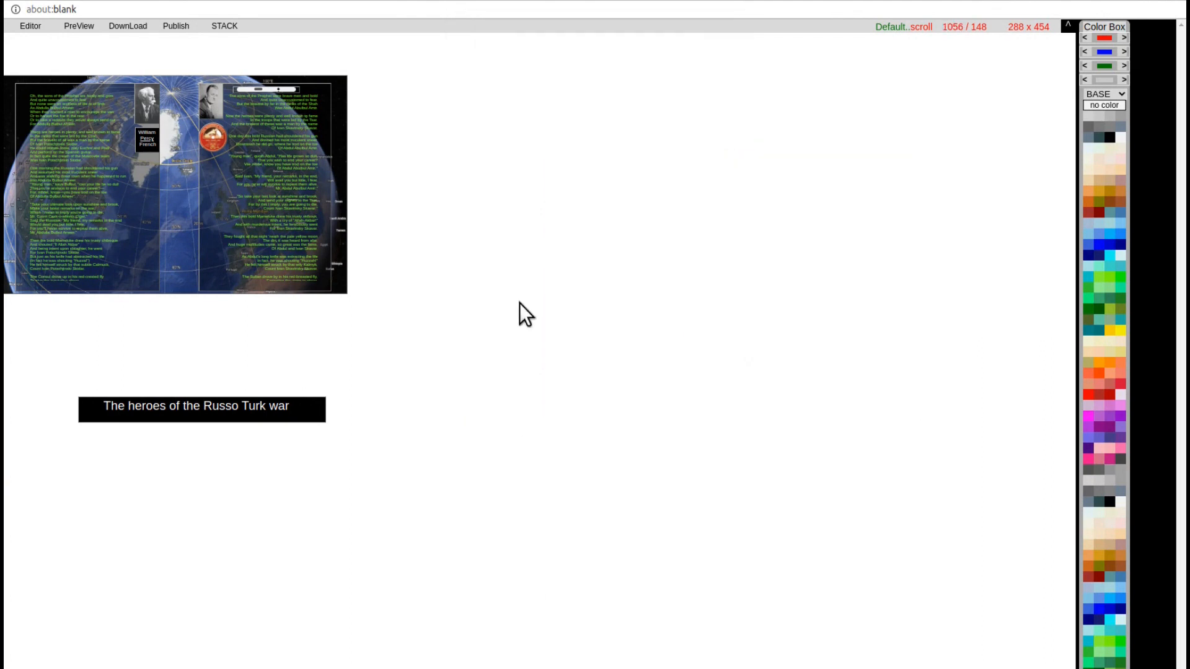
Enlarge the new empty frame to 576 x 432 and move the globe poem frame inside it
drag(647, 429, 903, 589)
drag(90, 106, 375, 113)
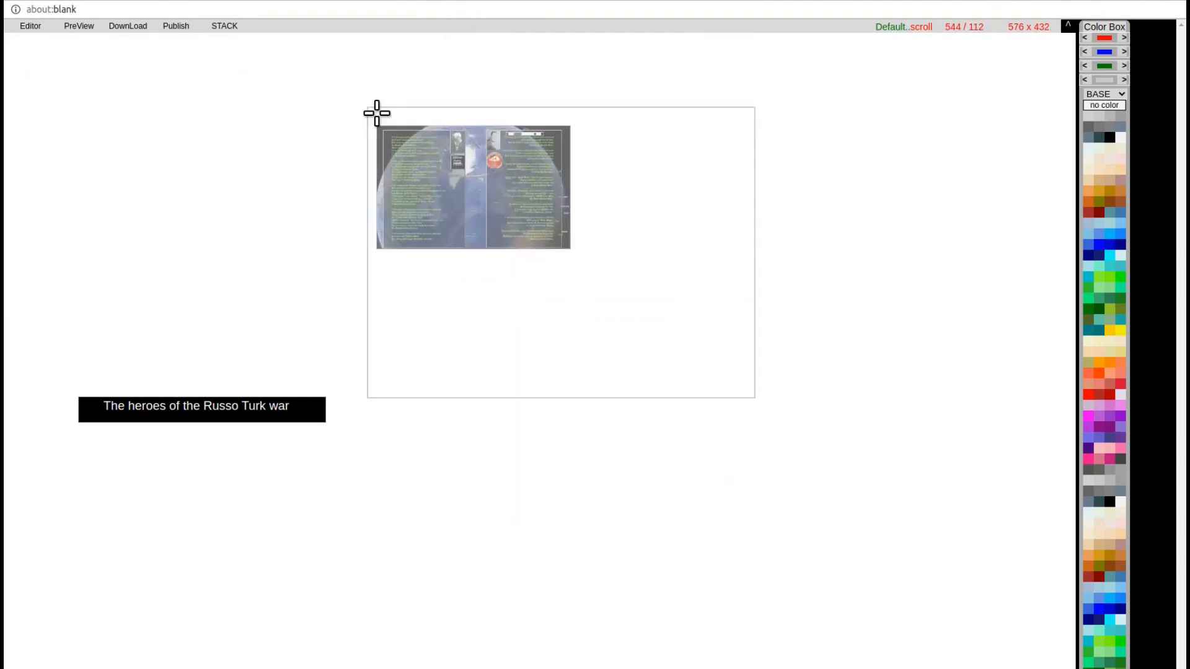
Erase the leftover frames farther down the page, including the portrait with the heroes text over the map poem
scroll(375, 114, down, 5)
right_click(518, 462)
click(576, 345)
click(702, 116)
scroll(744, 266, down, 7)
right_click(730, 229)
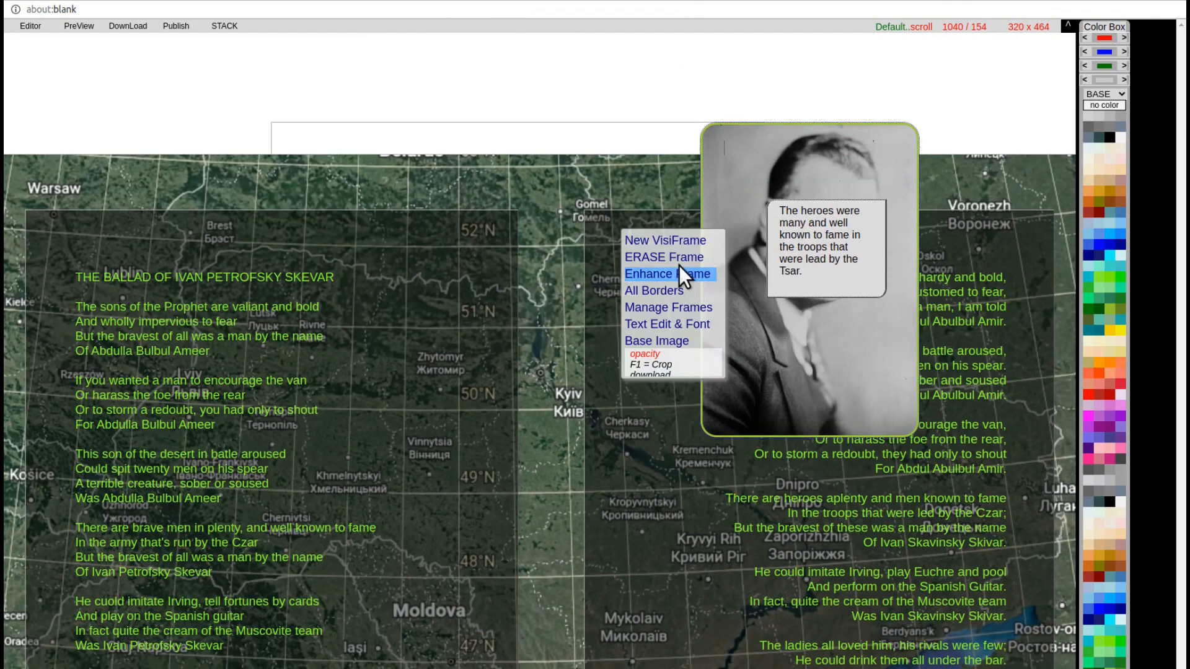
click(673, 259)
click(702, 117)
Color the Danube Region title frame's base black and place it beneath the heroes title frame
scroll(537, 203, up, 6)
scroll(527, 235, up, 6)
scroll(505, 297, down, 5)
right_click(511, 455)
click(1110, 138)
drag(279, 450, 75, 179)
Shrink the map poem frame to about 628 x 754 and move it into the enlarged containing frame, right of the globe poem
scroll(395, 428, down, 3)
drag(1074, 371, 535, 367)
drag(464, 464, 860, 326)
scroll(860, 325, up, 9)
drag(754, 292, 1044, 334)
drag(410, 560, 595, 165)
scroll(596, 168, up, 3)
drag(616, 255, 646, 131)
drag(1044, 439, 1026, 544)
Move the heroes and Danube Region title frames into the containing frame, below the globe poem
drag(93, 406, 399, 301)
drag(85, 512, 403, 383)
drag(712, 370, 625, 372)
Move the containing frame to 256 / 164, widen it to 1216, and apply its top border's F7=Expand option
drag(372, 115, 177, 136)
drag(828, 180, 998, 186)
right_click(978, 147)
right_click(984, 140)
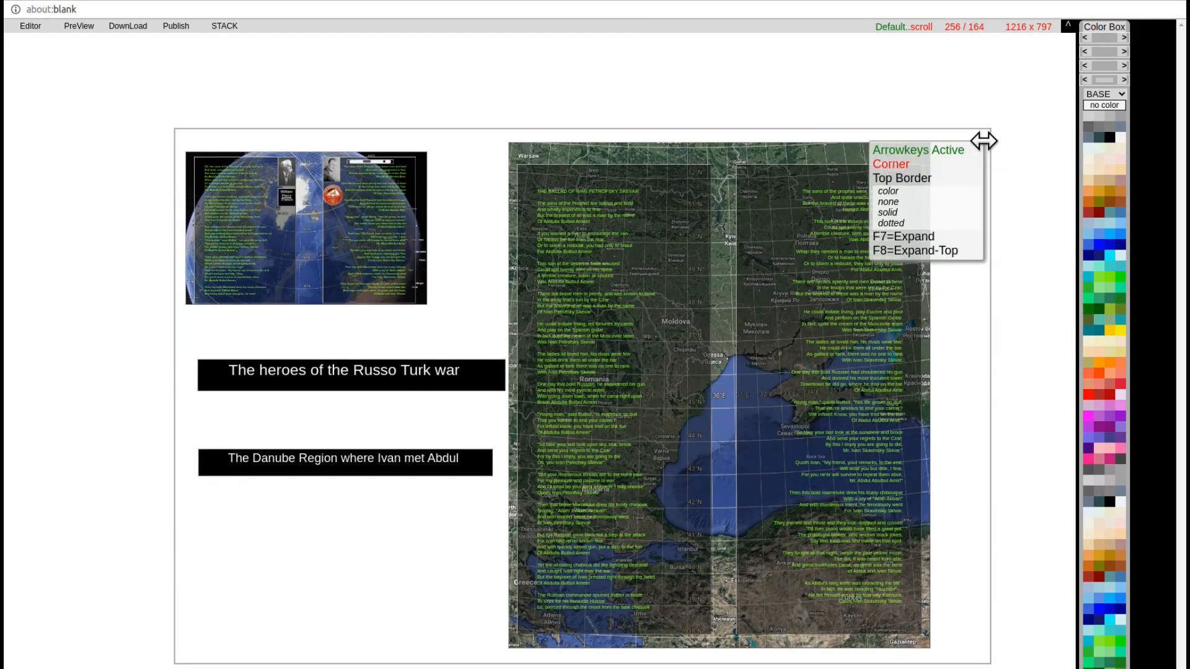
click(918, 239)
Move the containing frame to the page's left edge and take the map poem out to the page area below it
drag(1074, 131, 805, 109)
drag(801, 130, 801, 59)
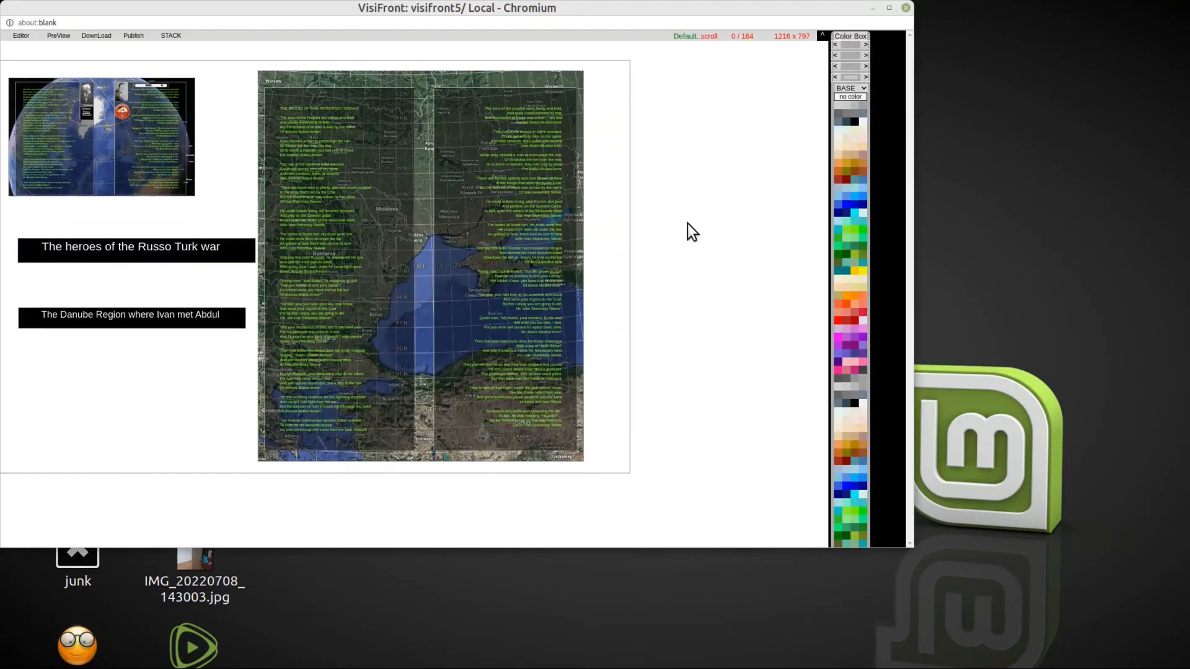
drag(264, 77, 3, 483)
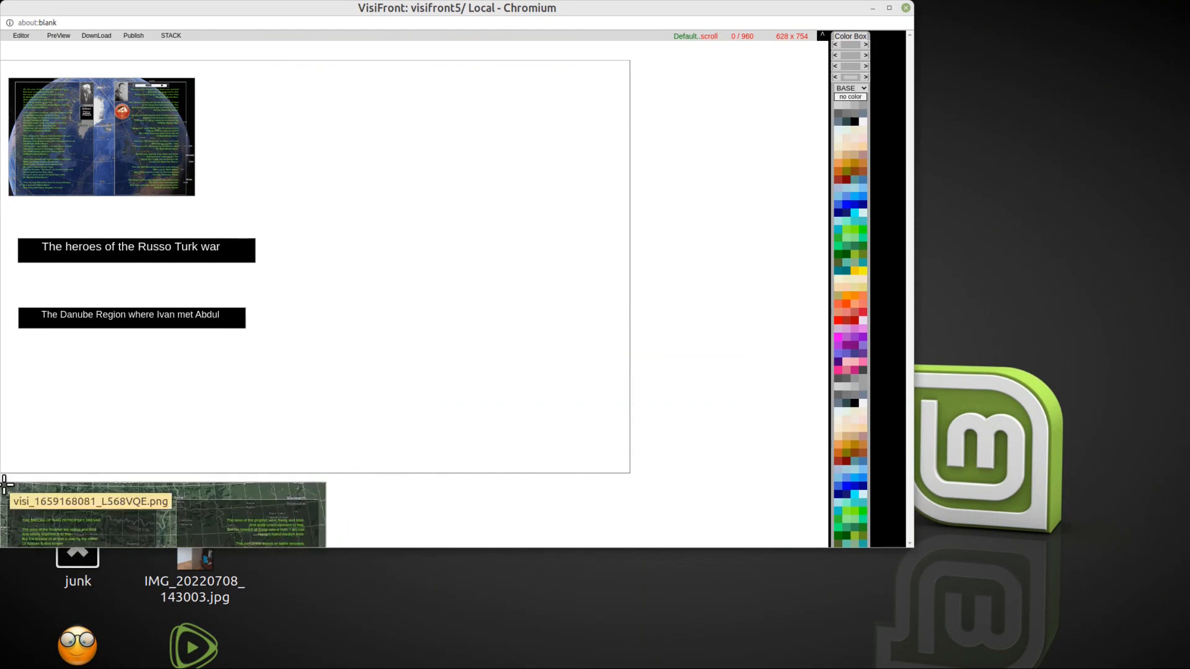
Clone the globe poem frame to the right and erase the copy
double_click(11, 82)
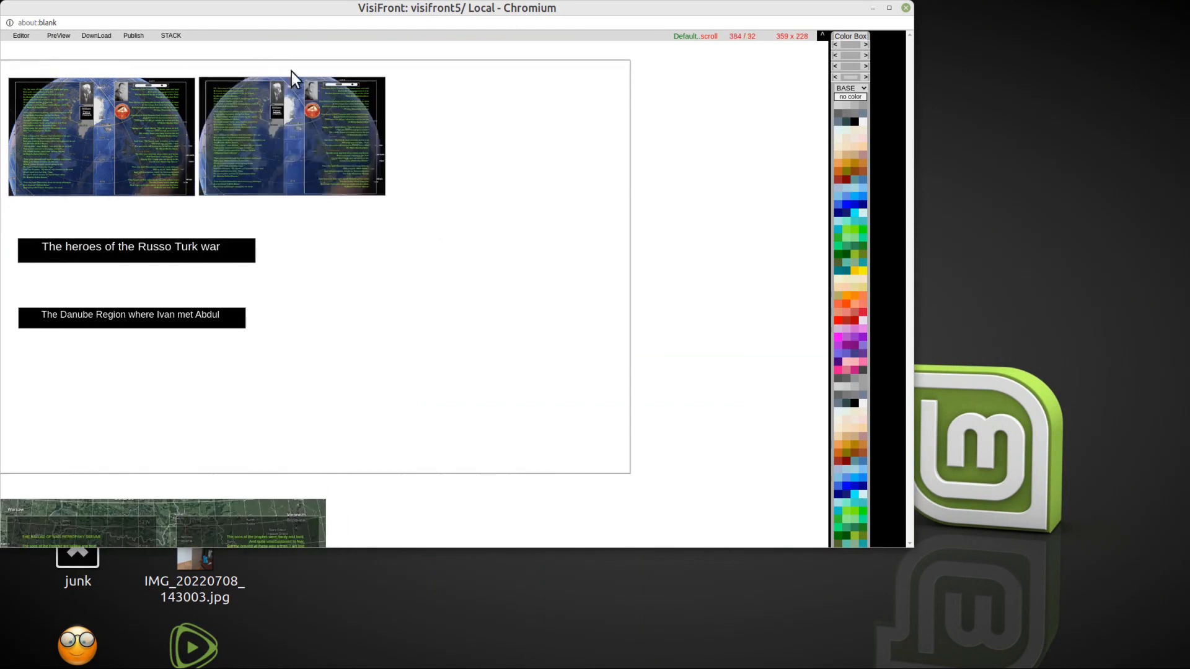
double_click(201, 81)
key(Delete)
key(Delete)
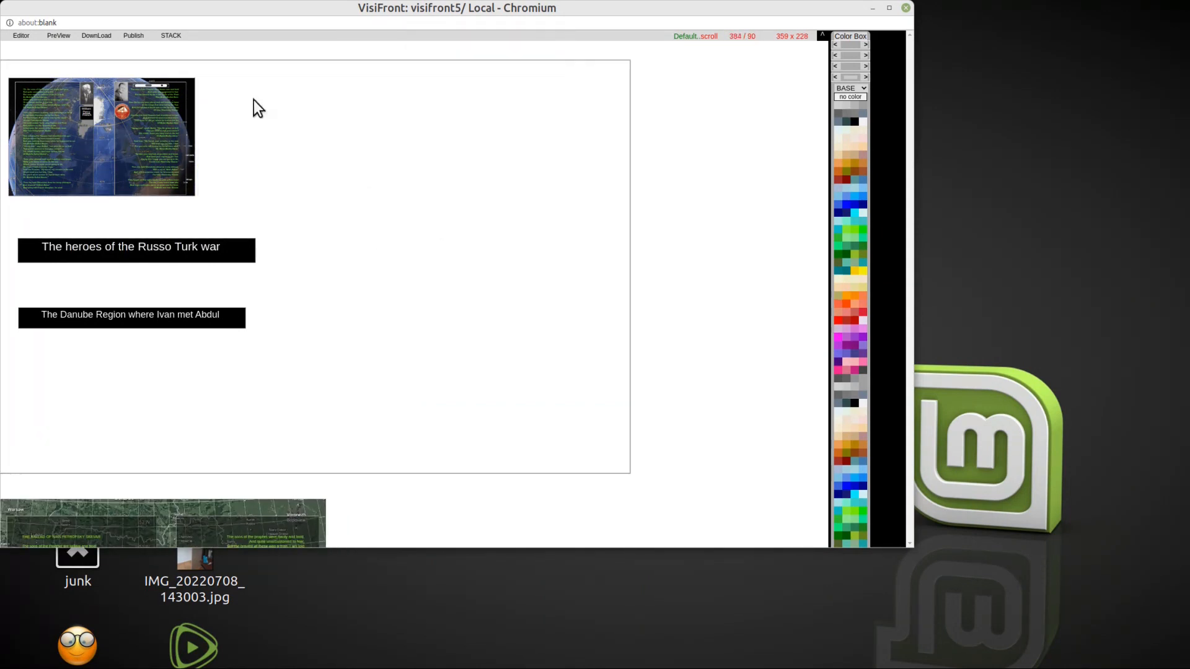
Shift the containing frame down and right, and move the globe poem and both title frames out onto the page
drag(6, 72, 238, 221)
drag(419, 249, 252, 104)
drag(255, 395, 303, 61)
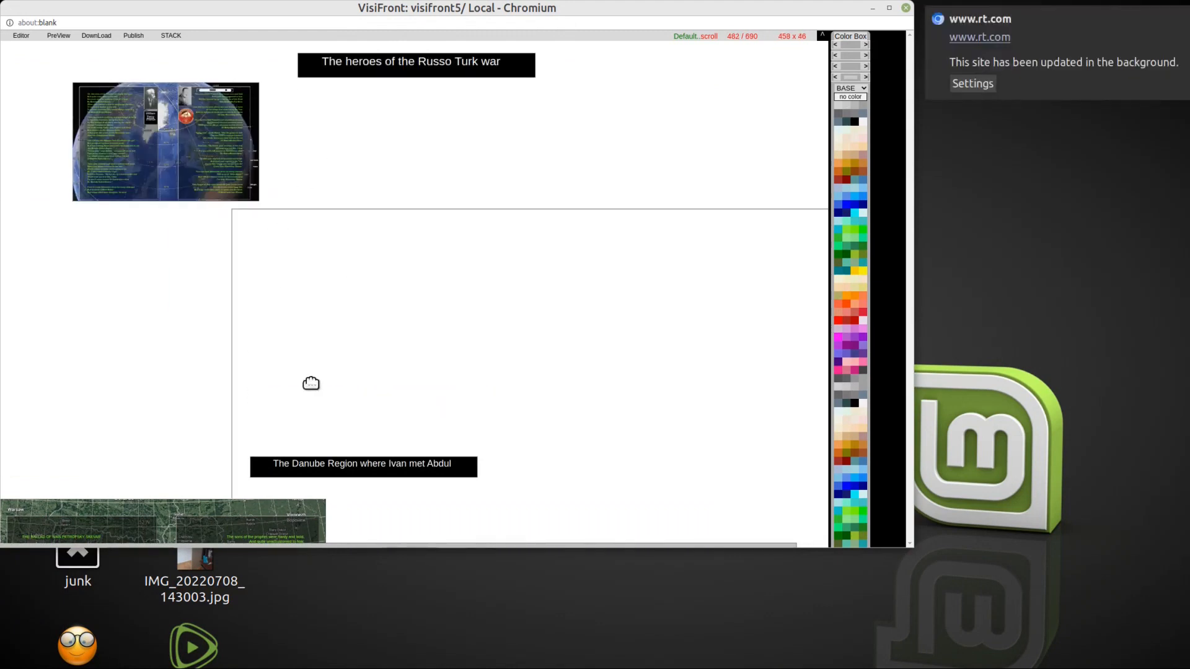
drag(273, 466, 106, 337)
Erase the emptied containing frame and place the heroes title at the page top and the Danube title by the map poem
right_click(287, 250)
click(319, 347)
click(542, 104)
drag(302, 57, 286, 48)
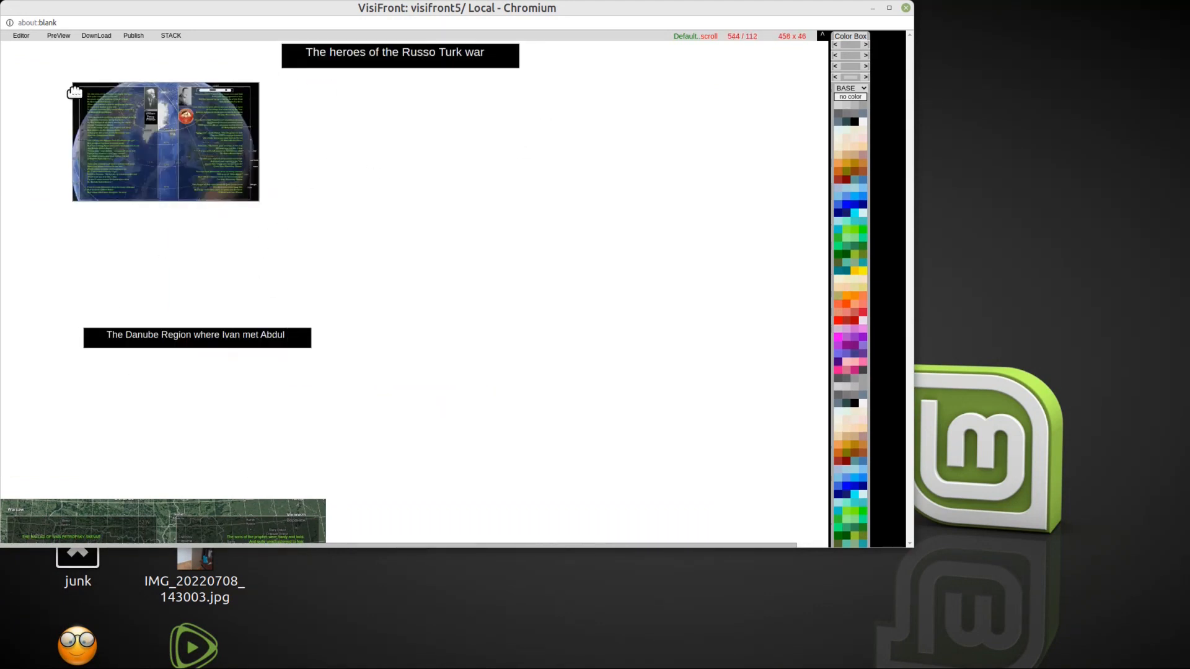
drag(88, 333, 29, 480)
Expand the globe poem frame to the full page width and set the page's base color to black
right_click(256, 85)
click(298, 162)
right_click(590, 63)
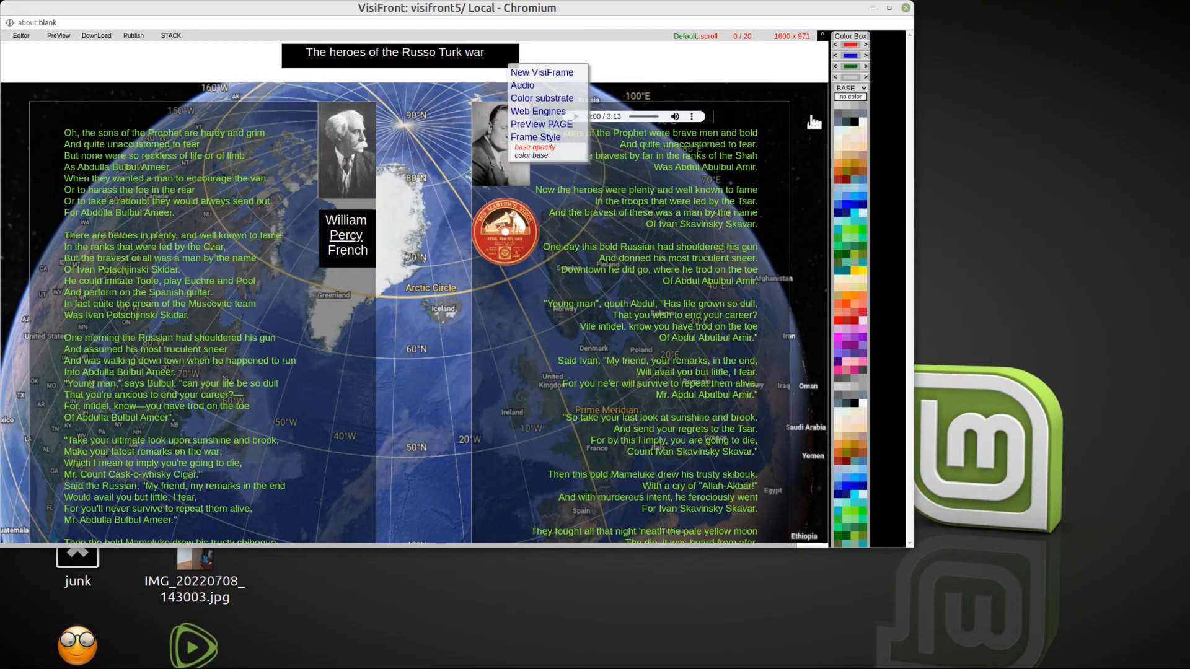
click(854, 122)
Move the map poem frame down to follow directly below the expanded globe poem
drag(81, 97, 82, 83)
scroll(794, 266, down, 6)
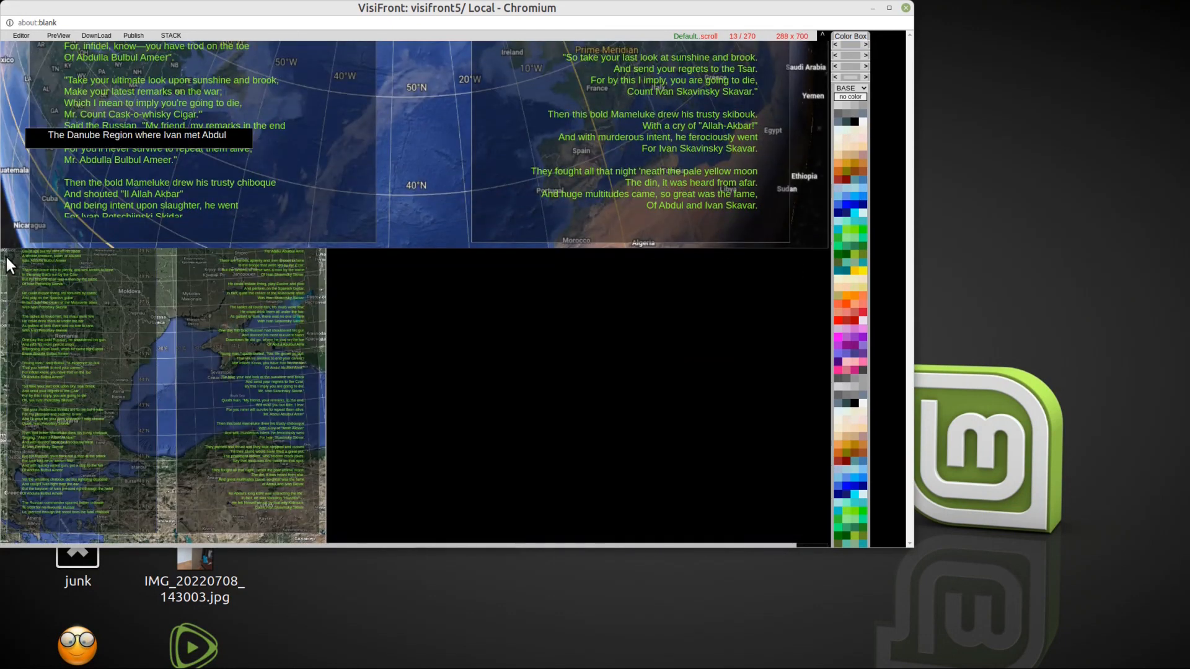
drag(6, 263, 8, 321)
scroll(29, 139, up, 7)
scroll(229, 198, down, 8)
scroll(229, 198, up, 9)
scroll(401, 476, up, 3)
Align the globe poem with the page's left edge under the heroes title and lower the Danube title beneath it
drag(9, 50, 108, 49)
scroll(37, 210, down, 7)
drag(34, 211, 45, 361)
scroll(46, 361, up, 9)
drag(284, 101, 292, 42)
drag(103, 126, 3, 65)
Center the Danube Region title below the globe poem, widened to 592, and expand the map poem to full page width beneath it
scroll(194, 315, down, 8)
drag(43, 310, 286, 218)
click(8, 330)
right_click(319, 337)
click(362, 315)
drag(6, 328, 6, 243)
drag(510, 218, 590, 219)
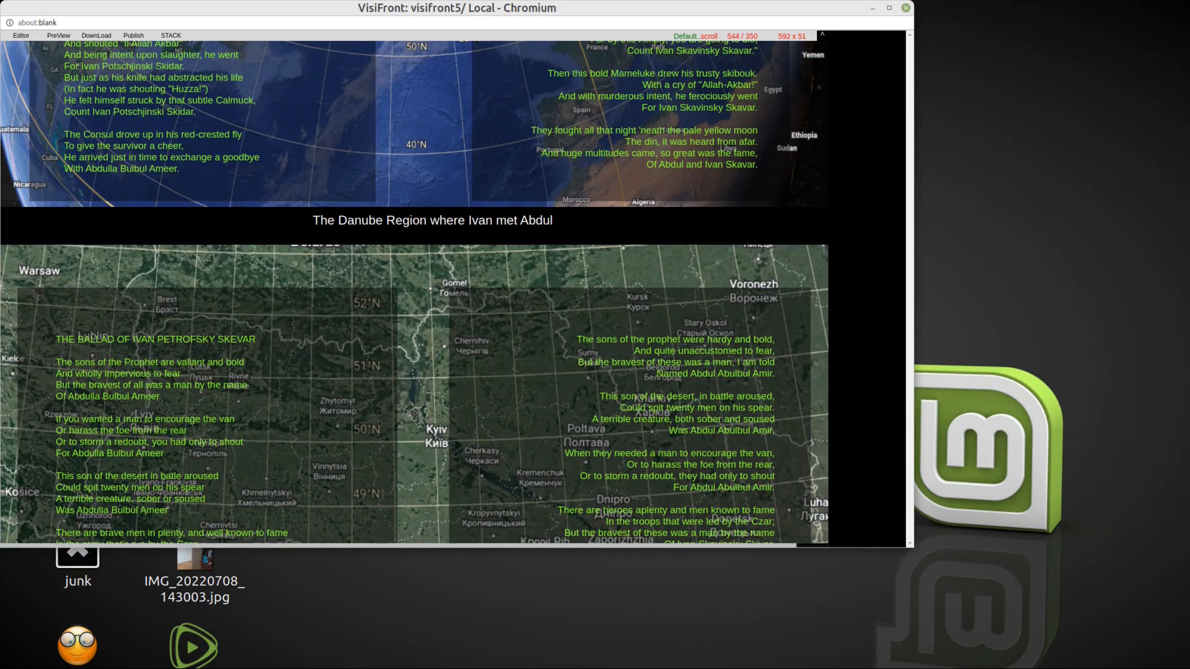
scroll(493, 121, up, 5)
click(509, 127)
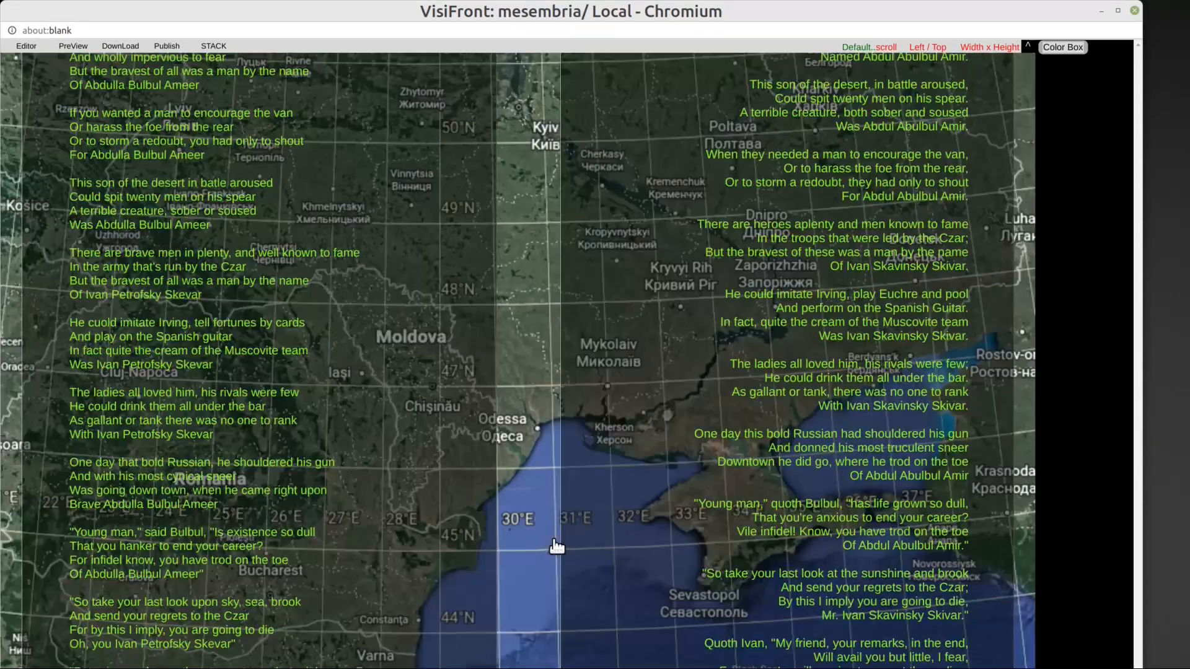
Place the Europe in 1871 map image, 800 x 526, over the middle of the map poem
key(alt+Tab)
click(517, 392)
drag(517, 394, 281, 209)
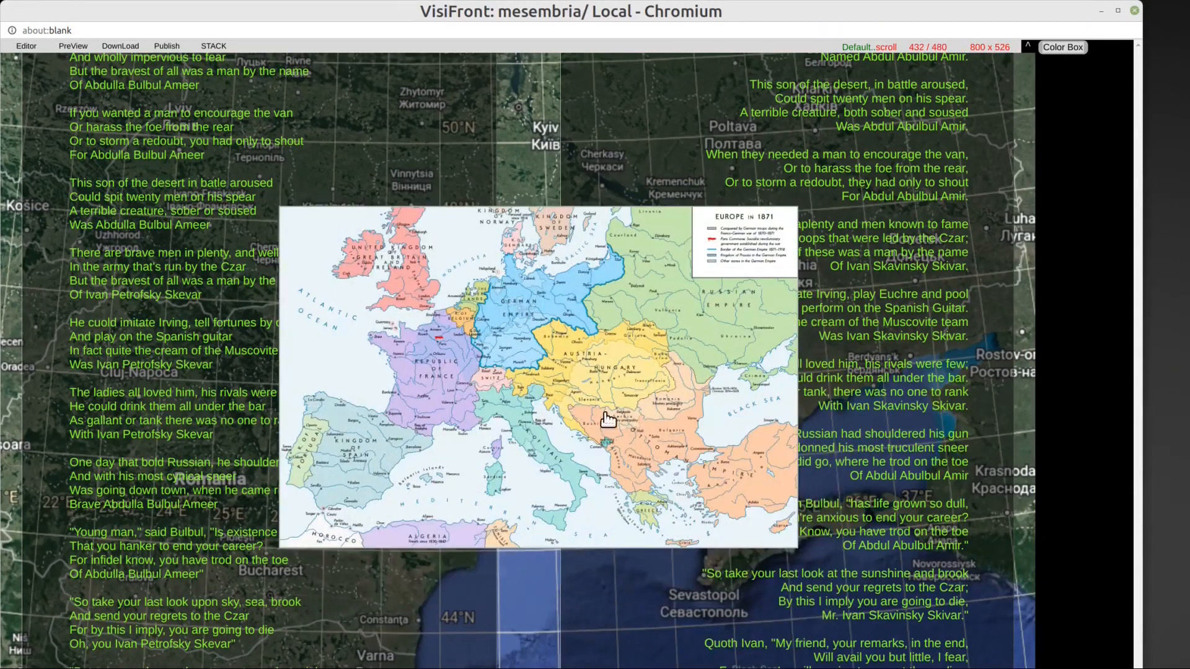
Add a subframe on the Europe in 1871 map and size it to 320 x 192 over the Balkans
right_click(561, 402)
click(578, 385)
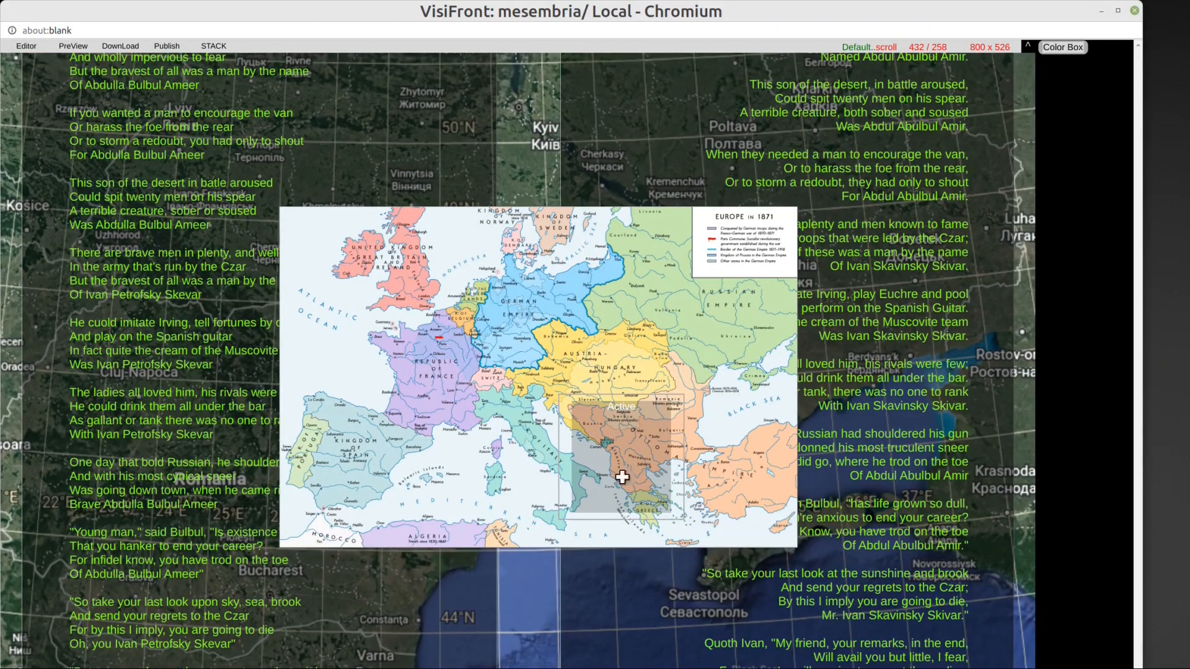
drag(567, 407, 566, 385)
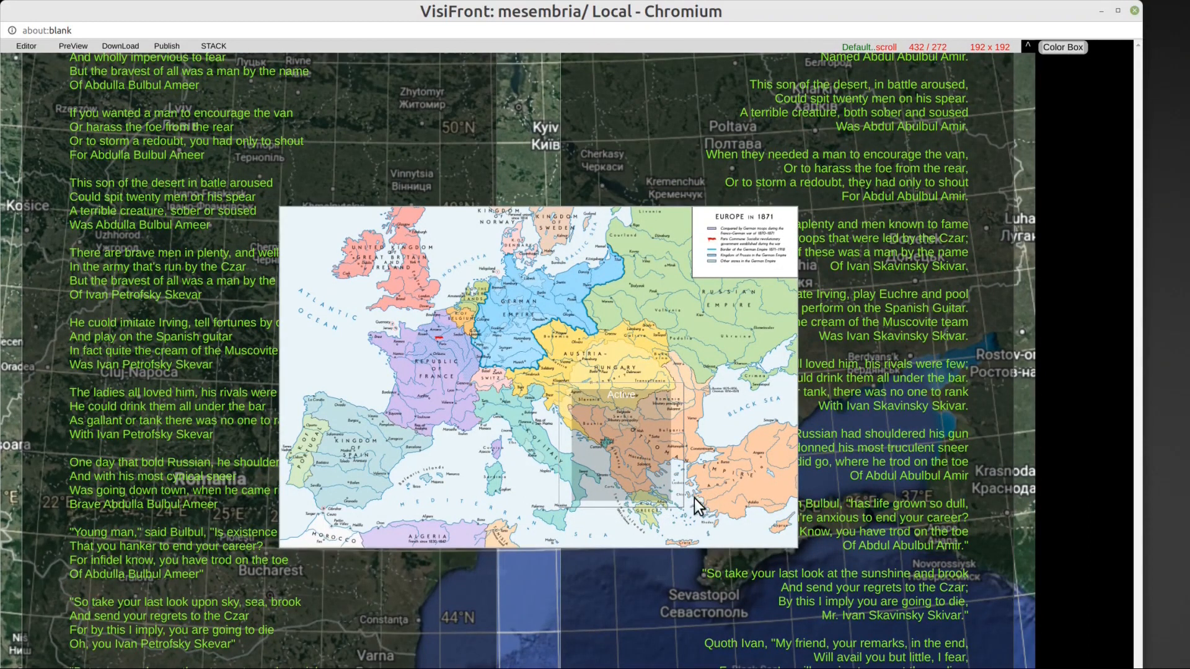
drag(680, 501, 761, 498)
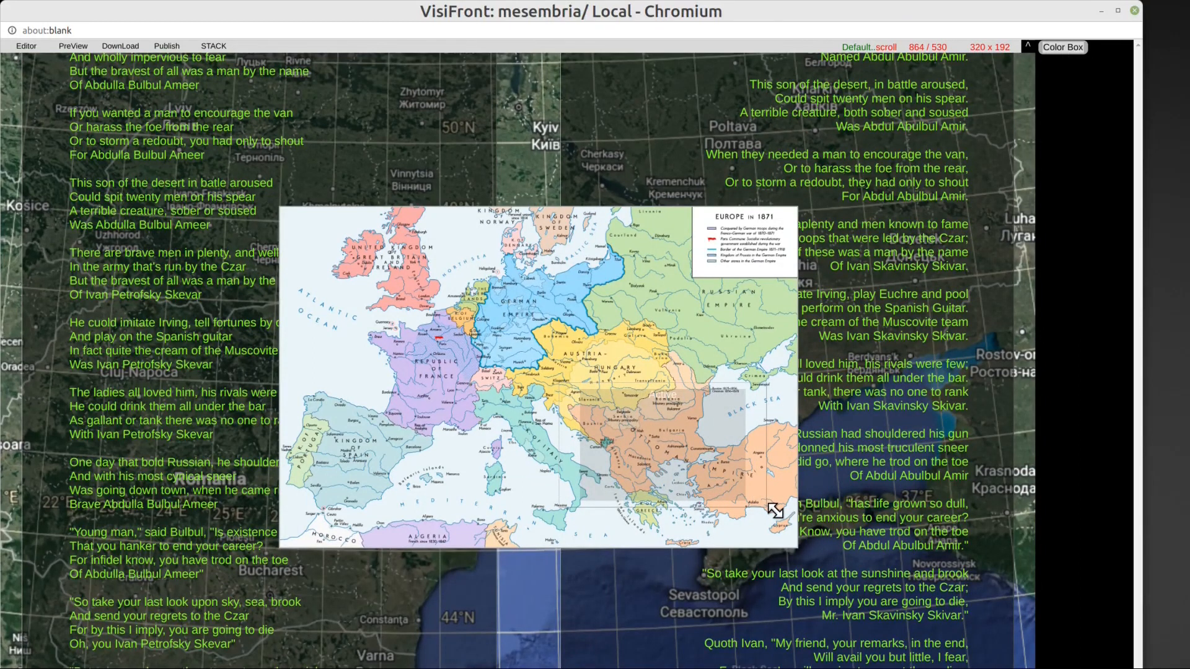
drag(775, 511, 772, 508)
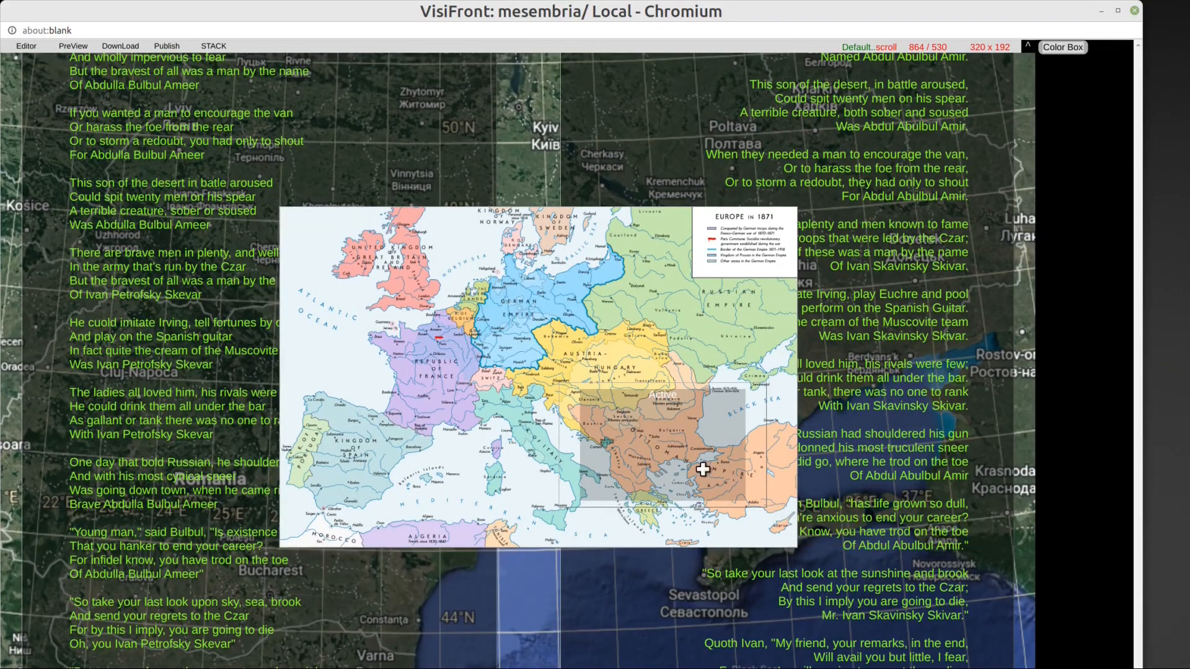
Capture the Balkans area of the subframe as One Frame and erase the subframe from the Europe map
right_click(620, 444)
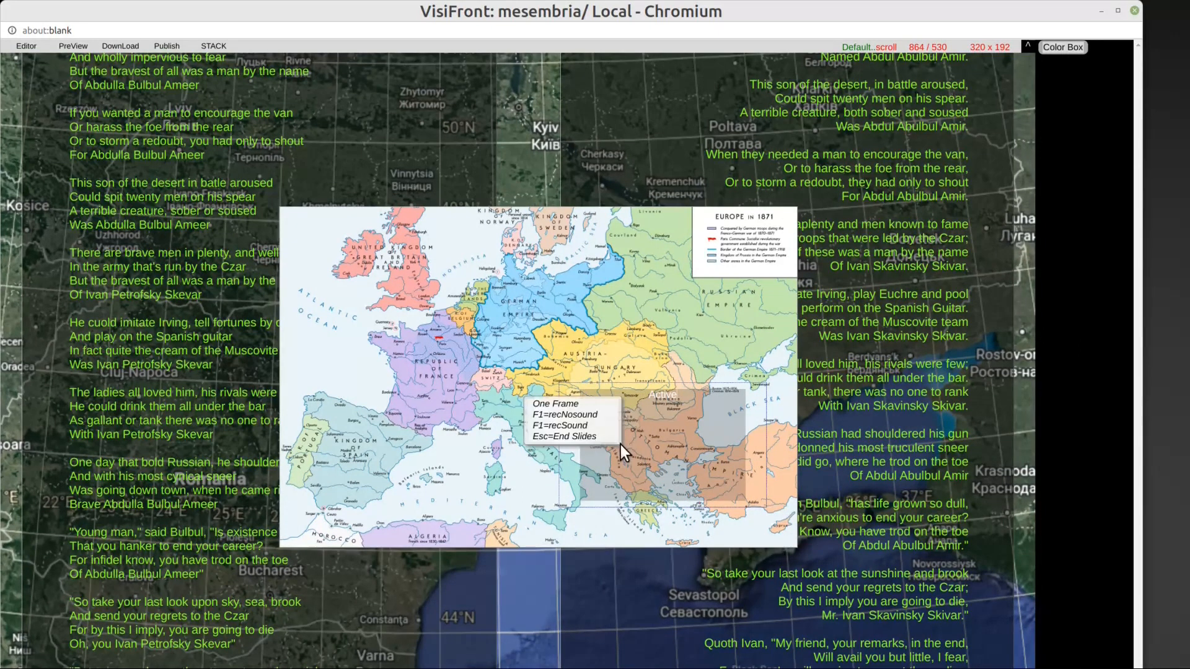
click(580, 406)
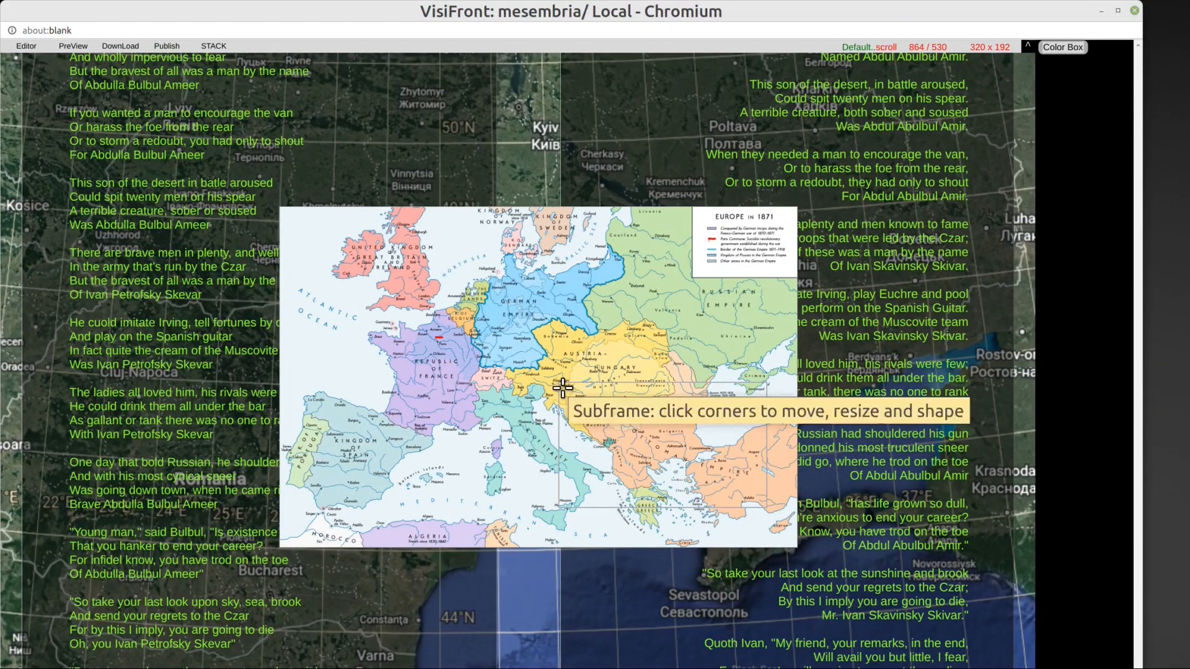
drag(566, 388, 448, 300)
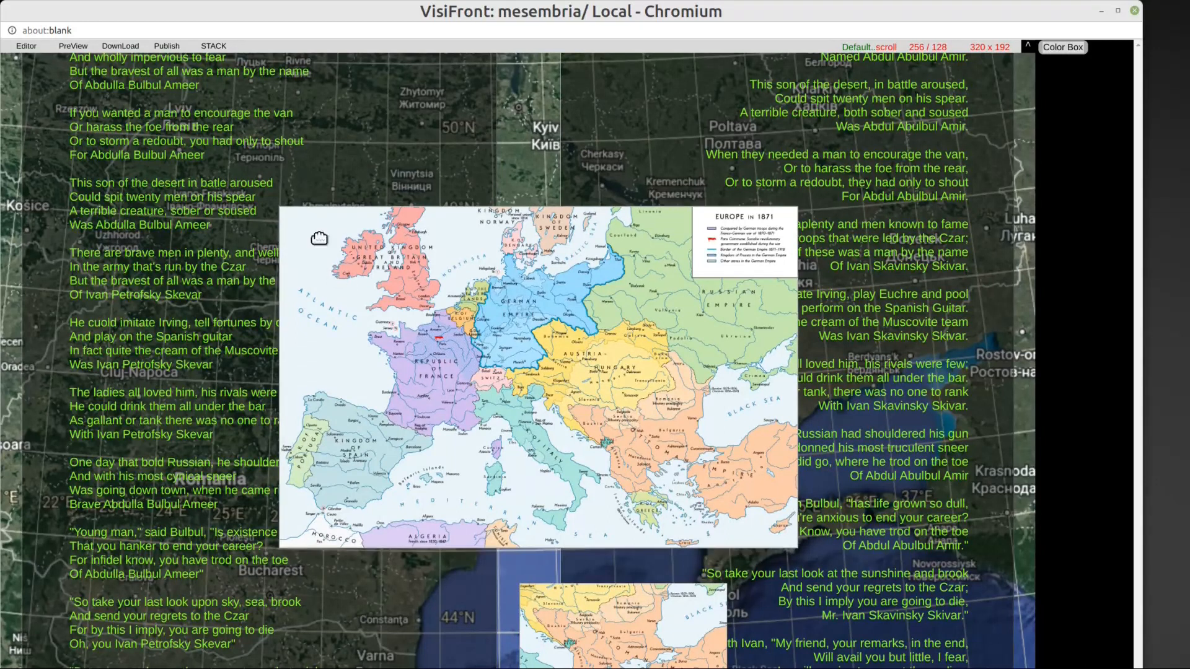
right_click(489, 317)
click(567, 342)
key(Return)
Move the captured Balkans image farther up the page and enlarge it
drag(522, 593, 375, 434)
drag(575, 429, 693, 468)
drag(382, 435, 370, 428)
drag(670, 428, 698, 452)
right_click(487, 487)
click(527, 478)
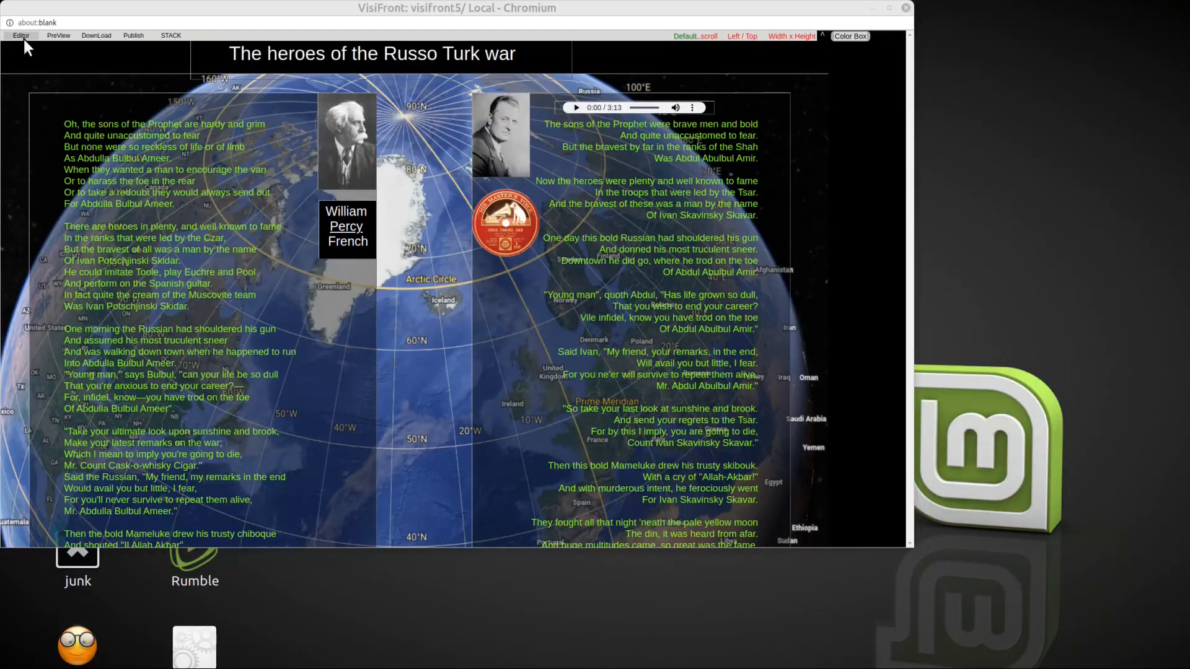
Give the heroes title frame a dark red base with trimmed edges and clear the page's black base color
right_click(526, 60)
click(493, 230)
click(846, 180)
drag(570, 78, 564, 67)
right_click(625, 56)
click(591, 138)
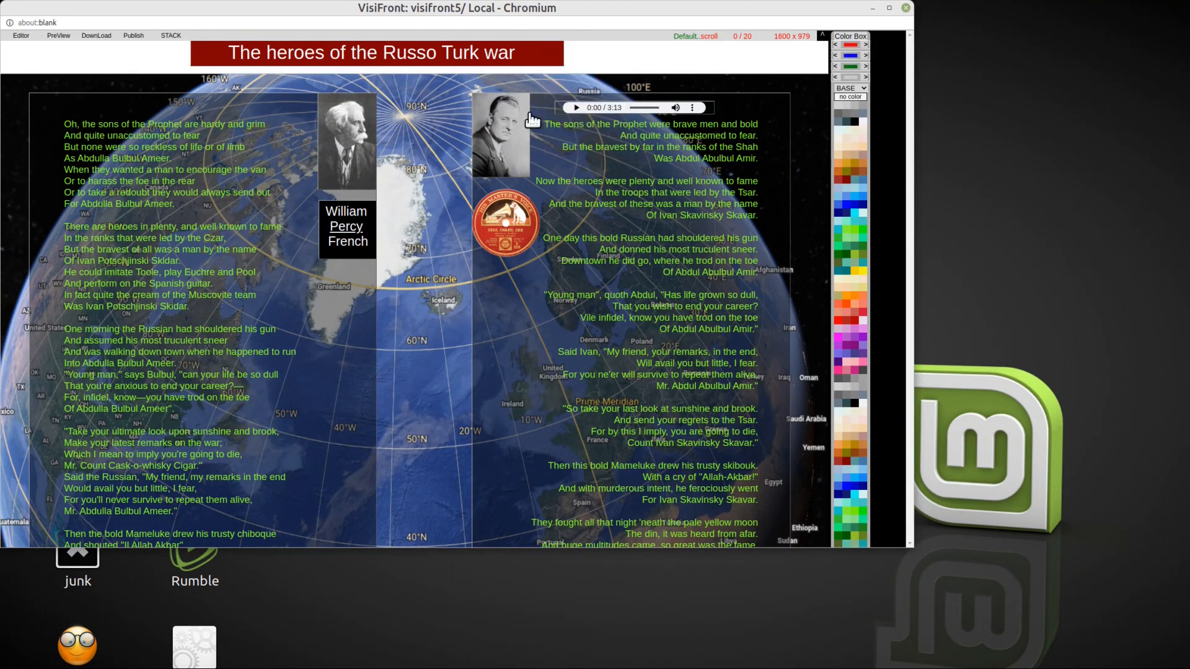
Set the page width to 1920 px and enlarge the globe poem frame to 1856 x 1179 in the widened window
click(23, 37)
click(43, 107)
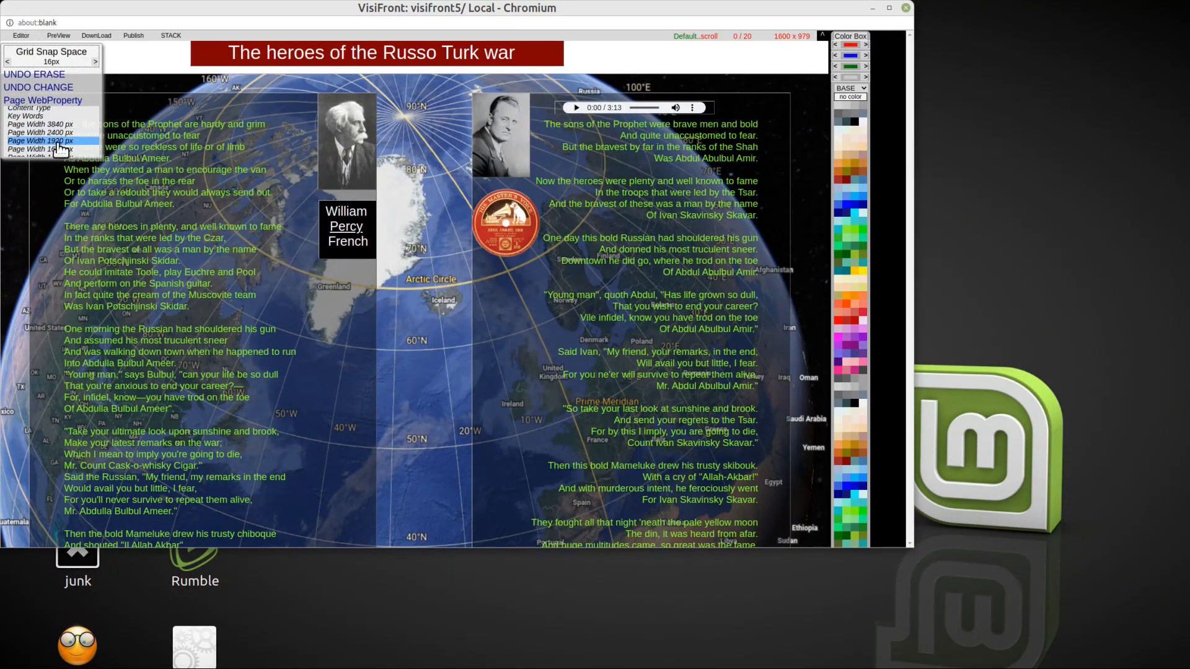
click(58, 141)
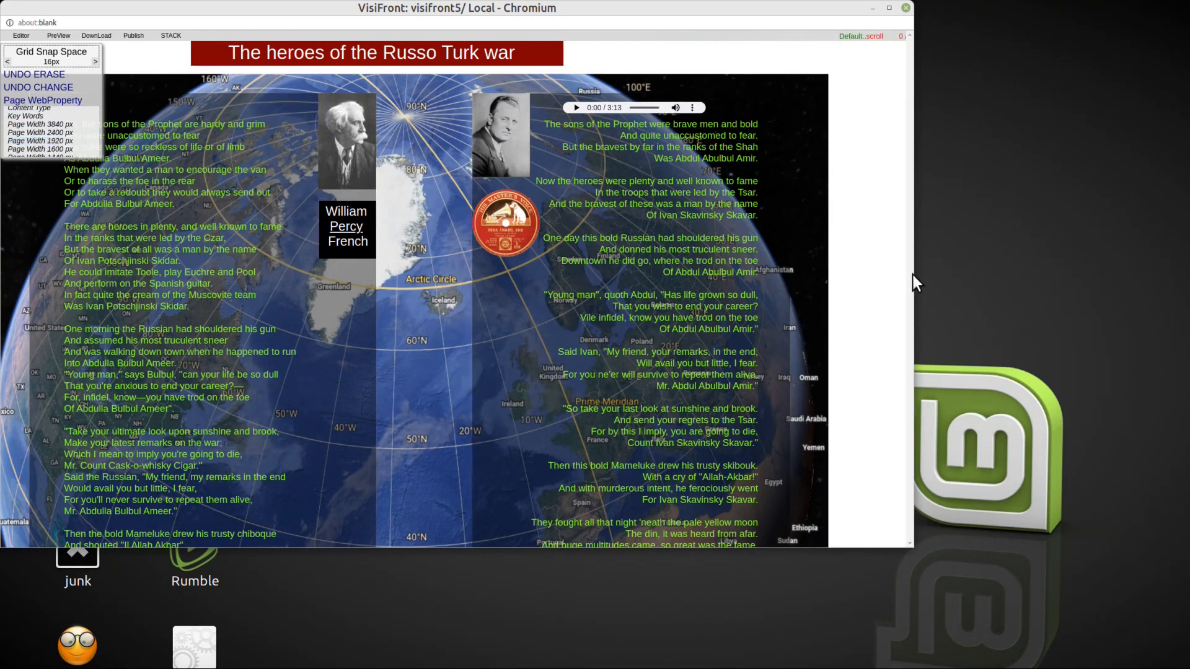
drag(914, 273, 1099, 278)
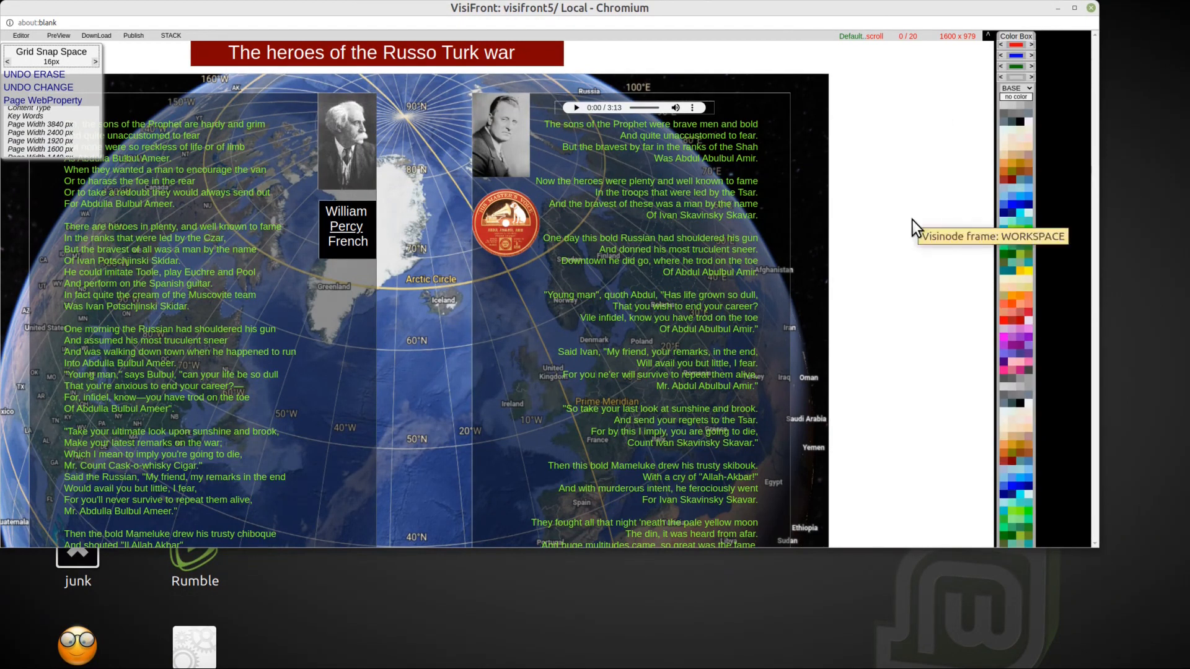
drag(823, 78, 962, 84)
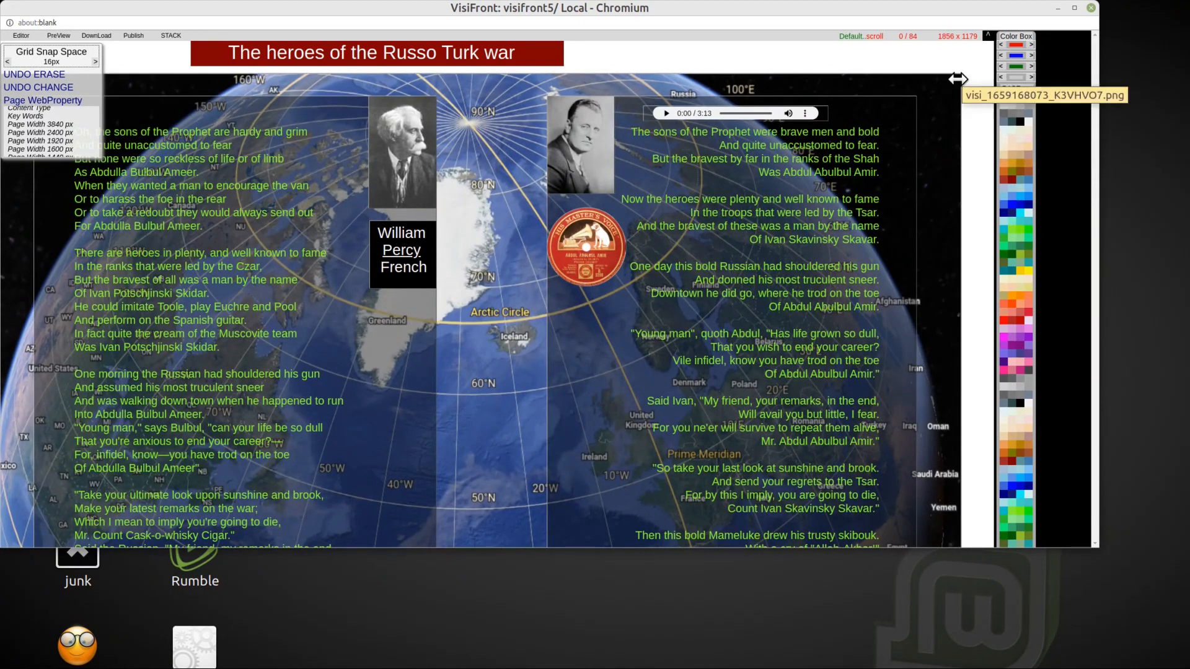
Shrink the globe poem frame to roughly half its width and shift the heroes title to sit above it
drag(958, 78, 455, 103)
drag(192, 43, 118, 31)
Give the Danube Region title frame a dark red base, trim its height to 48 px, and move it up over the narrowed page area
scroll(720, 275, down, 4)
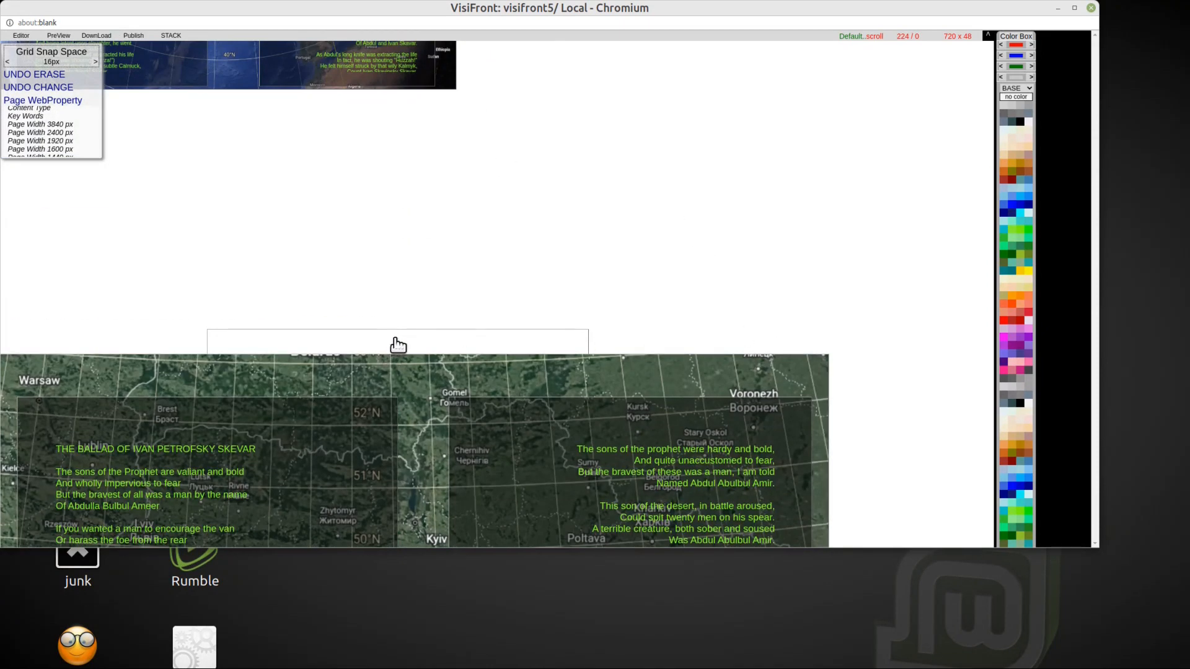
right_click(398, 345)
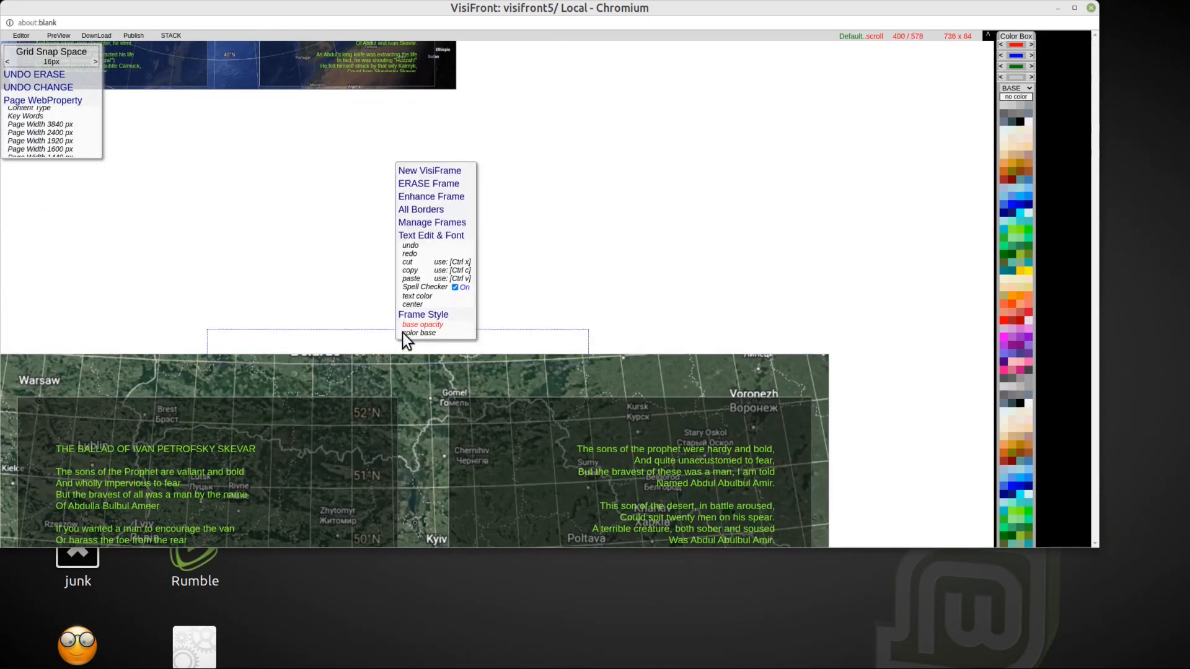
click(1010, 182)
drag(589, 363, 592, 355)
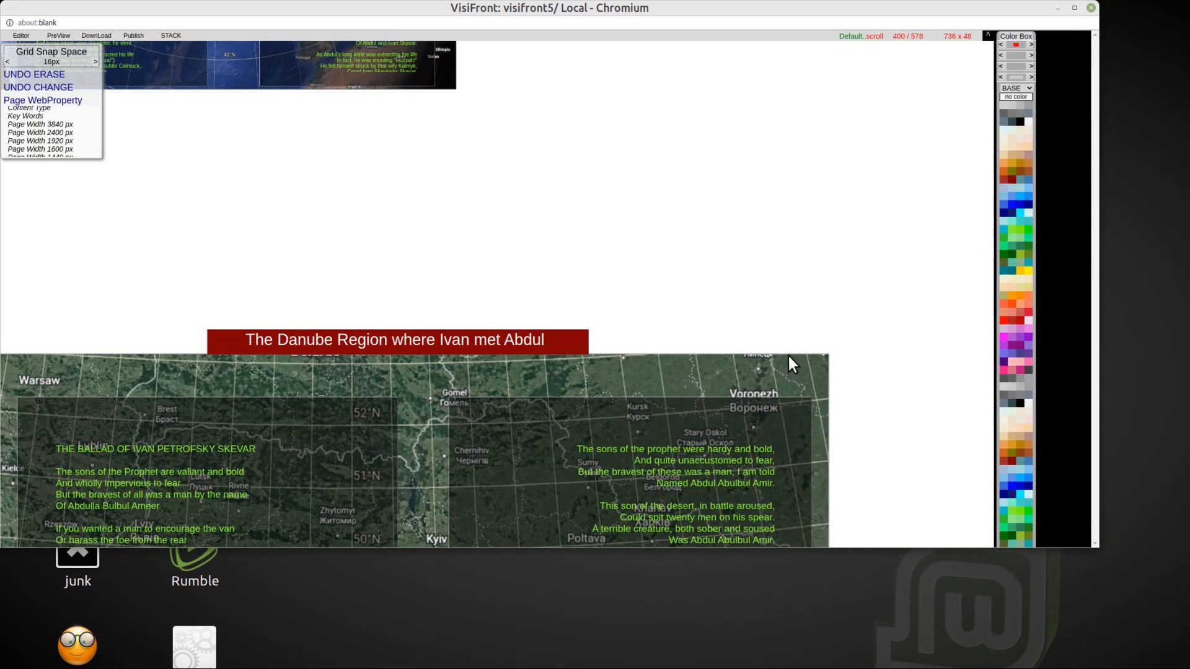
drag(214, 335, 50, 245)
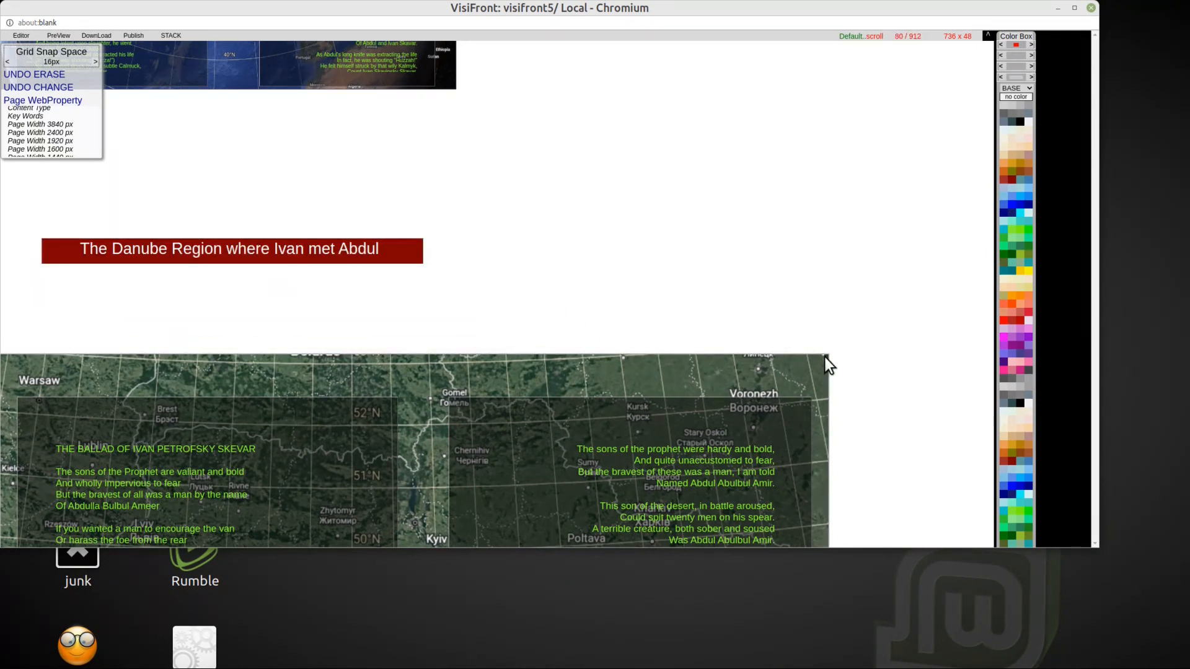
Shrink the Balkans map frame to 800 x 961 and set the page width to 960 px
click(825, 357)
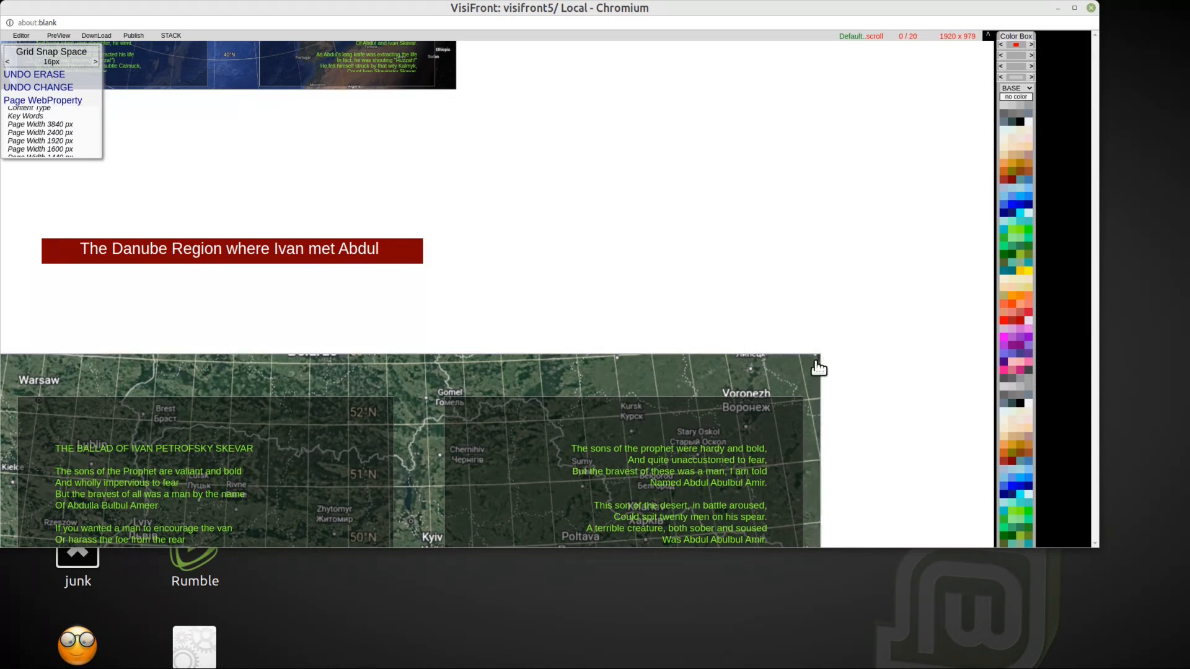
drag(815, 362, 415, 370)
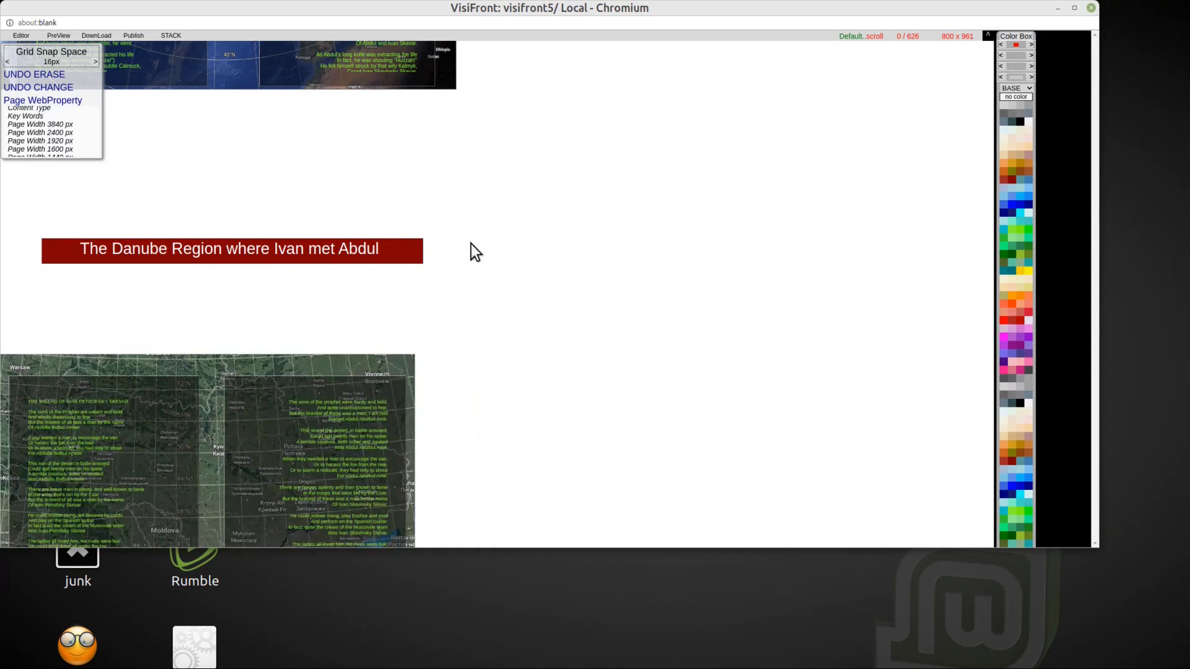
scroll(44, 148, down, 1)
click(34, 143)
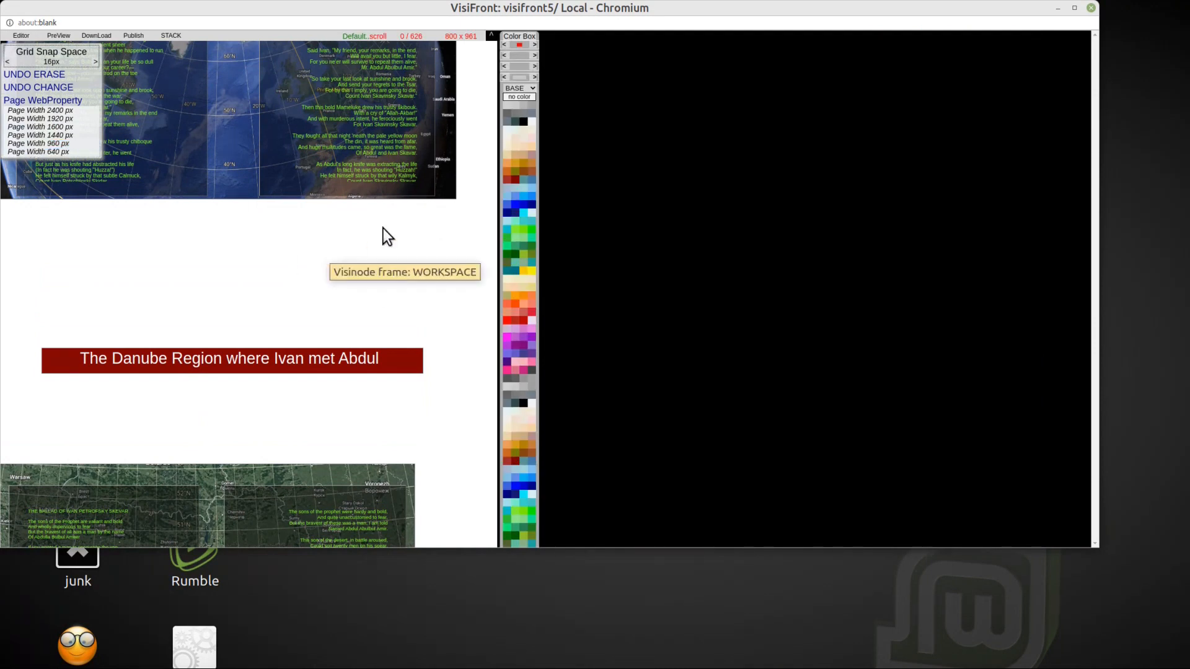
Expand the Balkans map frame and the globe poem frame to the full page width
click(411, 471)
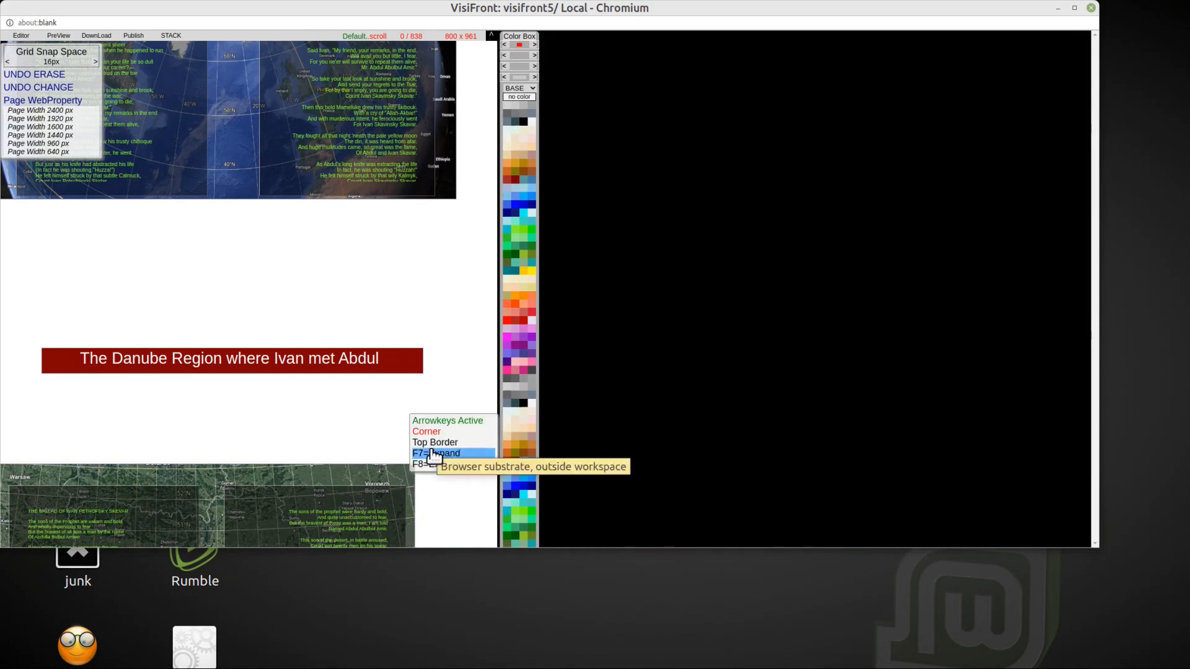
click(434, 456)
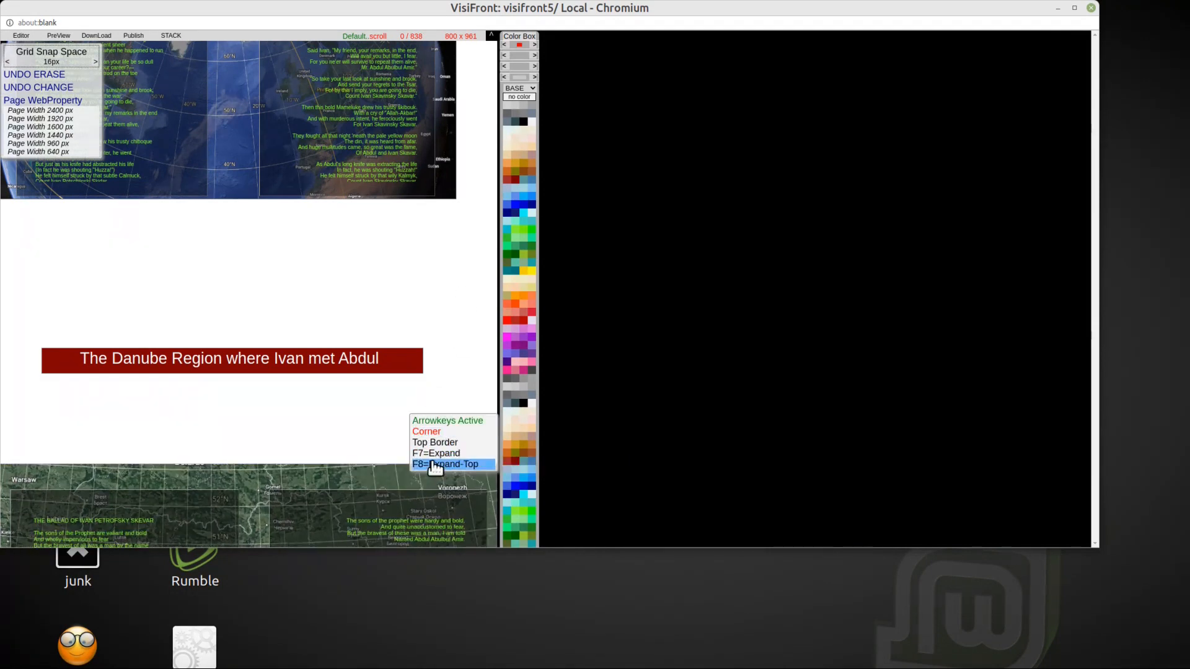
click(344, 483)
scroll(373, 373, up, 5)
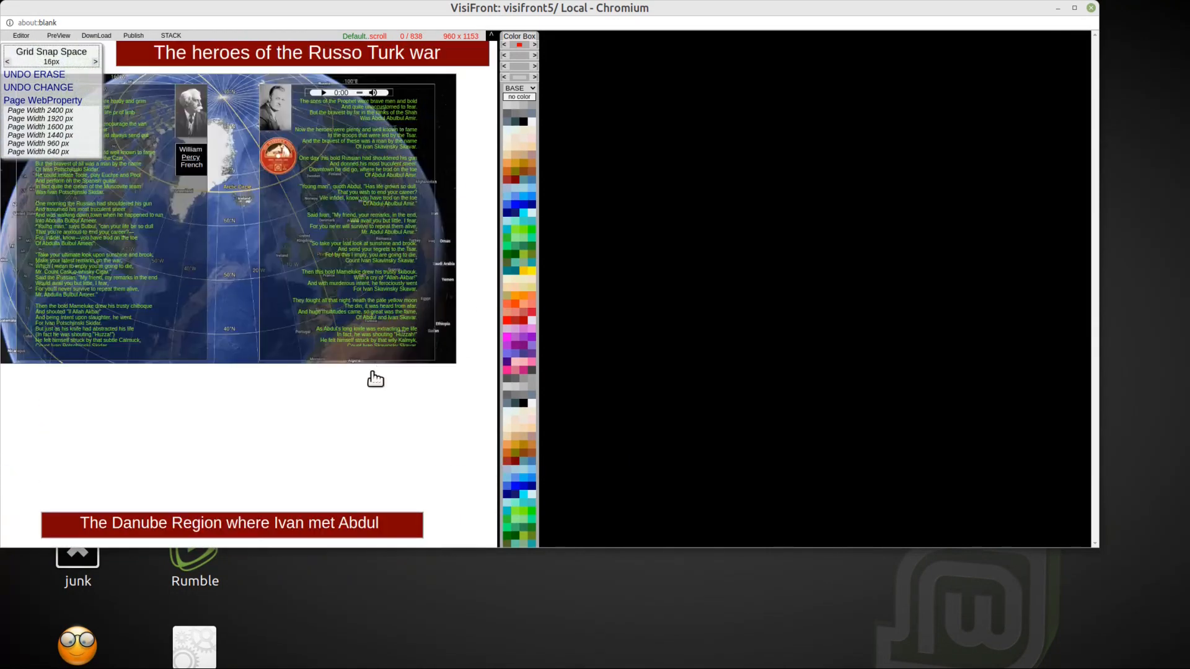
click(456, 86)
click(479, 121)
Close up the page layout so the heroes title, globe frame, Danube Region title and Balkans map follow directly one below another
drag(45, 519, 52, 395)
drag(122, 52, 87, 48)
click(18, 38)
drag(8, 79, 8, 70)
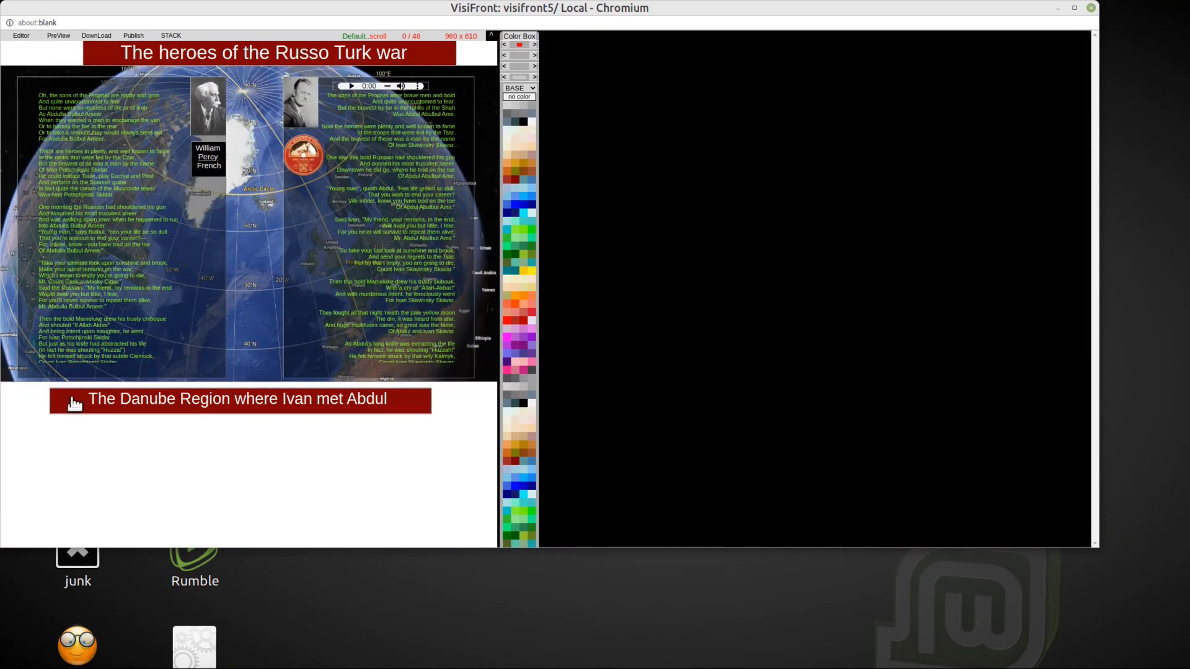
scroll(74, 405, down, 4)
drag(8, 392, 2, 165)
Give the page a black base color
right_click(26, 147)
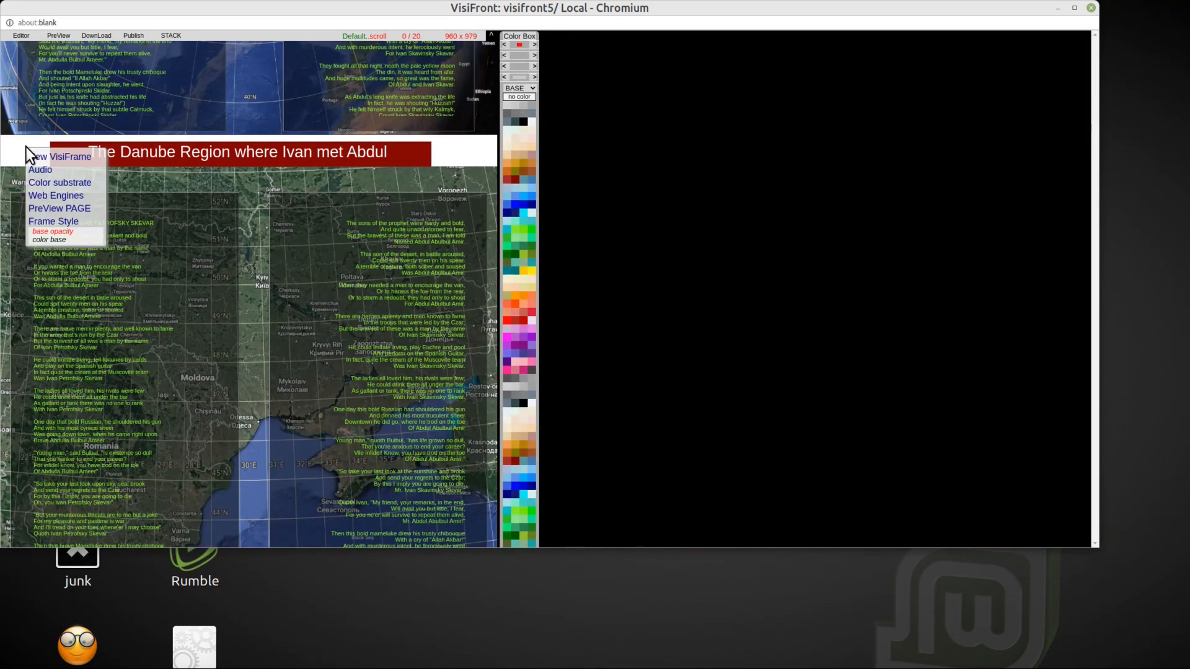
click(56, 240)
click(524, 123)
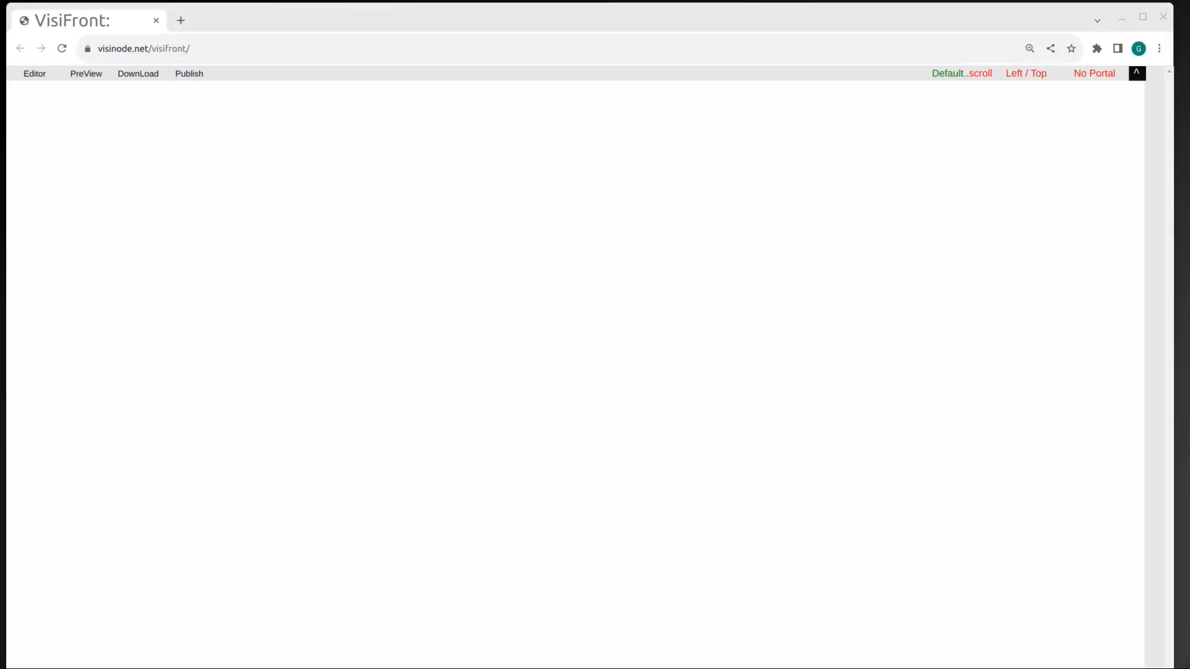
Demonstrate the browser zoom on the blank VisiFront page by lowering it three levels from 110% and raising it two levels
click(1156, 51)
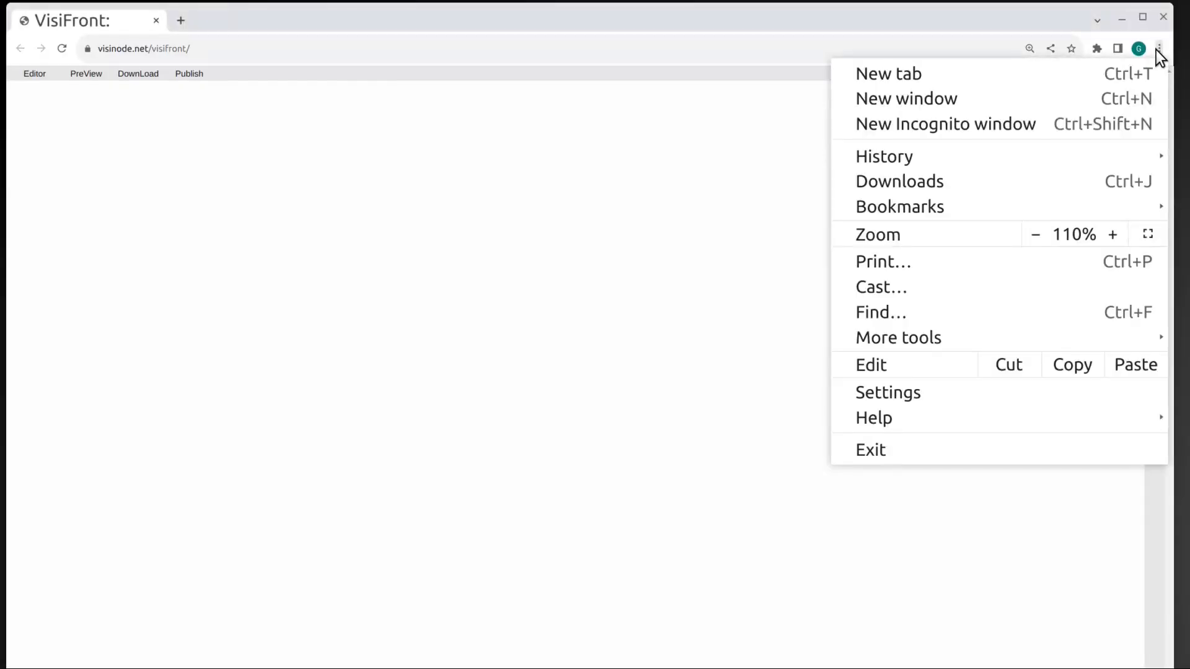
click(1036, 234)
click(1035, 234)
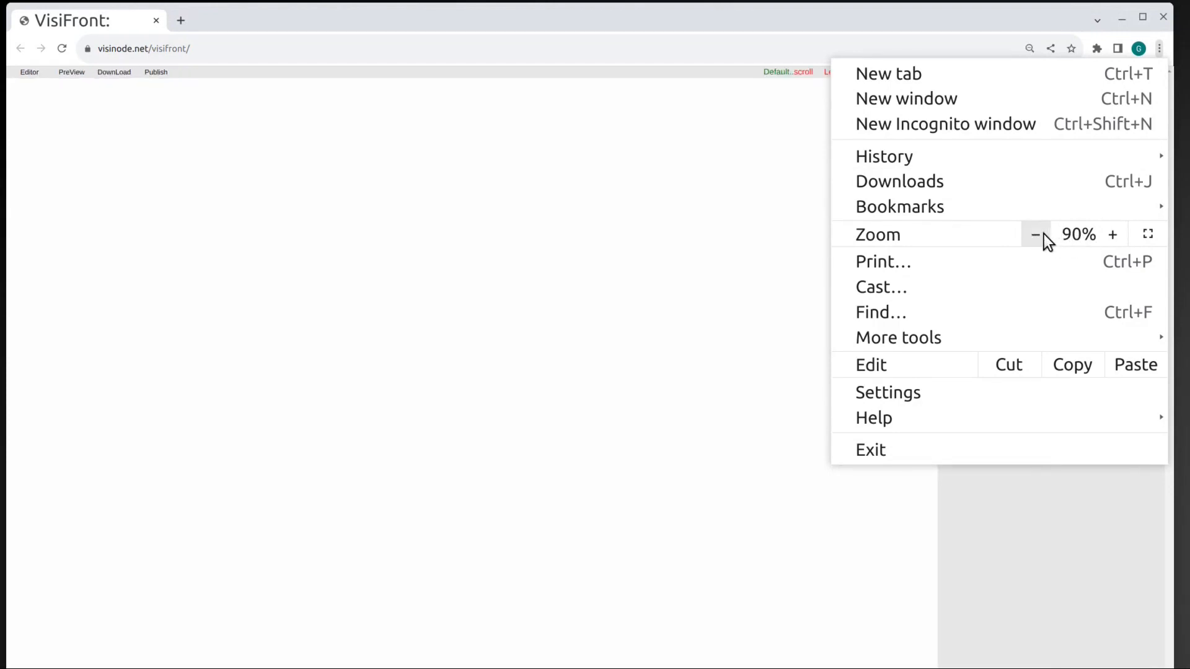
click(1035, 235)
click(1115, 240)
click(1114, 240)
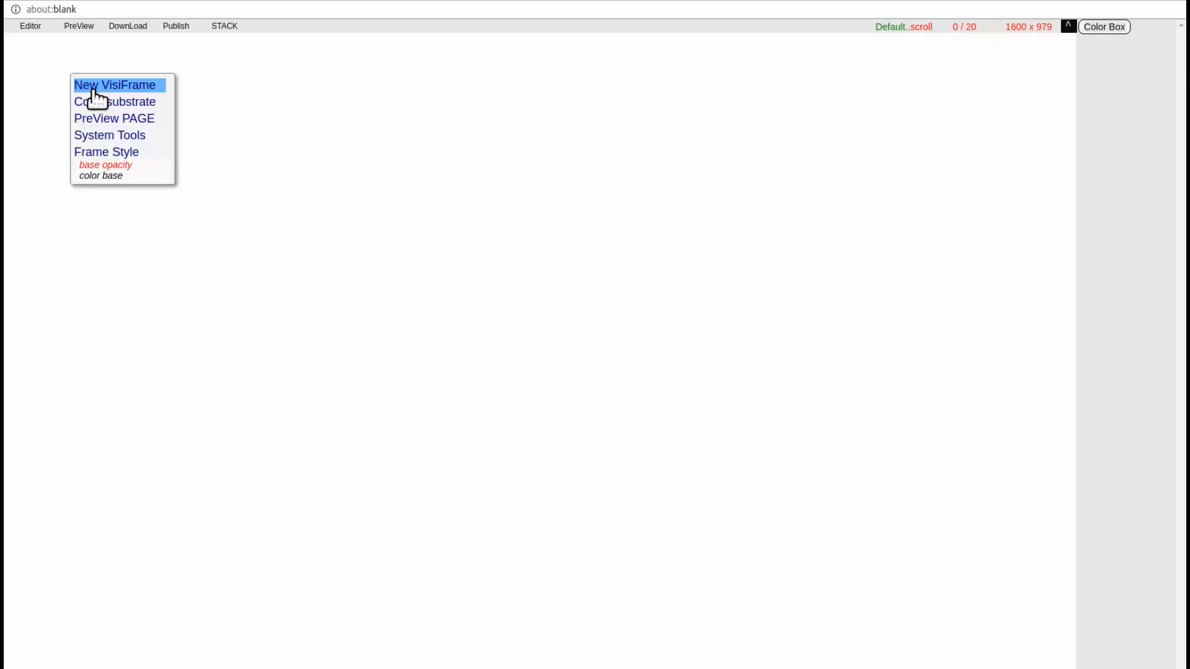
Create a new VisiFrame near the start of the blank page and enlarge it to 1376 x 736 for large text
click(91, 85)
click(91, 103)
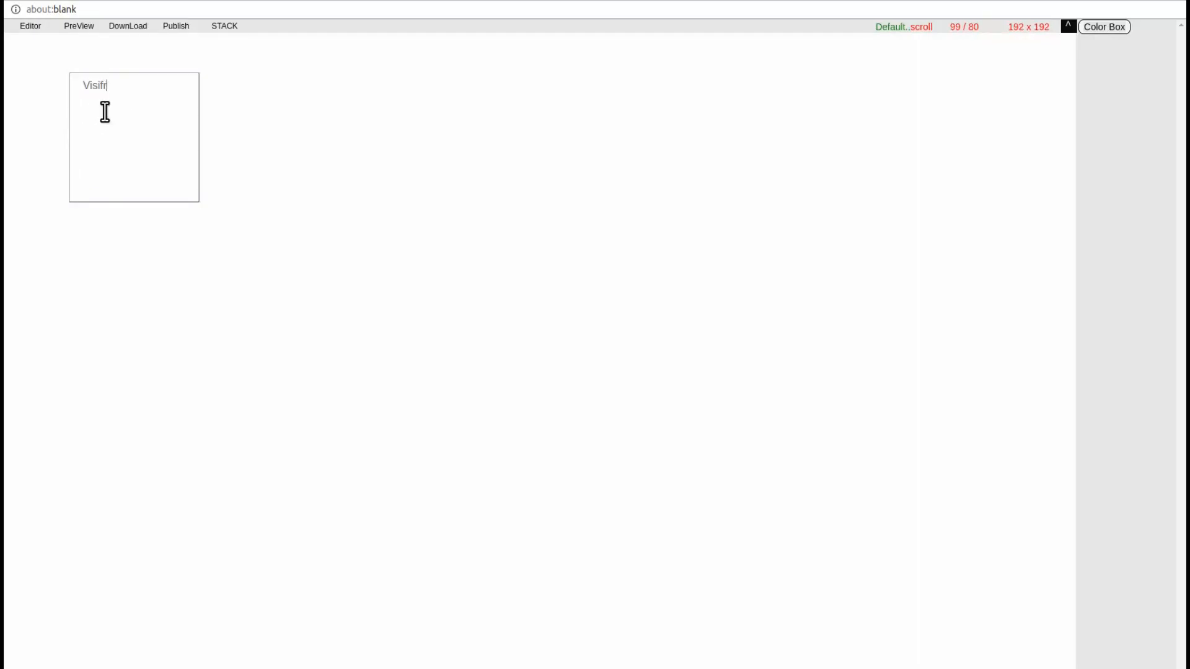
drag(199, 94, 600, 156)
drag(595, 590, 1004, 576)
click(384, 140)
Write a paragraph in the frame saying Visifront operates within a browser whose security shields computers but keeps benevolent apps from serving you fully
text(Visifront, is a we)
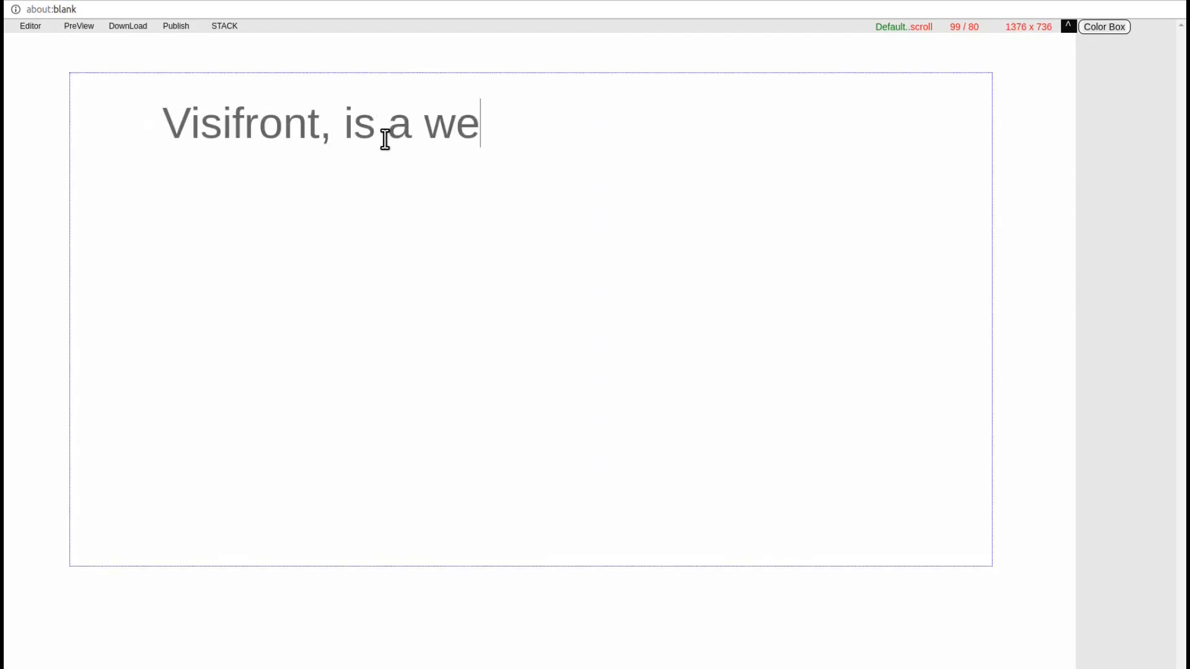
text(b page that operates within a browse)
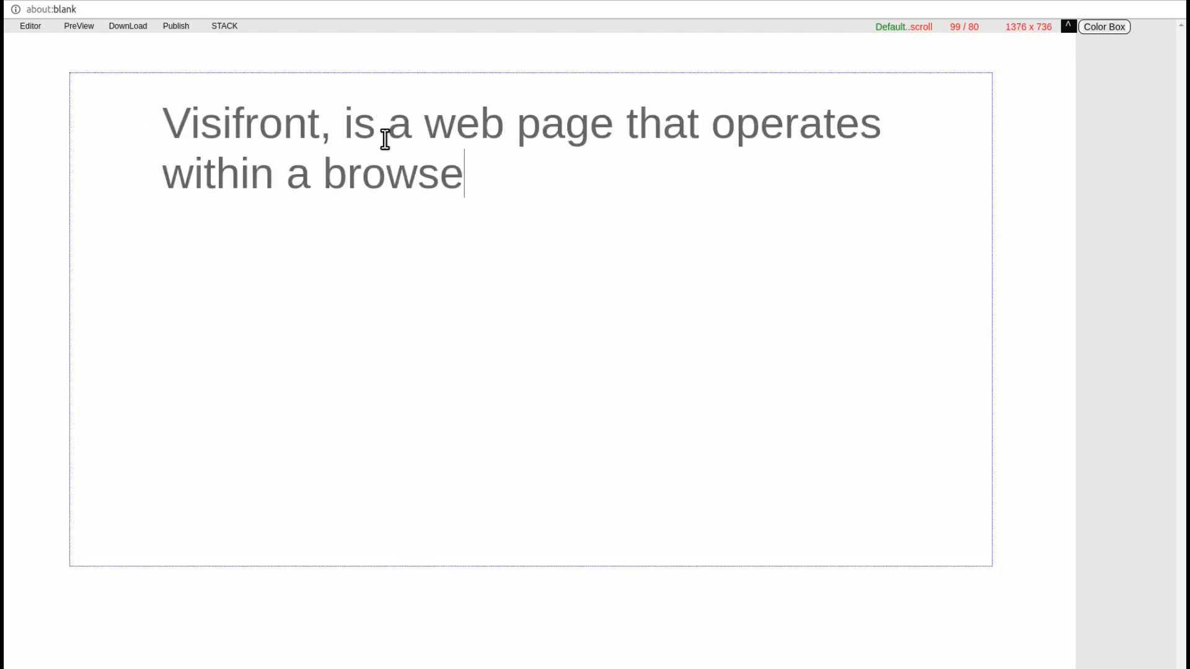
text(r. Browsers are generally sec)
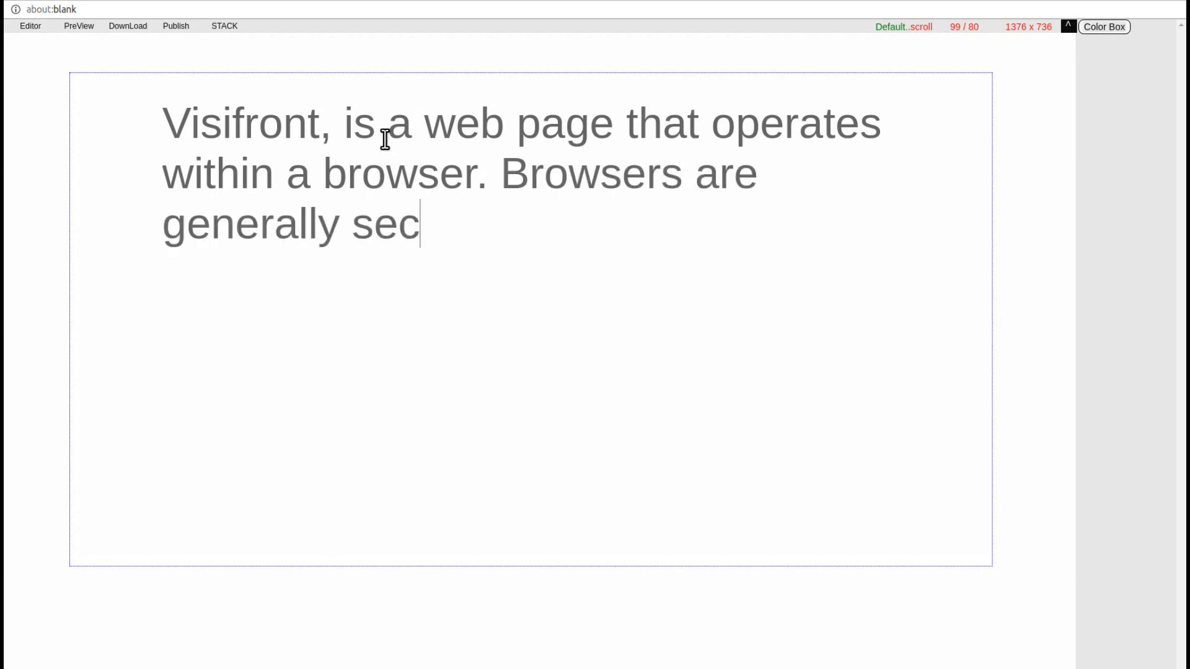
text(ure, and shield your computer from )
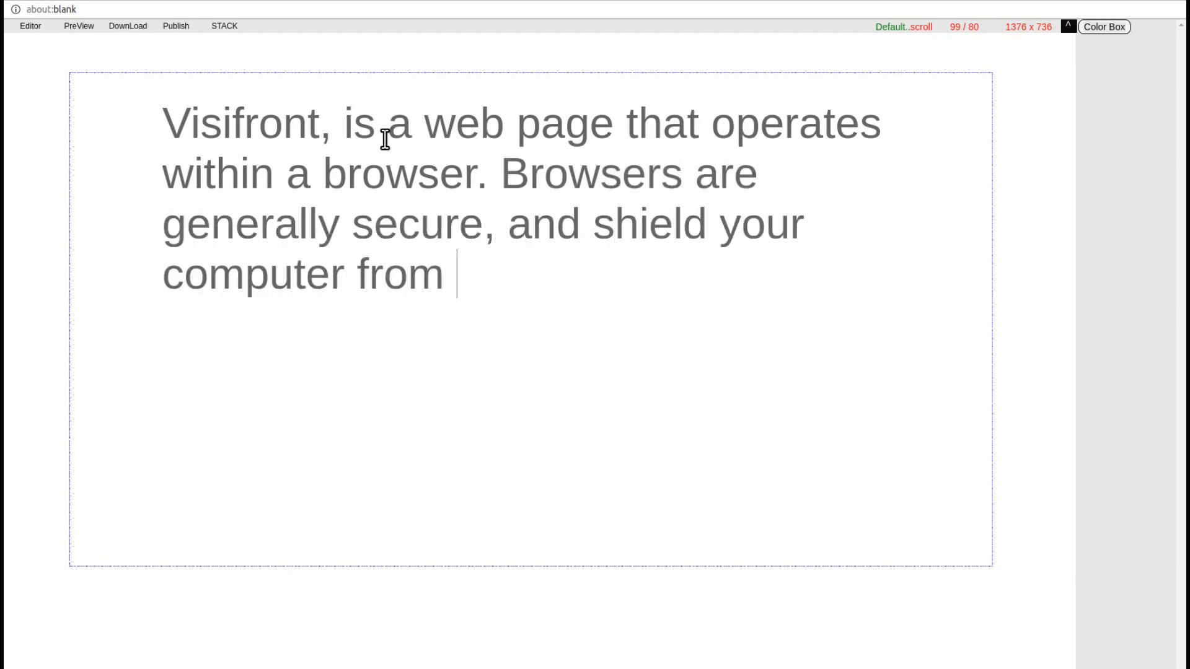
text(malicious web applications. Un)
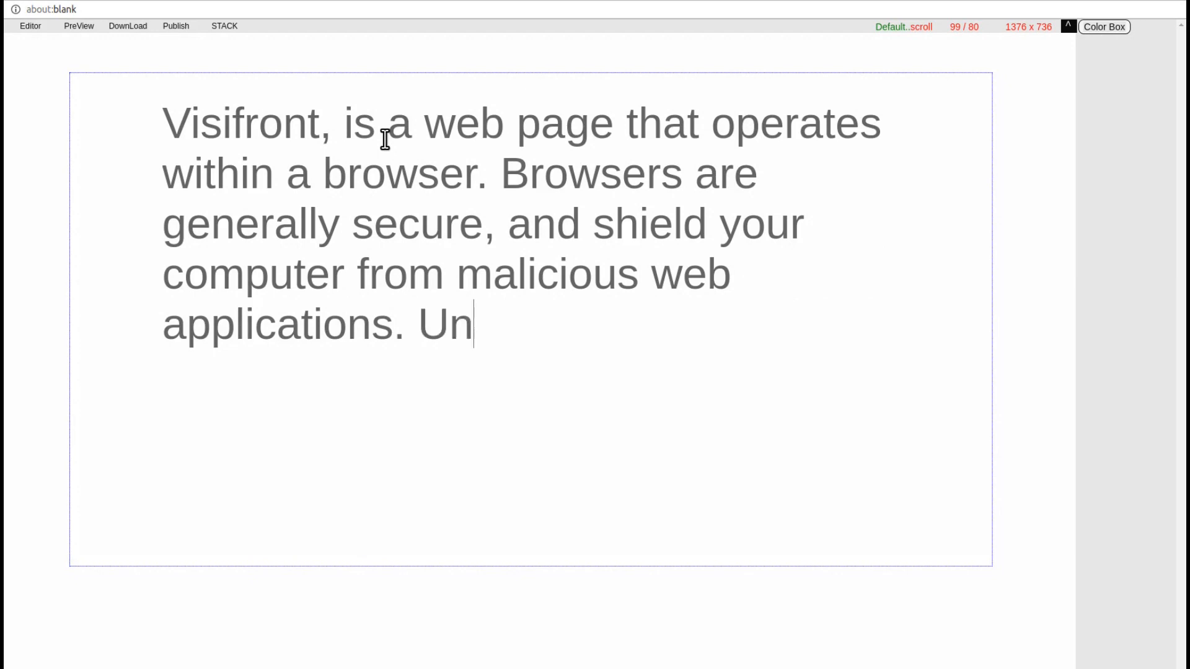
text(fortunately this also keeps b)
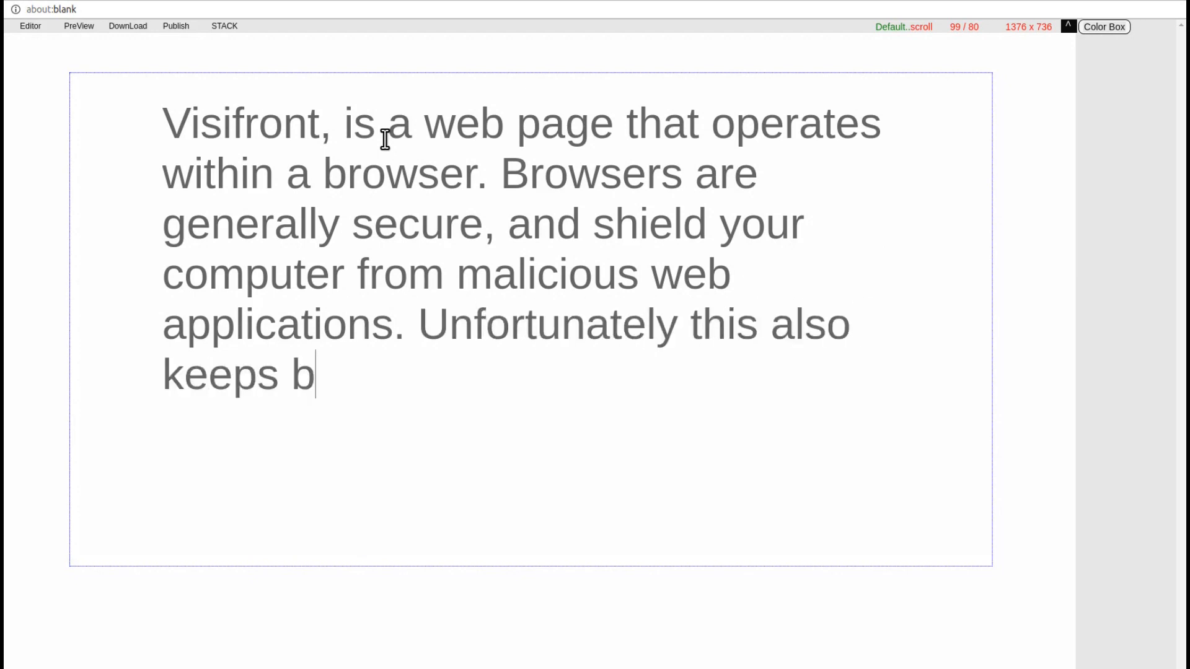
text(enevolent apps like Visi)
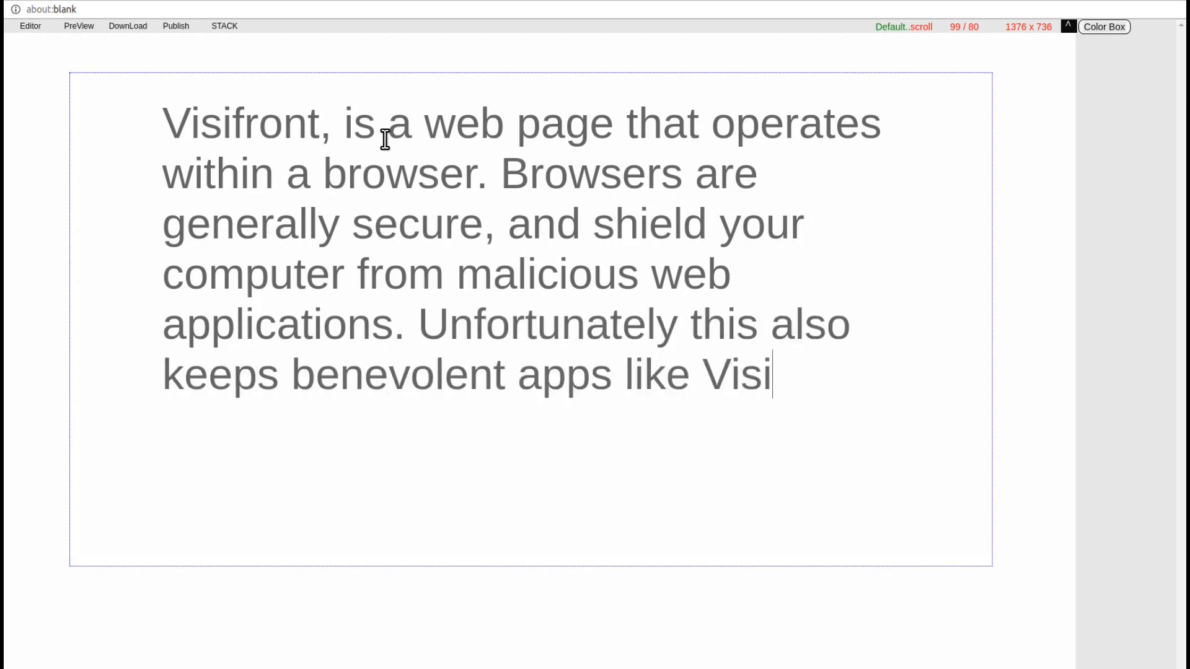
text(front from serving you fully.)
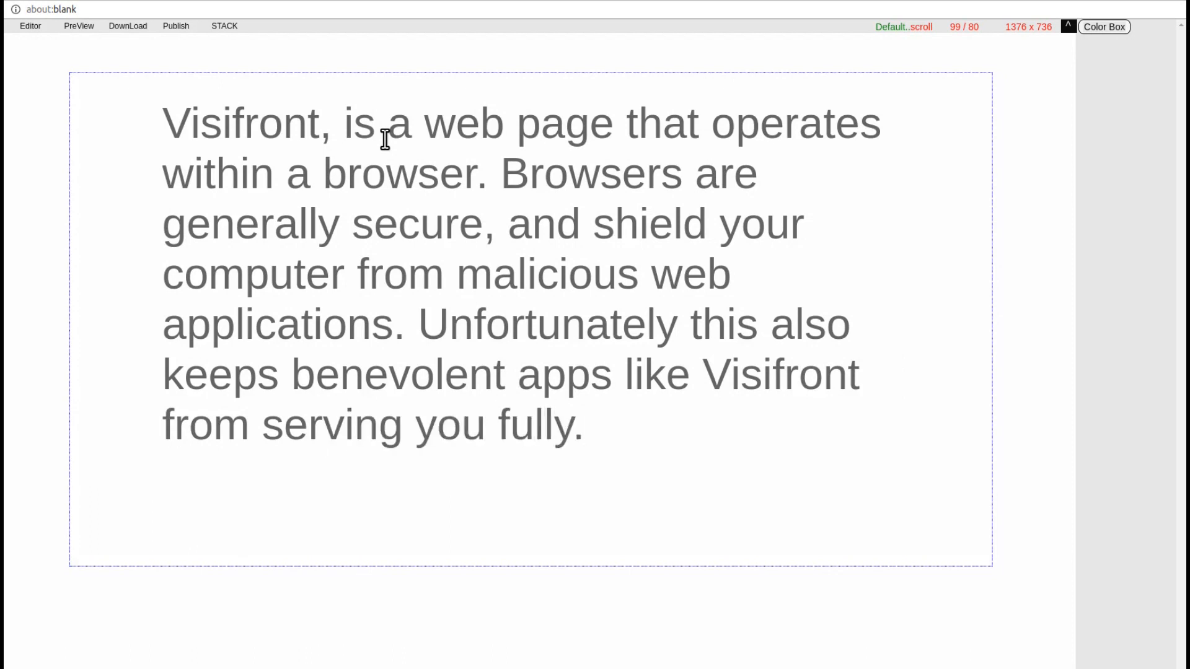
Enlarge the frame to 1392 x 832 and add a paragraph introducing Visishare as the mediator between visifront and any device running a suitable browser
drag(991, 563, 1003, 629)
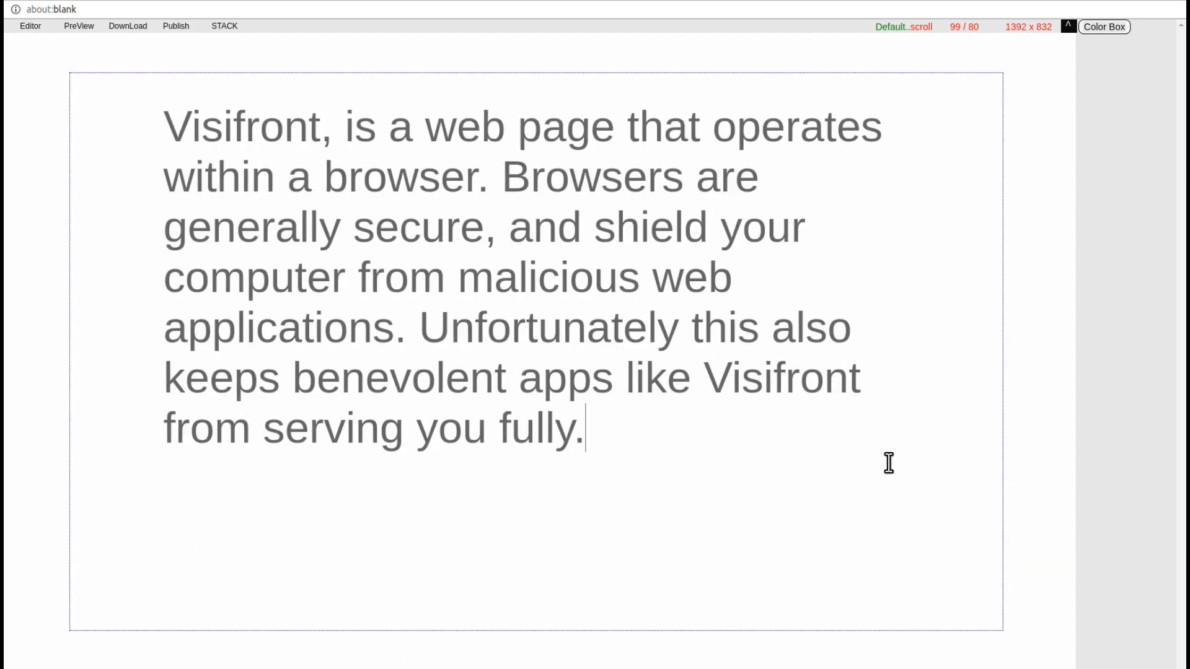
text(So we have added)
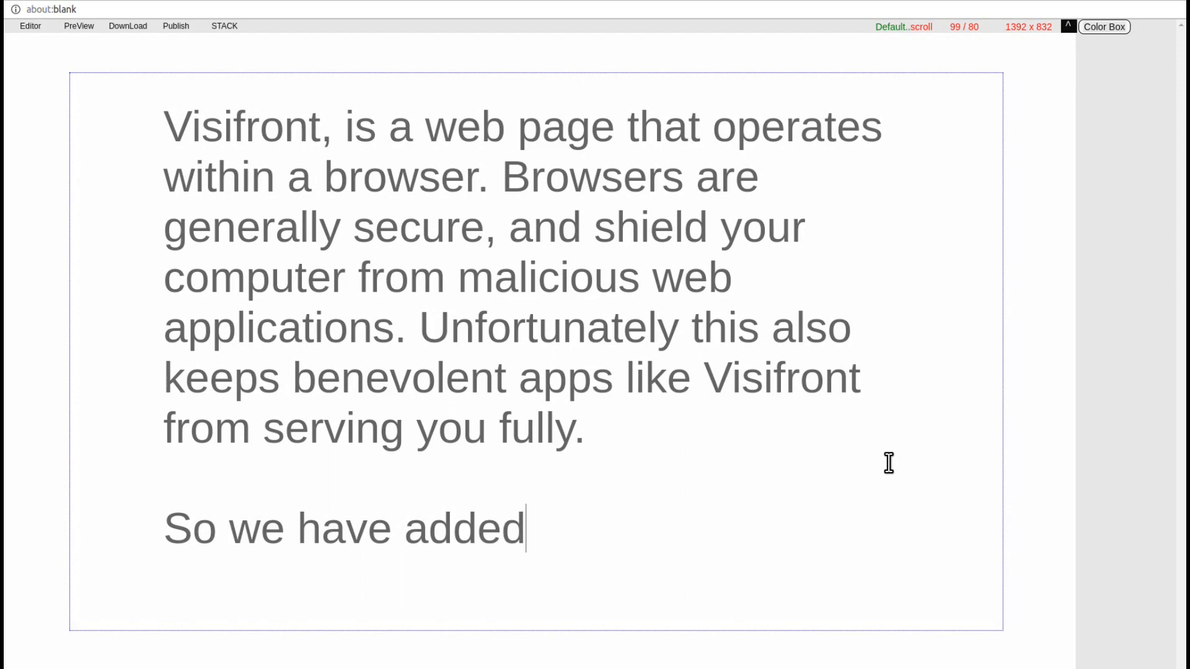
text( a mediator between visi)
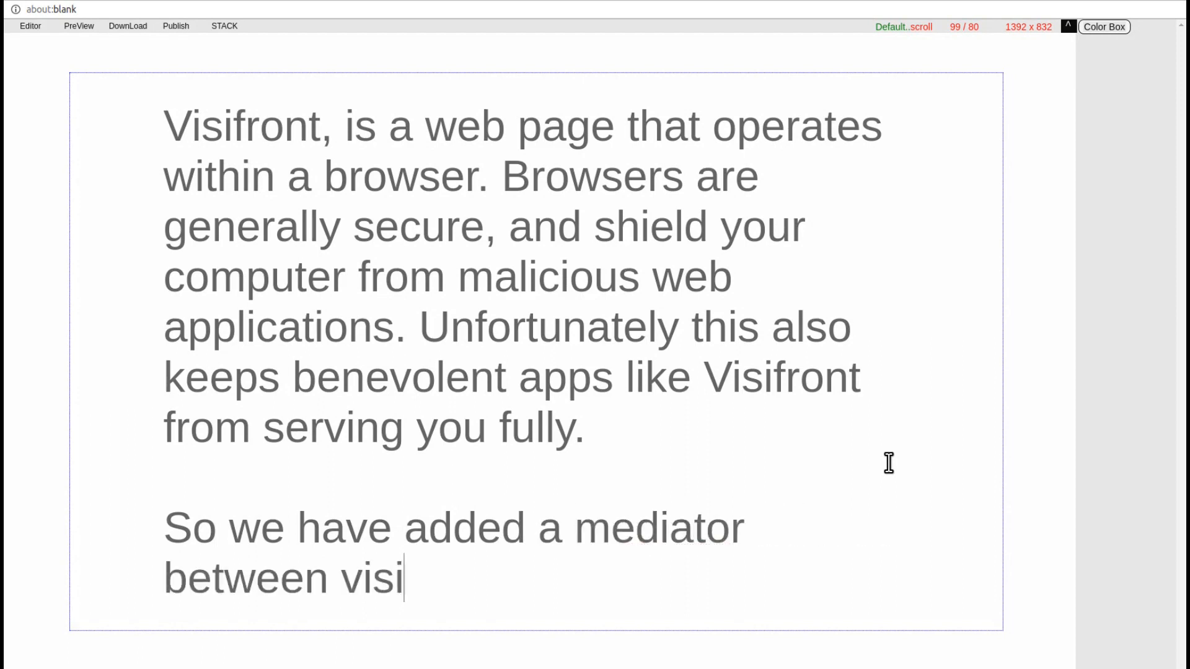
text(front and the rest of the world, your and other peop)
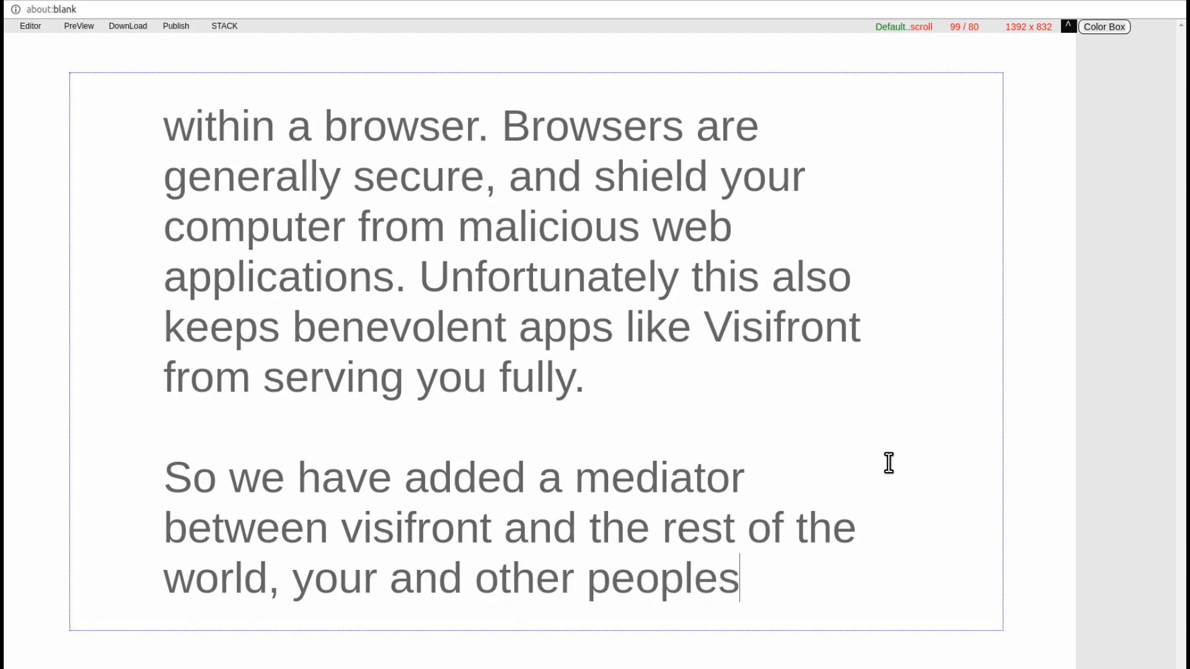
text(le's desktops, lapto)
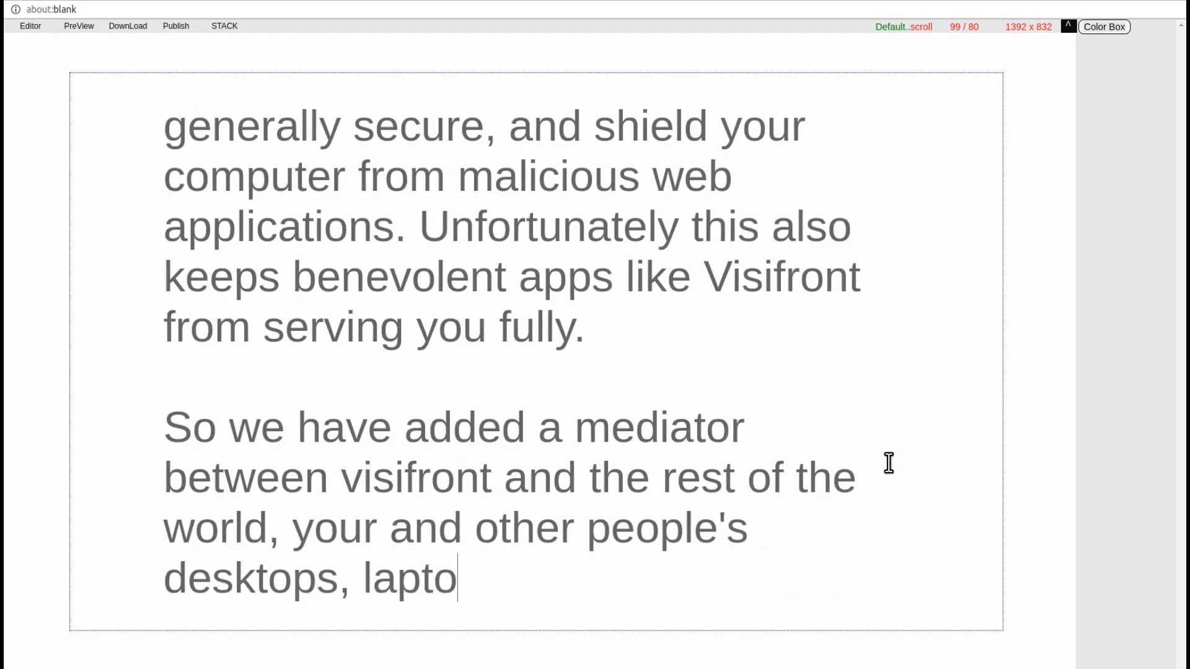
text(ps, tablets, smartphones, Io)
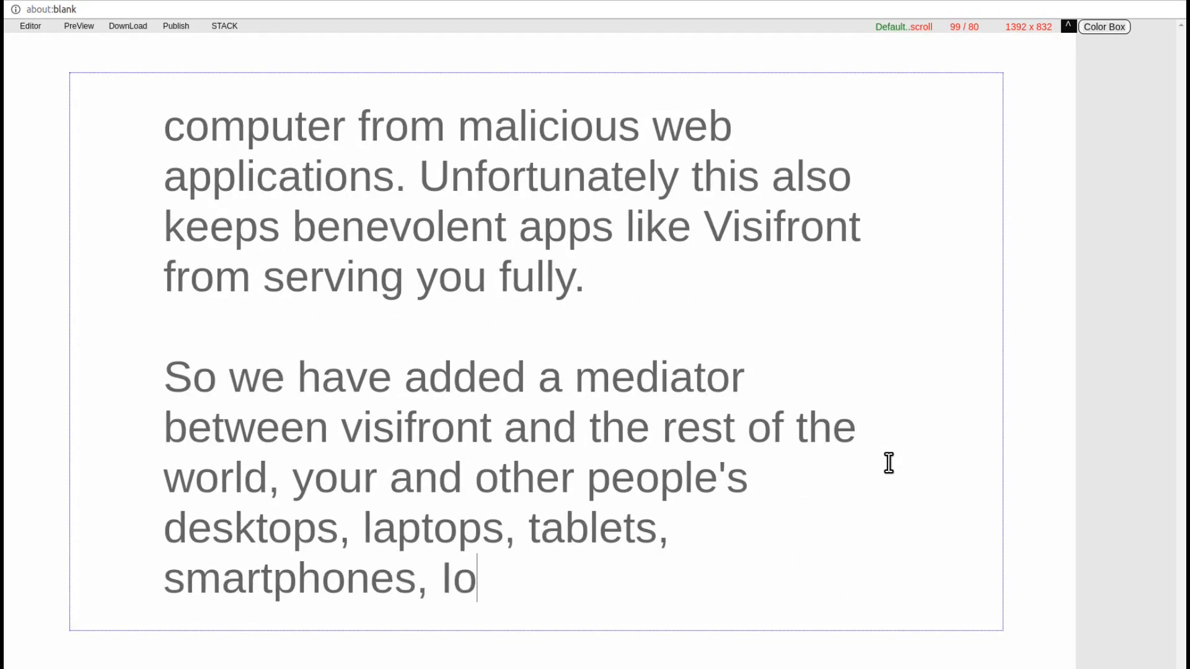
text(T (Internet of Things)
text() or and device running a s)
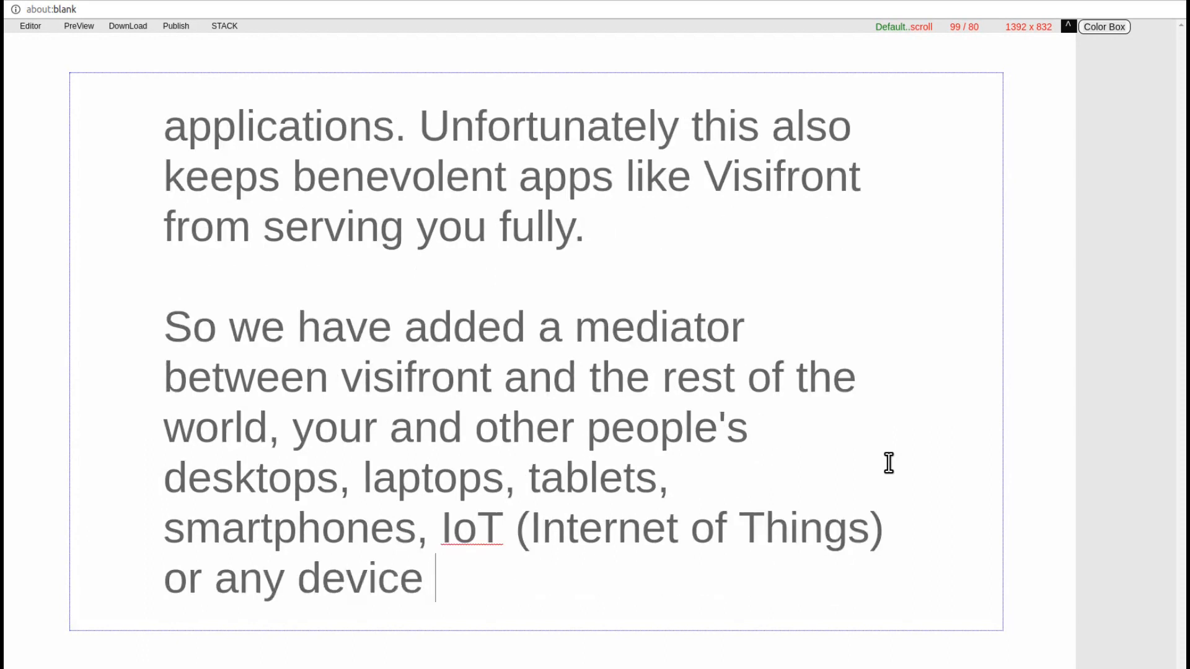
text( suitable browser. )
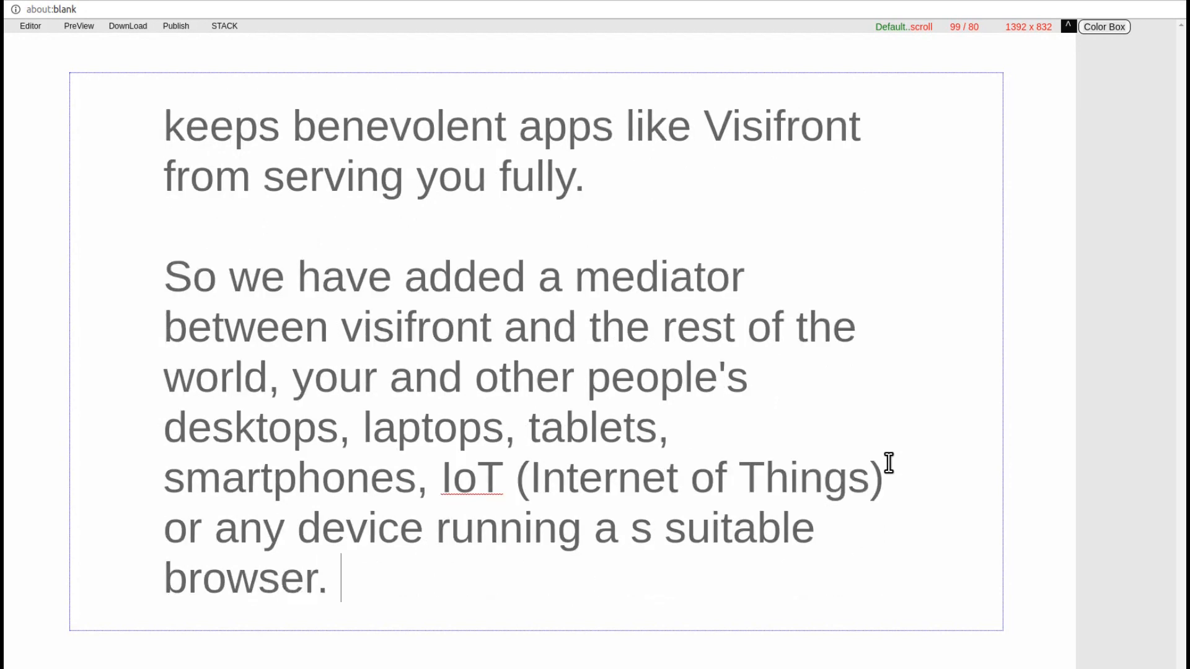
text(This mediator is called Visishare.)
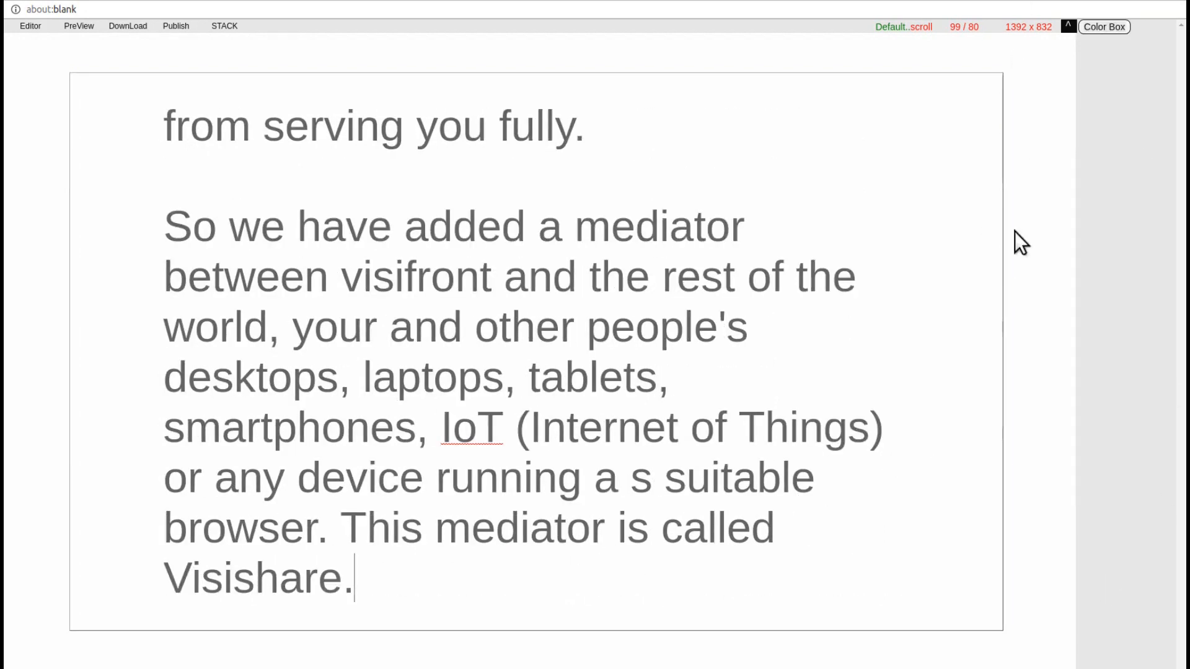
Resize the frame to 1488 x 848 around both paragraphs and set its text colour to black
drag(1004, 100, 833, 110)
drag(829, 529, 1068, 645)
right_click(495, 333)
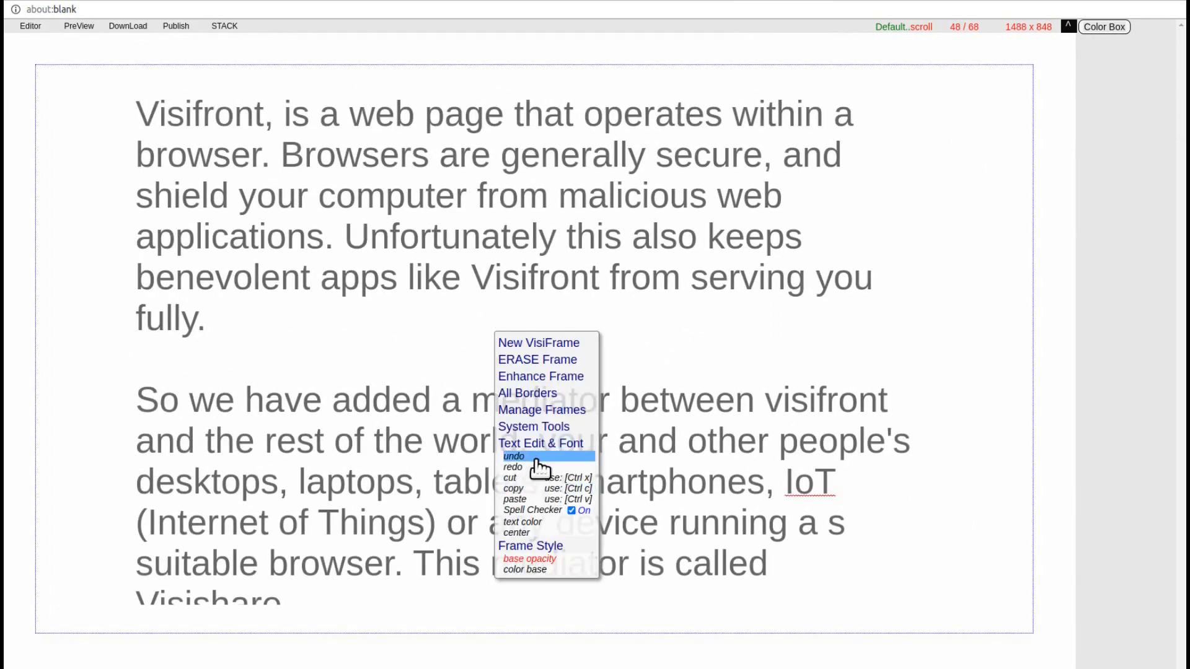
click(522, 521)
click(1111, 128)
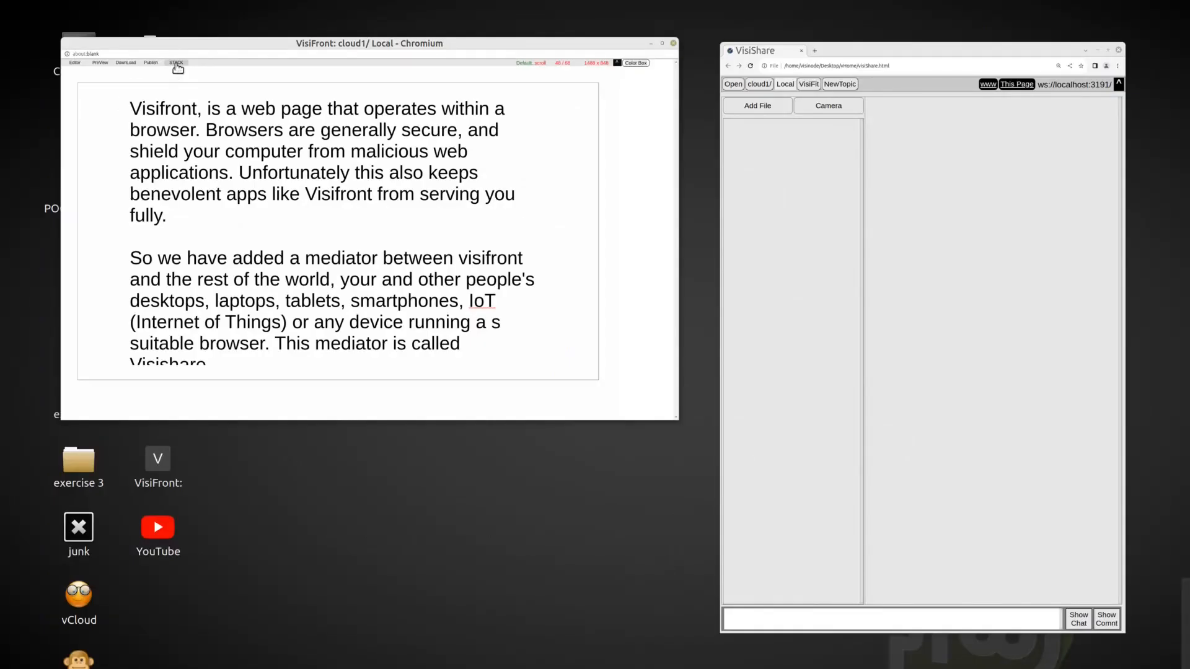
Stack the mediator text page into Visishare and open a new blank VisiFront window placed beside it
click(176, 63)
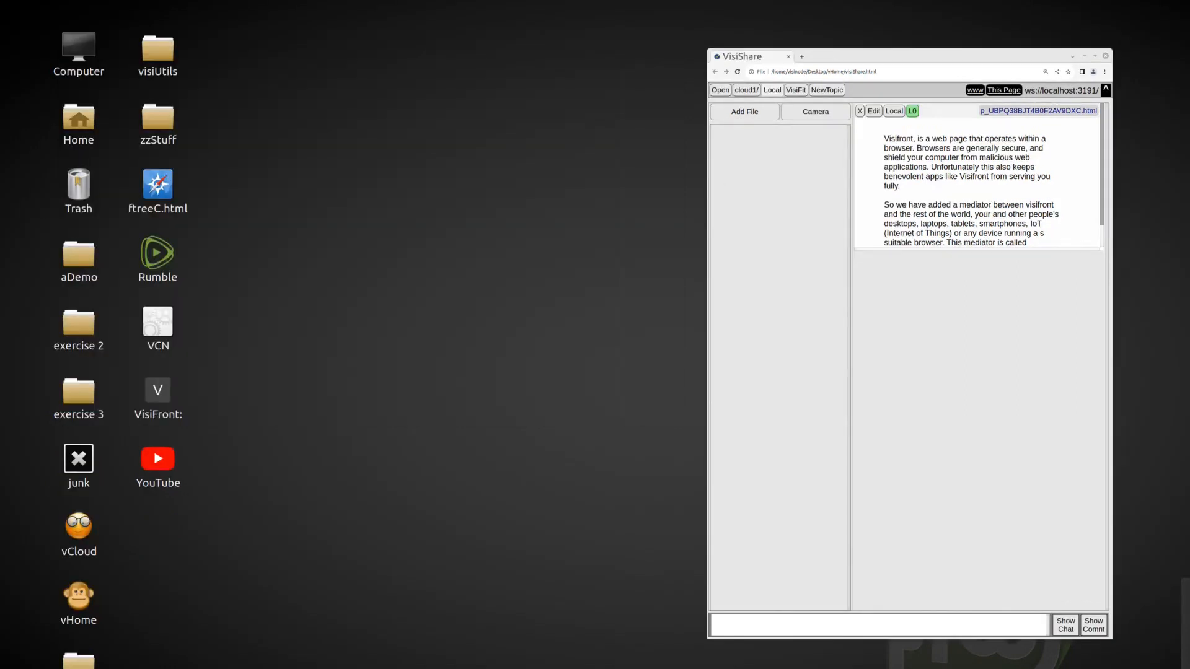
click(796, 93)
drag(321, 5, 386, 42)
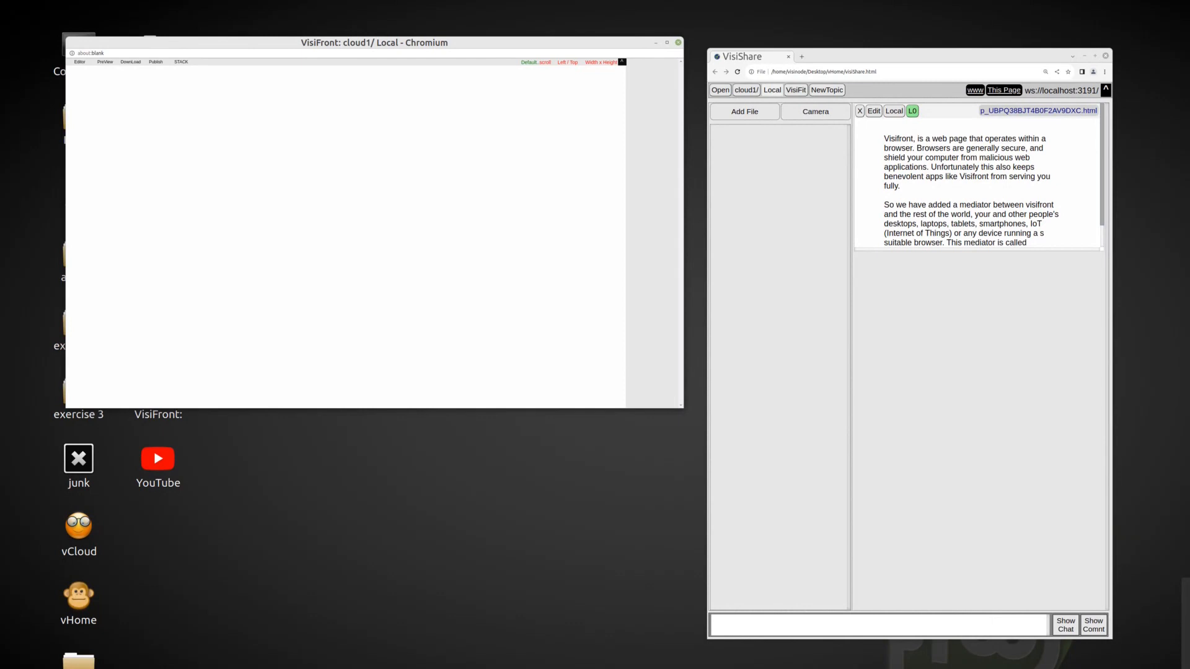
Load visi_G4XJ7CF2RFI8J2ULZAL0.html from the file manager into the blank VisiFront window and stack that page in Visishare
key(alt+Tab)
drag(244, 155, 246, 157)
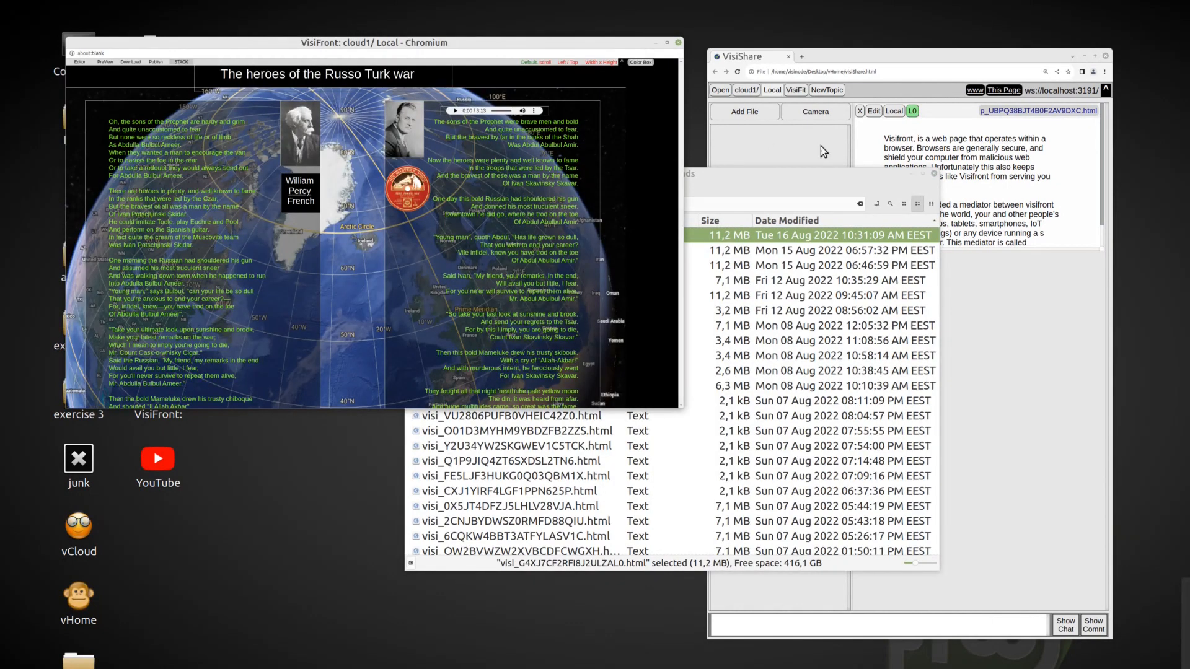
click(910, 177)
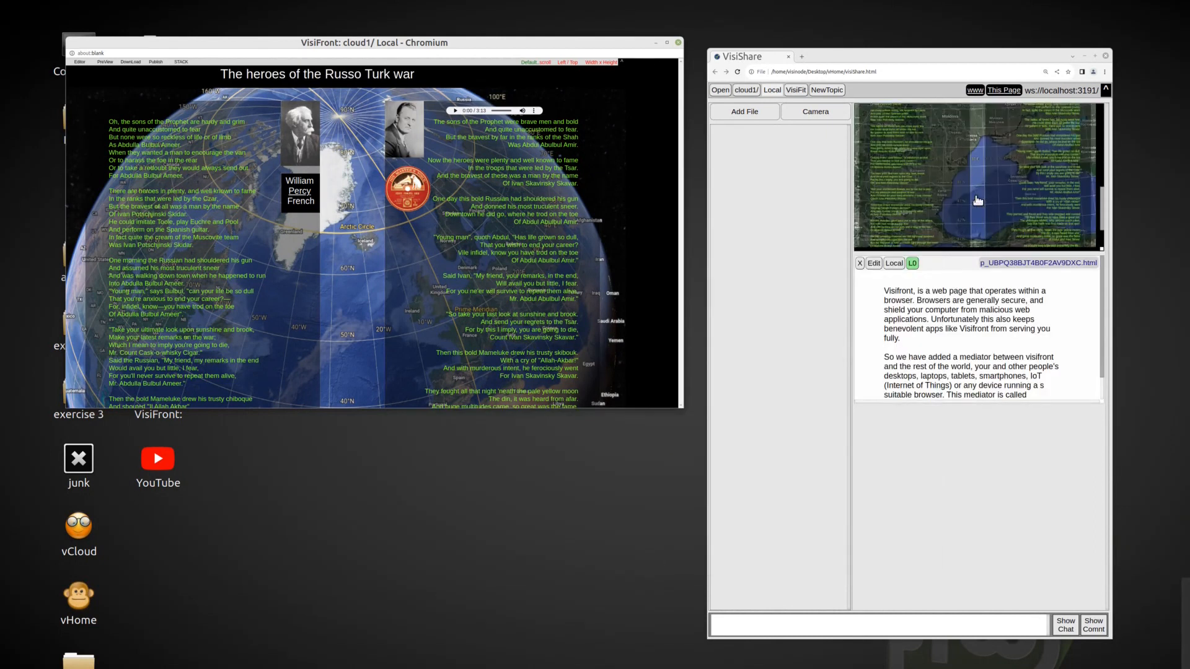
drag(653, 406, 668, 632)
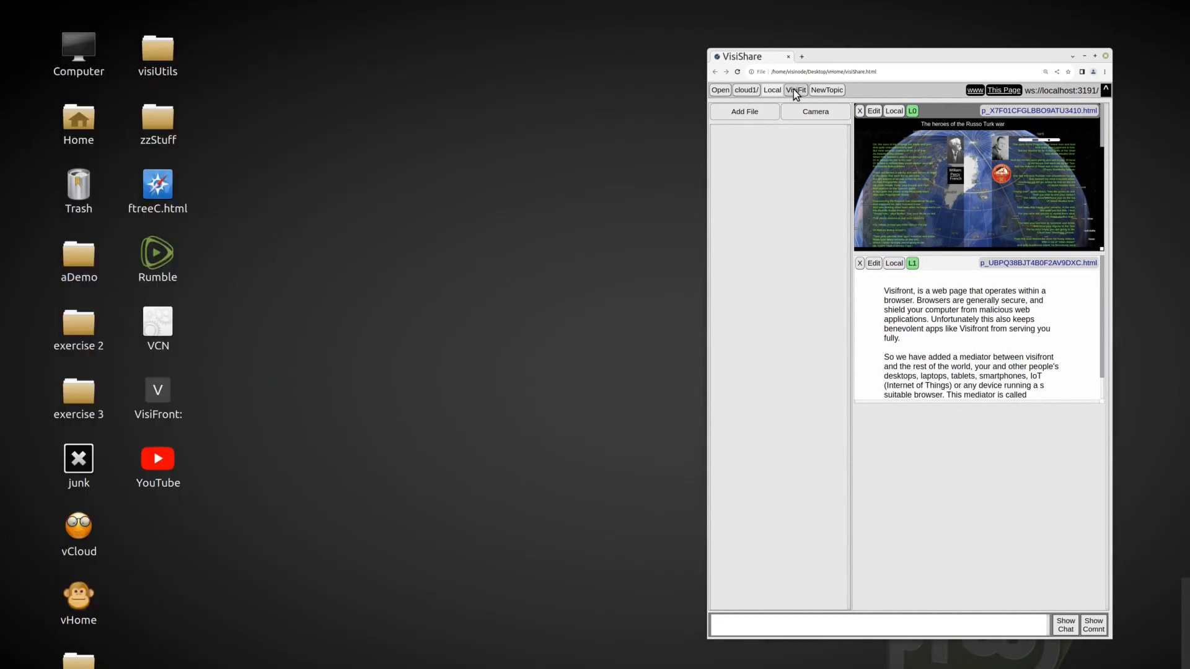
Open another blank VisiFront window and transfer the Danube Region map frame into it from the stacked Russo Turk war page
click(796, 92)
drag(465, 13, 504, 28)
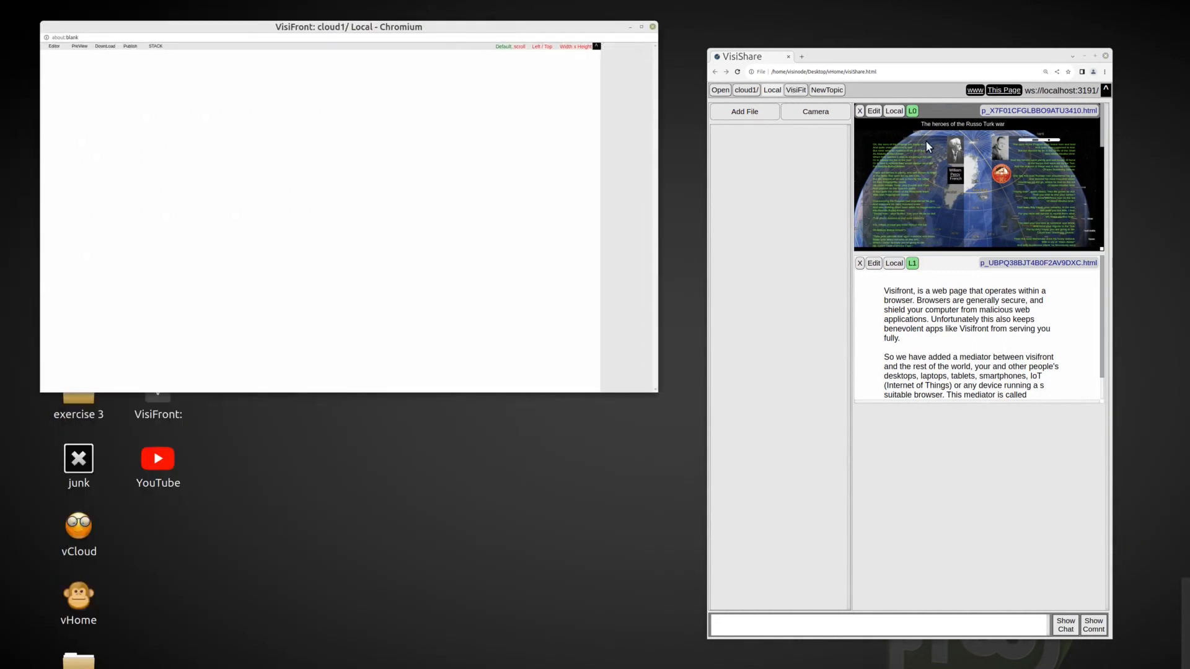
scroll(973, 206, down, 3)
scroll(973, 206, up, 2)
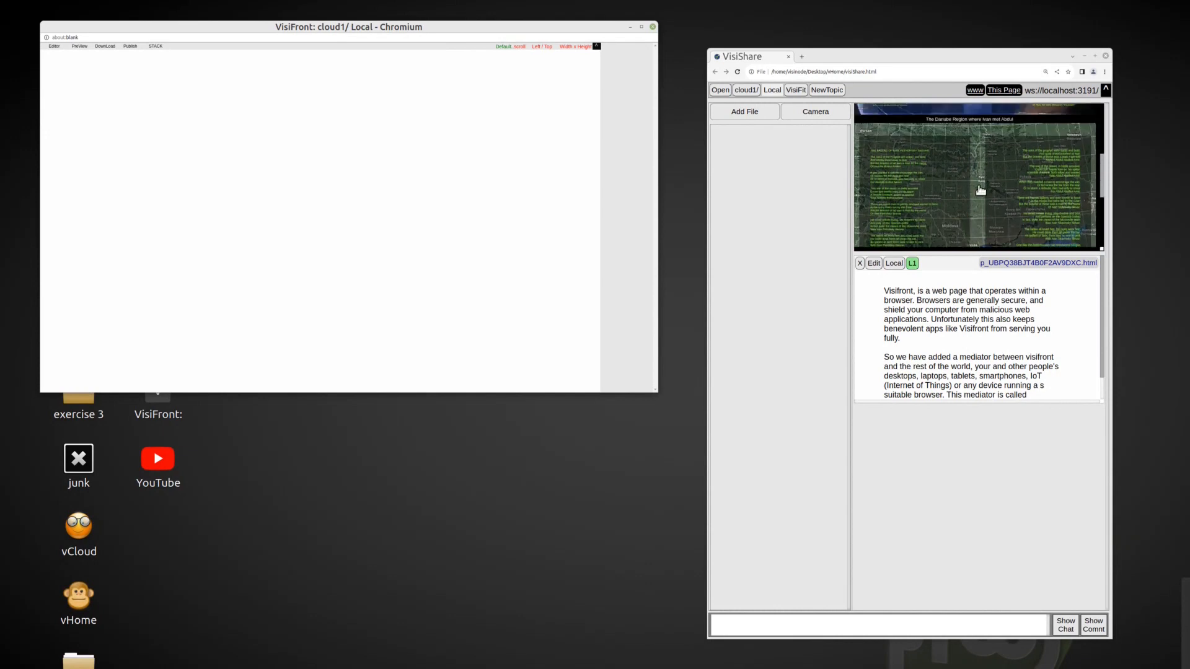
drag(865, 127, 41, 51)
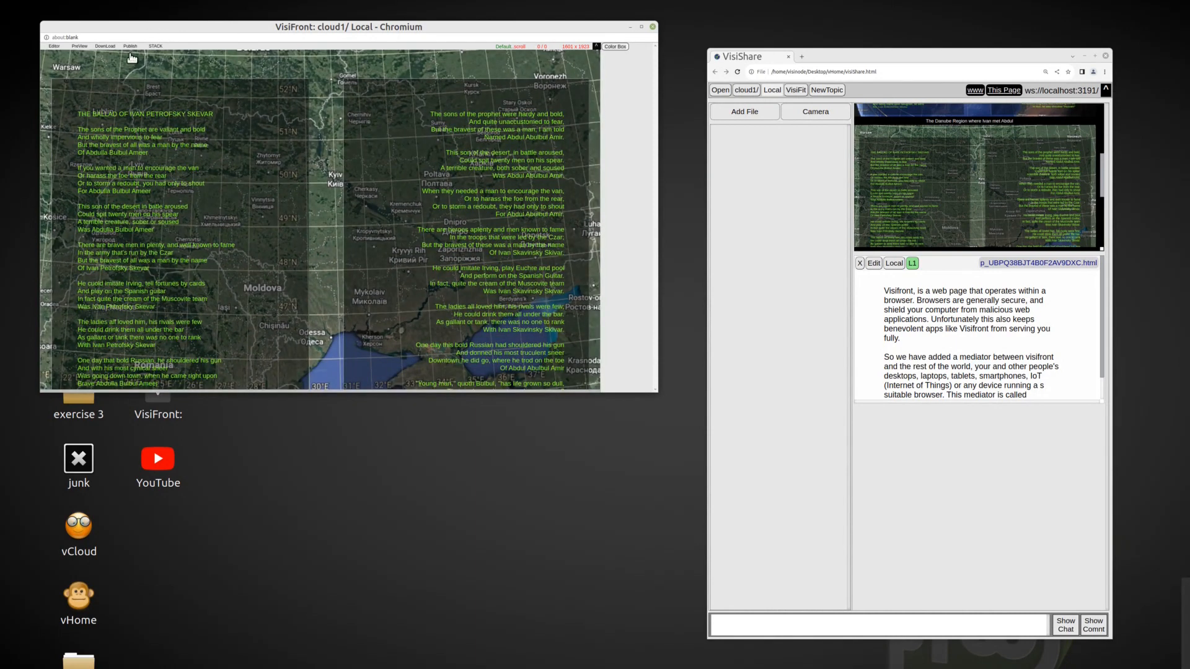
Stack the Danube Region page in Visishare and look through its stacked copy
click(154, 47)
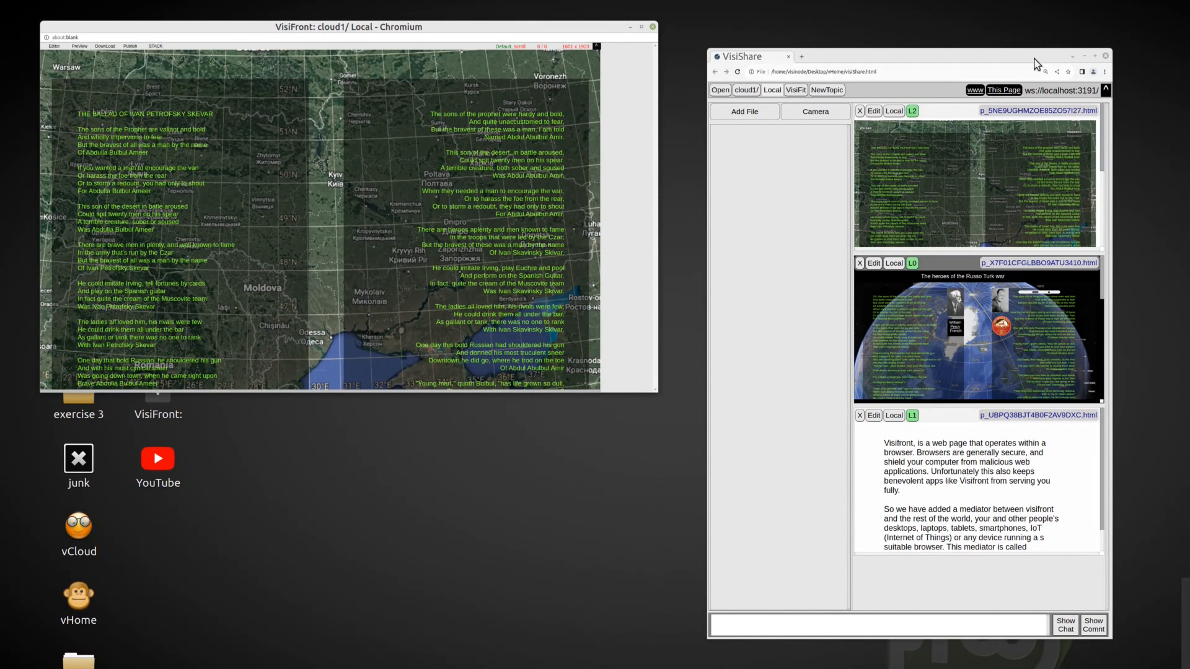
scroll(982, 213, down, 5)
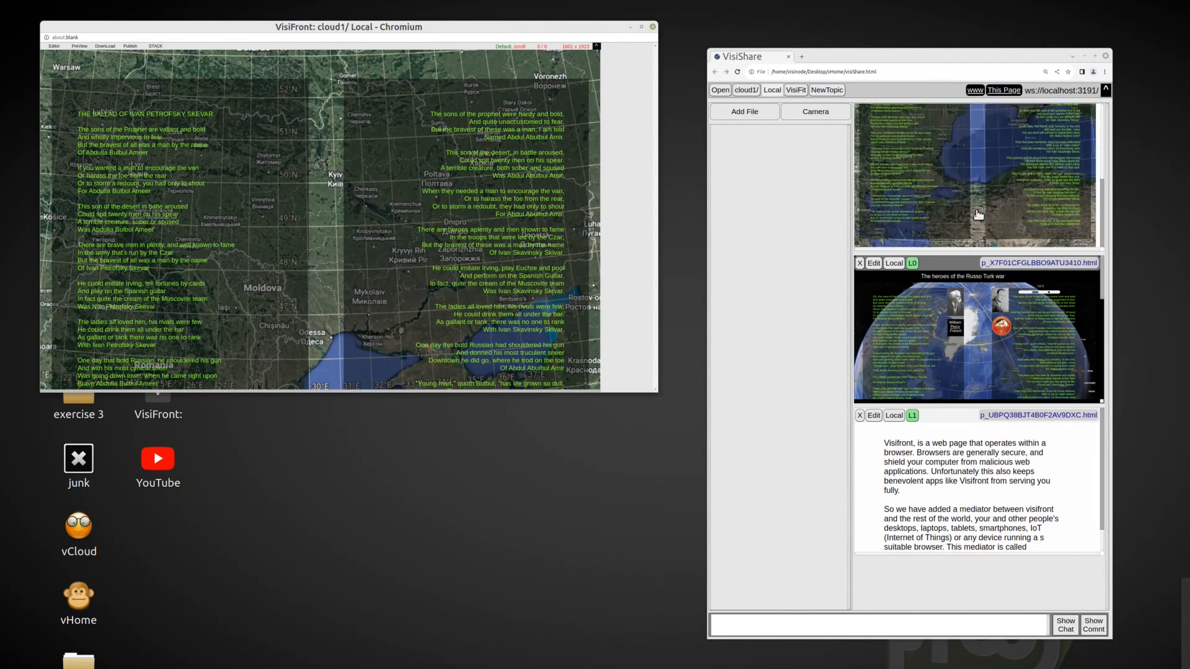
Open a new blank VisiFront workspace, position it beside the stack window and make it taller
scroll(982, 209, up, 5)
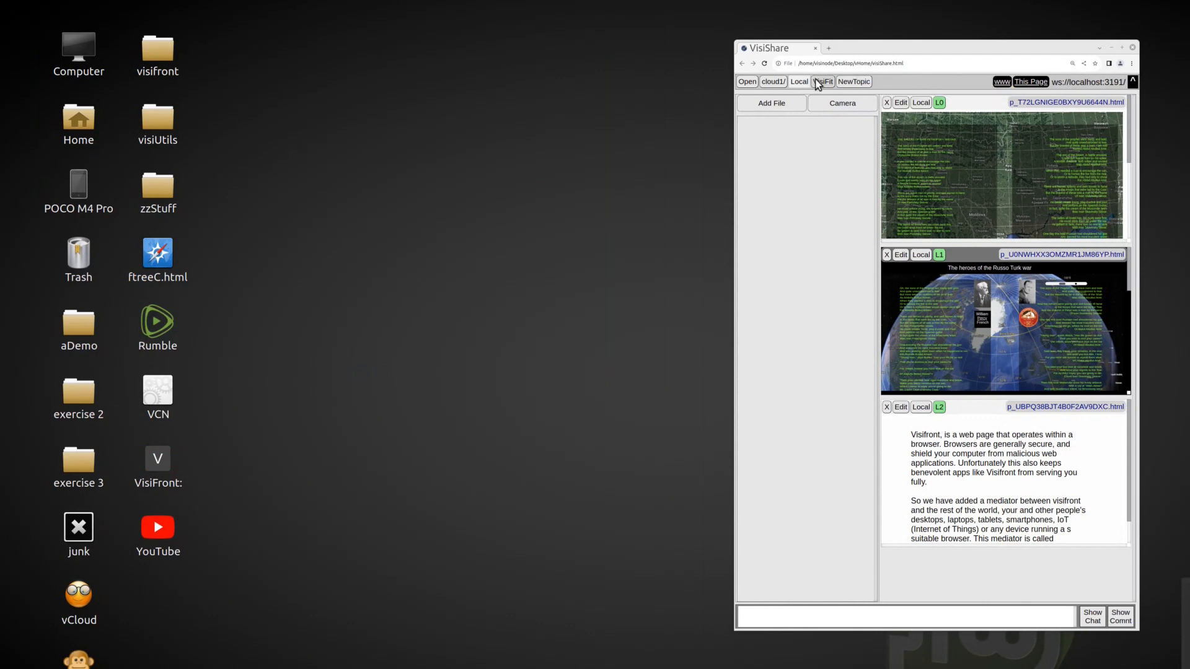
click(812, 83)
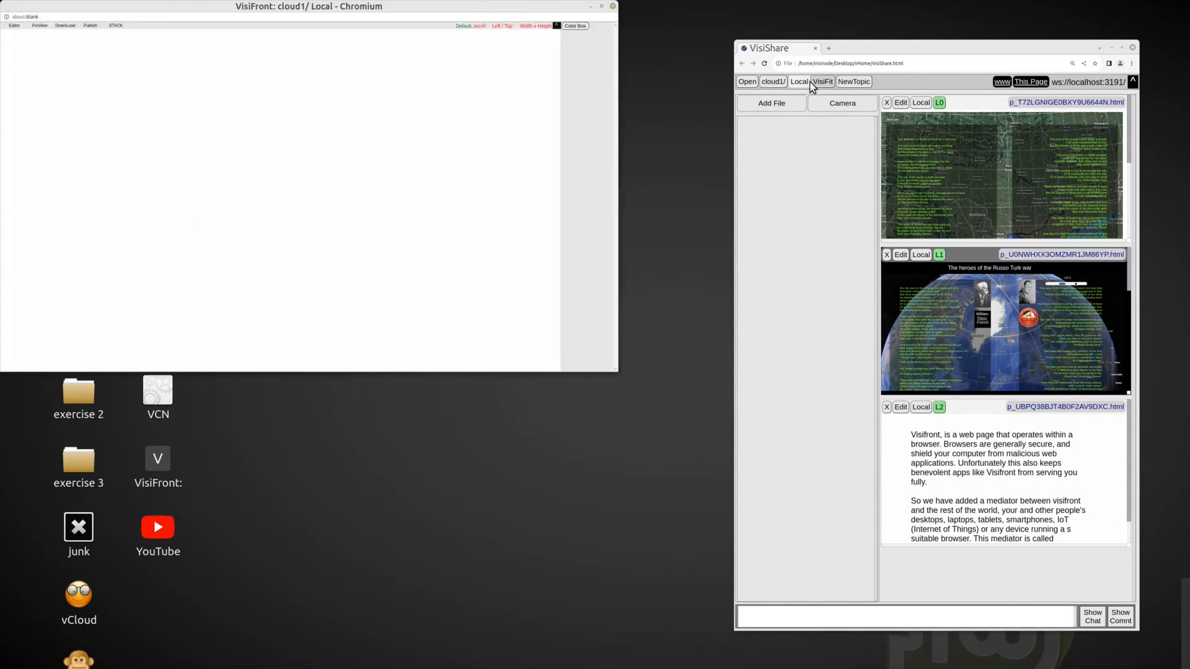
drag(545, 9, 606, 28)
drag(677, 390, 677, 637)
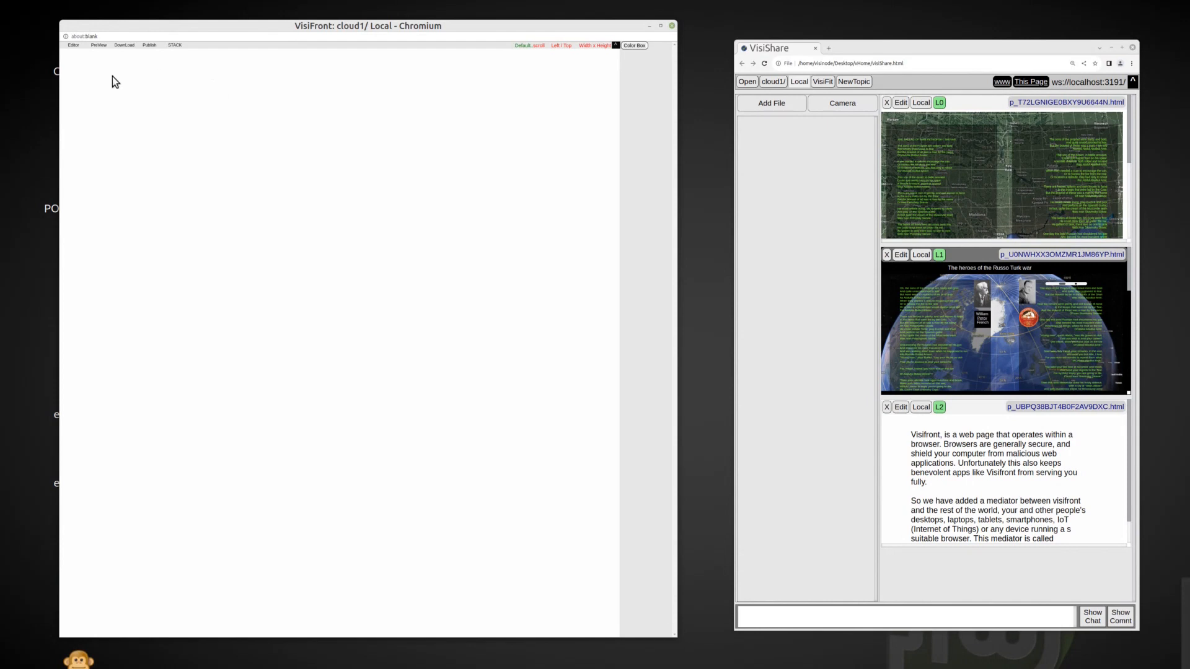
Copy the suited man's portrait from the Russo Turk war page into the workspace, enlarge it and place it near the upper-left corner
drag(1029, 290, 164, 109)
drag(150, 159, 144, 407)
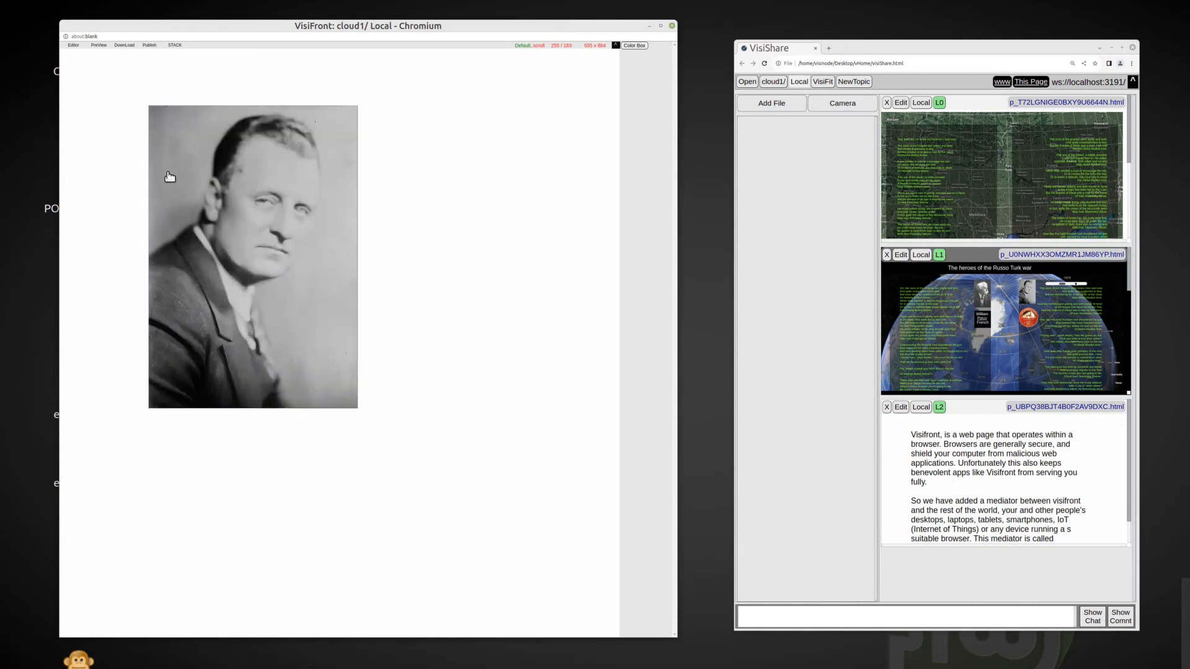
drag(151, 112, 75, 65)
Add "william Percy French.jpg" from the Desktop's exercise 2 folder to the raw materials column
click(775, 105)
click(676, 164)
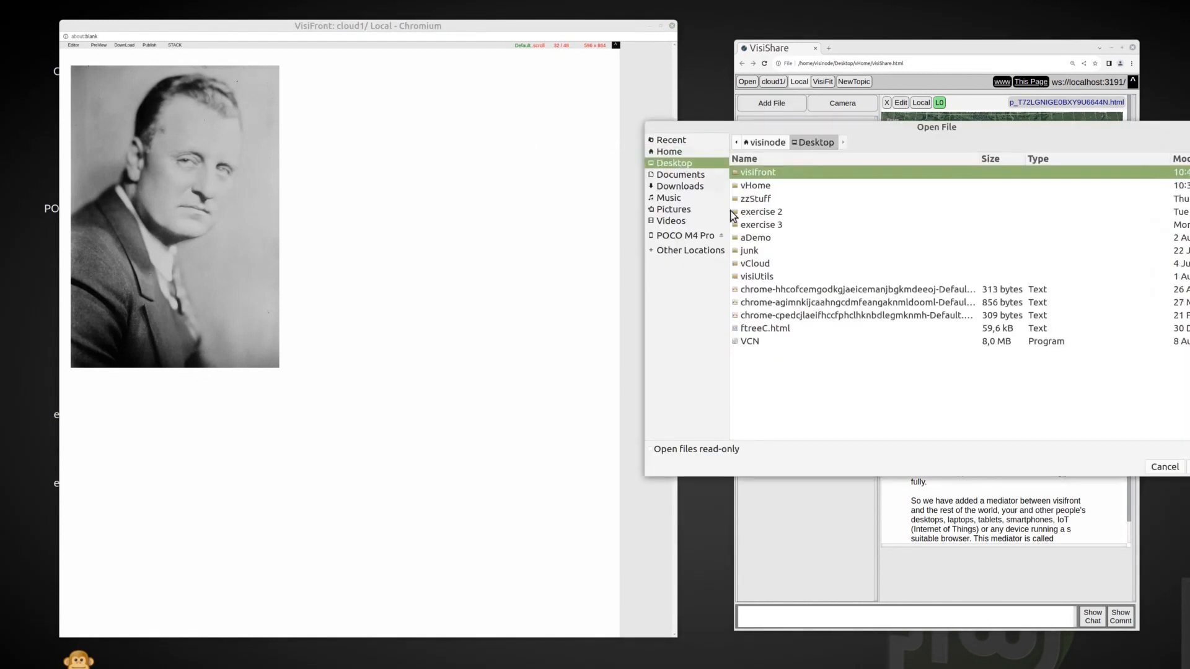
double_click(768, 212)
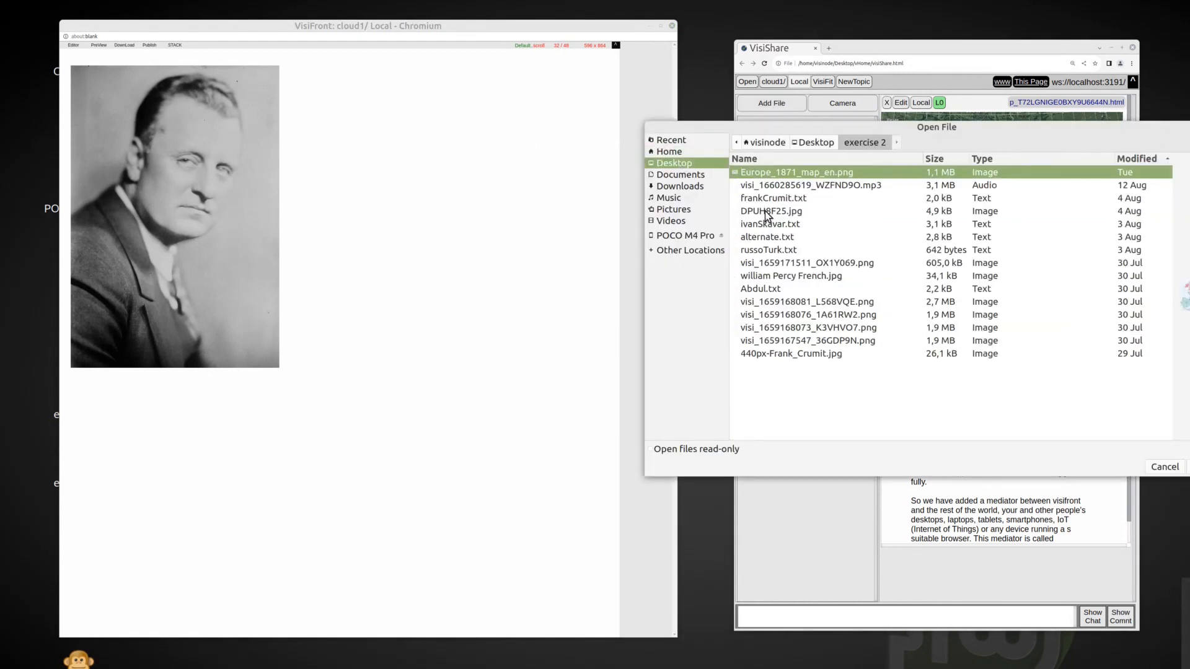
click(769, 277)
key(Return)
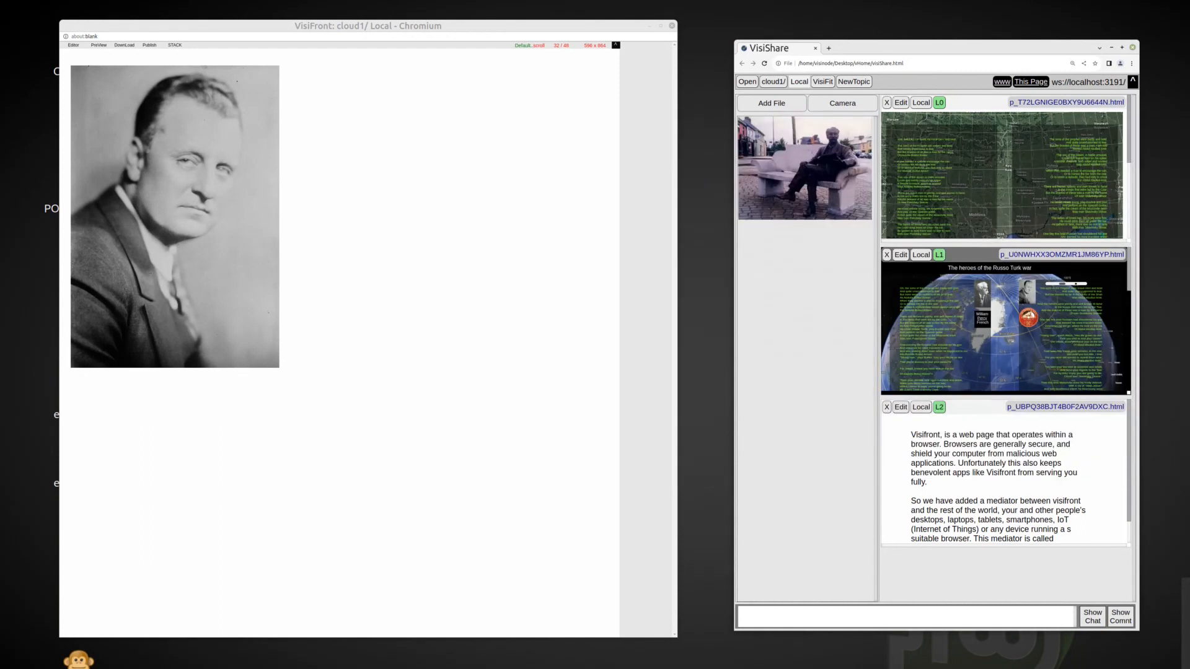
Place the bench statue photo to the right of the portrait and scale it to about 790 wide
drag(751, 129, 329, 87)
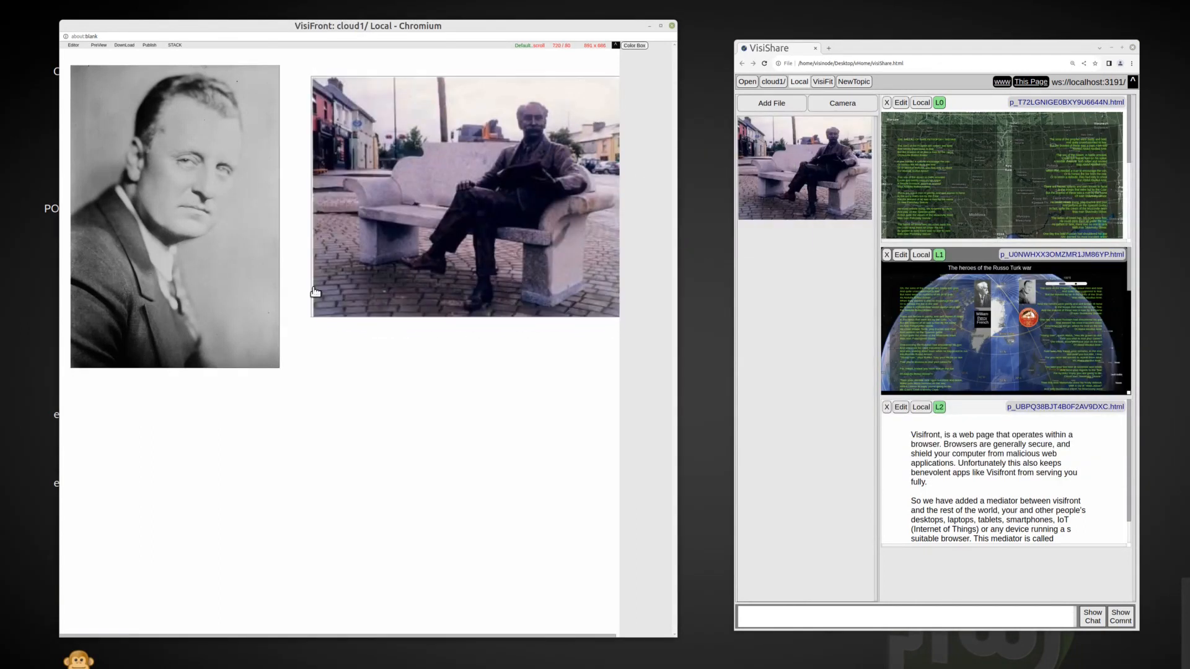
drag(319, 317, 315, 295)
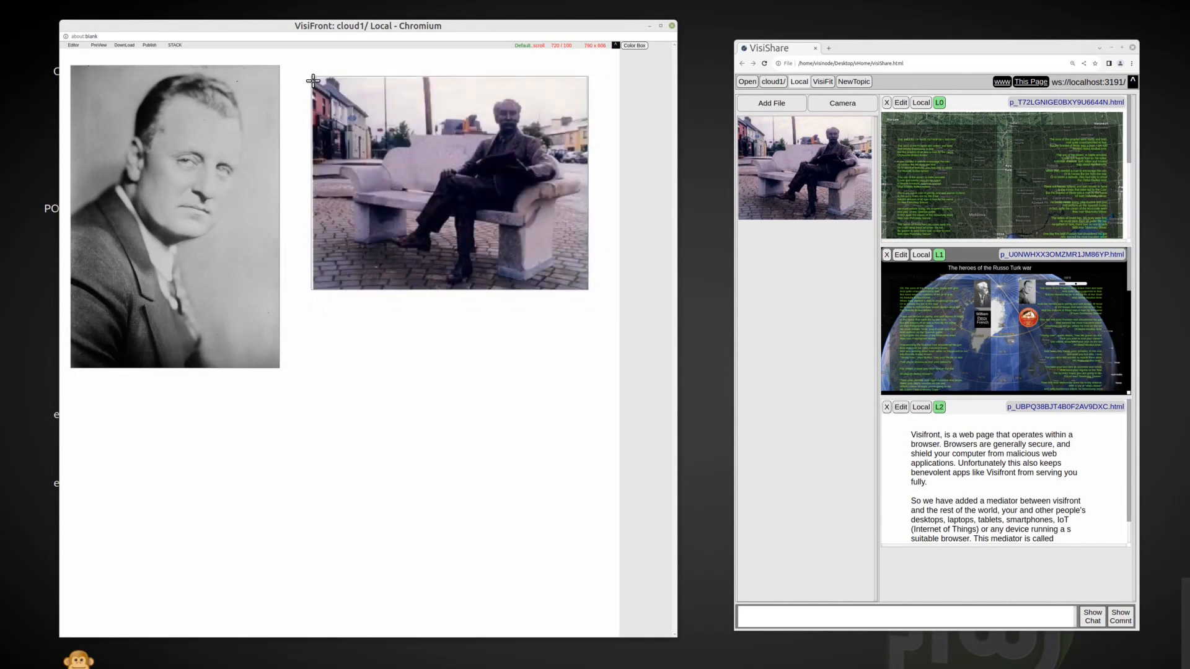
Copy the red record label from the Russo Turk war page onto the portrait's lower-right corner, enlarged to about 225 × 225
drag(1027, 318, 235, 318)
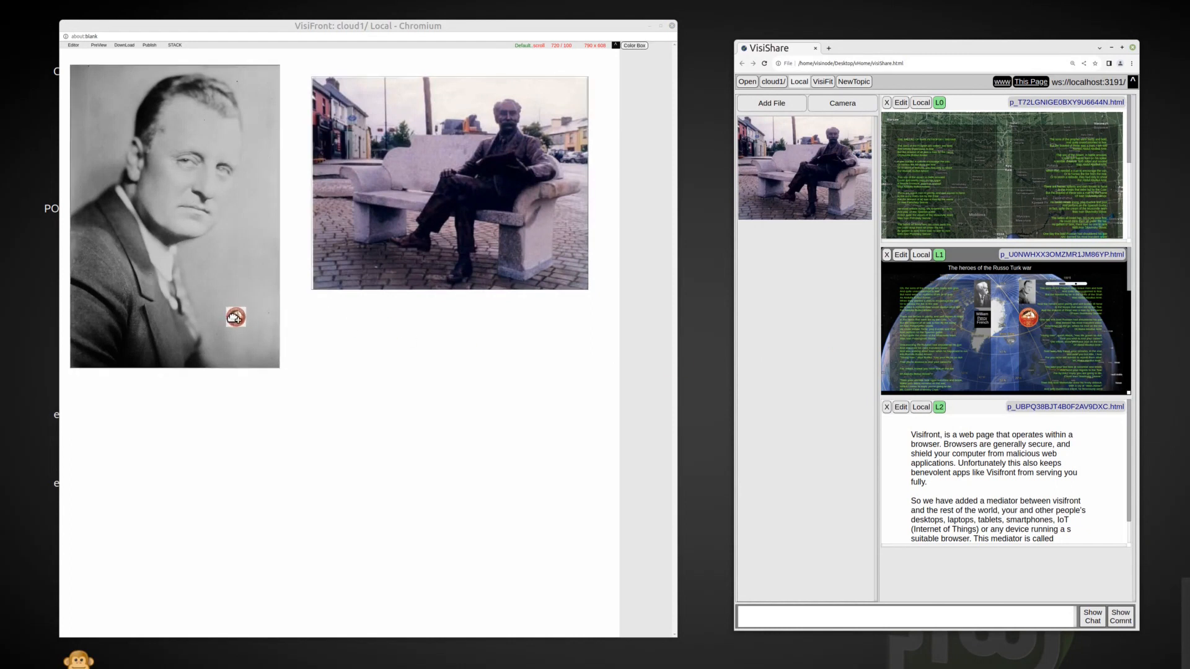
drag(194, 282, 272, 311)
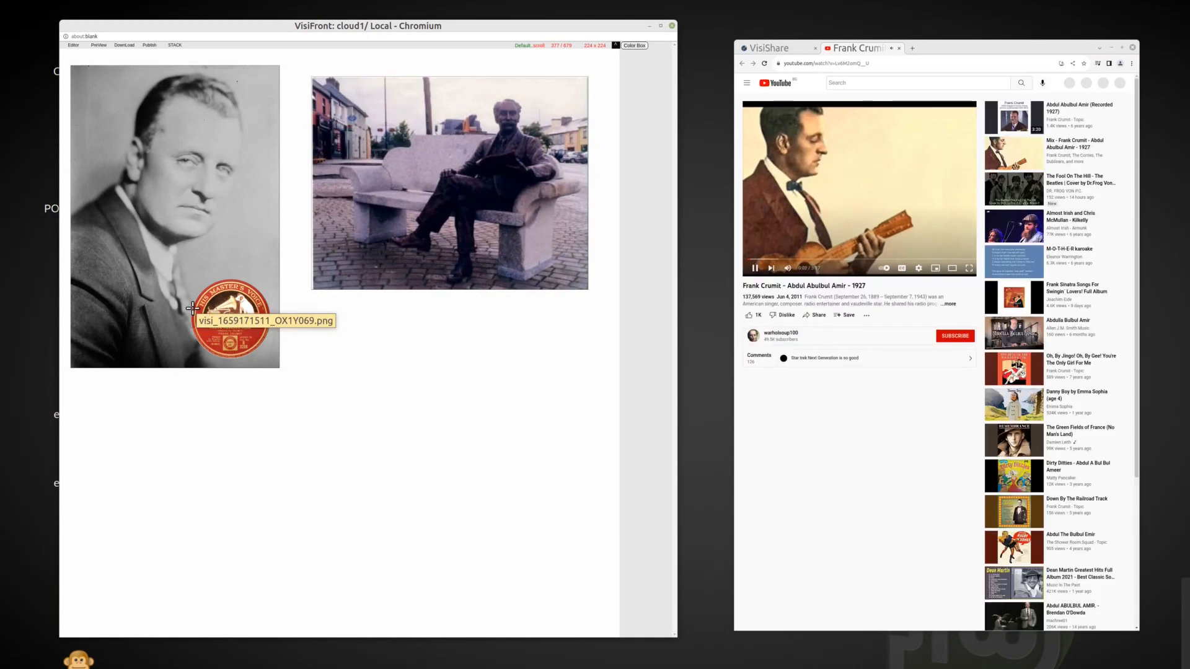
drag(193, 315, 207, 299)
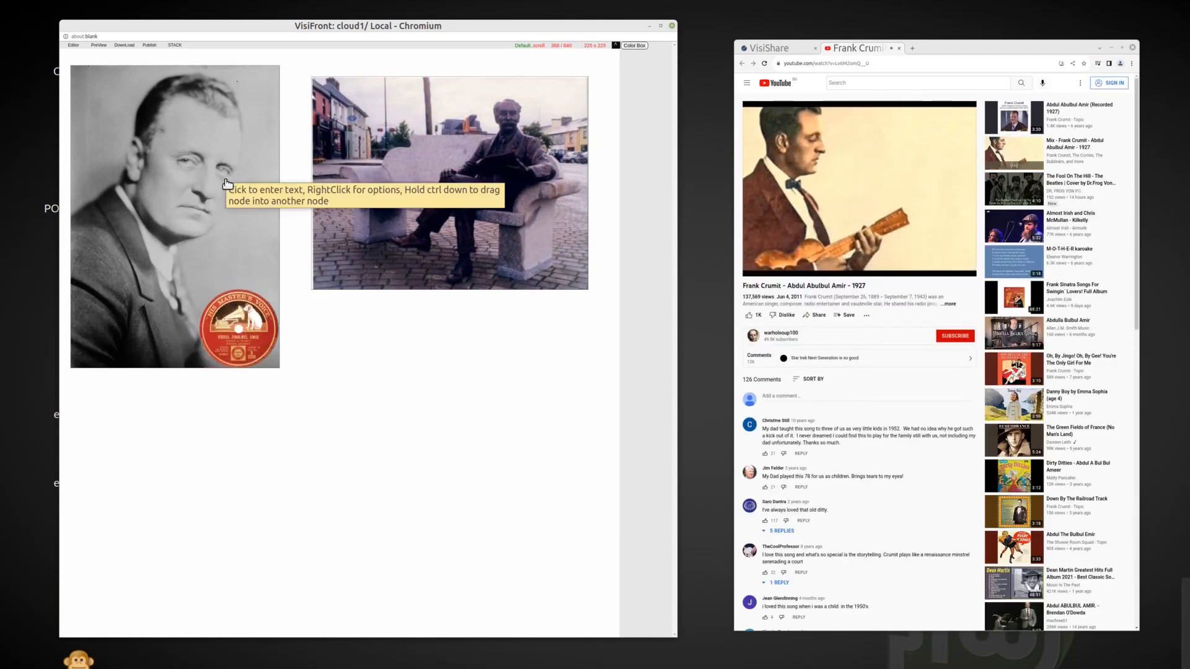
Move the bench photo beneath the portrait and resize both images to matching widths
drag(584, 85, 457, 93)
drag(306, 132, 120, 433)
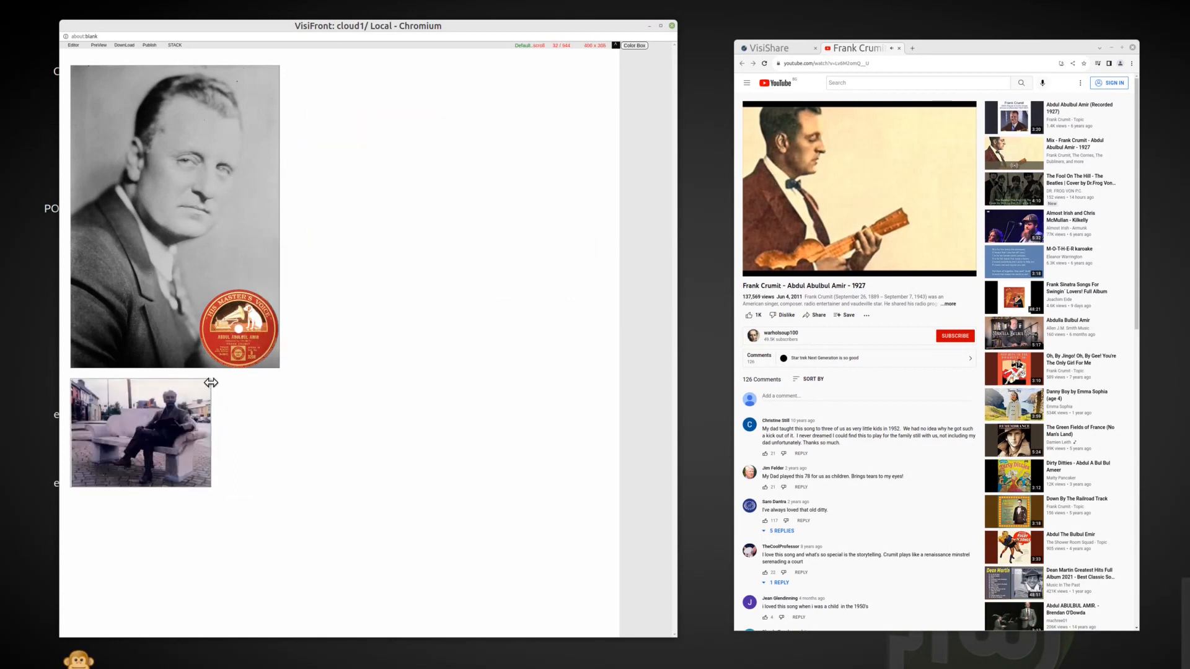
drag(211, 383, 278, 381)
click(280, 68)
drag(279, 67, 277, 69)
Copy the right-hand poem from the map page beside the photos and resize its frame to fit the workspace
click(764, 52)
drag(1021, 134, 308, 64)
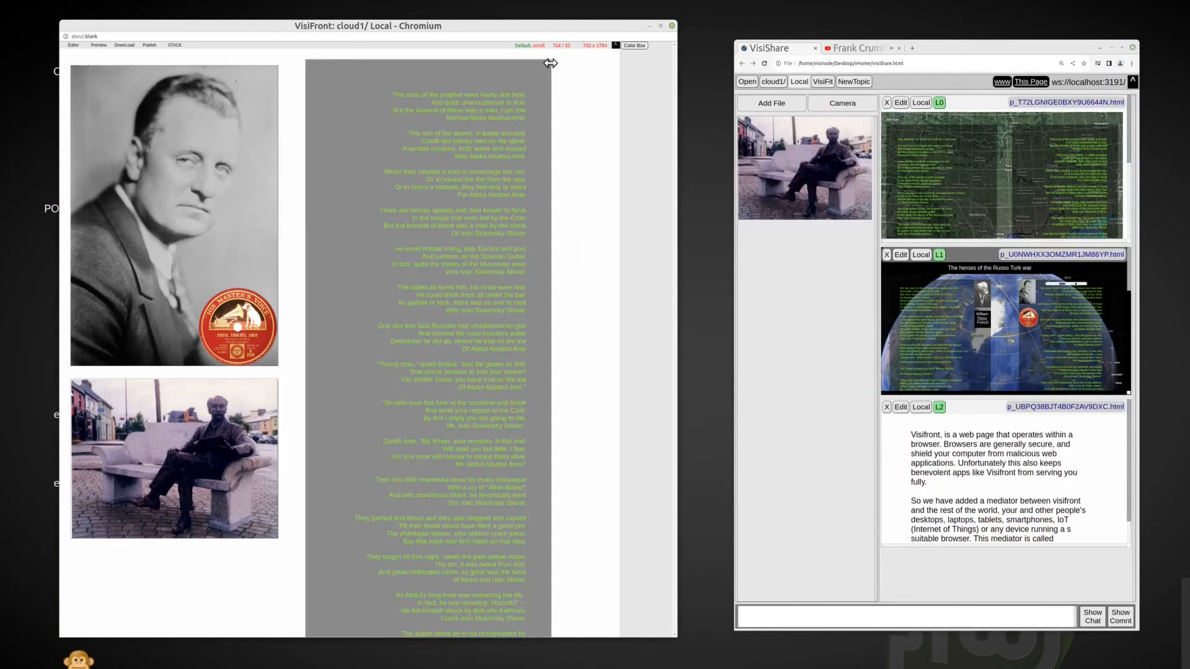
drag(551, 63, 598, 64)
drag(602, 636, 545, 471)
drag(583, 72, 605, 71)
drag(602, 632, 609, 543)
Set the workspace's base colour to teal using the colour box
right_click(412, 553)
click(410, 551)
click(634, 46)
click(636, 142)
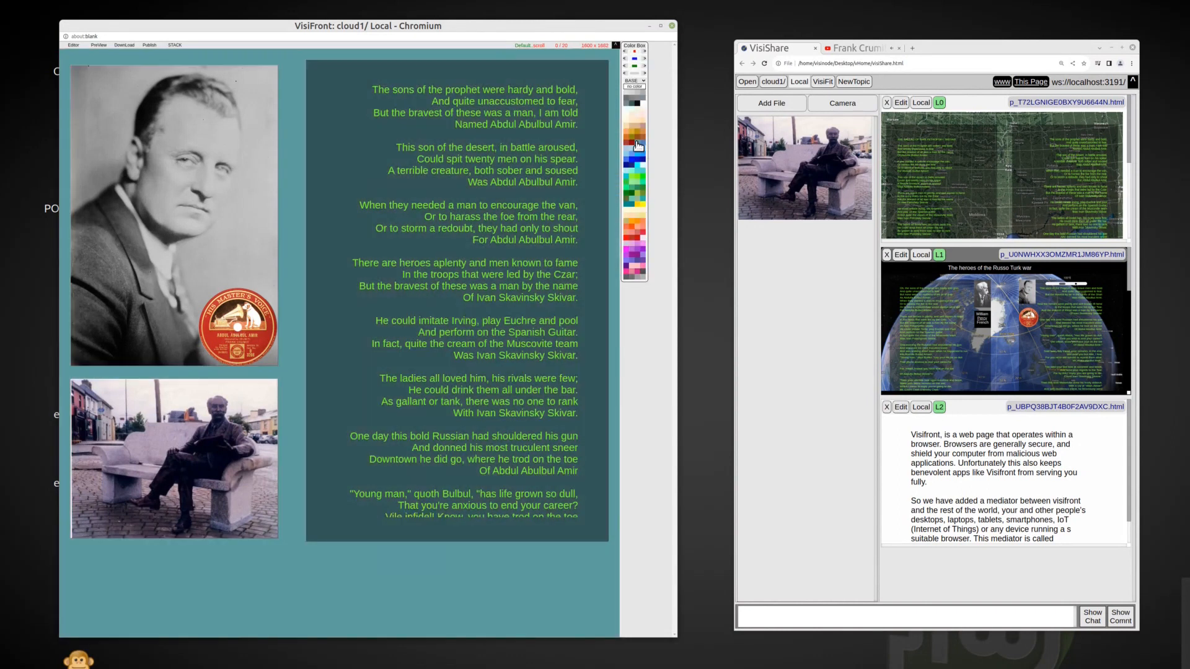
Colour the page substrate blue and save the page to the stack
right_click(493, 581)
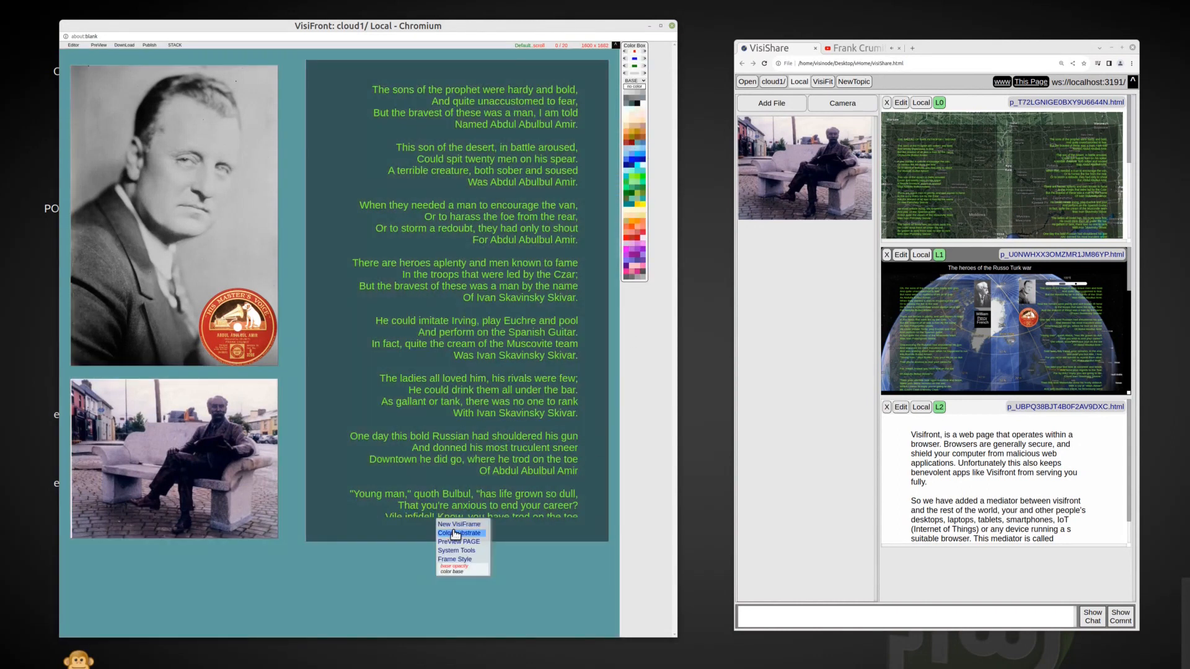
click(644, 145)
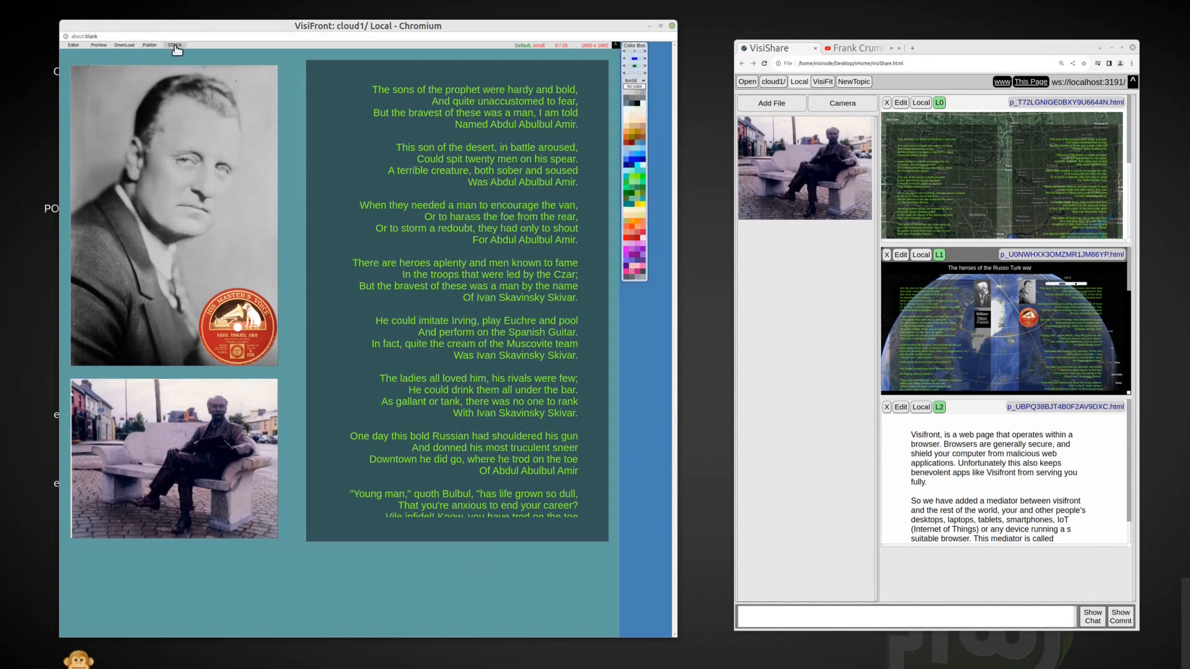
click(174, 46)
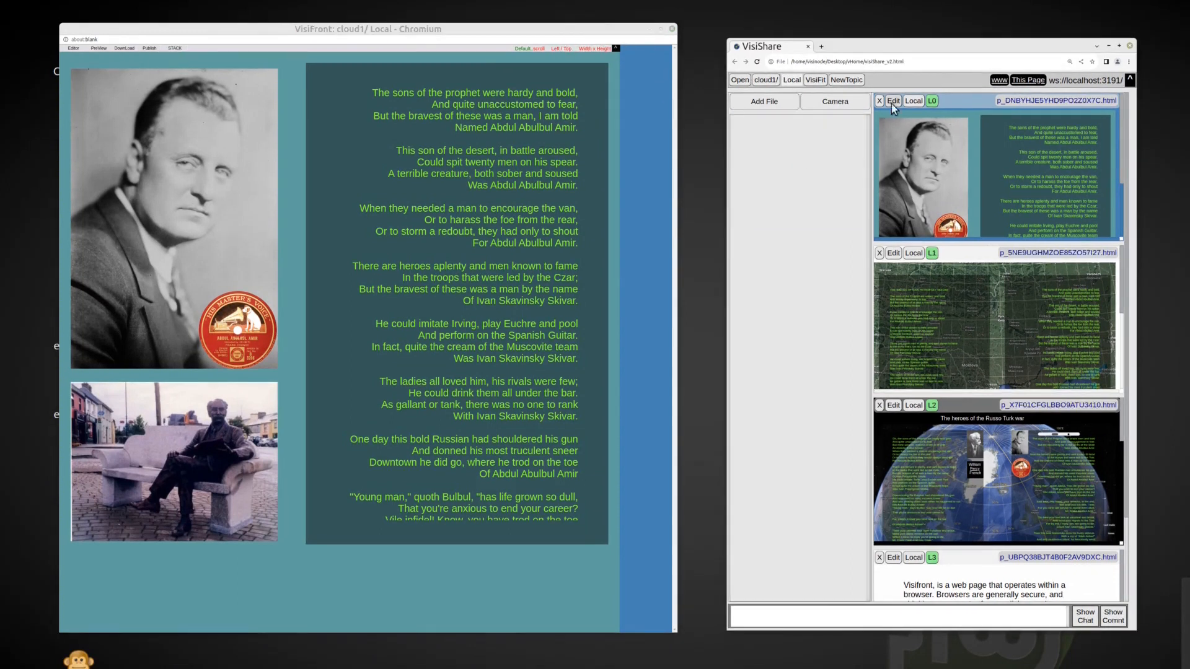
Delete the newest page, with the portrait and poem, from the stack and confirm the removal
click(880, 101)
click(992, 142)
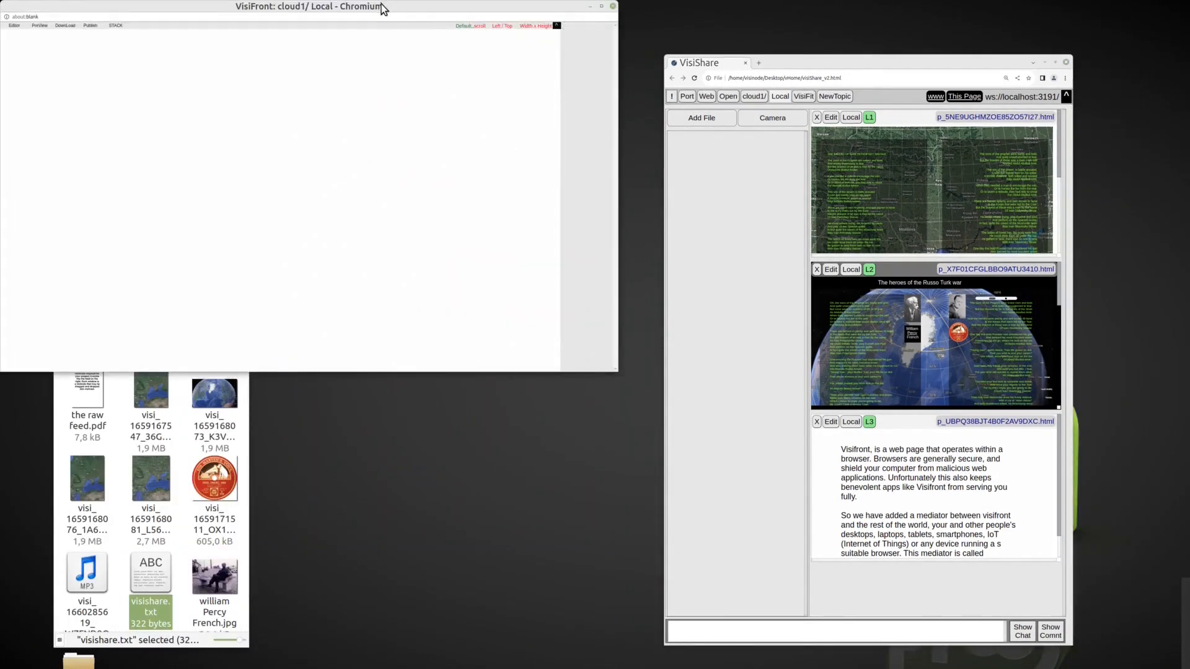
Enlarge the blank VisiFront workspace and place visishare.txt near its upper-left corner as a text visinode
drag(382, 7, 415, 19)
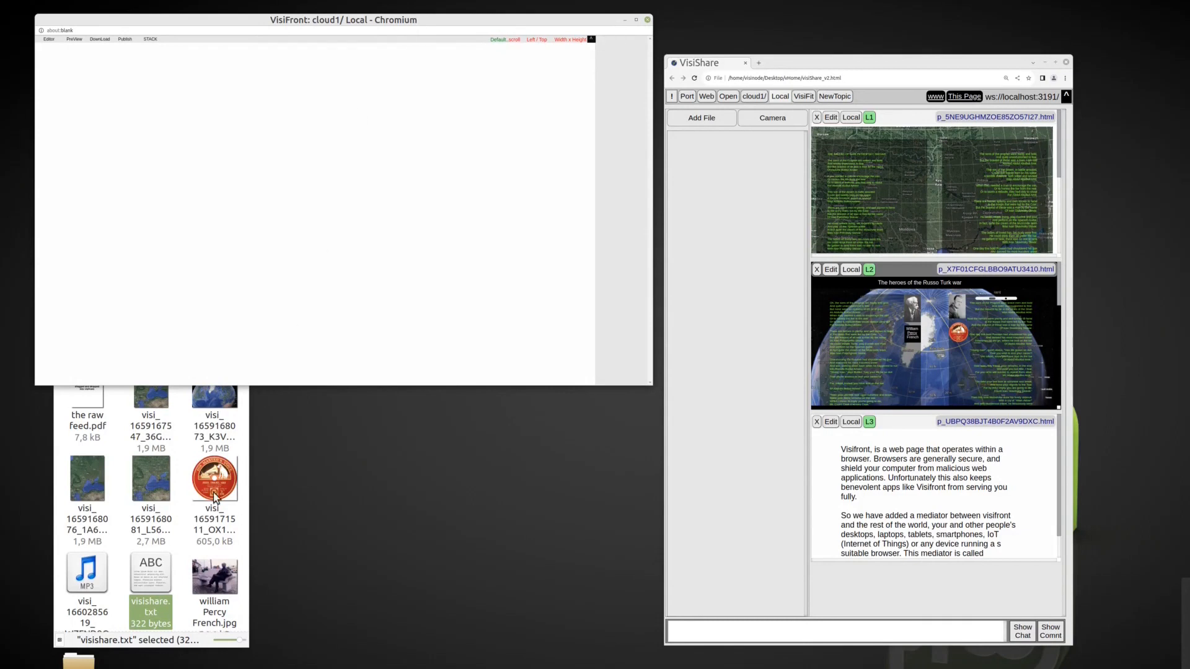
drag(150, 579, 484, 546)
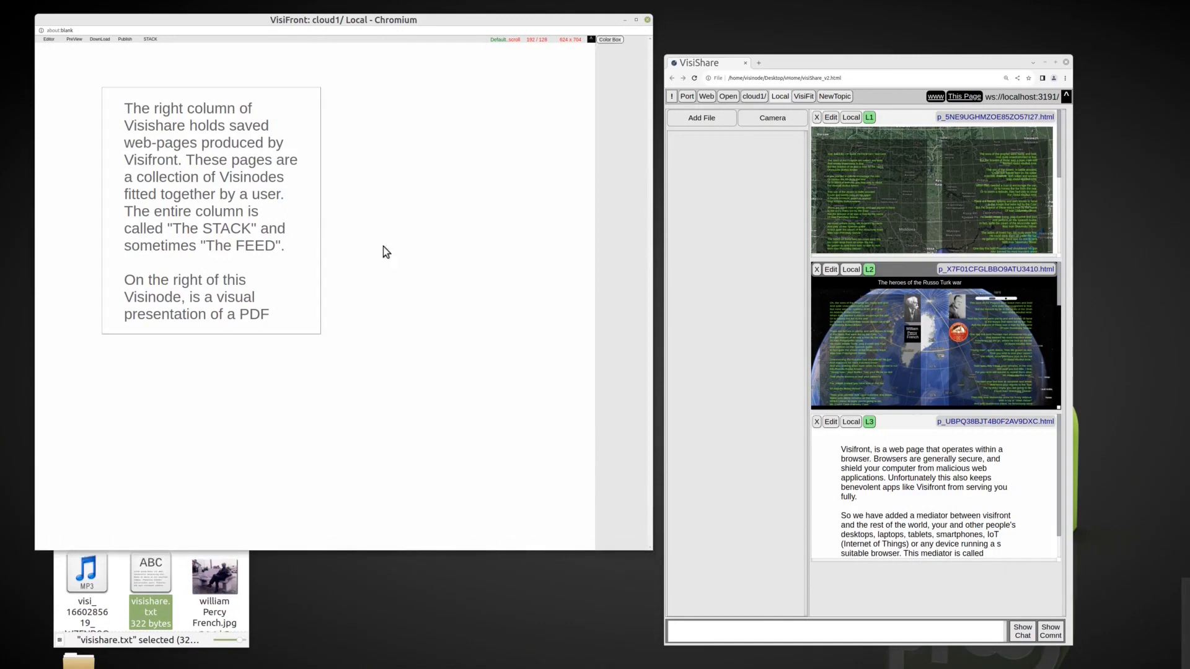
drag(103, 93, 78, 75)
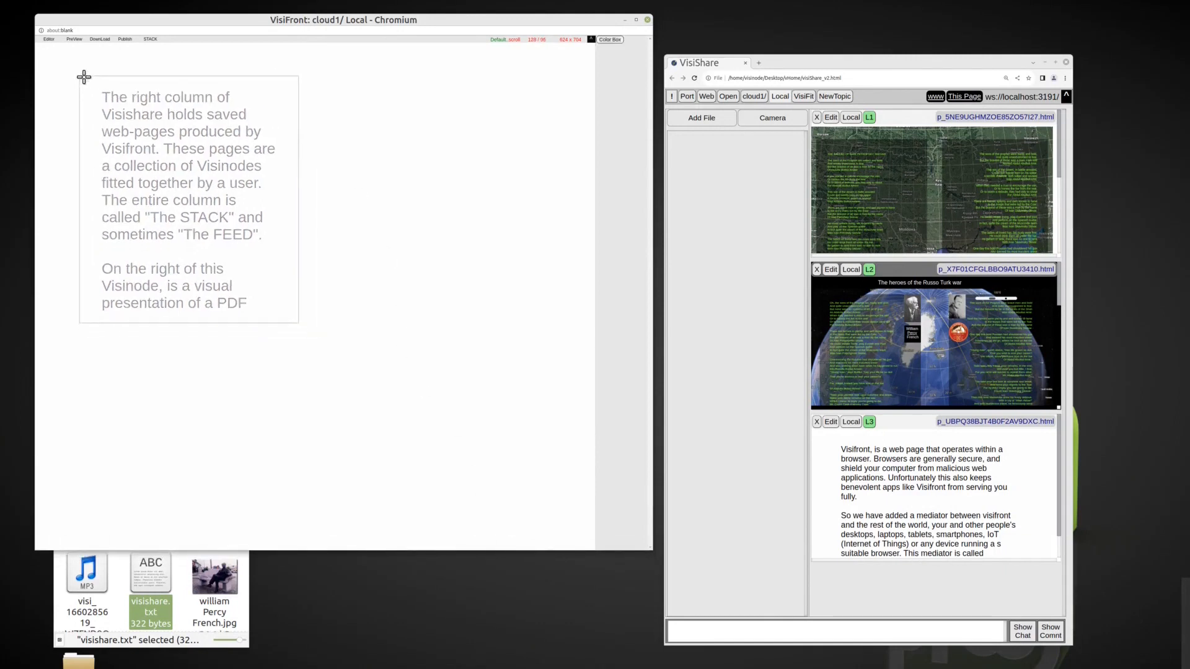
Place "the page feed.pdf" to the right of the text visinode and adjust the positions of both frames
click(185, 607)
scroll(178, 443, down, 1)
drag(224, 255, 297, 76)
drag(81, 77, 58, 83)
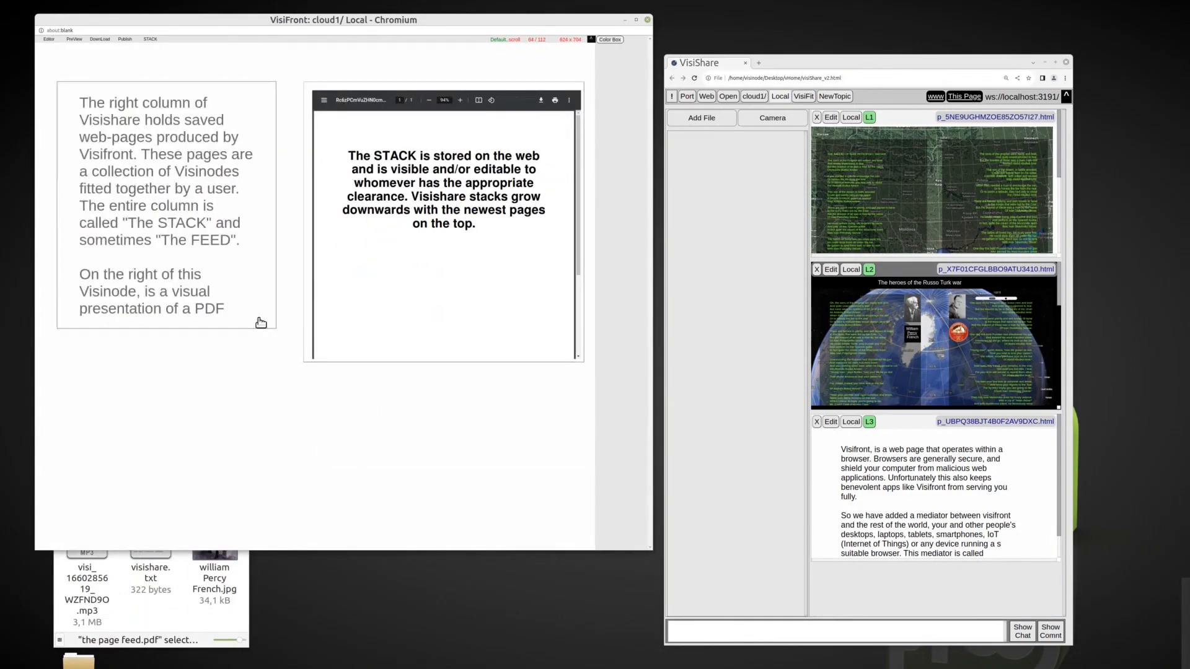
drag(305, 85, 305, 56)
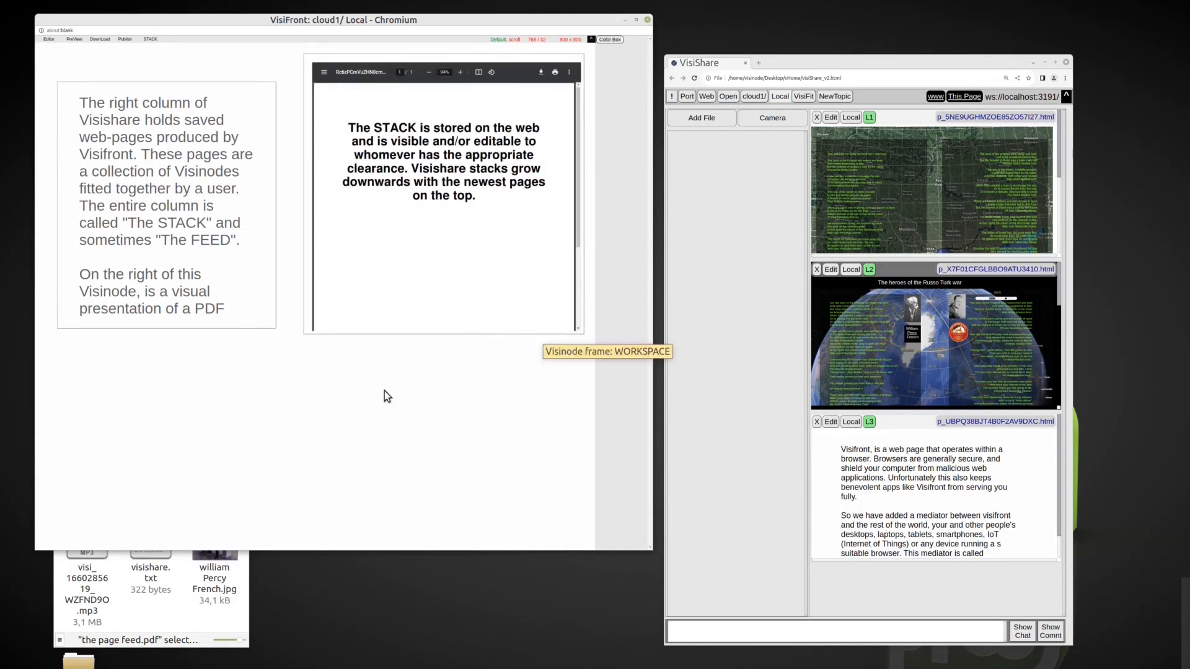
Enlarge the PDF and text frames so that their full contents fit
drag(578, 329, 589, 477)
scroll(235, 279, down, 1)
drag(276, 327, 285, 410)
Set the text visinode's text colour to black
right_click(179, 216)
click(189, 316)
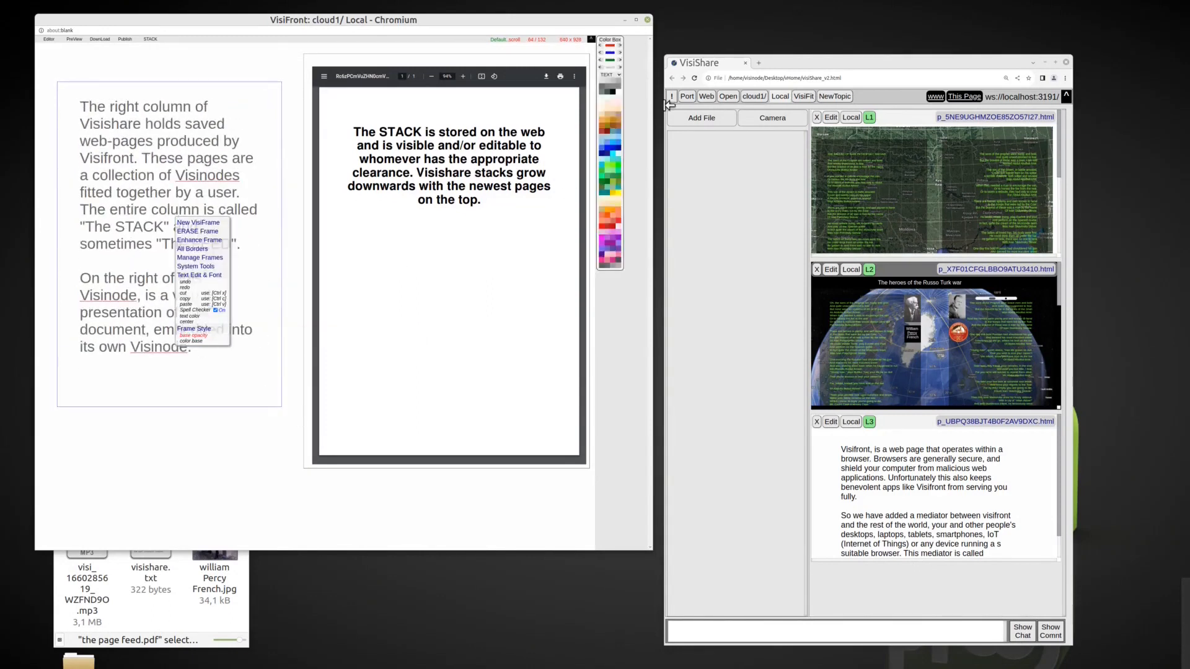
click(611, 91)
Reposition and enlarge the text visinode beside the PDF, and save the page to the stack
drag(58, 84, 47, 62)
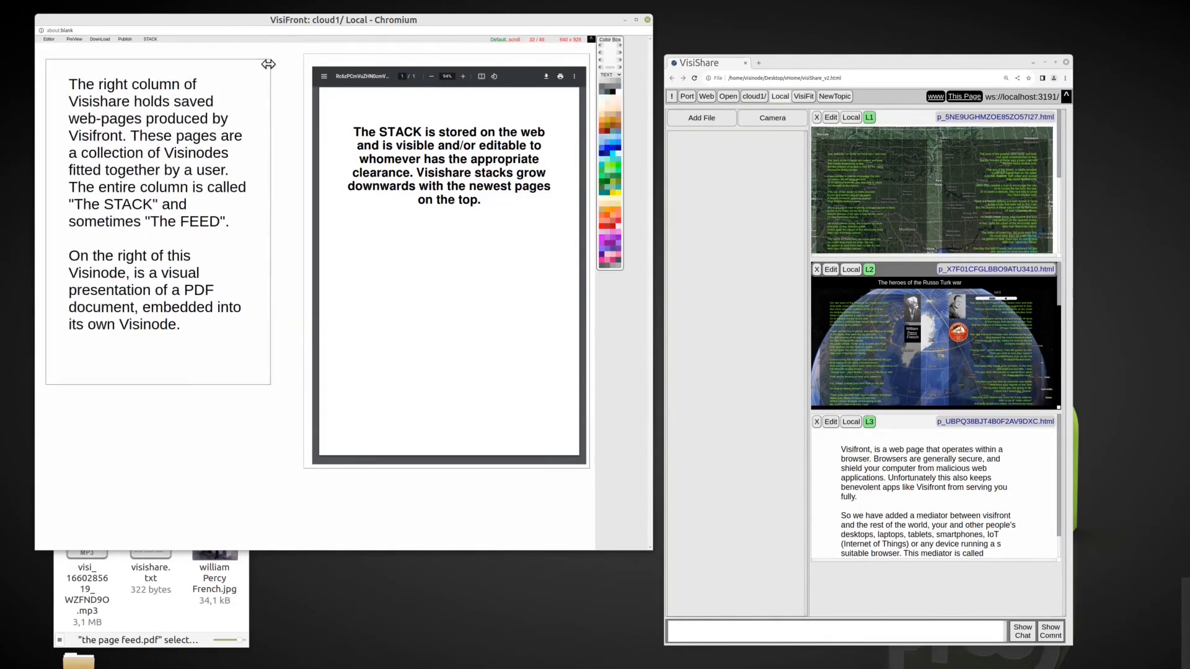
drag(268, 64, 322, 409)
drag(279, 67, 276, 104)
click(150, 39)
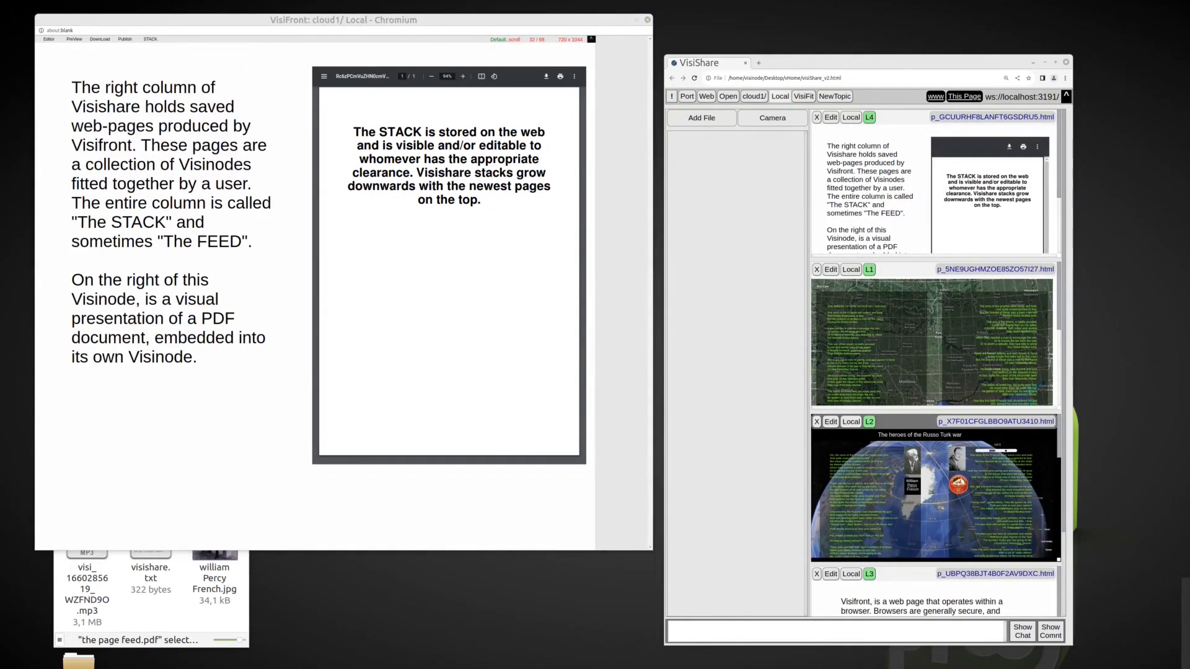
Add "the raw feed.pdf" from the Desktop's exercise 2 folder to the raw materials column
drag(867, 57, 891, 56)
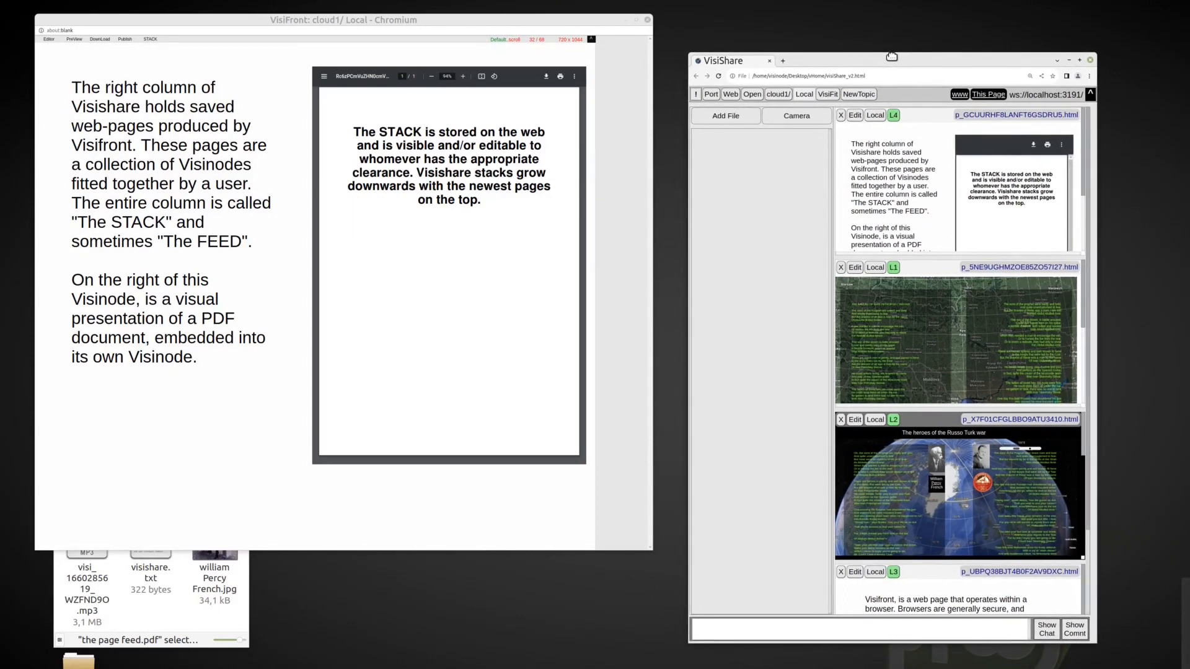
click(731, 116)
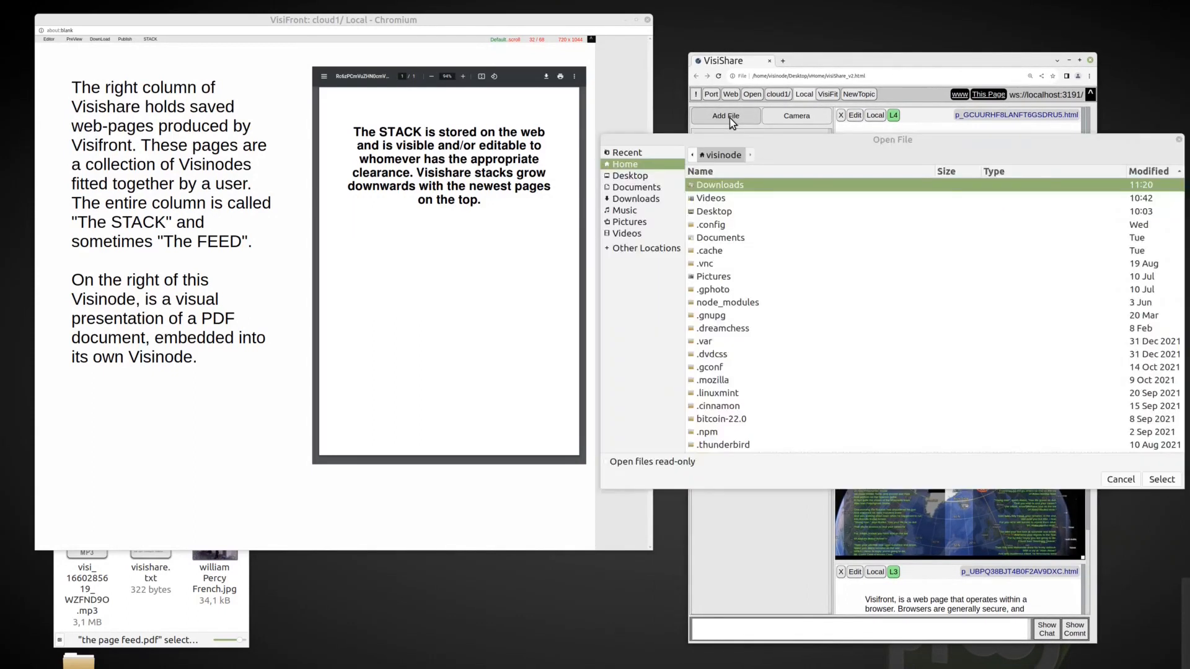
click(649, 176)
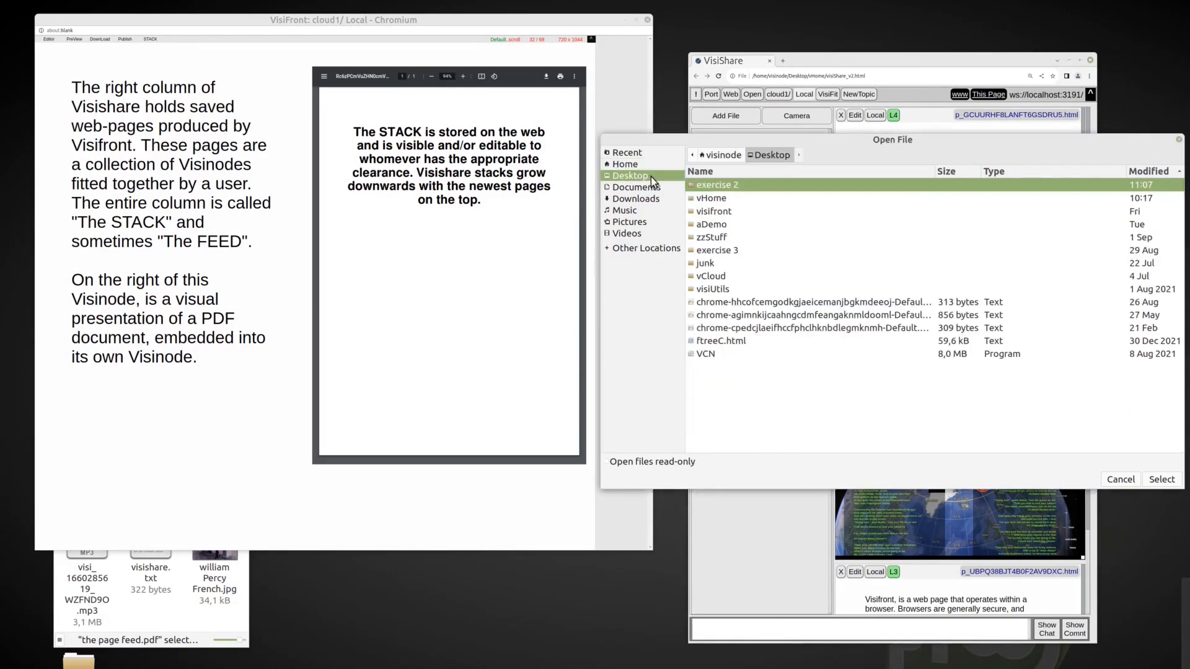
double_click(732, 188)
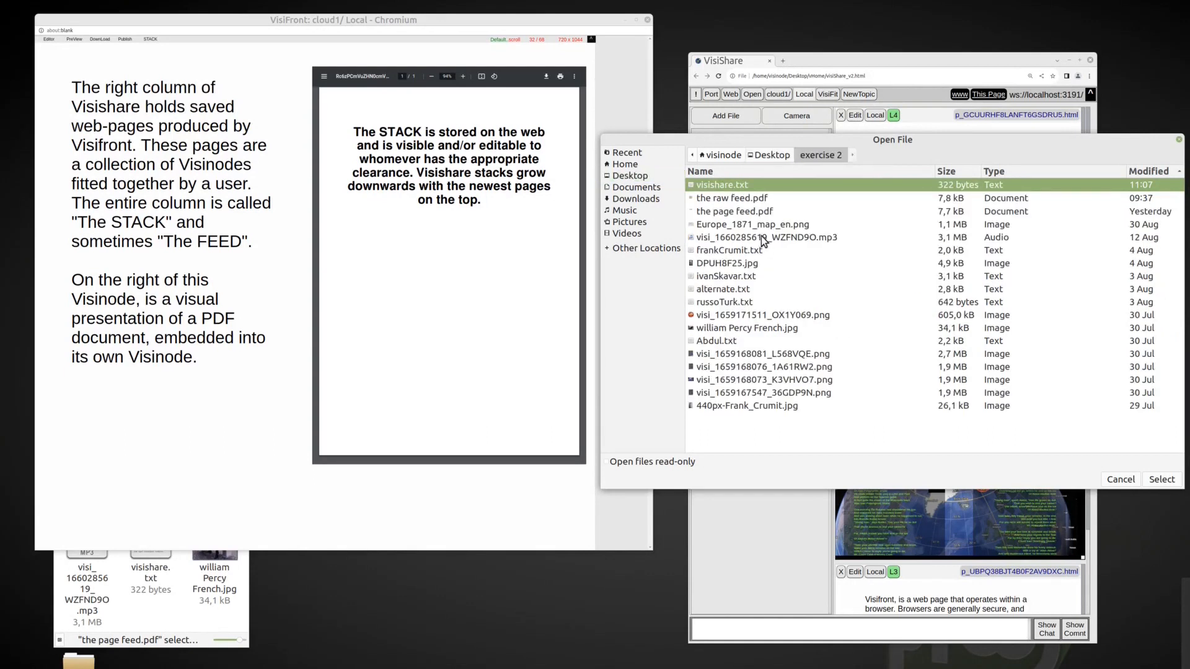
click(730, 202)
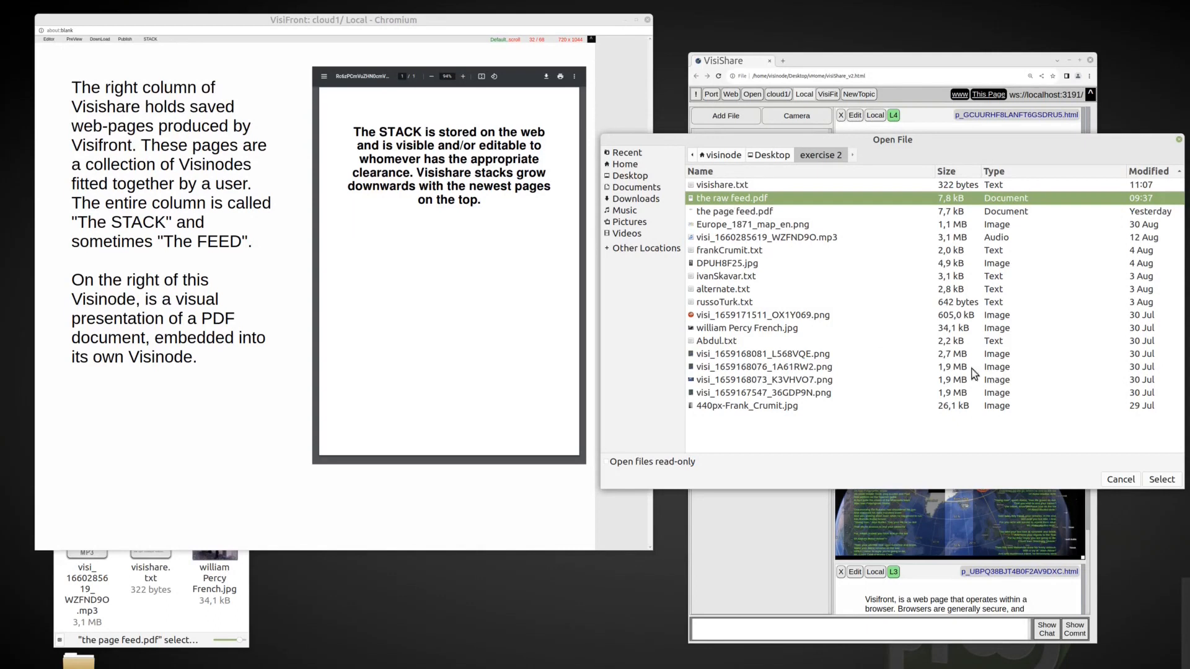
click(1162, 479)
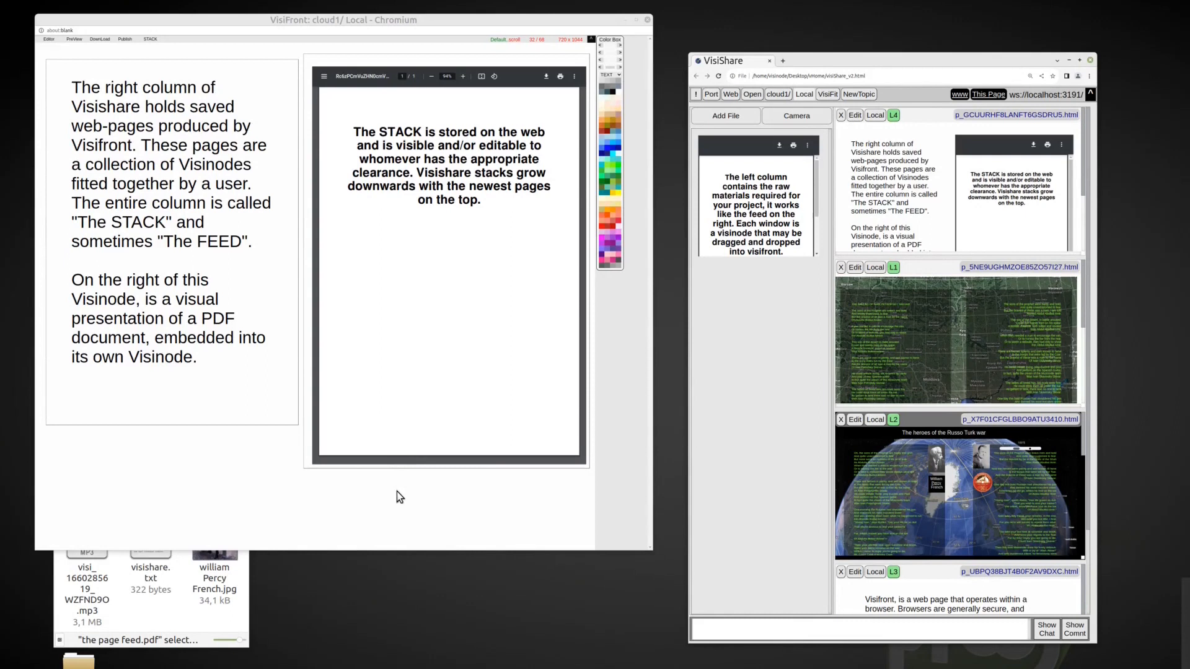
Place the raw feed PDF from the left column into the workspace below the text visinode
drag(700, 137, 155, 454)
scroll(453, 417, down, 3)
mouse_move(158, 242)
mouse_down()
mouse_move(126, 272)
mouse_move(54, 250)
mouse_up()
scroll(356, 172, up, 3)
Erase the page feed PDF and the text visinode from the workspace, confirming both removals
click(318, 71)
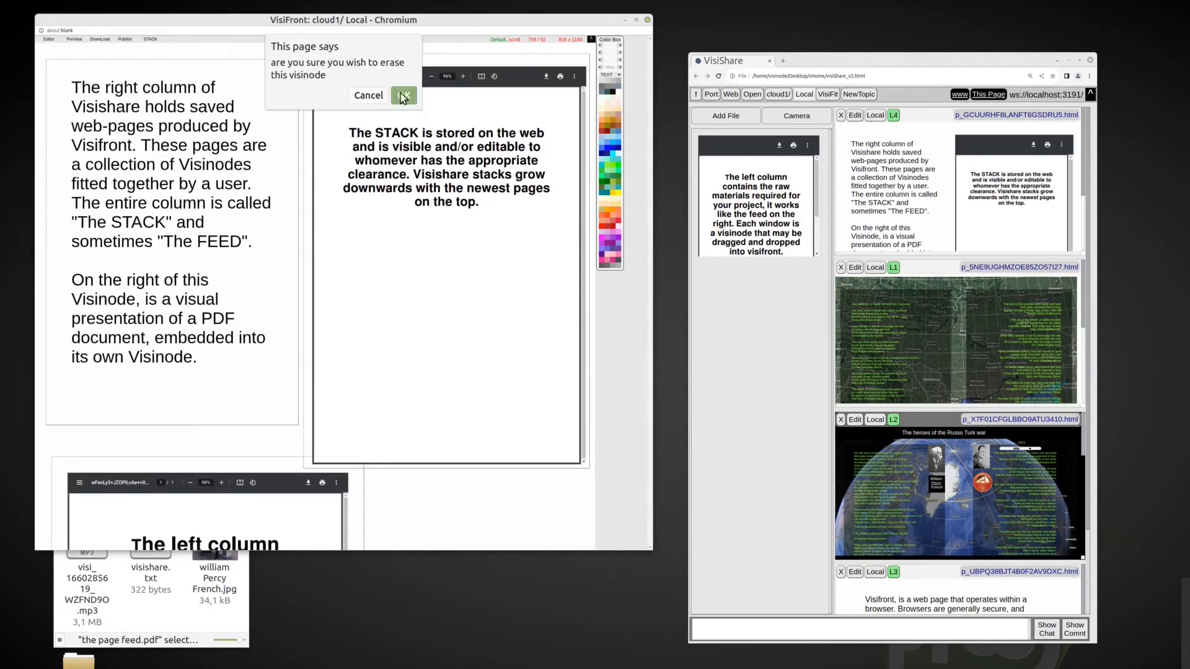
click(404, 96)
click(52, 70)
click(403, 96)
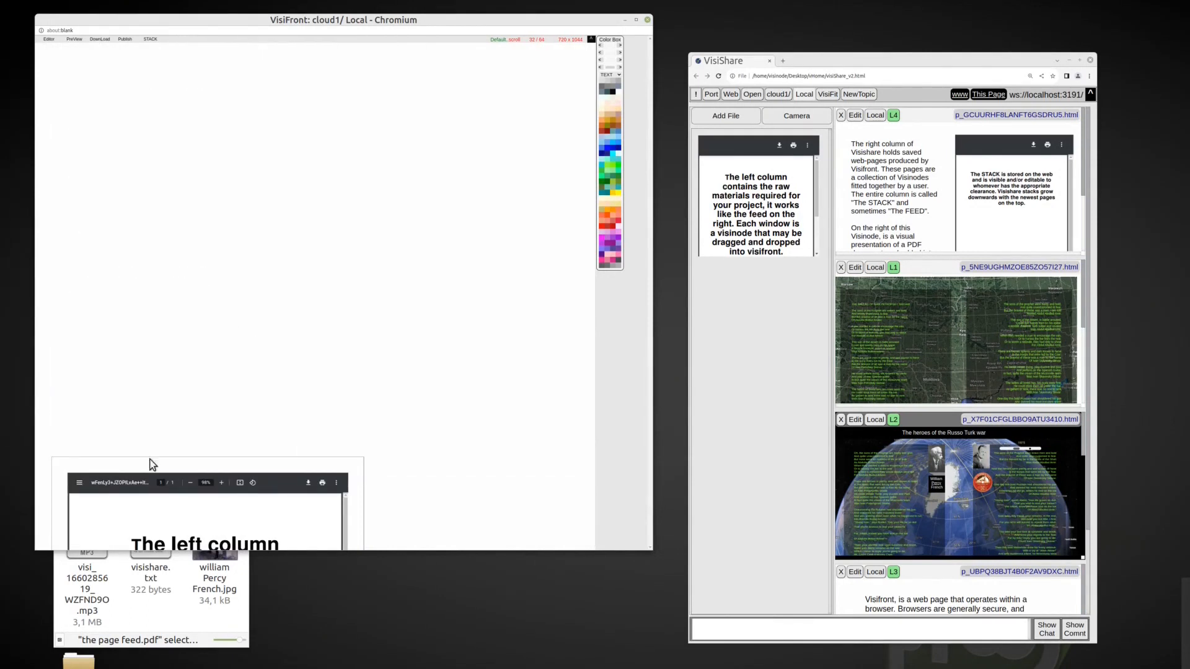
Move the raw feed PDF into the workspace's upper area and enlarge it to about 1060 x 1410, extending the VisiFront window downward
drag(52, 469, 154, 84)
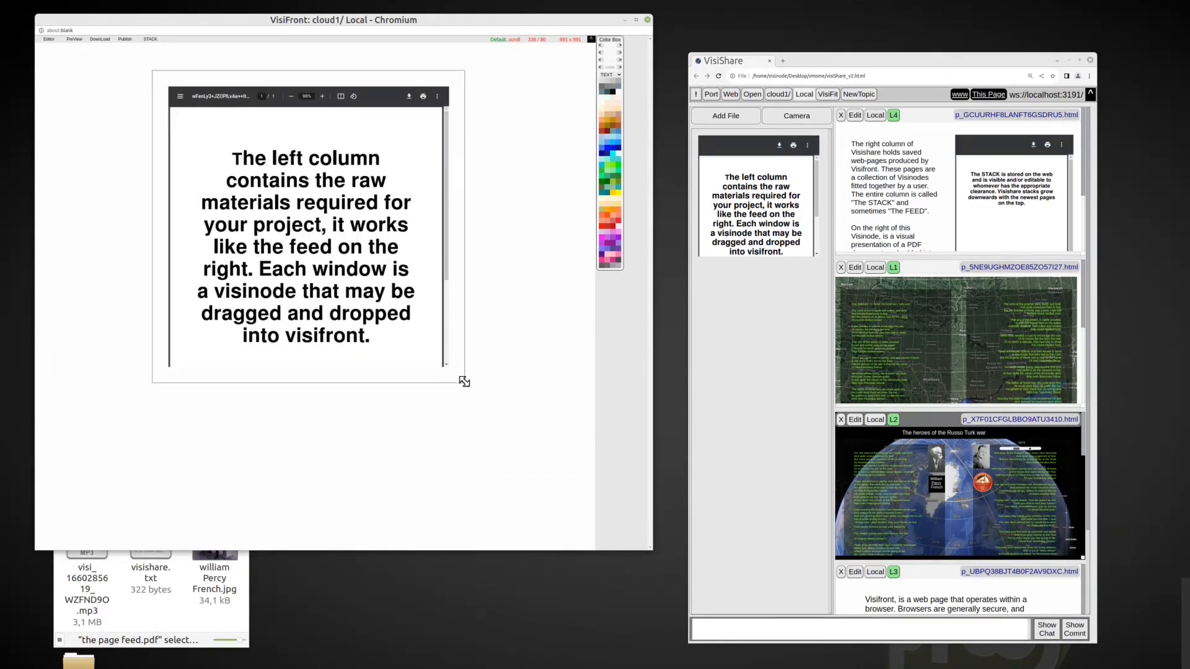
drag(464, 382, 494, 518)
drag(541, 551, 541, 602)
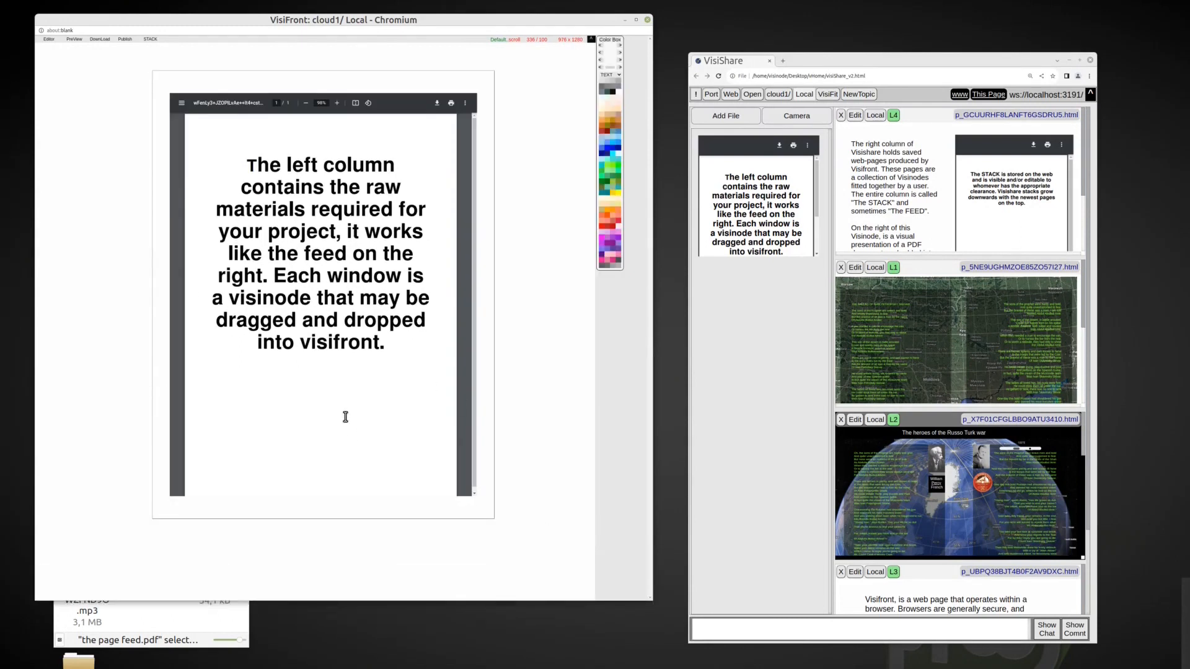
drag(494, 519, 523, 564)
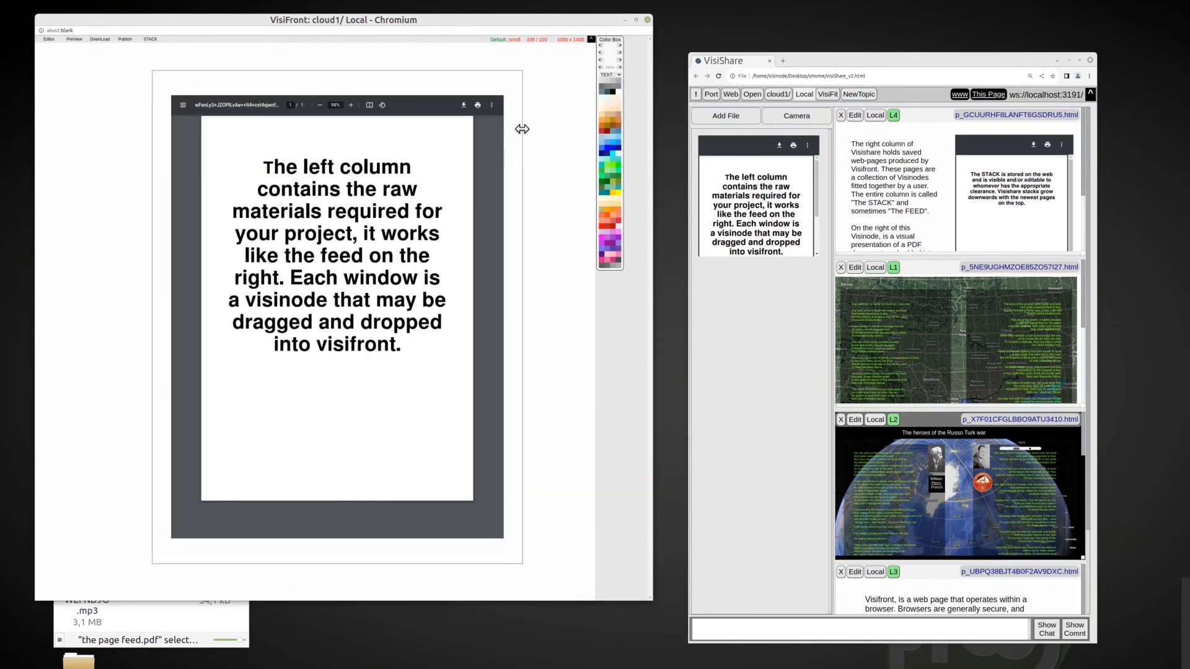
Add Europe_1871_map_en.png and 440px-Frank_Crumit.jpg from the Desktop's exercise 2 folder to the raw materials column
click(726, 116)
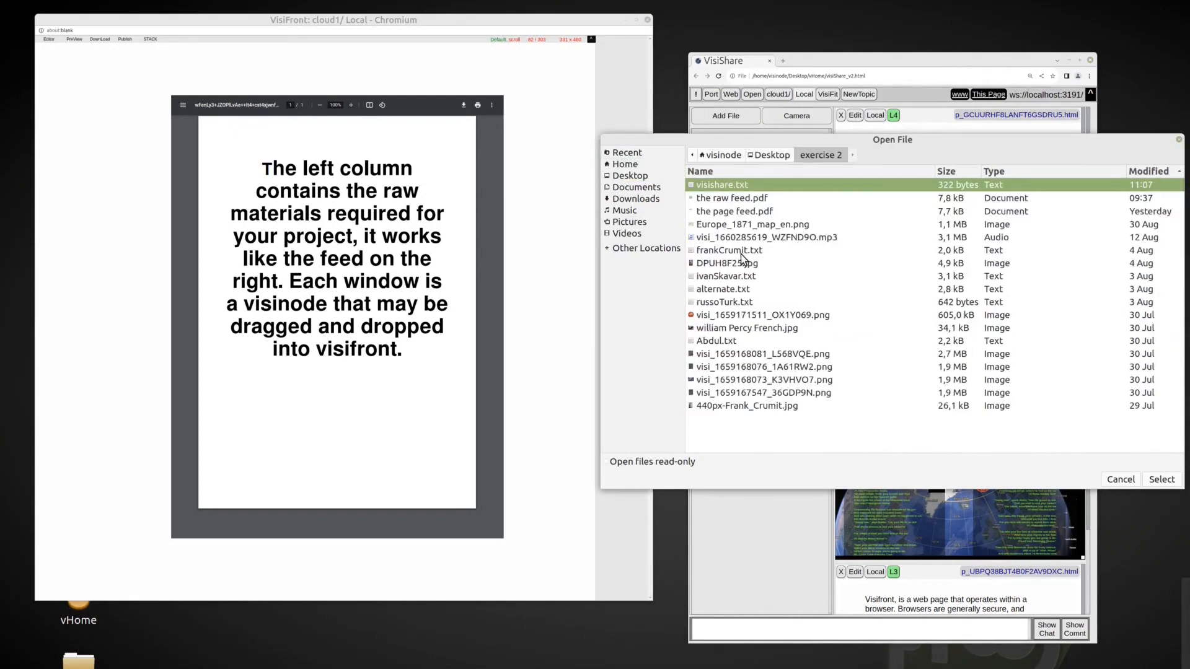
double_click(752, 225)
click(726, 116)
double_click(720, 185)
click(630, 177)
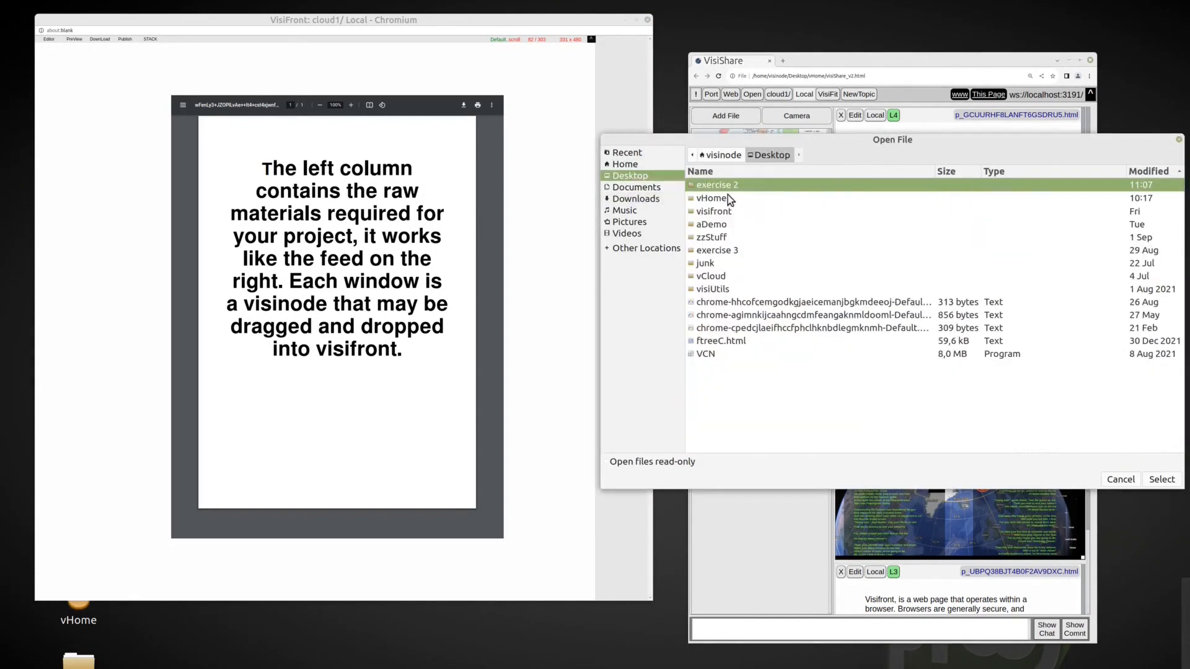
double_click(727, 186)
click(740, 406)
click(1160, 477)
Place an item from the raw materials column into the workspace and adjust its size and position
drag(695, 163, 70, 80)
click(347, 83)
drag(65, 531, 66, 306)
drag(163, 77, 221, 69)
click(239, 89)
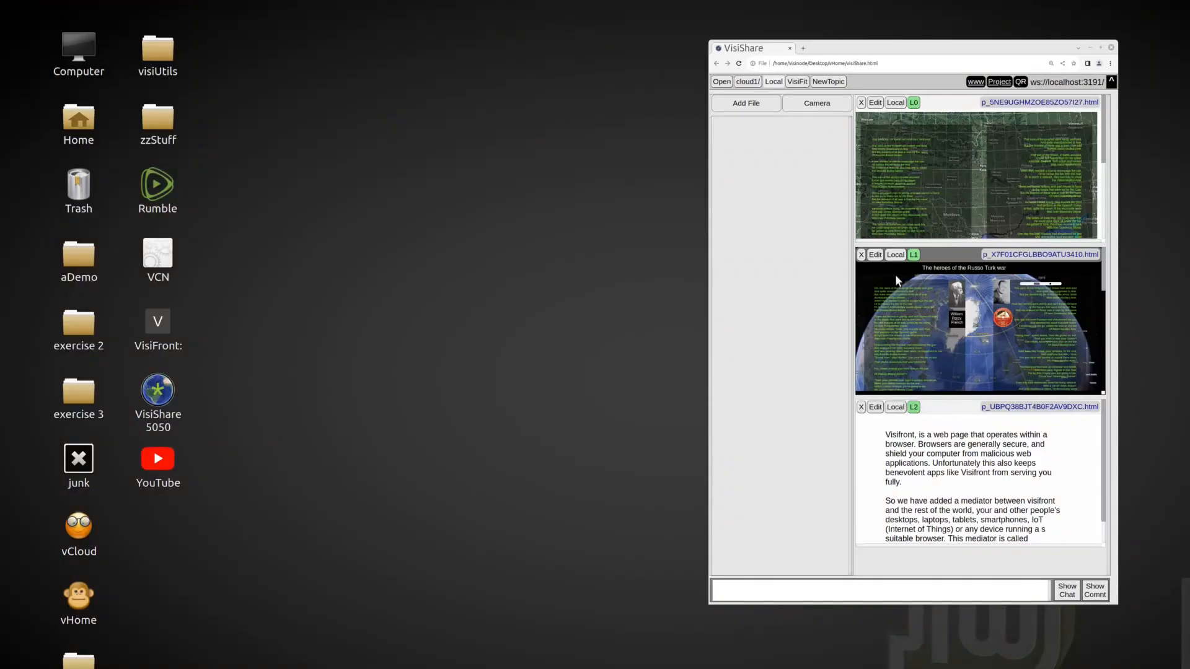
Open the stack page "The heroes of the Russo Turk war" for editing, then heighten and reposition its VisiFront window
click(875, 255)
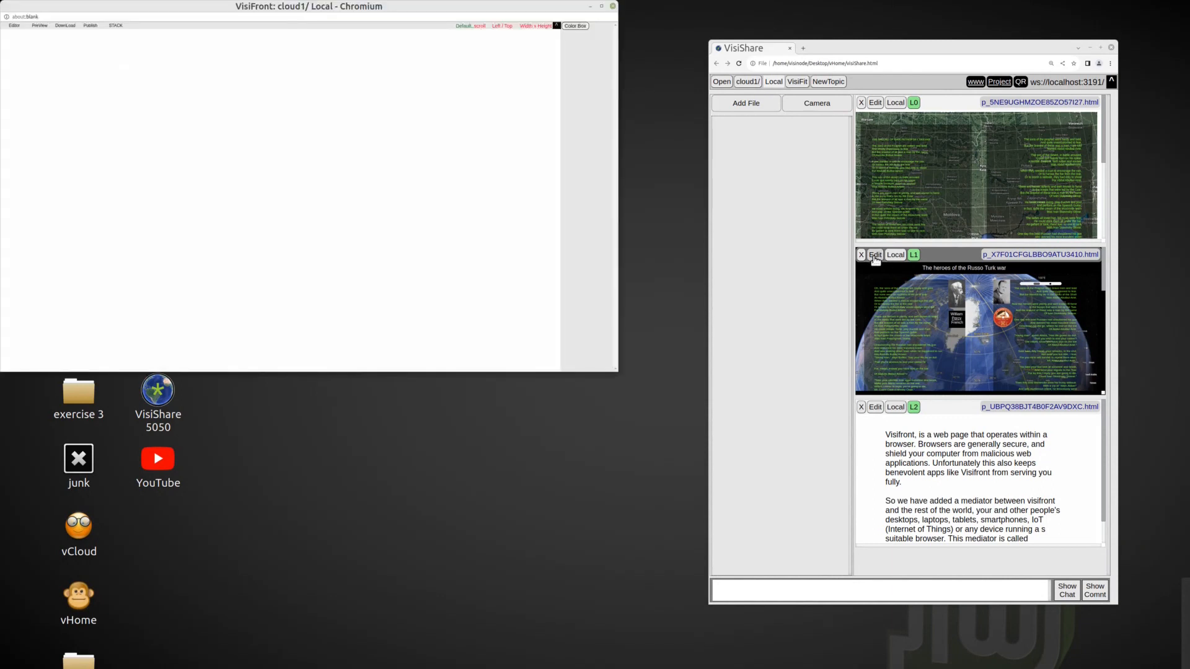
drag(584, 370, 553, 598)
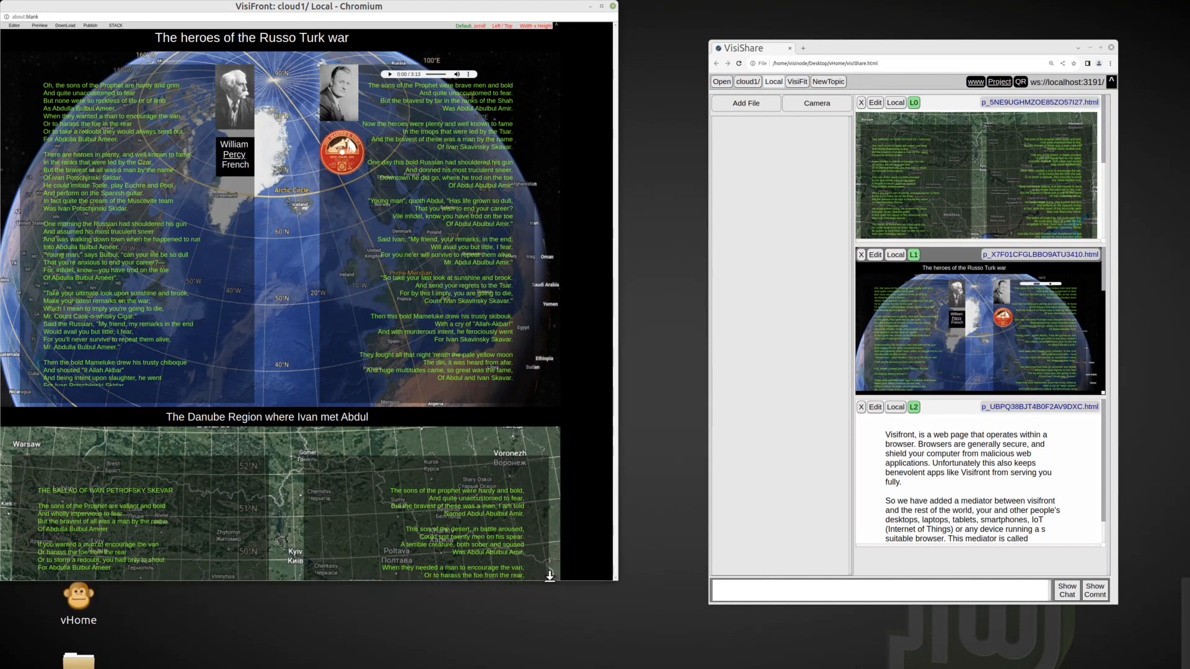
drag(340, 6, 398, 39)
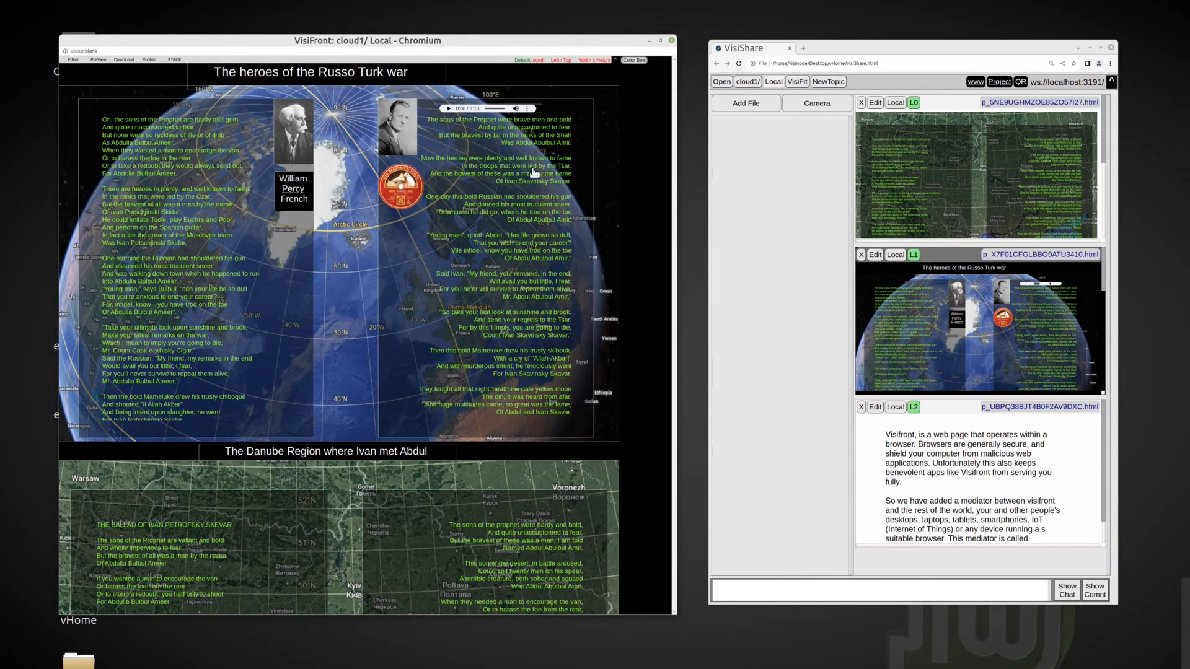
Publish the Russo Turk war page to the web, view the published page online, and return to VisiShare
click(145, 60)
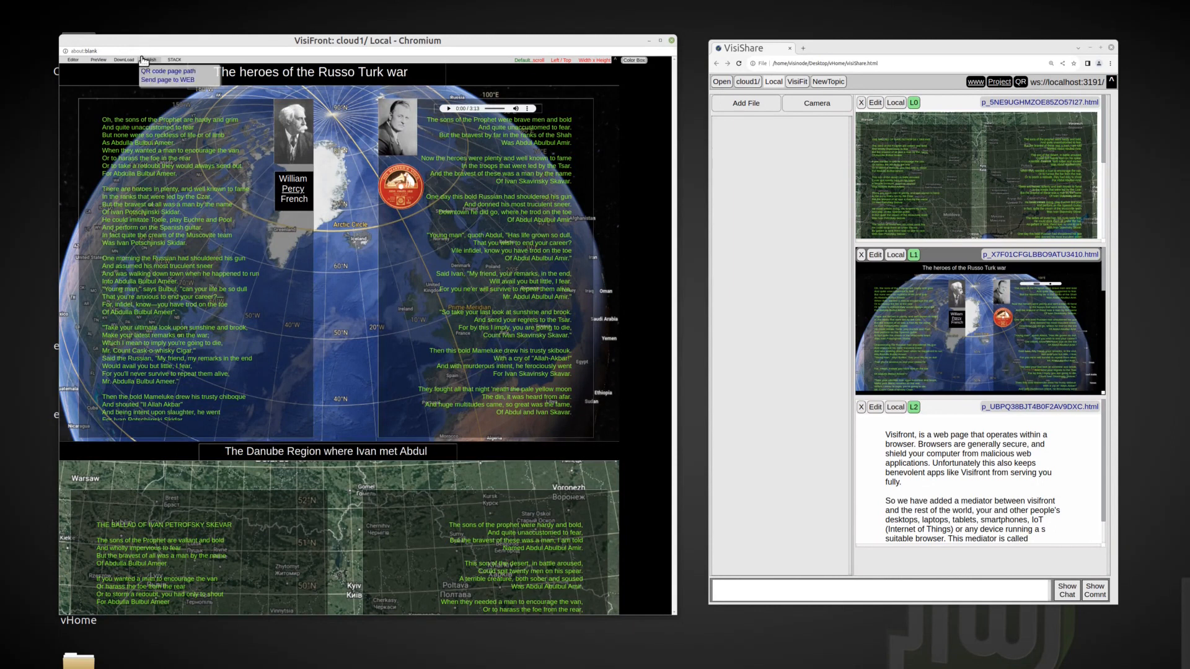
click(166, 80)
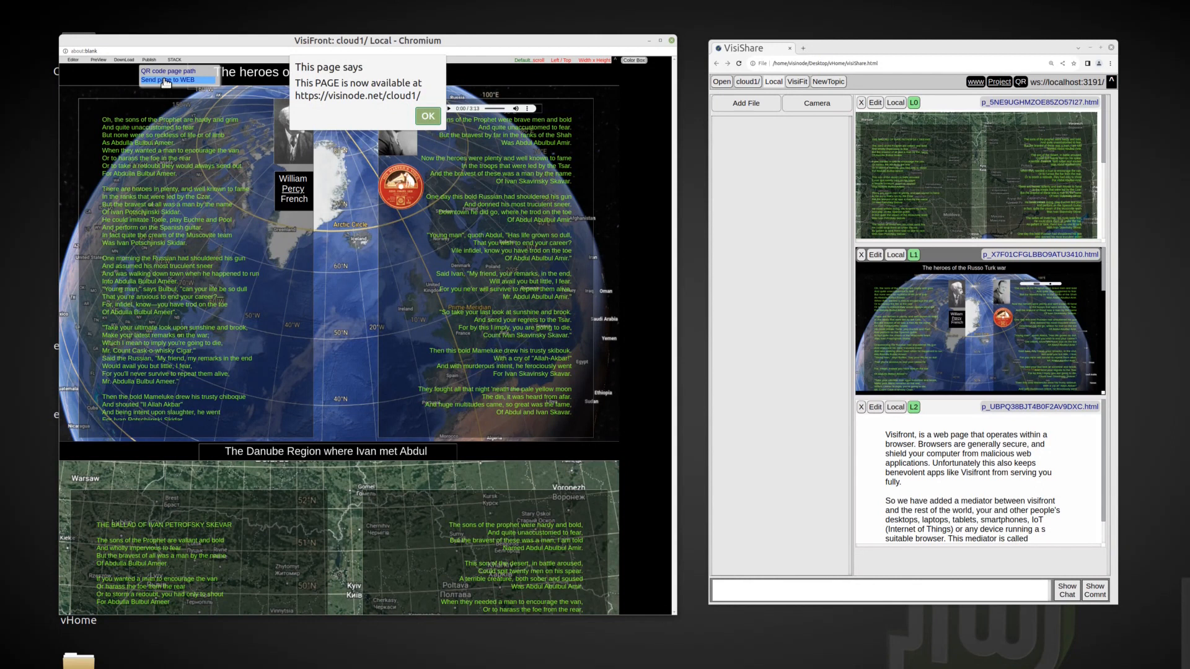
click(429, 118)
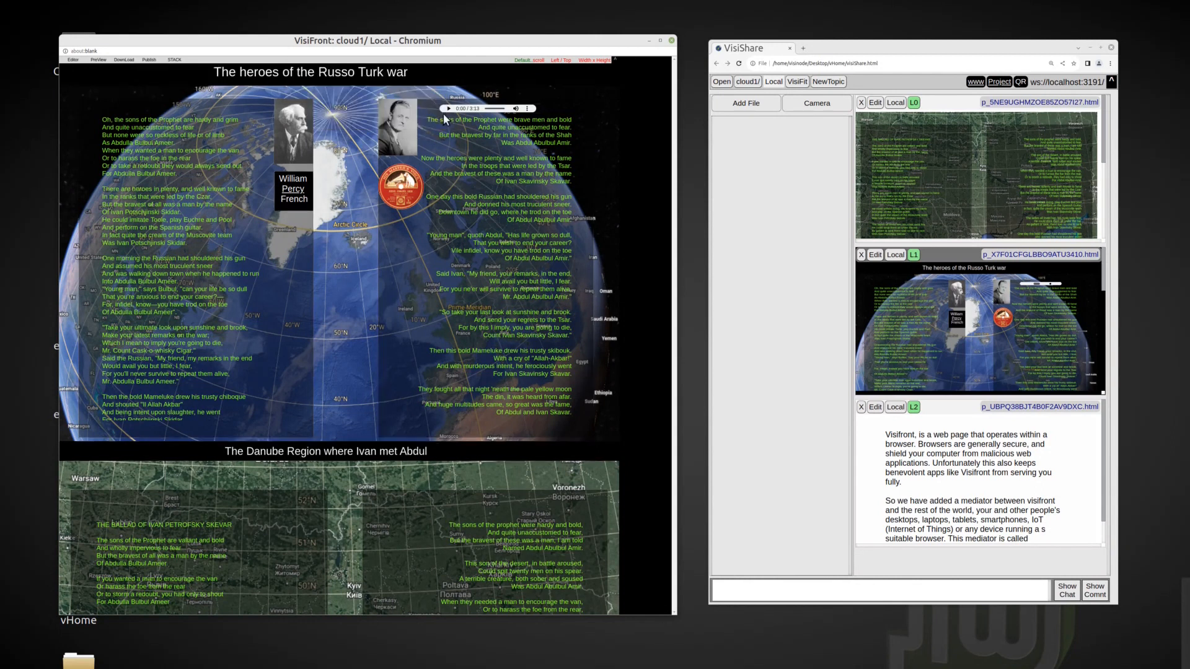
click(976, 83)
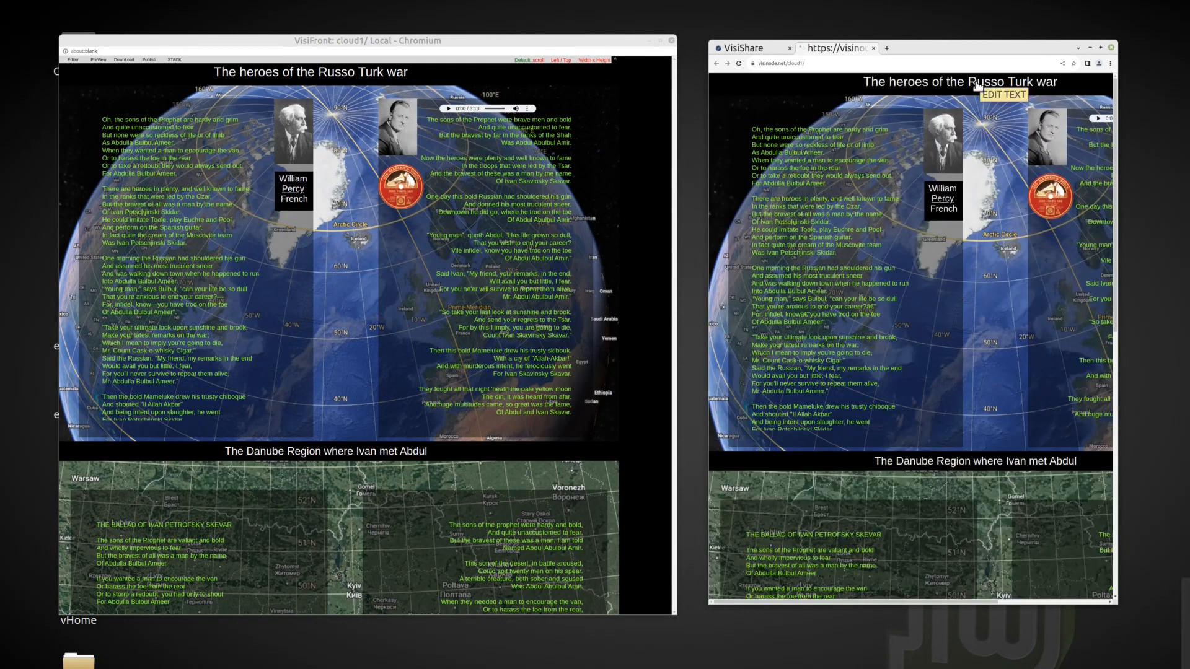
click(737, 49)
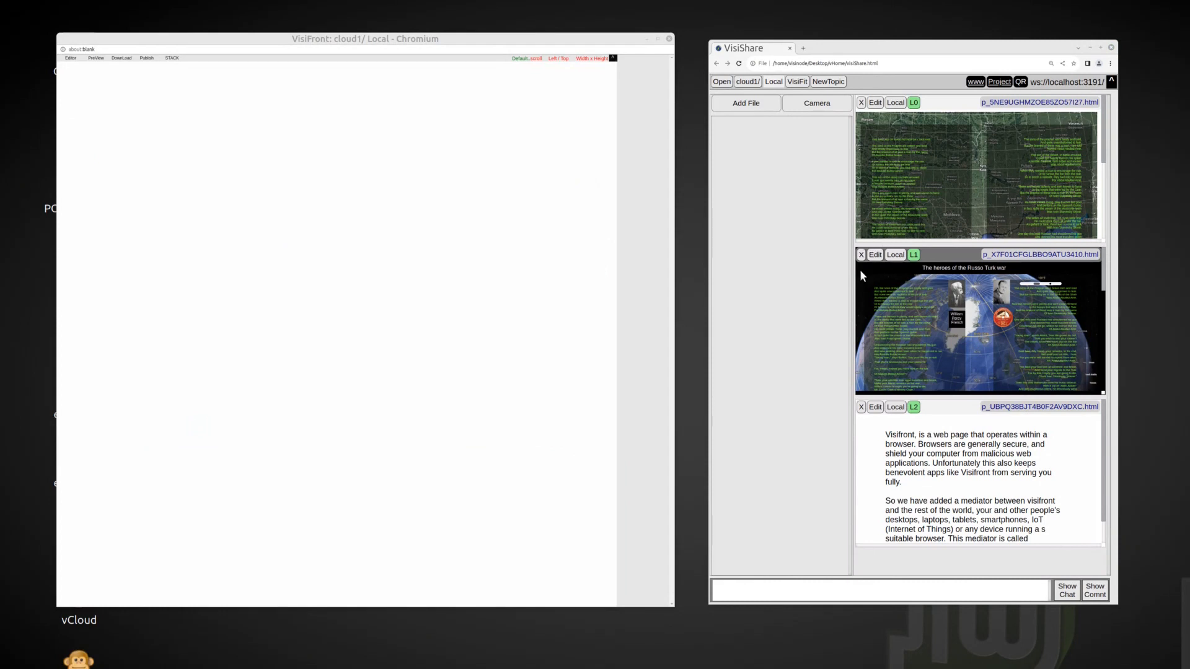
Place the Russo Turk war page from the stack into the empty workspace and colour the substrate outside it
drag(851, 276, 139, 106)
right_click(117, 76)
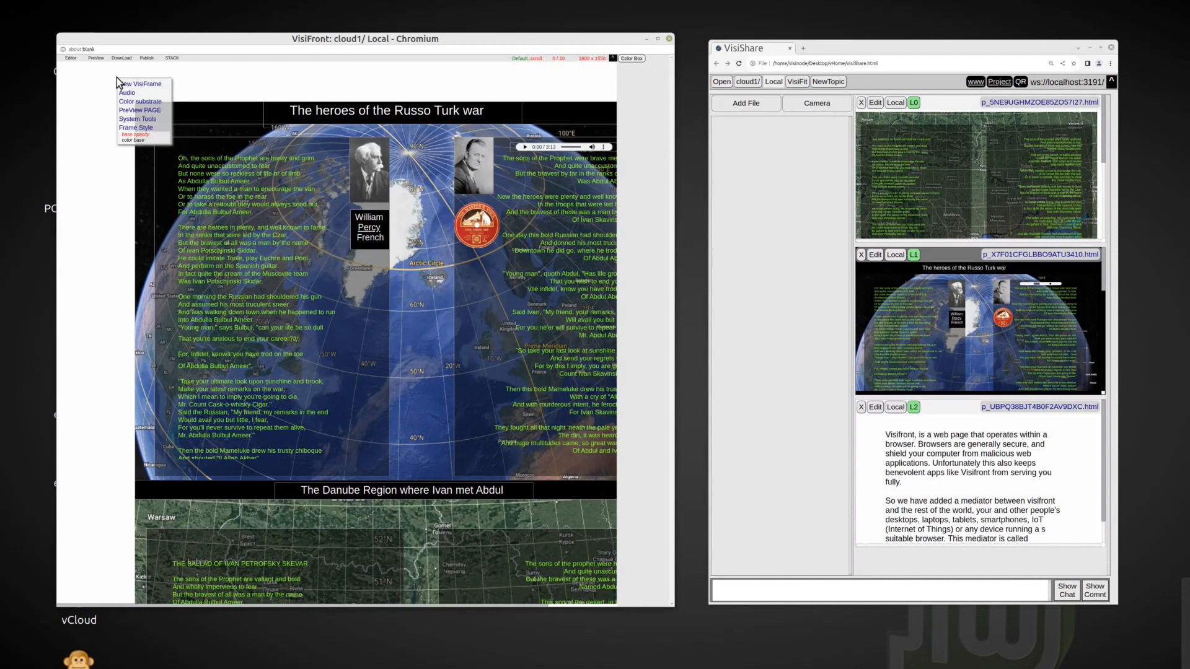
click(138, 103)
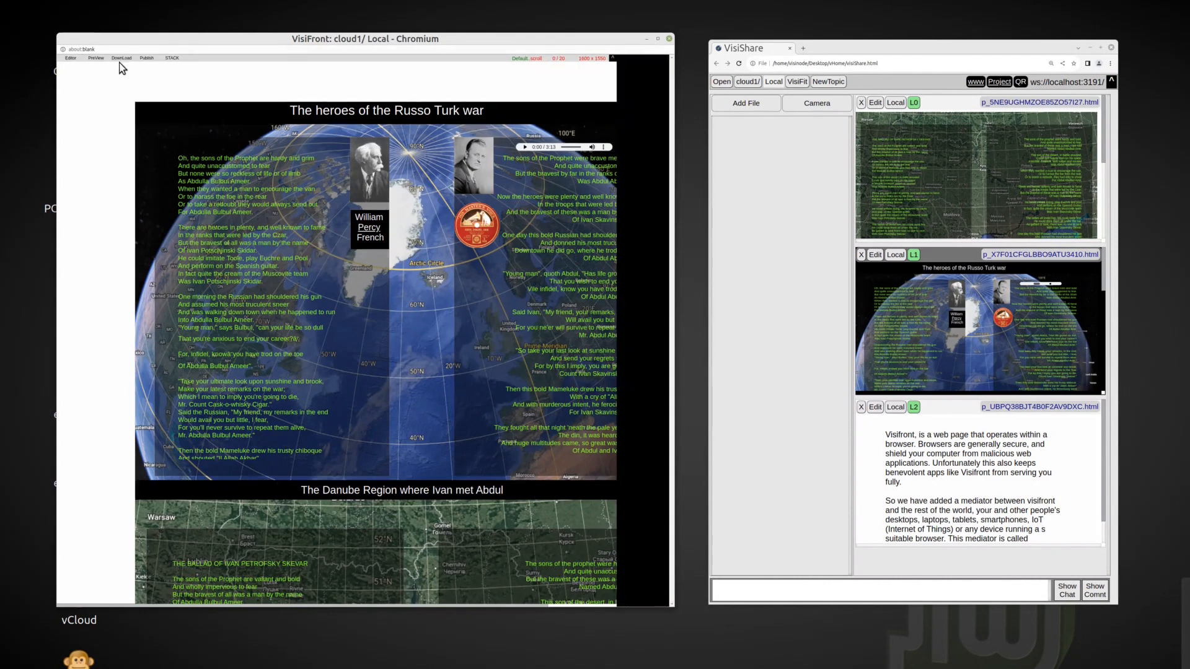
Apply a palette colour to the workspace base and align the page with the workspace's upper-left corner
right_click(105, 76)
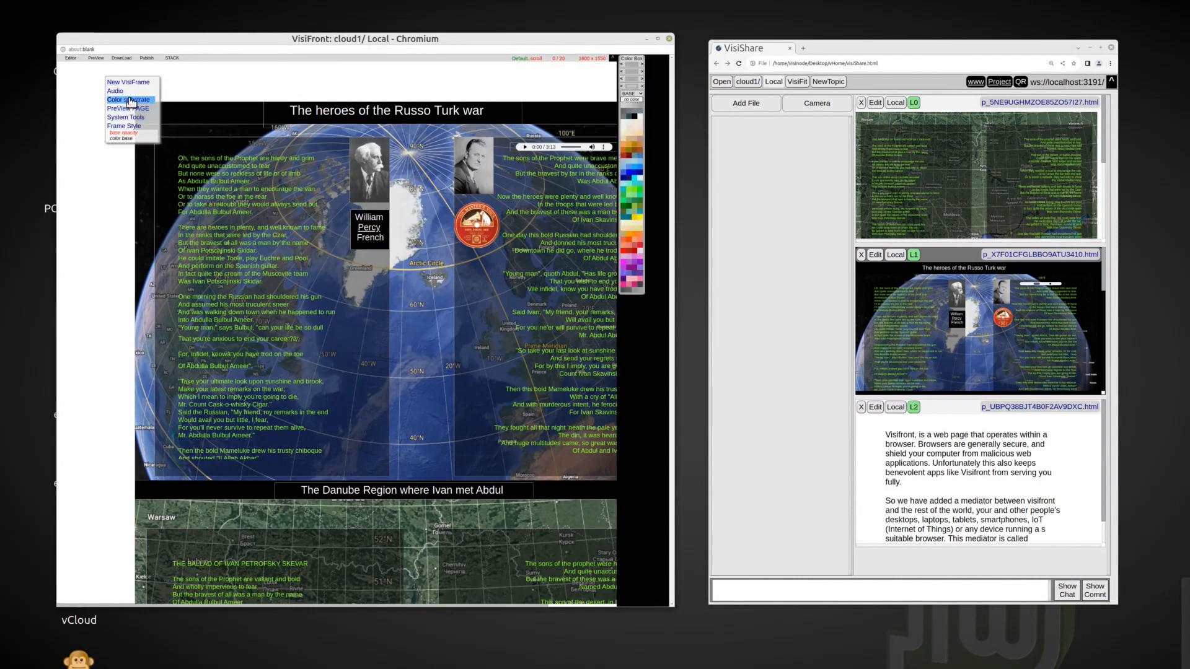
click(123, 139)
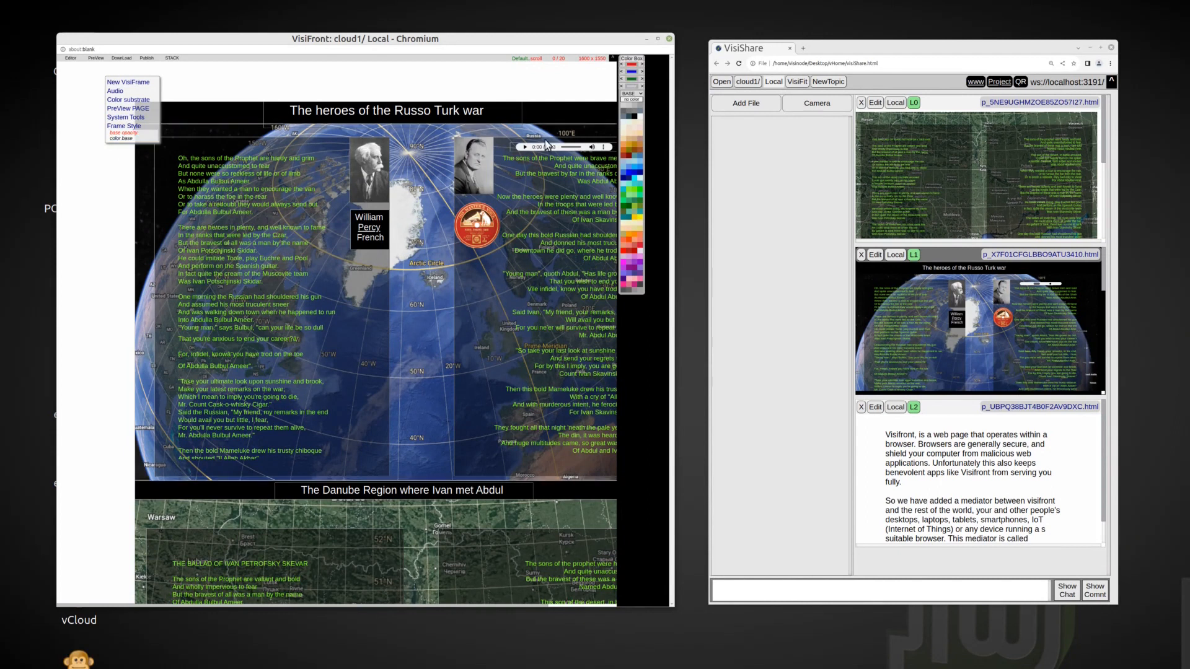
click(635, 118)
drag(136, 106, 55, 65)
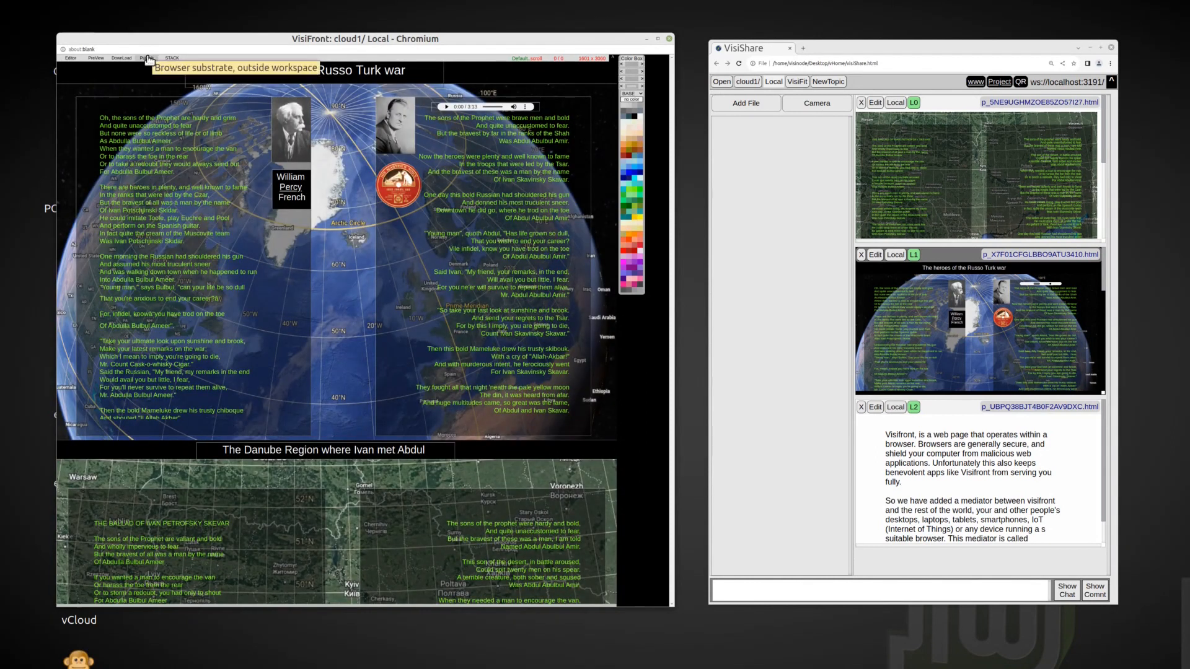
Publish the rearranged page to the web and open its online version
click(147, 58)
click(154, 80)
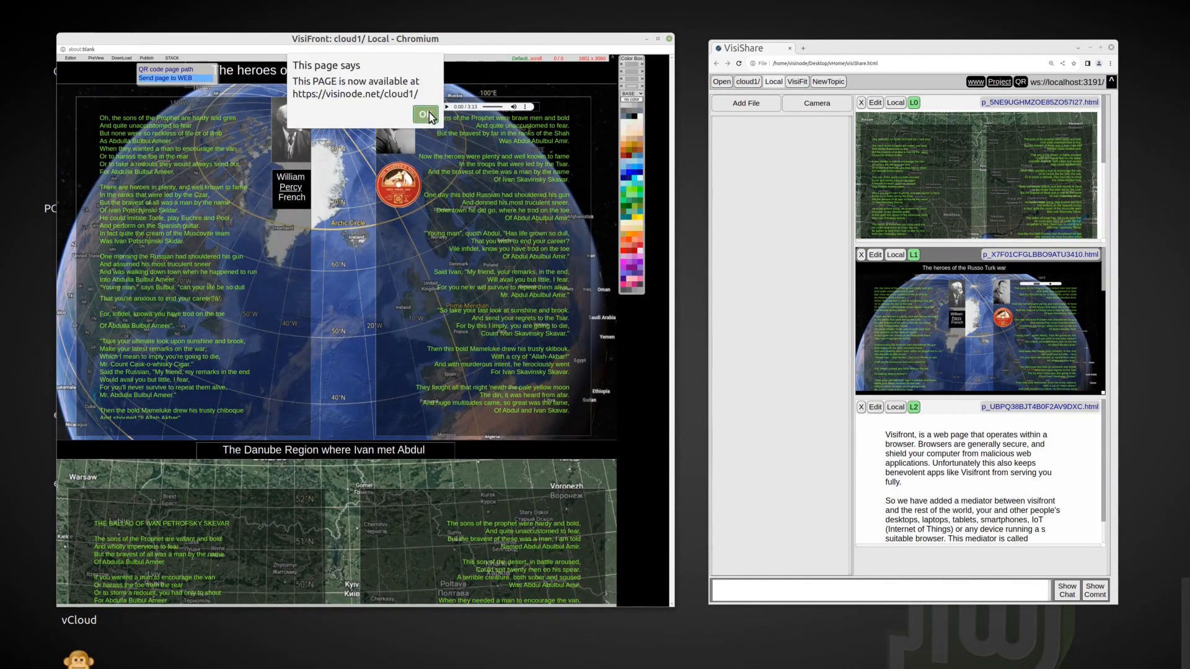
click(425, 115)
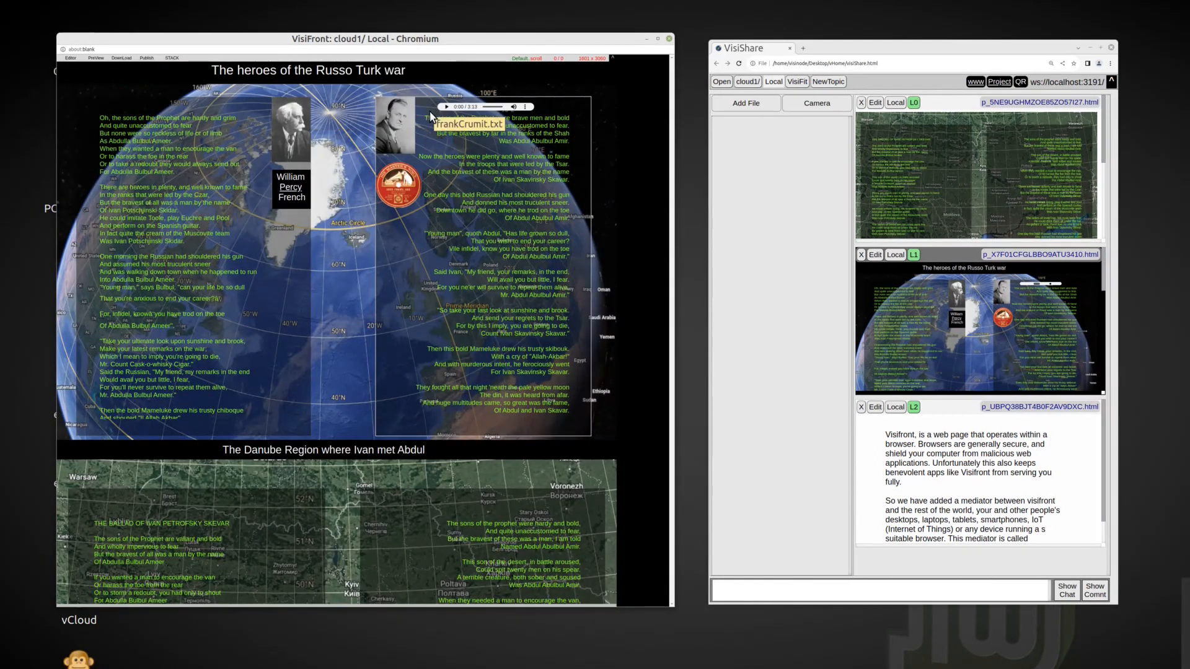
click(978, 84)
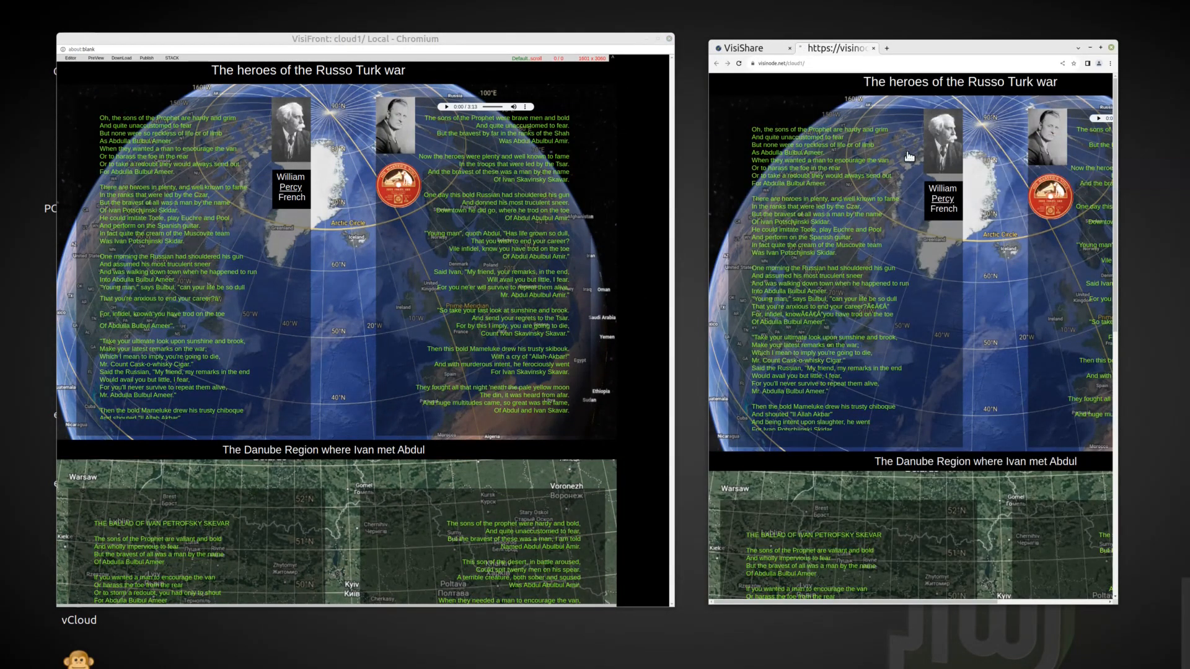
Detach the published page into its own widened window and test its audio player
drag(825, 50, 361, 53)
drag(725, 186, 882, 191)
drag(753, 49, 734, 39)
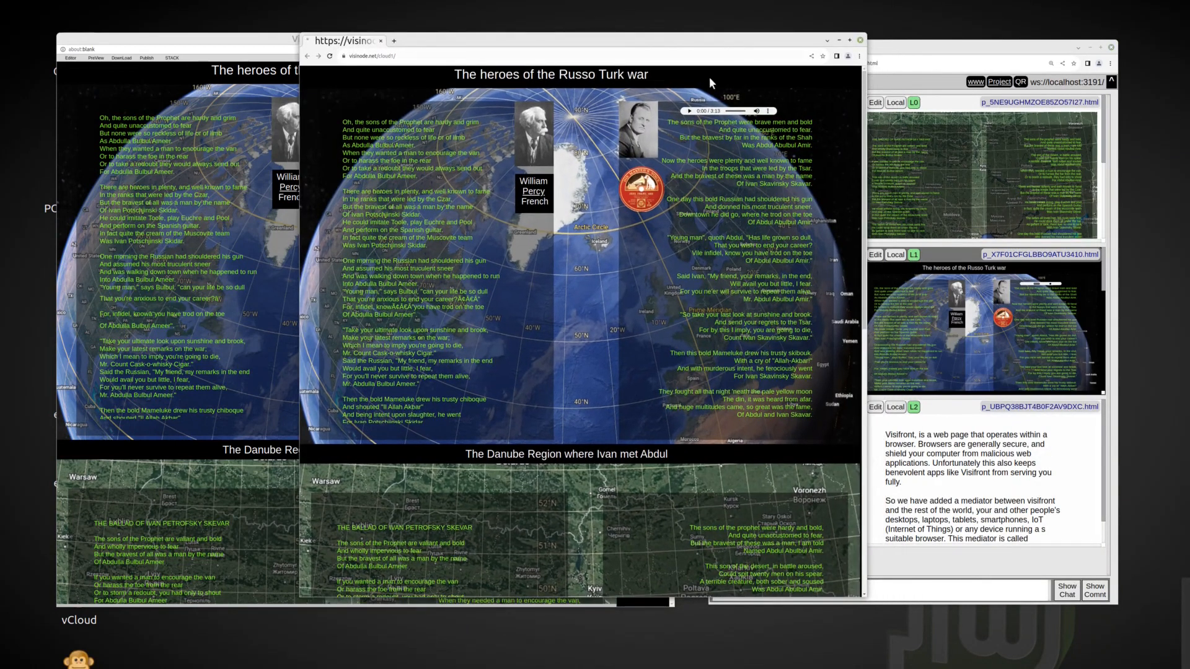
click(688, 112)
click(688, 111)
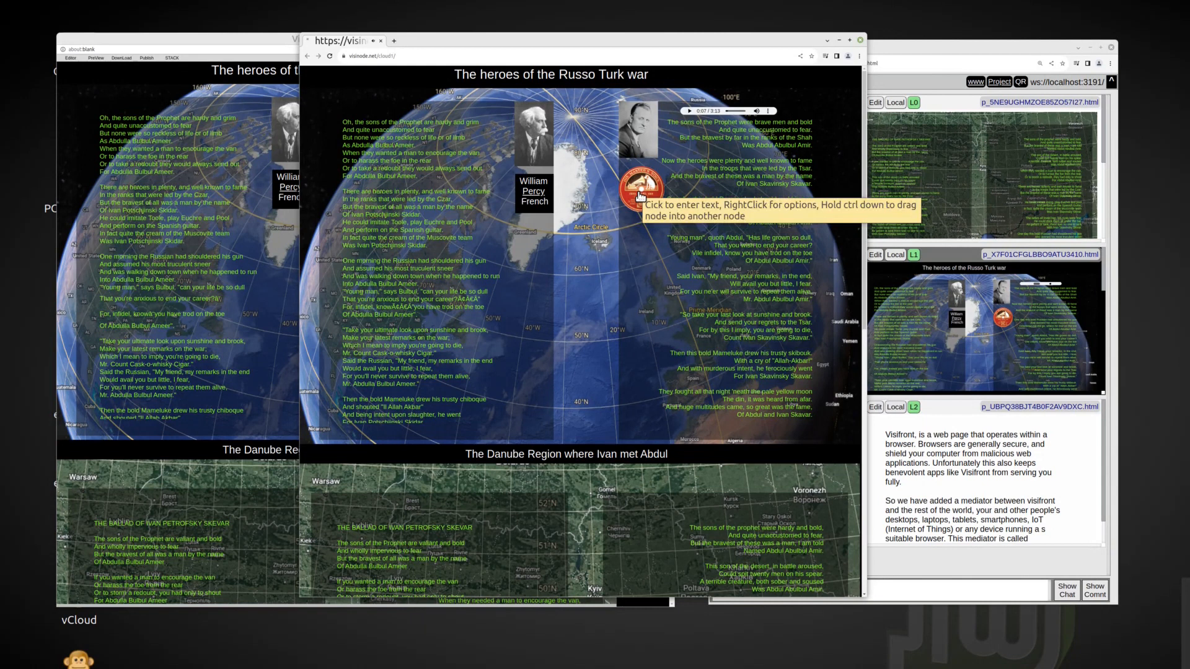
Follow the record label's link to the YouTube video, detach it into its own window, pause playback, and close it
click(640, 196)
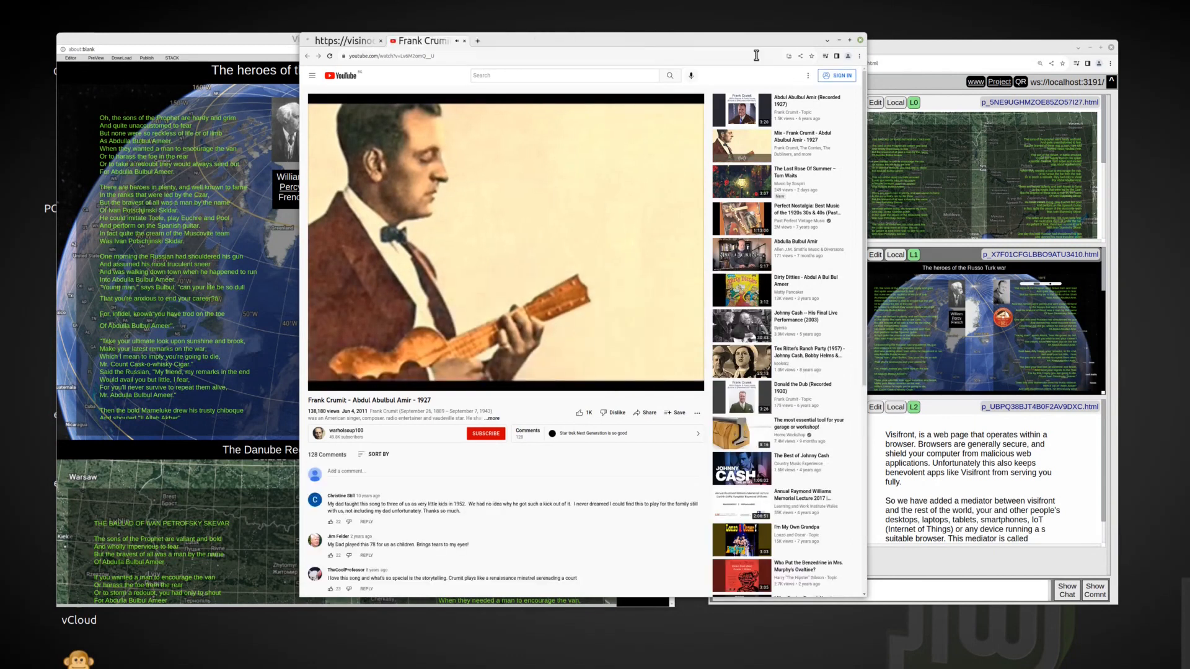
drag(427, 41, 273, 50)
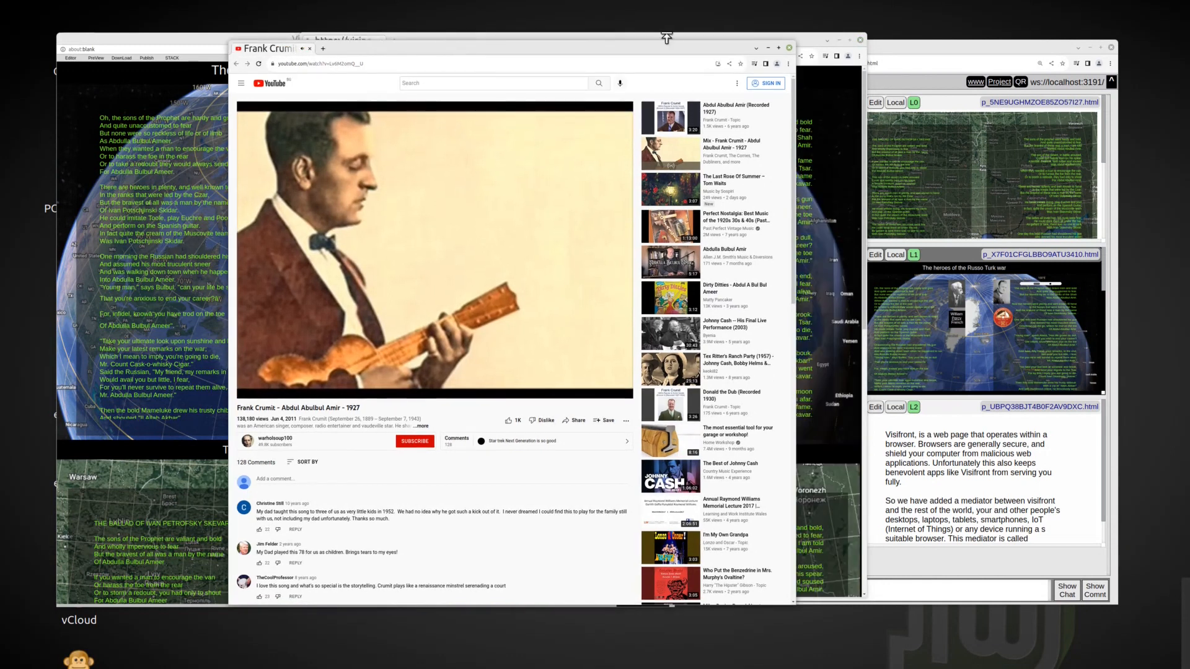
drag(656, 42, 913, 32)
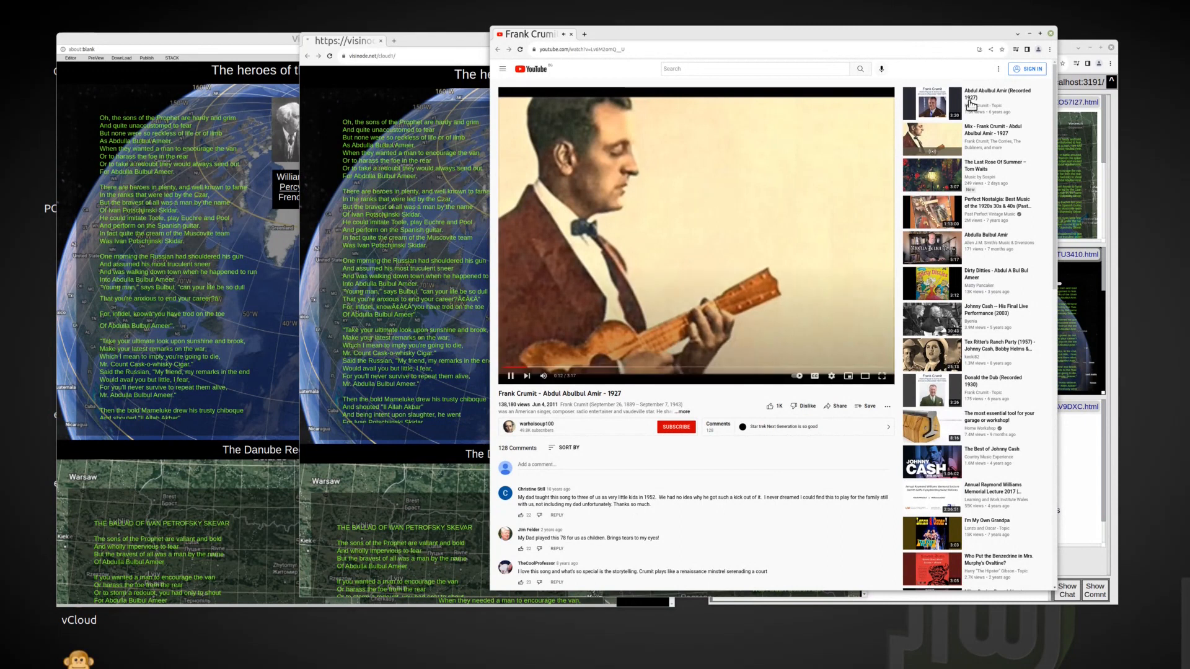
click(517, 377)
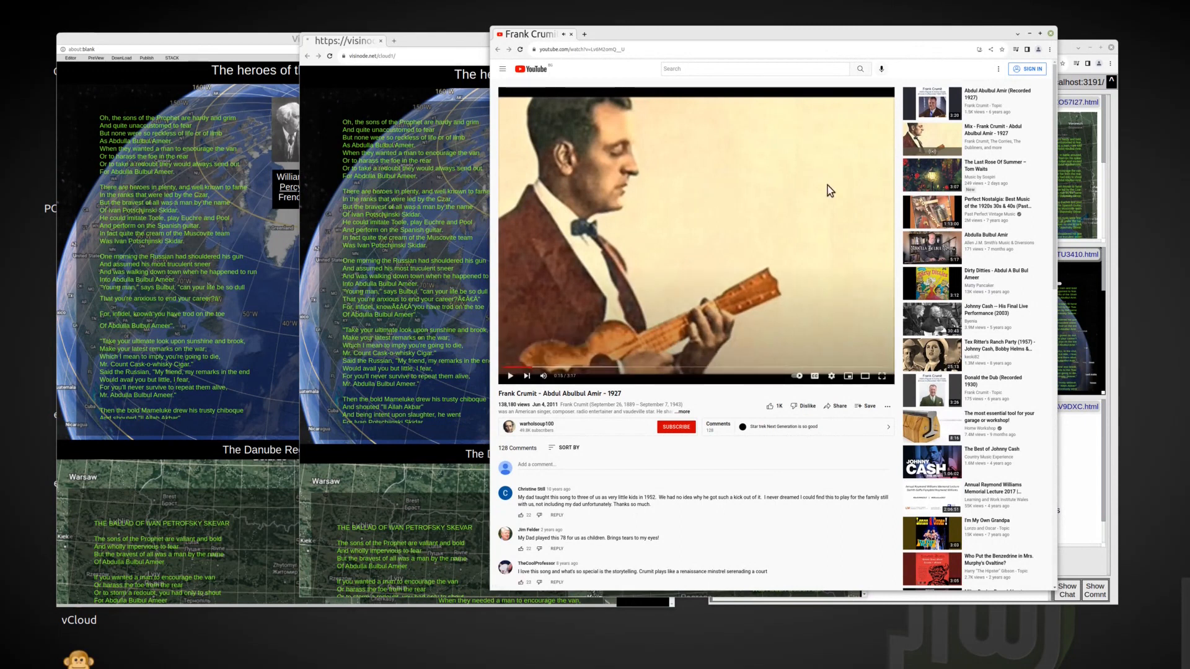
click(1050, 35)
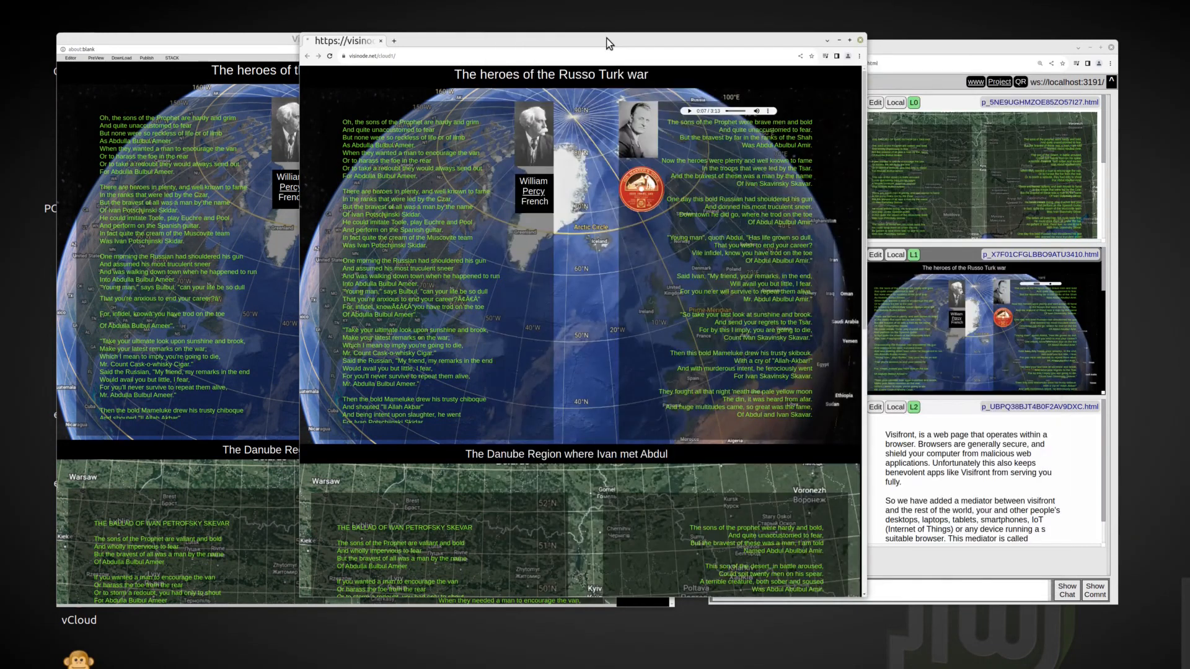
Reposition the published page window, follow its William Percy French link to Wikipedia, and close the window
drag(606, 40, 627, 46)
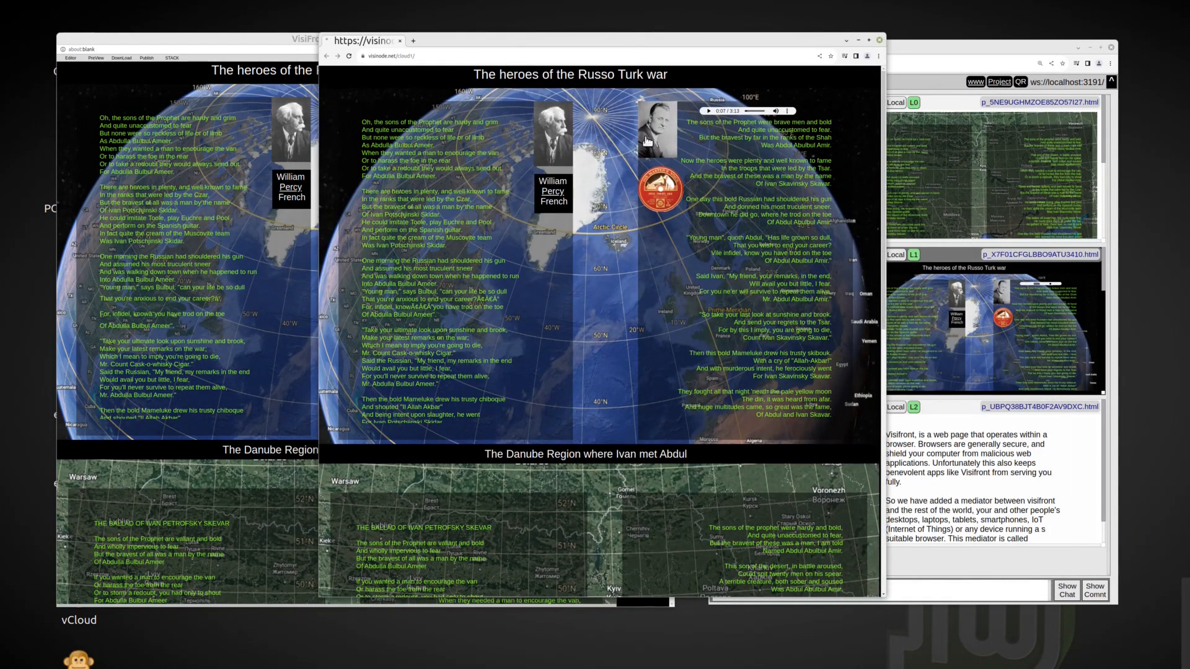
click(552, 191)
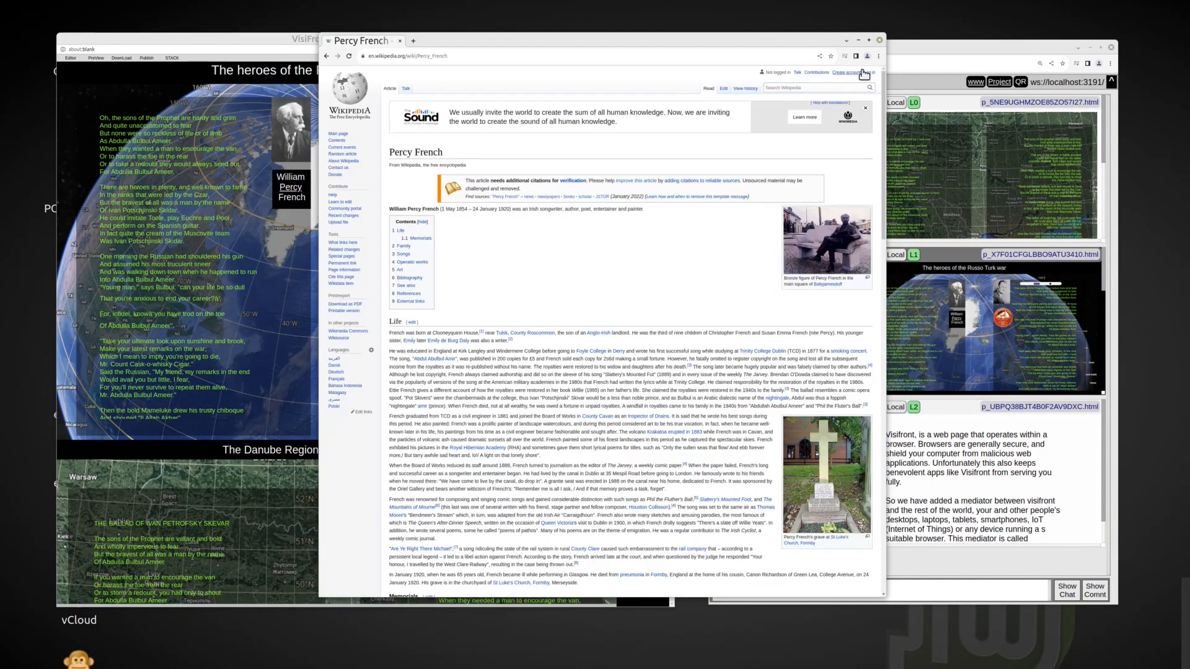
click(880, 40)
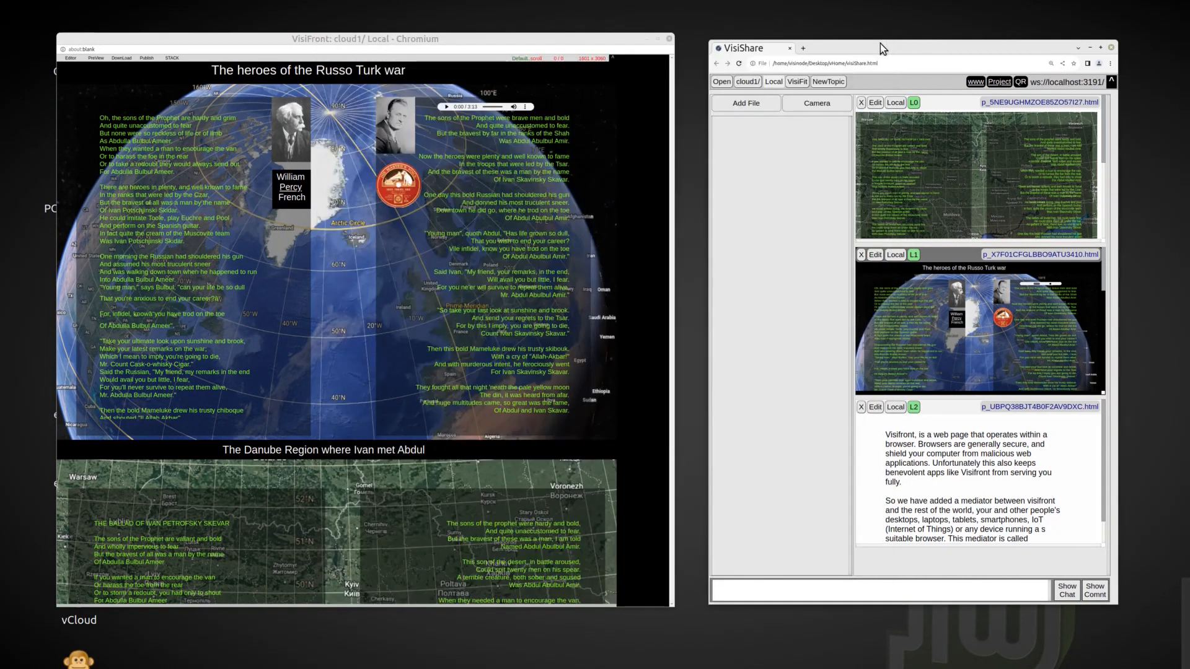
Generate a QR code of the page path and place it over the upper-left area of the Russo Turk war page
click(147, 58)
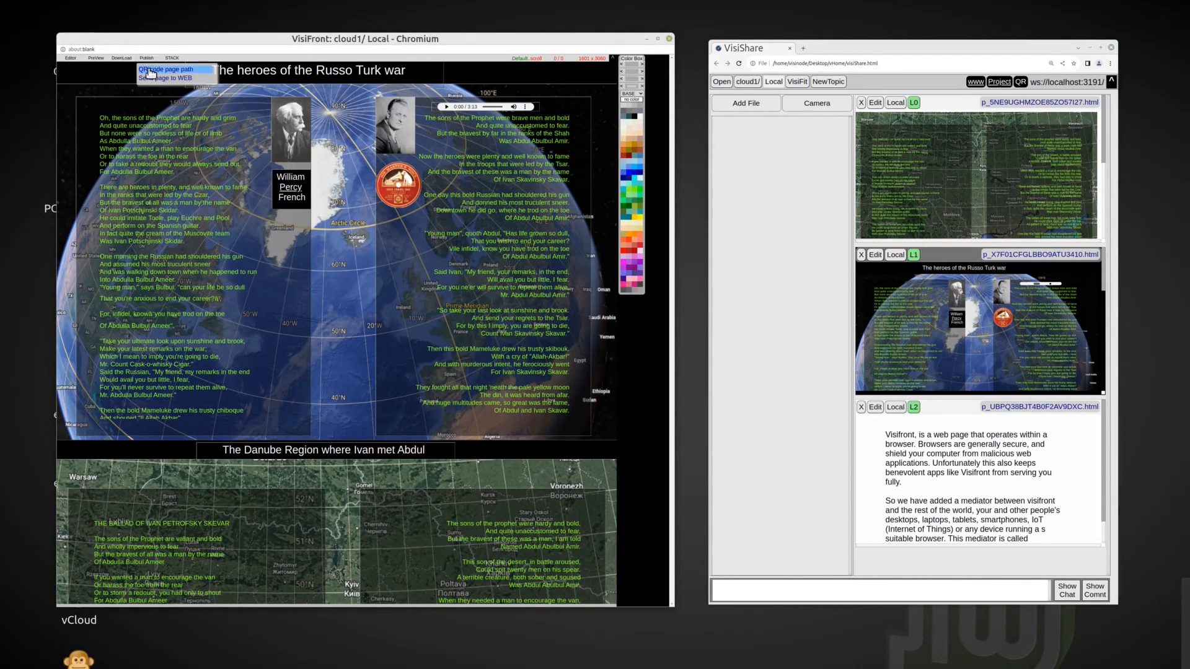
click(149, 72)
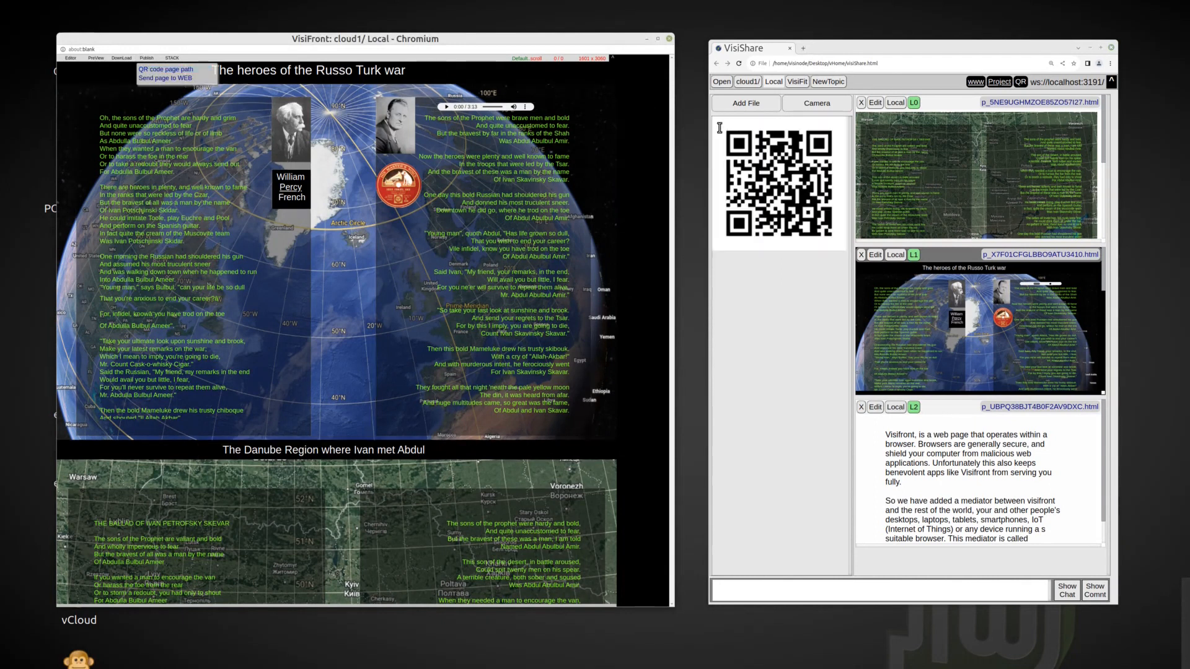
drag(722, 127, 69, 76)
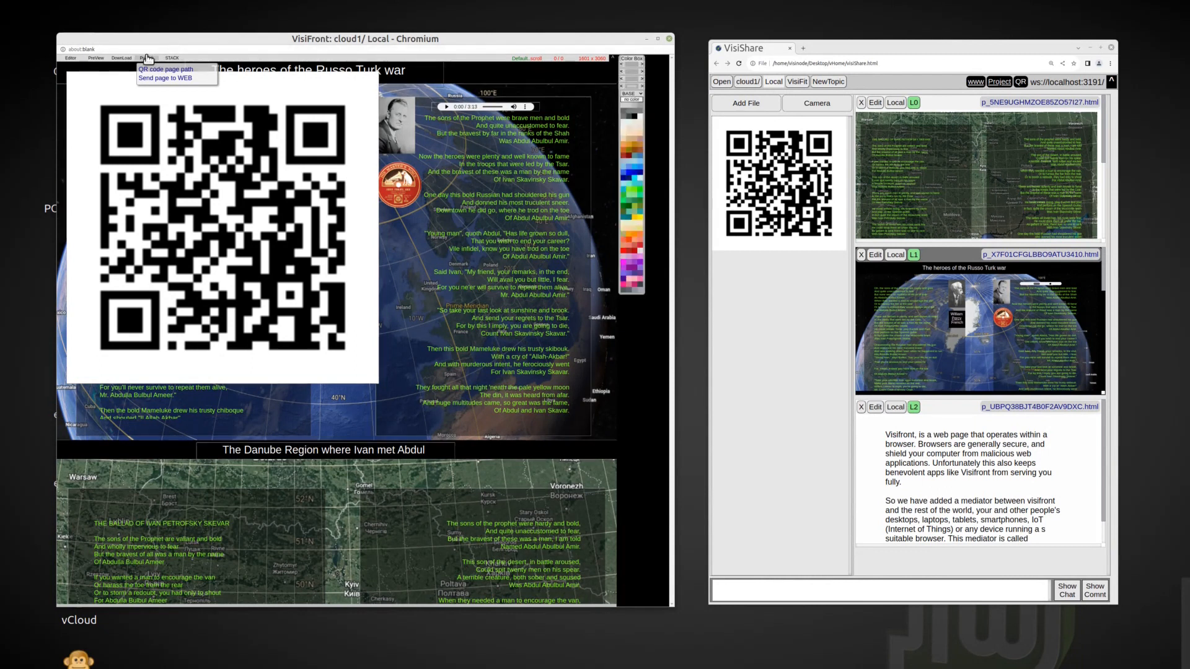
Shrink the QR code to 144 x 144 in the Russo Turk war page's upper-left corner and send the page to the web
drag(376, 74, 54, 60)
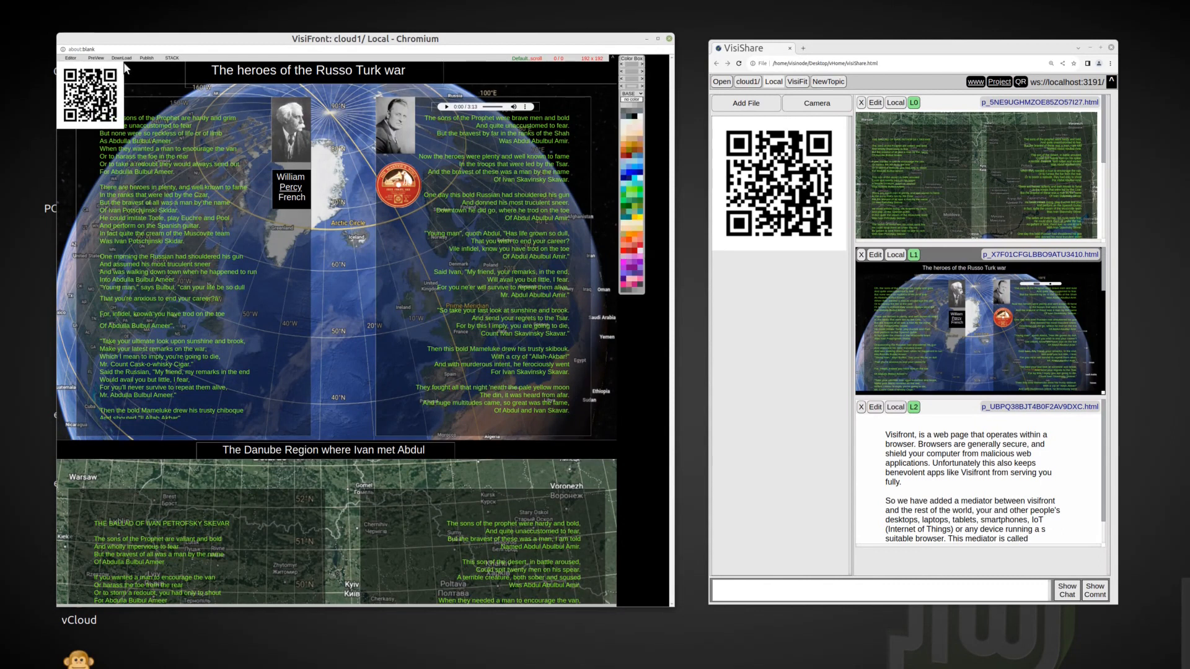
drag(125, 68, 102, 63)
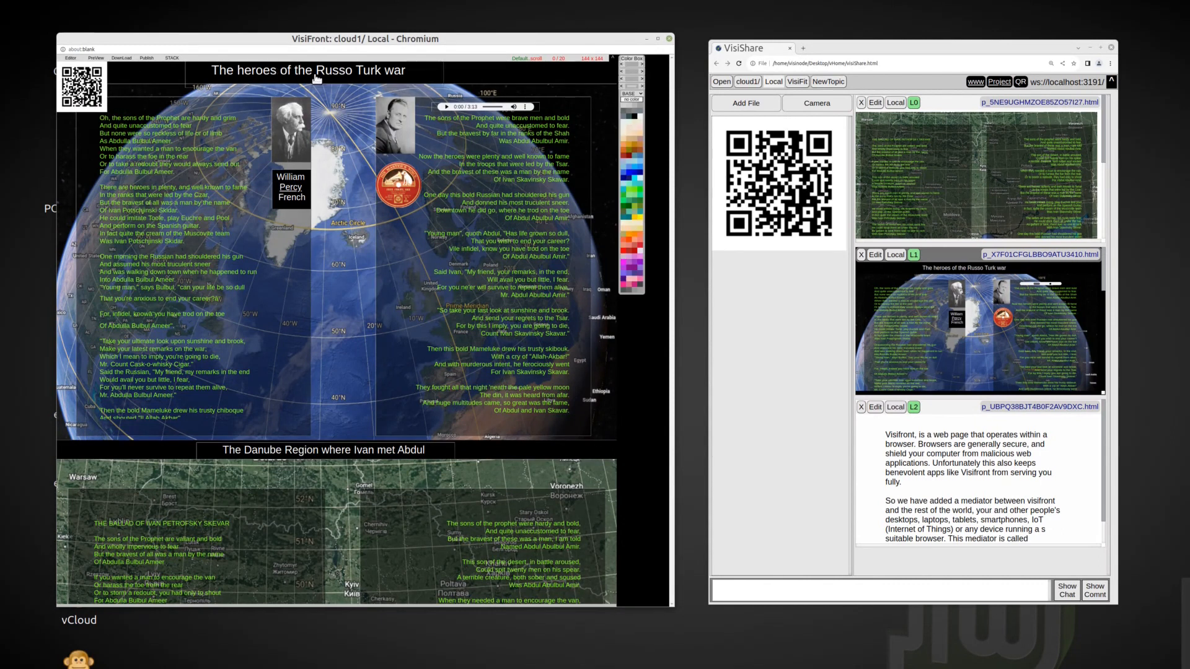
click(148, 59)
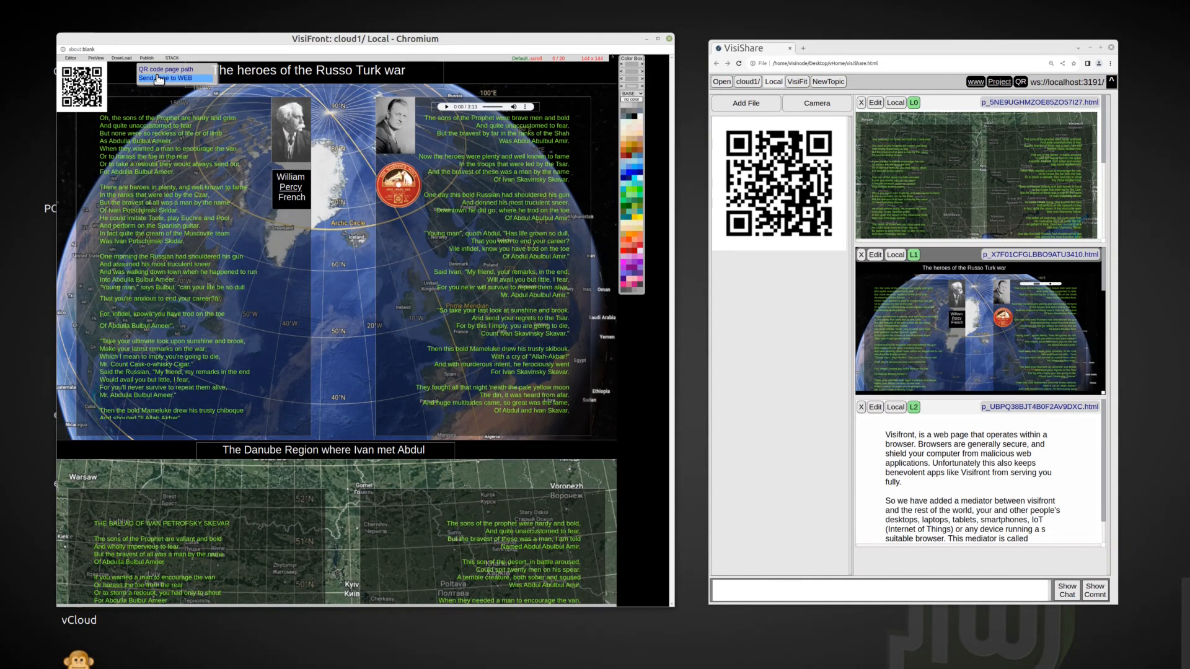
click(159, 79)
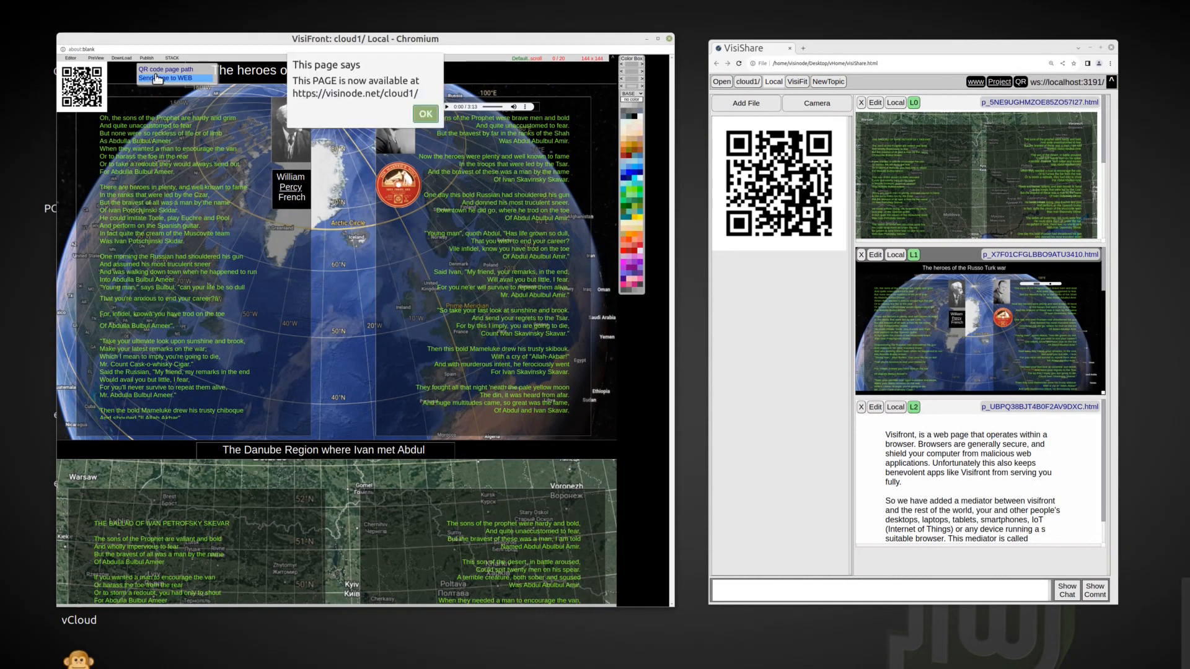
click(424, 114)
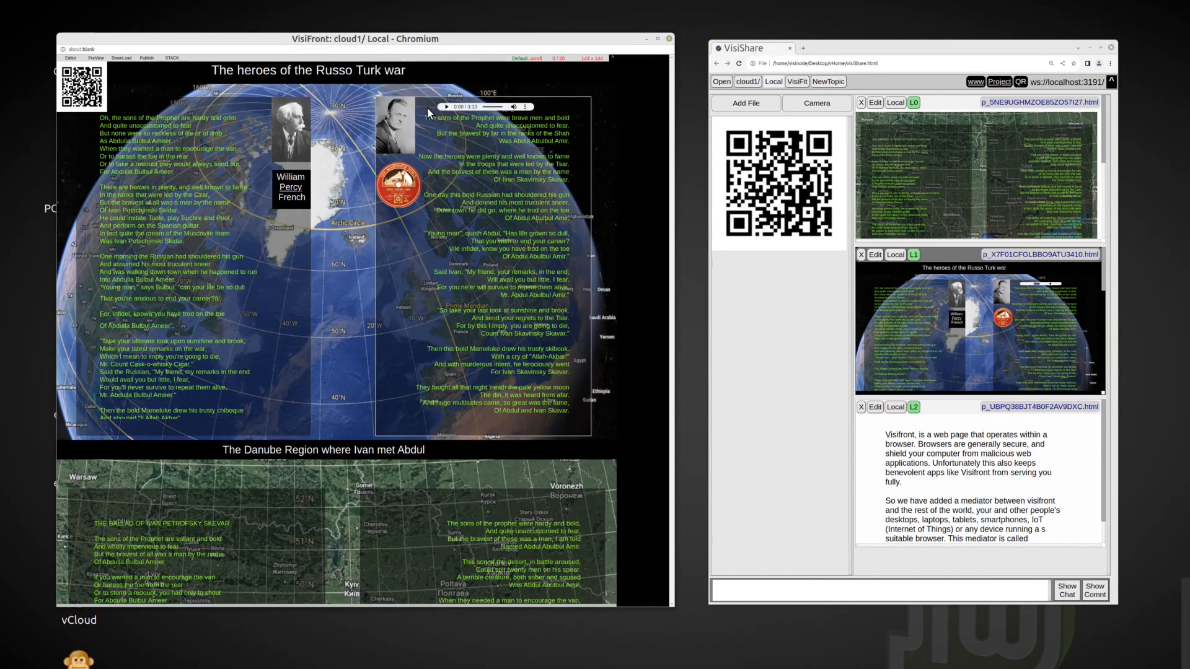
Open the published cloud1 page on the web, inspect it in its own widened window, and close it
click(975, 83)
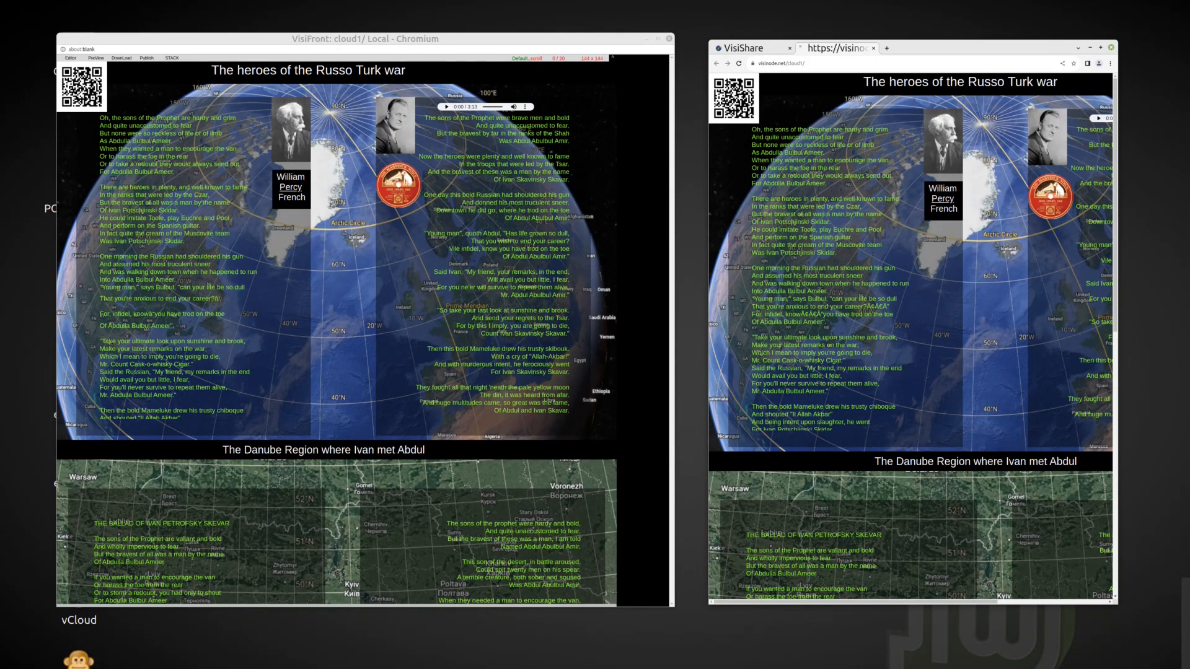
drag(832, 47, 486, 37)
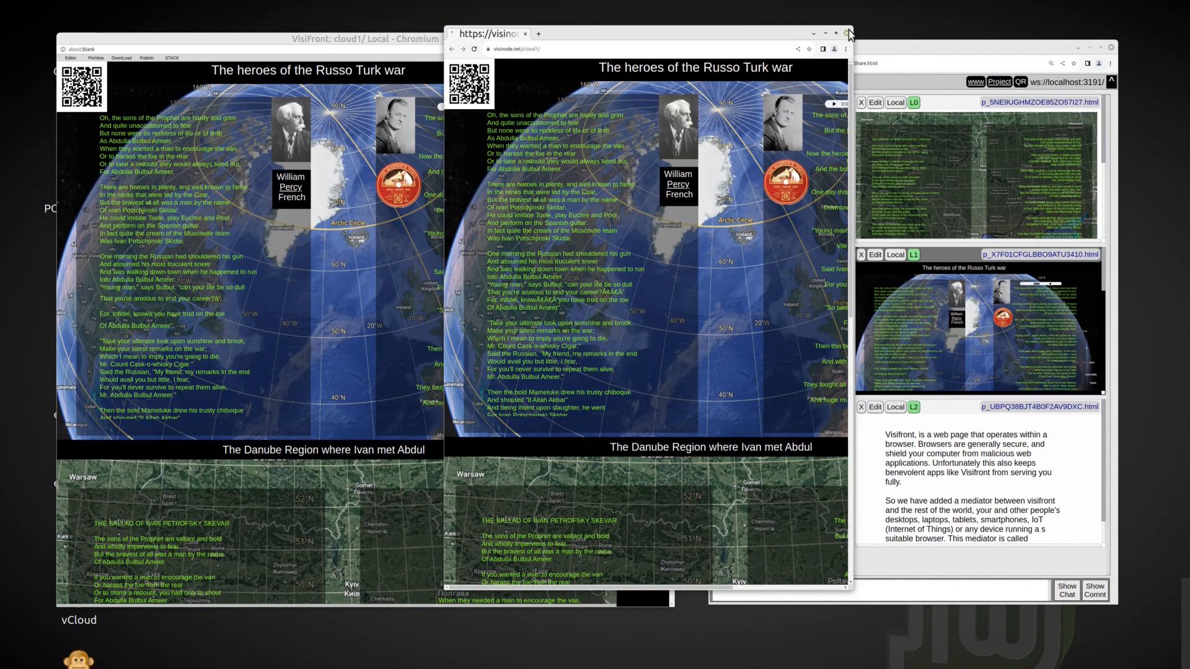
drag(850, 64, 1028, 64)
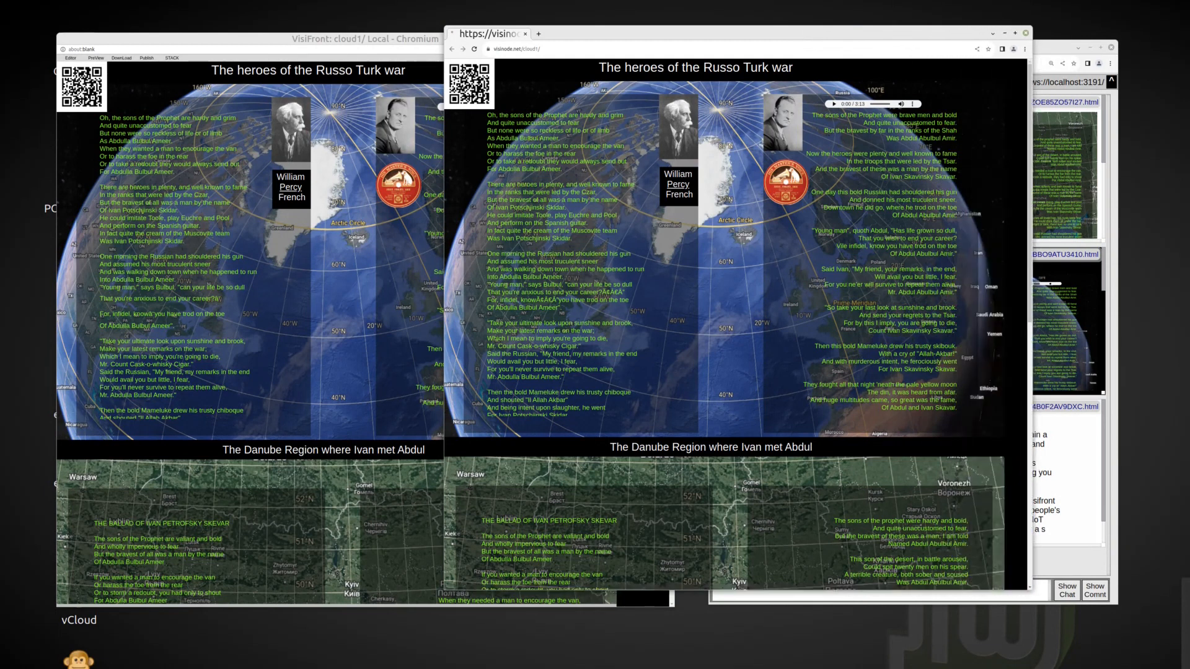
click(1026, 34)
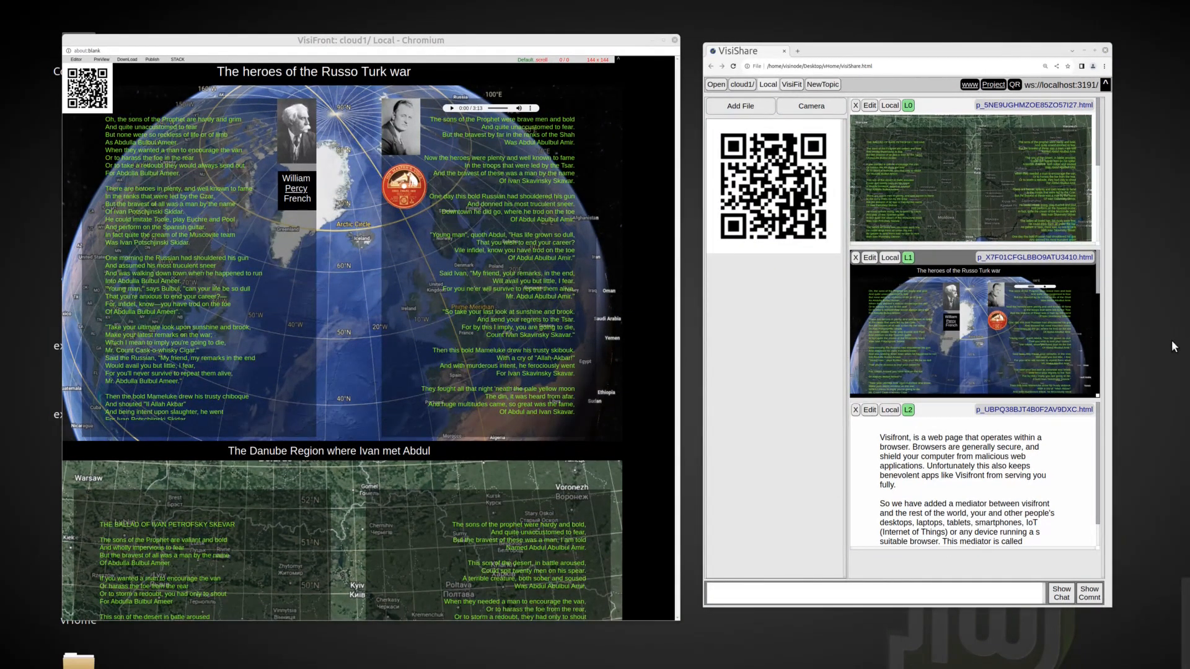
Generate a QR code linking to the VisiShare project and erase the lower QR code asset from the raw feed
right_click(724, 184)
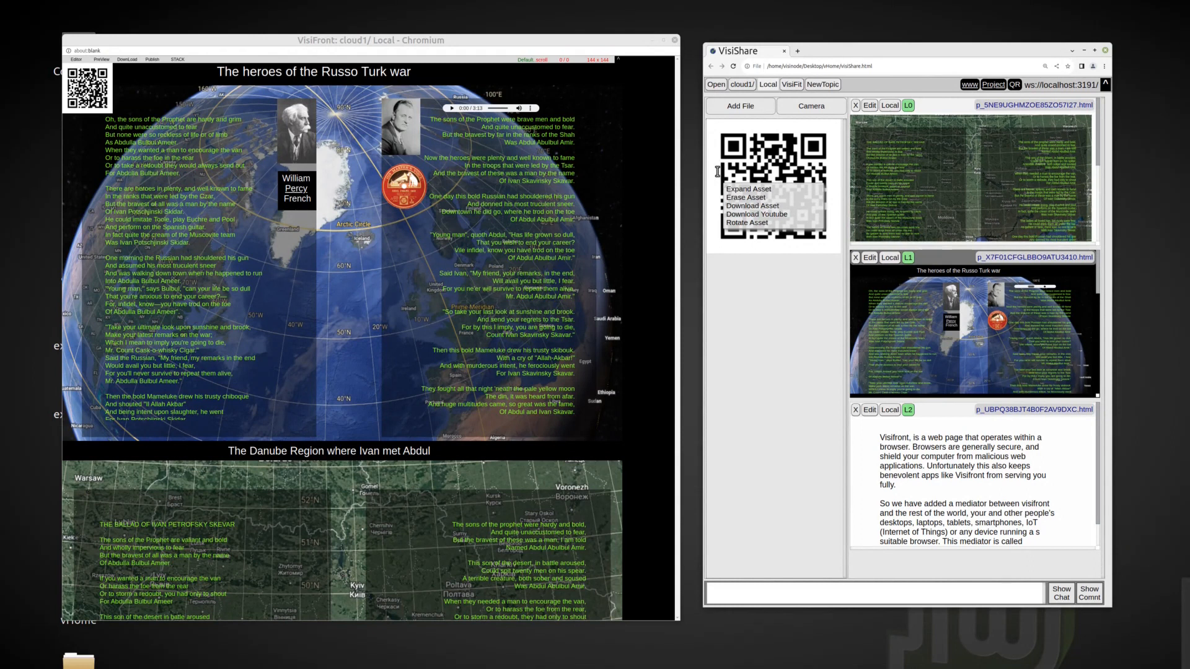
click(718, 171)
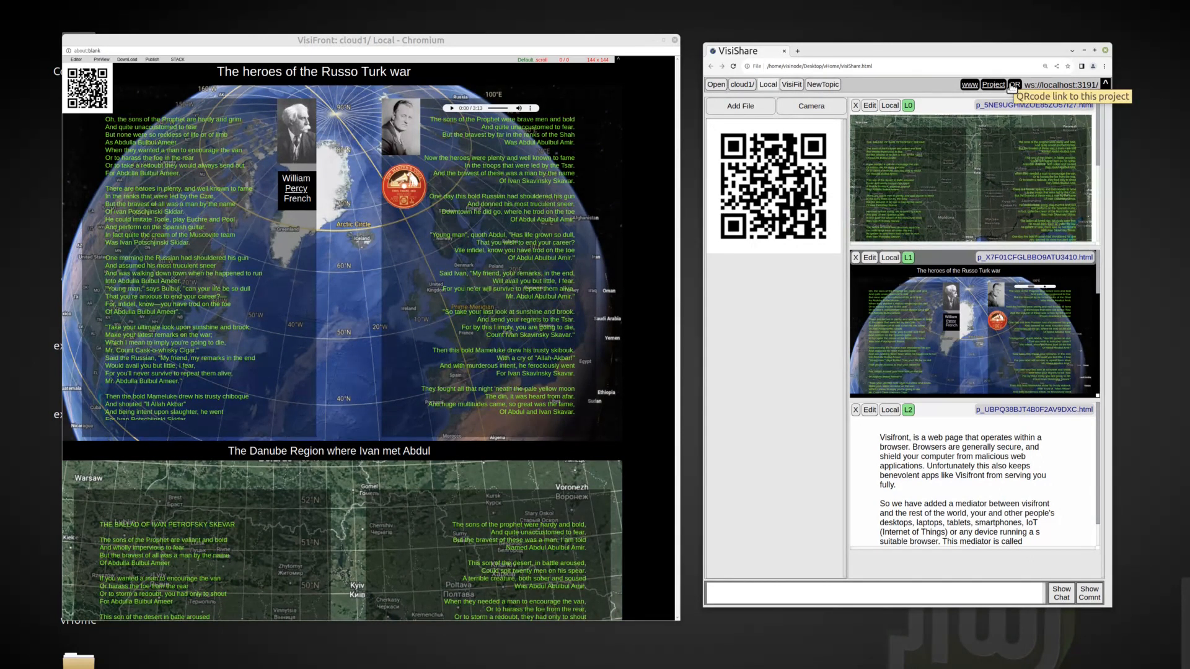
click(1014, 86)
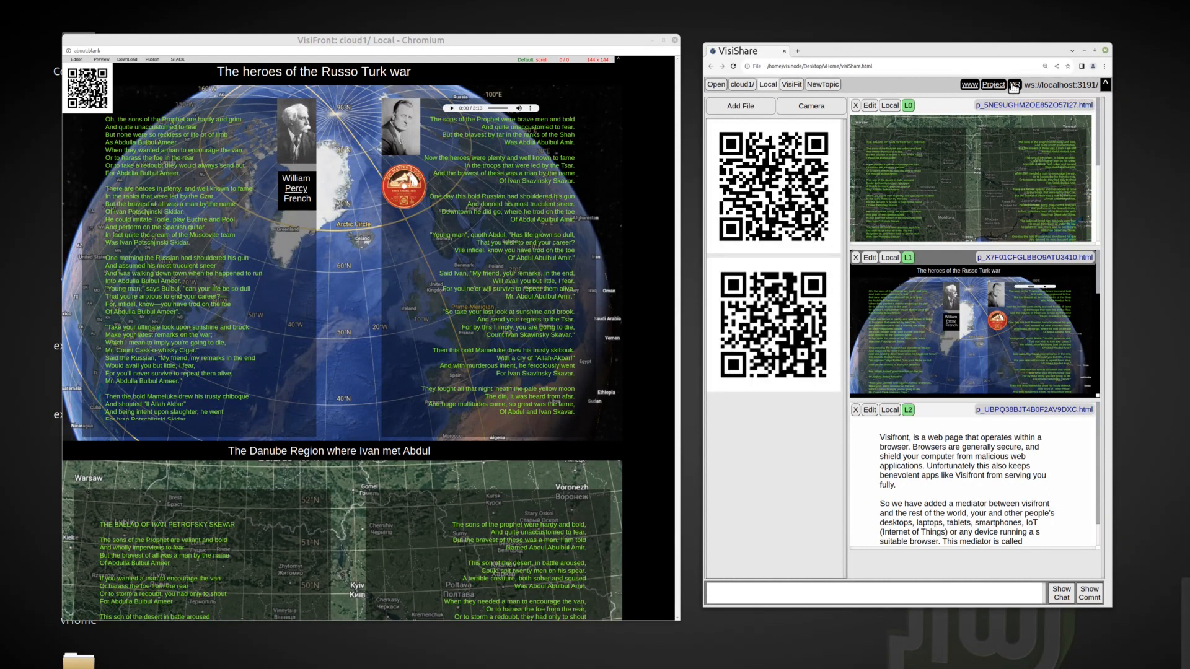
right_click(780, 320)
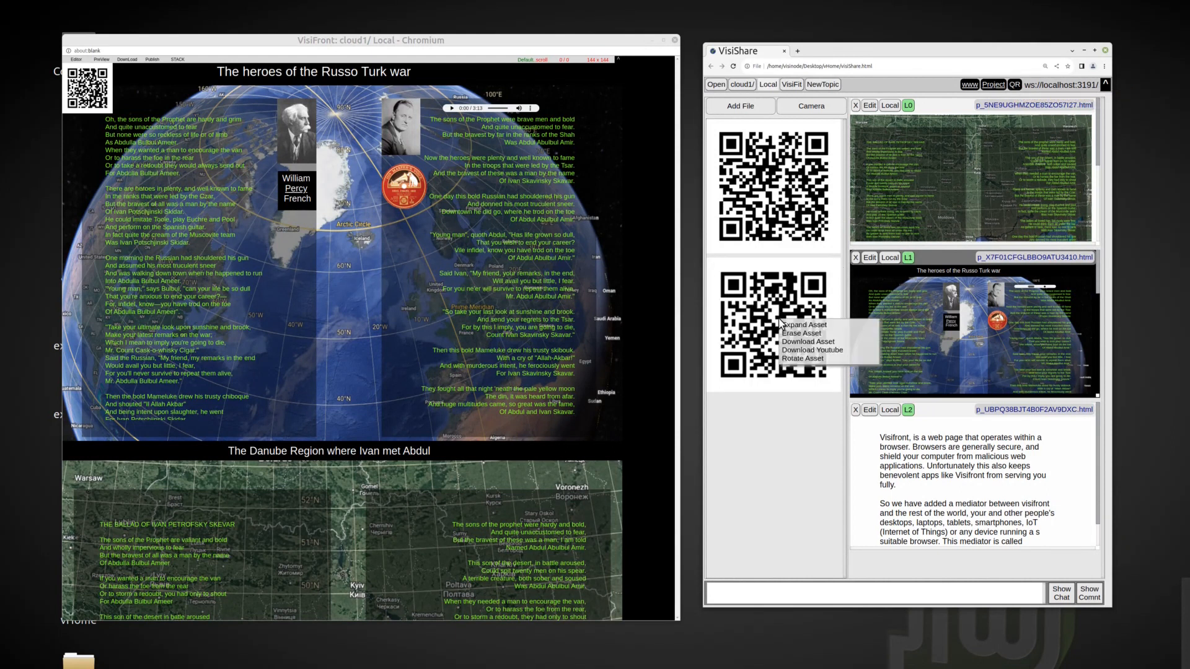
click(789, 333)
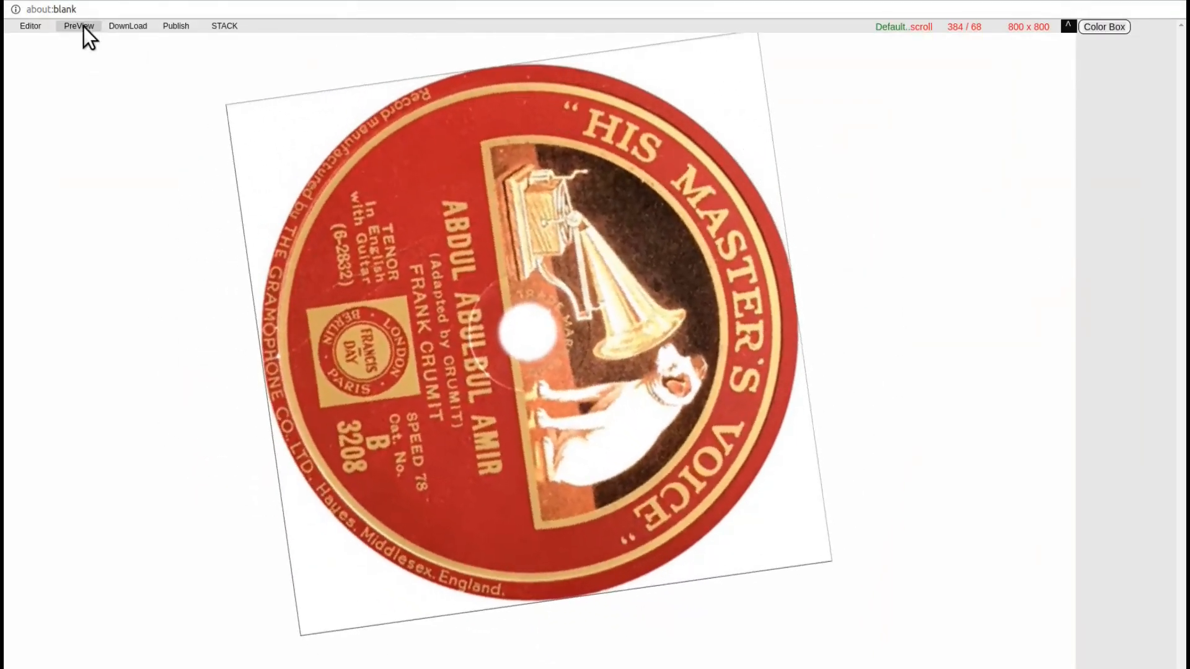
click(83, 26)
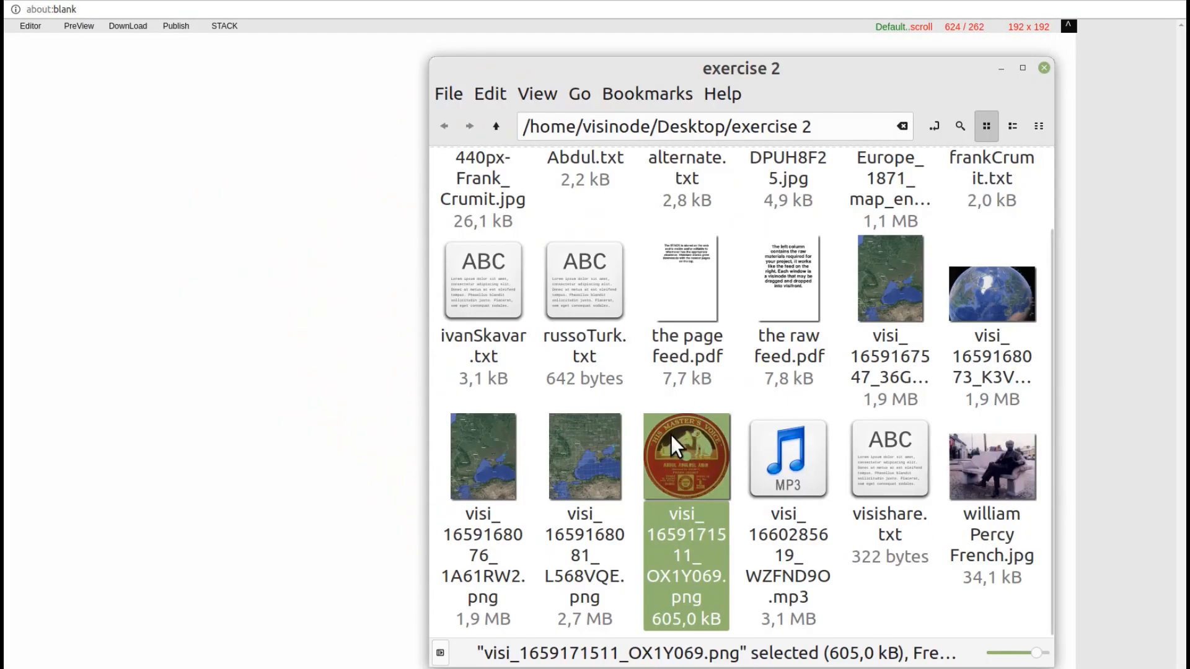
drag(678, 446, 211, 155)
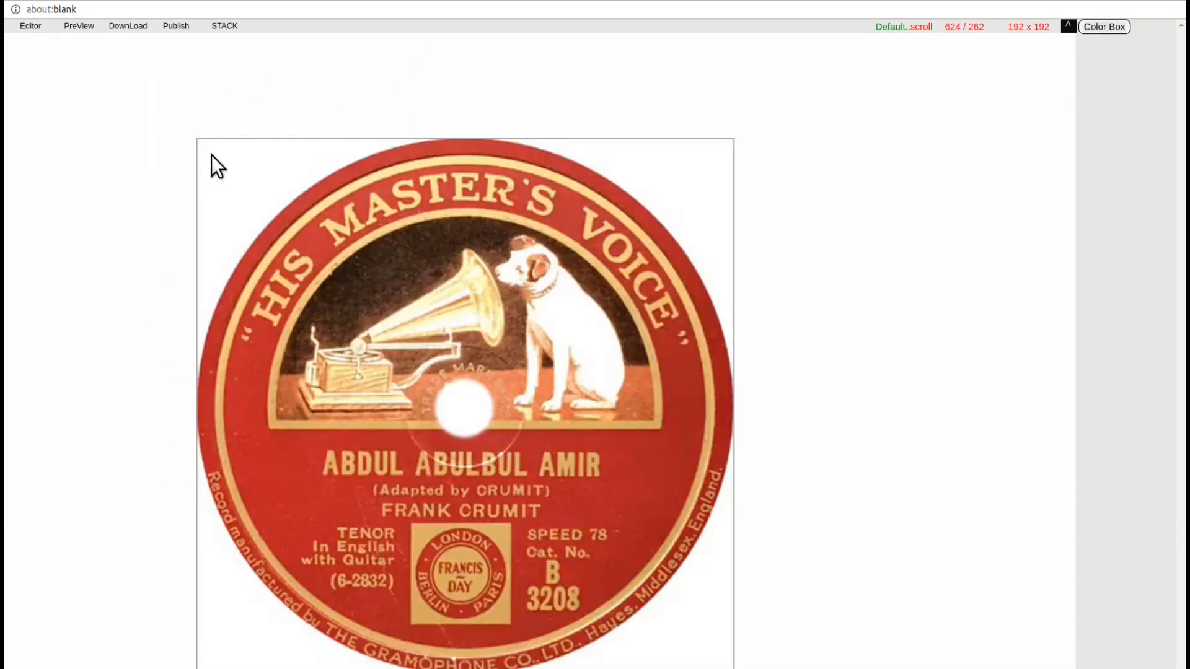
right_click(374, 243)
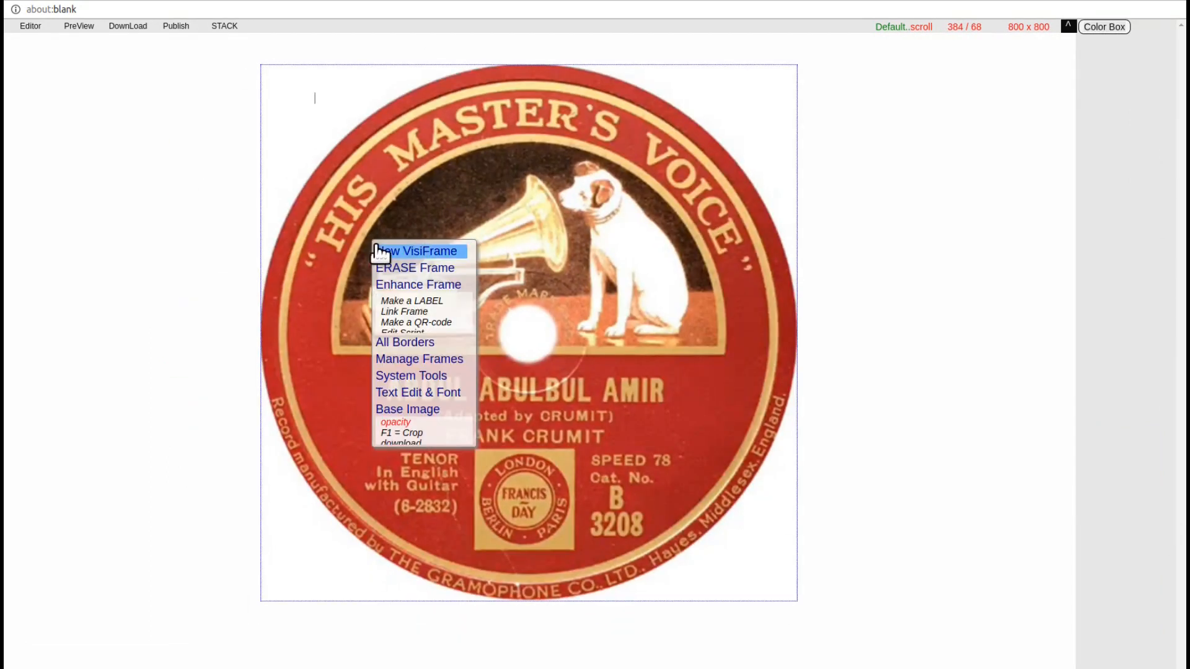
scroll(429, 321, down, 1)
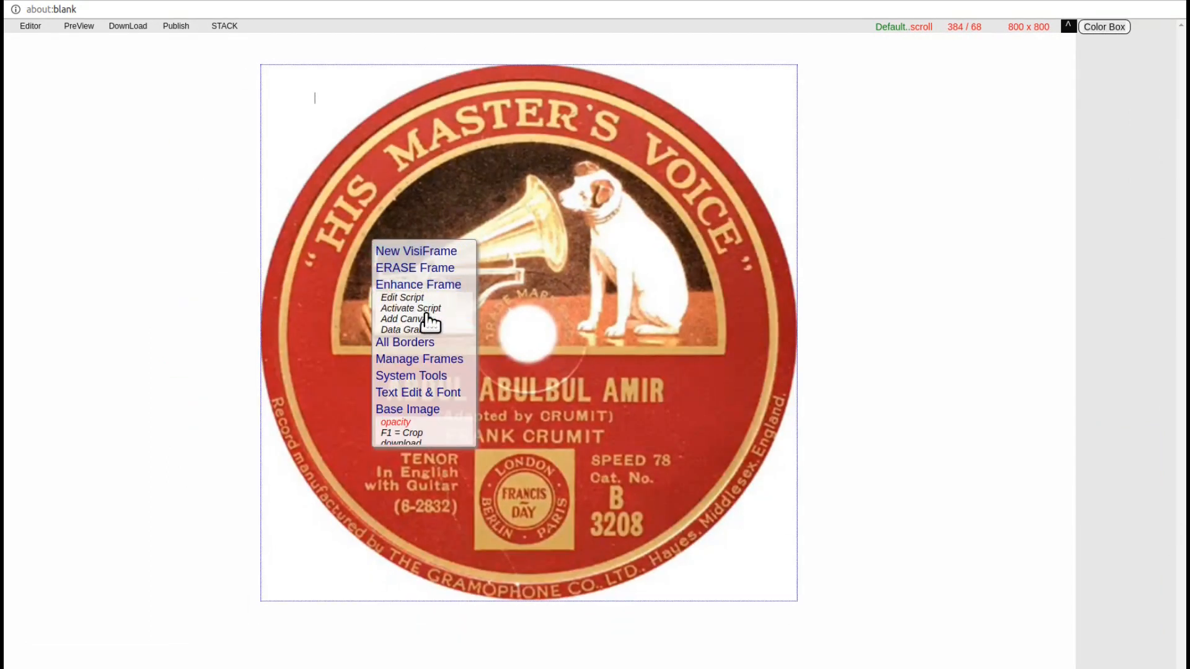
click(427, 298)
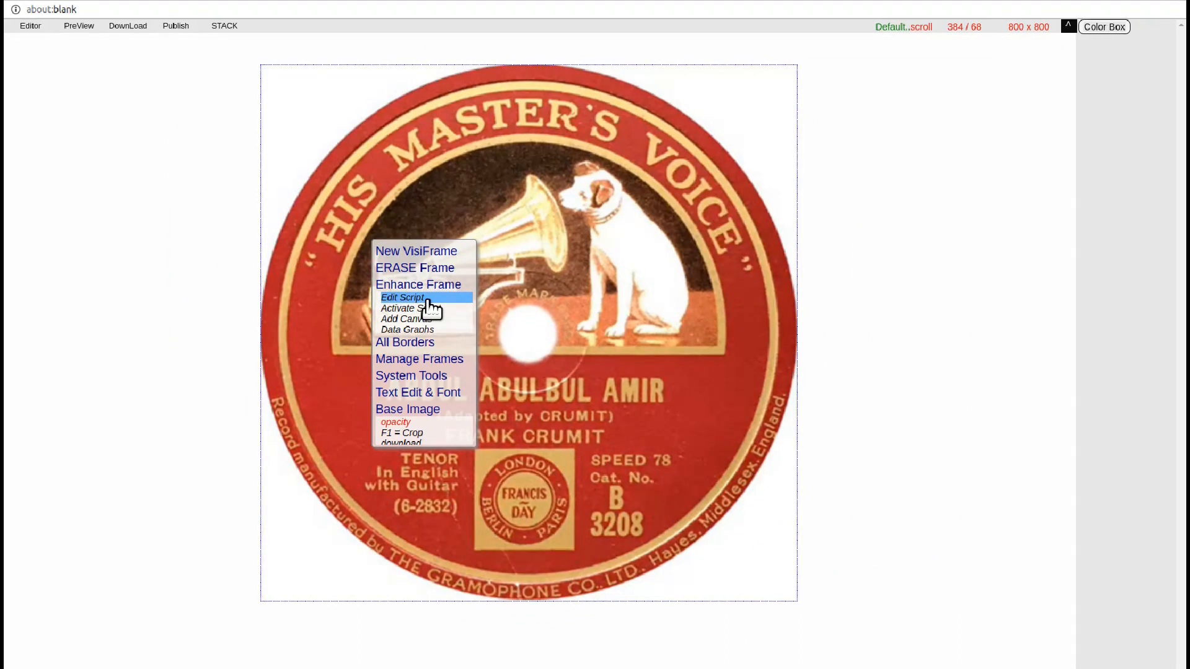
click(428, 299)
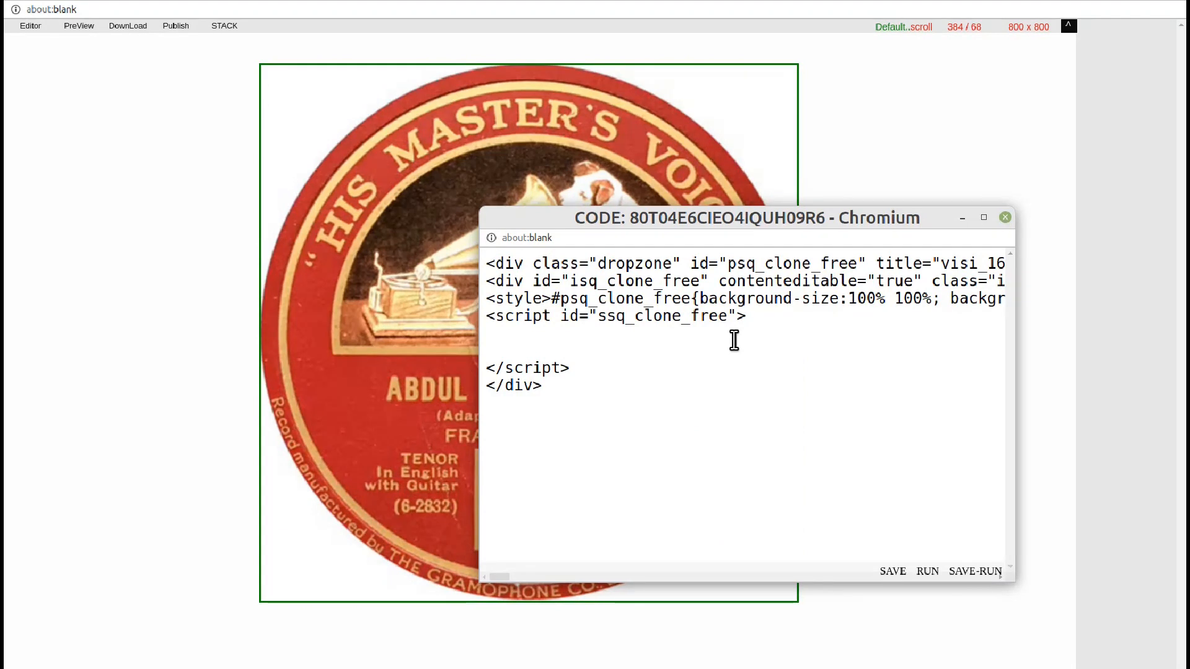
Declare the script variables x=document.getElementById('psq_clone_free') and count=0
text(var x=d)
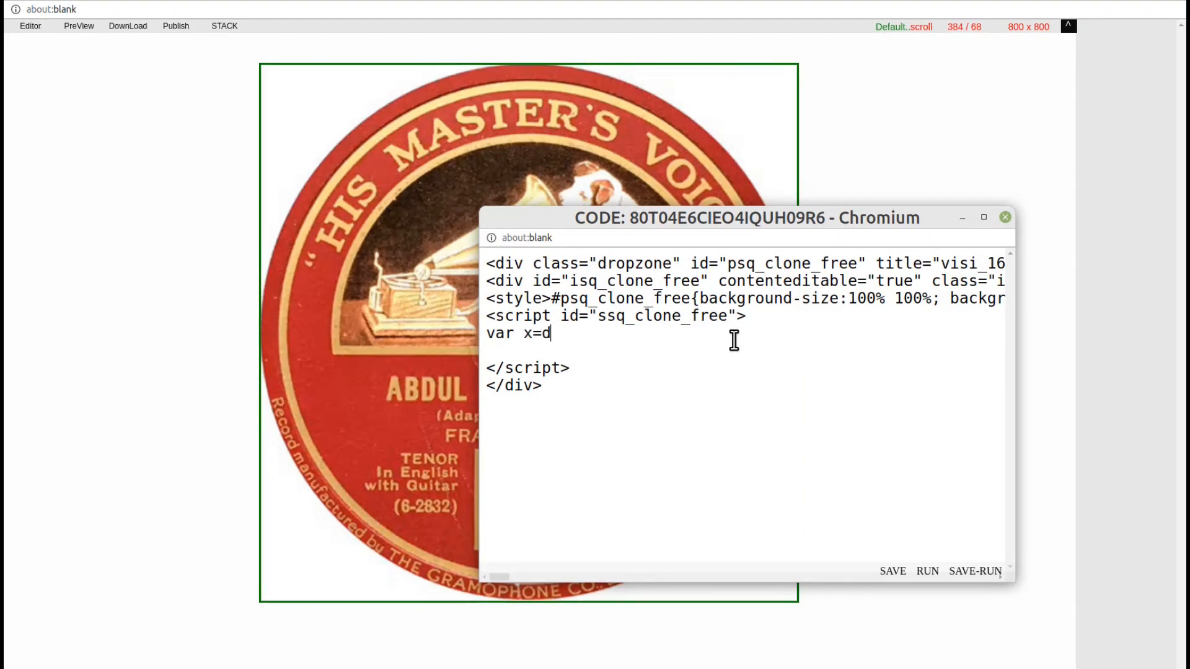
text(ocument.getElementById('psq_clone_free');)
key(Return)
text(var count=0)
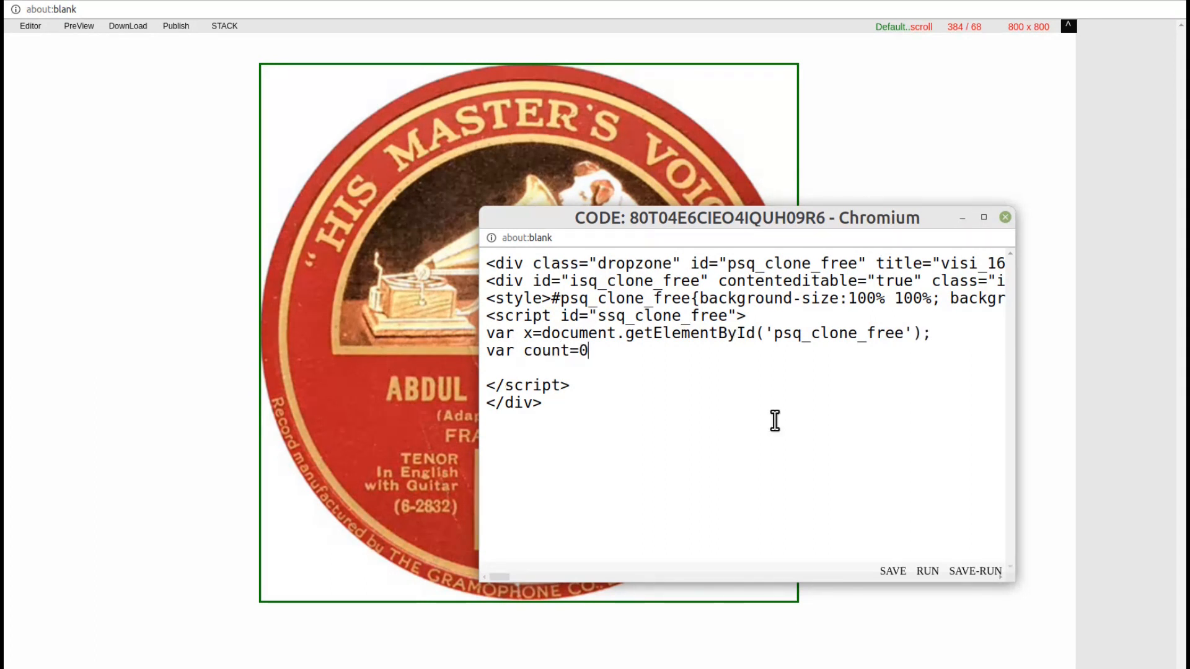
text(;)
key(Return)
Start a spin() function that increments count and sets x.style.transform to "rotate("+count+"deg)"
text(function spin(){)
key(Return)
text(count)
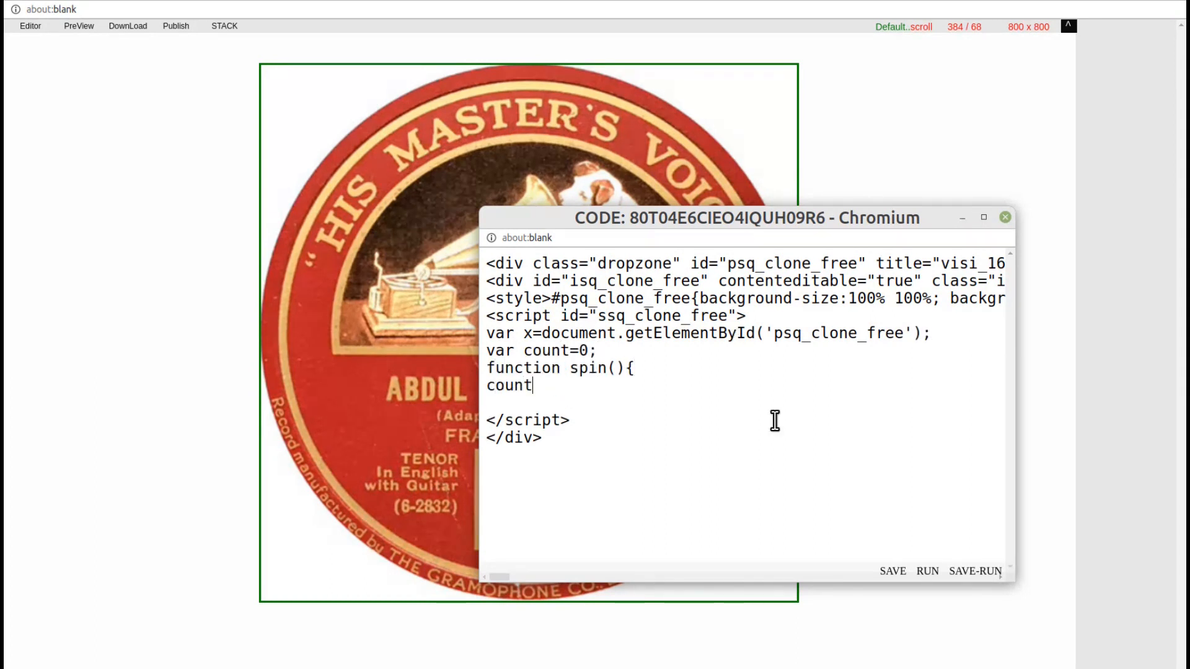
text(++;)
key(Return)
text(x.style.transform)
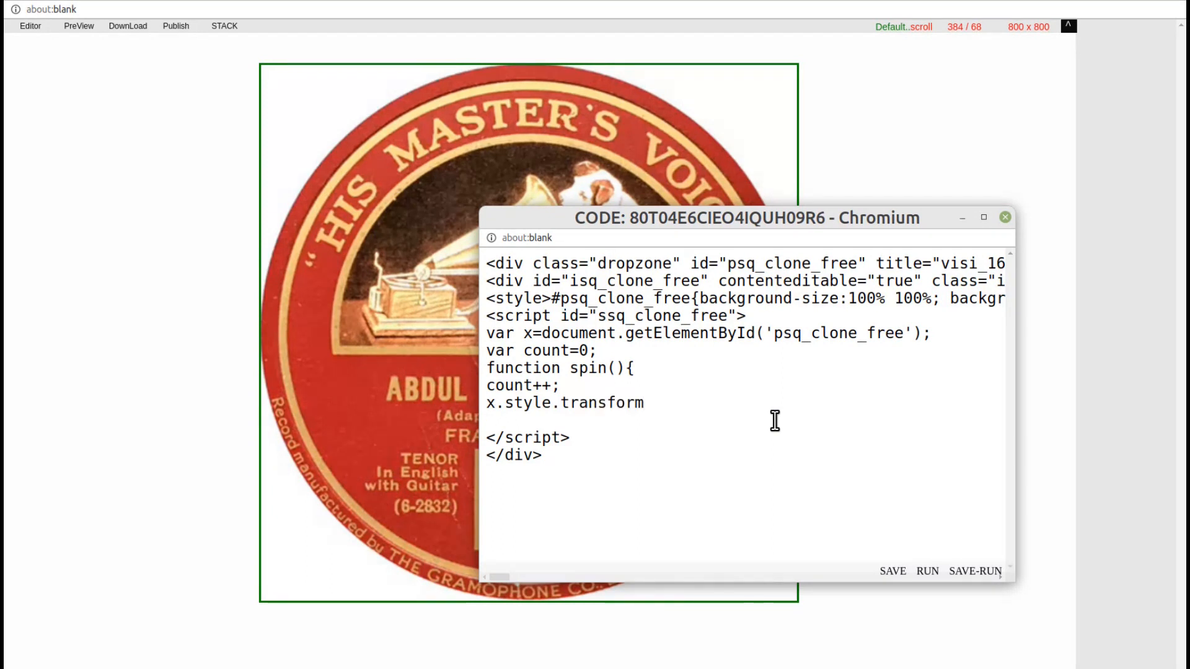
text(="rotate("+count+"deg))
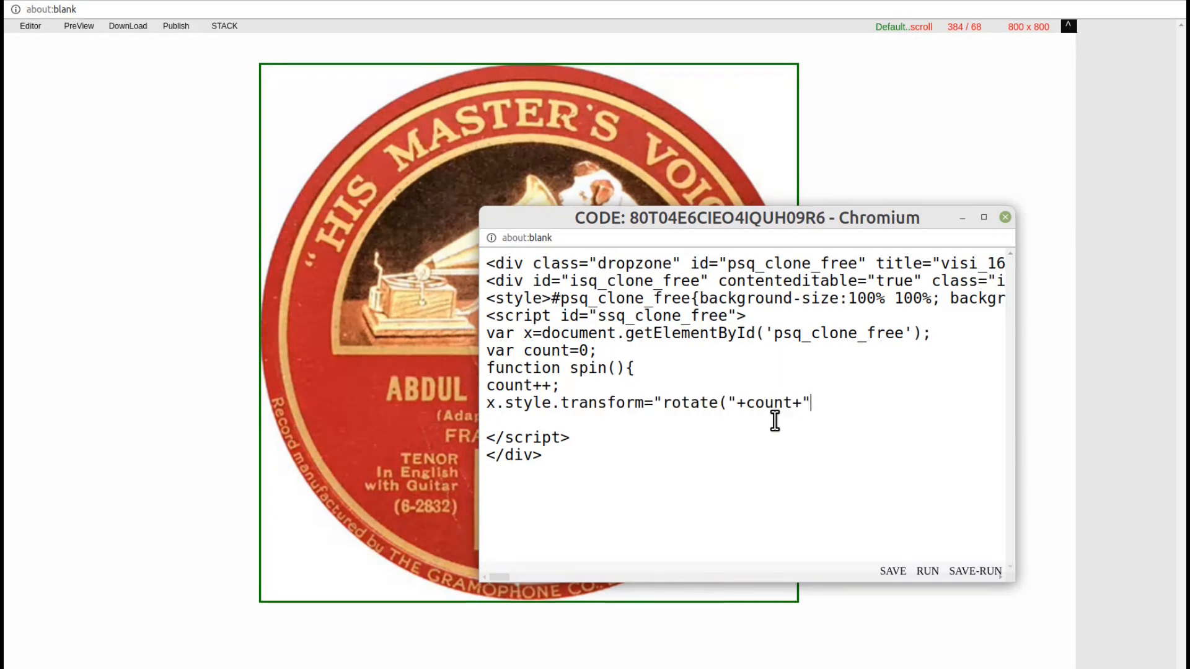
text(";)
key(Return)
Add var myticks=setTimeout(spin,1000); to the spin function and close its body
text(var myticks=setT)
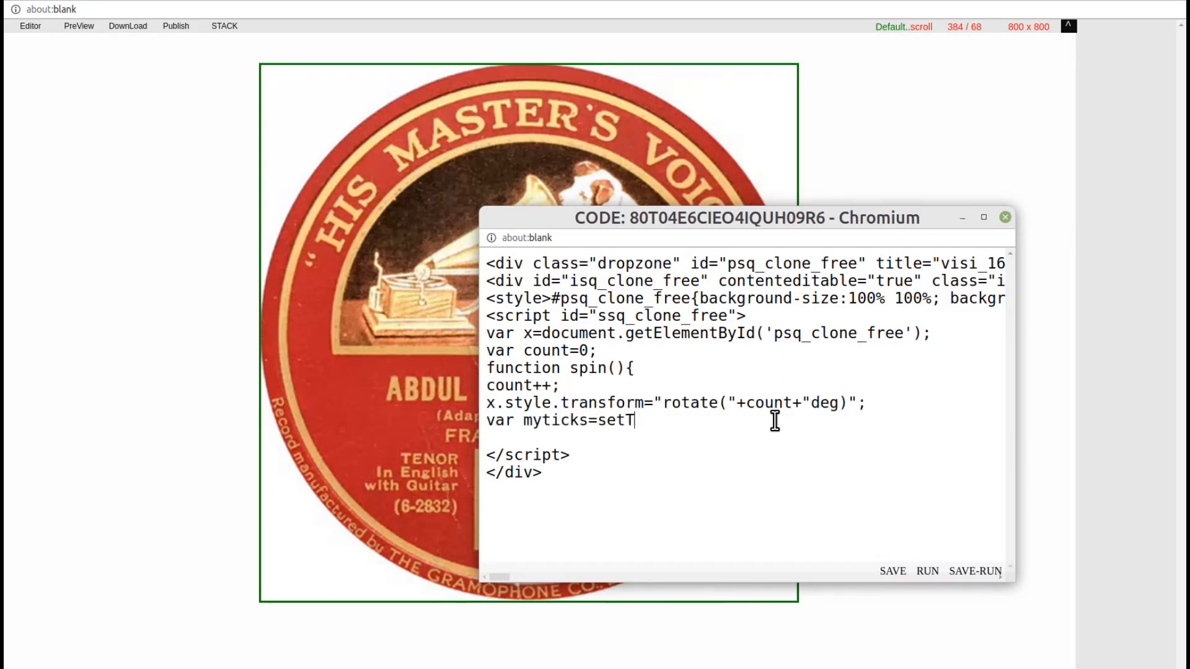
text(imeout(spin,1000);)
key(Return)
text(})
key(Return)
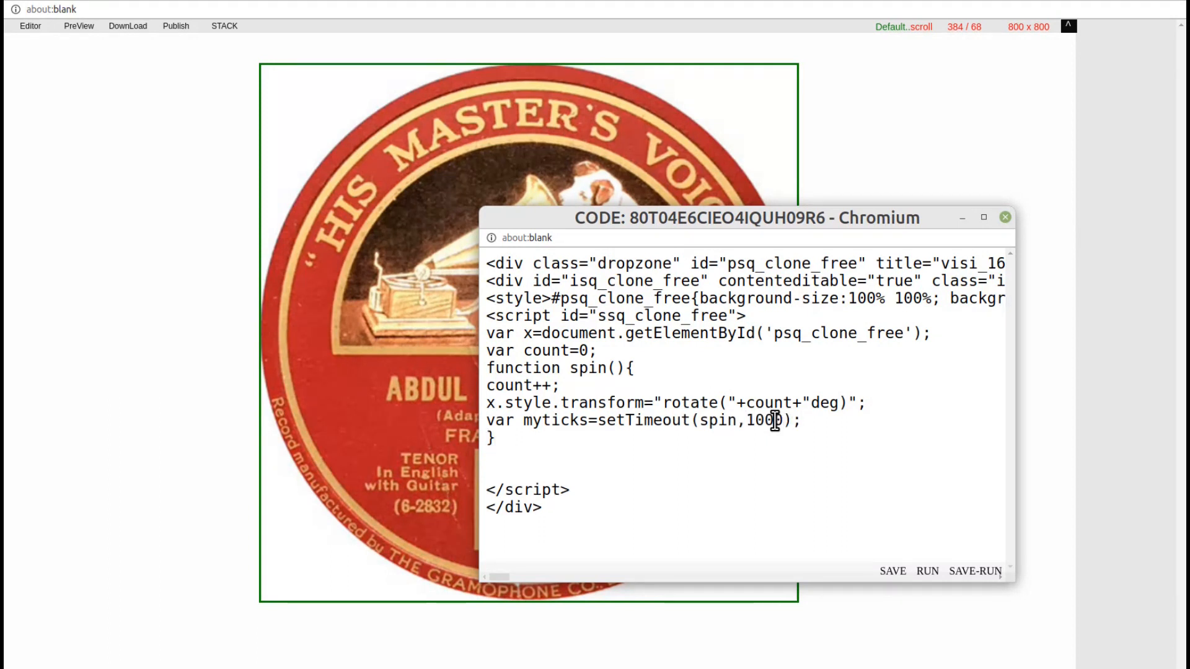
Call spin(); after the function, correcting the misspelled name, and save and run the script
text(spint();)
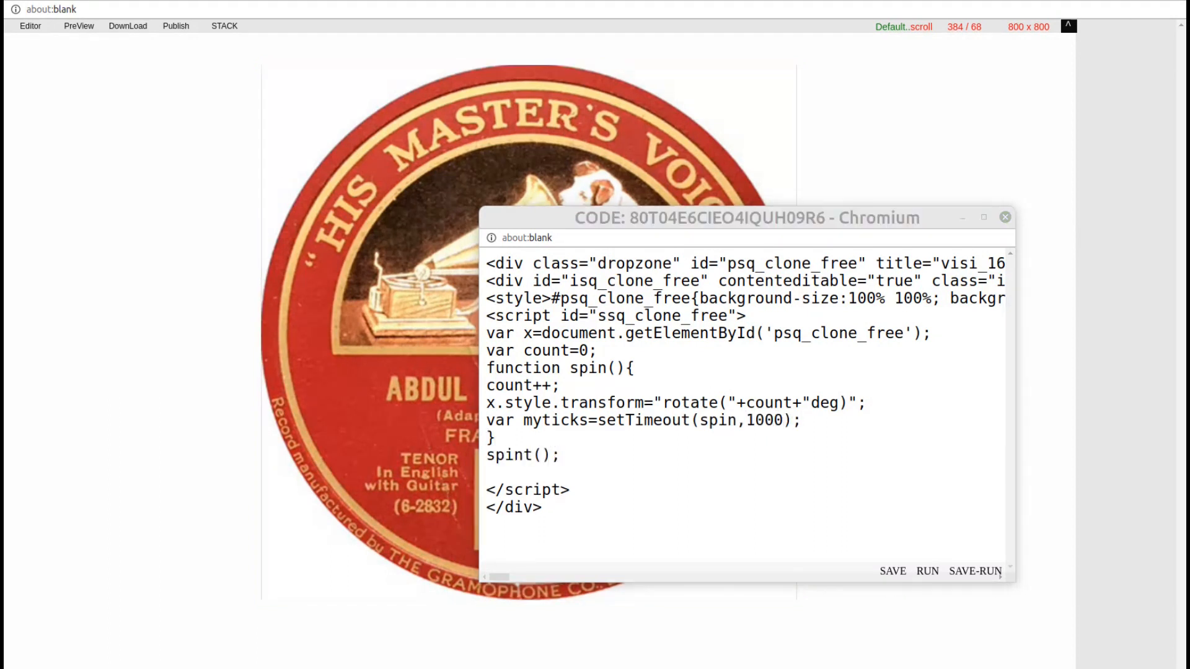
click(524, 455)
key(Delete)
click(973, 575)
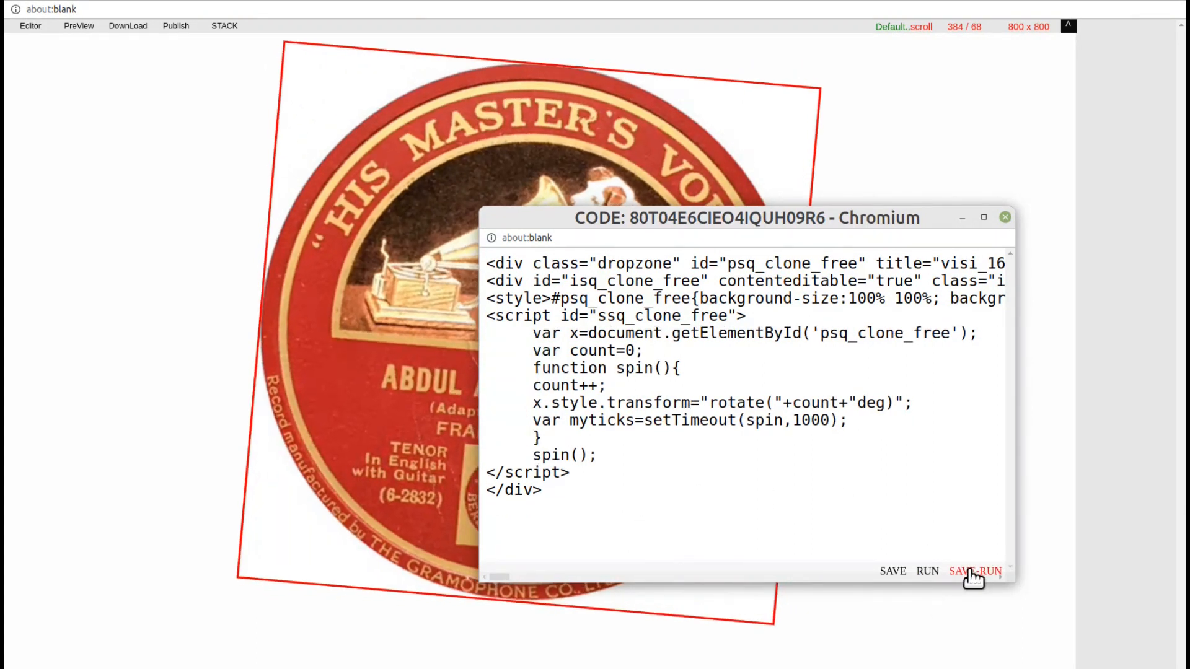
Set the spin function's timeout to 100, and save and run the script again
click(800, 421)
key(Delete)
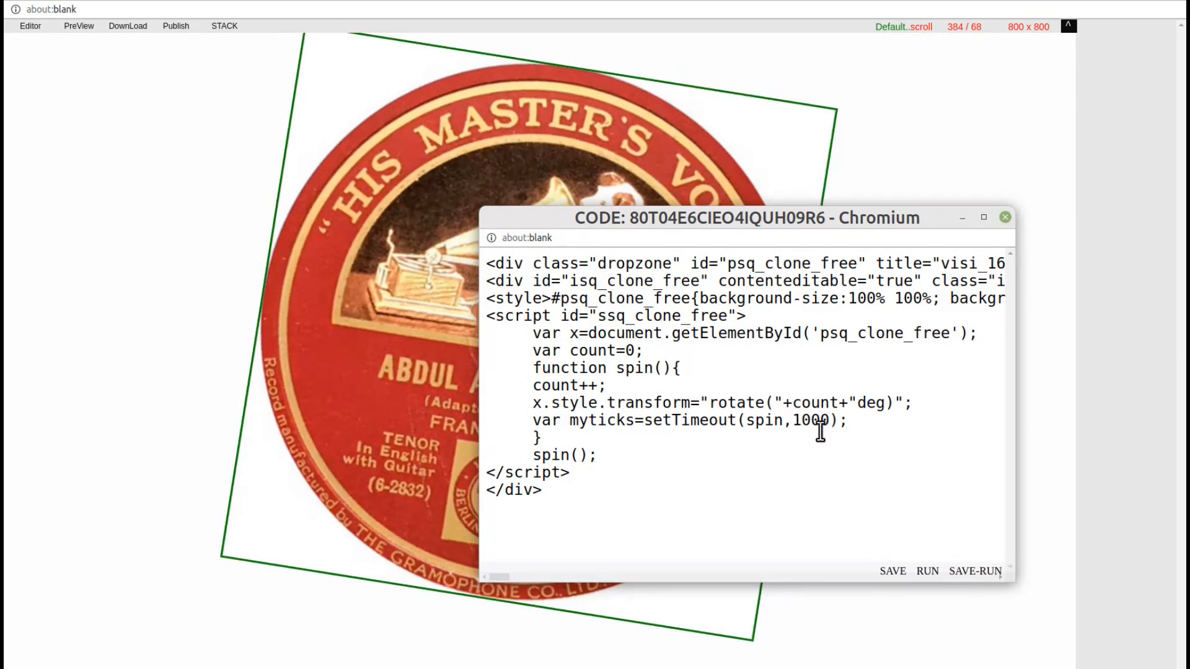
click(977, 573)
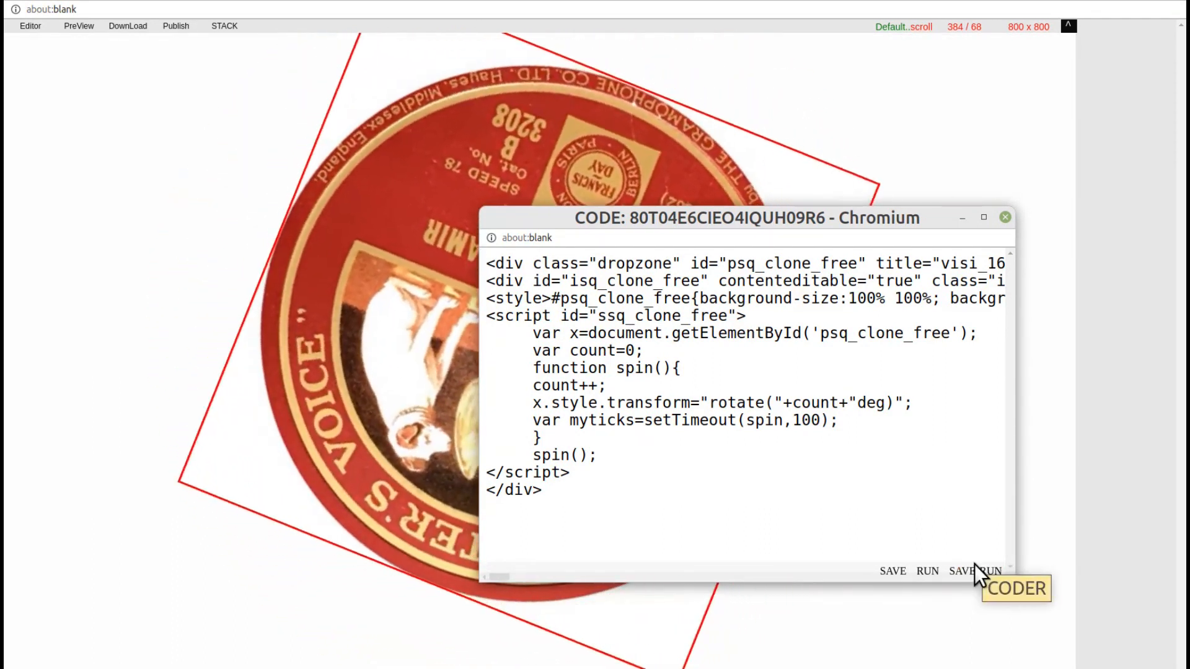
Close the code editor and preview the spinning record label in an enlarged window
click(1005, 217)
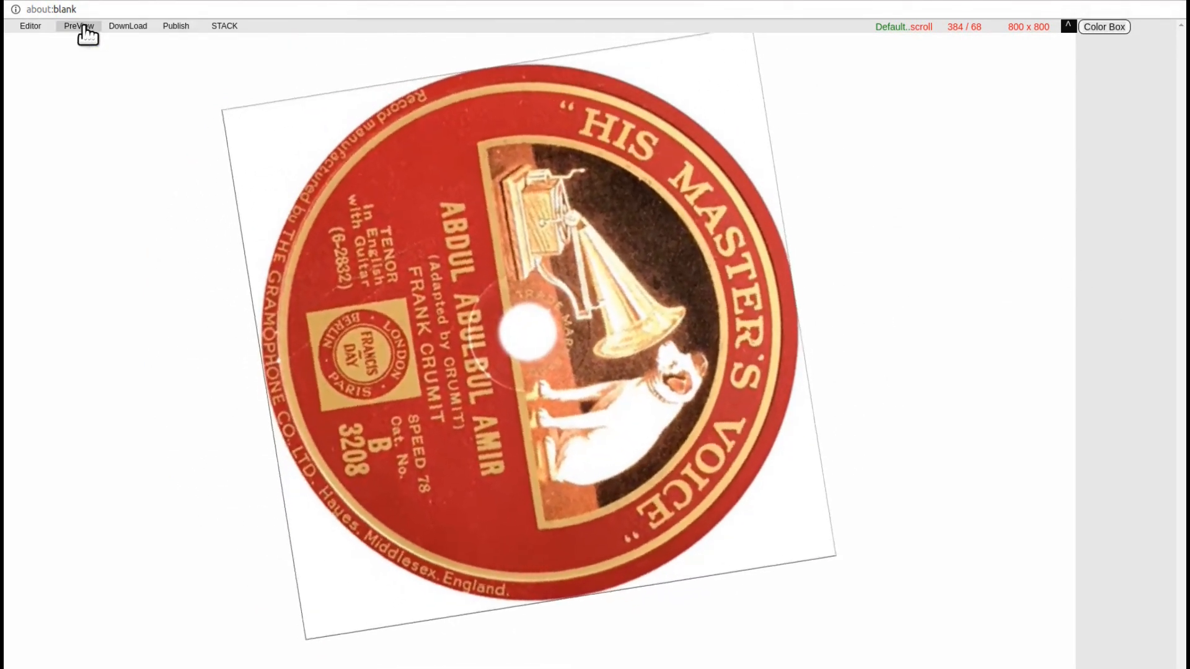
click(83, 26)
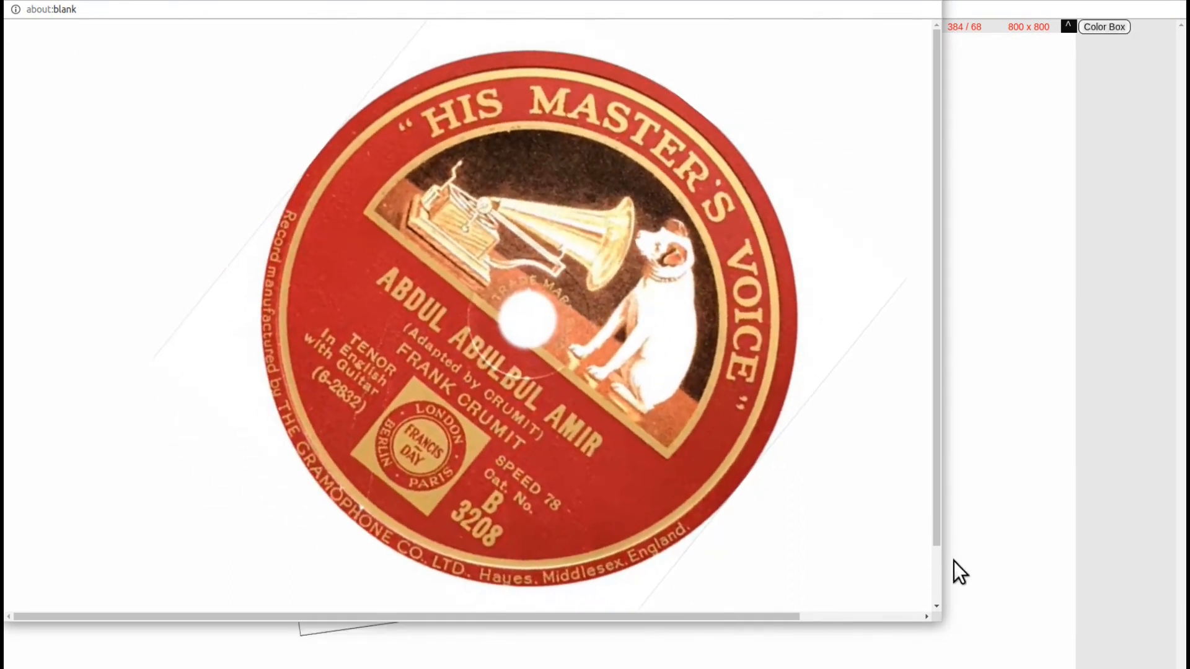
drag(942, 623, 1149, 668)
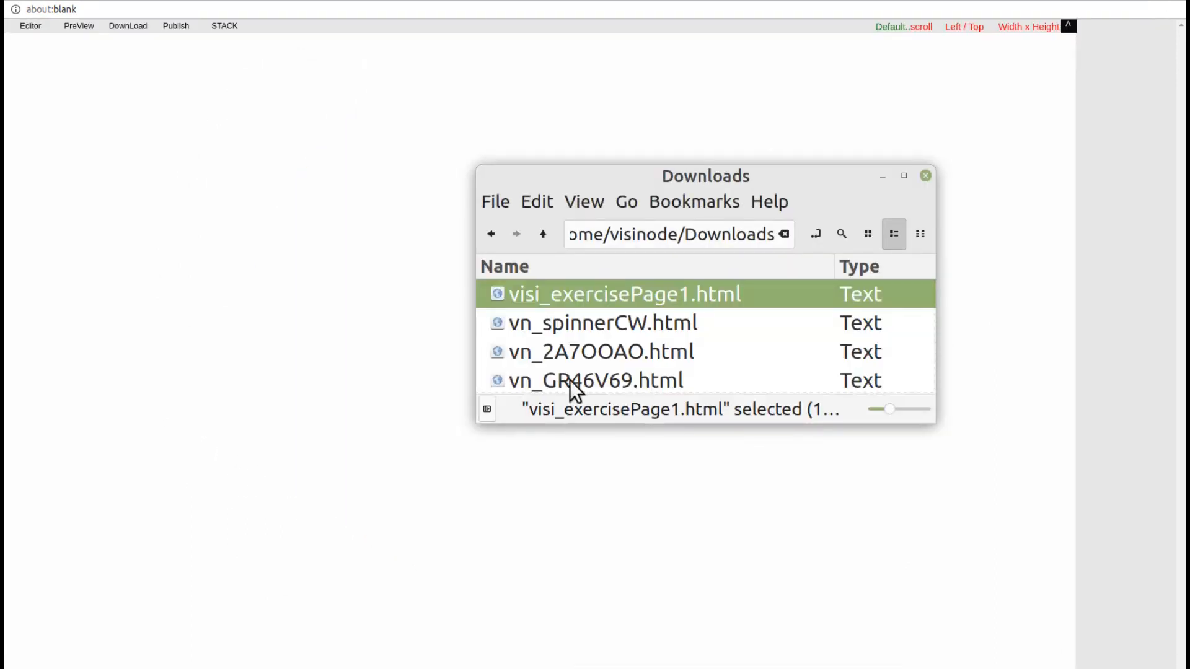
Load visi_exercisePage1.html from the Downloads folder onto the empty page
drag(527, 291, 291, 213)
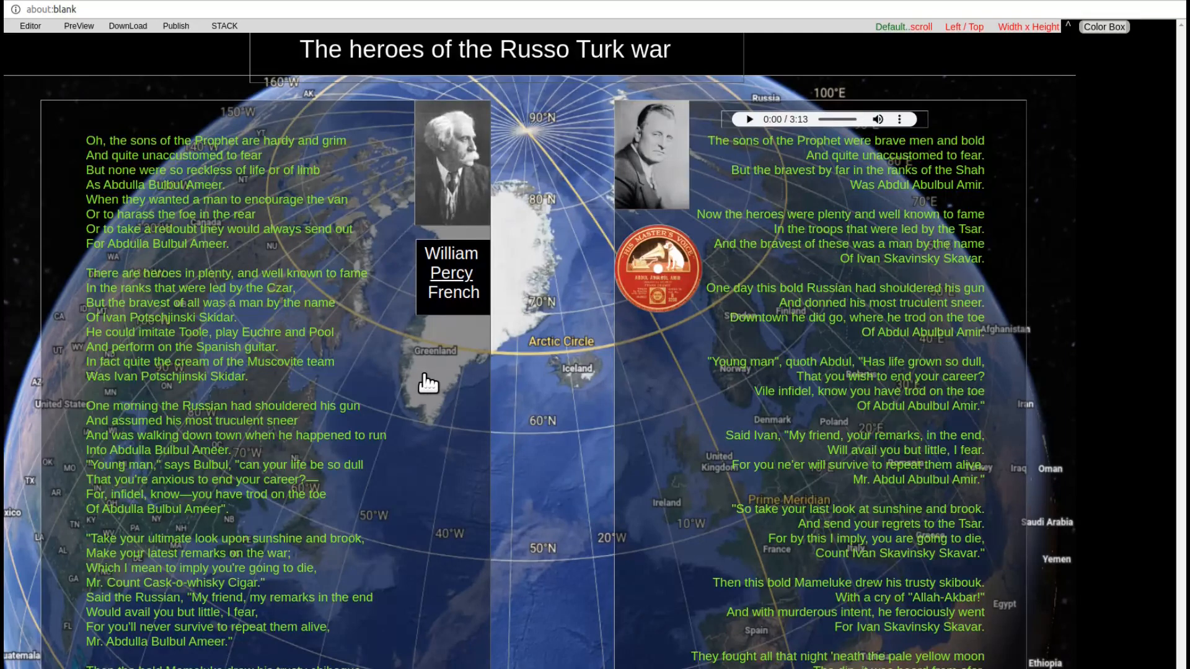
Open the script of the record label frame for editing, and resize and move the code window clear of the label
right_click(683, 280)
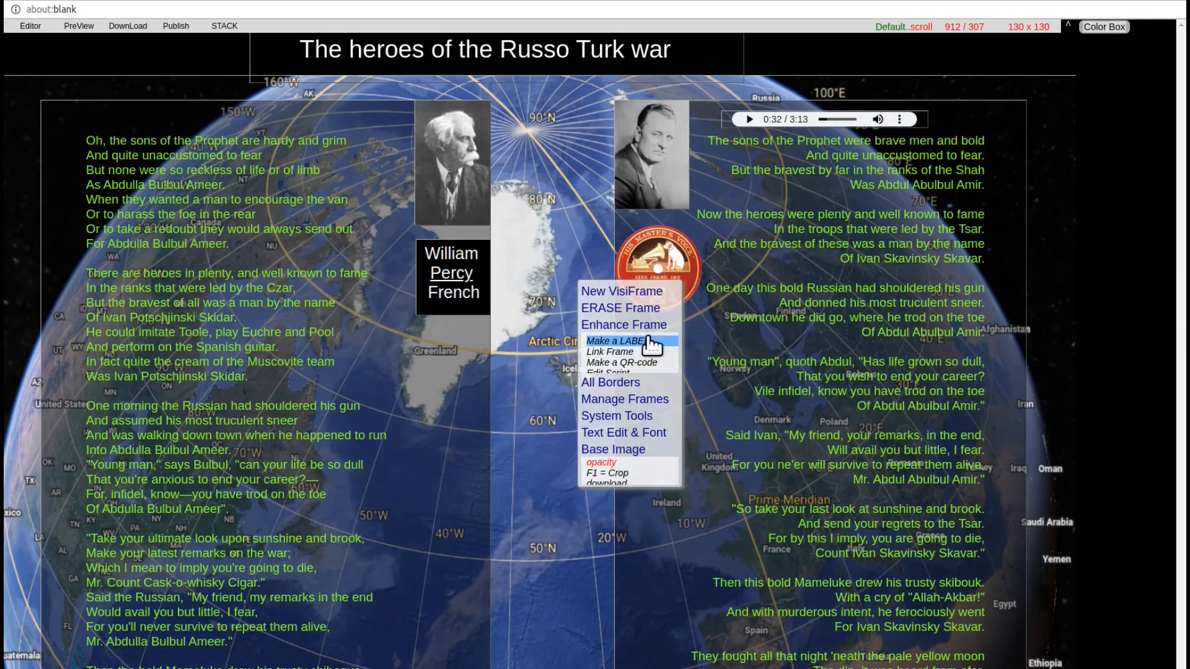
scroll(643, 342, down, 2)
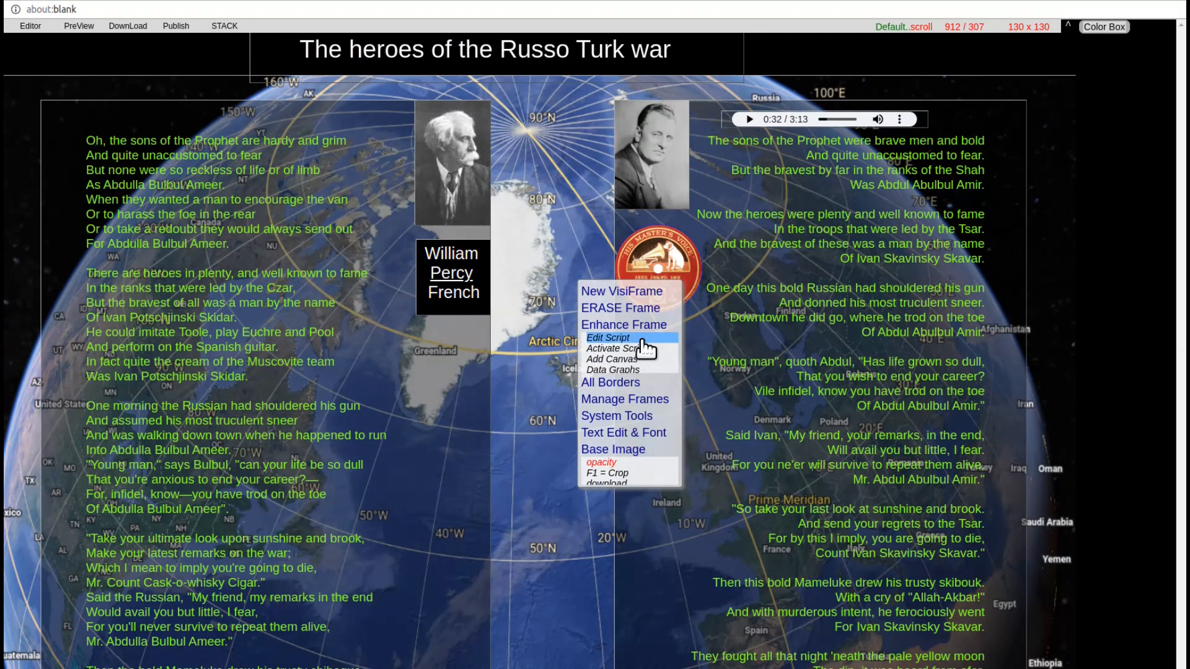
click(643, 342)
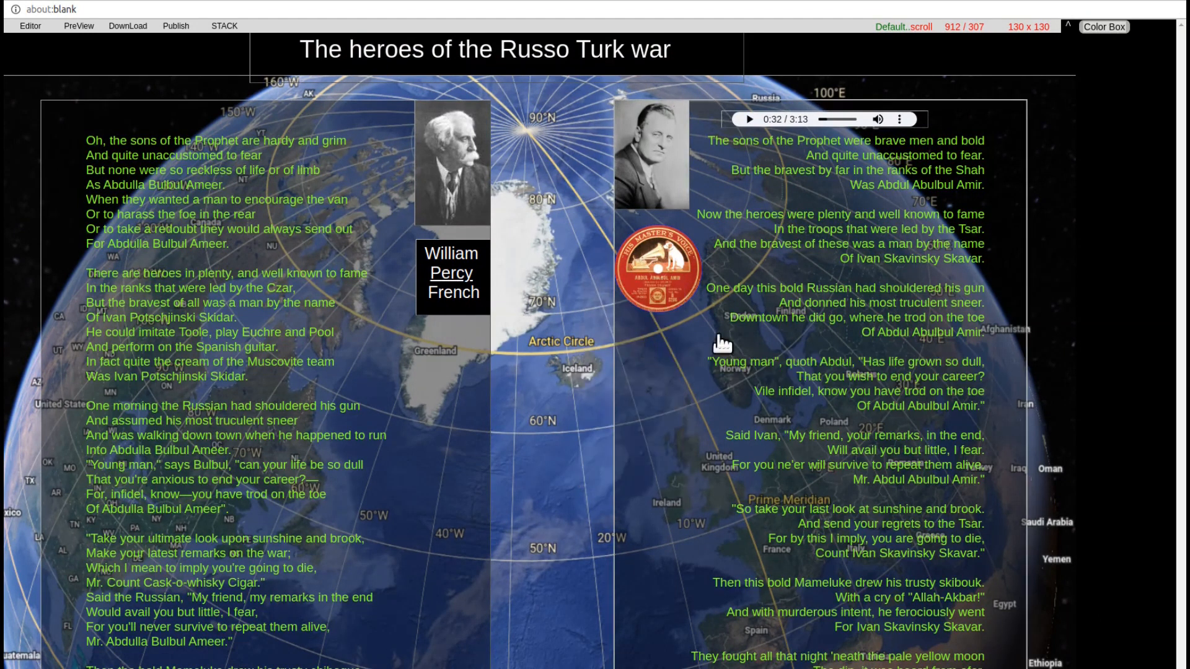
drag(720, 282, 661, 304)
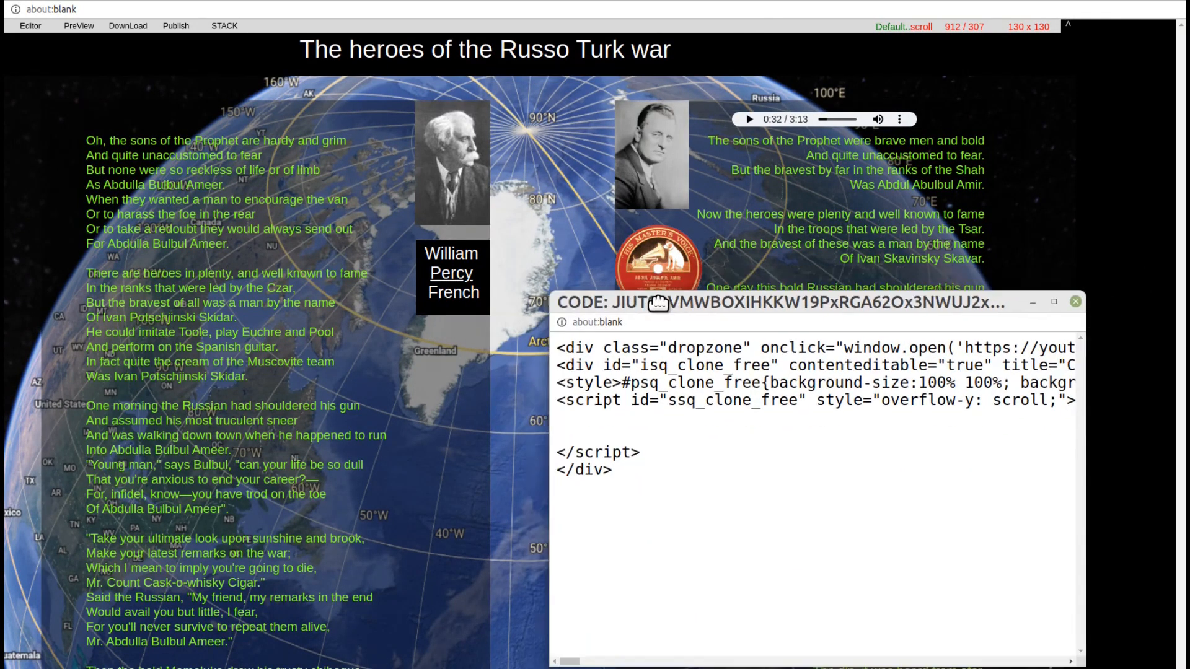
drag(1086, 638, 1017, 605)
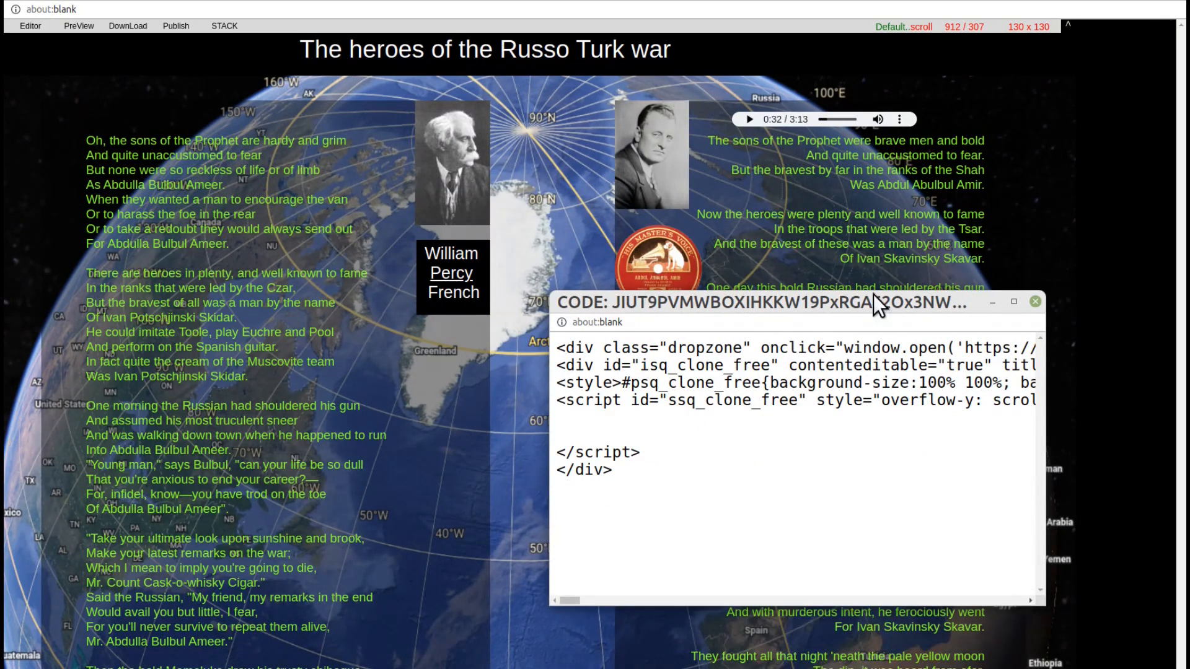
drag(875, 299, 976, 329)
Insert the spin script that rotates psq_clone_free with a setTimeout of 1000 between the script tags, and save and run it
click(738, 455)
text(var x=document.getElementById('psq_clone_free'); var count=0; function spin() { count++; x.style.transform="rotate("+count+"deg)"; myticks=setTimeout(spin,1000); } spin();)
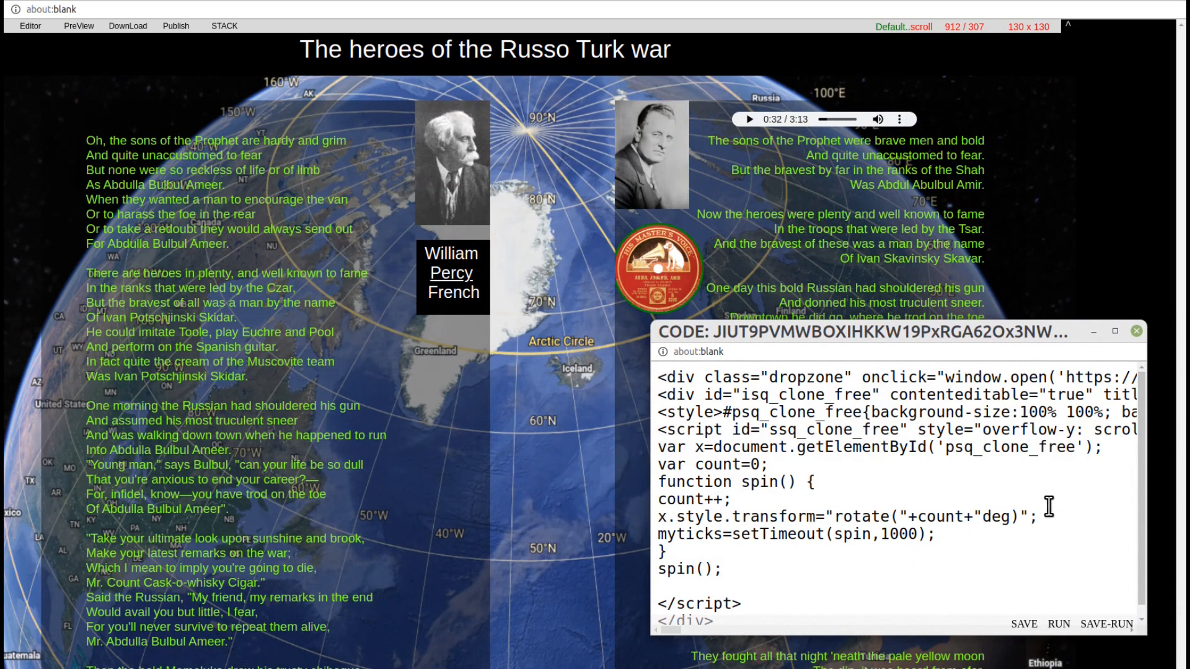
key(Return)
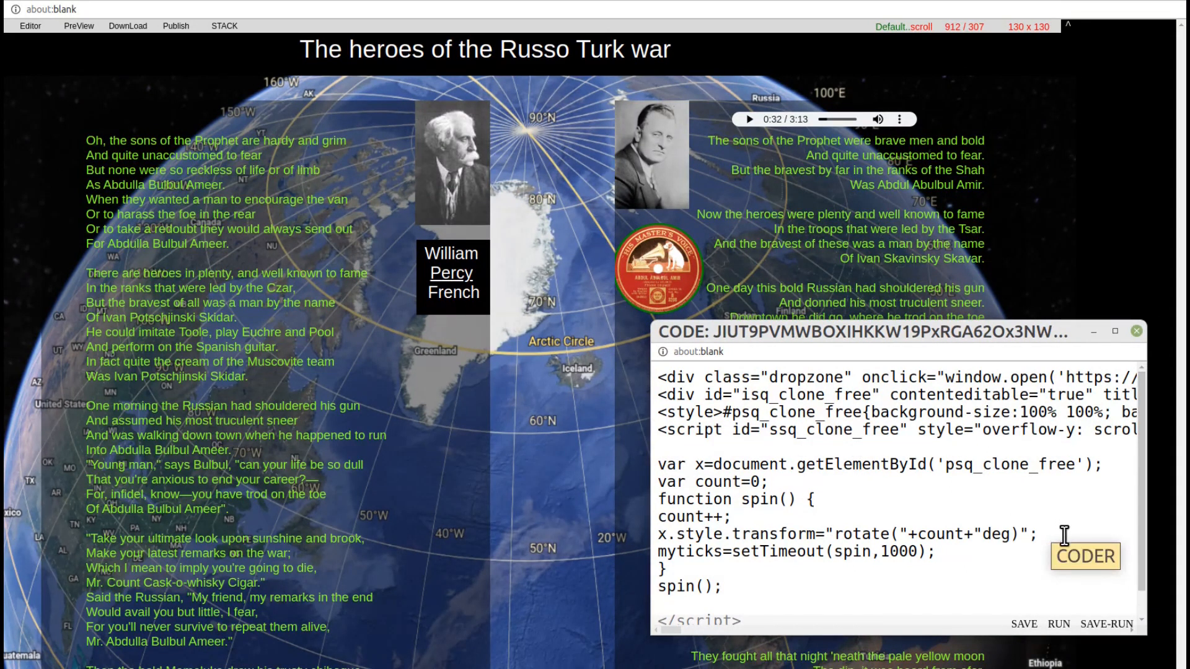
click(1106, 624)
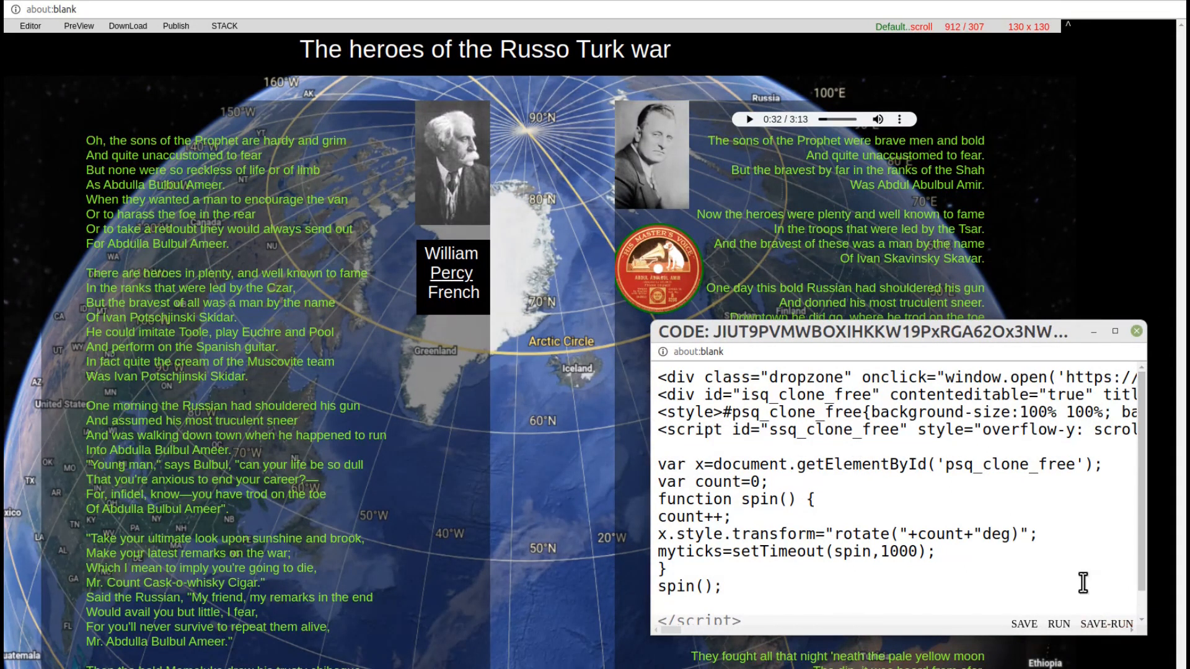
Set the spin function's timeout to 100 and save and run the script, playing the song meanwhile and stopping it at the end
click(750, 119)
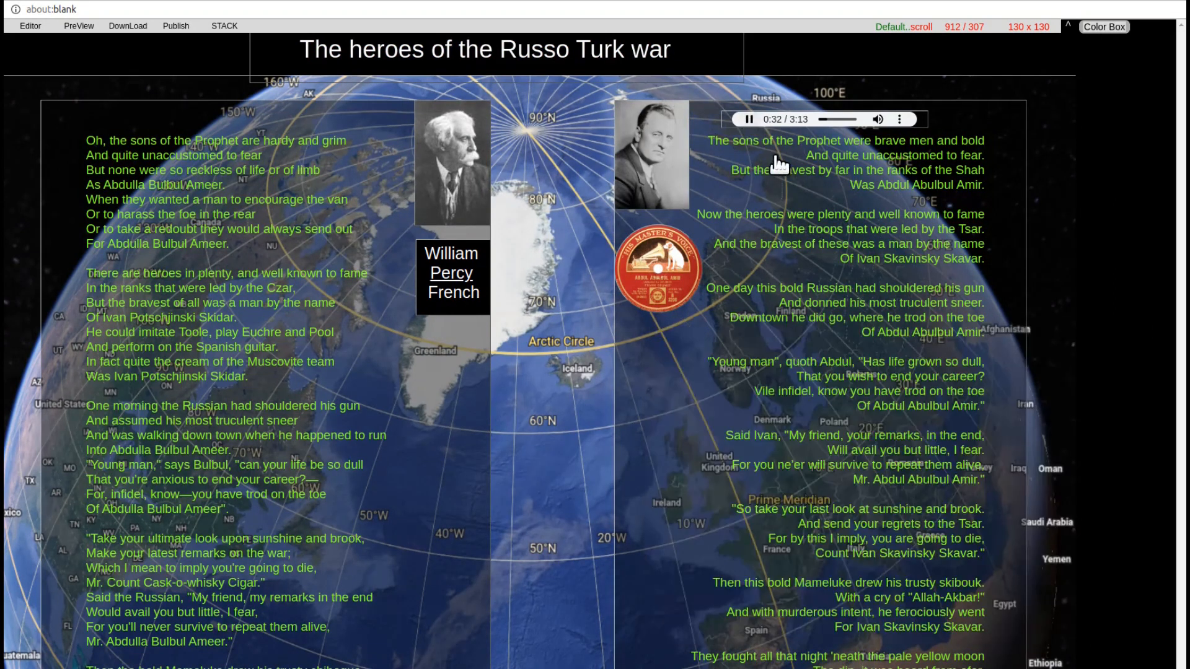
click(850, 283)
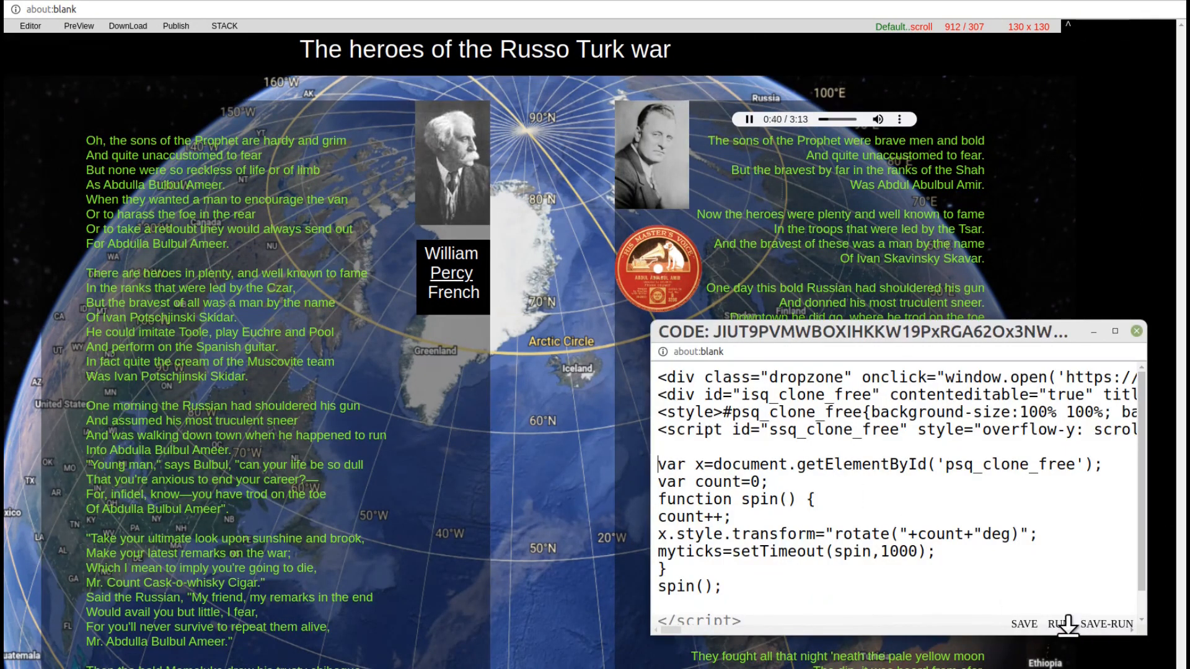
click(1108, 625)
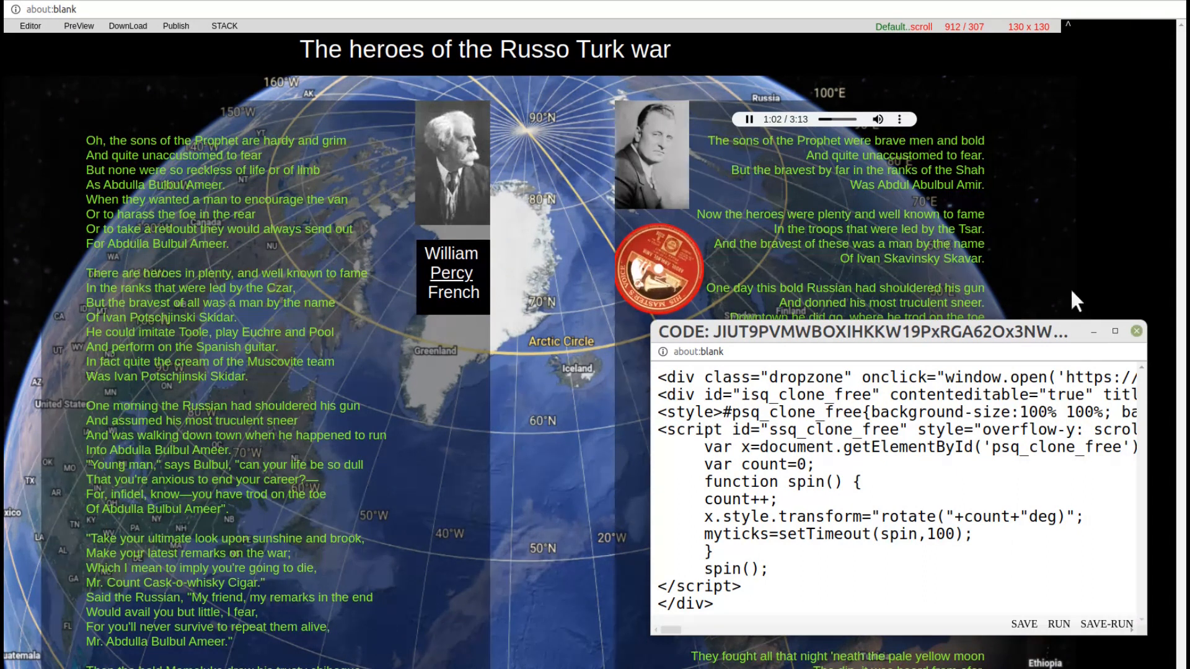
click(749, 121)
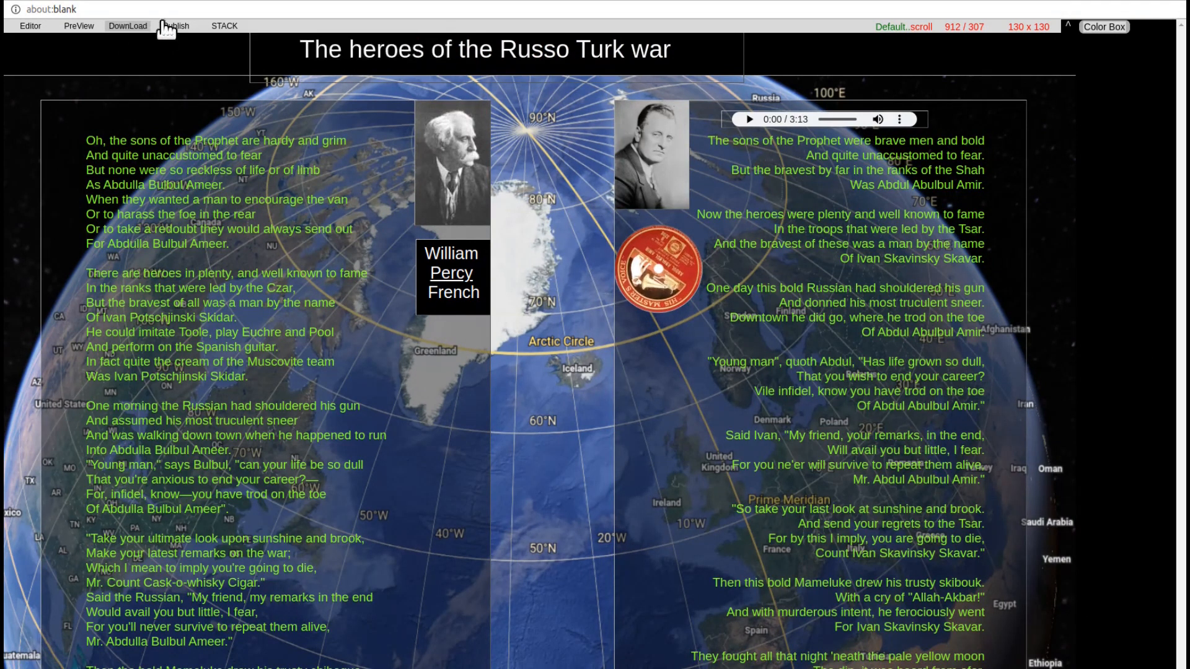
Preview the page in an enlarged window and examine the spinning record label and the sections further down
click(84, 26)
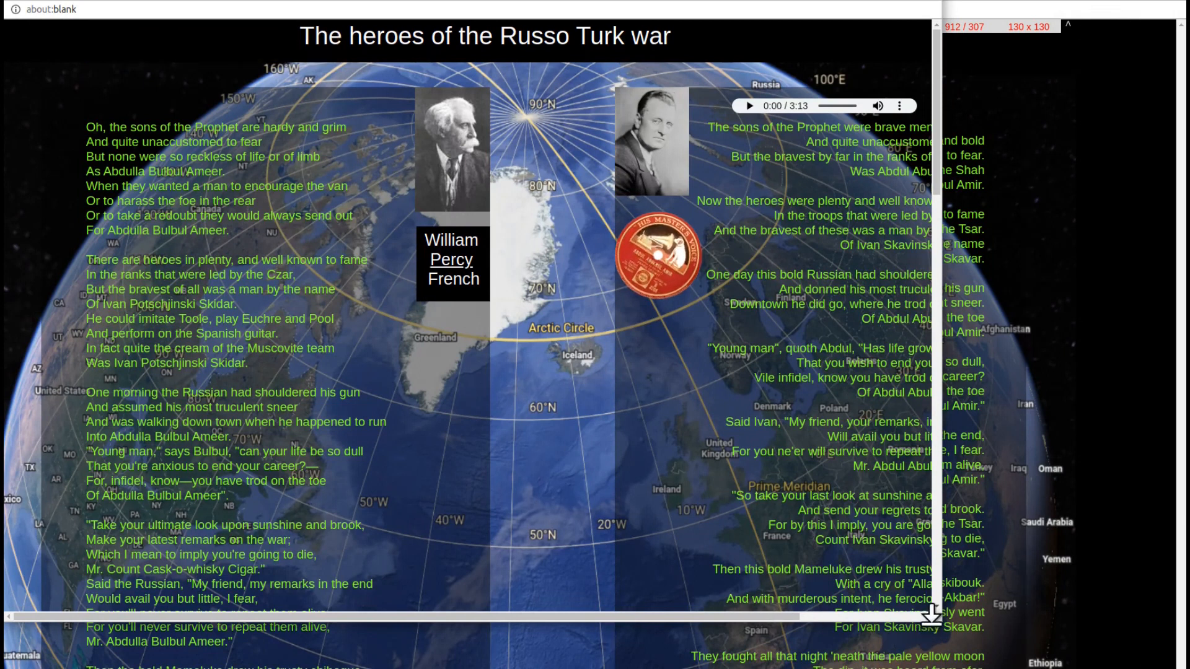
drag(939, 631, 1123, 668)
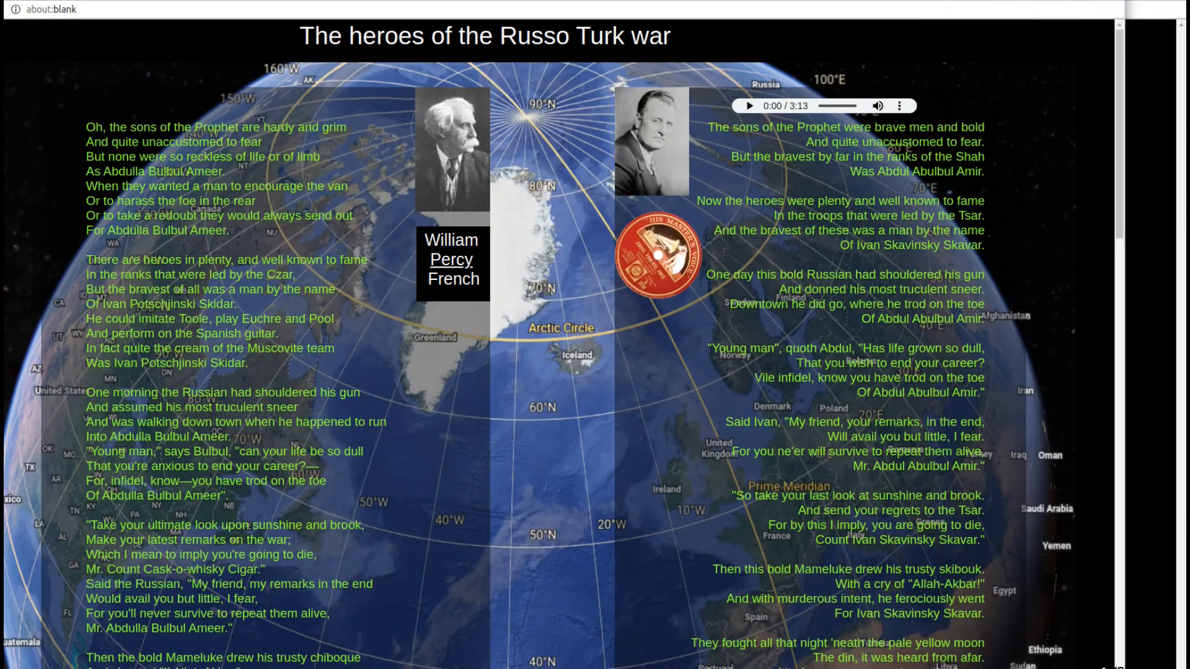
scroll(877, 452, down, 3)
scroll(763, 445, up, 3)
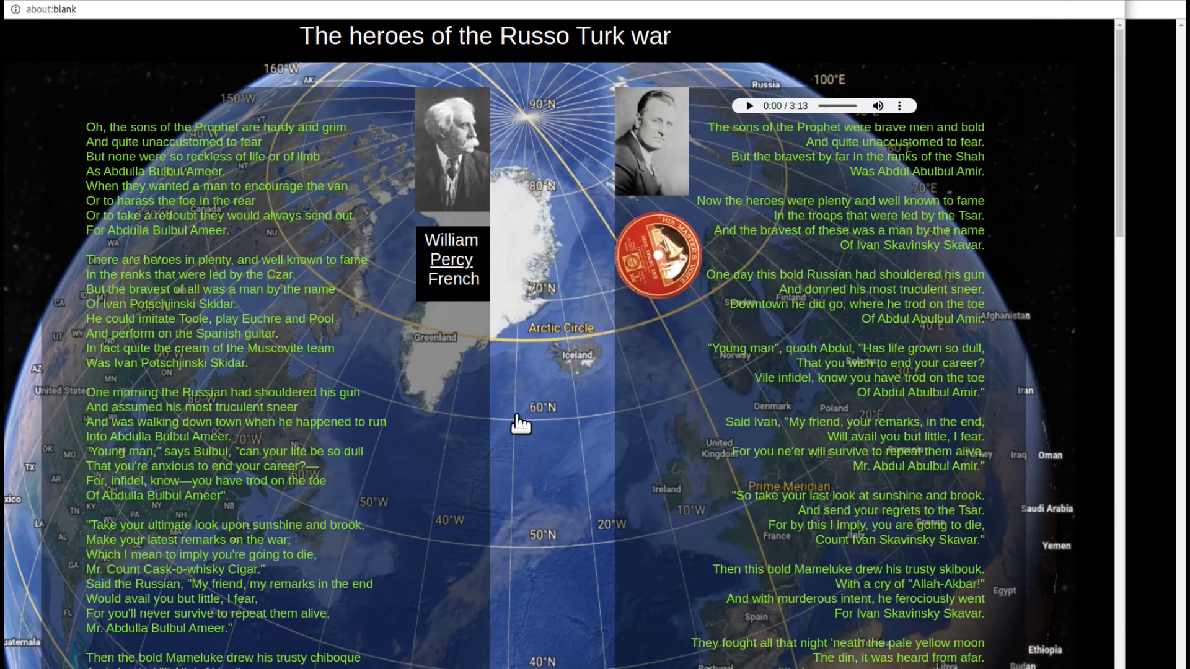
scroll(528, 420, down, 1)
scroll(532, 427, down, 3)
scroll(532, 428, up, 3)
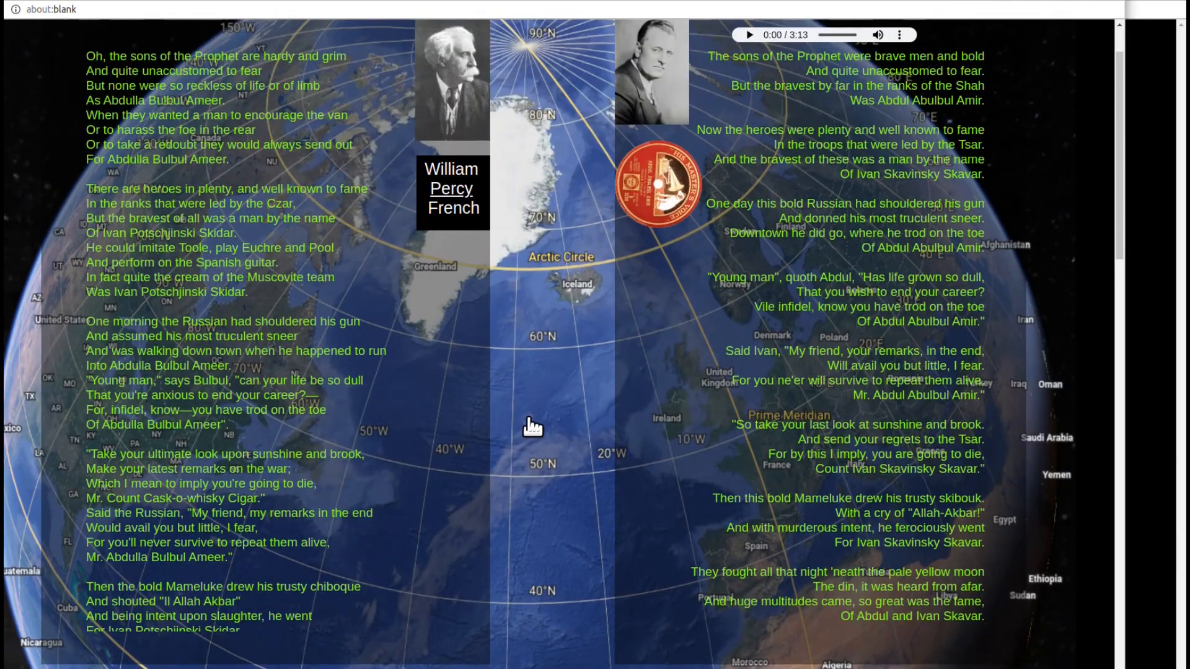
scroll(533, 427, down, 3)
scroll(532, 421, down, 5)
scroll(532, 414, up, 6)
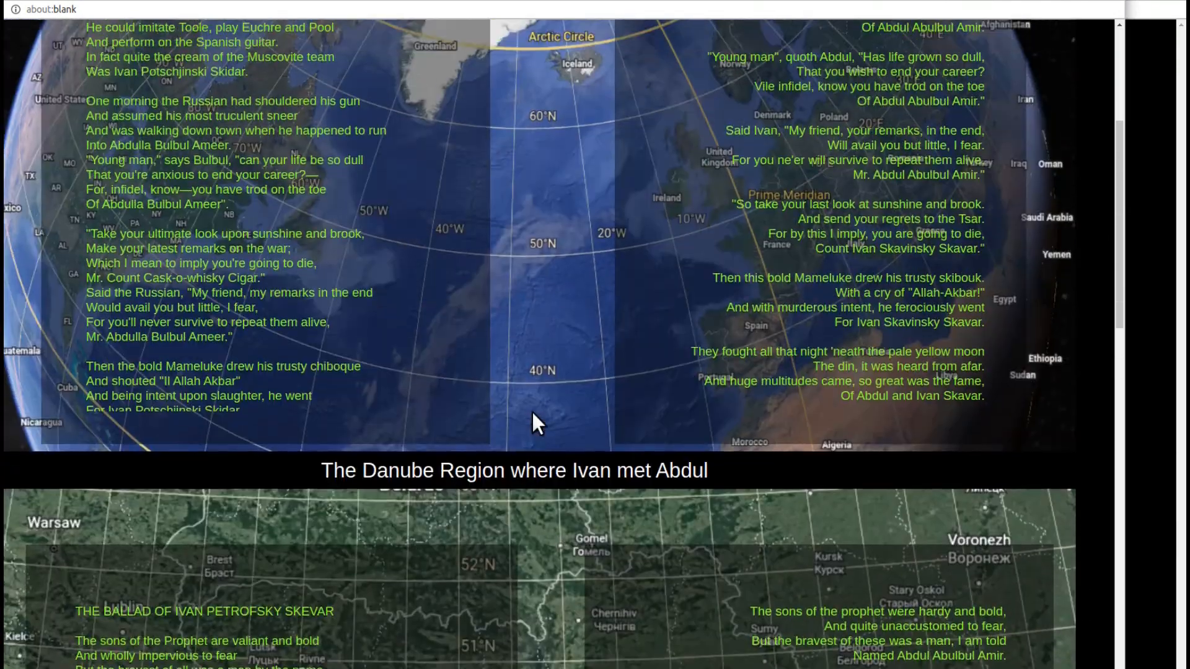
scroll(532, 414, up, 2)
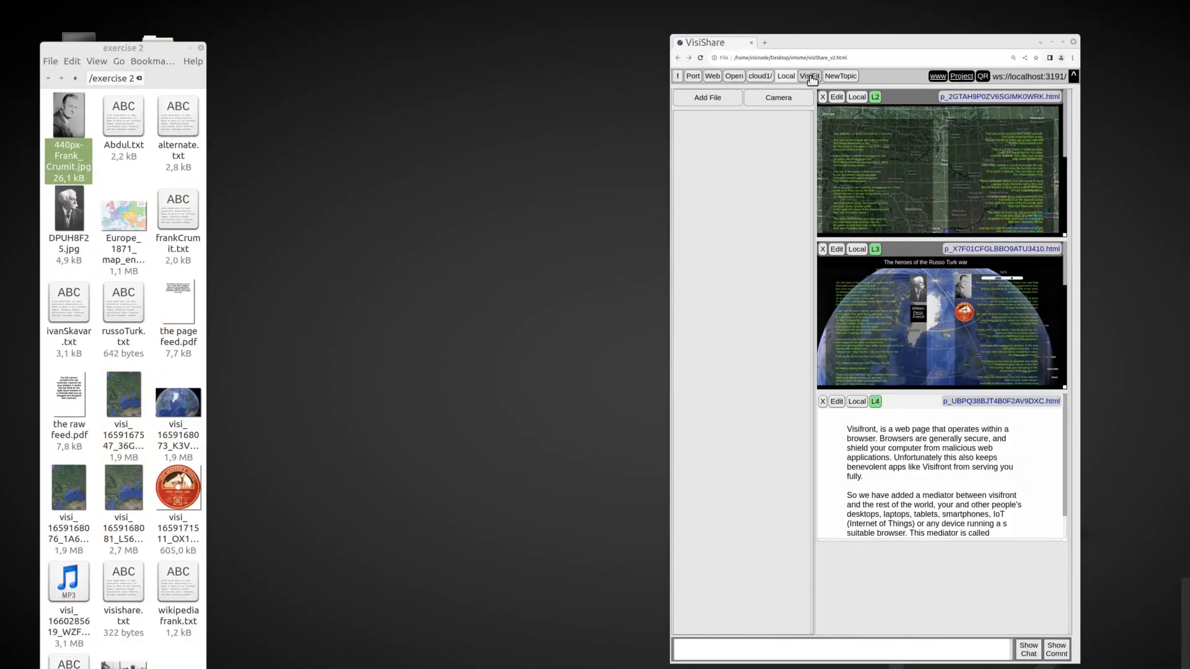
Open a new VisiFront page from VisiShare and add the wikipedia frank.txt text to it in an enlarged frame
click(811, 79)
drag(194, 5, 347, 116)
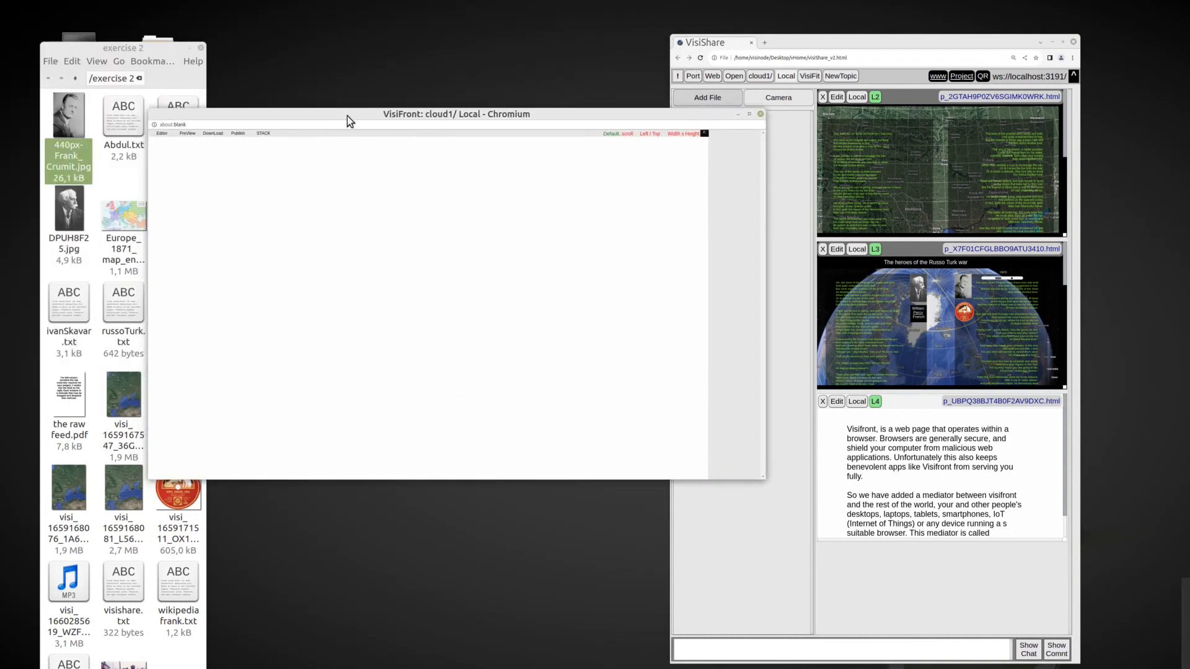
click(706, 134)
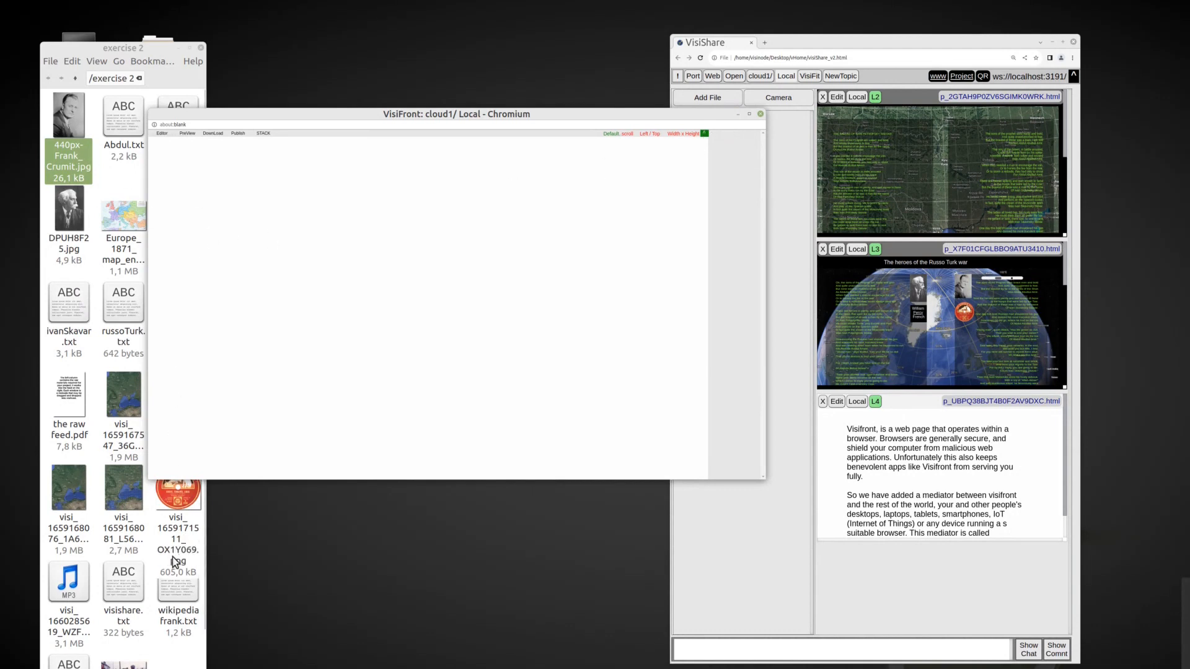
drag(171, 585, 316, 244)
drag(554, 306, 594, 382)
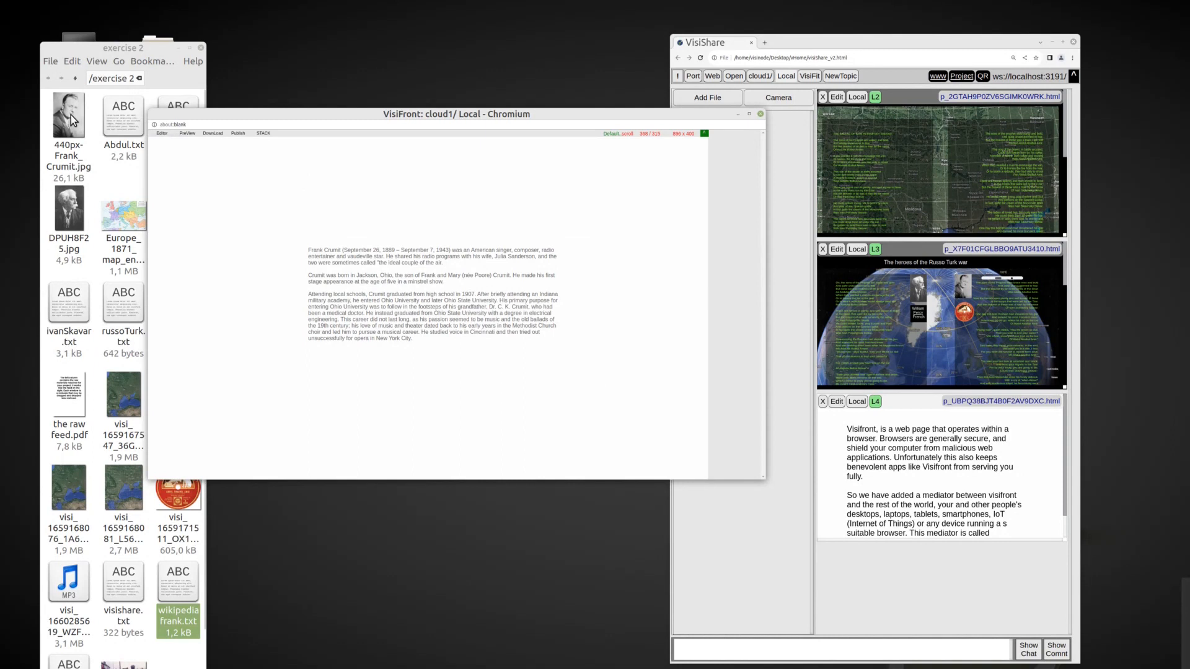
Place the 440px-Frank_Crumit.jpg portrait inside the text frame, shrink it, and move the frame lower on the page
drag(70, 117, 517, 285)
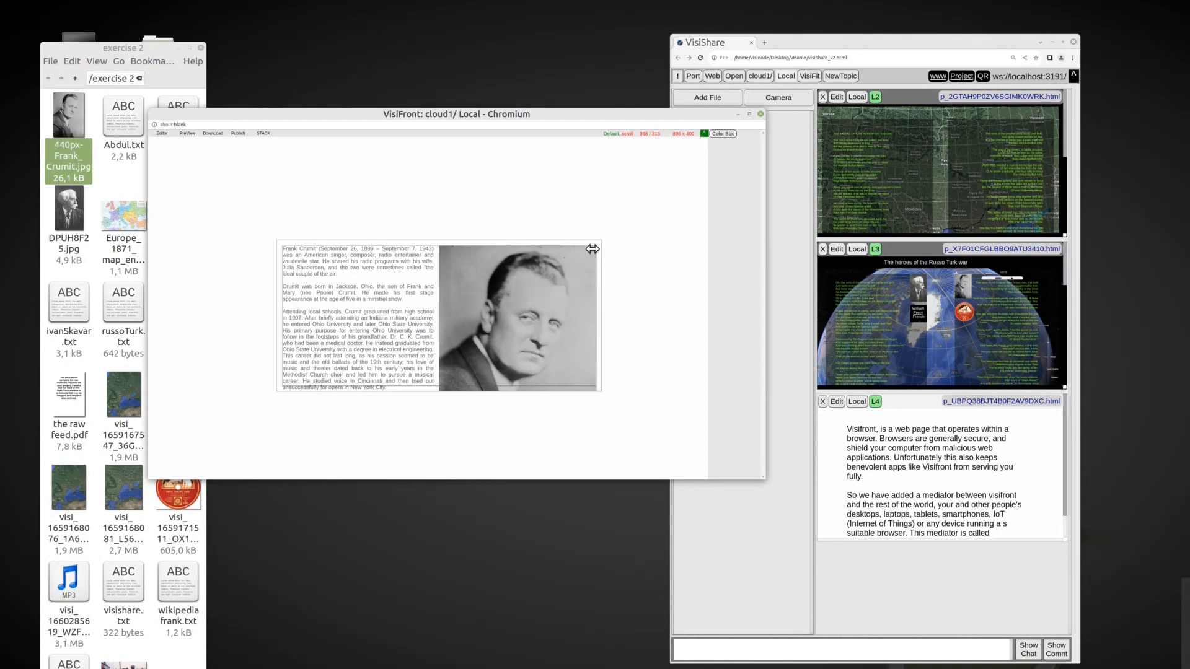
drag(592, 249, 499, 364)
drag(279, 242, 313, 307)
Add the globe image to the page, enlarge it, and move the text frame over it
click(92, 437)
drag(179, 403, 335, 281)
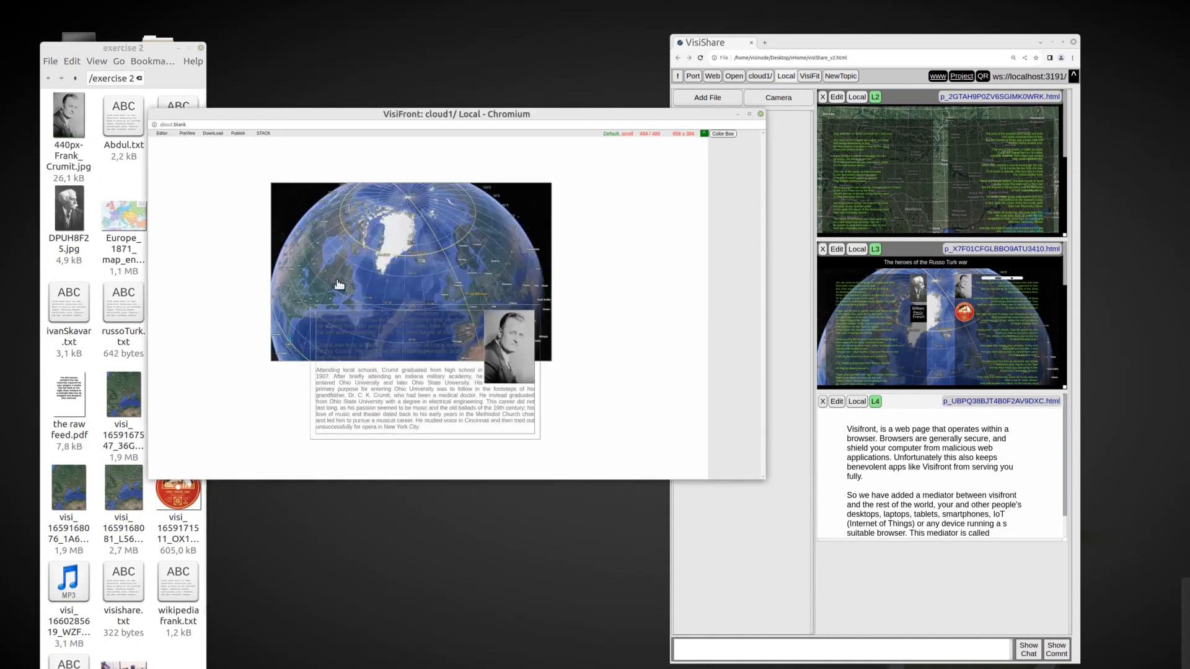
drag(273, 185, 228, 150)
drag(312, 337, 277, 202)
drag(507, 155, 649, 169)
Set the Frank Crumit text frame's base color to black and its text color to green
right_click(403, 274)
click(416, 423)
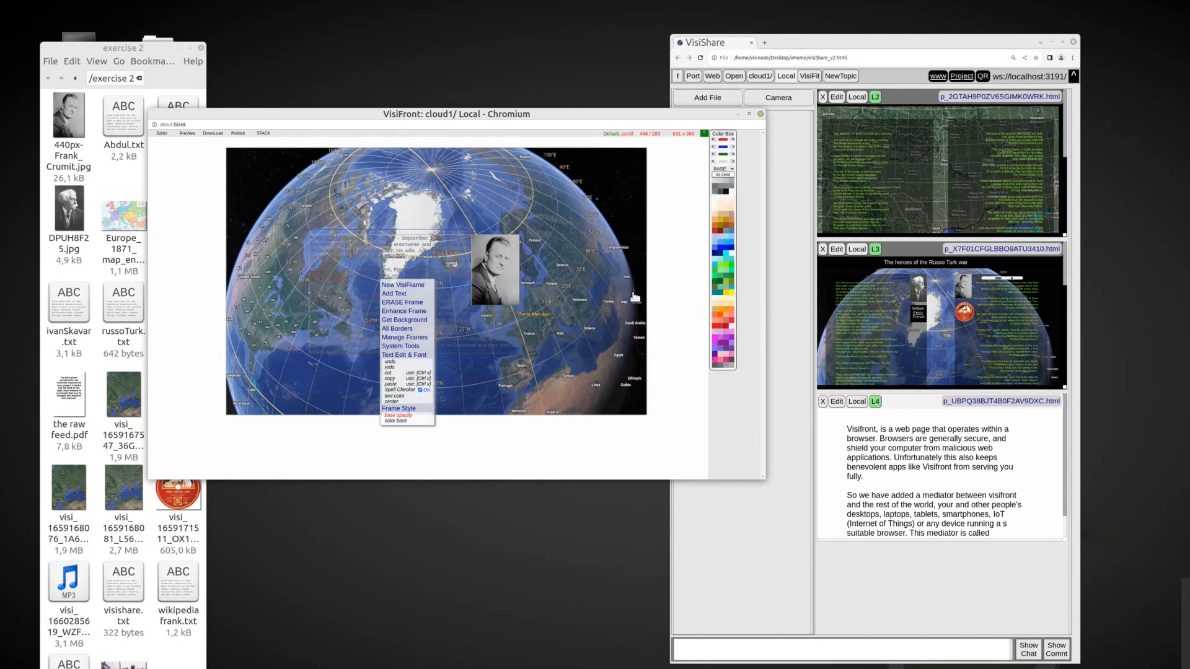
click(729, 191)
right_click(409, 274)
click(437, 390)
click(722, 262)
Enlarge the text frame to cover most of the globe, and expand the globe image to the full page width
drag(306, 233, 251, 161)
drag(473, 166, 624, 172)
drag(250, 164, 236, 173)
drag(620, 168, 638, 160)
right_click(645, 153)
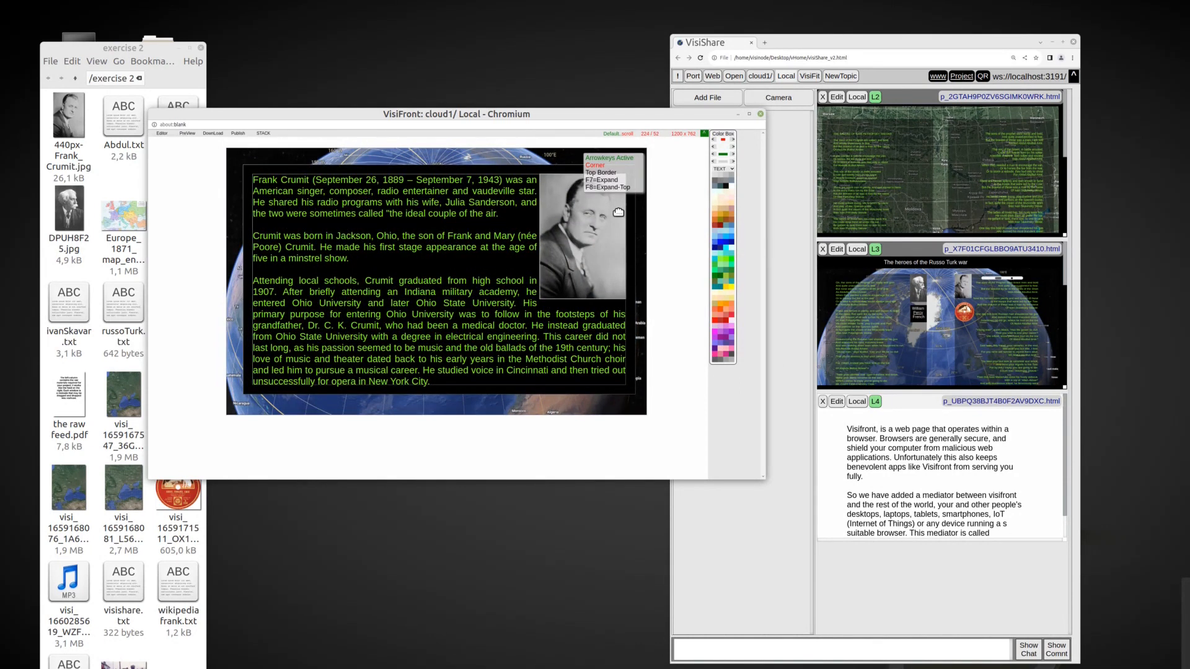
click(622, 176)
Lower the text frame's base opacity so the globe shows through behind the text
right_click(330, 229)
click(362, 374)
scroll(388, 286, down, 6)
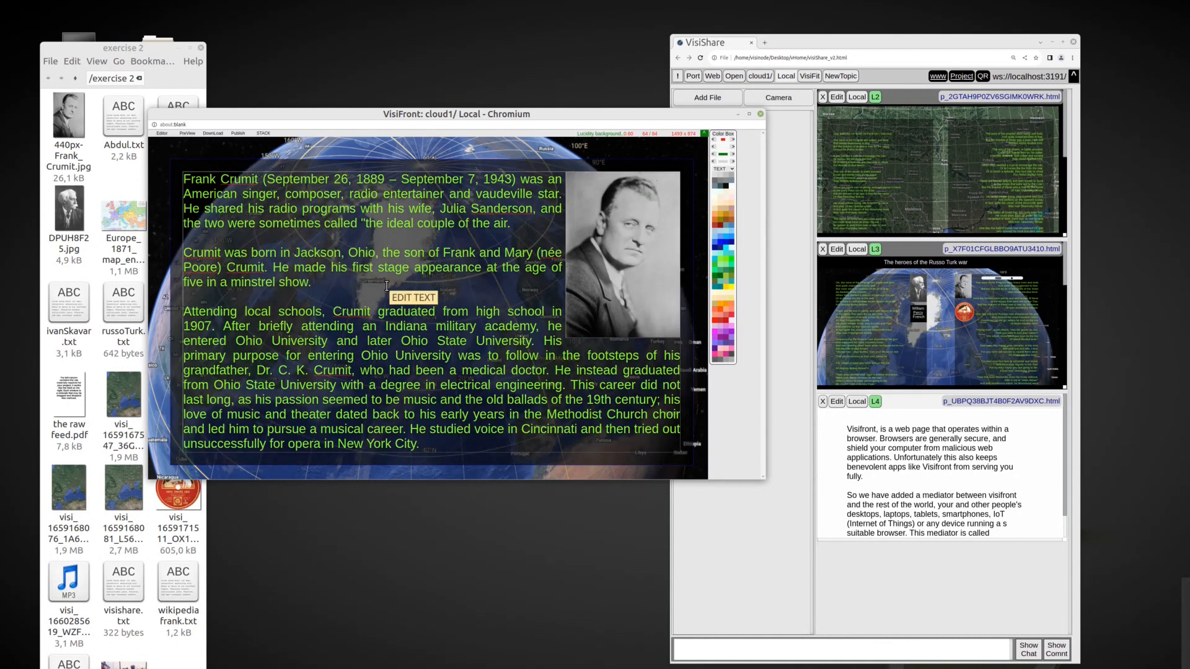
Color the page background and the side margin black in a taller window, and stack the page in VisiShare
drag(745, 480, 746, 549)
right_click(507, 512)
click(725, 192)
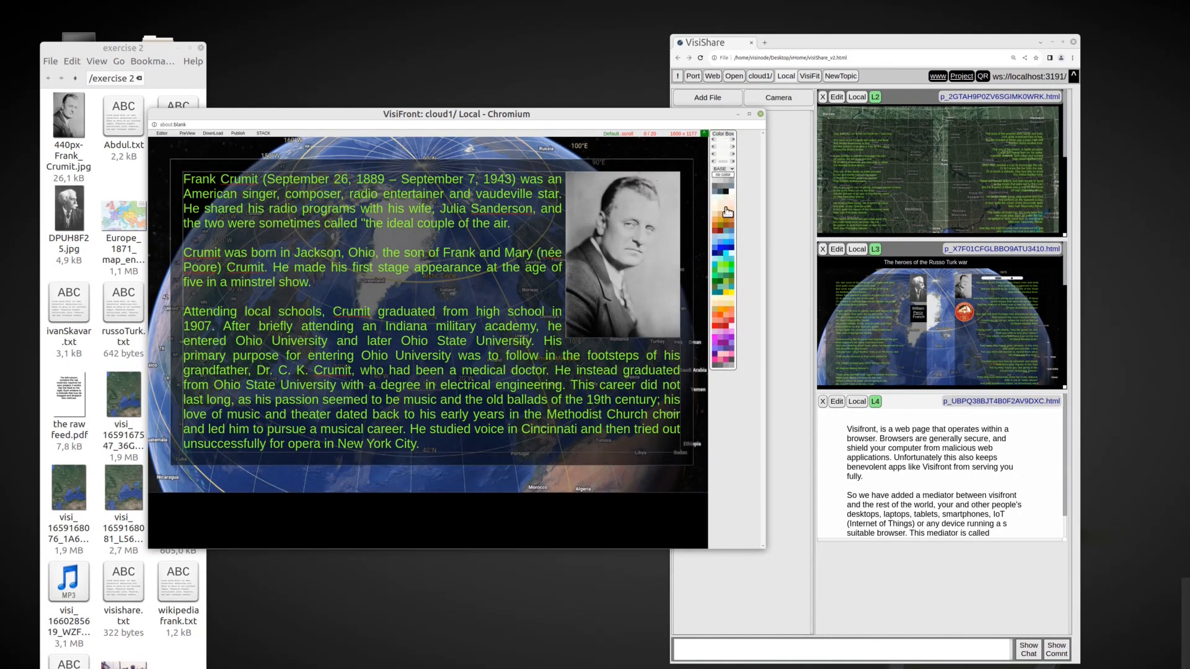
right_click(753, 406)
click(728, 378)
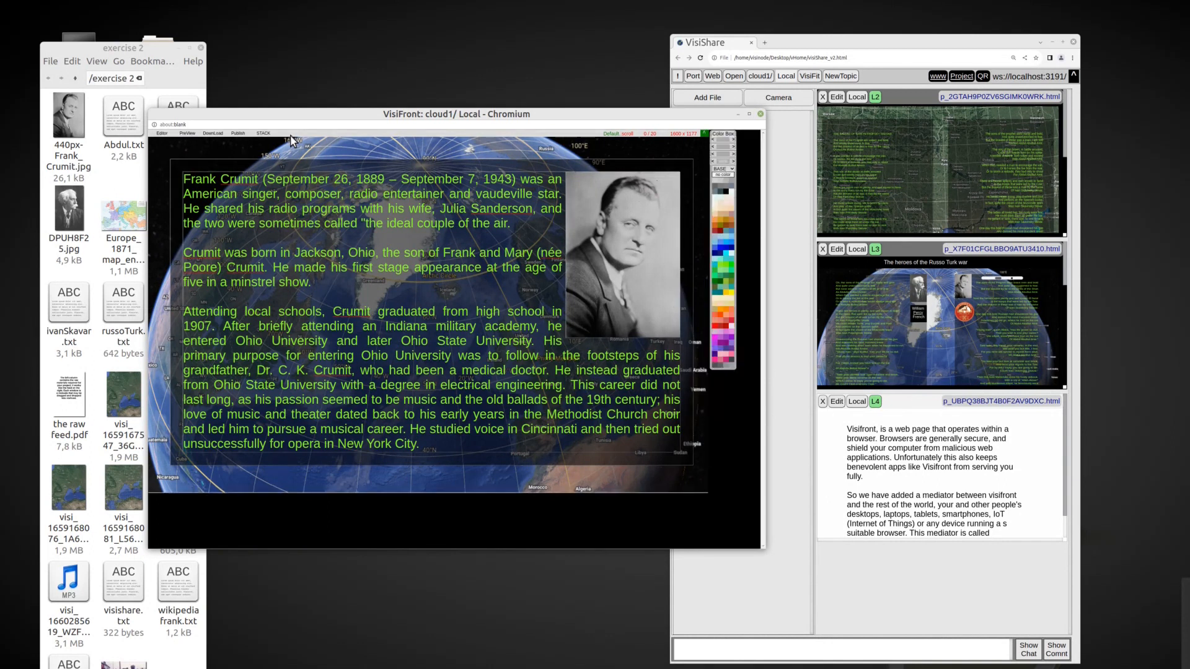
click(263, 134)
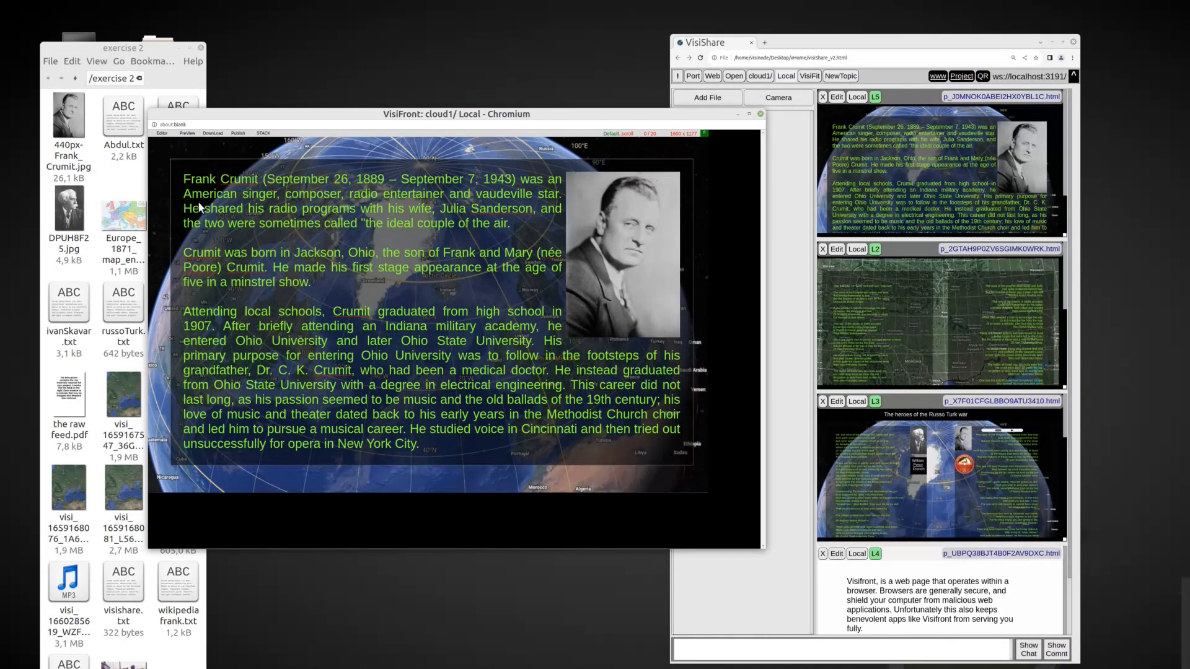
Erase the Frank Crumit text frame and add the wikipedia william.txt text over the globe in its place
right_click(172, 161)
click(181, 178)
click(518, 189)
scroll(69, 661, down, 1)
drag(68, 621, 414, 250)
Set the new William French text frame's text color to green and its base color to black
right_click(439, 261)
click(458, 384)
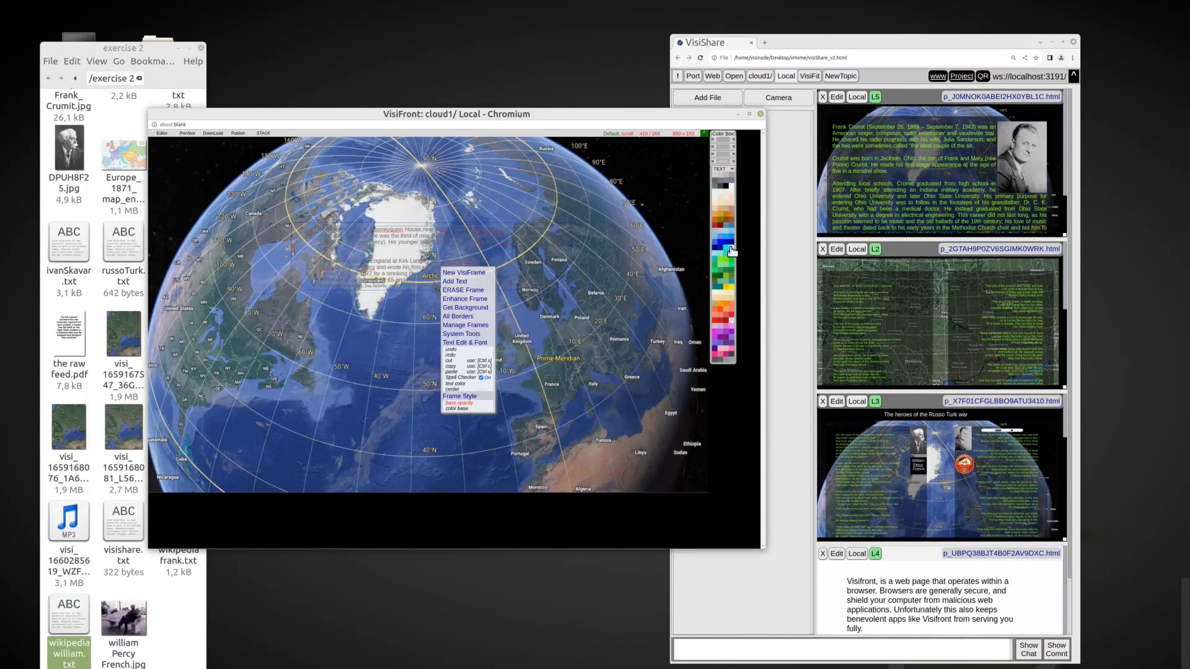
click(721, 262)
click(466, 410)
click(725, 193)
scroll(570, 294, down, 5)
Enlarge the text frame, place the DPUH8F25.jpg portrait inside it, and shrink the portrait beside the text
drag(571, 293, 593, 379)
drag(69, 148, 347, 265)
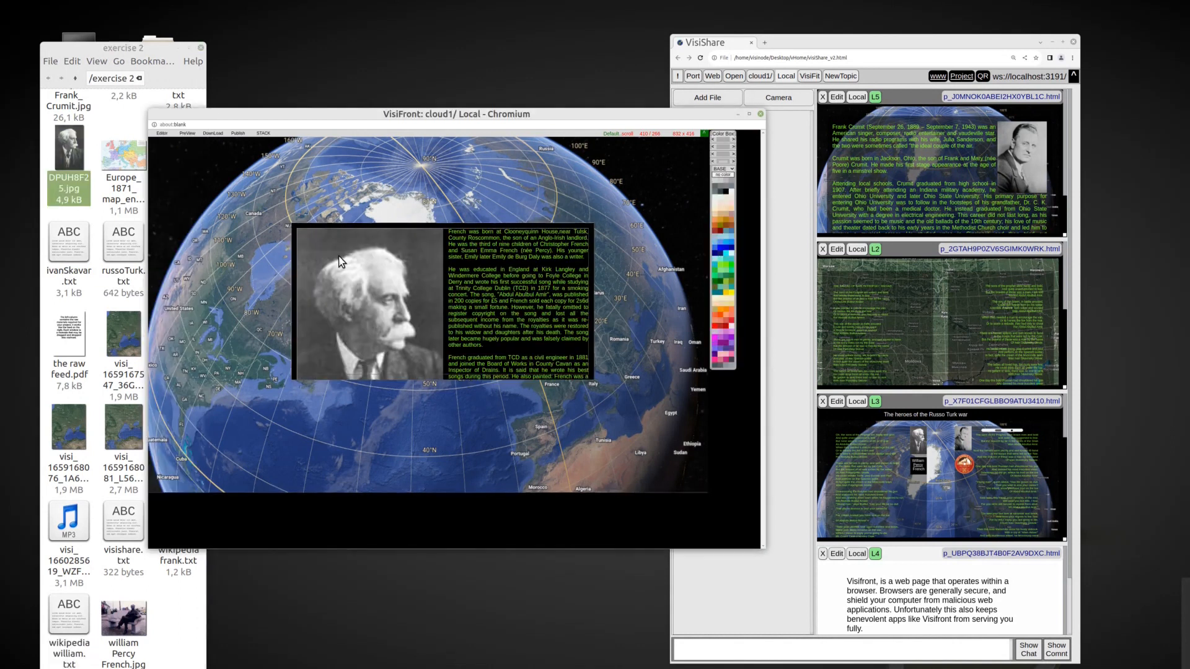
drag(440, 234, 355, 286)
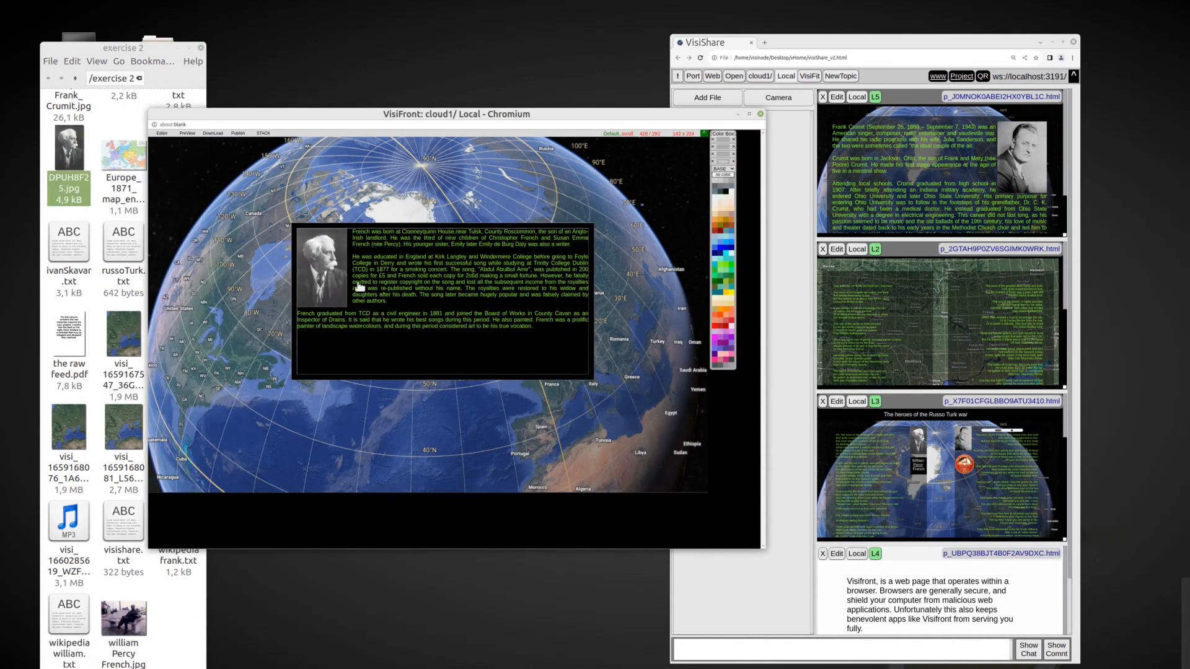
Enlarge the William French text frame across most of the page, position it over the globe, and lower its base opacity
drag(593, 225, 667, 227)
drag(298, 229, 163, 159)
drag(530, 157, 689, 184)
drag(671, 413, 606, 384)
drag(619, 159, 678, 167)
drag(160, 164, 164, 180)
right_click(398, 283)
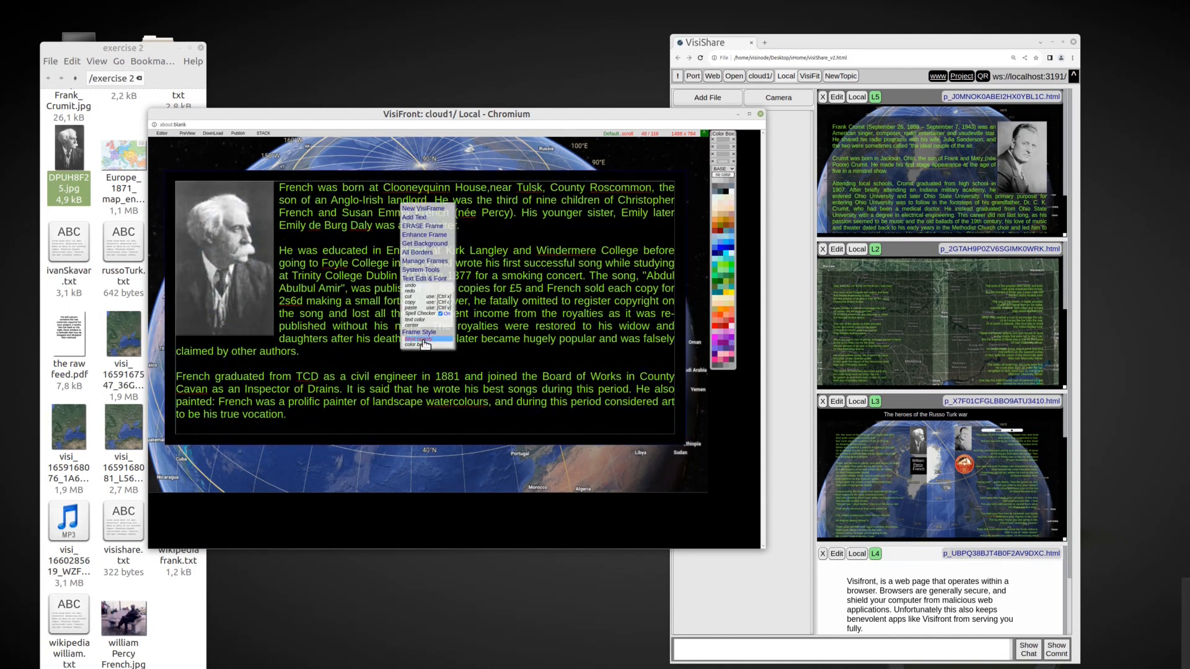
click(426, 338)
Copy the William Percy French label from the stacked heroes page onto the lower part of the portrait, and adjust its size and position
drag(917, 465, 185, 291)
drag(220, 327, 258, 316)
drag(185, 291, 191, 302)
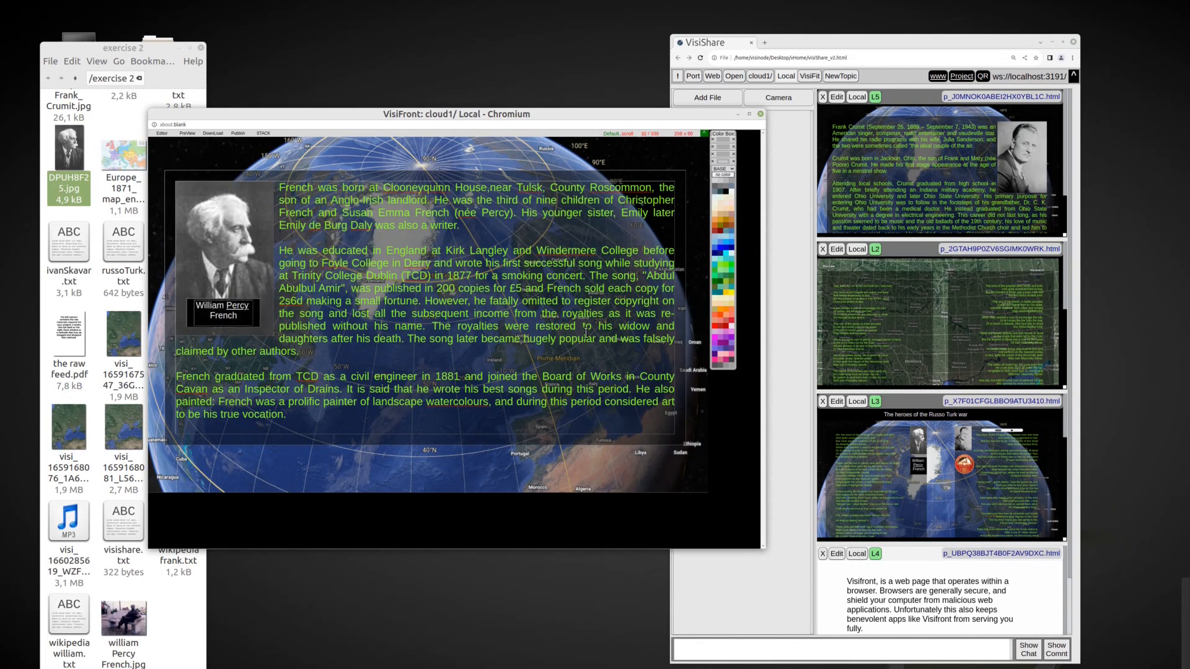
drag(170, 176, 169, 171)
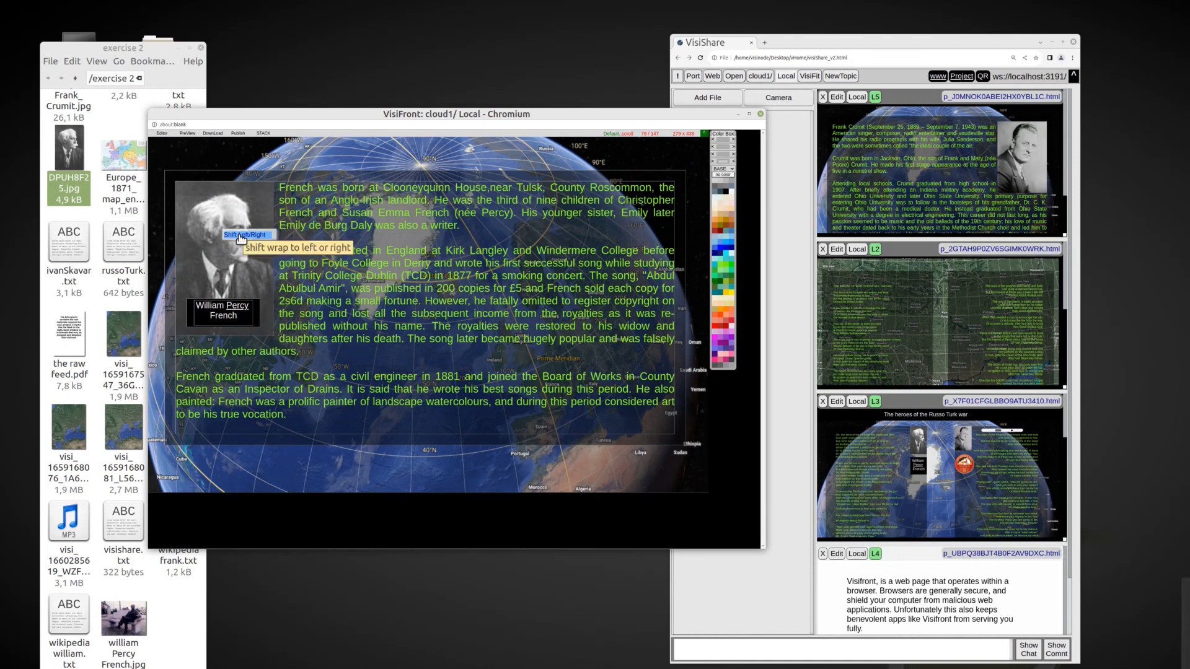
Shift the portrait's text wrap to the opposite side and back, and stack the William Percy French page
click(241, 238)
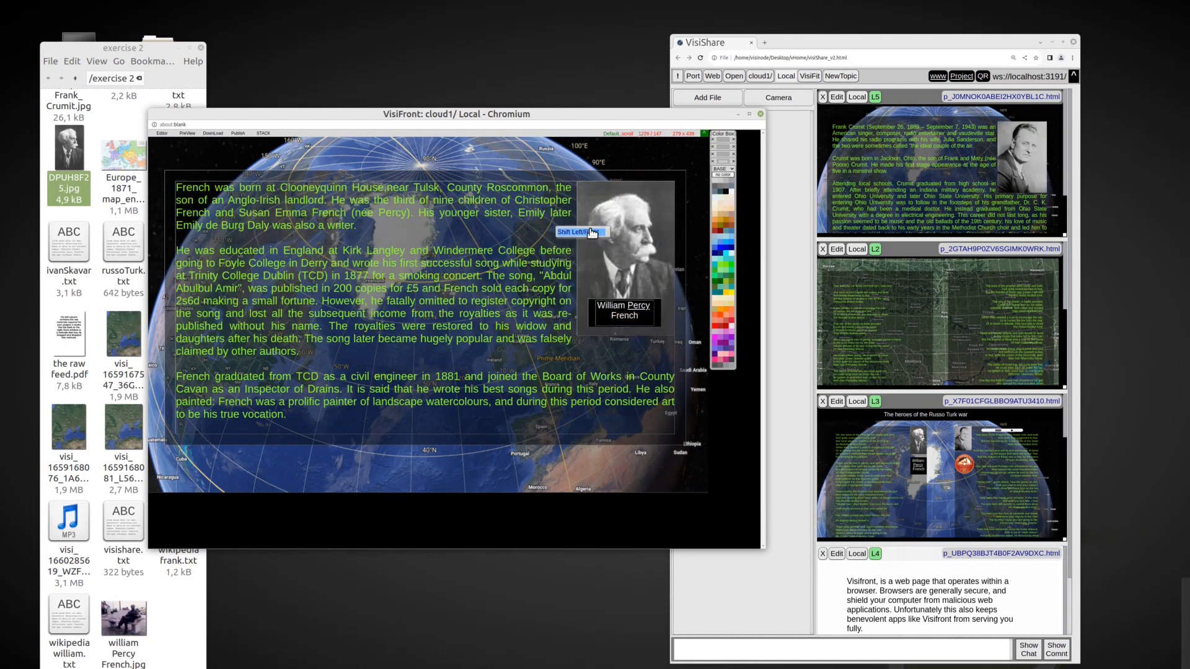
click(584, 232)
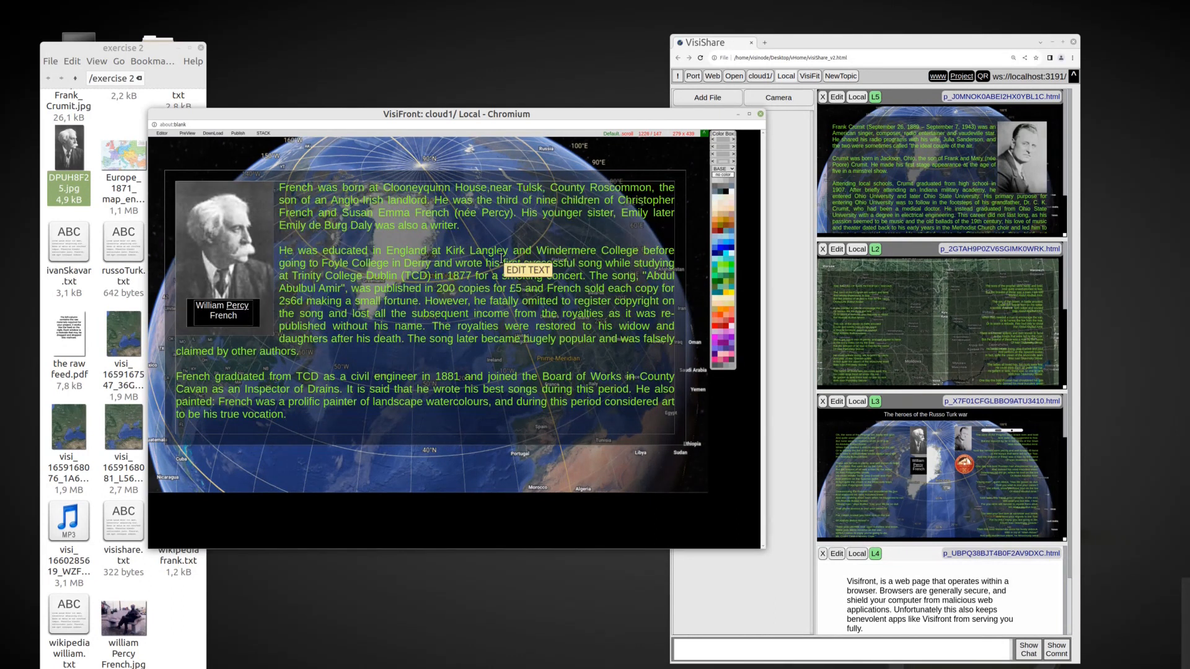
click(263, 134)
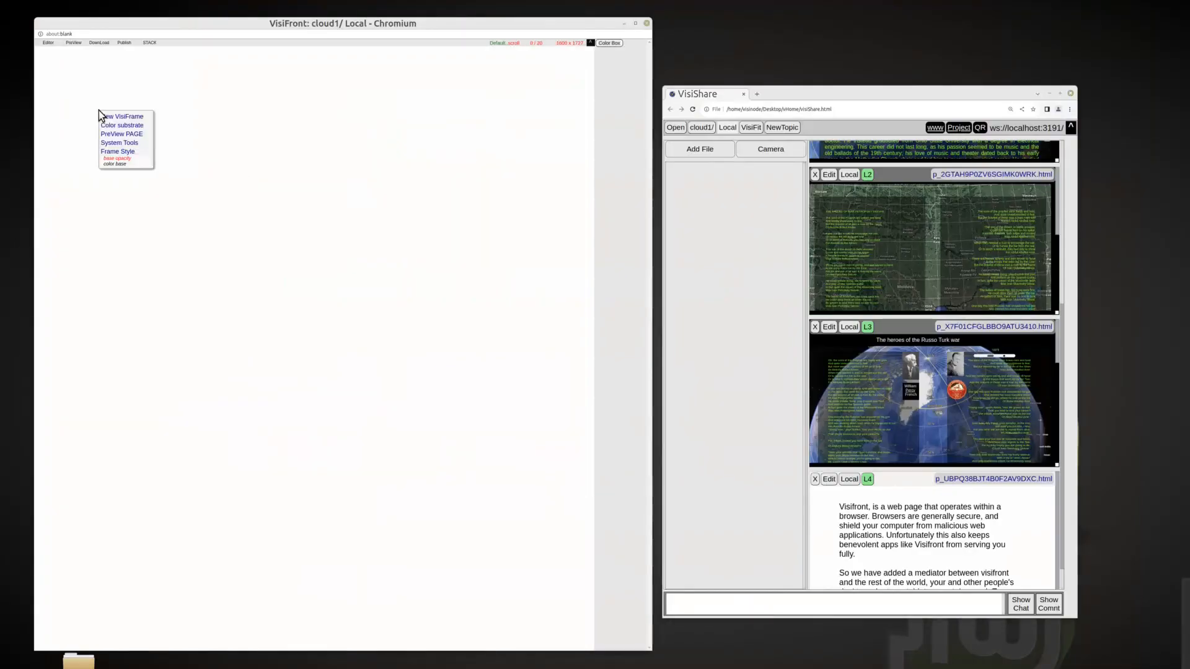
Draw a frame about 1040 by 1584 on a blank page, place the stacked heroes page inside, and shorten its globe section
drag(141, 130, 445, 622)
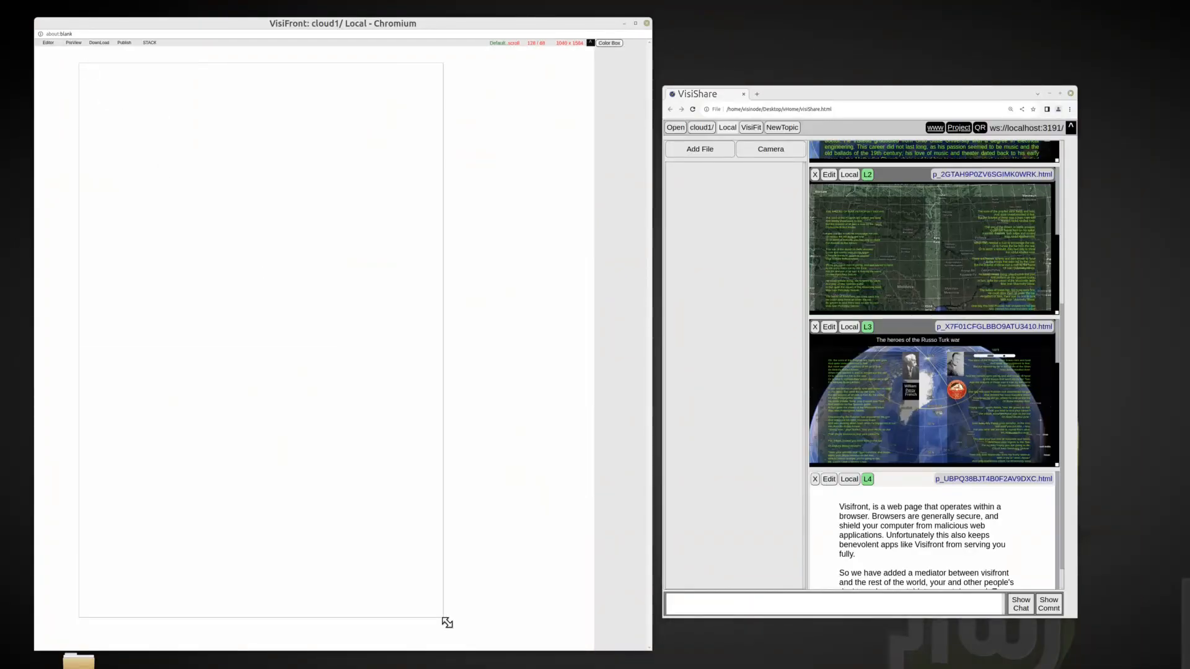
drag(110, 202, 194, 345)
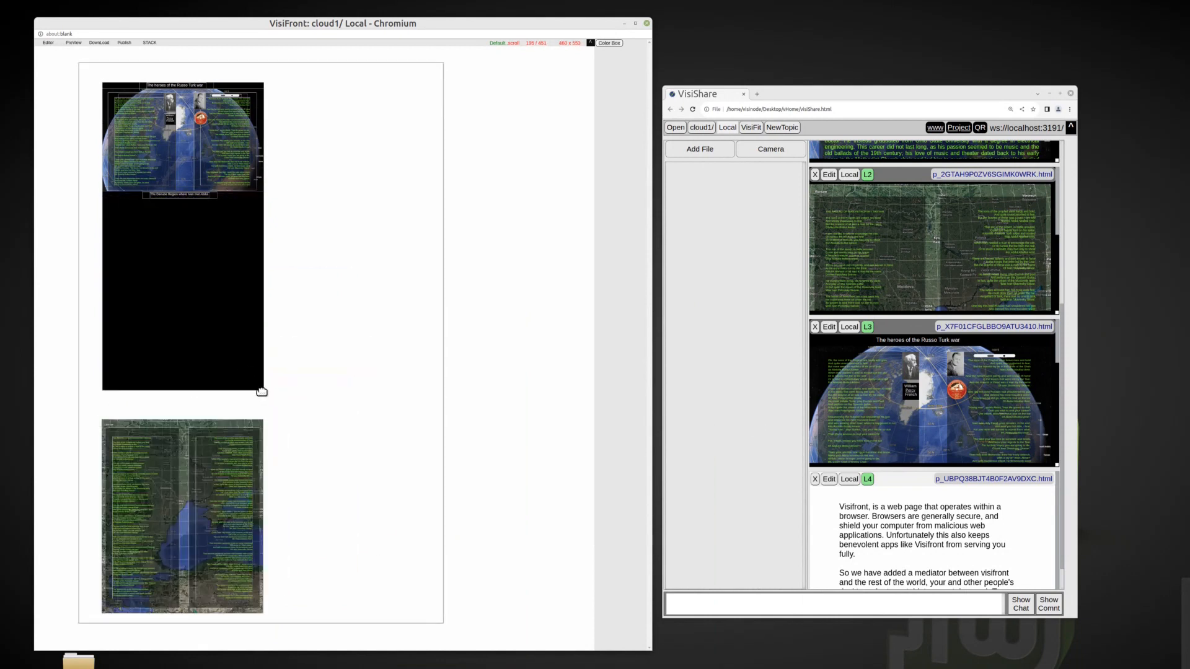
drag(264, 389, 264, 384)
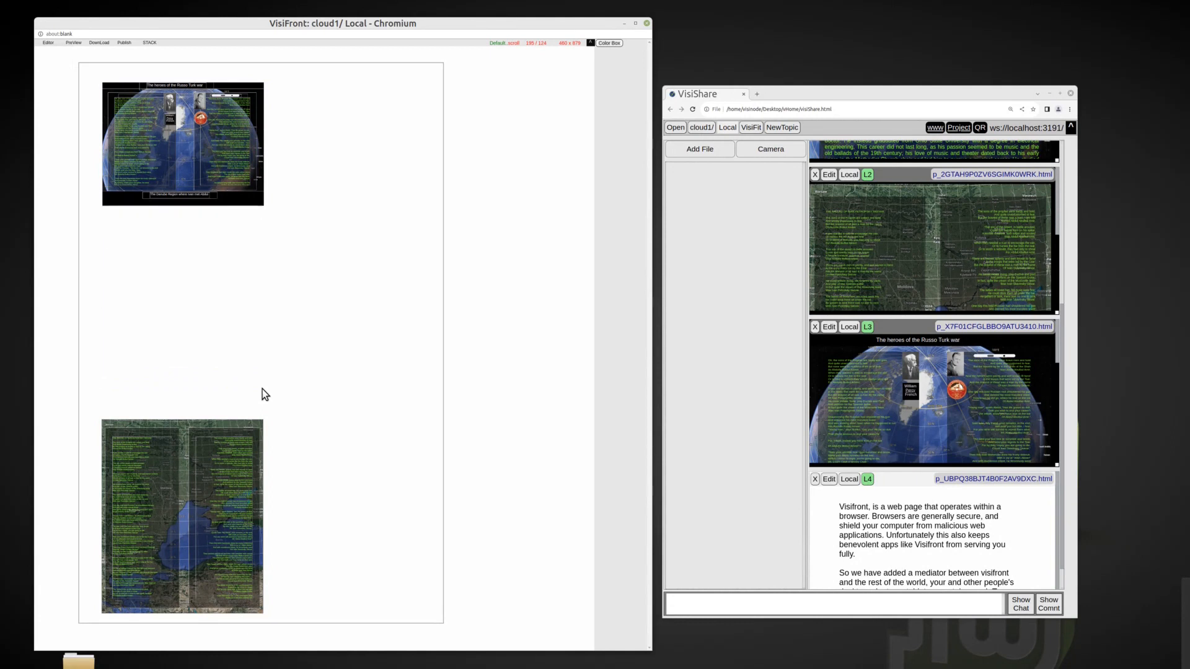
Place the stacked William Percy French and Frank Crumit pages inside the large frame and set its base color to brown
scroll(862, 347, up, 5)
drag(817, 165, 114, 222)
drag(823, 316, 104, 328)
right_click(373, 324)
click(346, 412)
click(620, 139)
Align the page sections in one column, trim the brown frame around them, and scale it up with its contents
drag(116, 225, 93, 206)
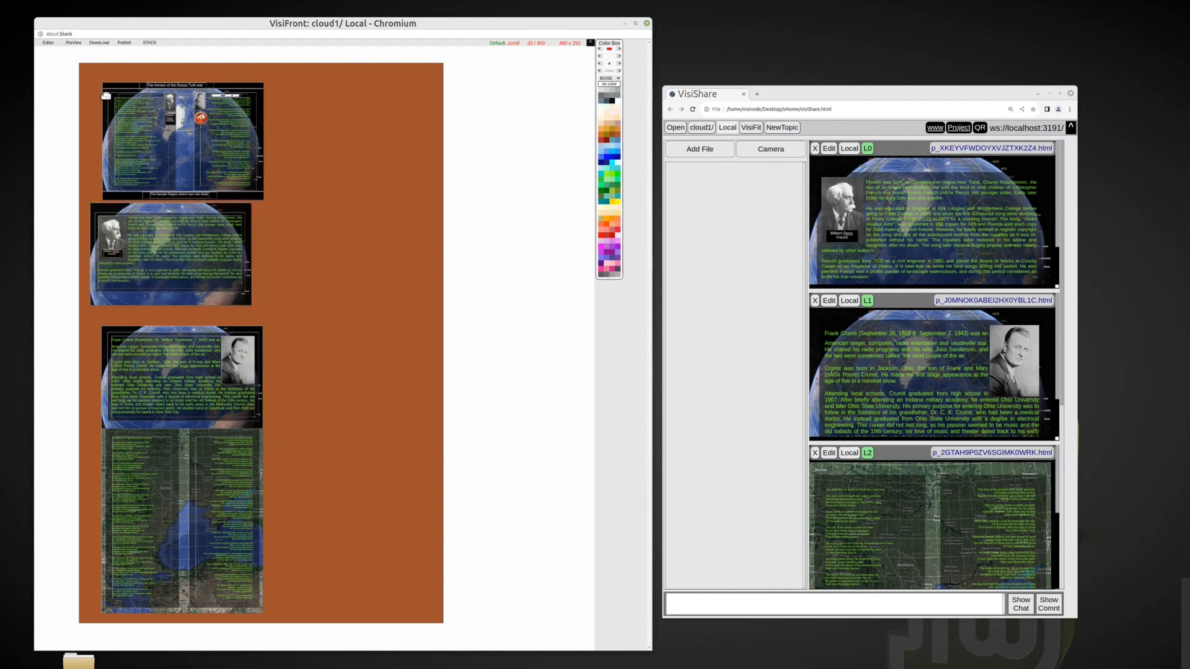
drag(107, 90, 94, 88)
drag(108, 334, 98, 323)
drag(105, 429, 100, 436)
drag(441, 620, 269, 635)
drag(265, 74, 542, 149)
Move the heroes title above the first globe section onto the brown background
drag(203, 110, 231, 82)
right_click(199, 110)
click(214, 125)
click(403, 99)
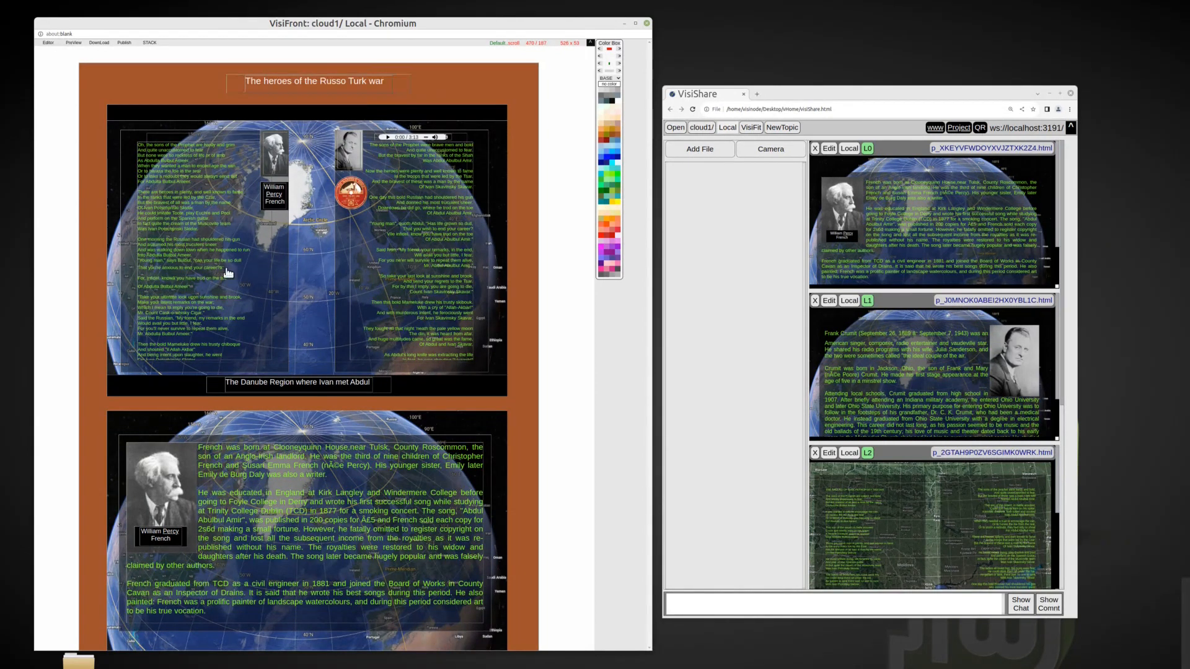
Move the Danube caption between the first two sections, lower the William Percy French section, and widen the caption to the section width
drag(210, 385, 216, 405)
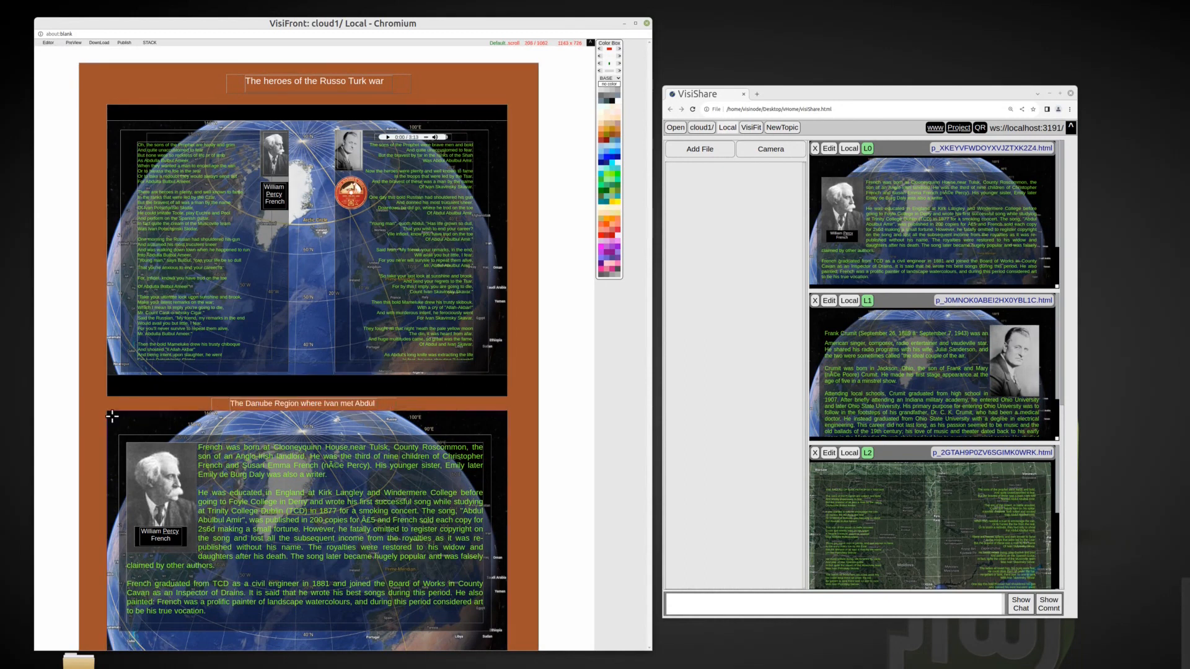
drag(113, 416, 113, 432)
drag(215, 403, 110, 413)
drag(288, 421, 510, 415)
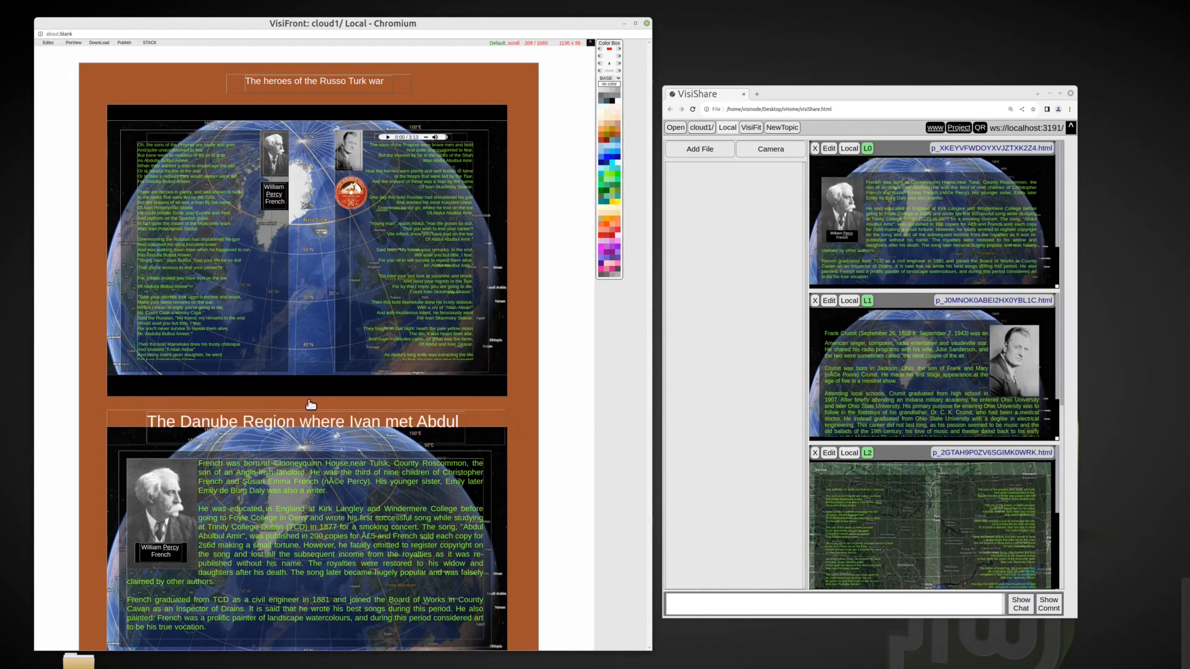
Adjust the widened caption's position and replace its text with "William Percy French"
drag(112, 413, 117, 407)
click(272, 419)
click(465, 419)
key(ctrl+BackSpace)
key(ctrl+BackSpace)
key(ctrl+BackSpace)
key(ctrl+BackSpace)
key(ctrl+BackSpace)
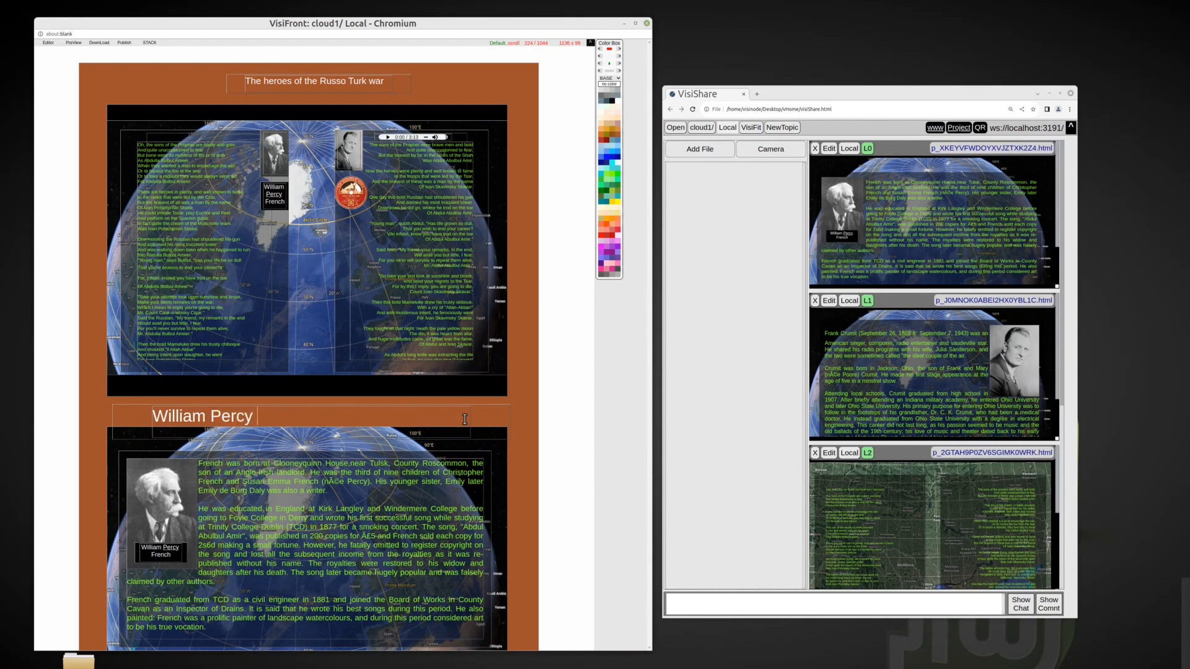
Delete the stray characters from the William Percy French biography text
click(319, 462)
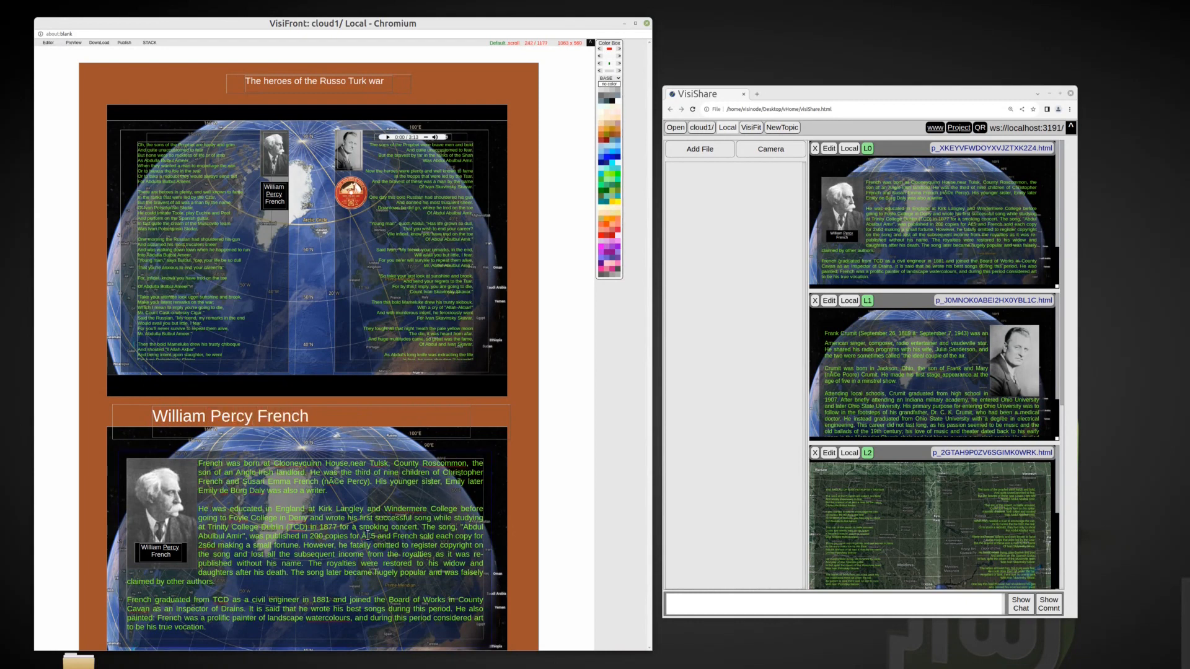
key(BackSpace)
click(344, 484)
key(BackSpace)
key(BackSpace)
key(BackSpace)
key(BackSpace)
key(BackSpace)
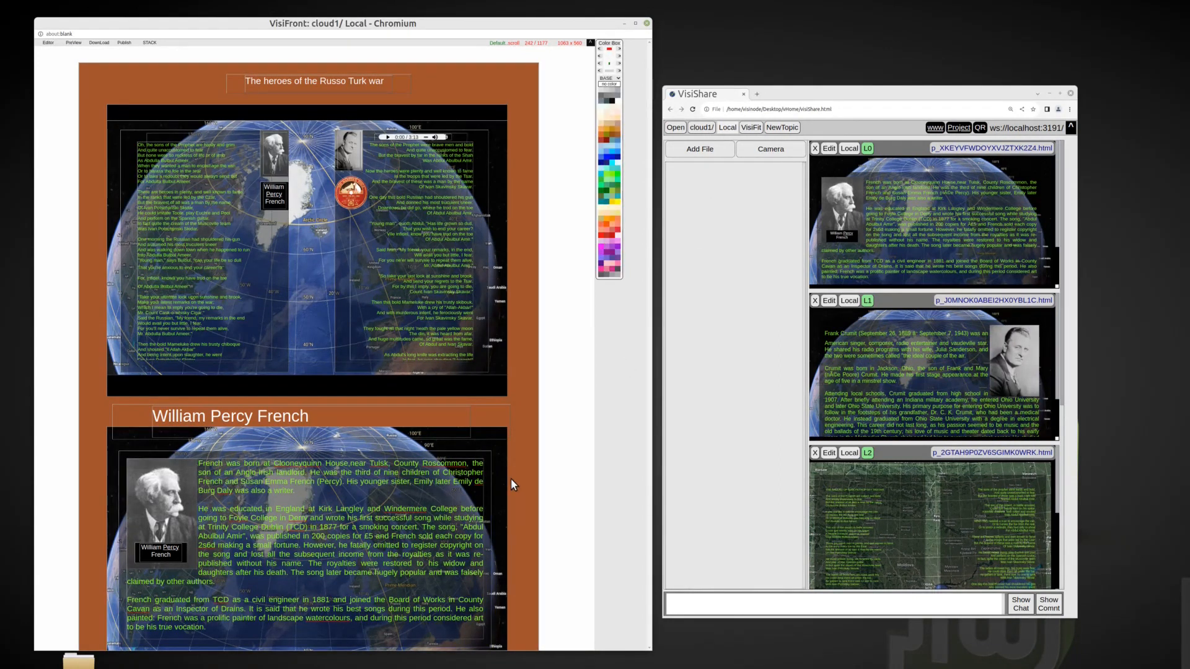
Center the William Percy French heading, and widen and center the heroes title across the top section
right_click(366, 414)
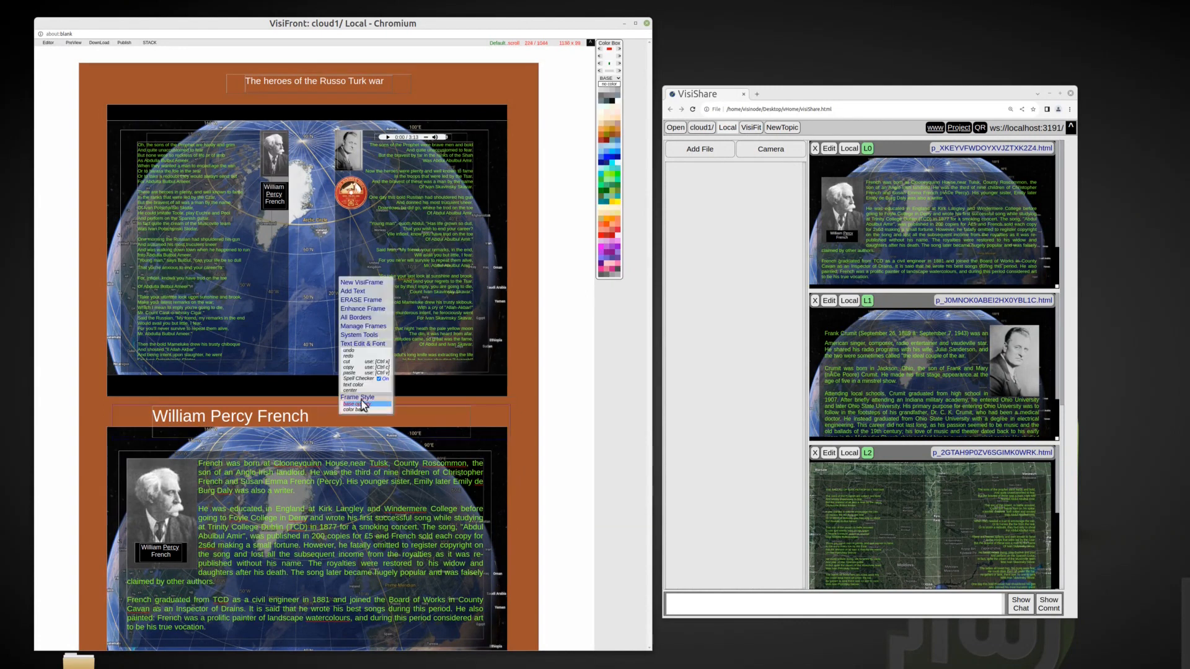
click(365, 405)
drag(231, 79, 111, 78)
drag(288, 77, 501, 78)
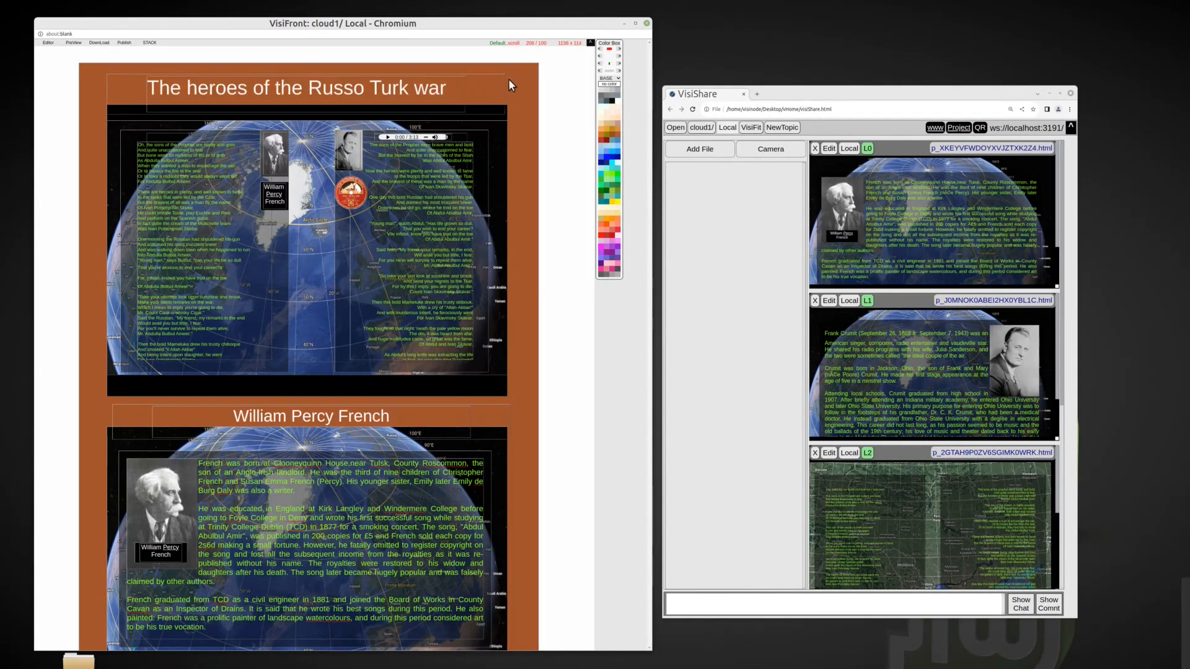
right_click(337, 85)
click(364, 207)
Copy the aligned William Percy French heading to the top of the Crumit section and retitle the copy "Frank Crumit"
scroll(522, 260, down, 6)
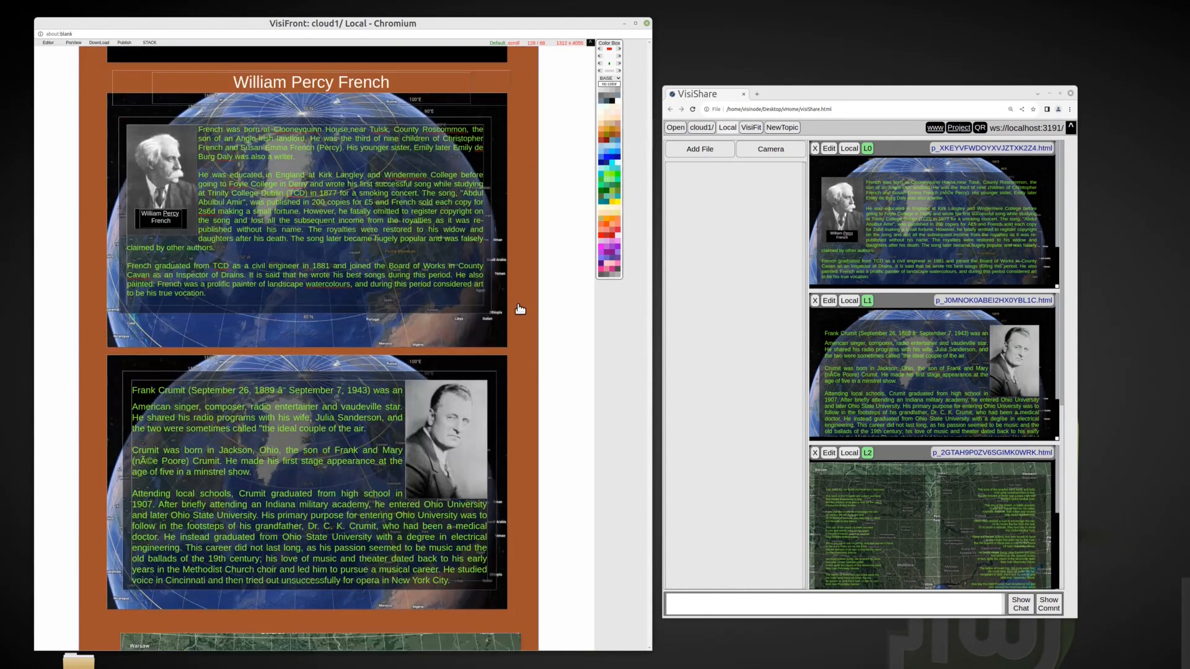
scroll(226, 196, up, 4)
drag(114, 240, 117, 254)
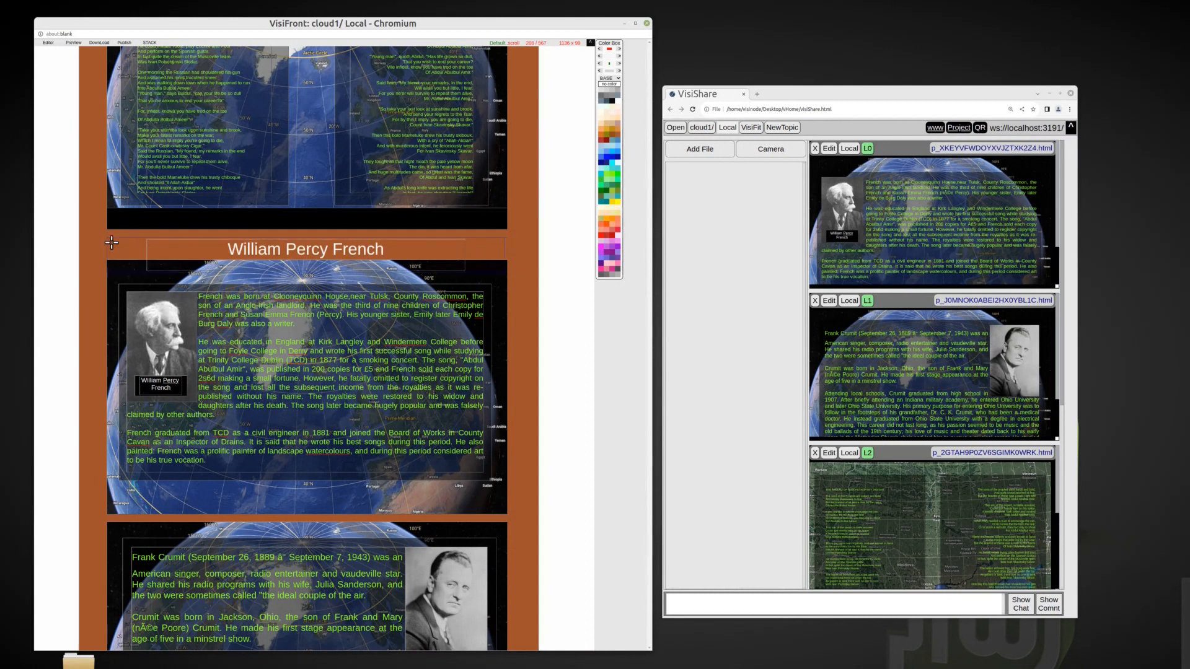
key(ctrl+v)
drag(112, 286, 108, 518)
click(384, 534)
text(Frank Crumit)
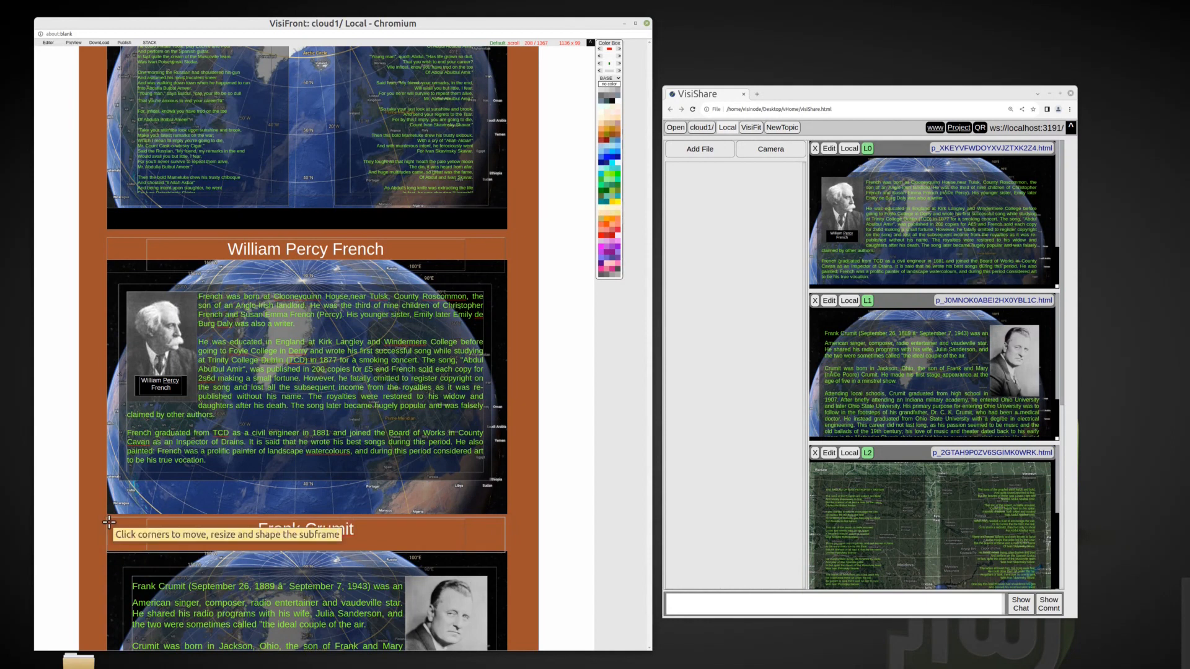
Shift the Crumit section down below its heading and lower the Danube map section to leave room for another heading
drag(128, 525, 112, 550)
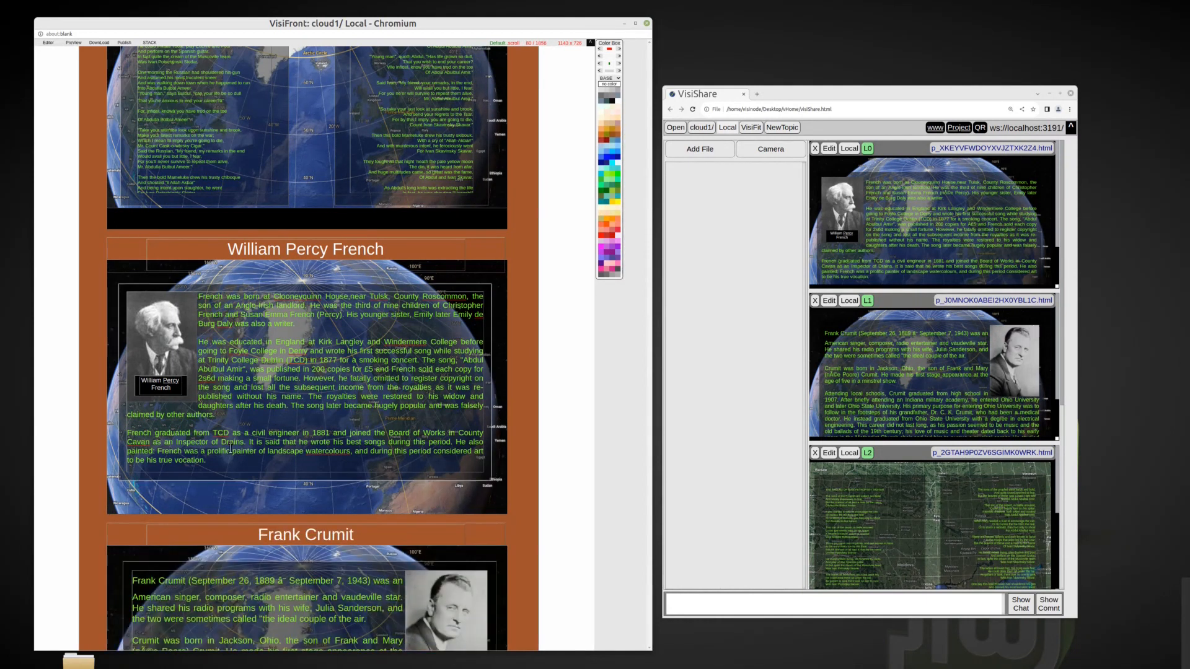
scroll(519, 455, down, 6)
drag(110, 421, 111, 427)
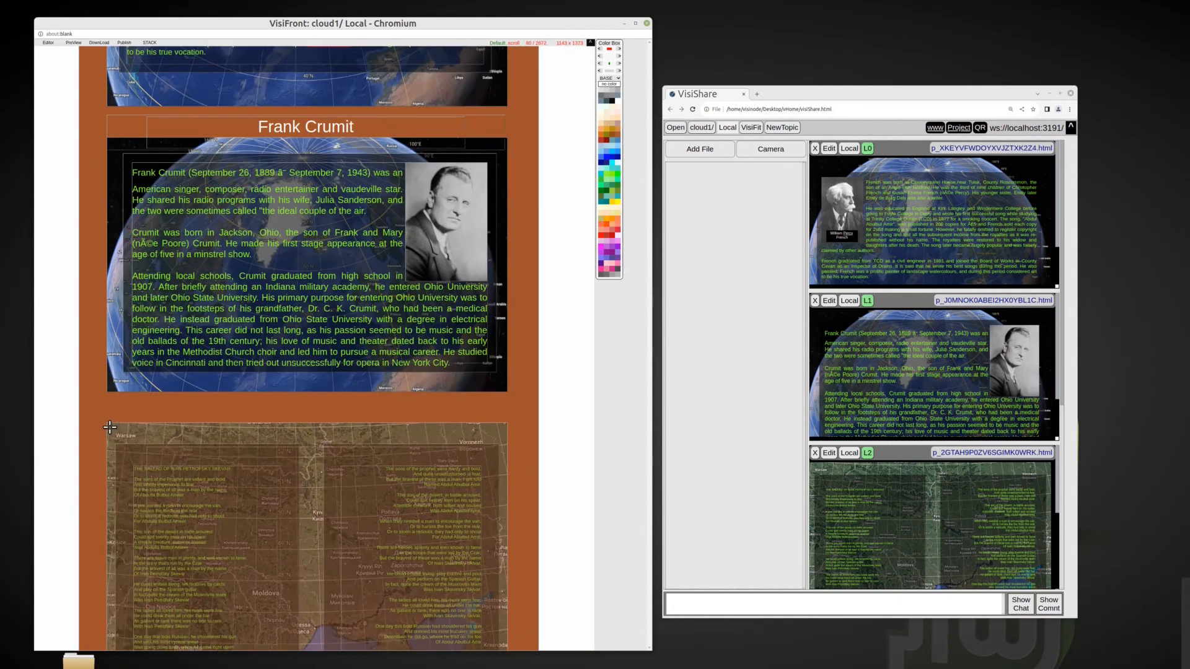
Copy the Frank Crumit heading, place it above the Danube map section, and check the original Danube caption in the stack
key(ctrl+c)
key(ctrl+v)
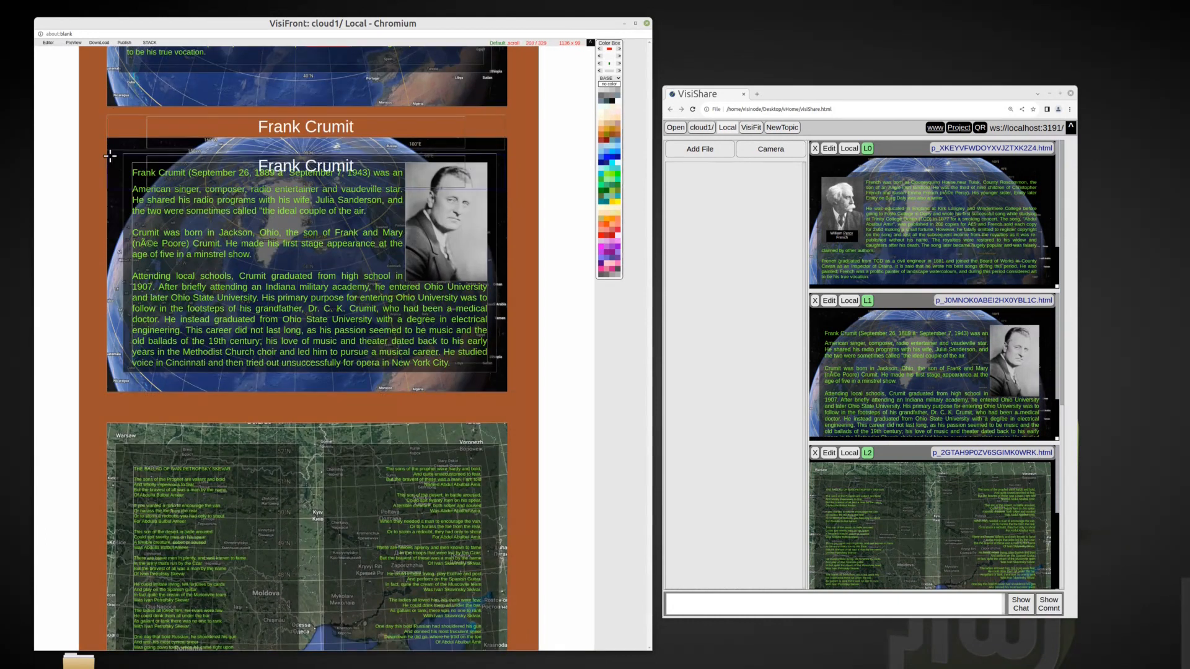
drag(110, 156, 110, 391)
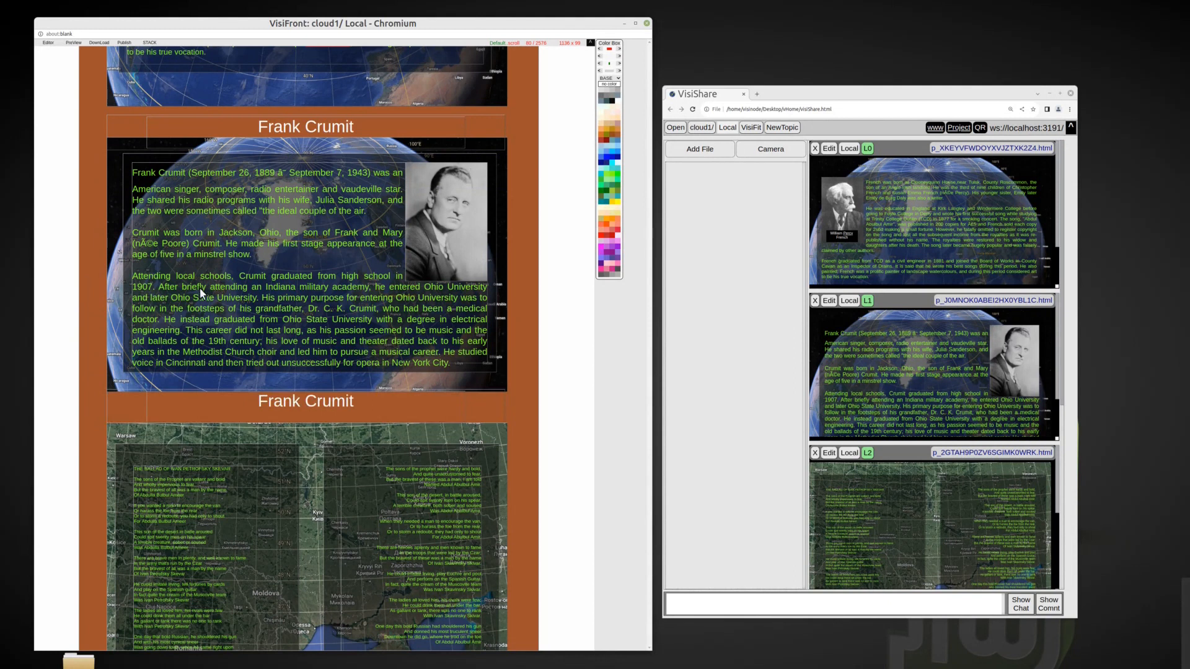
scroll(914, 459, down, 5)
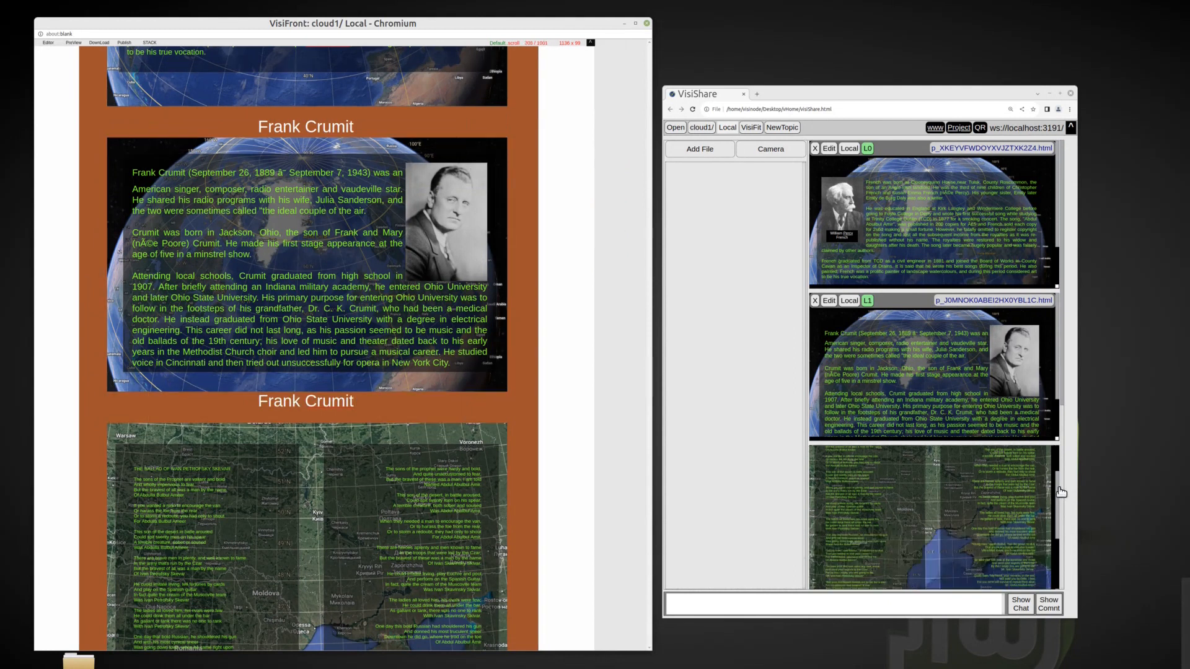
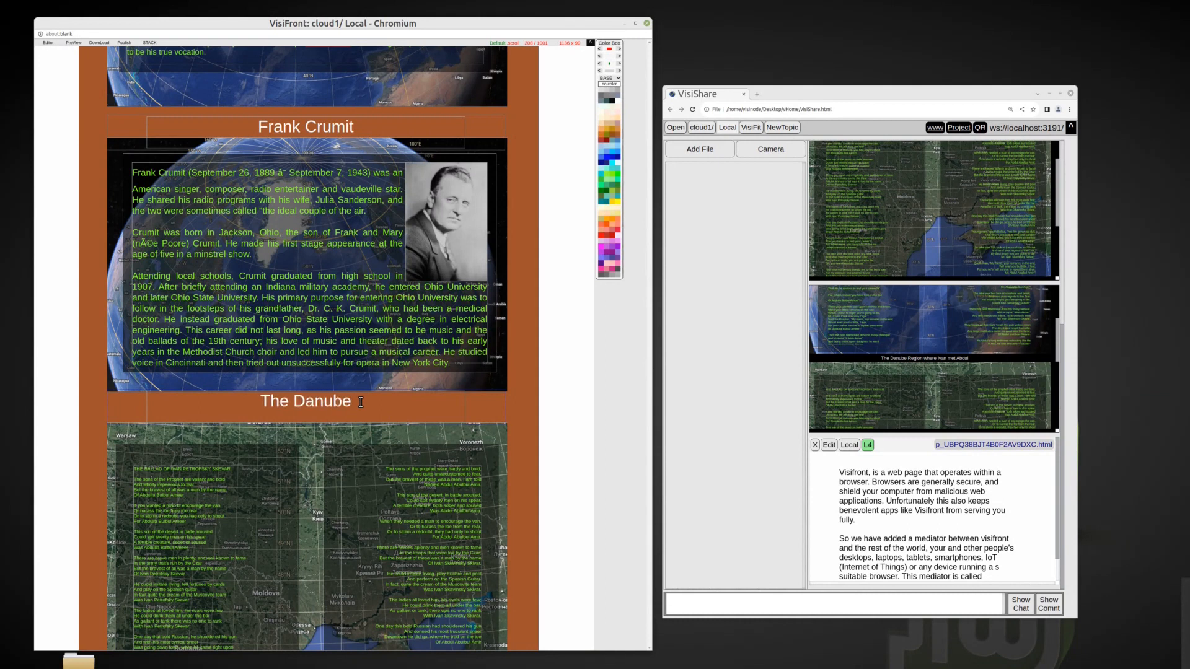
text(where)
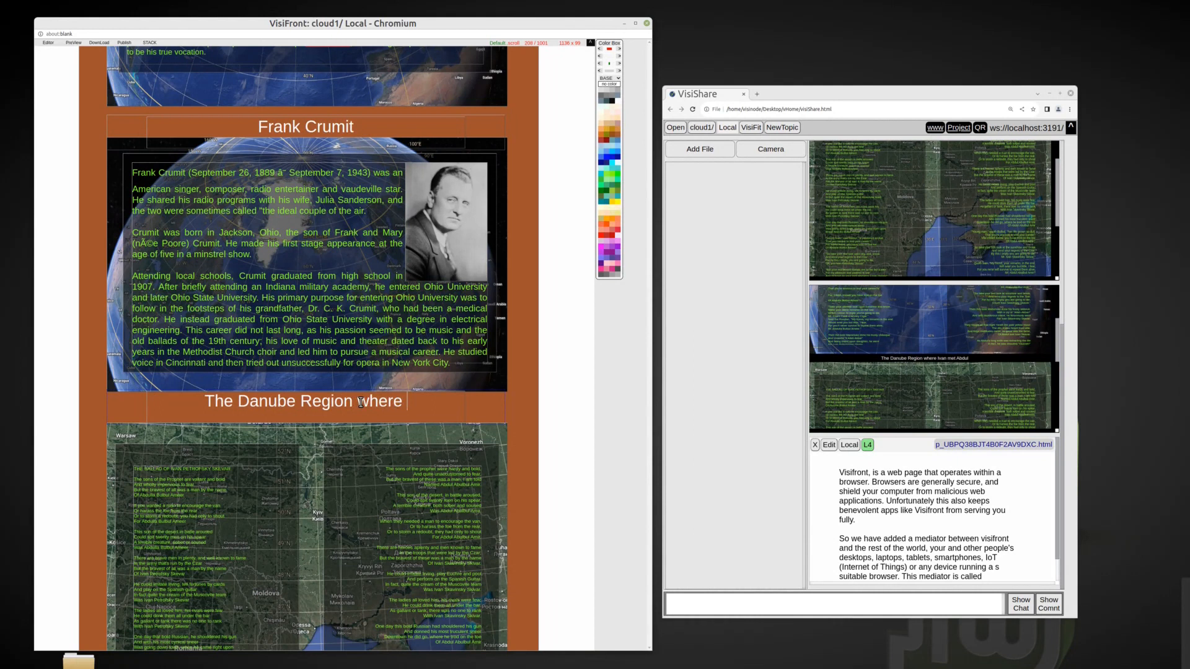
text( Ivan met Abdul)
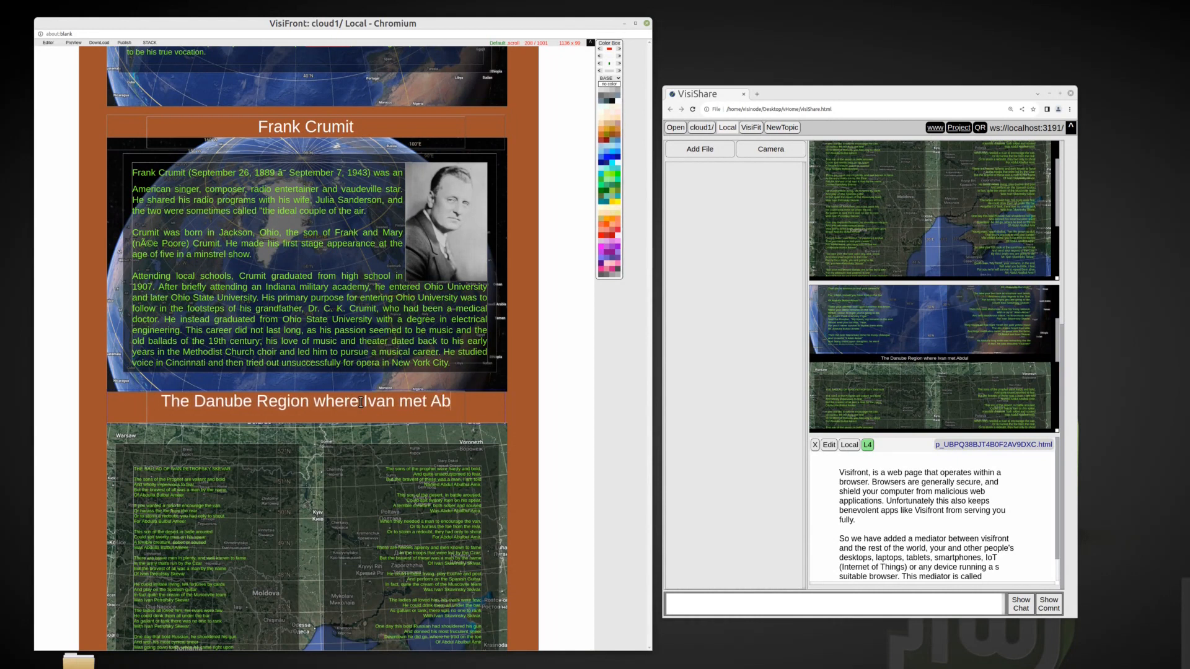
key(BackSpace)
key(BackSpace)
key(BackSpace)
key(BackSpace)
key(BackSpace)
key(BackSpace)
key(BackSpace)
key(BackSpace)
key(BackSpace)
key(BackSpace)
key(BackSpace)
key(BackSpace)
key(BackSpace)
key(BackSpace)
key(BackSpace)
key(BackSpace)
key(BackSpace)
key(BackSpace)
key(BackSpace)
key(BackSpace)
key(BackSpace)
key(BackSpace)
key(BackSpace)
key(BackSpace)
key(BackSpace)
key(BackSpace)
key(BackSpace)
key(BackSpace)
key(BackSpace)
key(BackSpace)
key(BackSpace)
key(BackSpace)
key(BackSpace)
key(BackSpace)
key(BackSpace)
key(BackSpace)
key(BackSpace)
key(BackSpace)
Enter "The Danube region where Ivan met Abdul" as the heading above the map section
text(The Danube region where i)
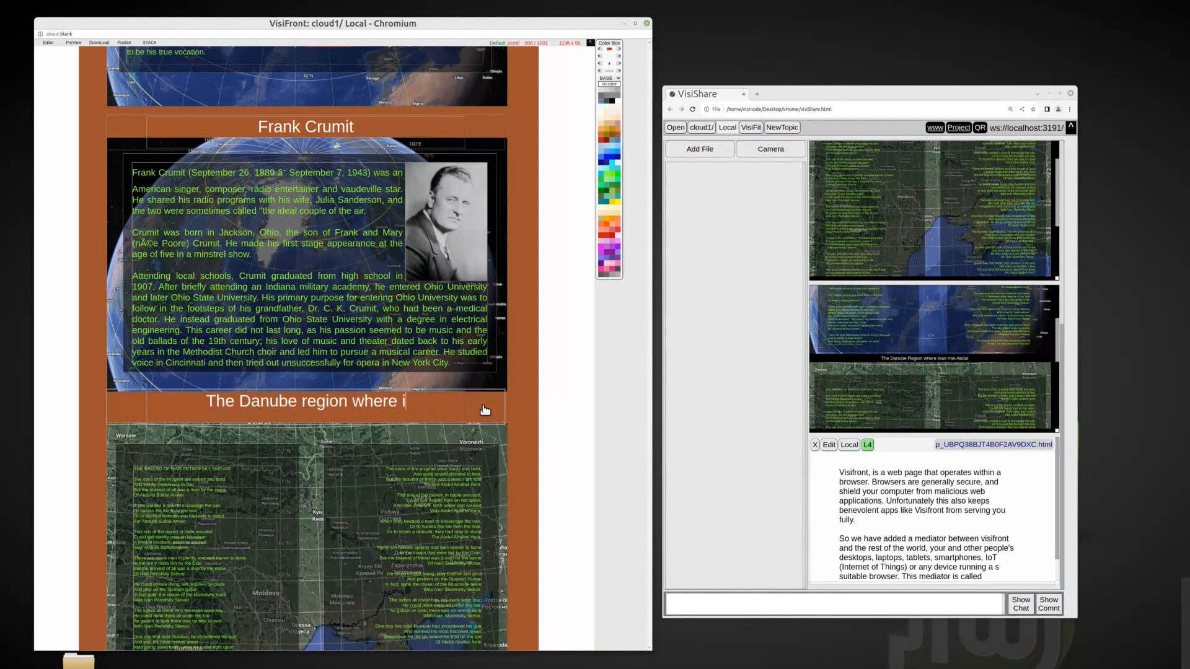
key(BackSpace)
text(Ivan met Abdul)
click(494, 409)
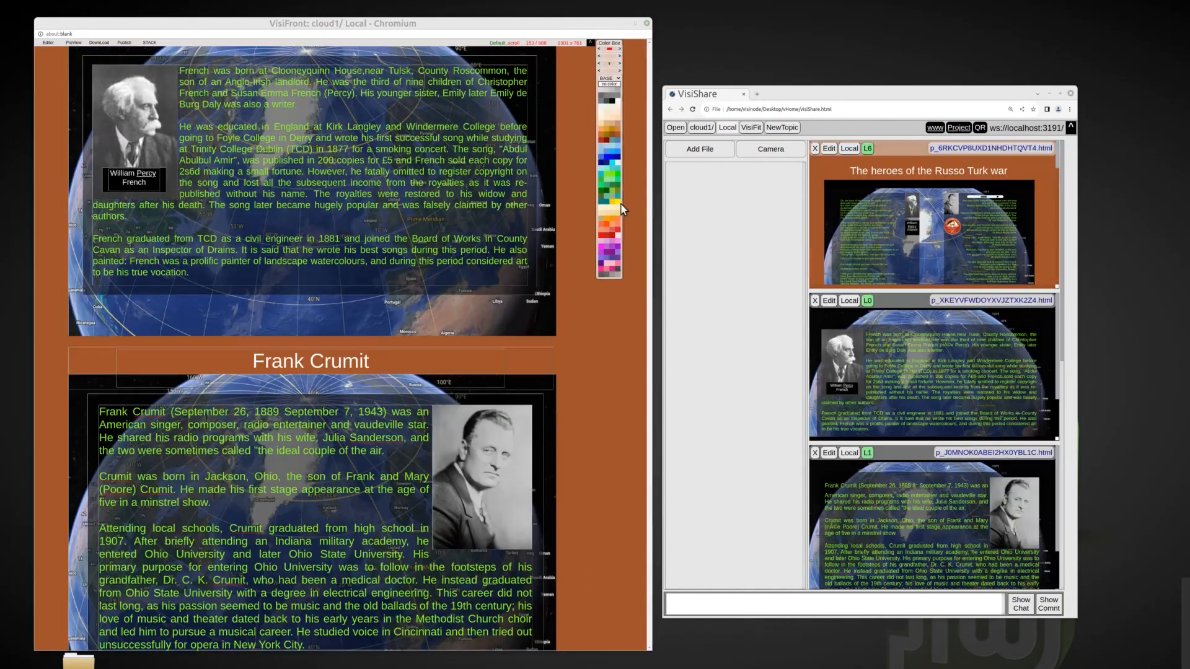
Generate a QR code for the heroes page path and send the page to the web
scroll(572, 176, up, 7)
click(123, 41)
click(129, 54)
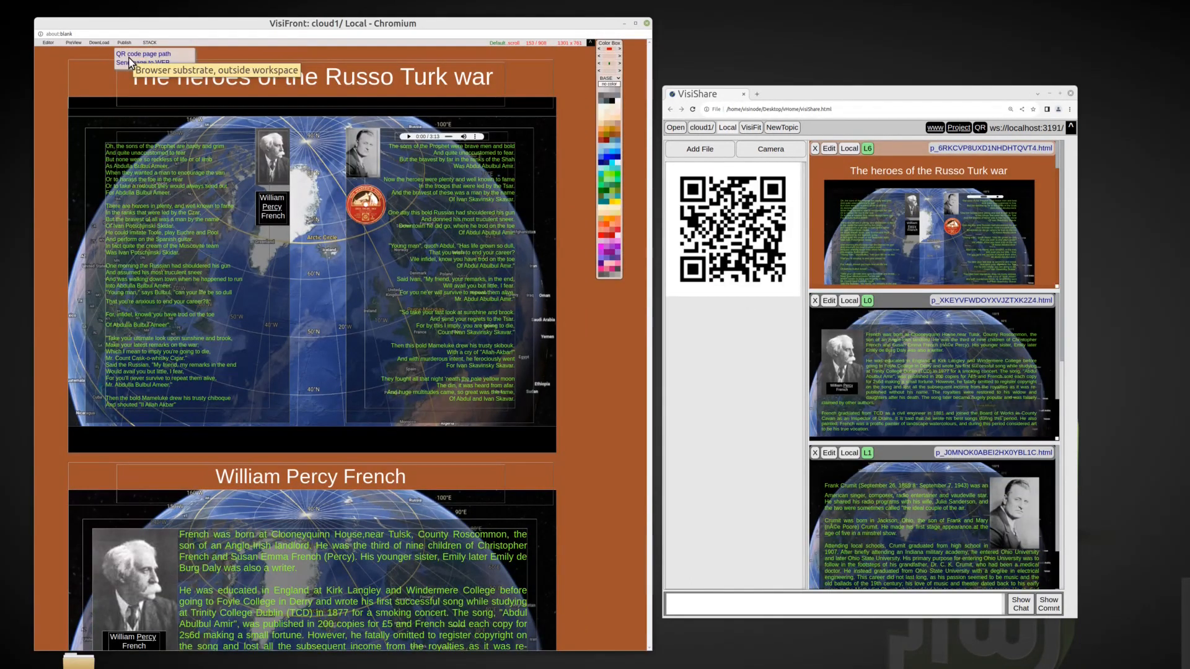
click(131, 63)
click(405, 101)
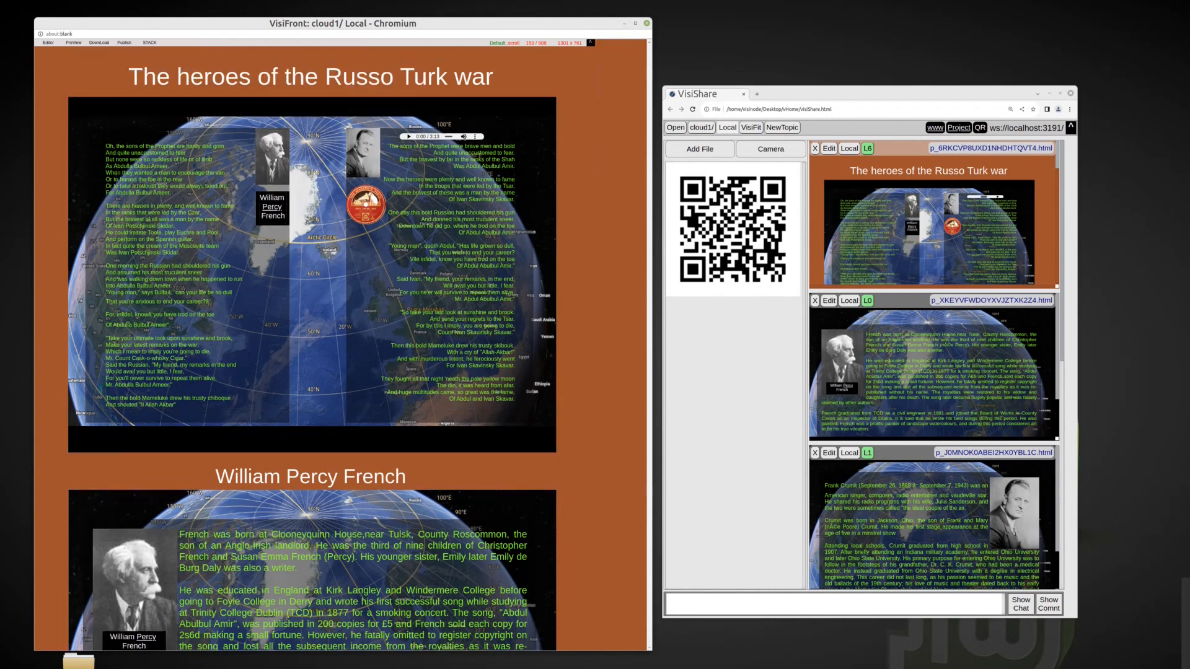
Open the published heroes page in an enlarged browser window, look through it from end to end, and close it
click(936, 127)
drag(782, 94, 360, 61)
drag(735, 585, 880, 594)
scroll(858, 505, down, 10)
scroll(857, 508, up, 15)
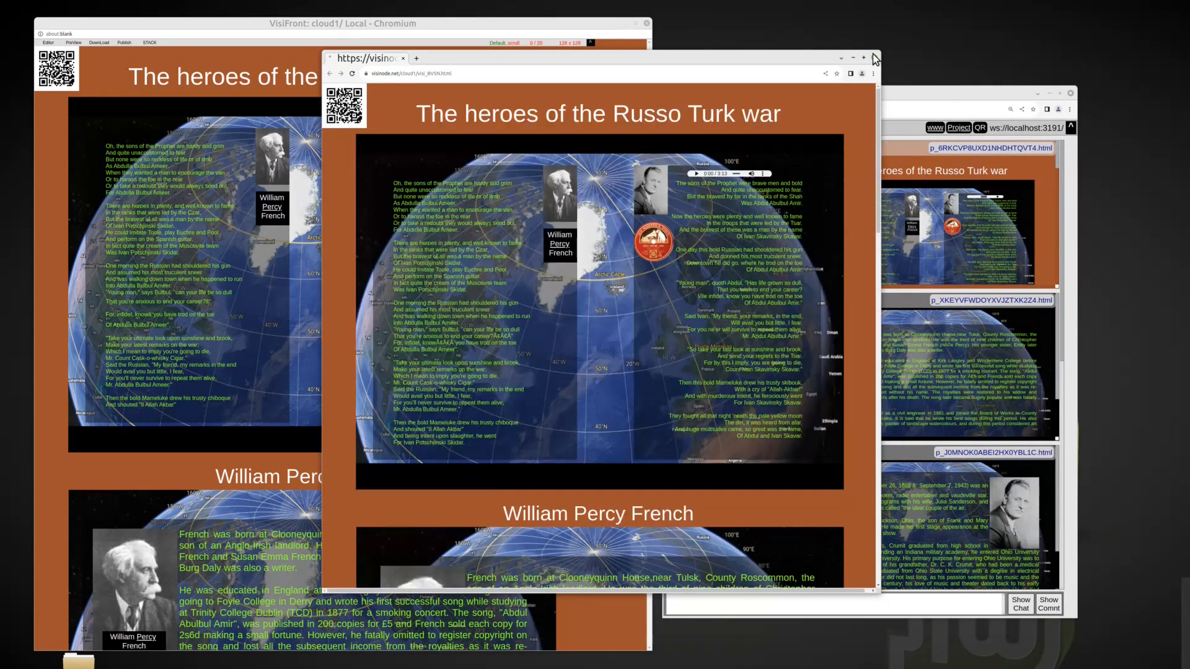
click(874, 57)
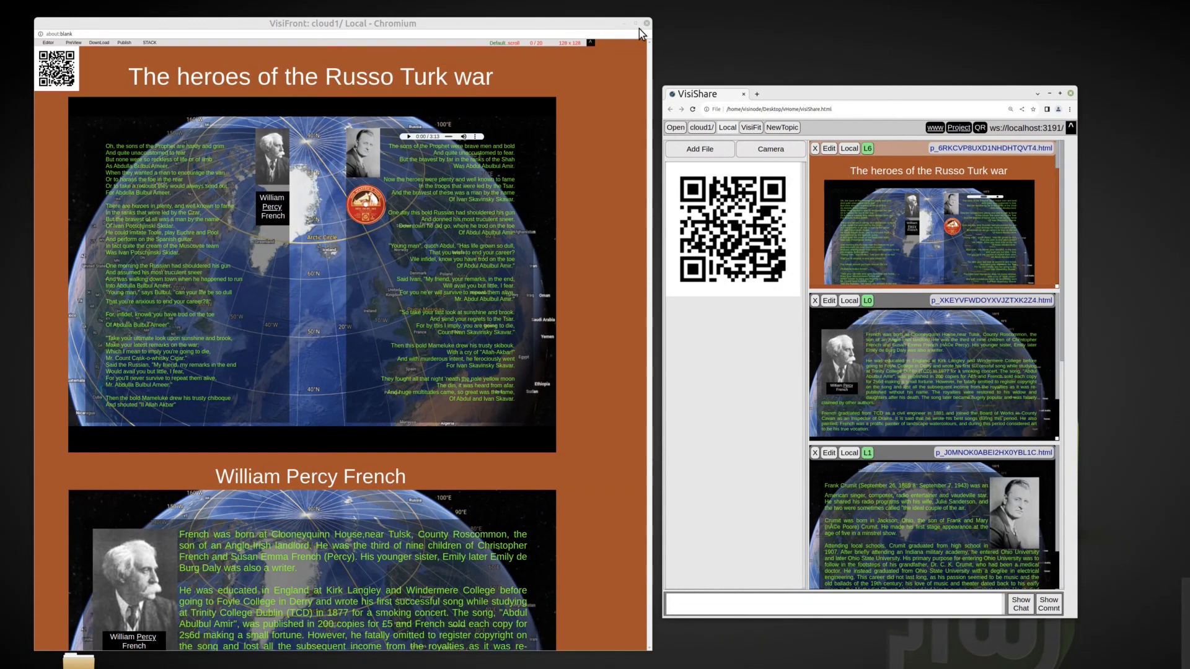
Stack the heroes page with its QR code, delete the older L6 copy, and minimize the editor window
click(151, 46)
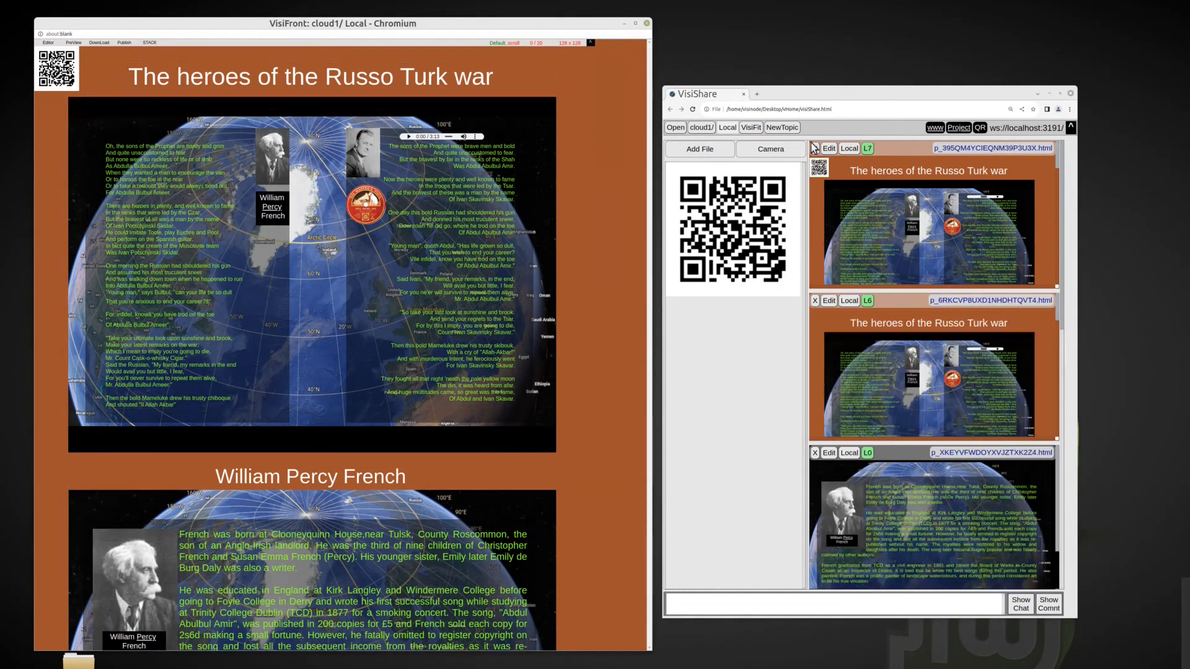
click(815, 303)
click(927, 179)
click(928, 189)
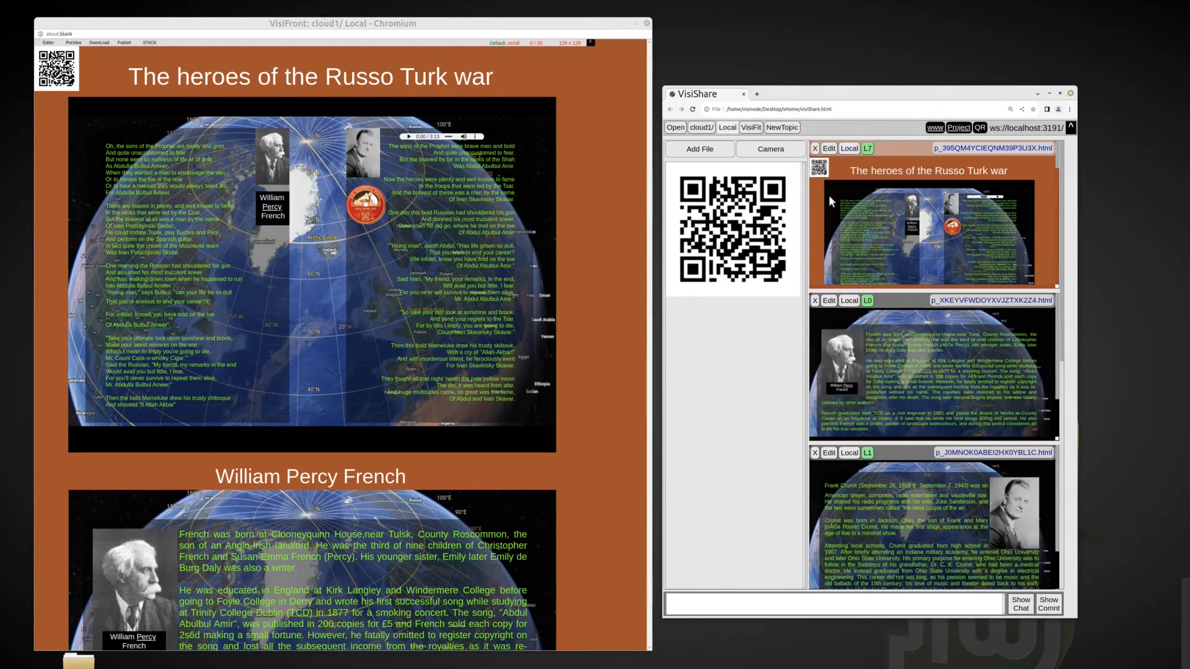
click(624, 24)
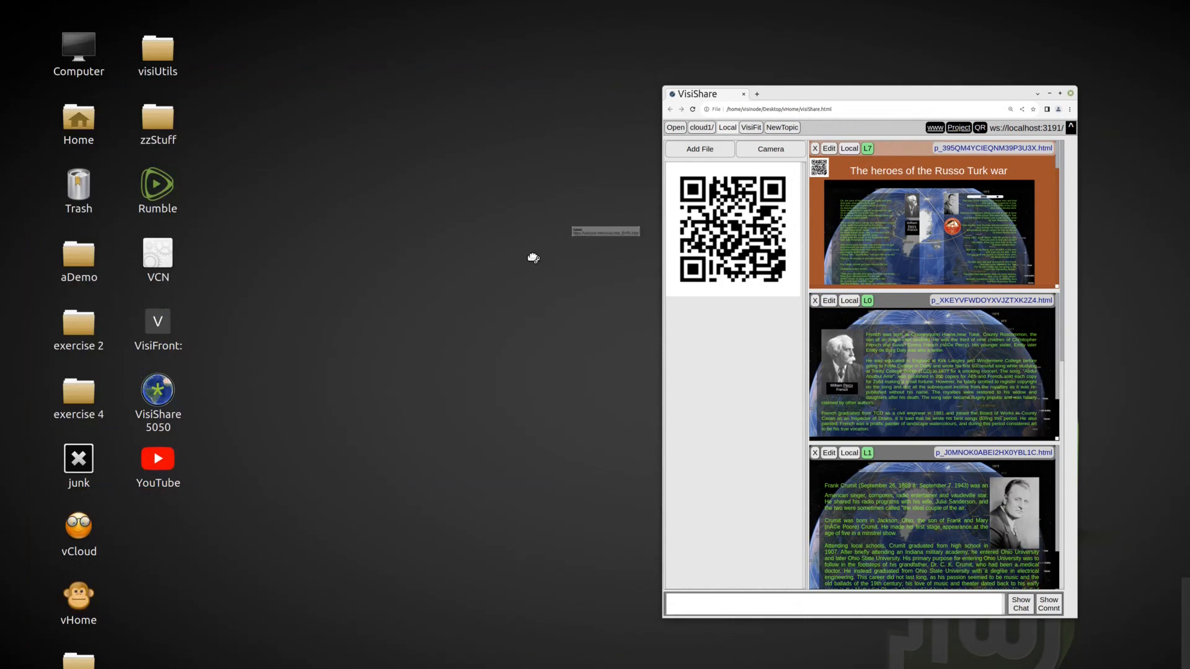
Create a desktop shortcut from the heroes page's www link, open the published page with it, and reposition its browser window
click(175, 217)
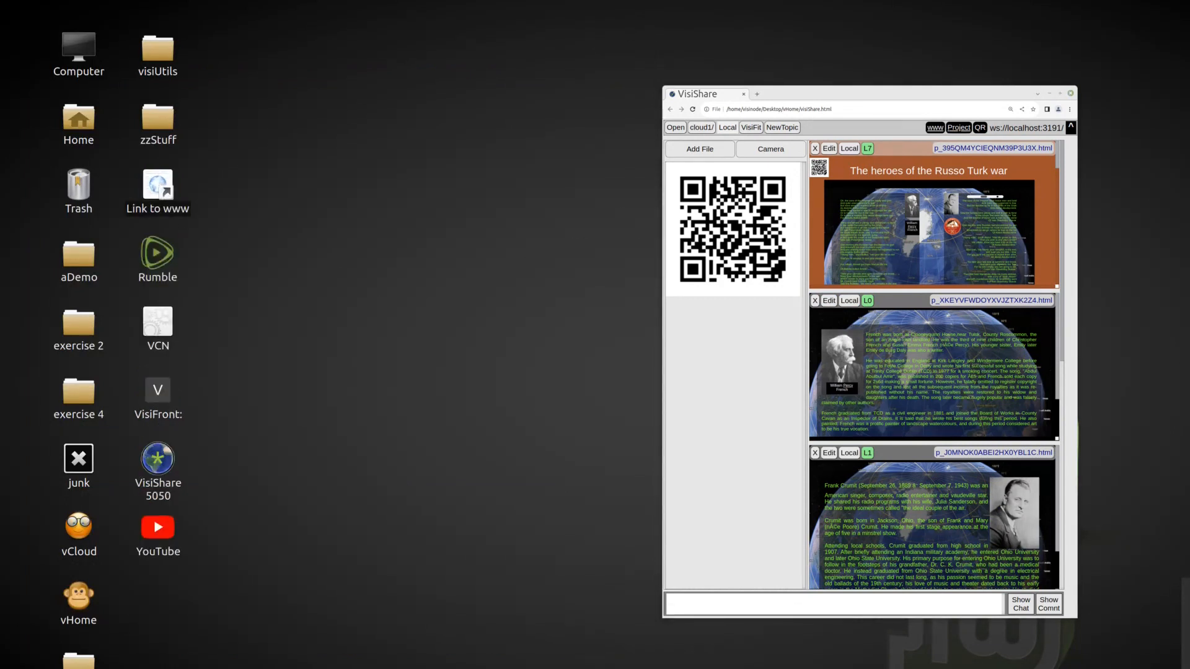
double_click(163, 191)
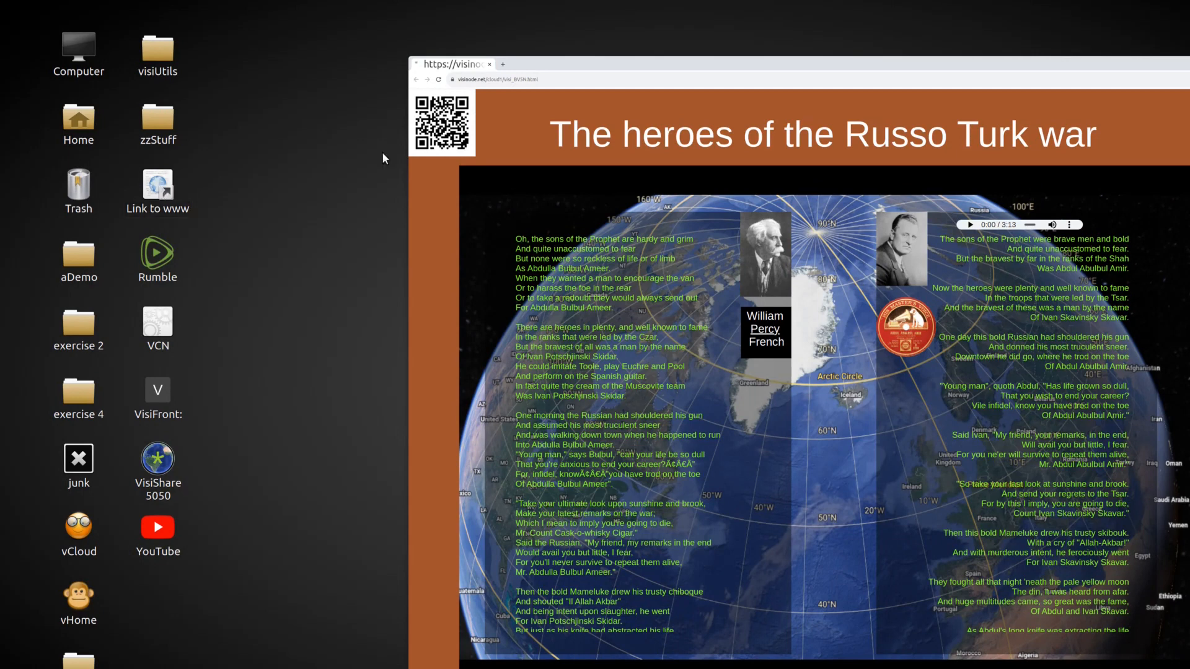
drag(619, 63, 271, 26)
click(981, 97)
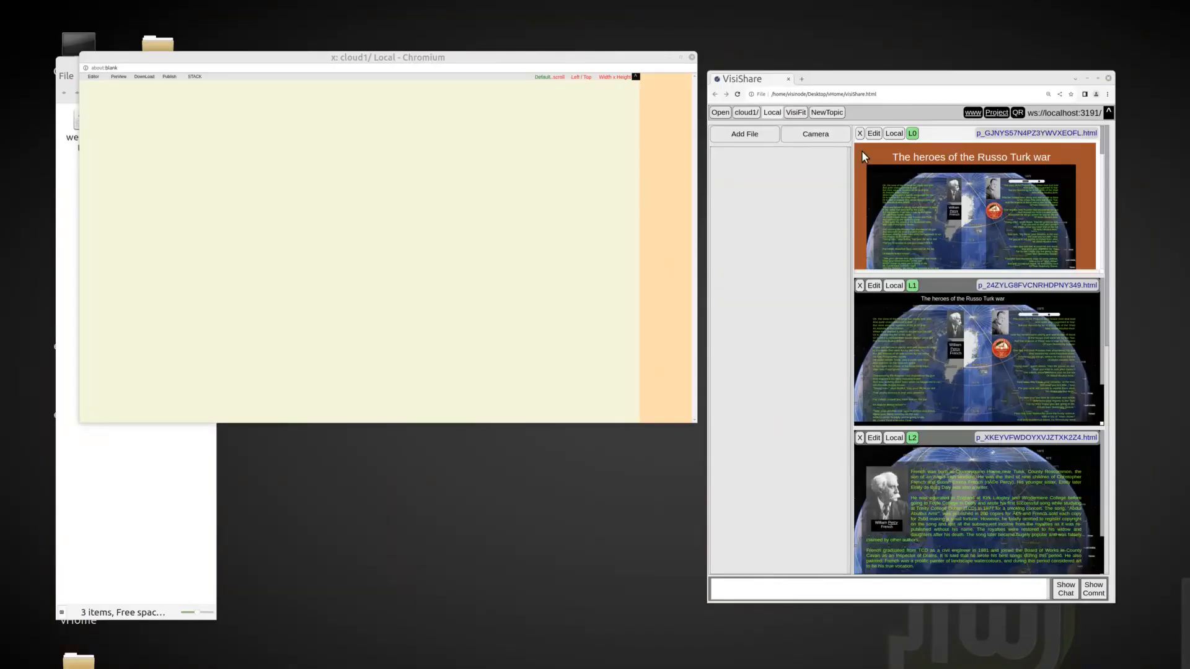
Place the L0 heroes page on the blank canvas and shrink it to a narrow column, about 298 x 898, along the canvas's right side
drag(862, 150, 425, 138)
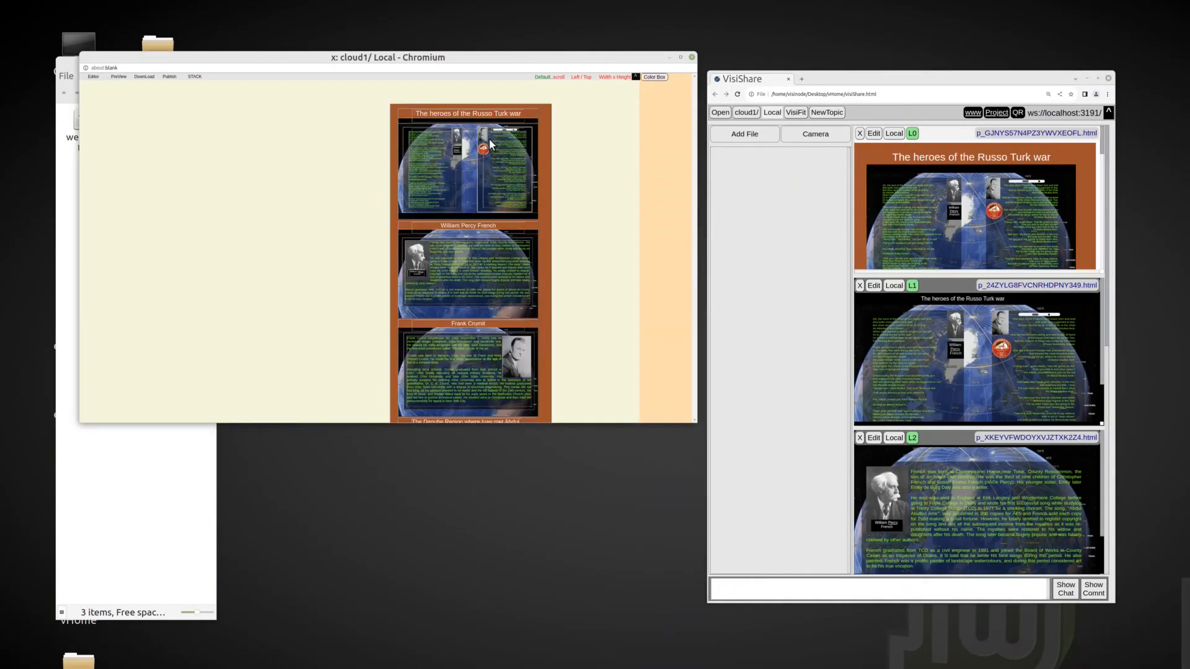
drag(550, 112, 497, 98)
drag(394, 412, 391, 417)
drag(398, 104, 535, 85)
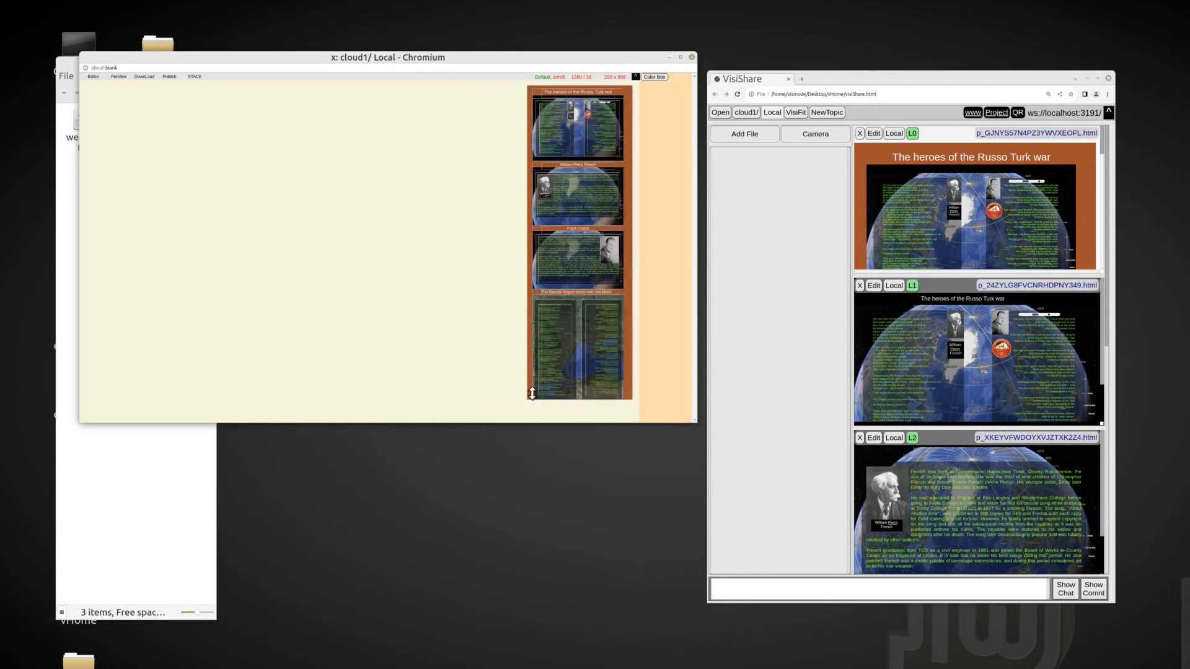
drag(530, 395, 530, 396)
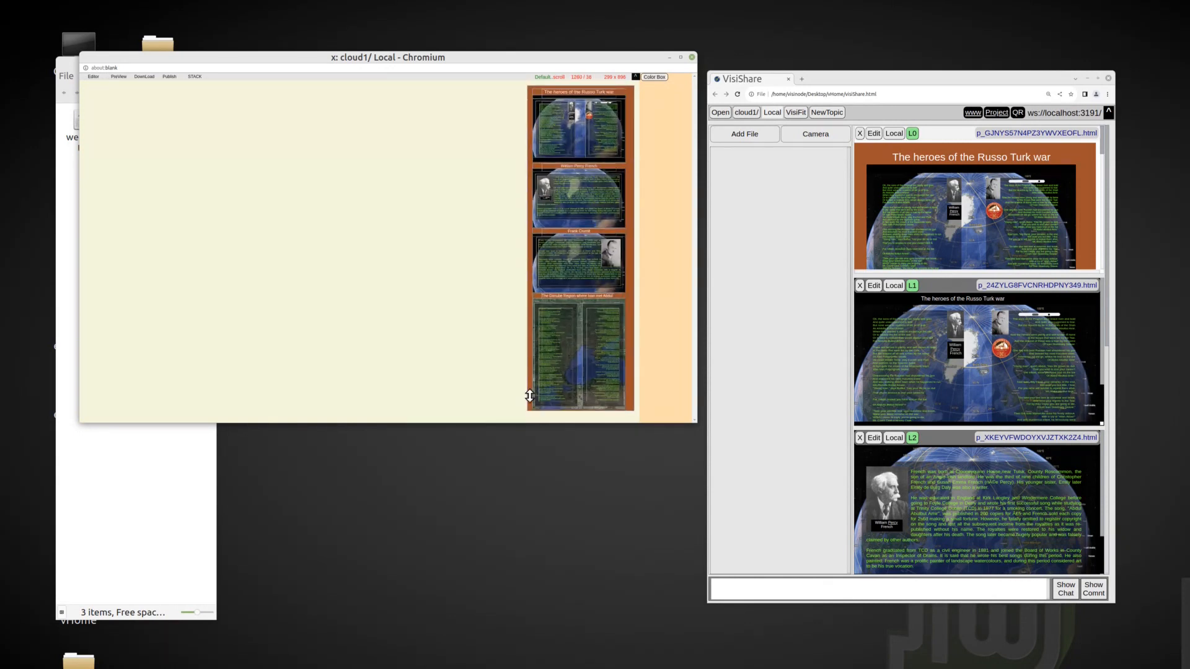
Add a text frame reading "VisiNode Tutorial: Websites" and stretch it into a single-line heading of about 764 x 64
right_click(214, 194)
click(218, 192)
right_click(230, 219)
click(233, 232)
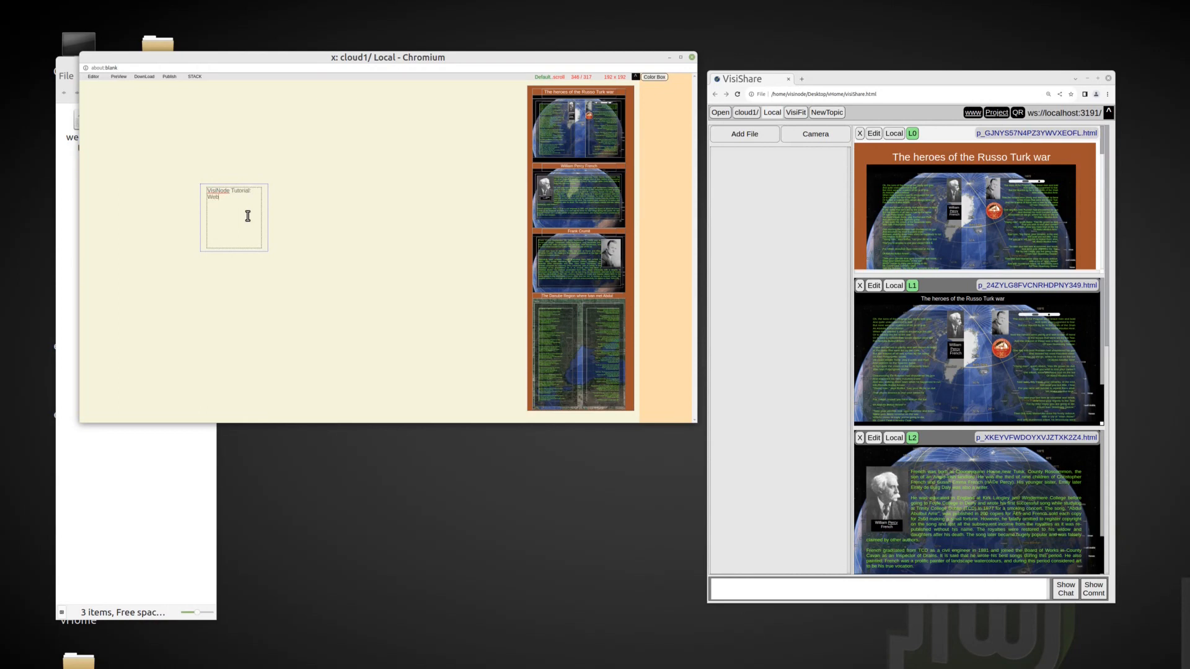
drag(269, 249, 401, 200)
drag(205, 187, 101, 100)
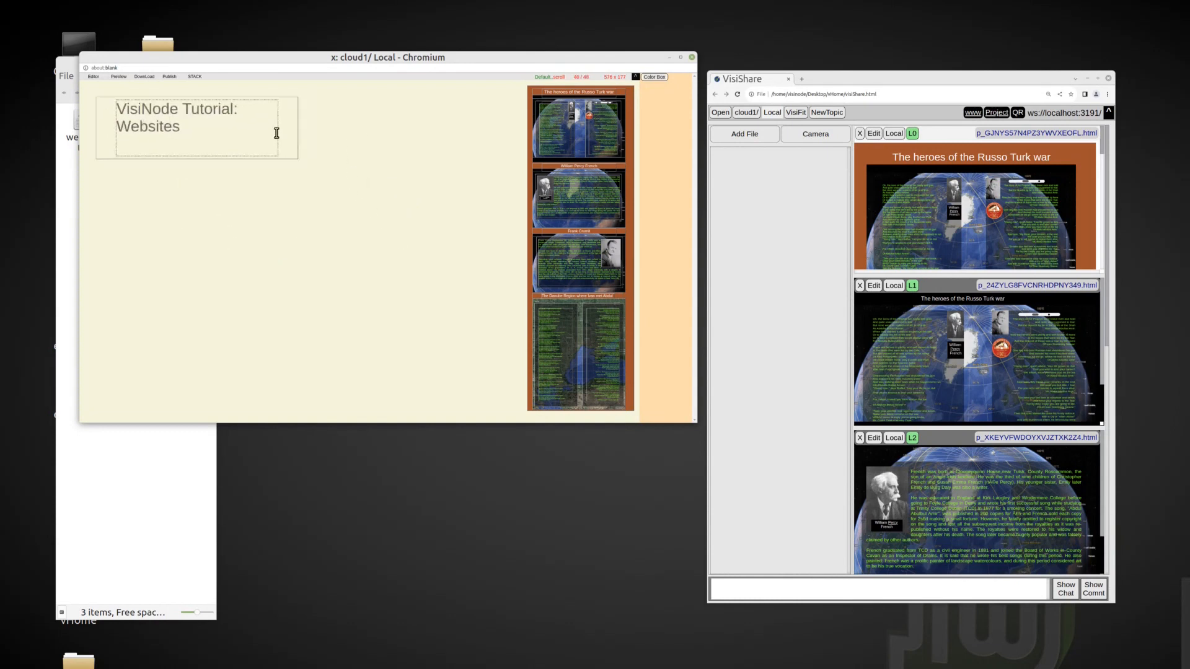
drag(296, 154, 360, 120)
Format the heading in thick font and small caps, and move it to the canvas's top-left corner
right_click(287, 106)
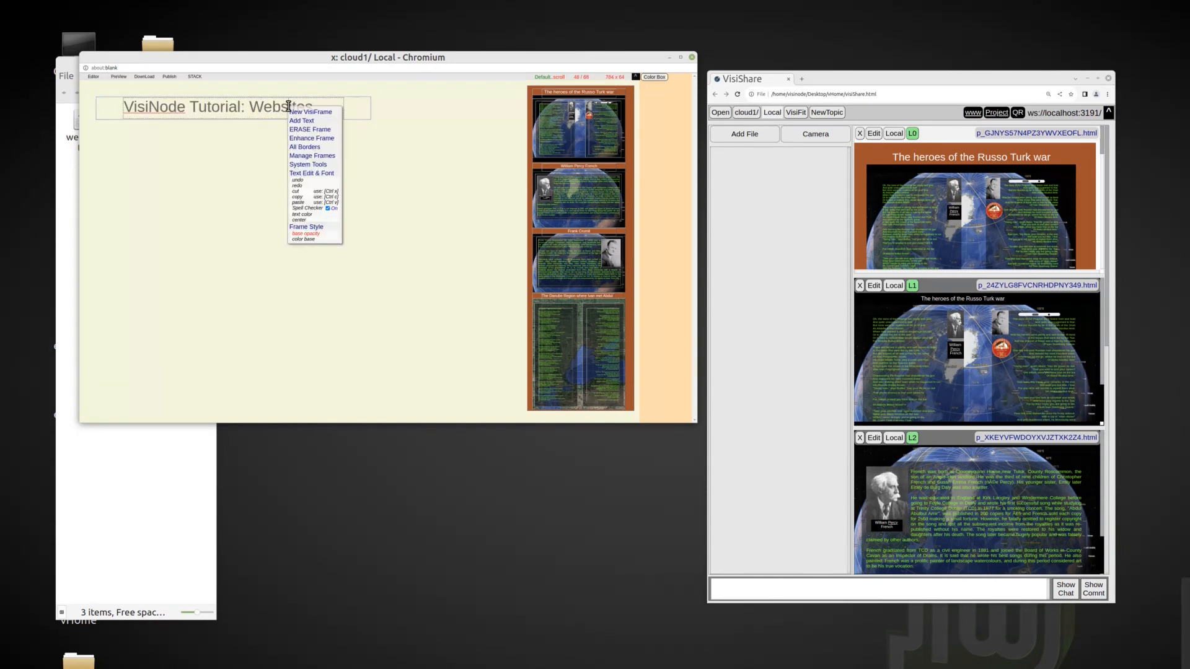
scroll(334, 189, down, 4)
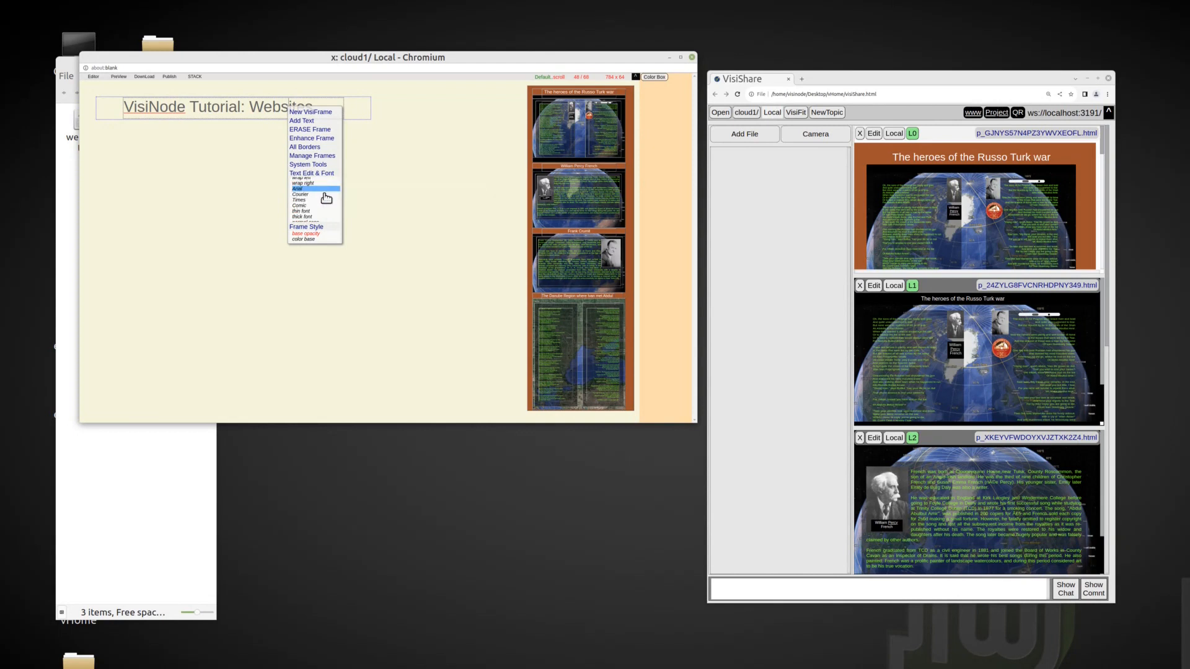
click(321, 218)
scroll(323, 210, down, 2)
click(323, 203)
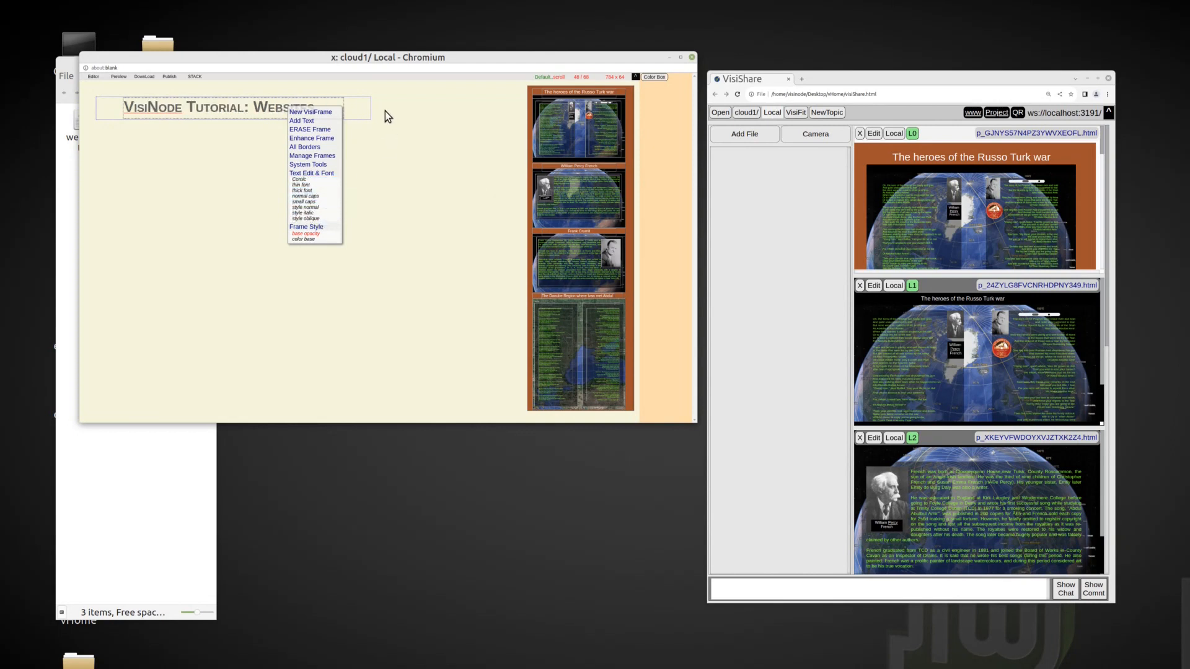
click(388, 112)
drag(98, 97, 80, 81)
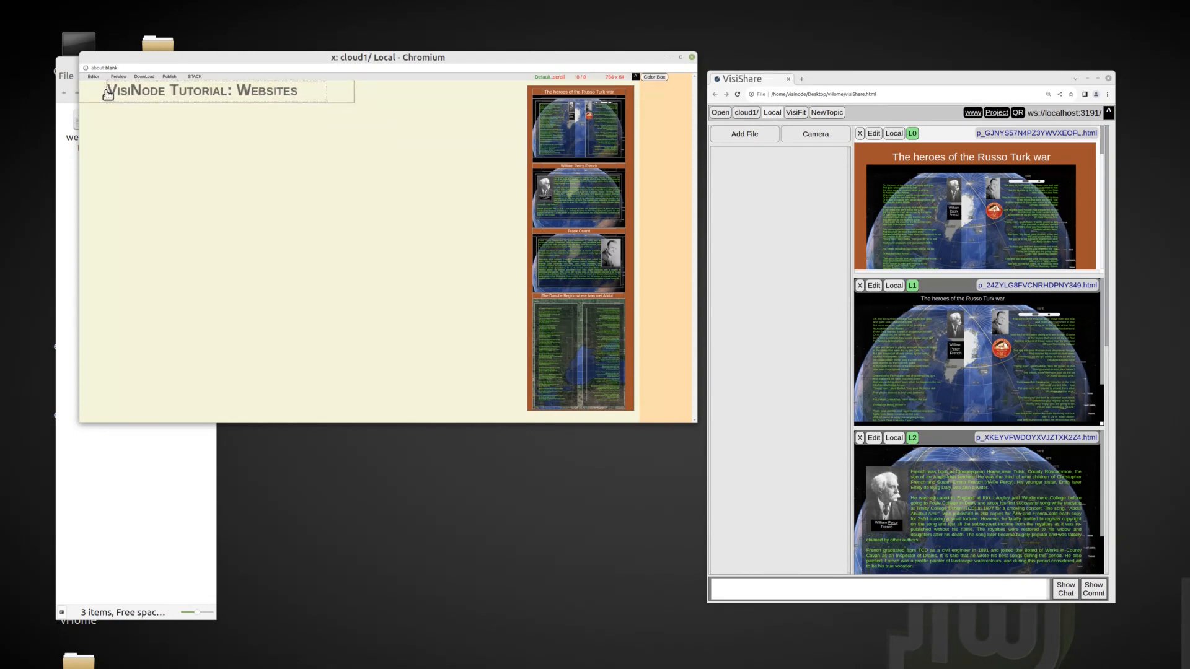
Insert website.txt as body text below the heading and enlarge both frames to fill the space beside the heroes column
click(58, 242)
drag(81, 124, 227, 173)
drag(392, 173, 491, 189)
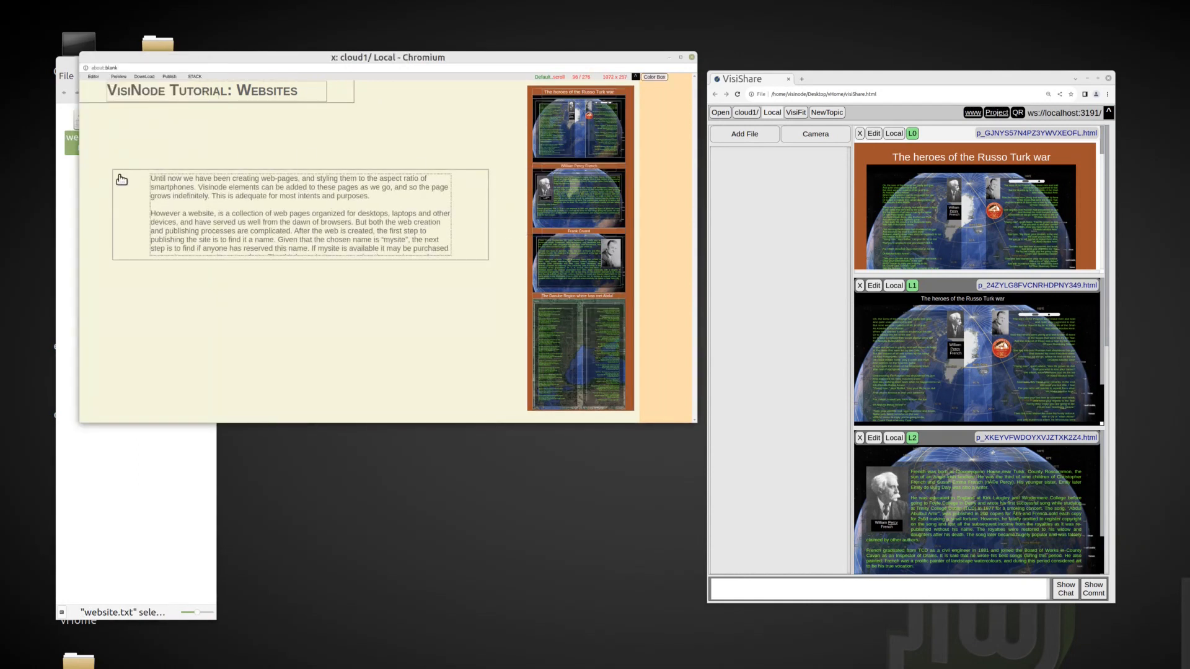
drag(121, 180, 80, 106)
drag(452, 109, 520, 111)
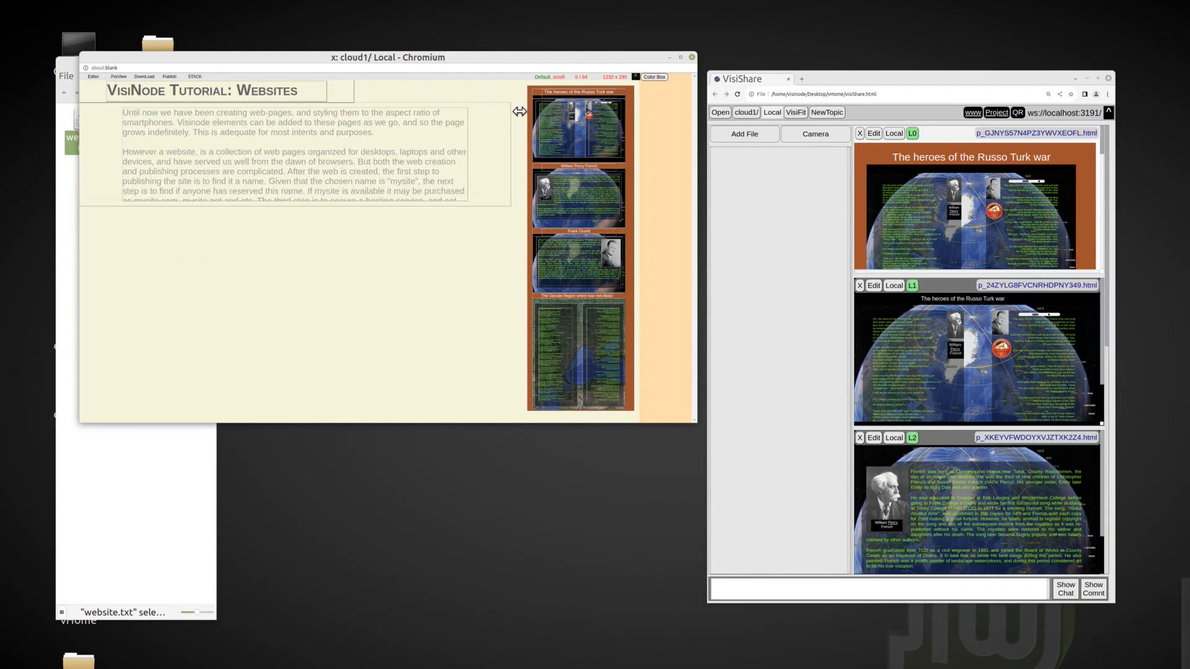
drag(512, 207, 472, 411)
drag(469, 113, 501, 107)
mouse_move(501, 412)
mouse_down()
mouse_move(527, 402)
mouse_move(524, 416)
mouse_up()
mouse_move(353, 88)
mouse_down()
mouse_move(521, 85)
mouse_move(504, 80)
mouse_move(462, 85)
mouse_move(499, 101)
mouse_move(464, 99)
mouse_move(523, 110)
mouse_move(515, 99)
mouse_up()
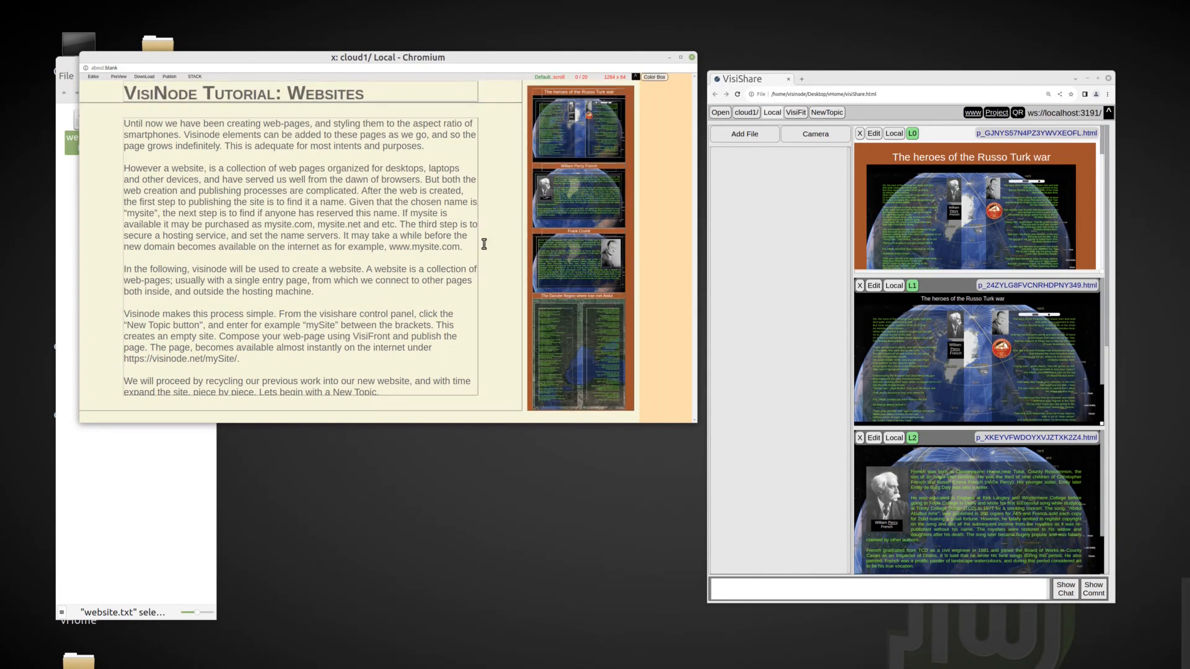
Set the text color of the heading and the body text to black
right_click(370, 98)
click(389, 204)
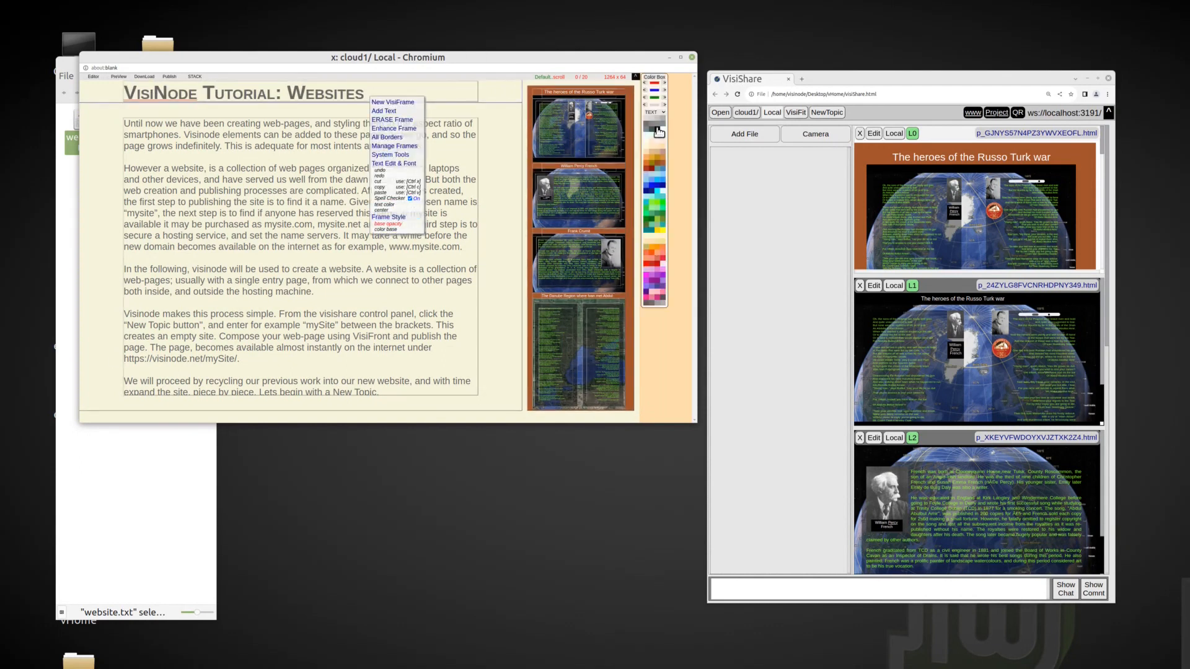
click(657, 129)
right_click(228, 179)
click(261, 311)
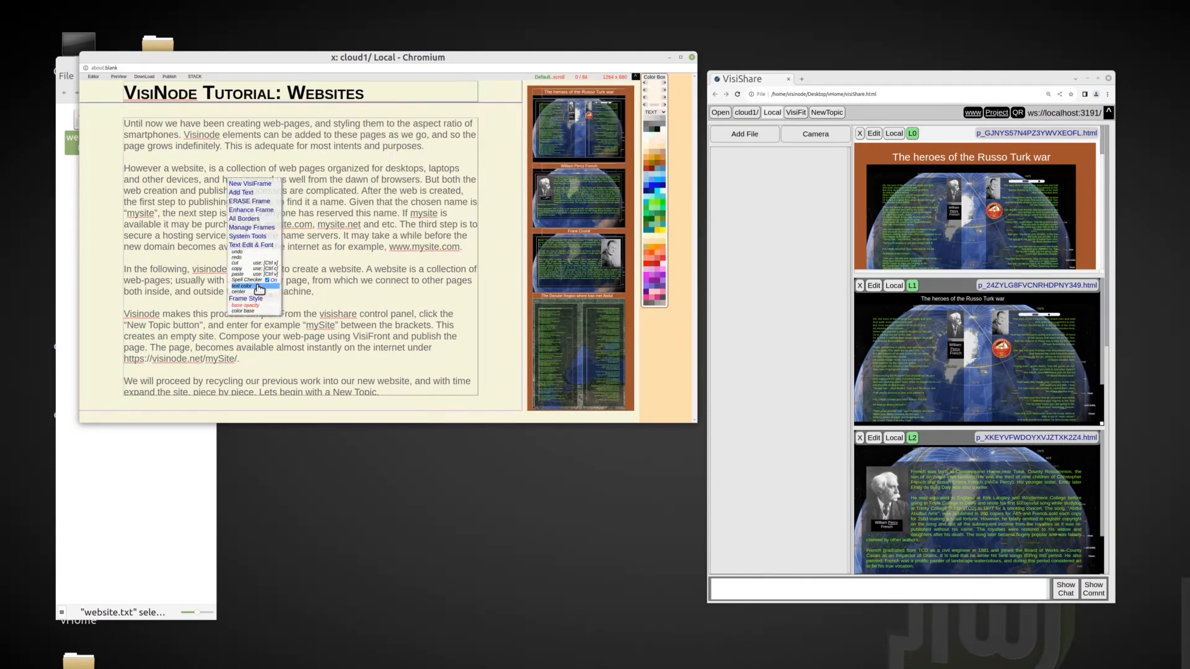
click(653, 132)
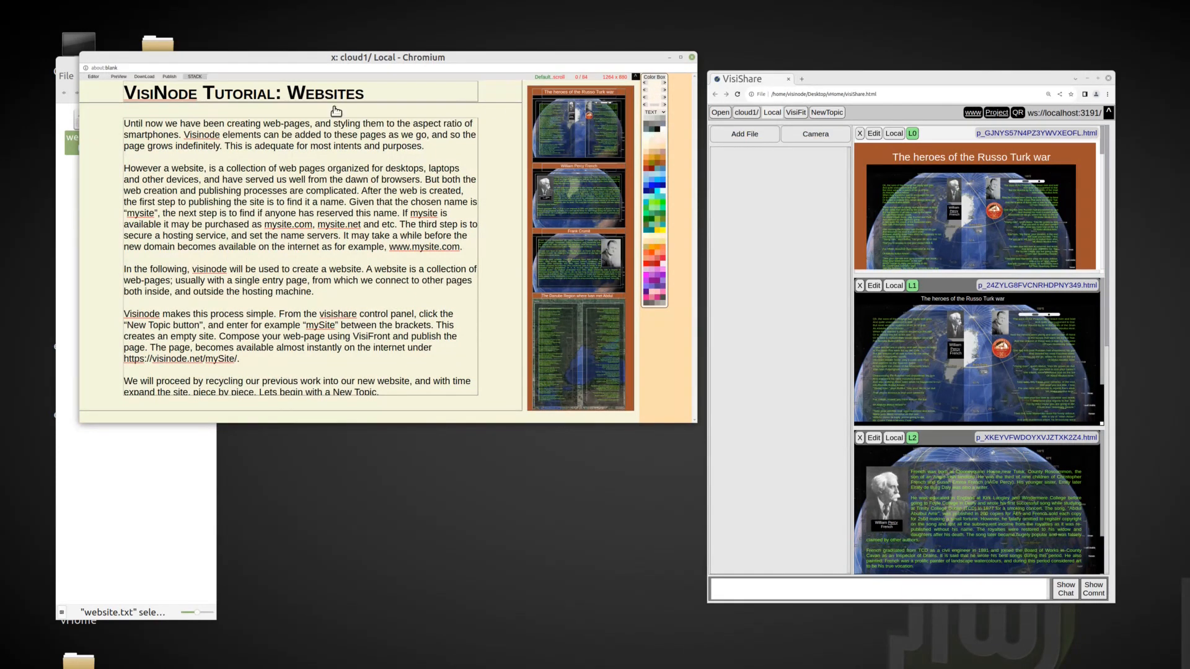
Create a new topic named "websites" and stack the tutorial page in it
click(833, 115)
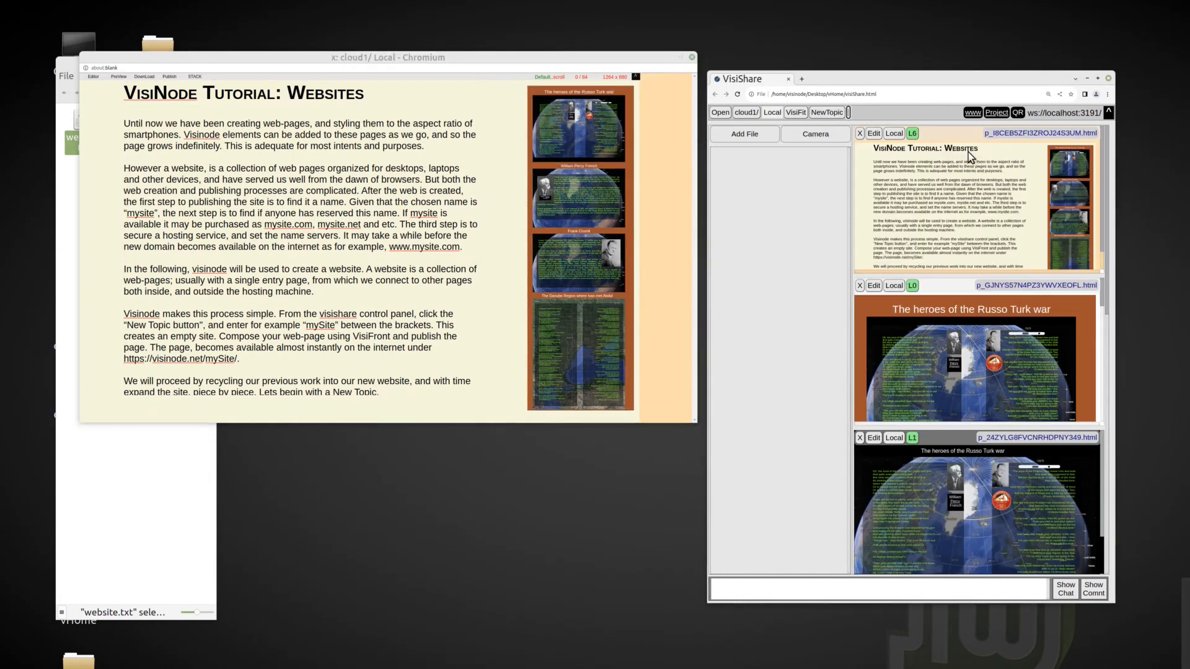
text(websites)
key(Return)
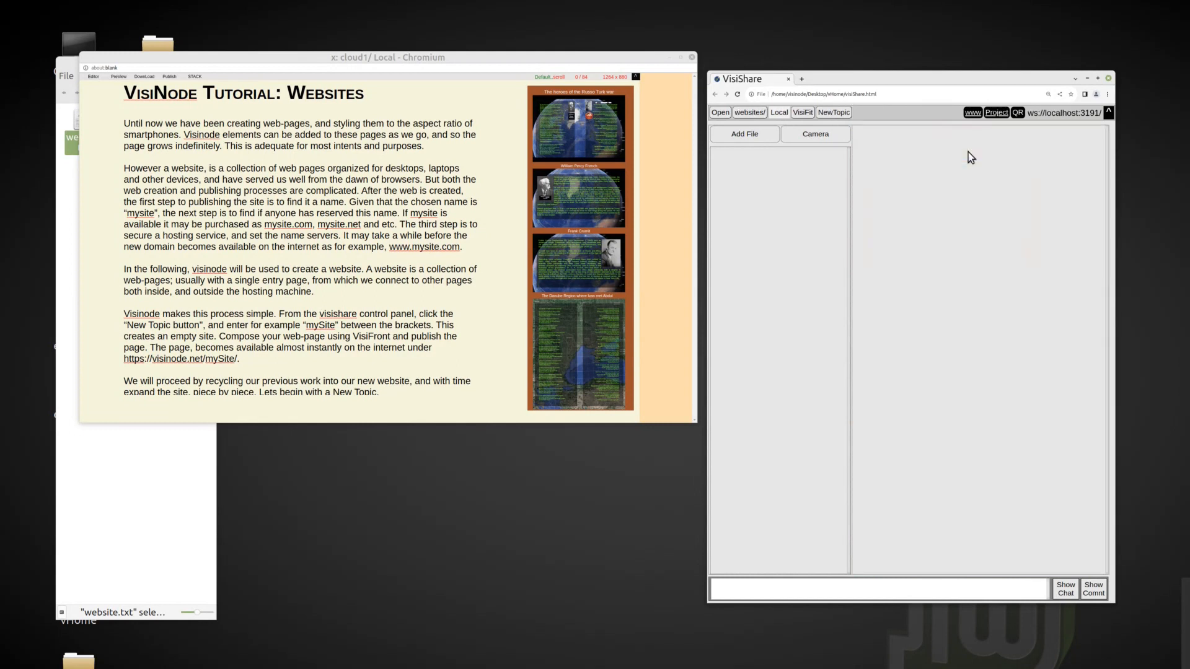
click(197, 78)
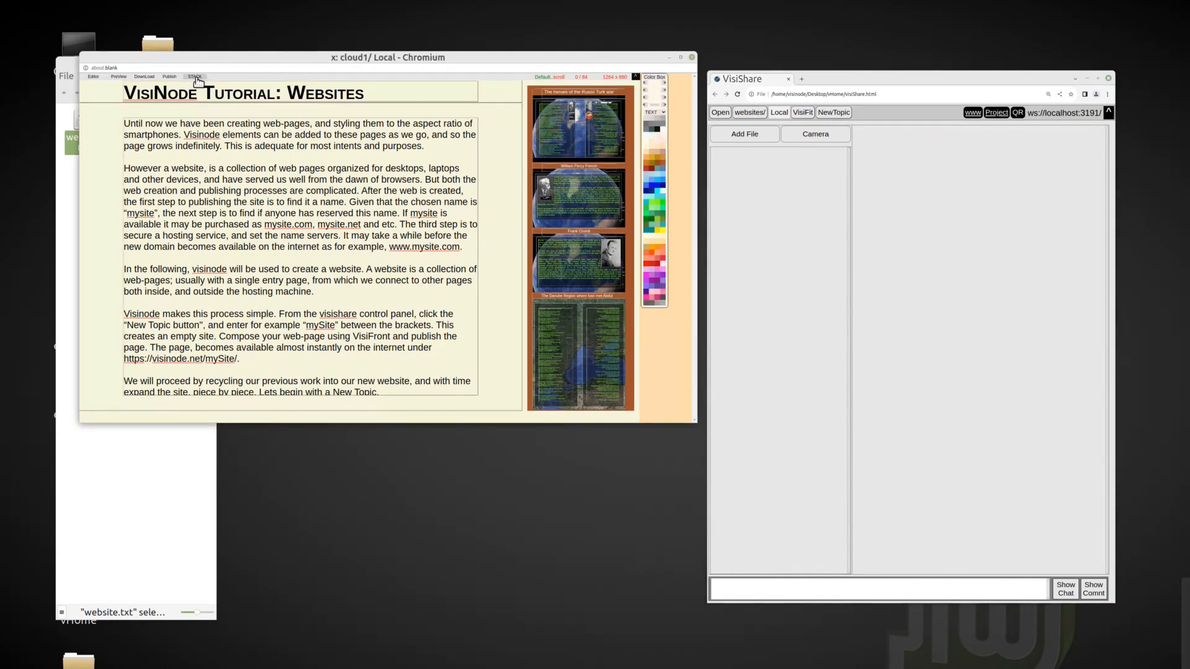
click(846, 313)
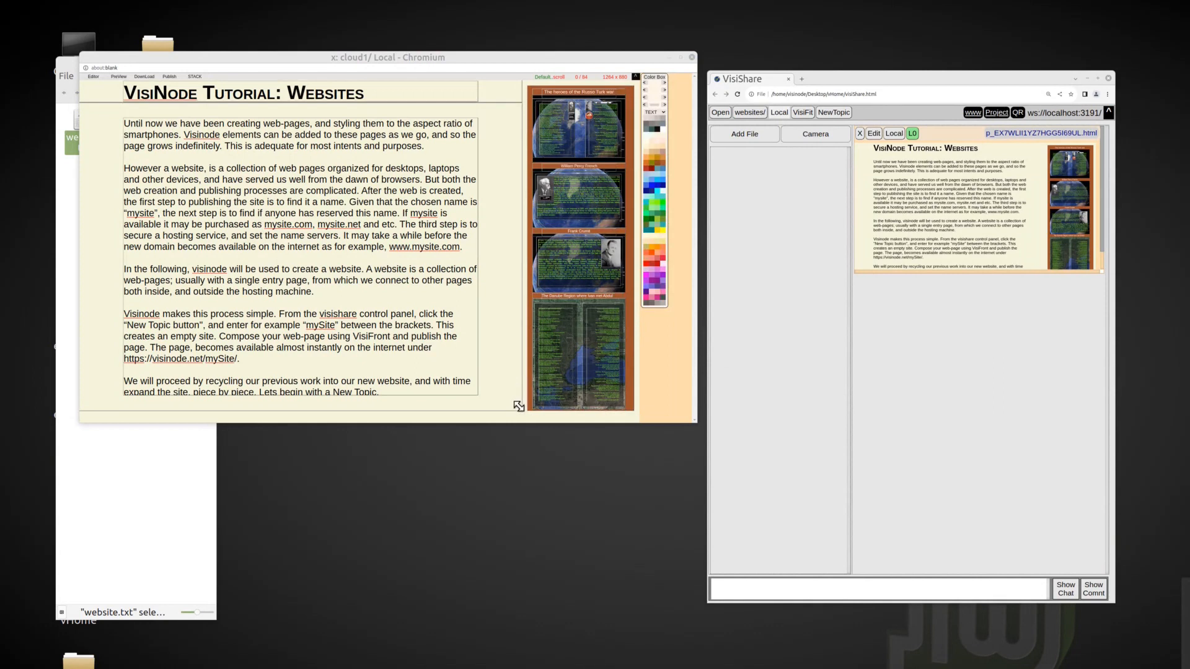
Justify the body text and enlarge the text frames slightly, widening them to about 1412
drag(519, 407, 523, 417)
right_click(379, 239)
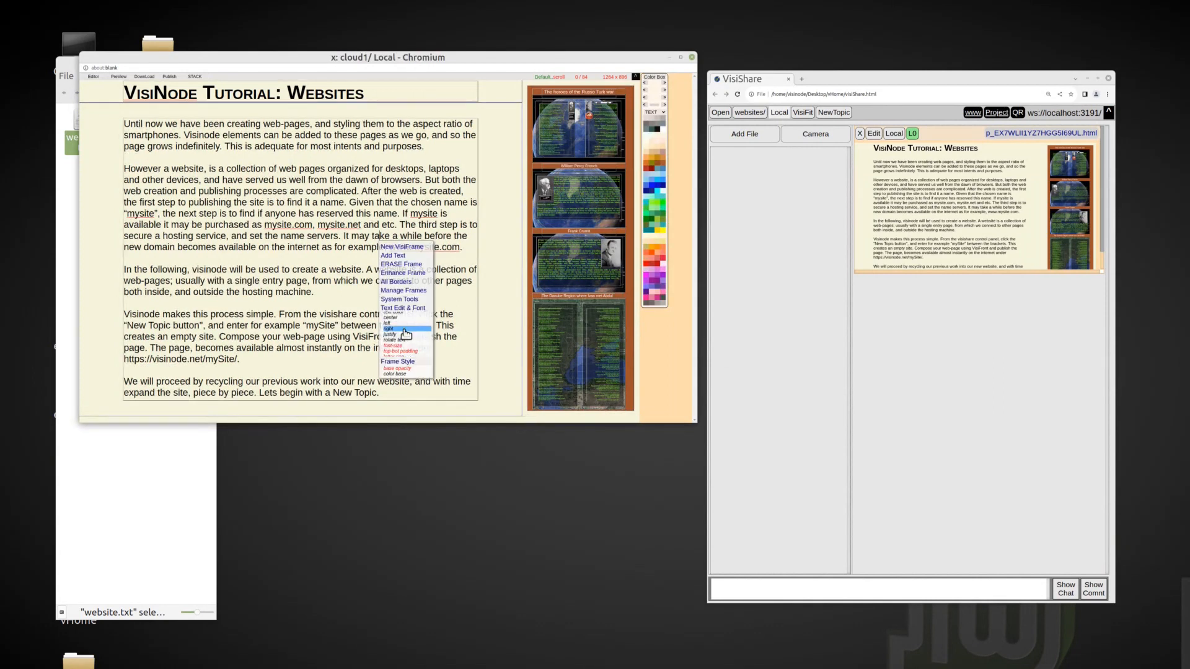
click(401, 335)
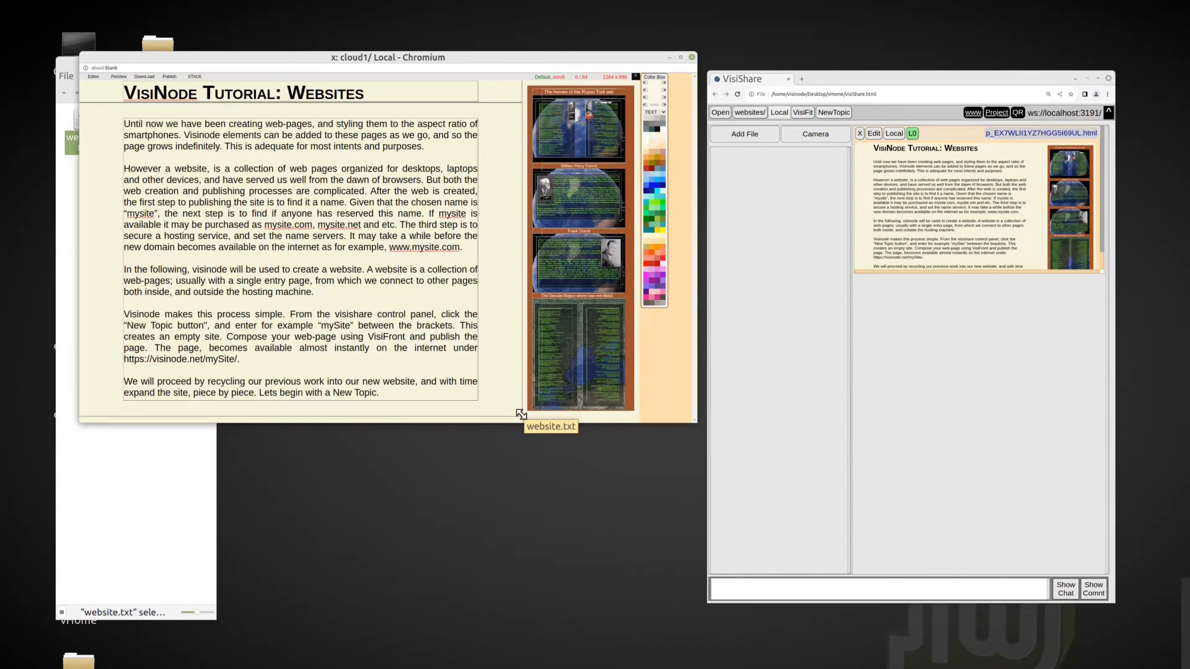
drag(520, 108, 538, 83)
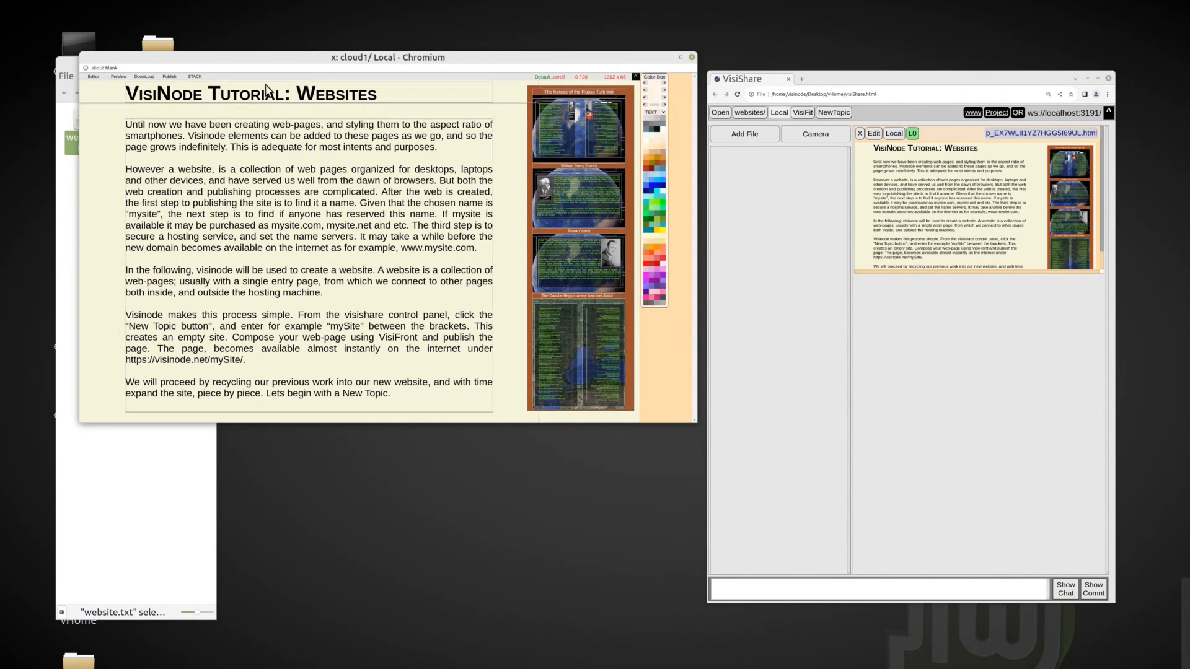
Stack the revised tutorial page in the websites topic and permanently remove the older L0 copy
click(195, 76)
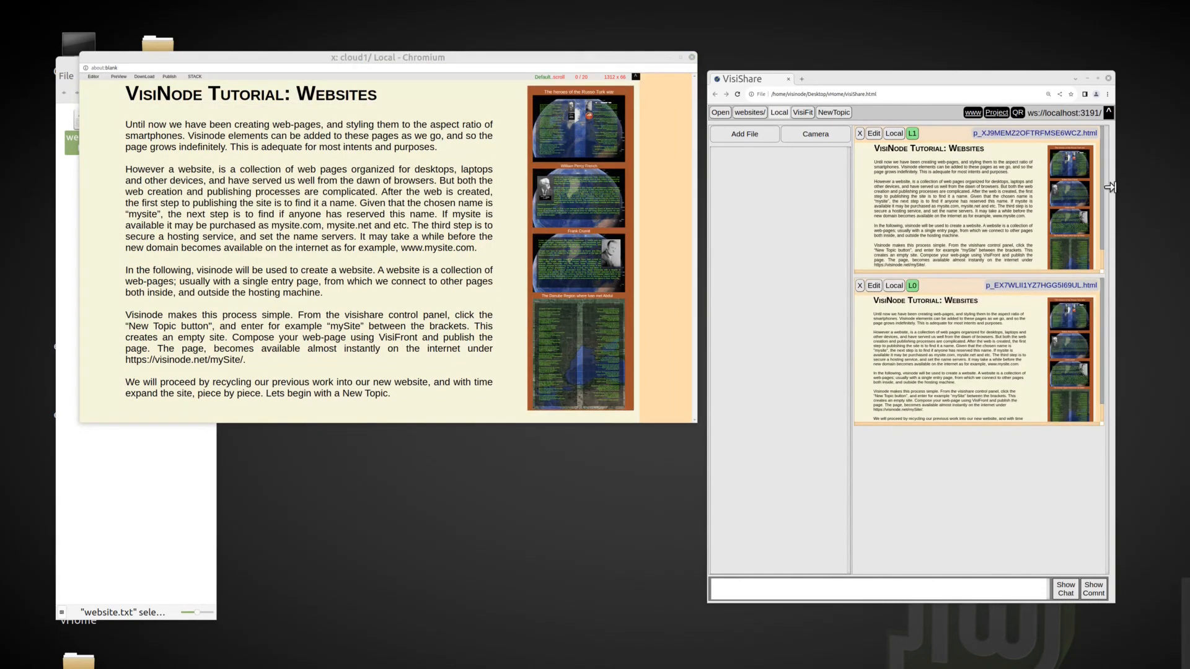
click(860, 287)
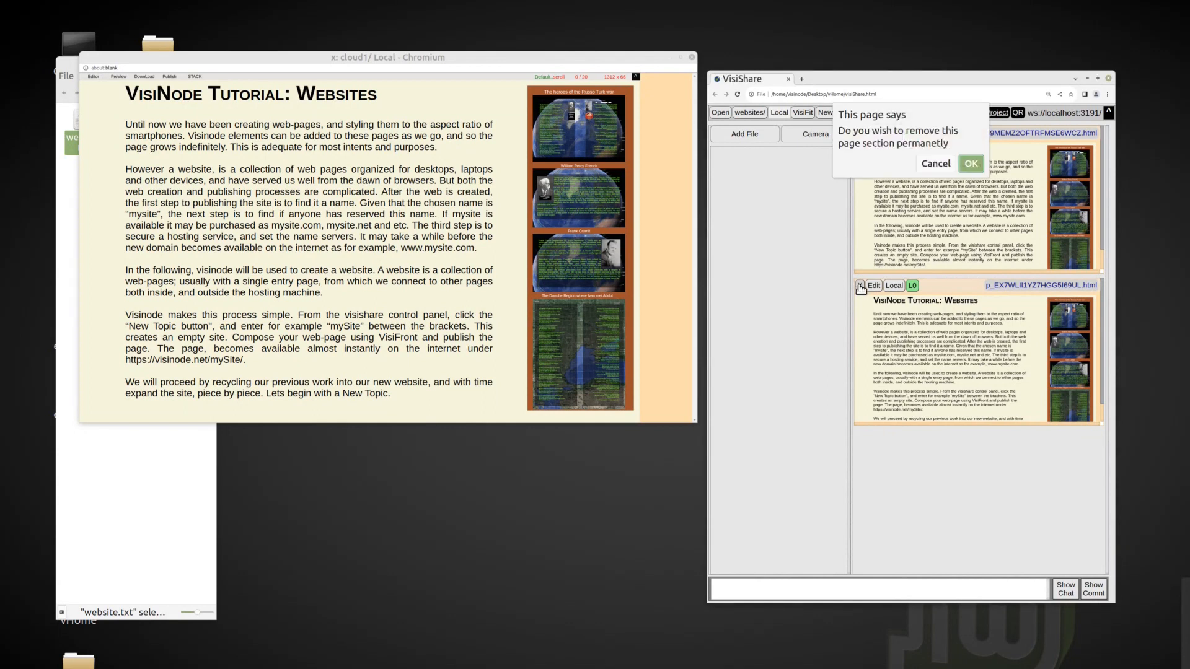
click(970, 165)
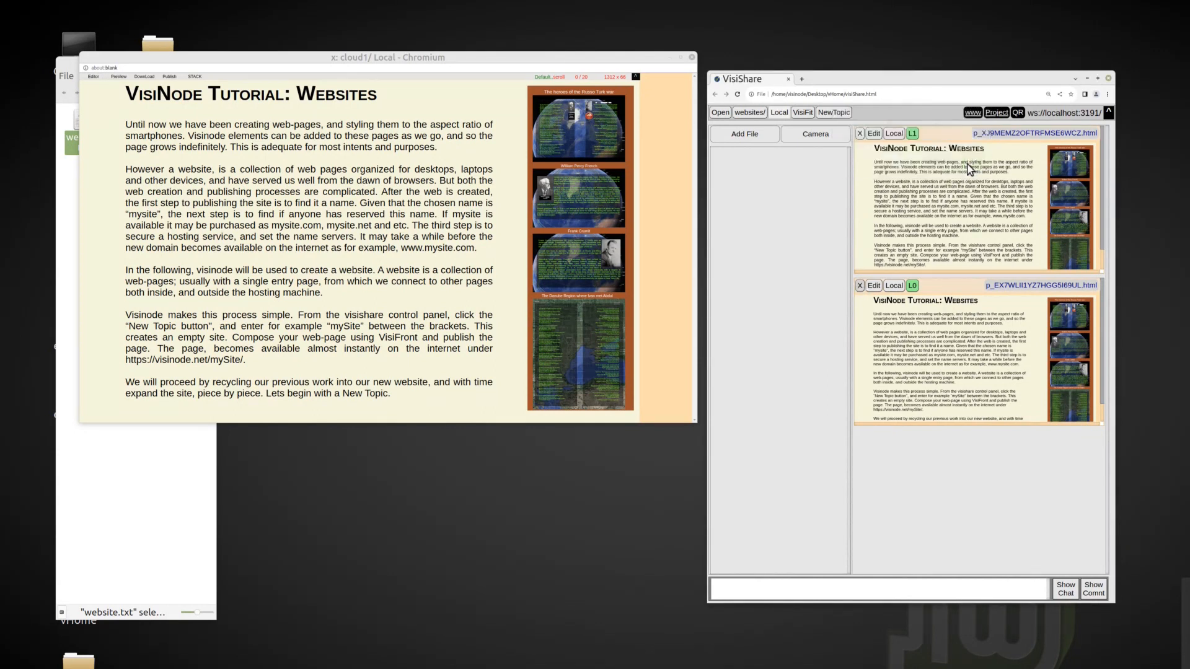
click(971, 177)
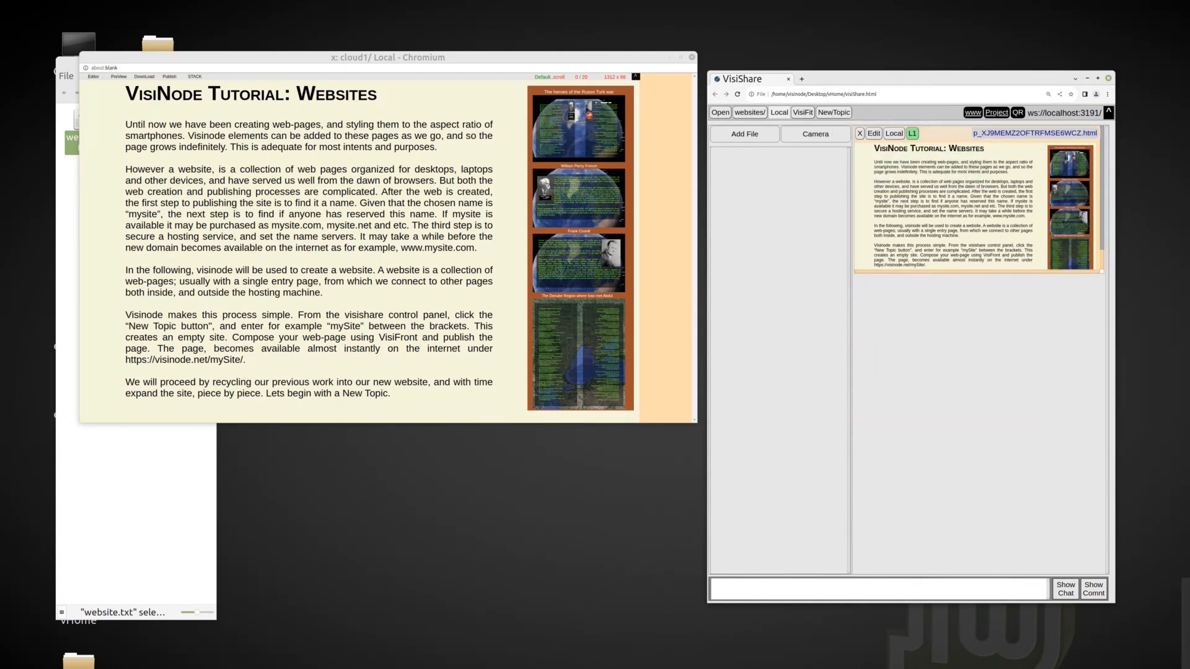
Close the tutorial page editor and open the cloud1 topic
click(692, 57)
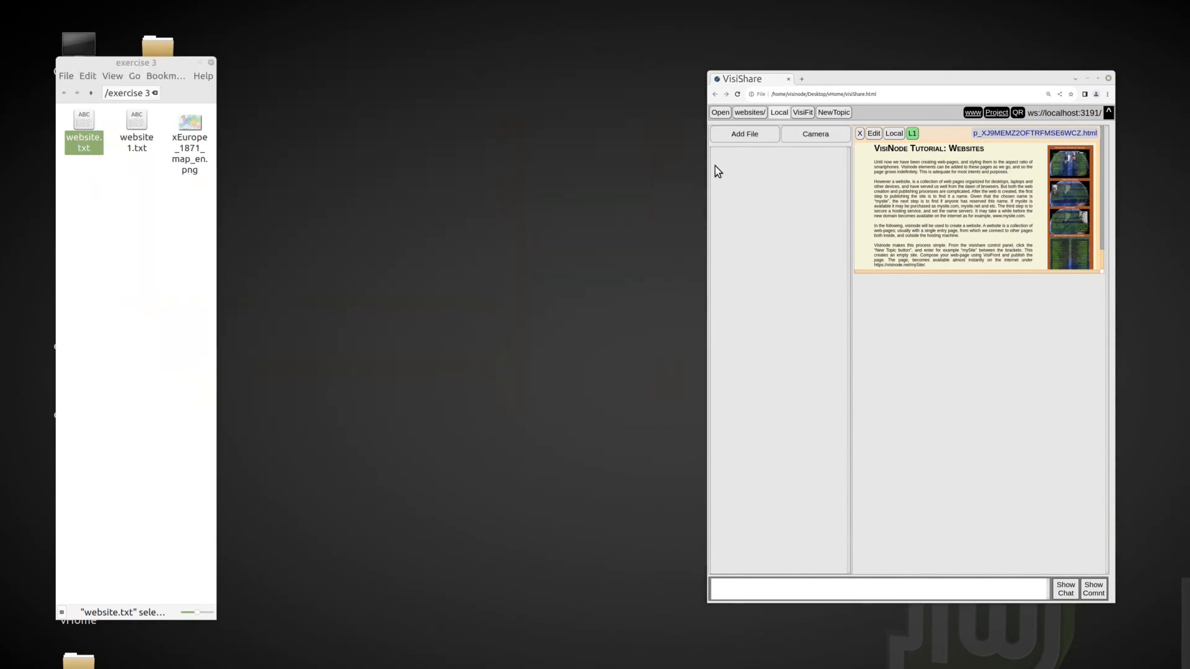
click(725, 114)
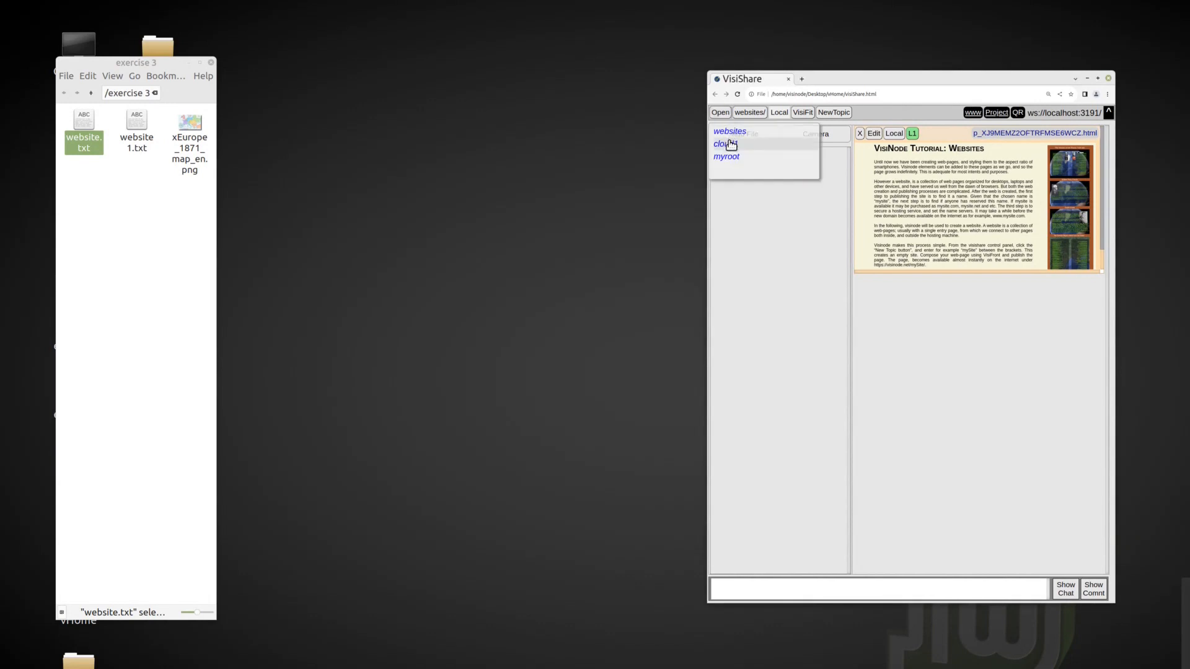
click(727, 144)
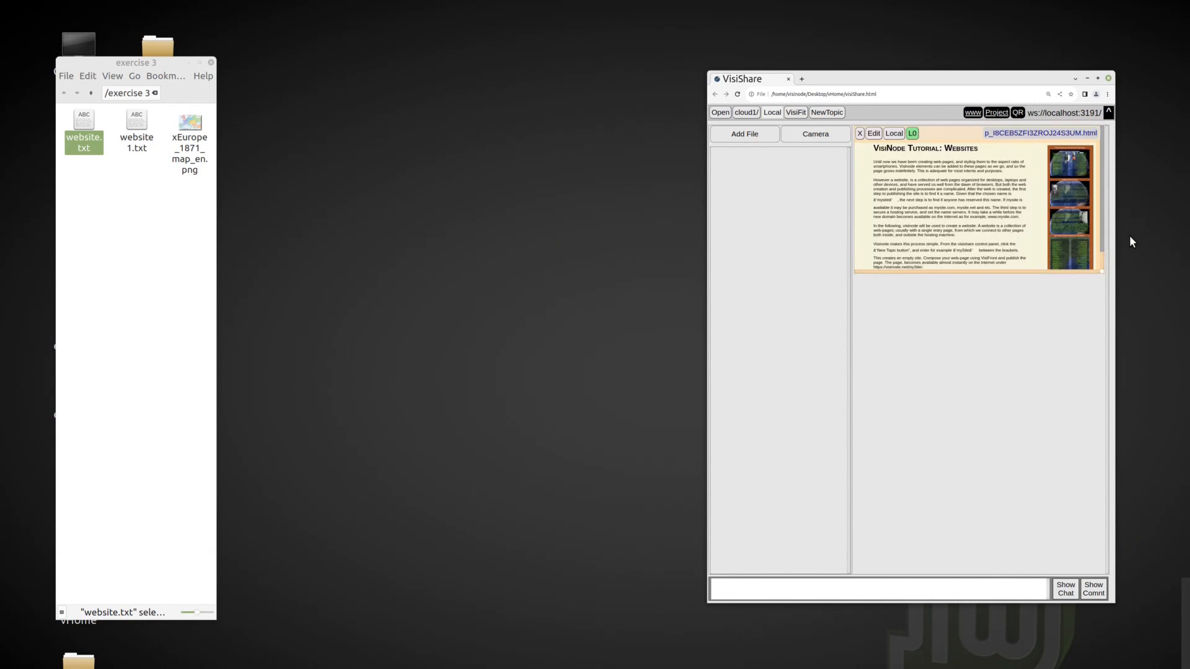
Open a new VisiFront page and add the cloud1 heroes page, French biography, Crumit biography and ballad map page to it
click(795, 112)
drag(861, 456, 88, 77)
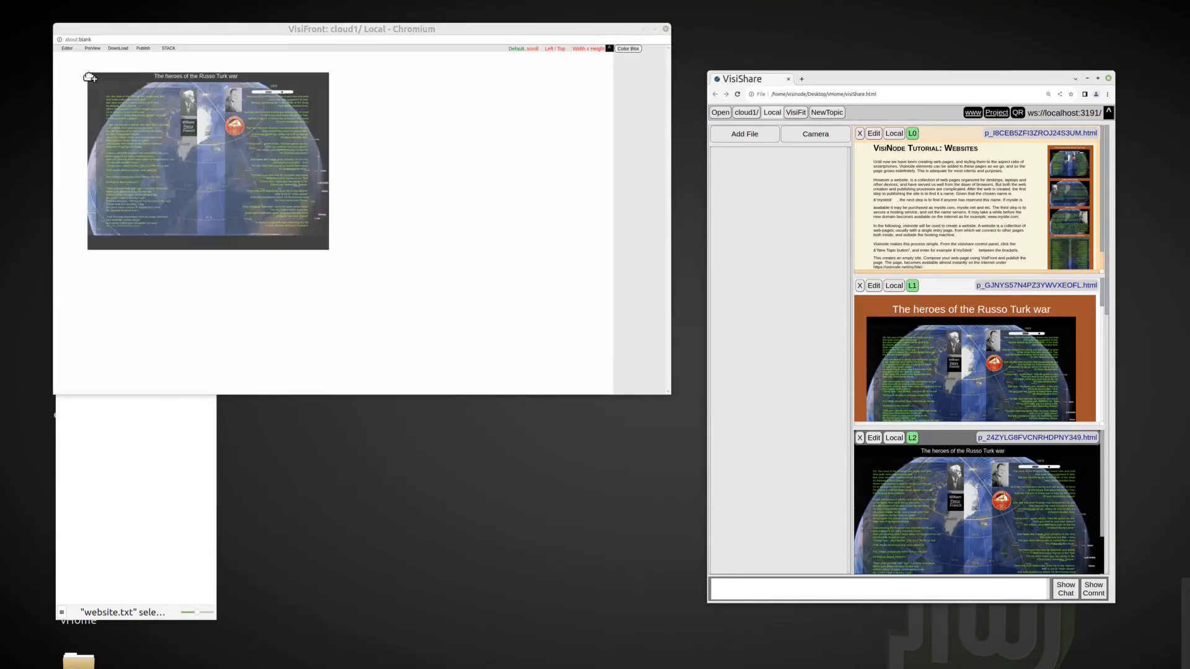
scroll(877, 473, down, 1)
scroll(1105, 496, down, 3)
drag(861, 386, 442, 276)
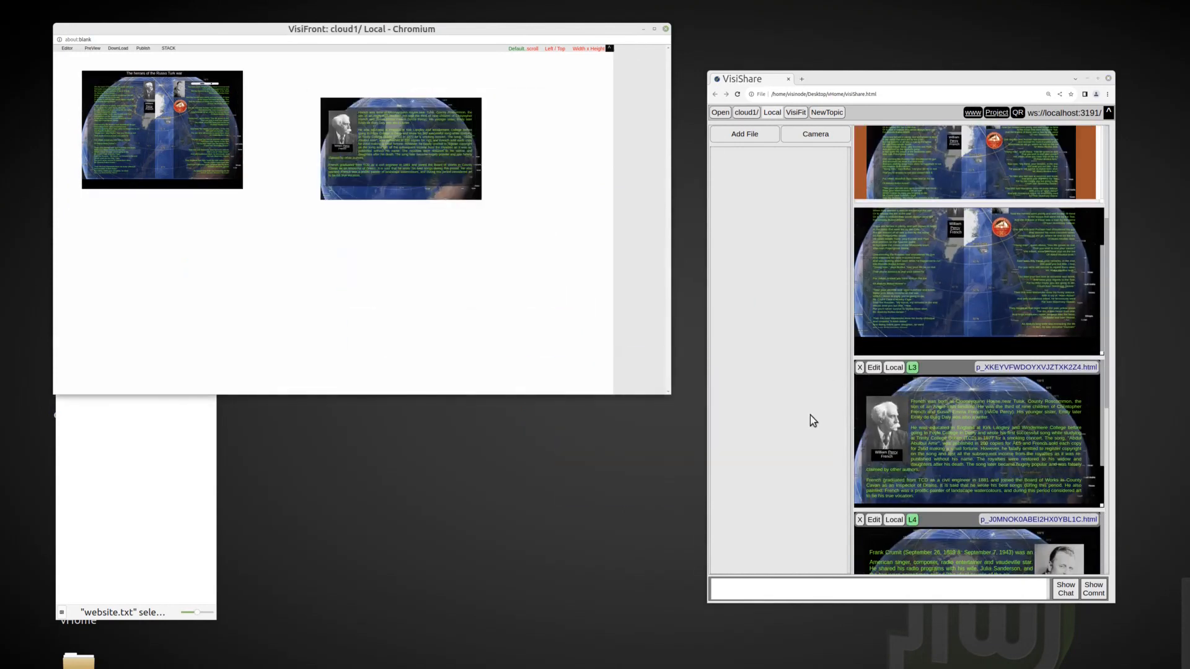
scroll(1109, 539, down, 4)
drag(862, 334, 347, 279)
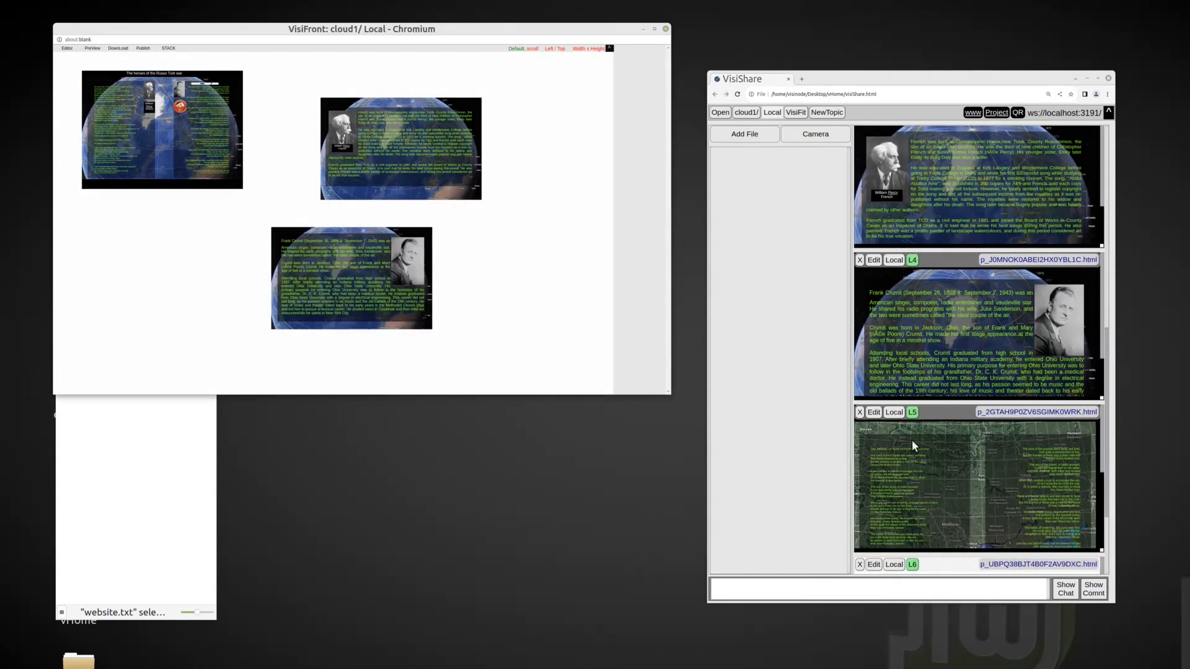
scroll(1108, 468, down, 3)
drag(889, 298, 316, 327)
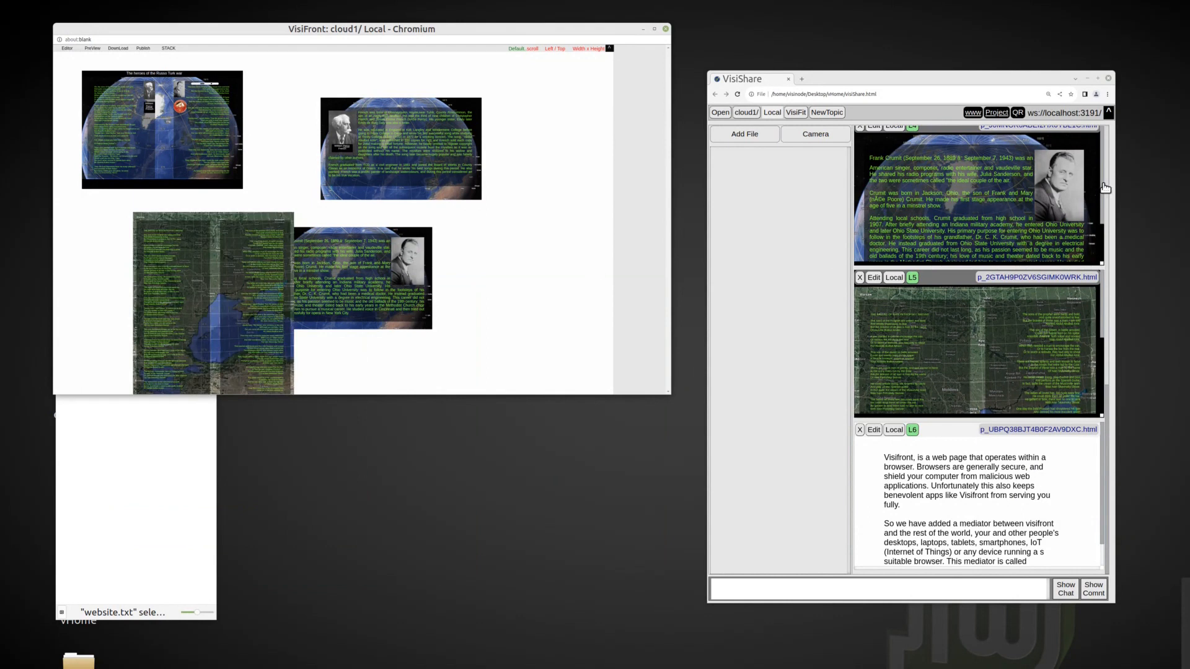
Switch to the websites topic and stack the four collected pages there
click(725, 114)
click(742, 152)
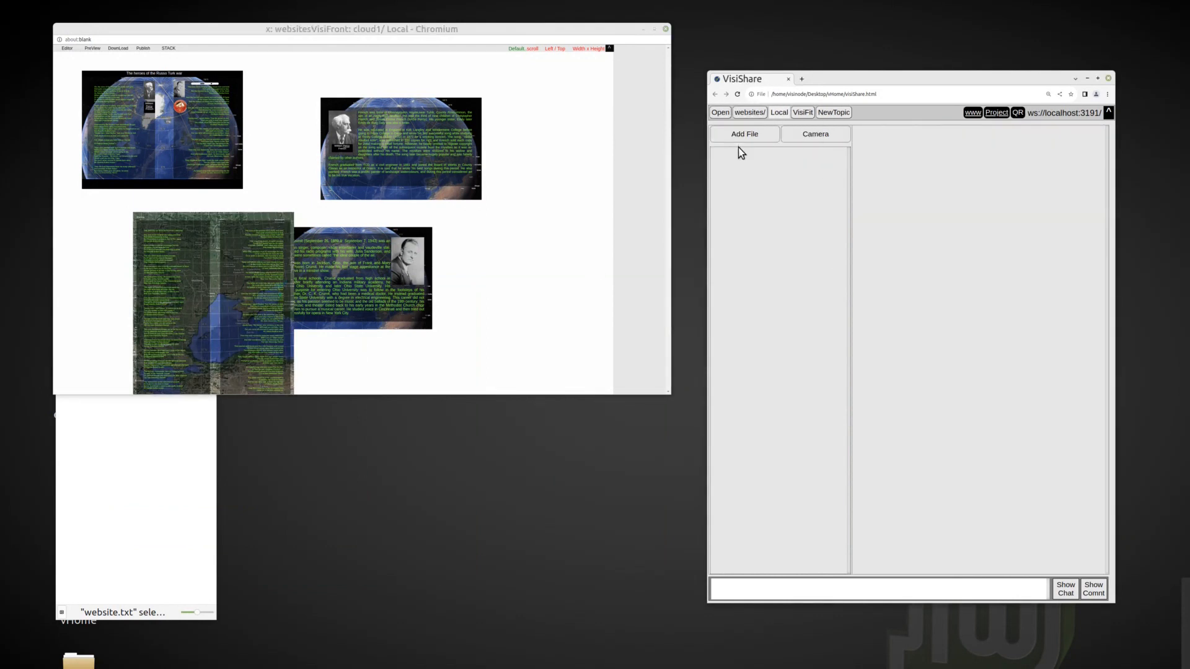
click(169, 48)
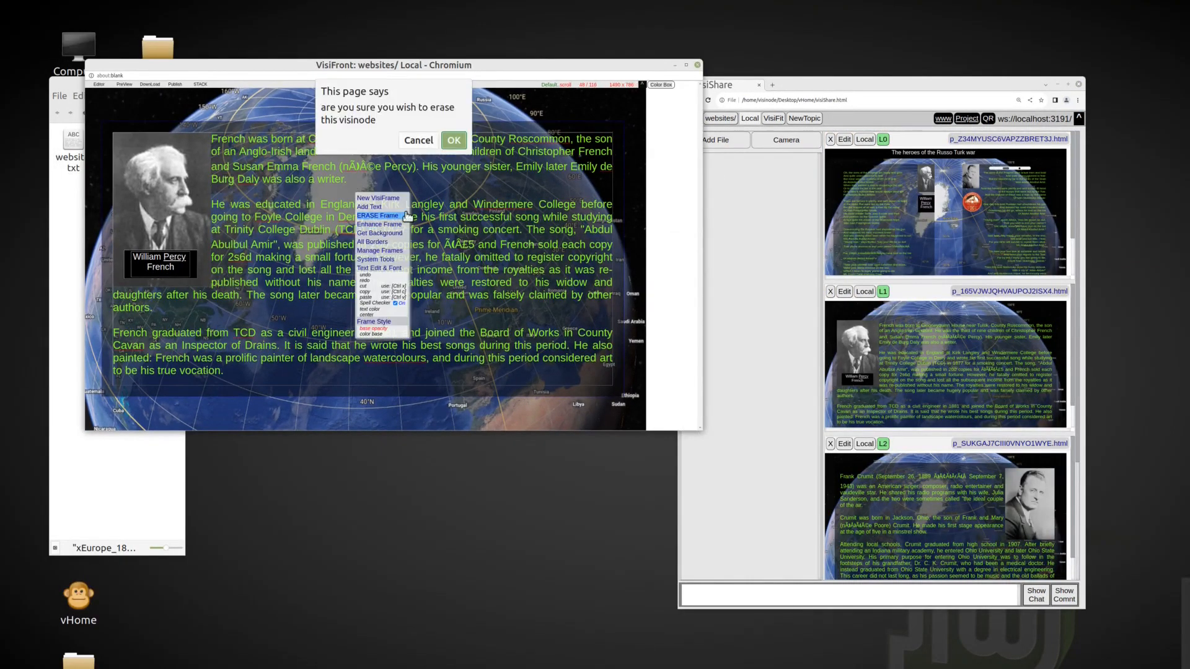
Erase the French biography frame from the globe page and import website1.txt onto the globe
click(446, 138)
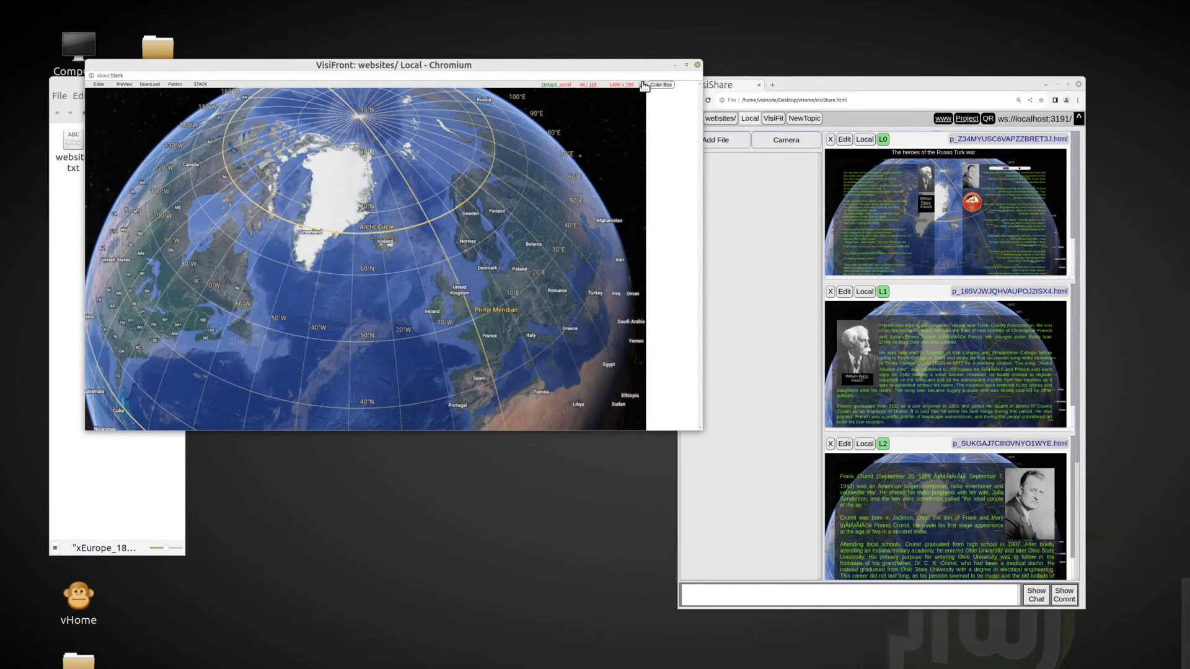
click(68, 239)
drag(119, 146, 256, 154)
click(438, 151)
Color the imported text green on a black base and enlarge its frame across most of the globe
right_click(382, 203)
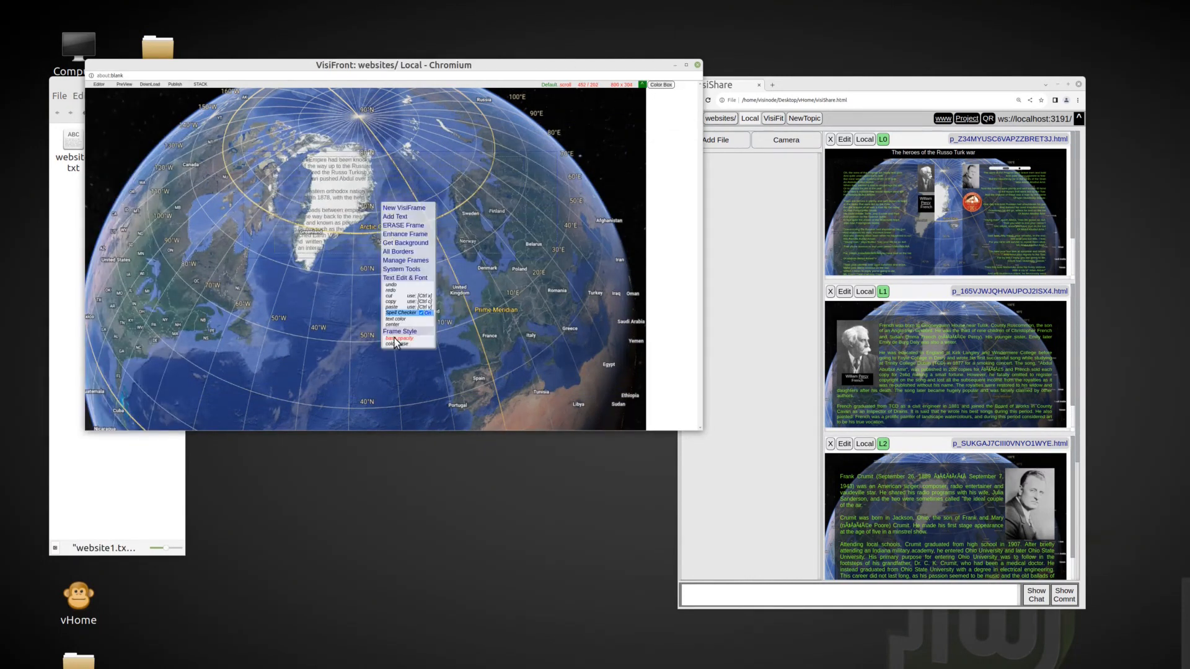
click(395, 344)
click(659, 211)
right_click(388, 210)
click(403, 352)
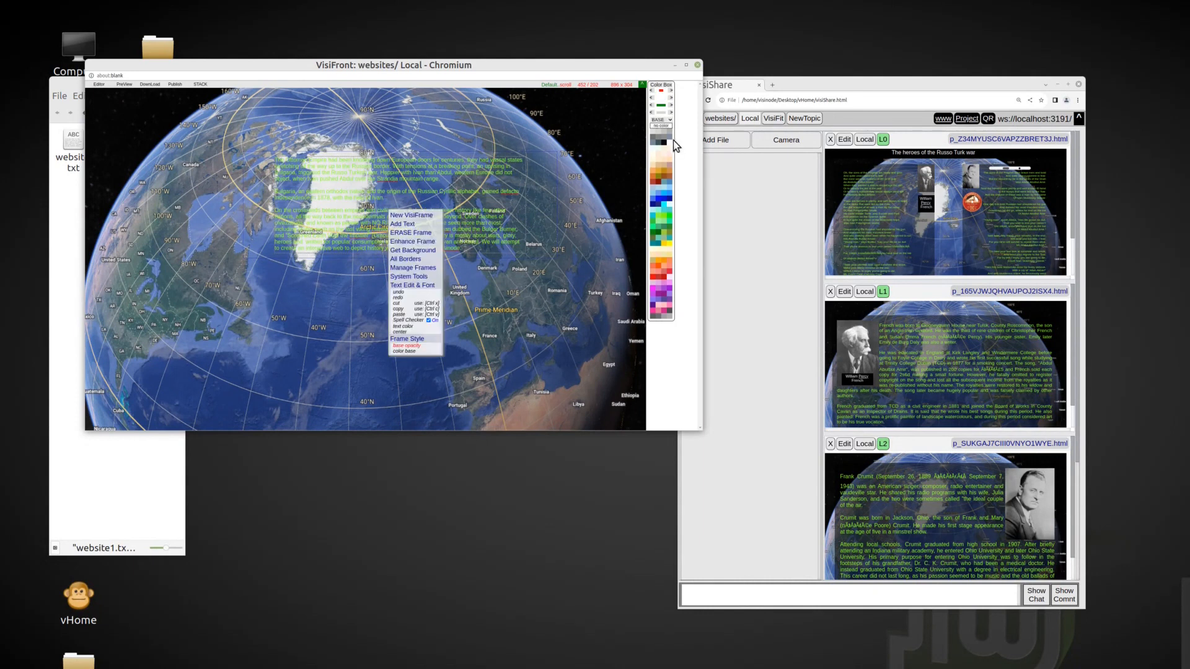
click(665, 143)
drag(250, 153, 113, 140)
drag(420, 239, 626, 324)
Insert xEurope_1871_map_en.png into the text frame and size it so the Ottoman Empire text wraps around it
click(68, 239)
drag(165, 149, 482, 176)
click(482, 176)
drag(375, 309, 377, 281)
drag(627, 324, 526, 338)
drag(331, 276, 339, 270)
Move the Ottoman Empire text frame higher on the page and enlarge the Europe map slightly
scroll(111, 139, up, 6)
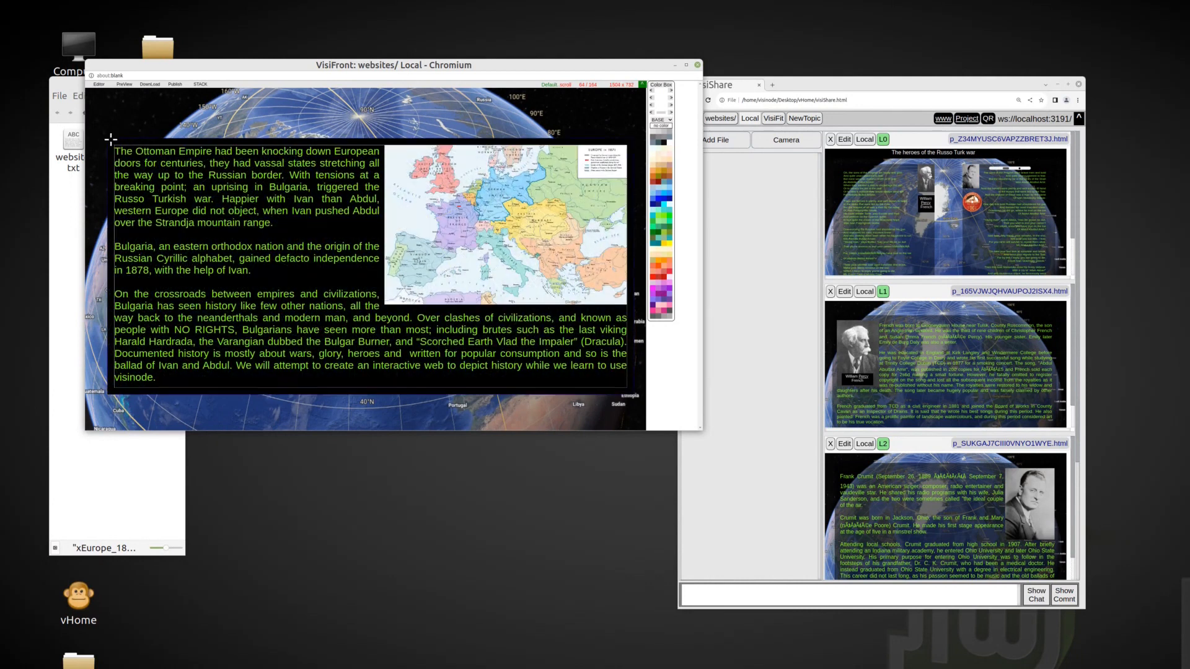
drag(110, 140, 110, 118)
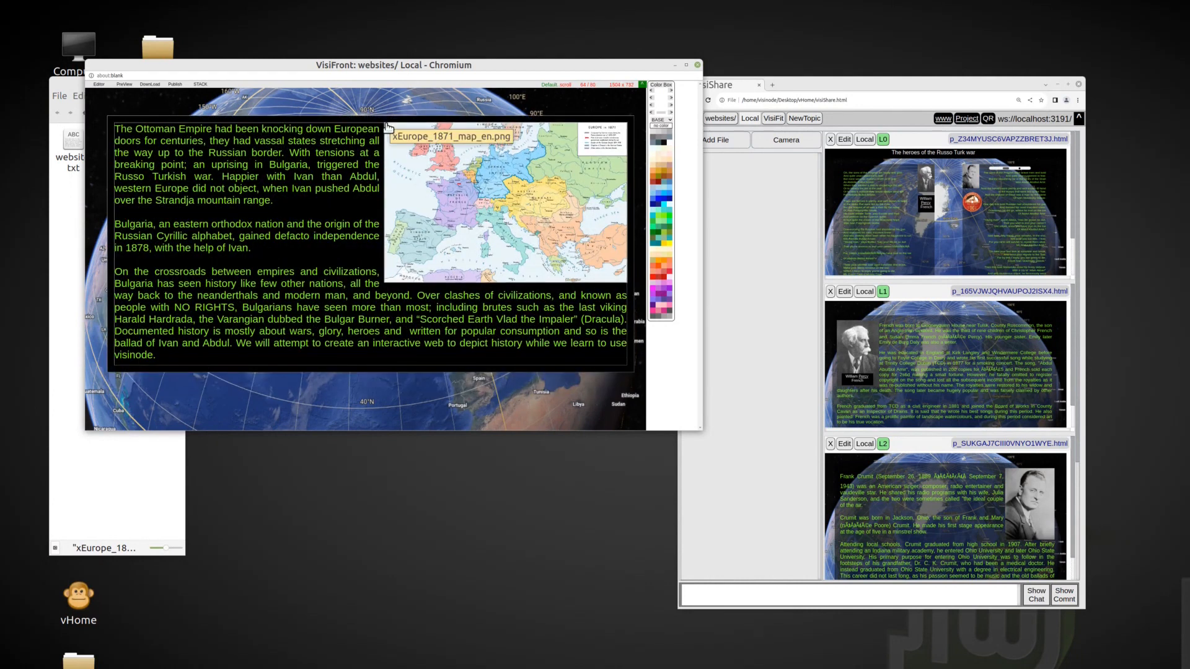
drag(388, 280, 366, 294)
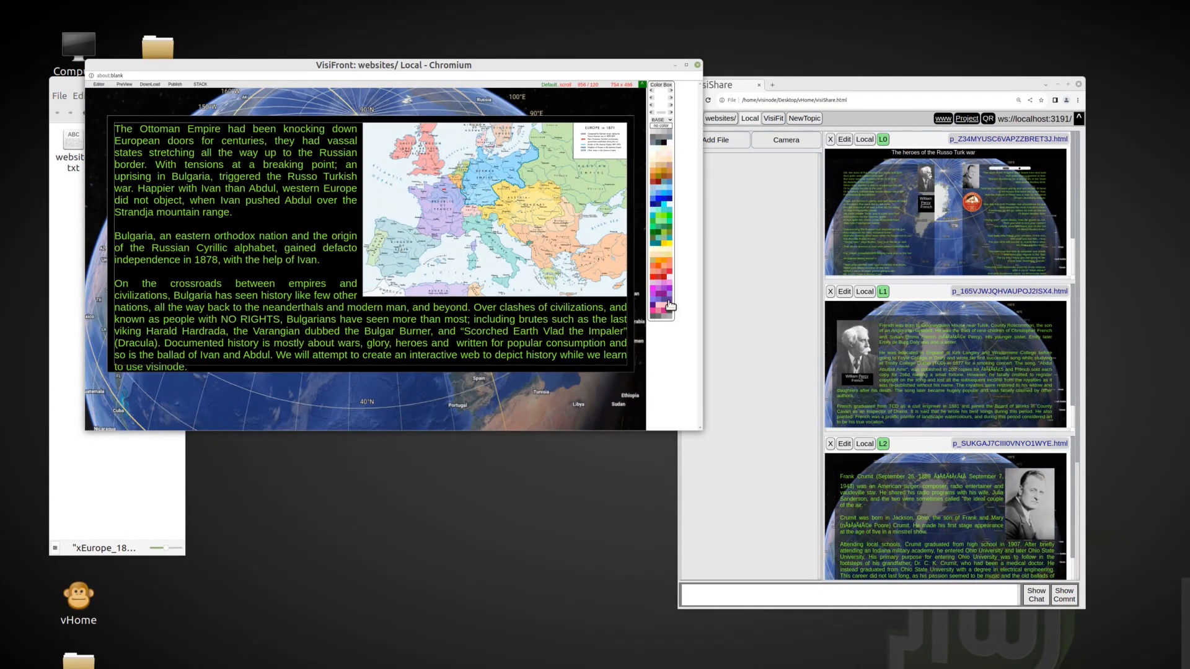
Stack the Ottoman Empire page in the websites topic and remove the stacked L4 copy again
click(199, 84)
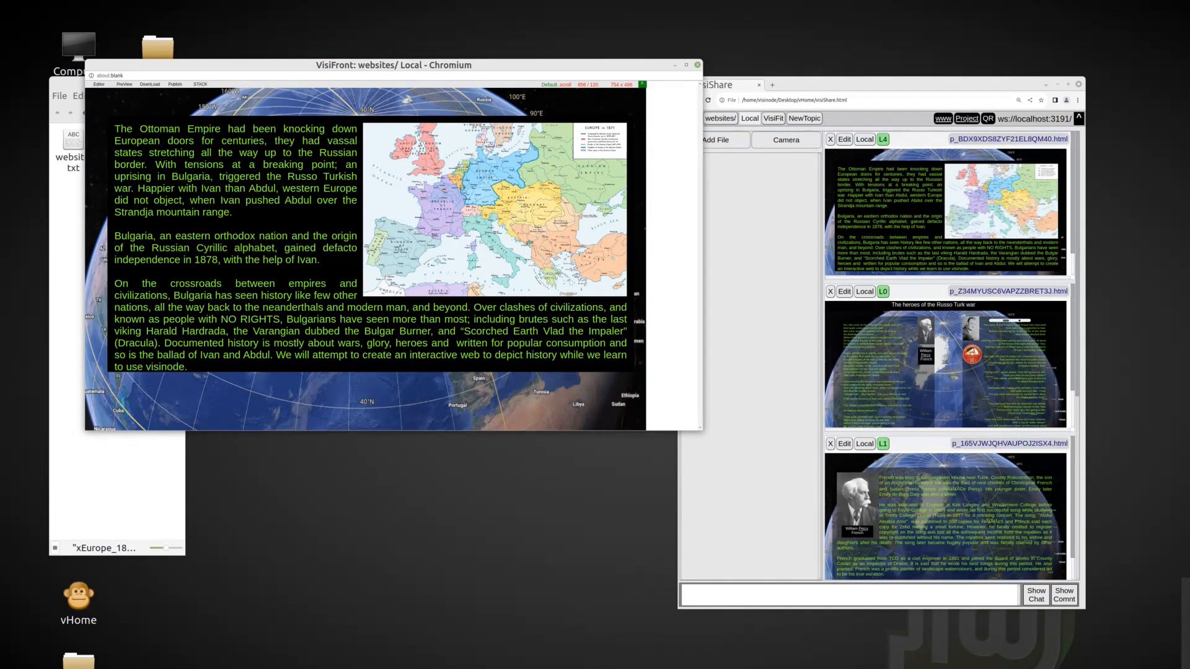
click(830, 139)
click(948, 178)
Add a text frame on the globe below the Ottoman Empire text and set its text color to green
right_click(235, 379)
click(234, 379)
right_click(318, 385)
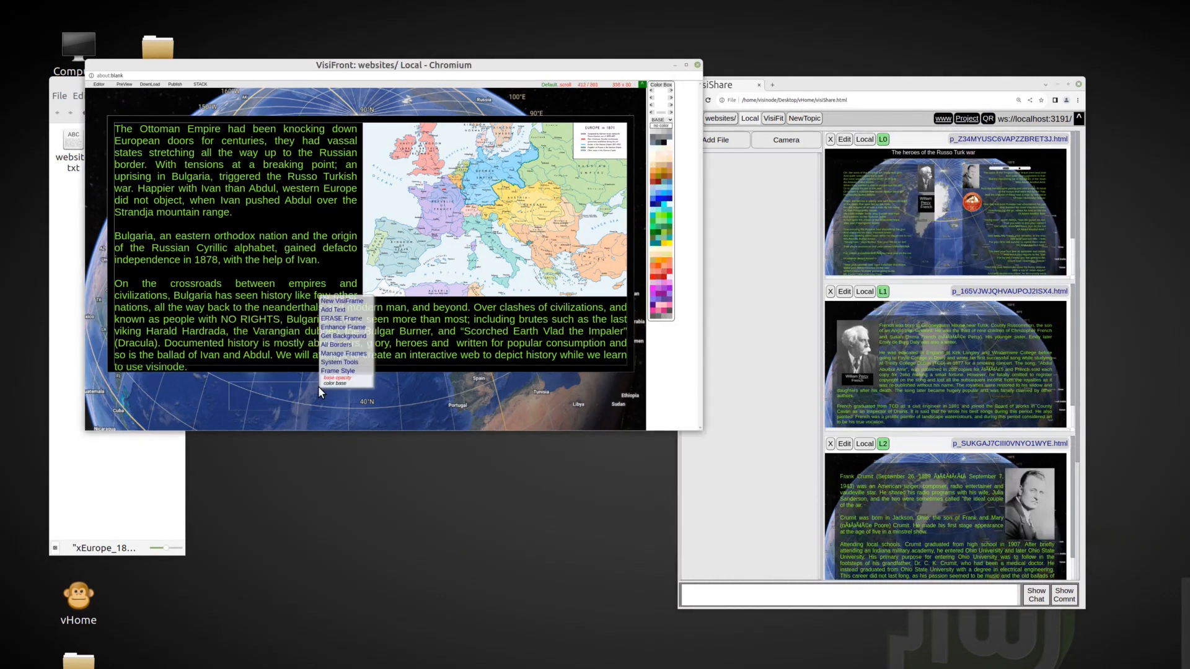
click(339, 311)
right_click(274, 393)
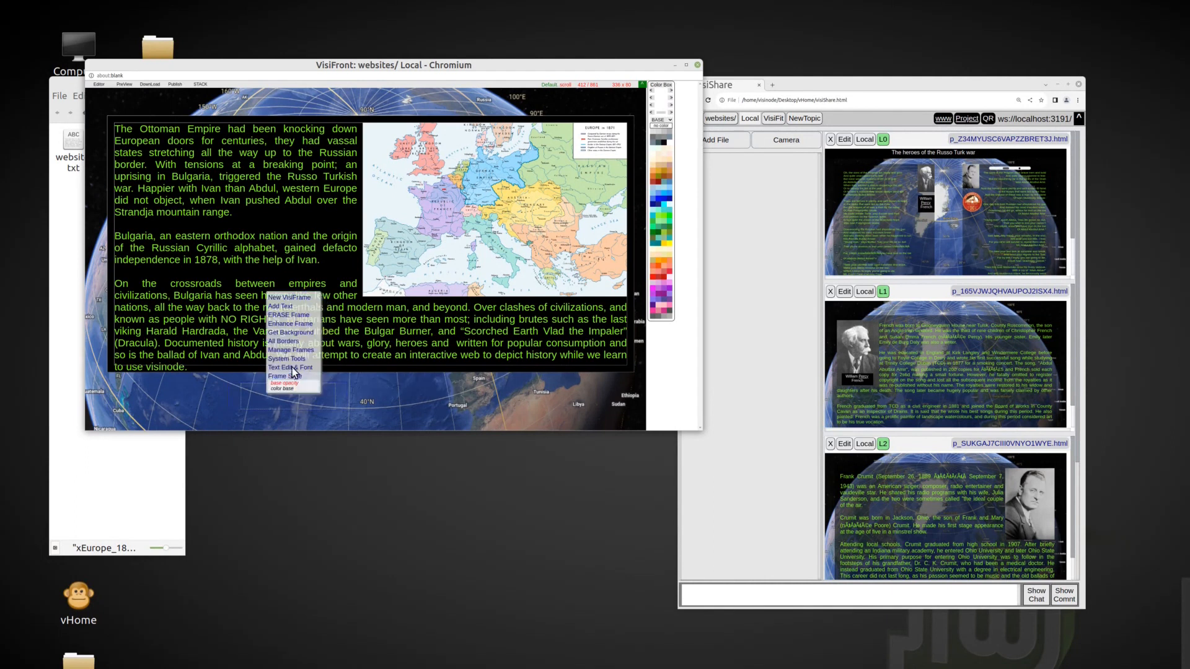
click(296, 317)
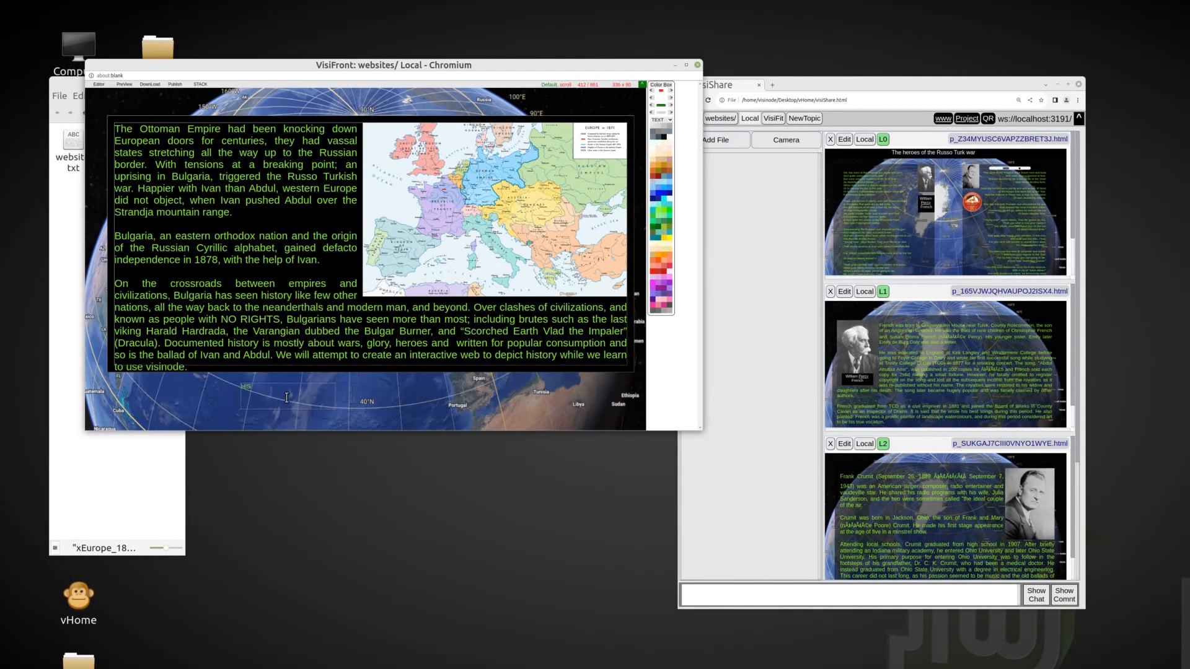
Format the title "HISTORY TOUR" as large, bold, centered text and place it above the Ottoman Empire text
drag(346, 388, 442, 403)
right_click(349, 396)
click(370, 379)
drag(245, 387, 285, 92)
right_click(383, 97)
scroll(423, 200, down, 3)
click(422, 200)
click(377, 355)
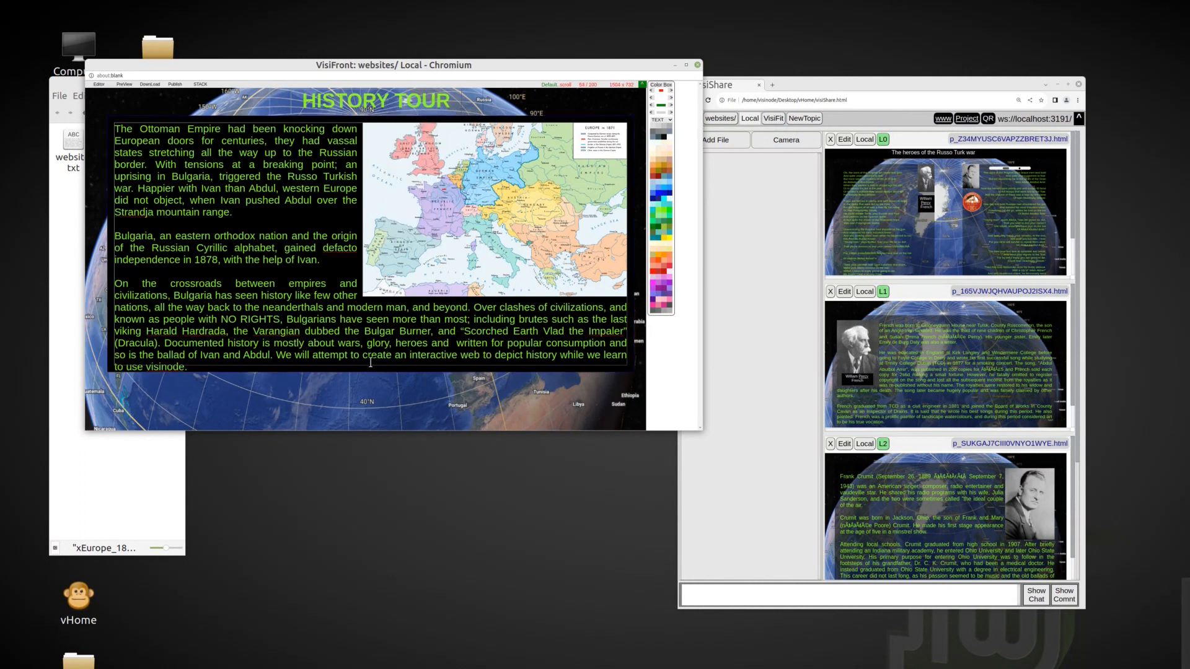
Lengthen the page window and add a green text frame on the globe beneath the Ottoman Empire text
right_click(210, 391)
click(232, 314)
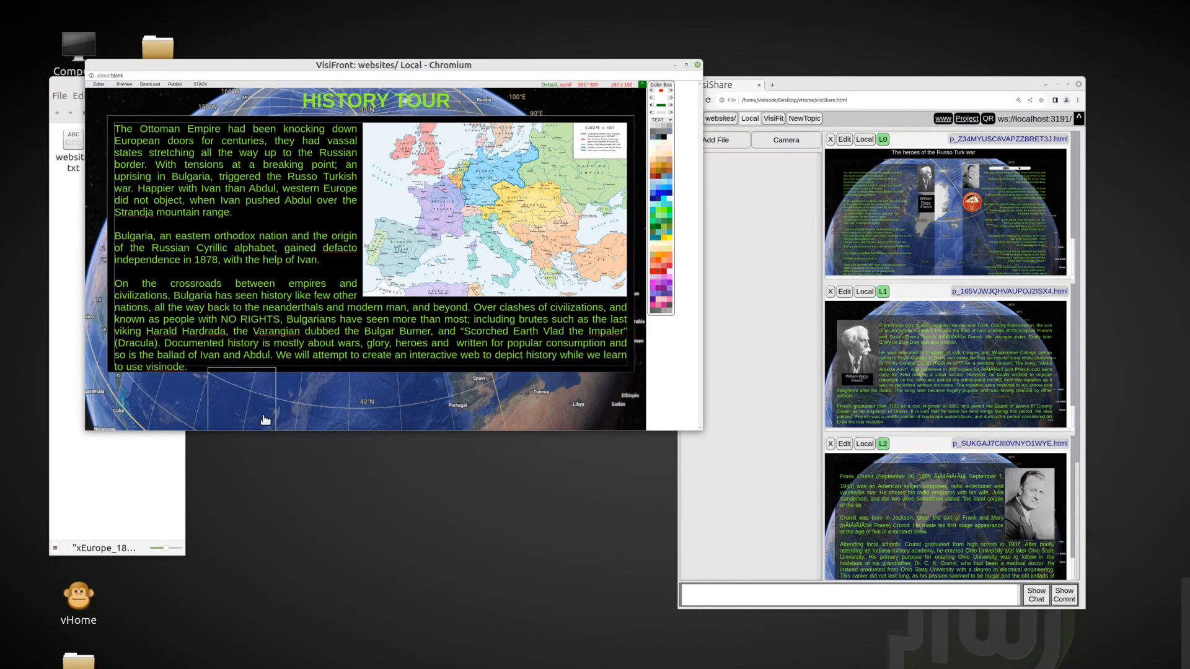
drag(459, 431, 462, 508)
right_click(291, 402)
click(310, 402)
right_click(310, 401)
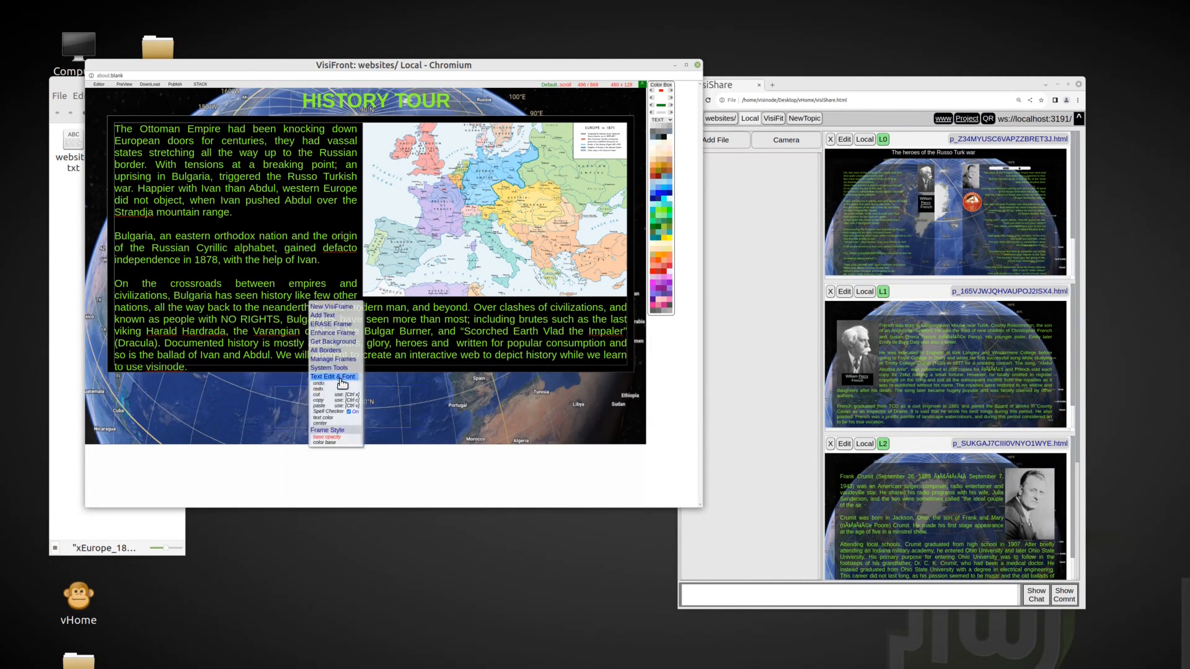
click(658, 211)
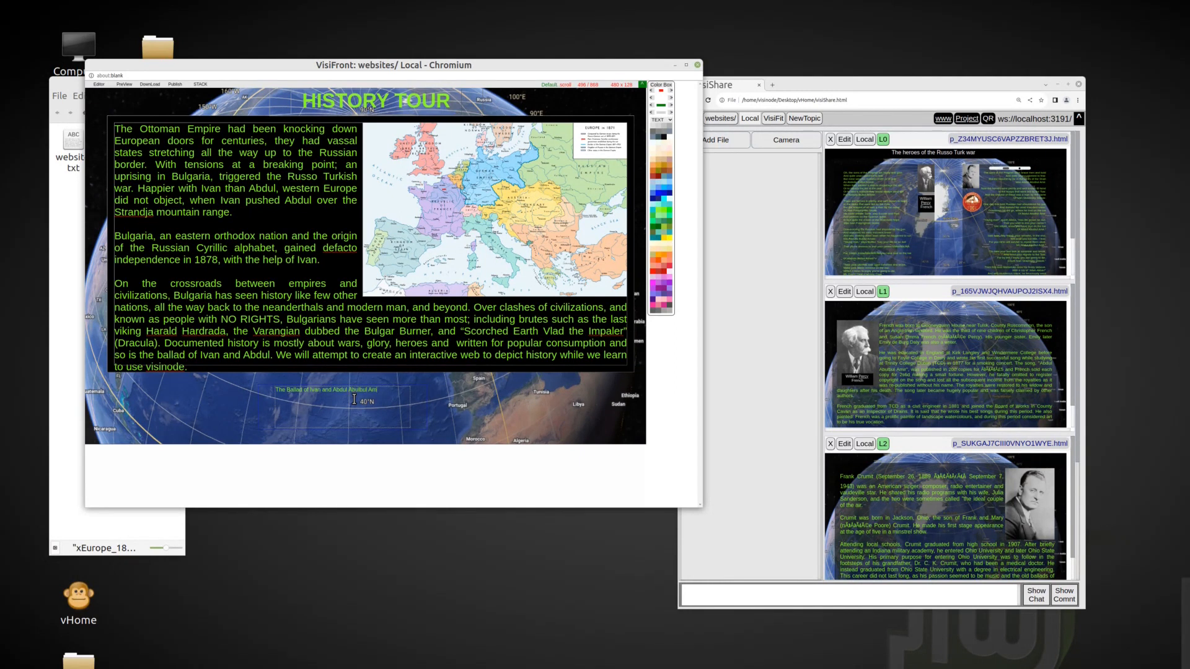
Enlarge and center the line "The Ballad of Ivan and Abdul Abulbul Ameer" and widen its frame to match the text above
drag(425, 427, 594, 423)
drag(257, 386, 162, 380)
right_click(344, 391)
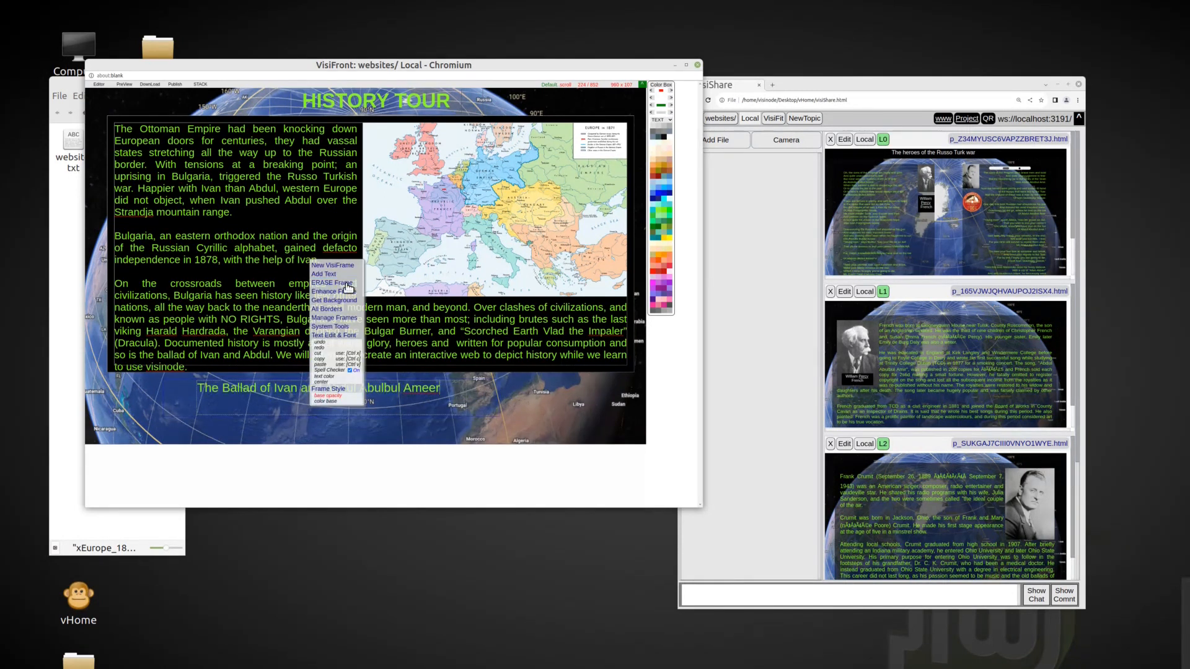
click(328, 382)
drag(496, 412, 577, 414)
drag(163, 381, 116, 374)
drag(530, 408, 633, 417)
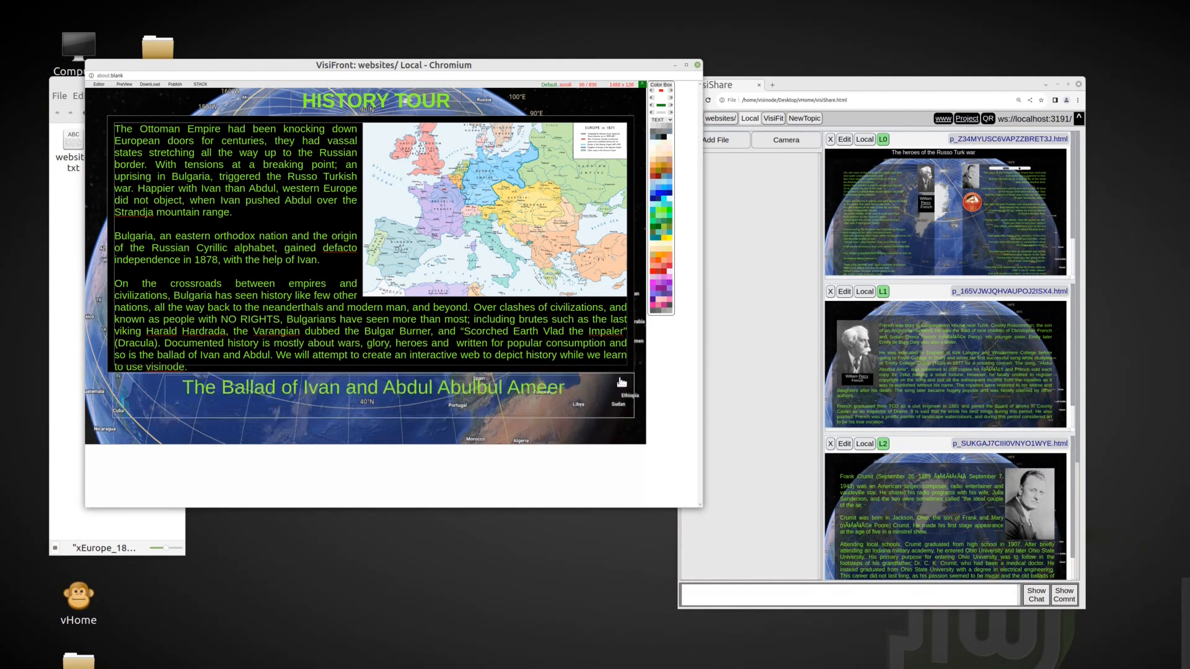
Set the page's base color to black
right_click(304, 469)
click(317, 464)
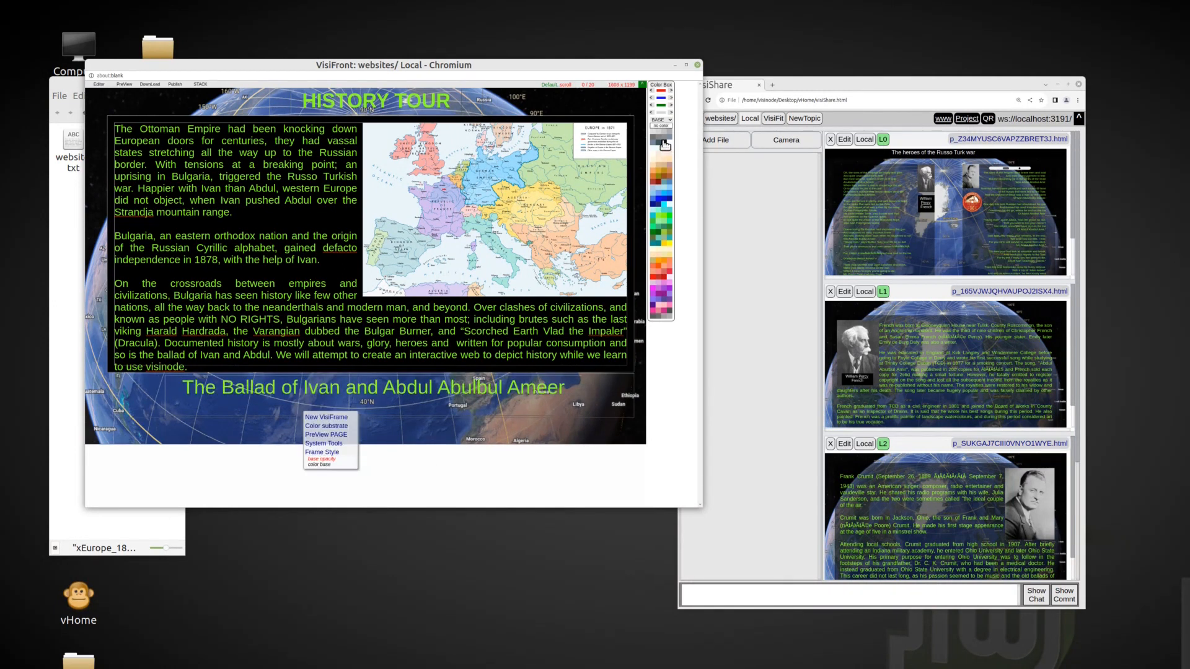
click(663, 142)
right_click(678, 410)
click(665, 146)
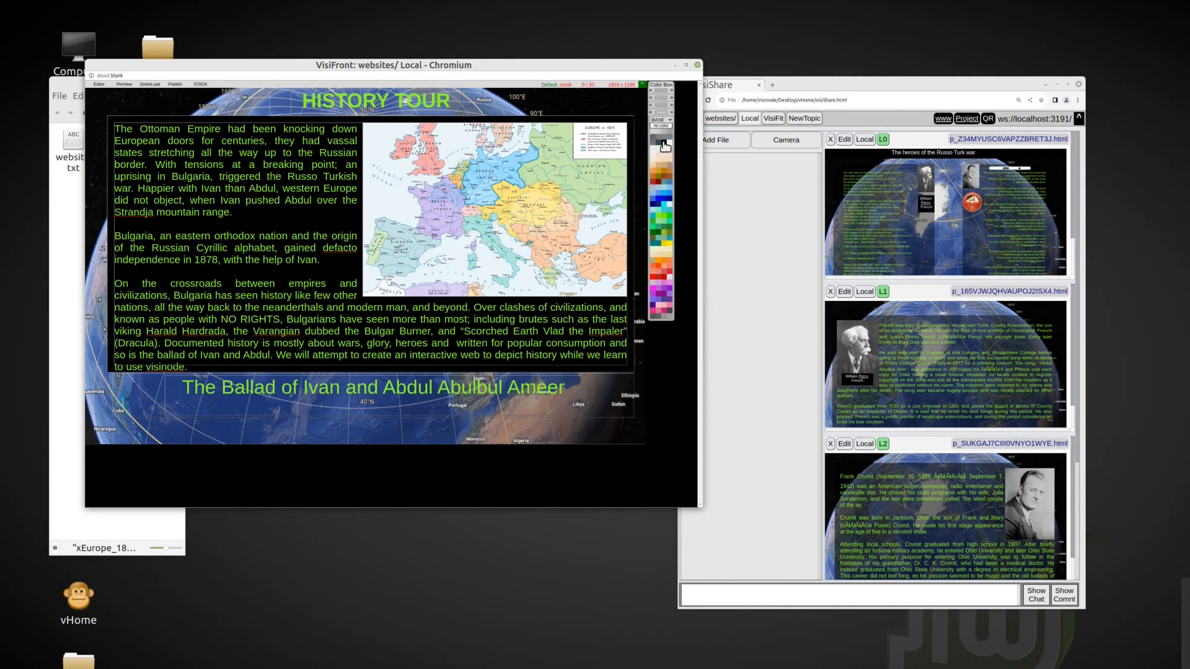
Move the ballad heading slightly lower on the globe and extend the page window further down
drag(121, 379, 115, 396)
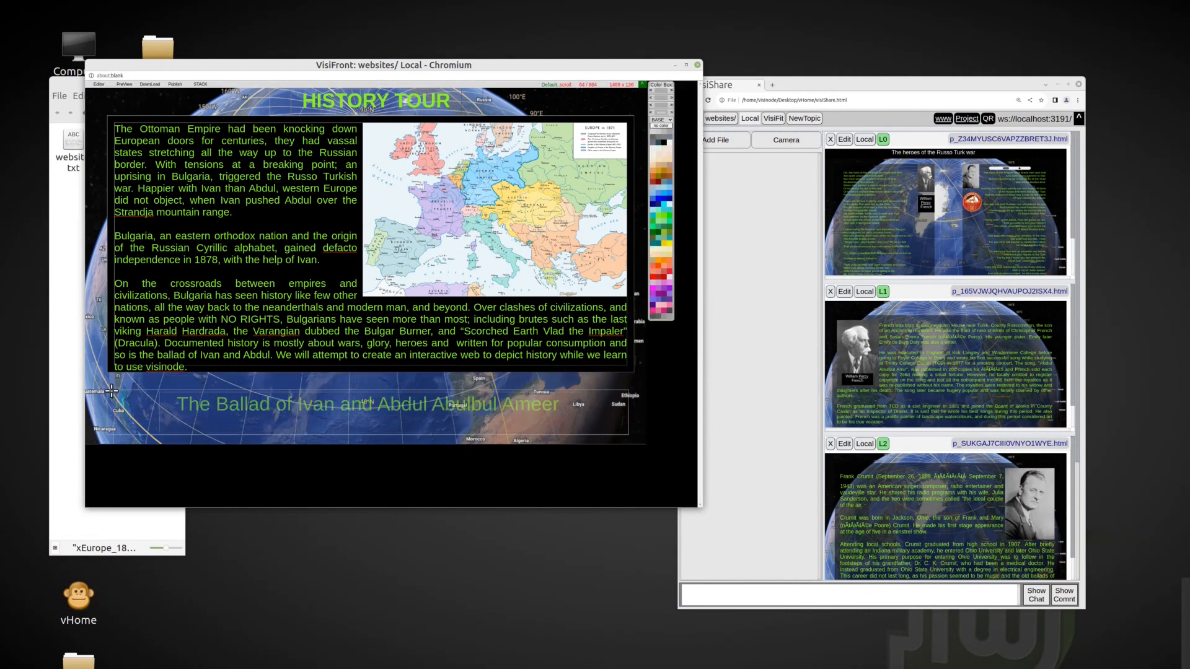
drag(627, 430, 623, 423)
drag(693, 508, 693, 591)
right_click(252, 494)
click(273, 441)
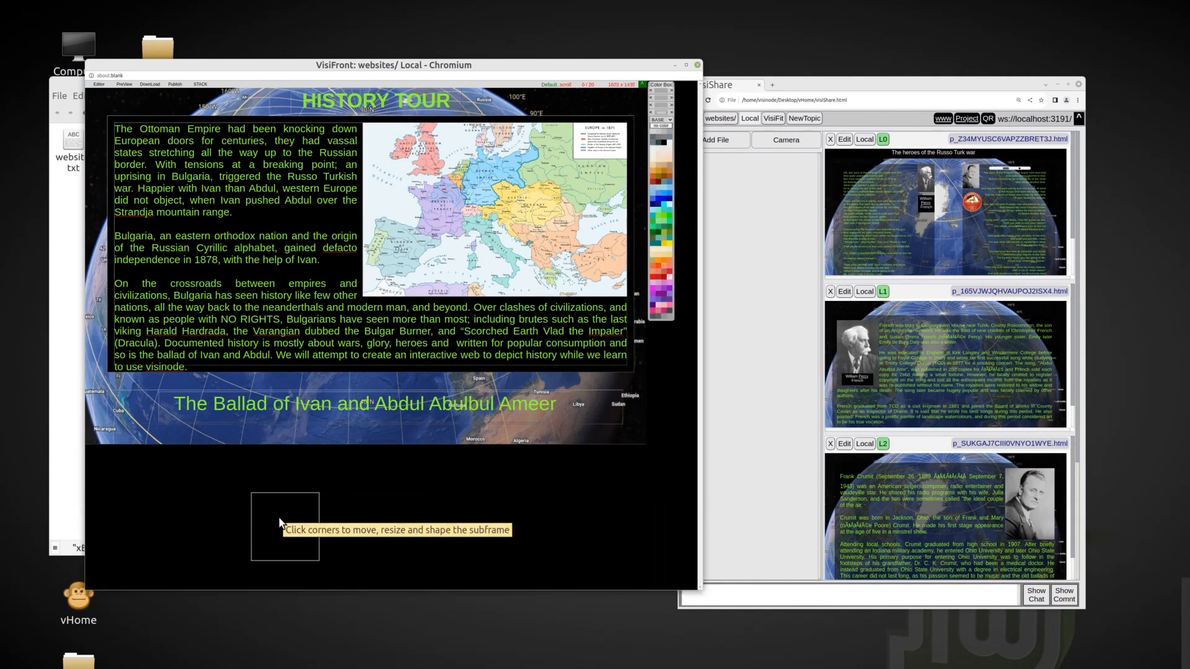
right_click(280, 516)
click(310, 449)
right_click(295, 515)
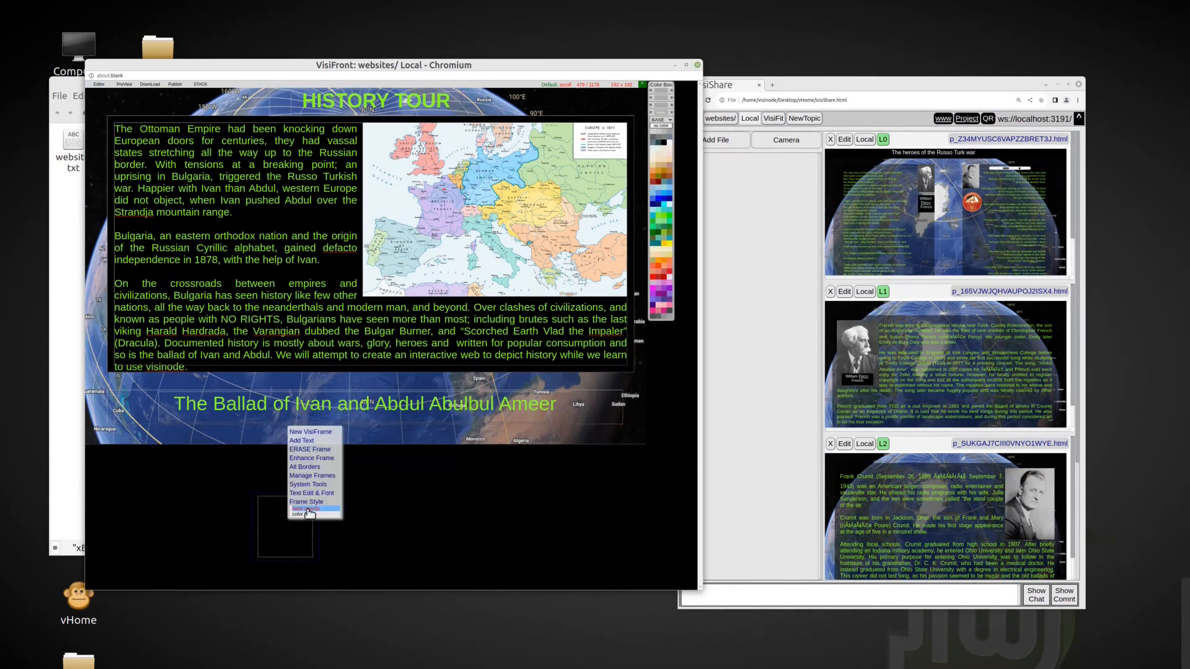
click(311, 493)
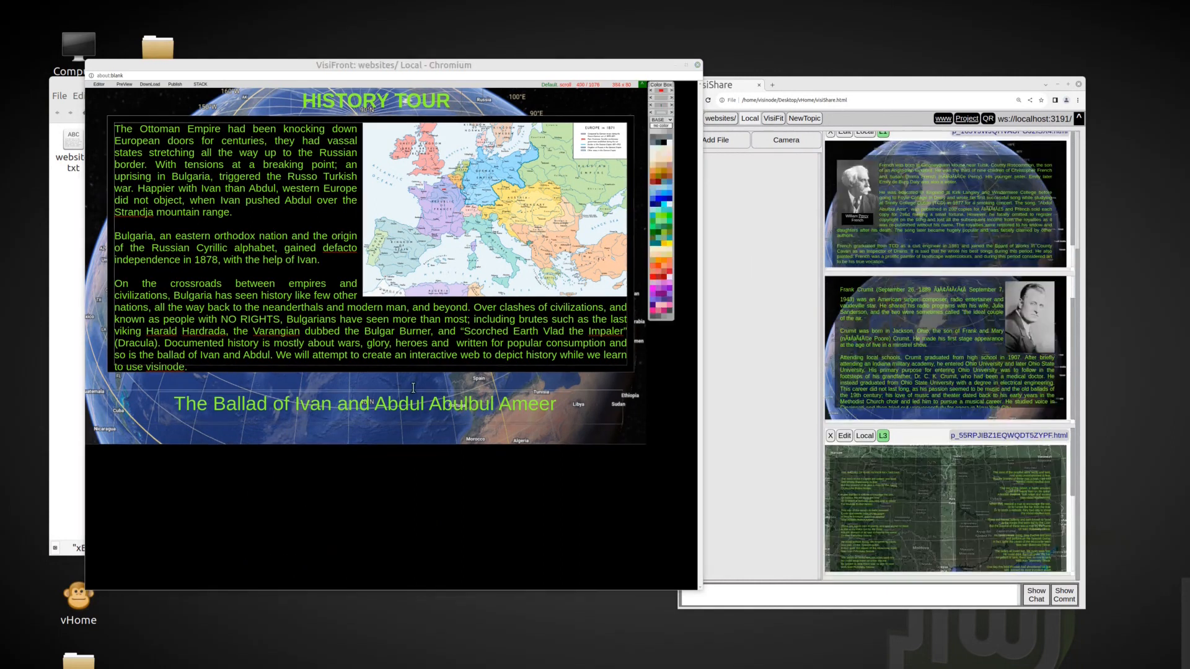
Create a wide frame of about 1424 by 240 in the black area beneath the globe, with a small frame inside it
right_click(130, 432)
click(156, 440)
drag(197, 558, 628, 571)
right_click(166, 509)
click(194, 428)
drag(231, 572, 256, 525)
Add the white text "The Original" to the small inner frame
right_click(204, 517)
click(219, 448)
right_click(212, 515)
click(239, 489)
click(231, 531)
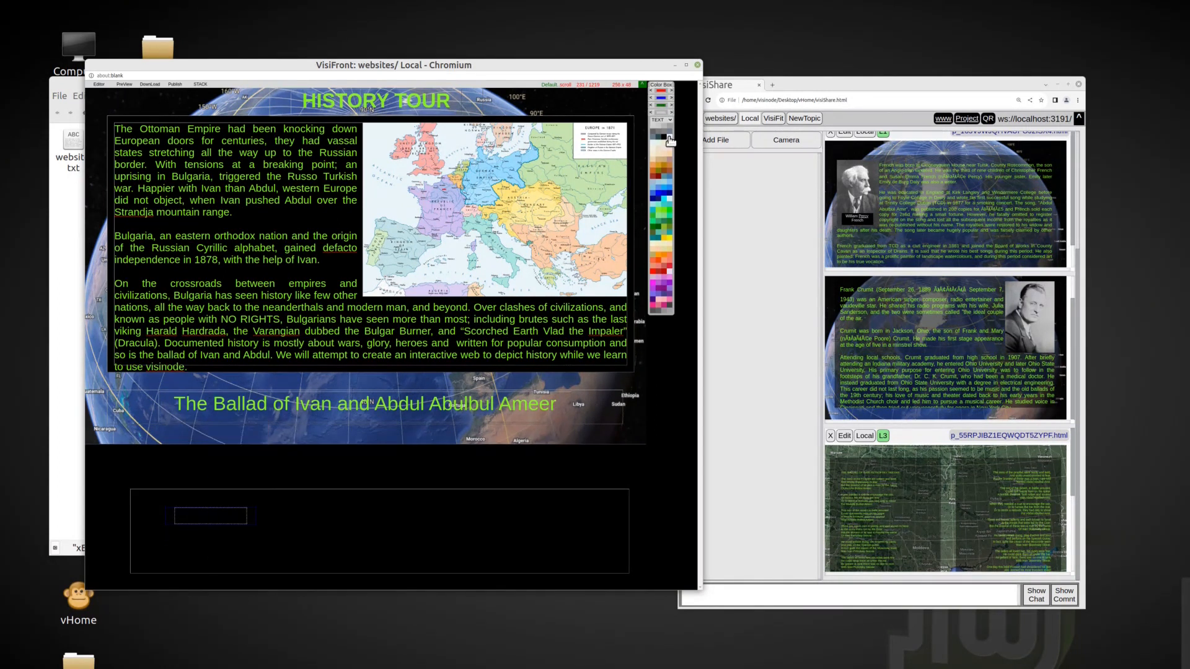
click(251, 523)
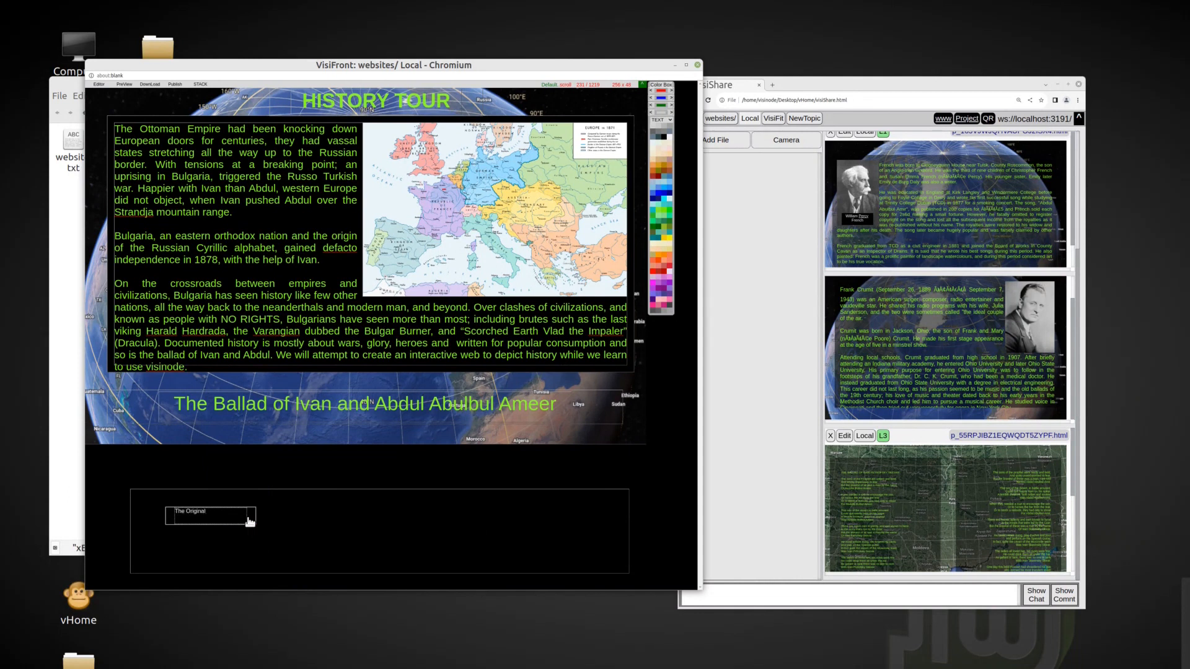
Center and enlarge "The Original" and move its frame toward the wide frame's upper-left corner
right_click(209, 517)
click(238, 488)
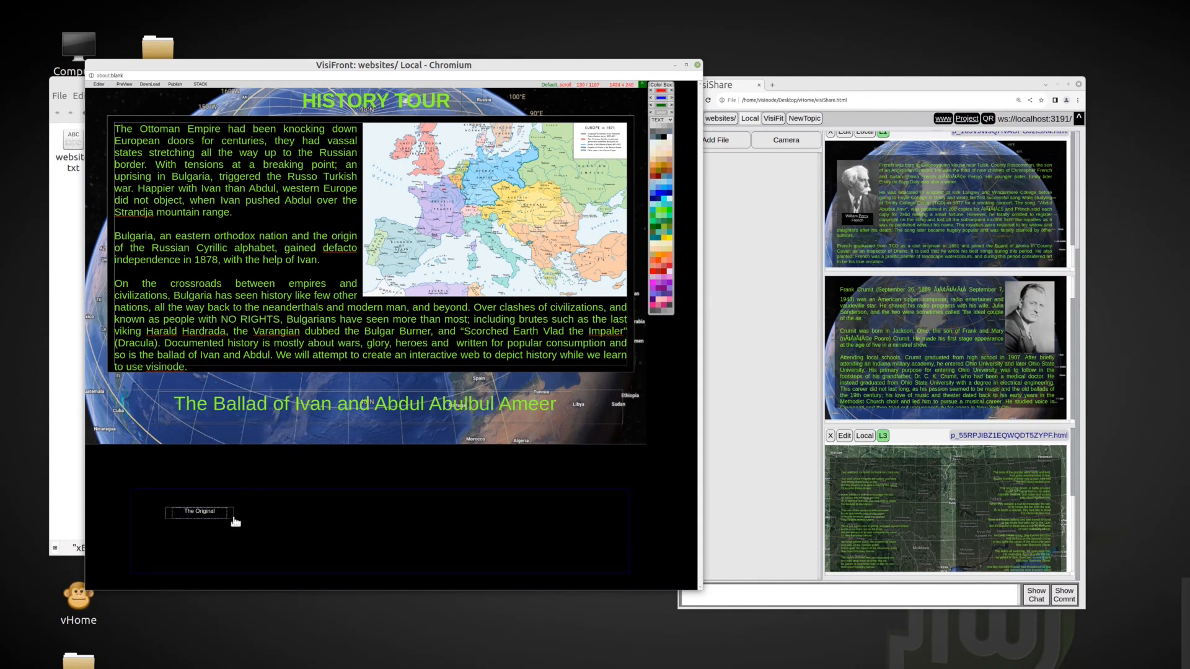
drag(168, 510, 155, 502)
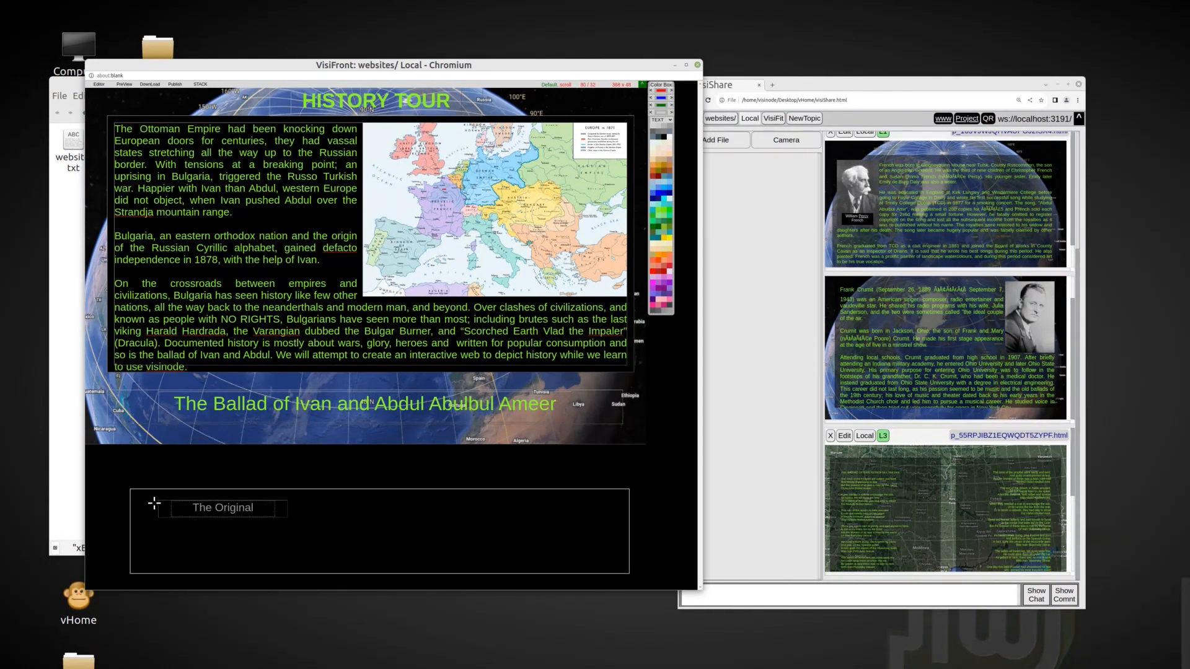
Color the wide frame's base brown and the base of "The Original" frame dark slate
right_click(311, 527)
click(343, 525)
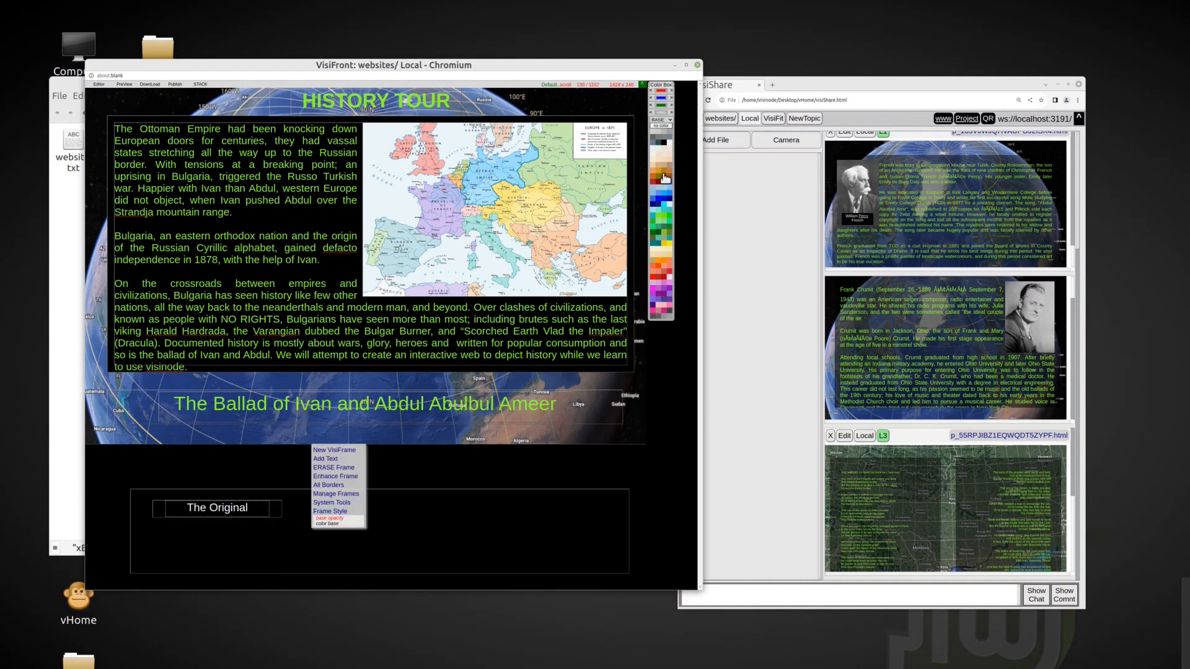
click(665, 174)
click(662, 184)
click(666, 179)
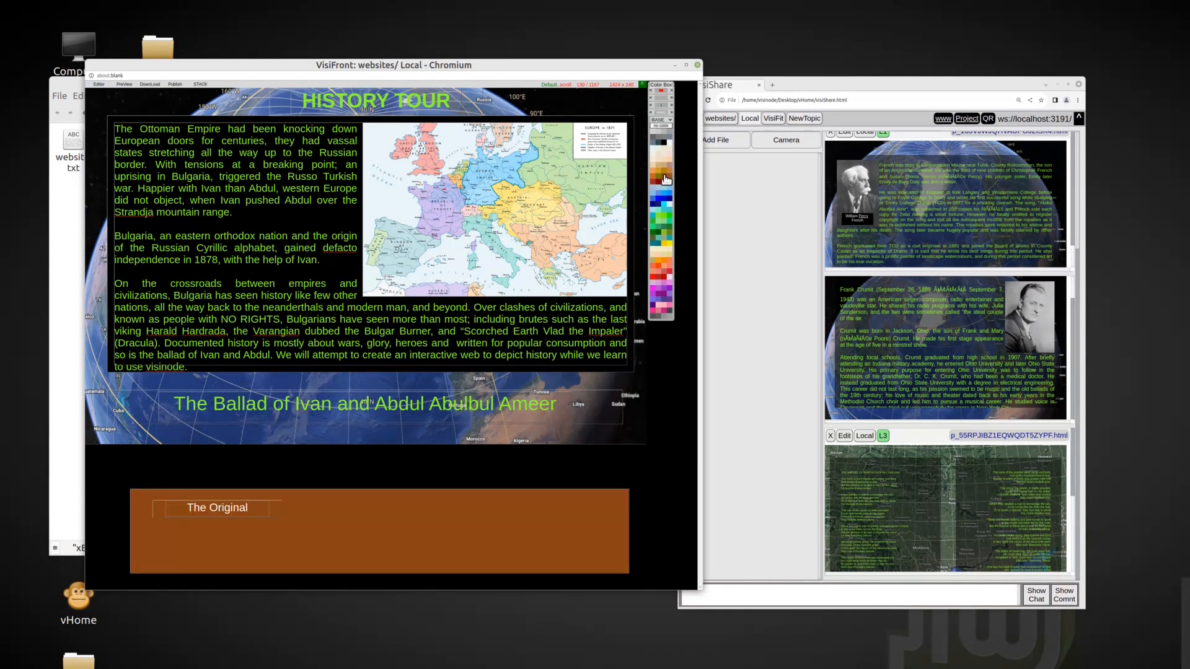
right_click(297, 508)
click(659, 147)
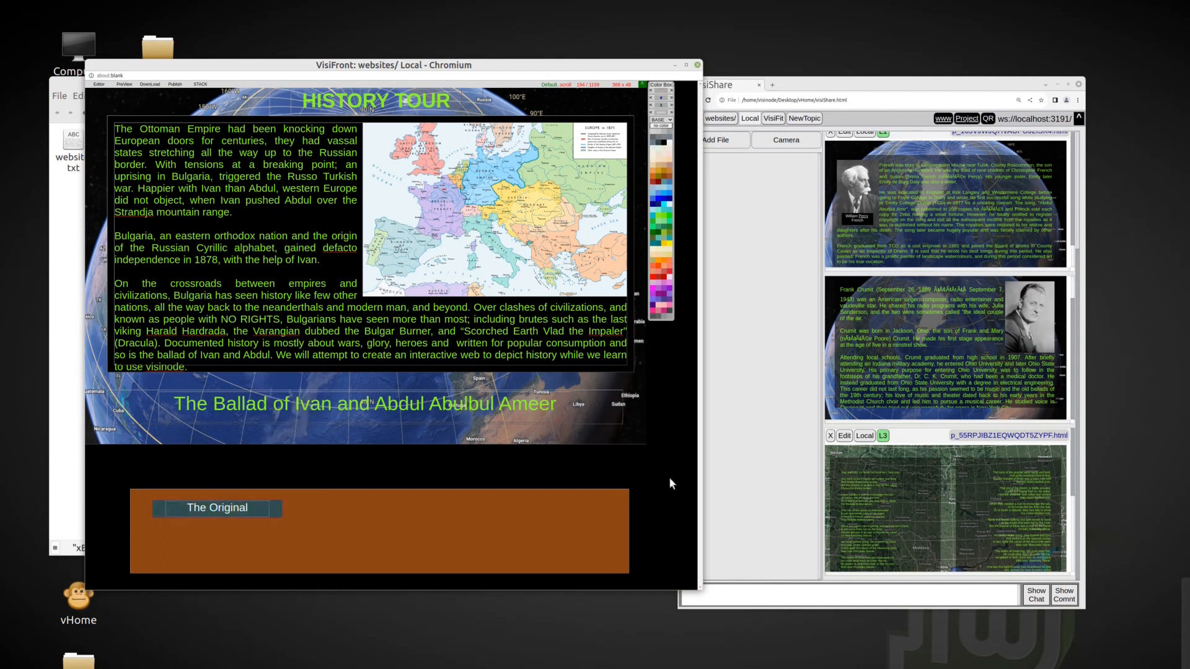
Round the corners of "The Original" frame and trim its width slightly
right_click(276, 513)
mouse_move(283, 426)
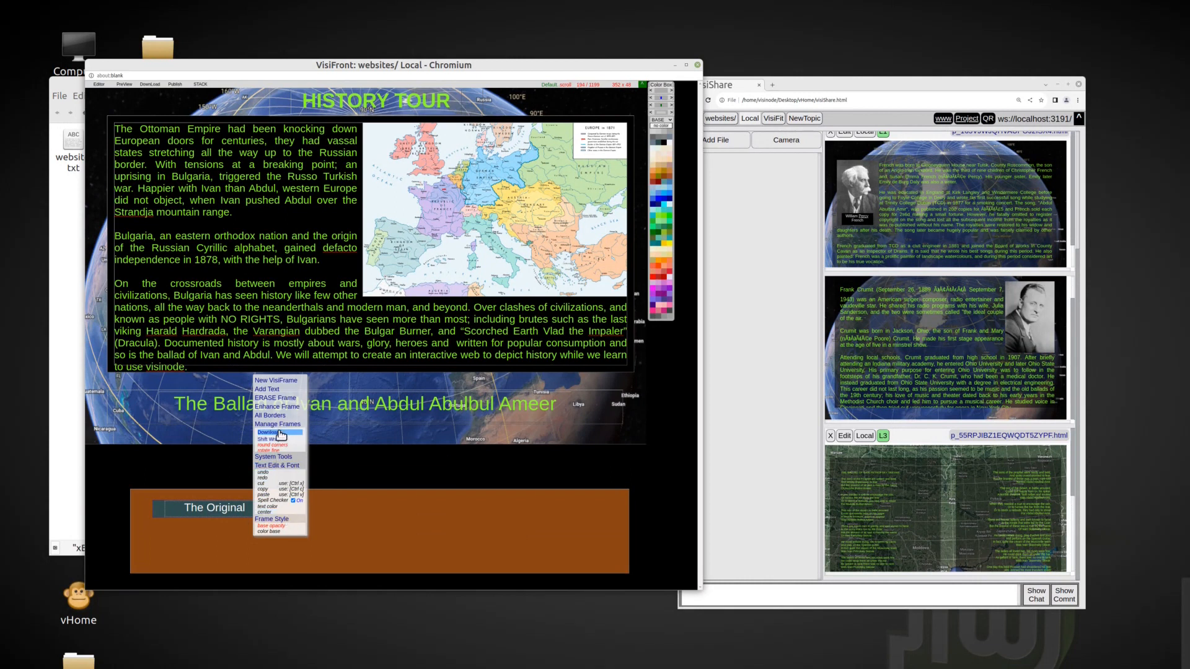
click(274, 444)
drag(274, 506, 276, 516)
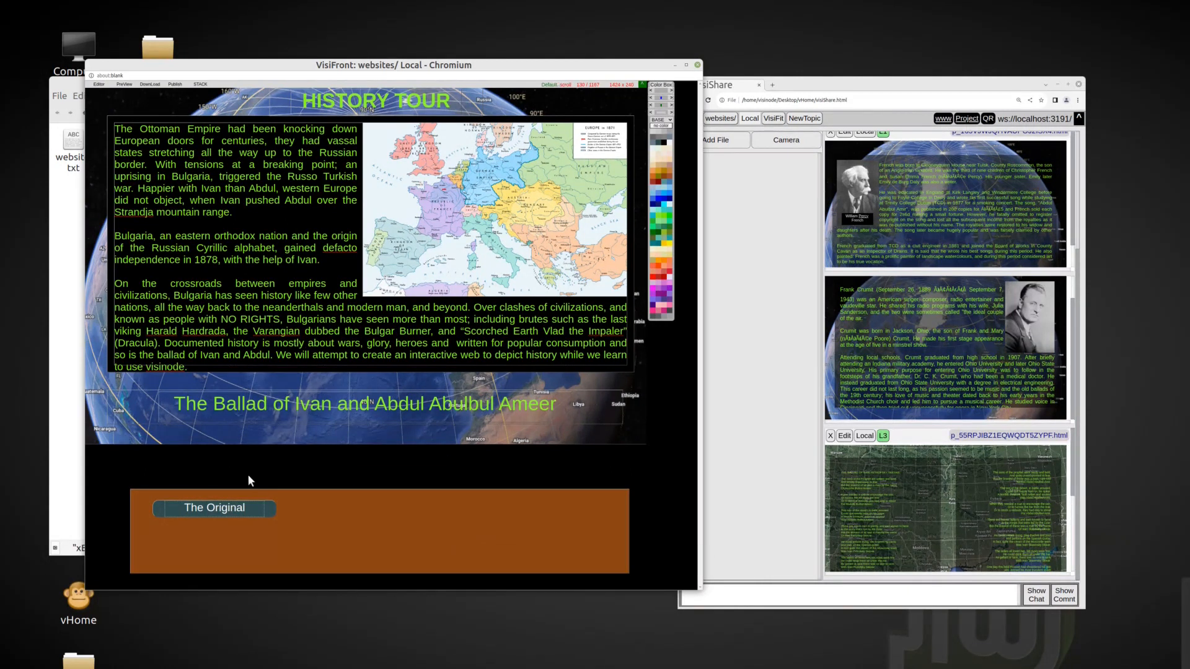
Widen and move the brown frame to just beneath the globe, and paste four copies of "The Original" frame along it
drag(153, 504, 91, 465)
drag(588, 546, 641, 531)
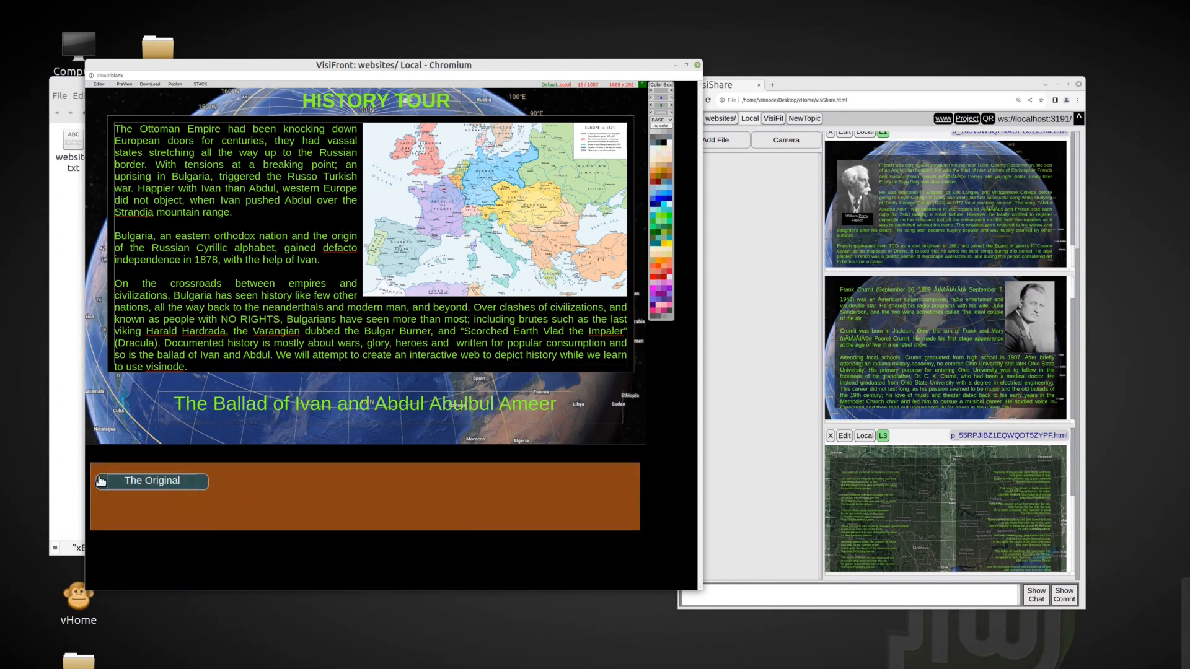
key(ctrl+v)
key(ctrl+v)
key(ctrl+v)
key(ctrl+v)
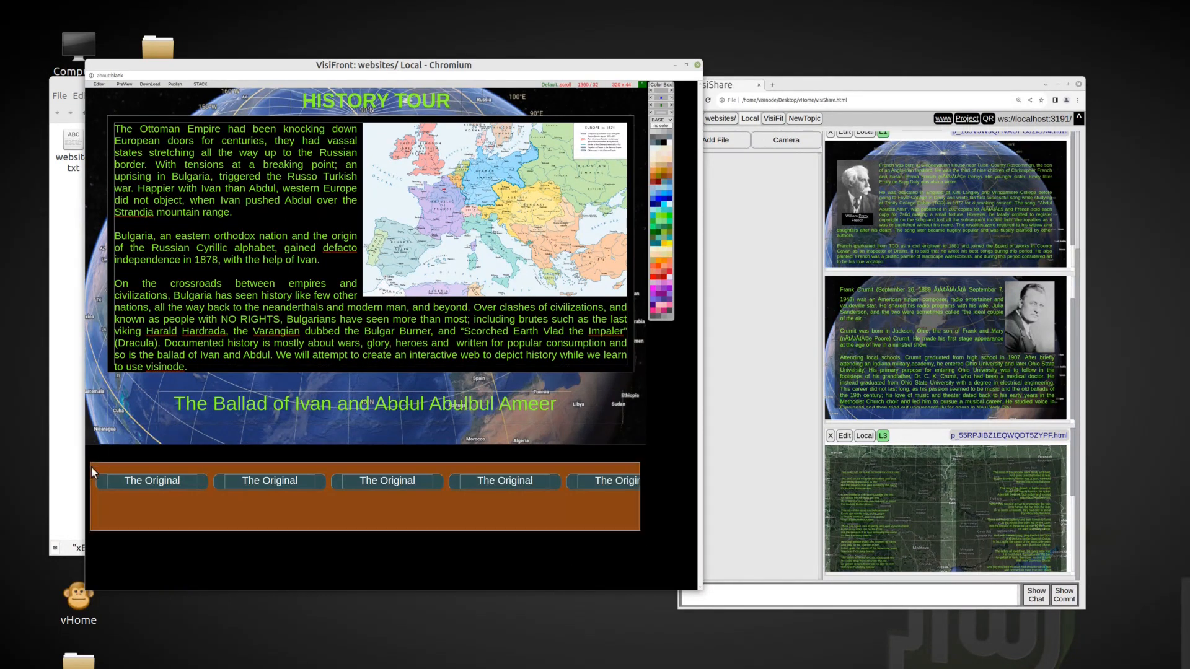
drag(93, 467, 88, 455)
drag(629, 519, 660, 492)
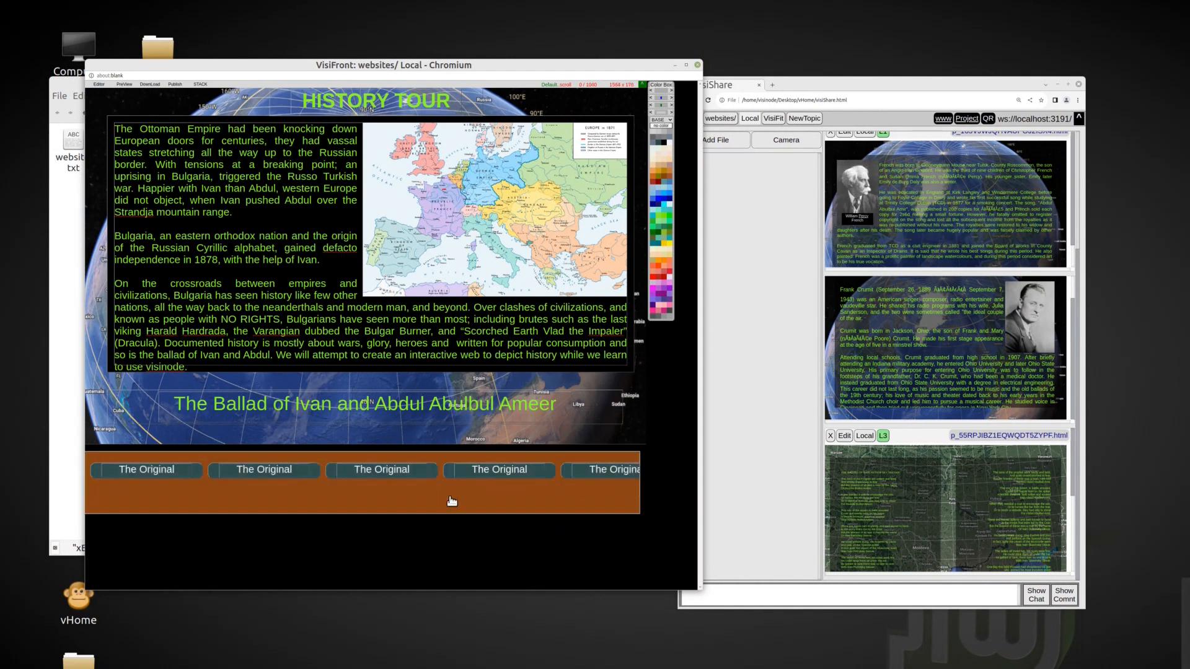
Narrow the five label frames and space them evenly in one row, and reduce the brown frame's height around them
click(201, 466)
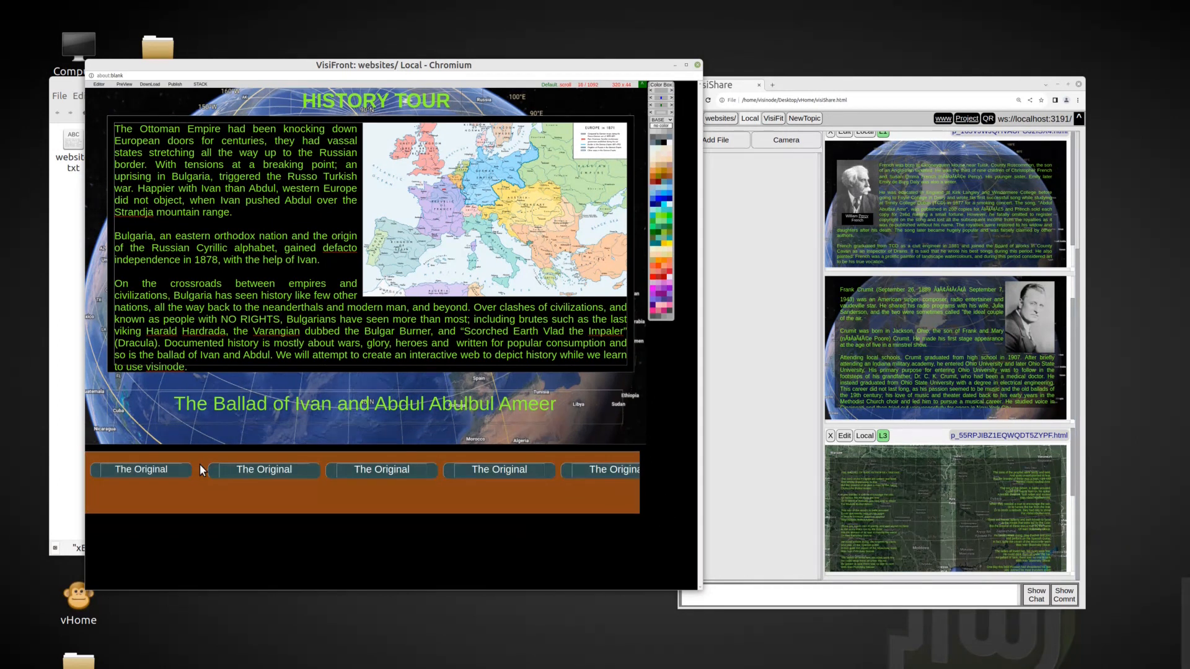
click(315, 468)
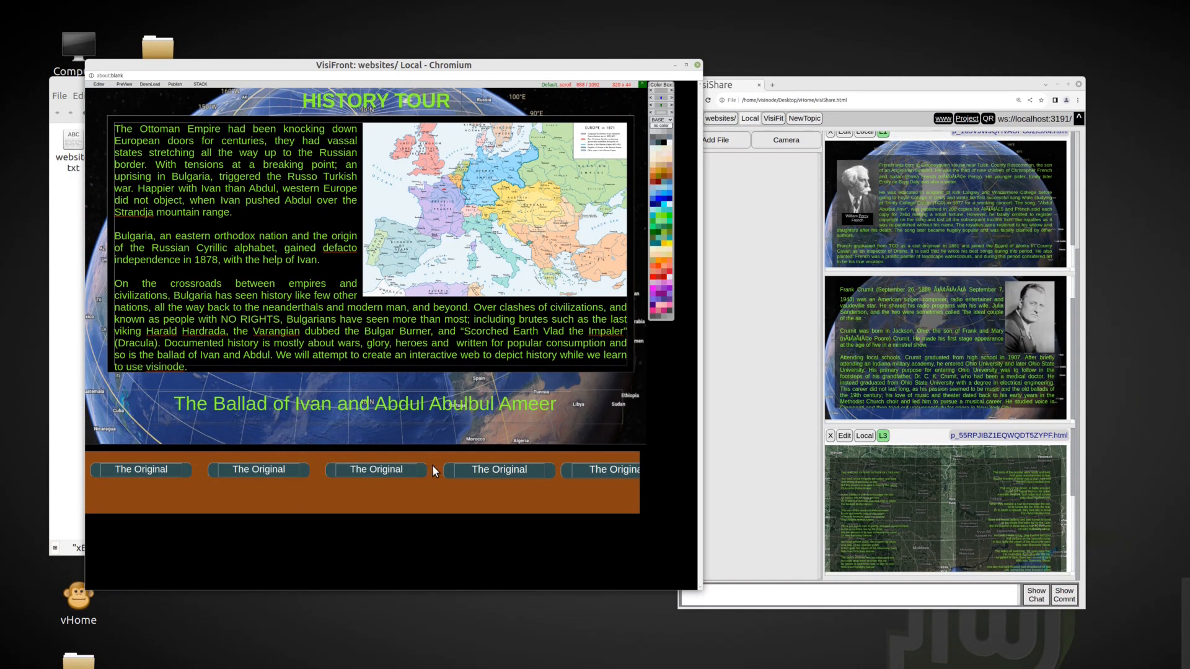
click(329, 468)
drag(566, 467, 526, 471)
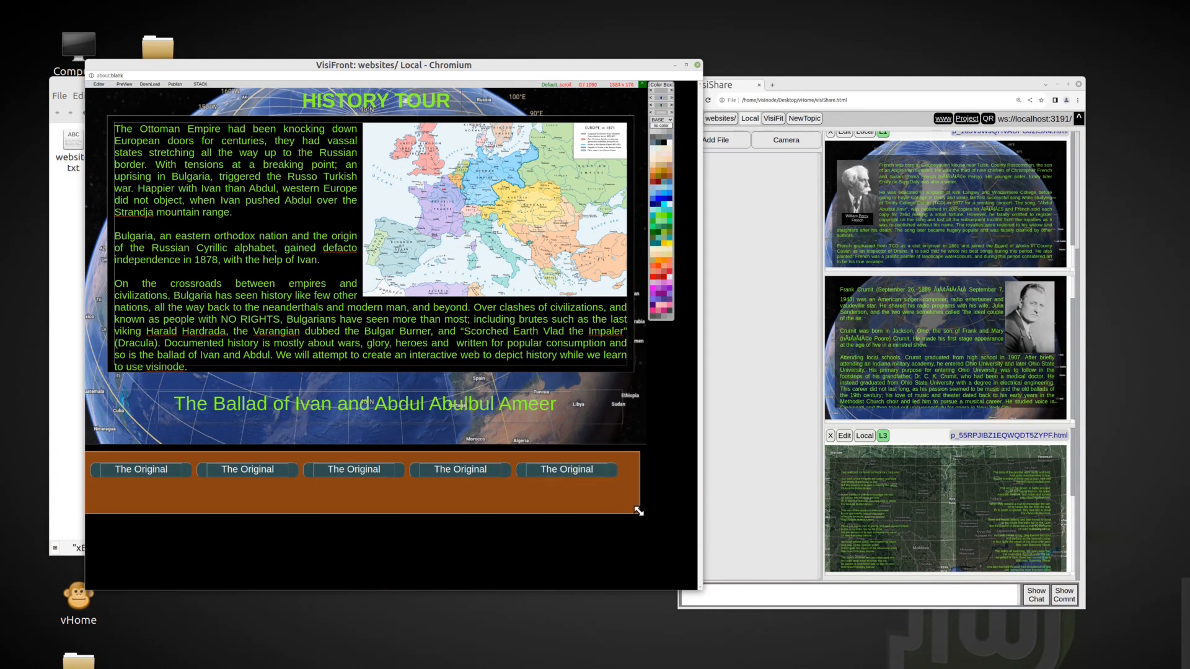
drag(638, 512, 634, 486)
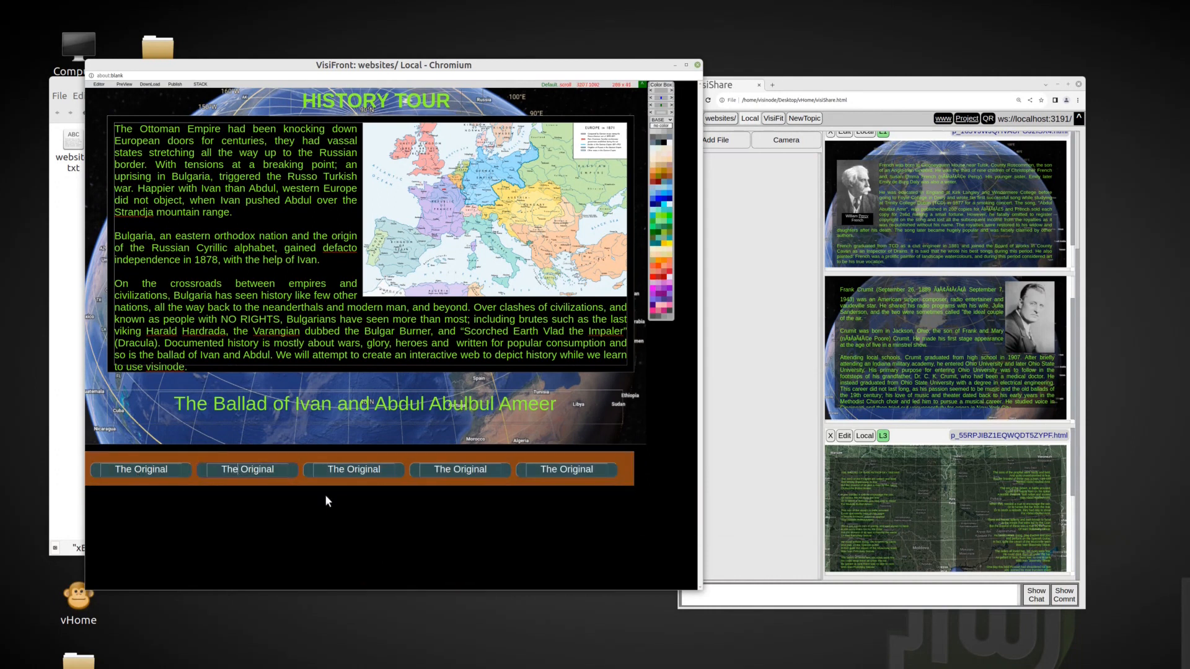
Relabel the four copied frames "The Recording", "The Auther", "The Artist" and "The Region"
text(Recording)
key(Delete)
key(Delete)
key(Delete)
key(Delete)
key(Delete)
key(Delete)
key(Delete)
key(Delete)
key(Delete)
click(355, 471)
text(A)
click(453, 469)
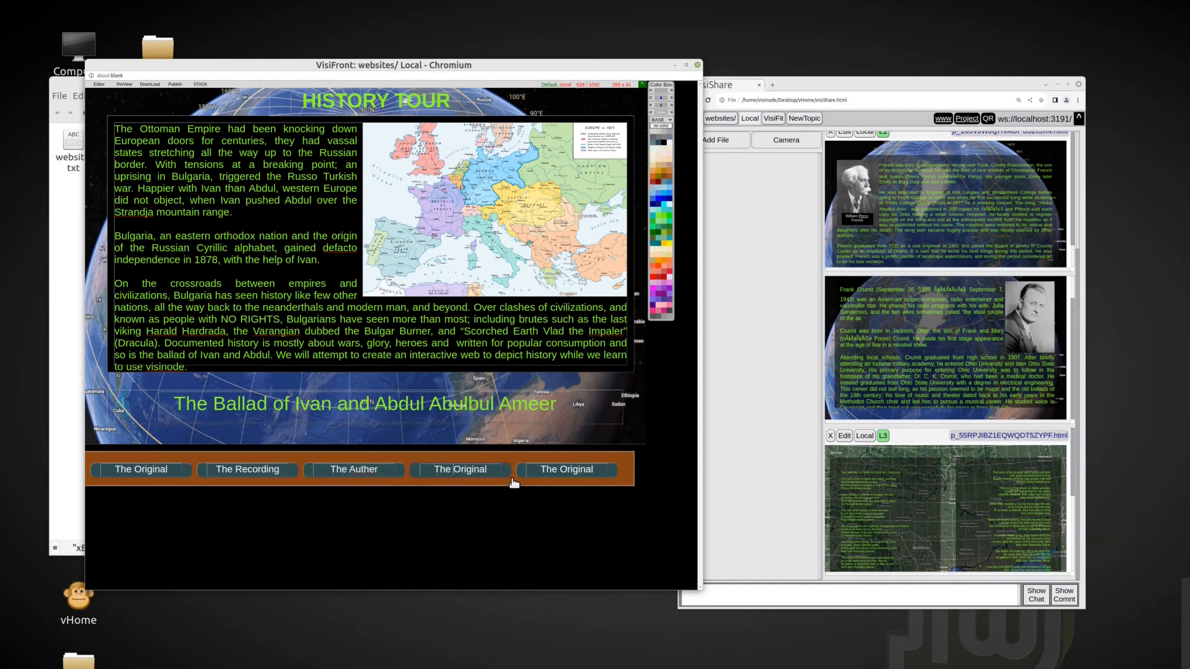
click(563, 470)
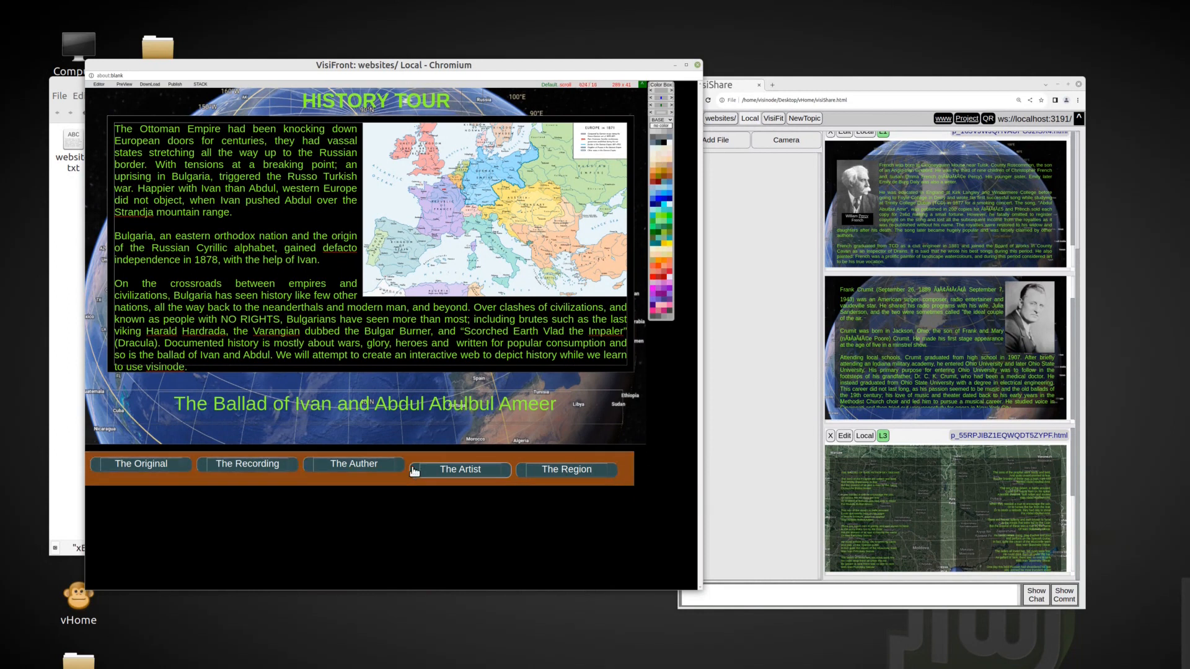
Align the label frames along one line and fit the brown frame closely around the row
drag(518, 468, 519, 462)
drag(632, 486, 632, 472)
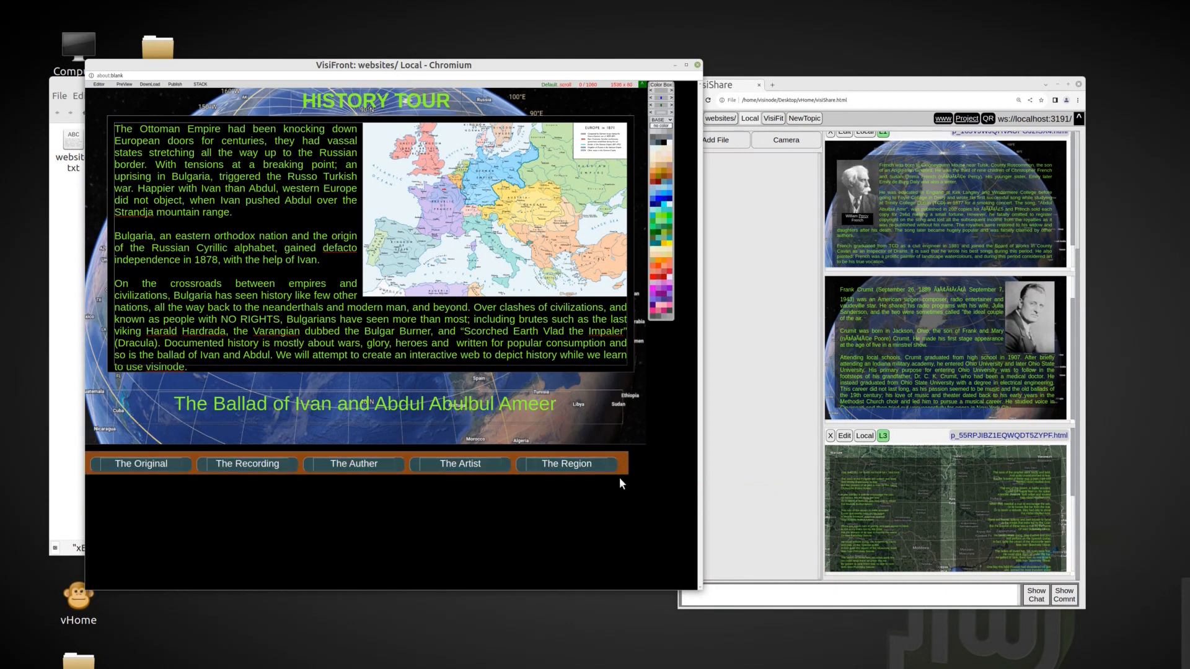
drag(89, 452, 101, 457)
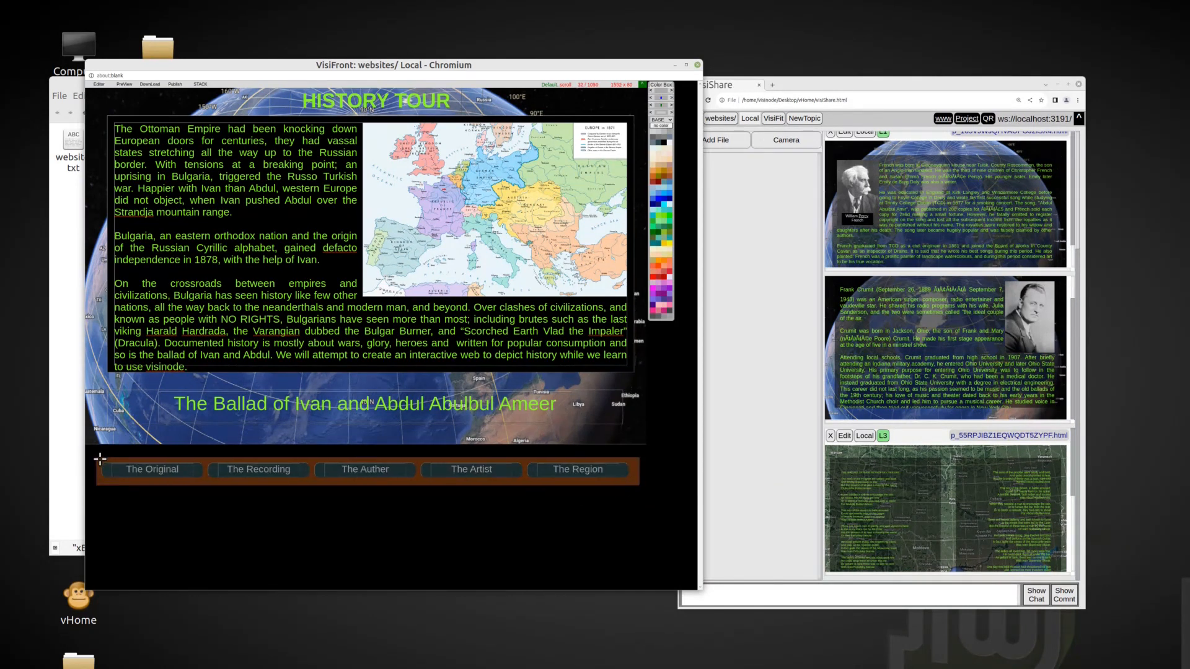
click(90, 102)
drag(639, 483, 636, 480)
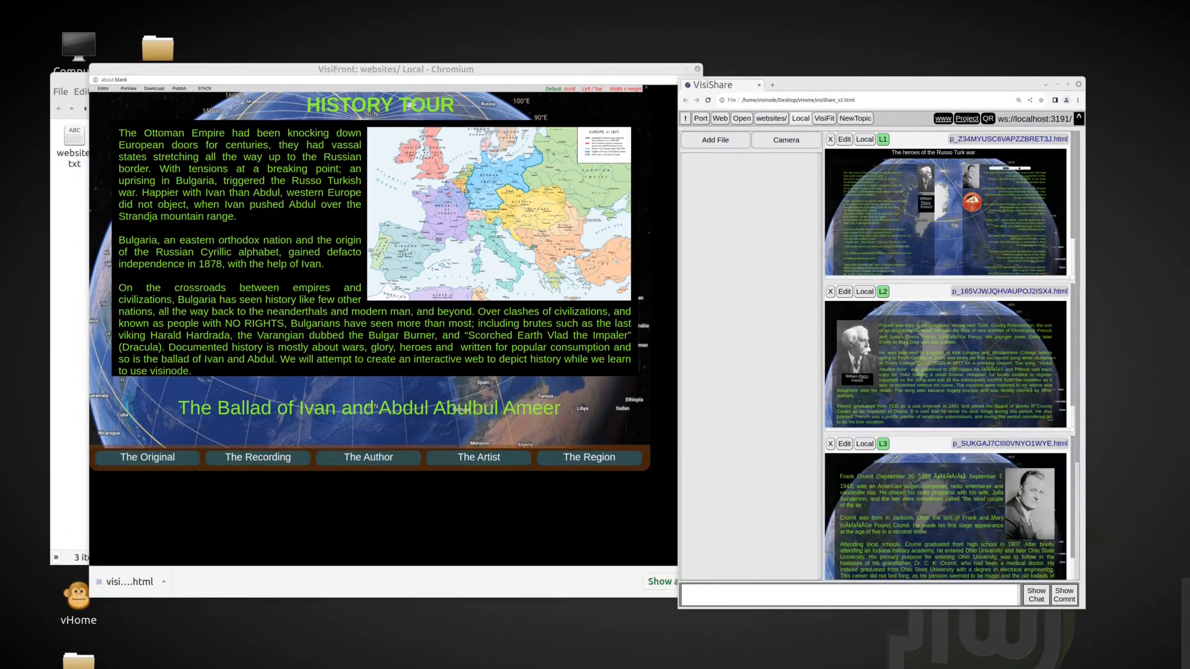
Download the HISTORY TOUR page and stack it, and check its entry in VisiShare
click(161, 90)
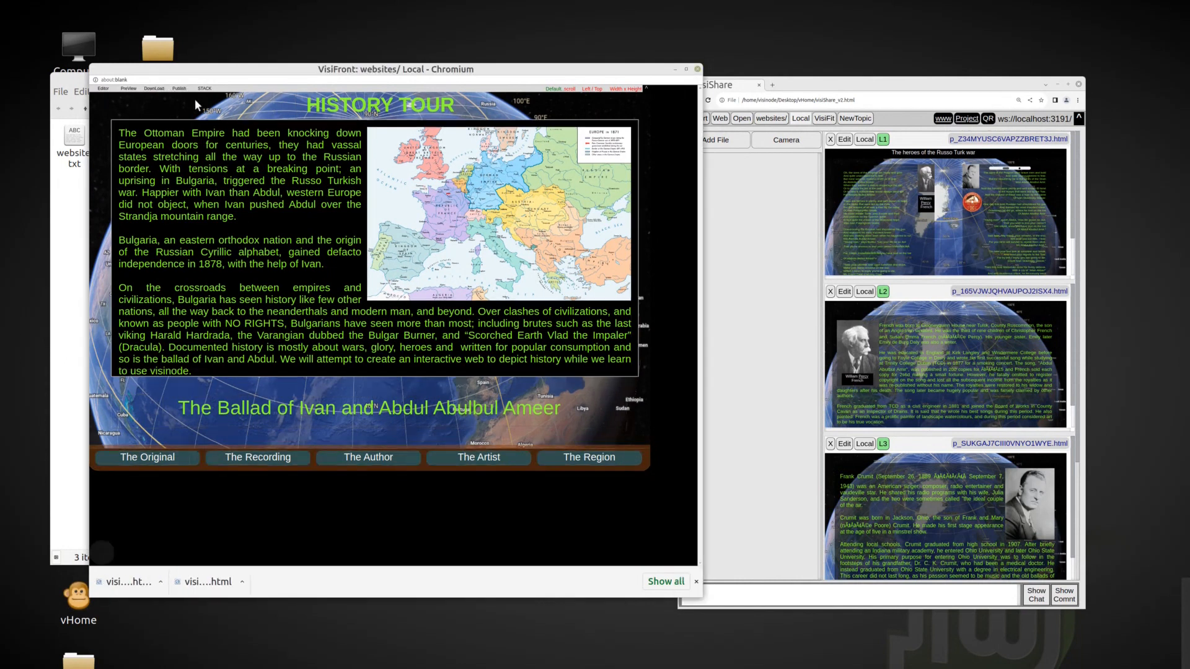
click(206, 89)
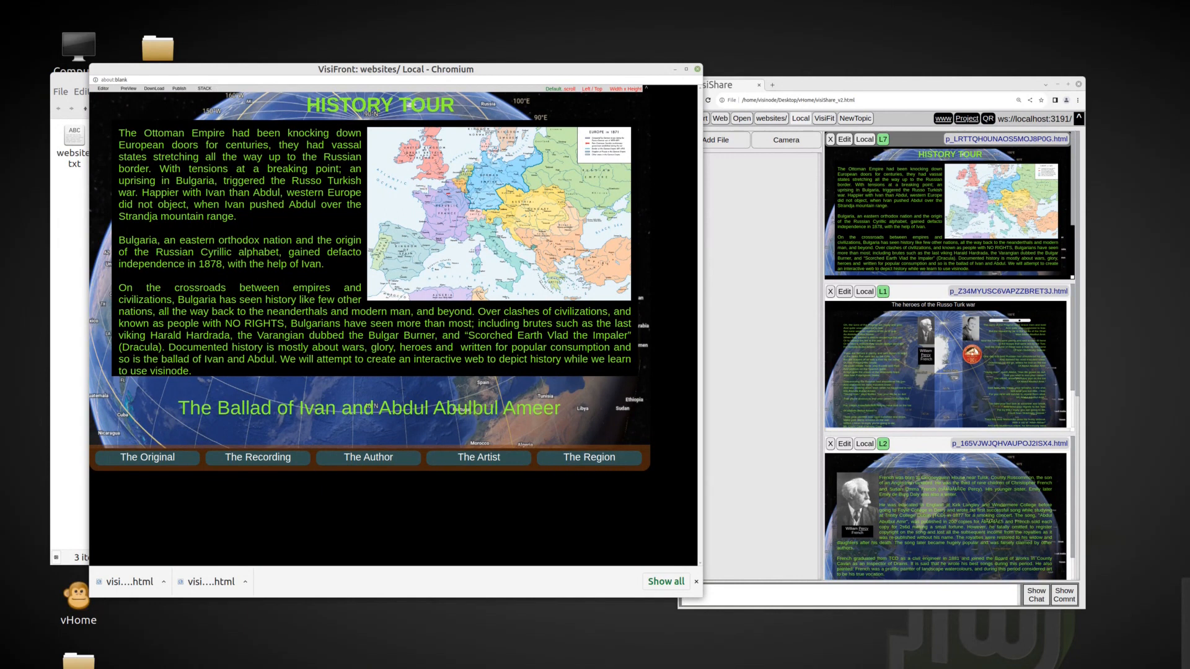
key(alt+Tab)
scroll(1017, 257, down, 3)
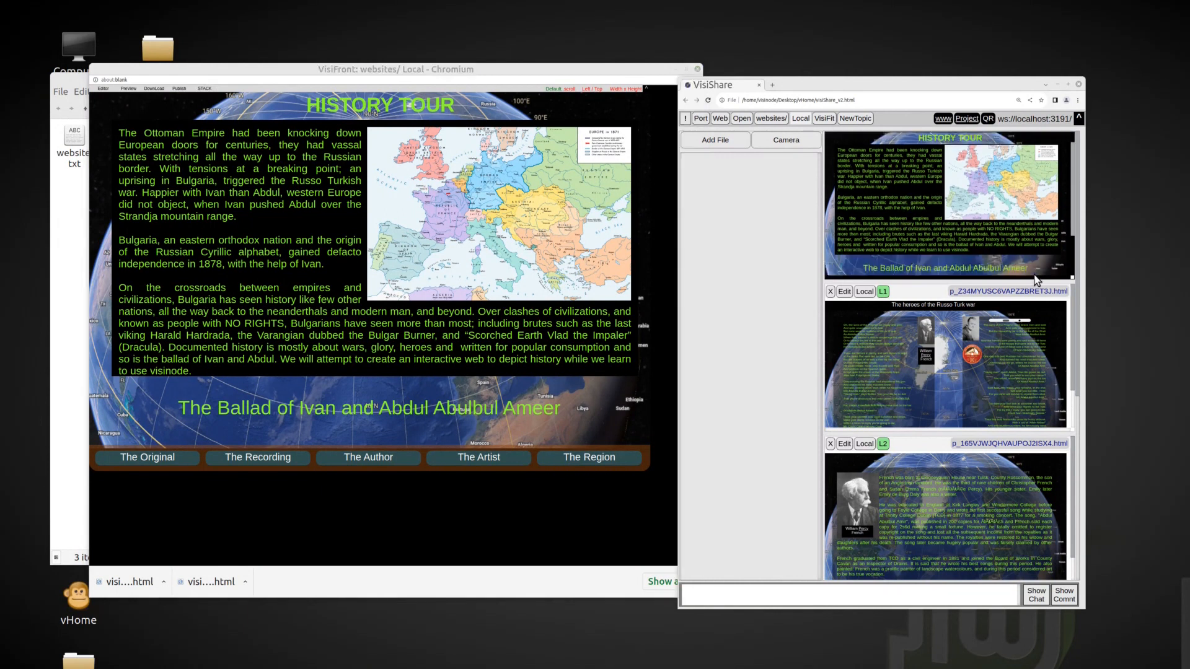
scroll(1034, 273, up, 3)
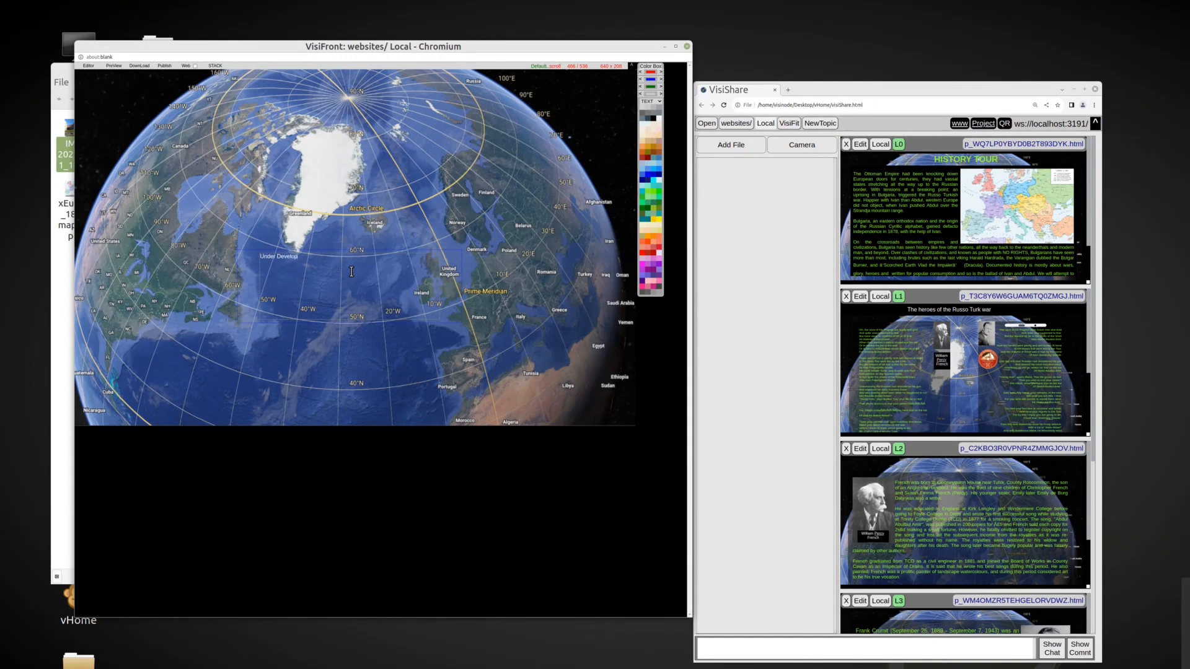
Finish the text "Under Development" on the globe page, enlarge it and move its frame beside Greenland
text(ment)
scroll(337, 269, up, 10)
drag(462, 323, 440, 254)
scroll(491, 253, up, 5)
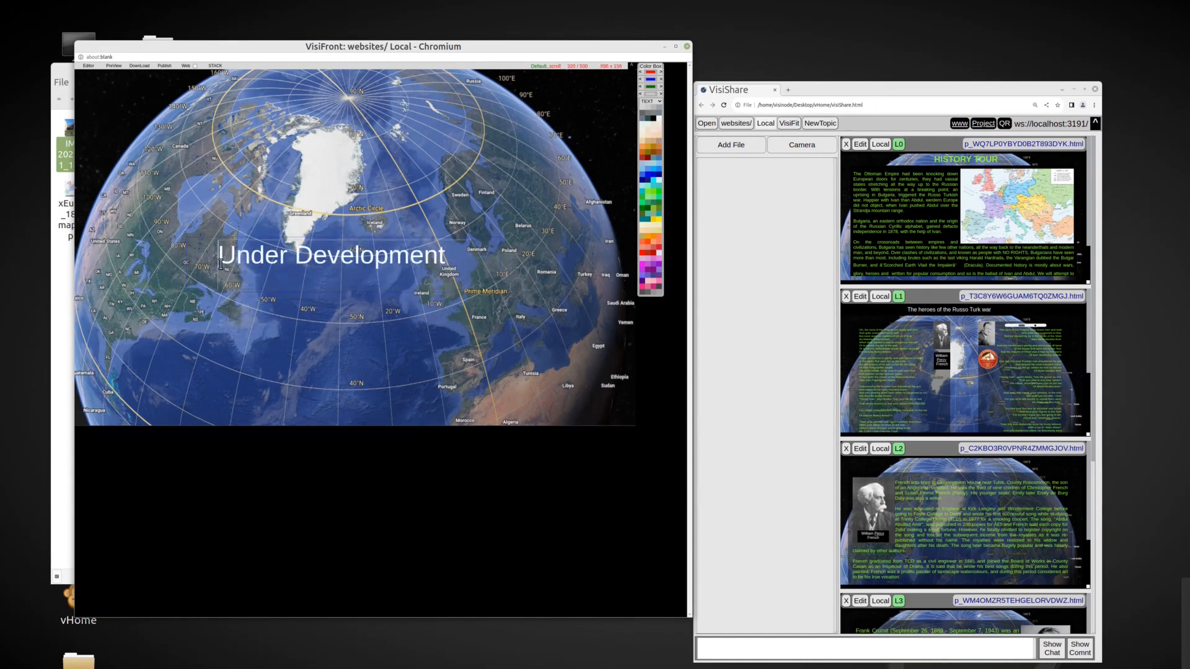
Put "History tour" above "Under Development" in an enlarged frame, and center and enlarge the text
click(219, 255)
text(History tour)
drag(498, 289, 524, 378)
right_click(357, 274)
click(384, 403)
scroll(426, 242, up, 5)
drag(192, 242, 176, 175)
Give the "History tour Under Development" frame a black base with reduced opacity
right_click(449, 245)
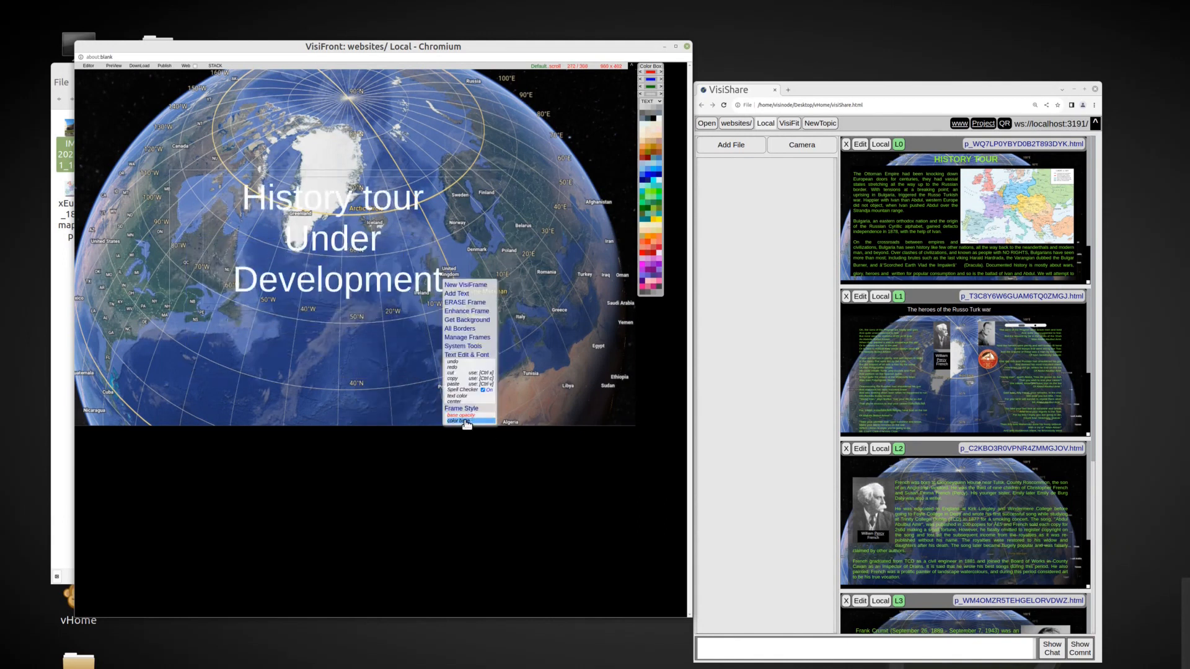
click(468, 424)
click(653, 125)
right_click(417, 234)
click(427, 258)
scroll(427, 258, down, 3)
scroll(427, 257, down, 4)
Place the stone fortress picture on the globe page and enlarge it to cover most of the globe
click(63, 359)
drag(73, 128, 123, 117)
click(379, 119)
drag(379, 317, 503, 397)
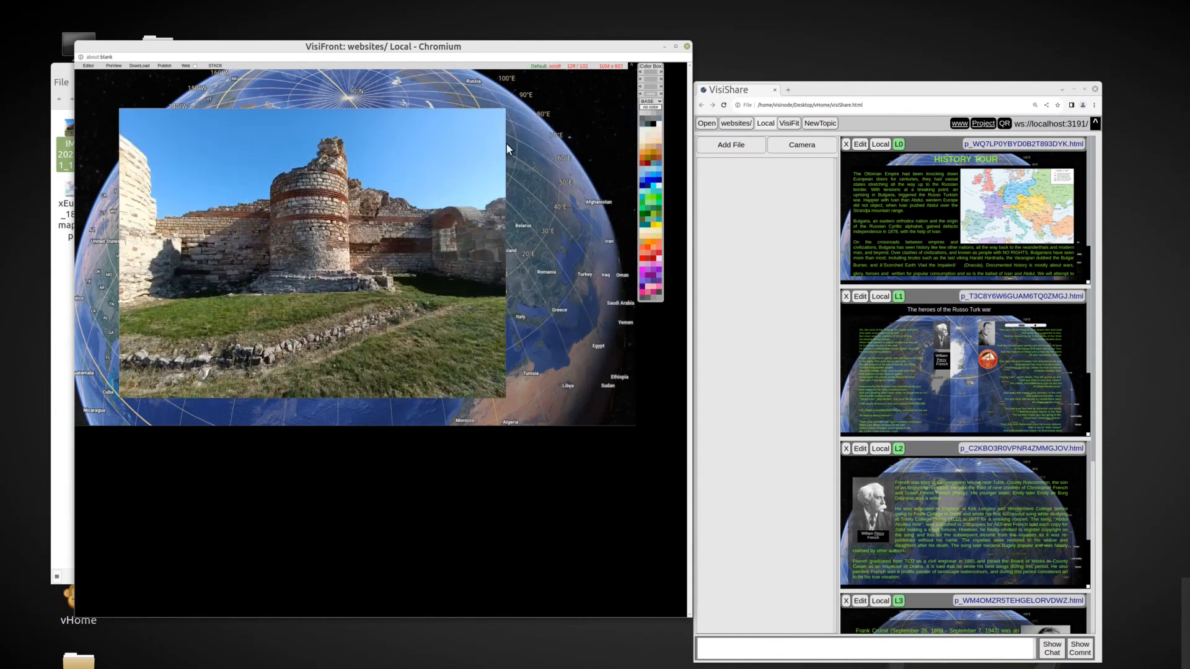
Lay the "History tour Under Development" text frame over the upper part of the fortress picture and publish the page
drag(125, 117, 234, 105)
click(217, 176)
drag(255, 164, 333, 126)
drag(552, 214, 473, 231)
drag(266, 167, 196, 155)
drag(378, 211, 499, 261)
click(164, 66)
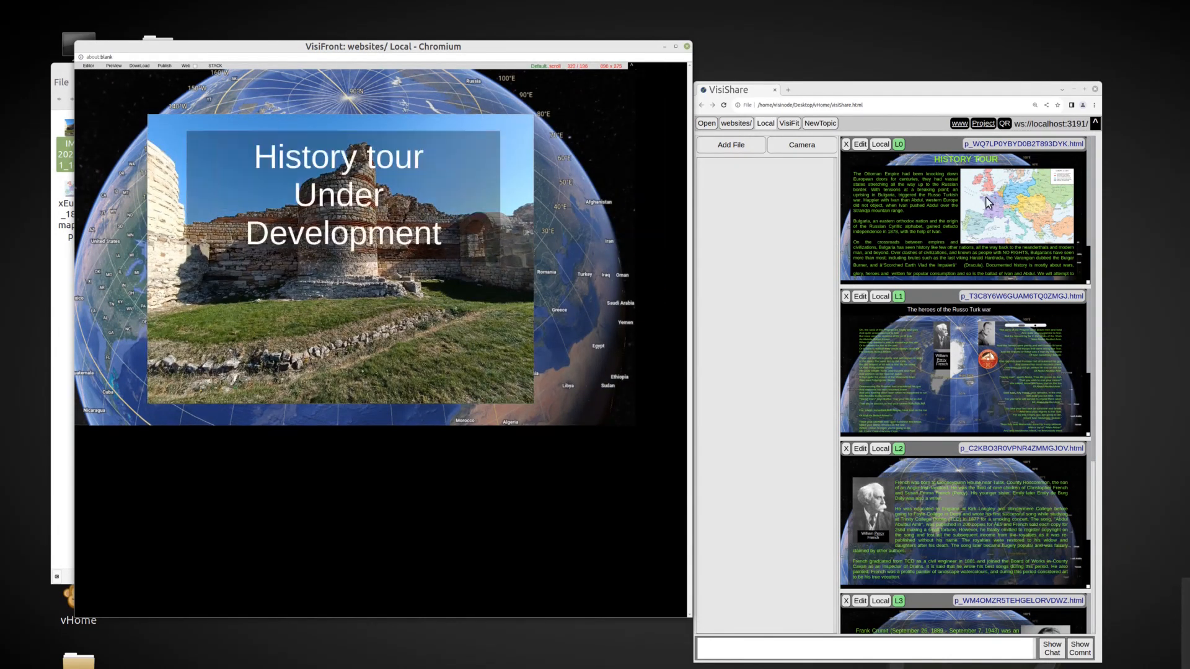
Open the HISTORY TOUR page for editing and relabel the first two frames "History Tour" and "The Ballad"
click(860, 299)
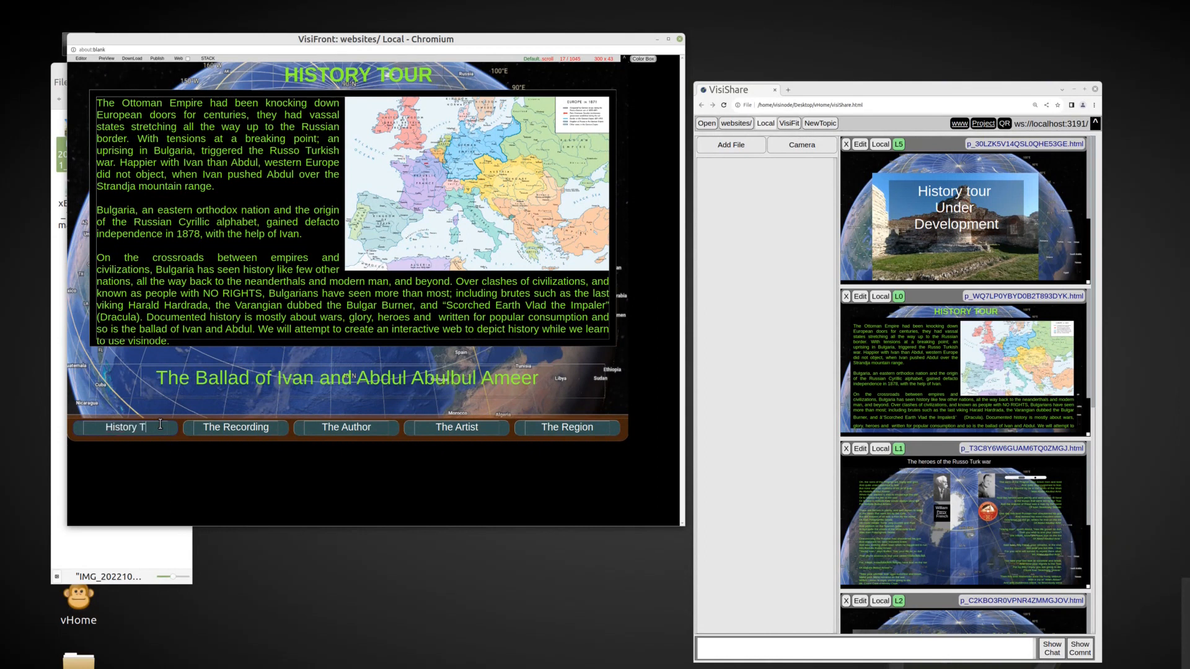
text(Ballad)
key(Delete)
key(Delete)
key(Delete)
key(Delete)
key(Delete)
key(Delete)
key(Delete)
key(Delete)
key(Delete)
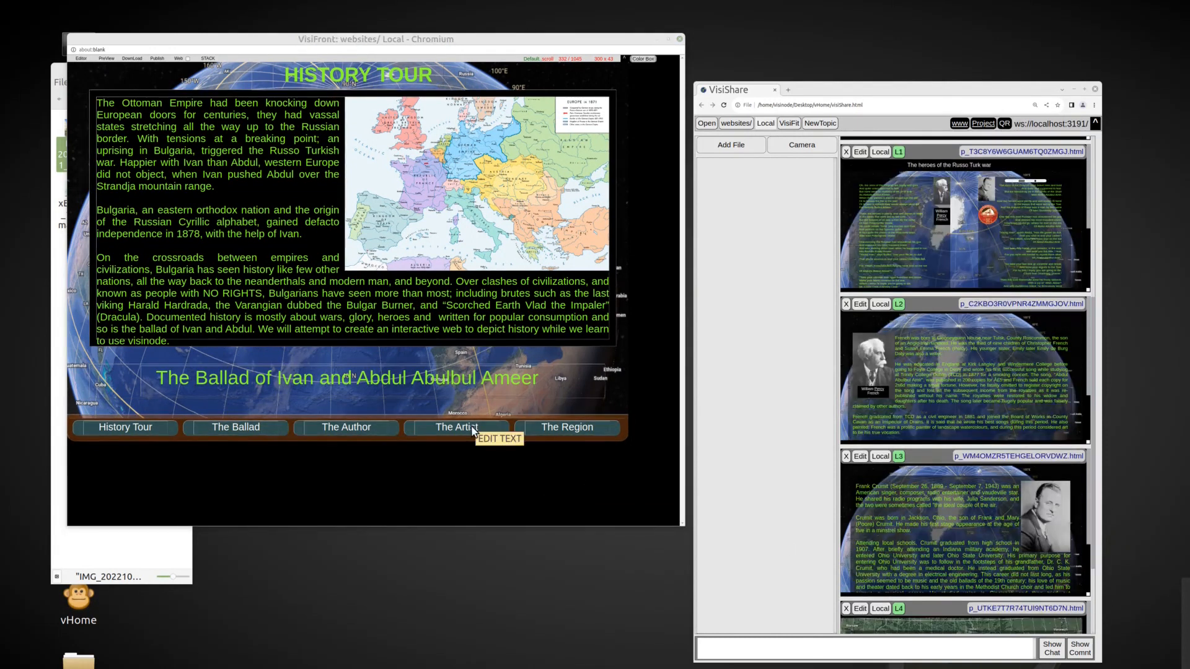
Link "The Artist" frame to the L3 page
right_click(471, 429)
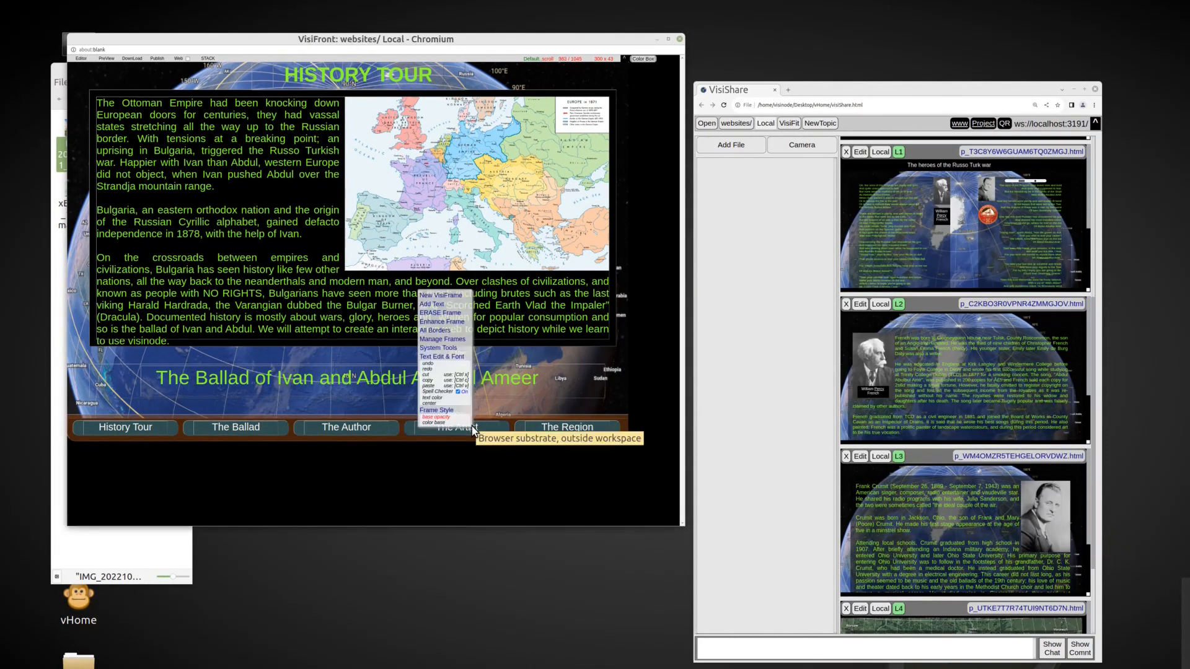
click(444, 336)
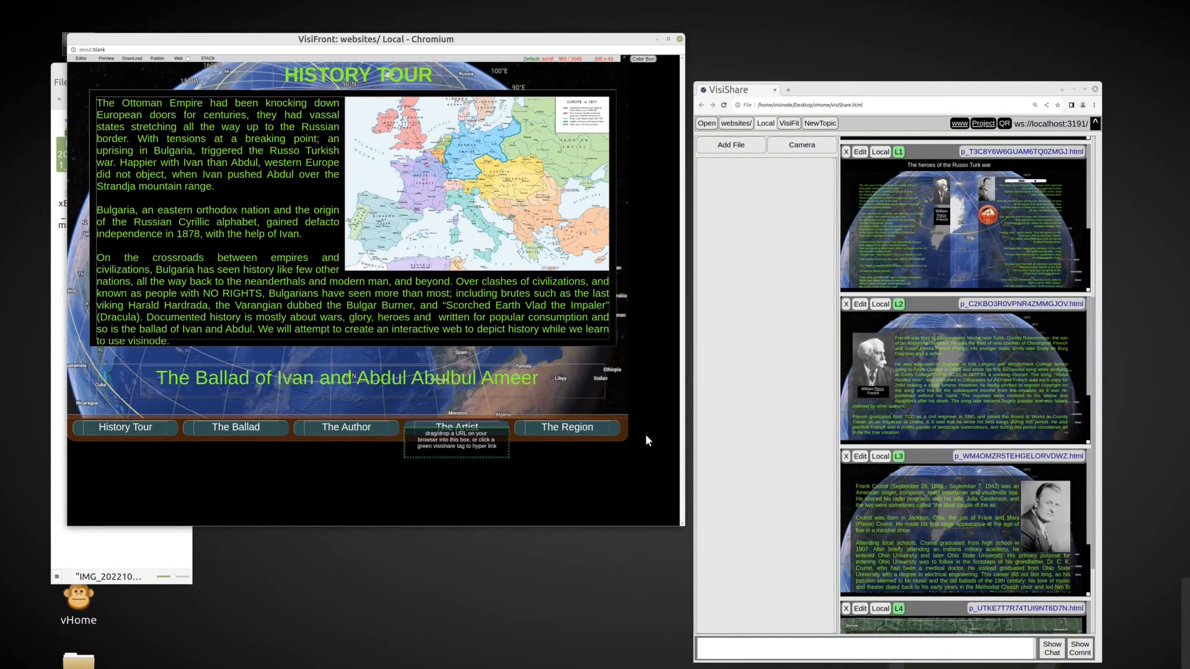
click(900, 460)
click(328, 429)
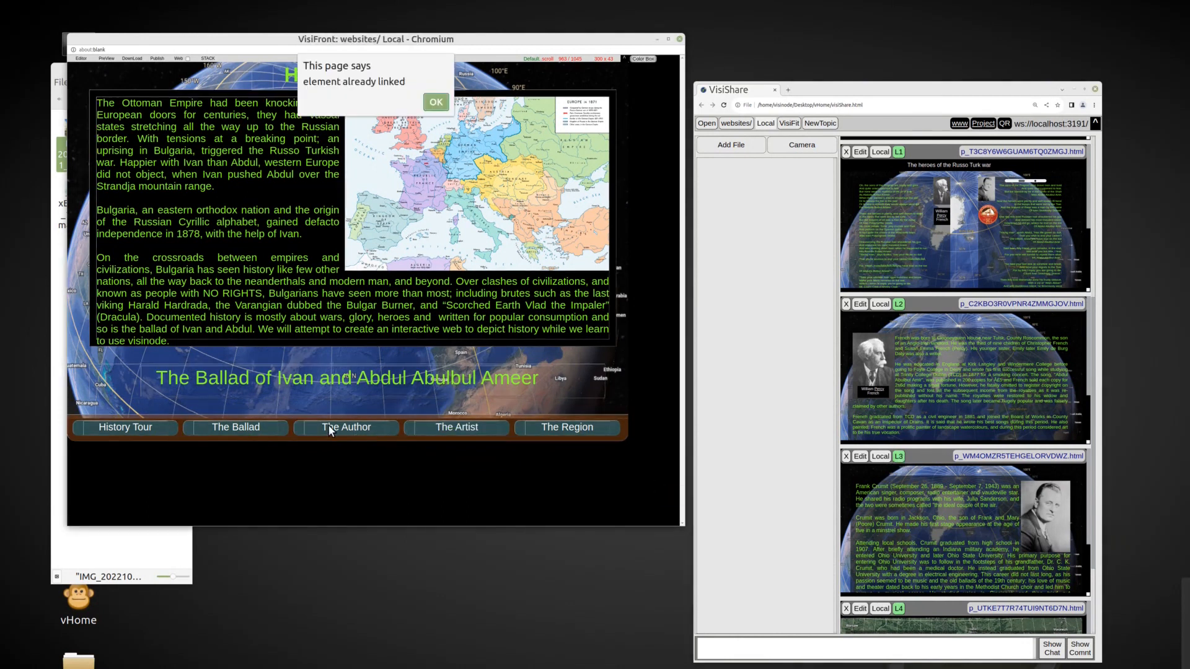
click(436, 102)
Link "The Author" frame to the L2 page
right_click(367, 427)
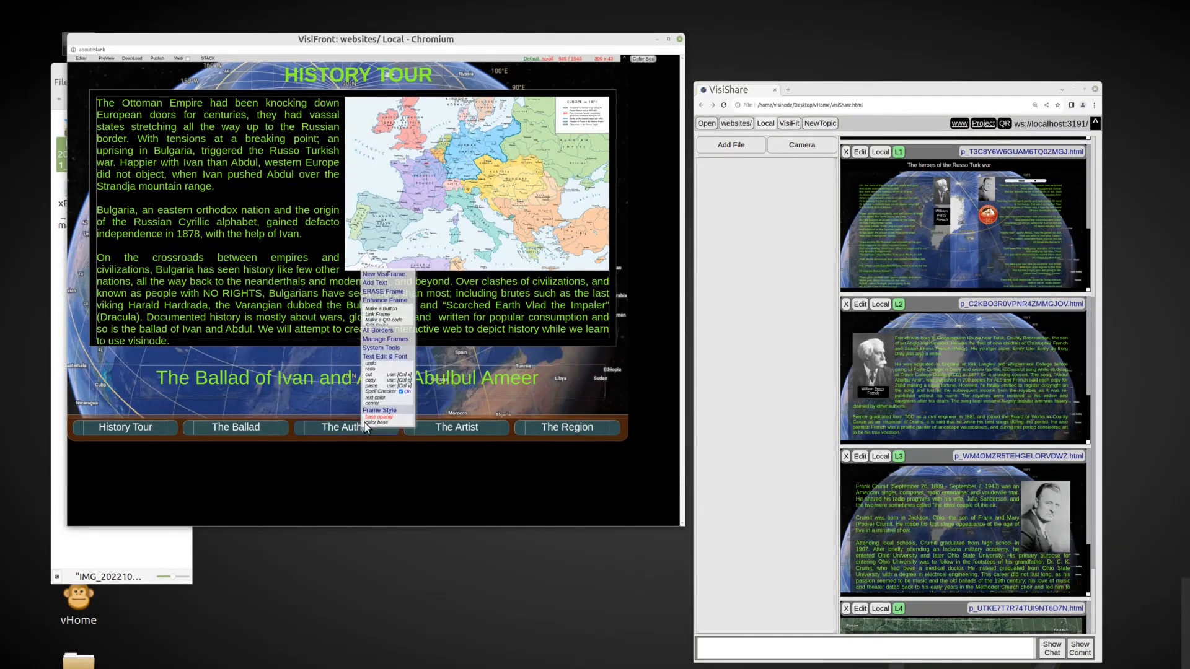
click(396, 316)
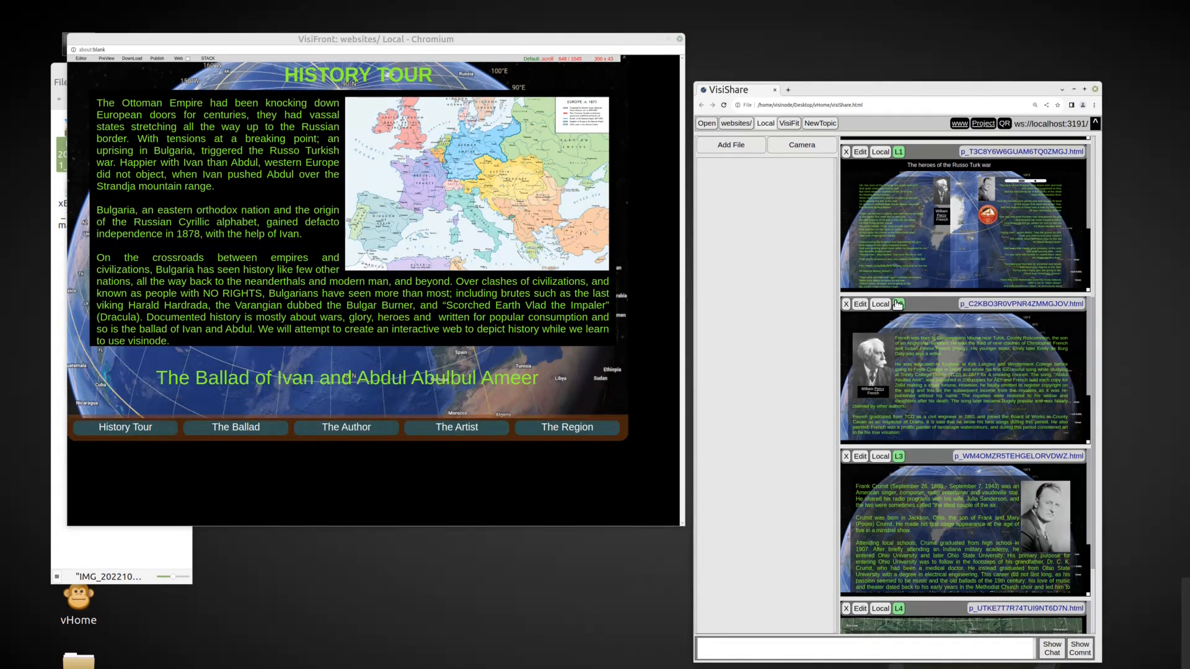
click(523, 428)
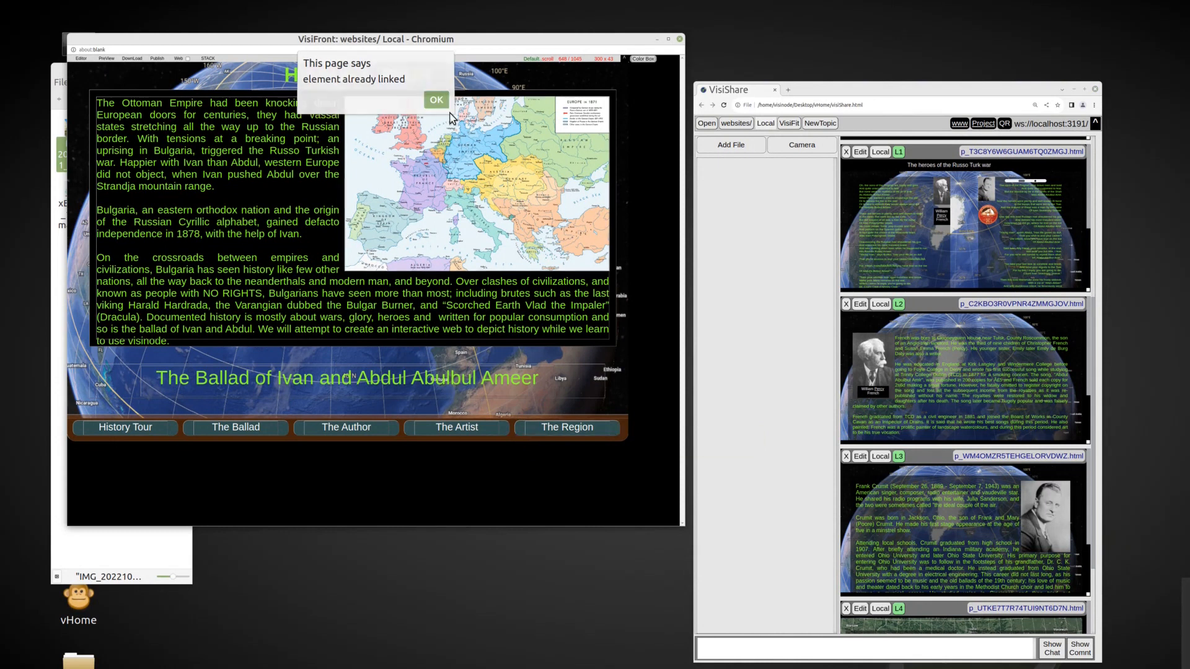
key(Return)
Link "The Region" frame to the L4 page
right_click(553, 430)
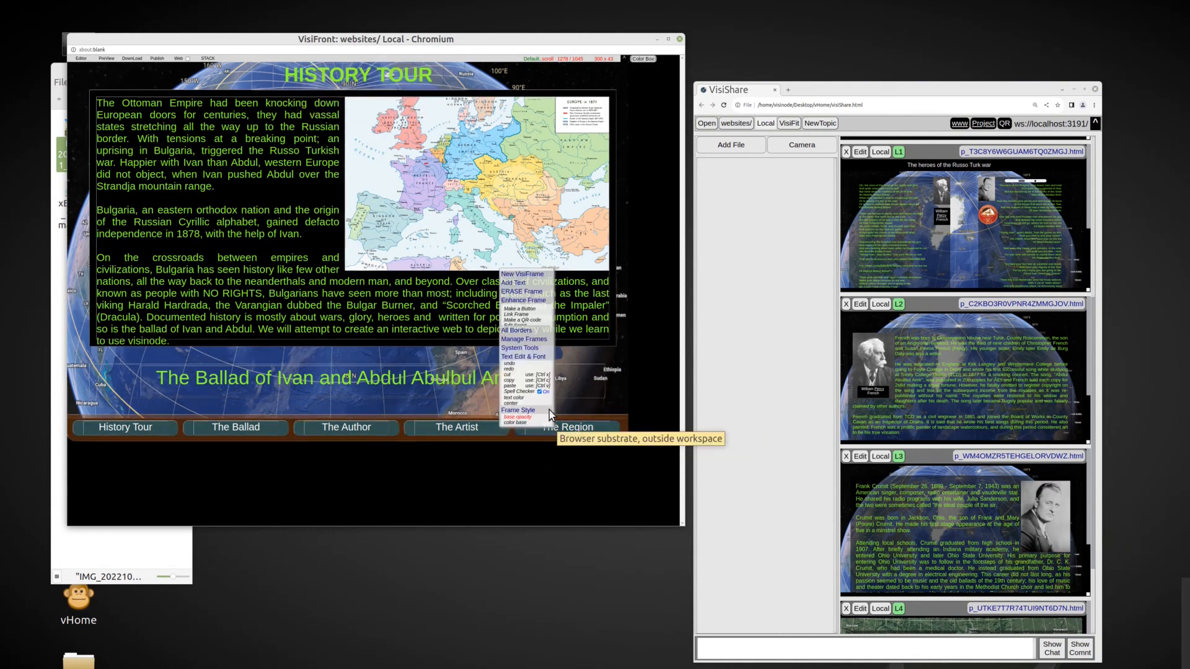
click(527, 324)
scroll(1048, 534, down, 3)
scroll(1093, 579, down, 4)
click(898, 490)
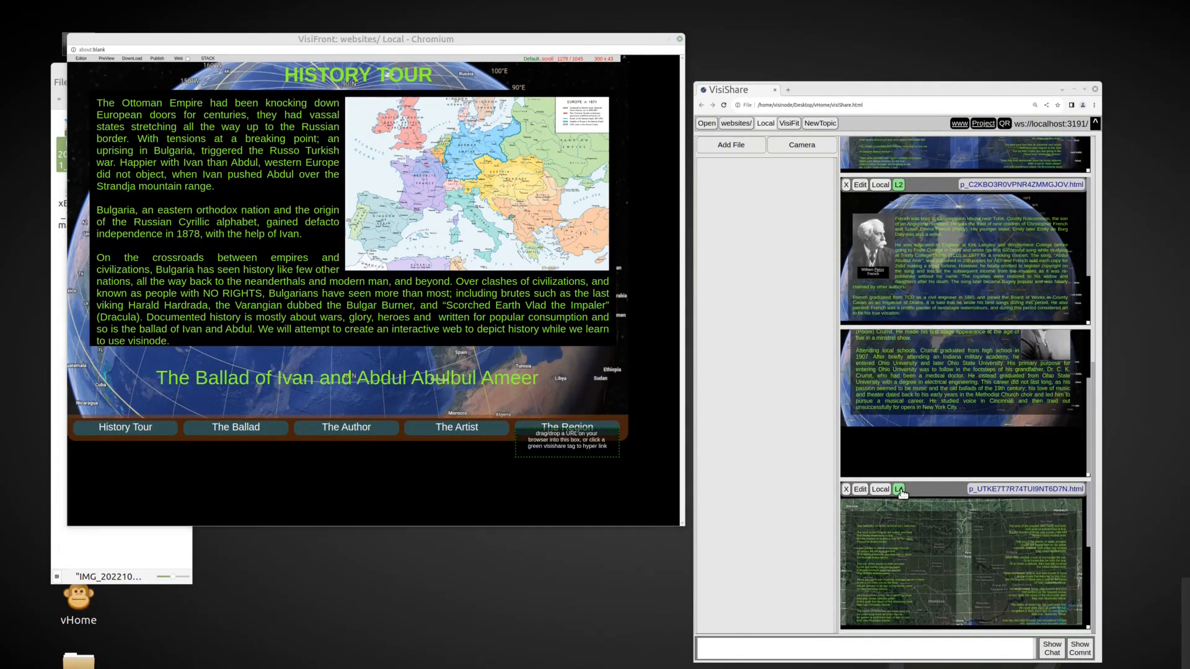
Link "The Ballad" frame to the L1 page
right_click(240, 427)
click(266, 316)
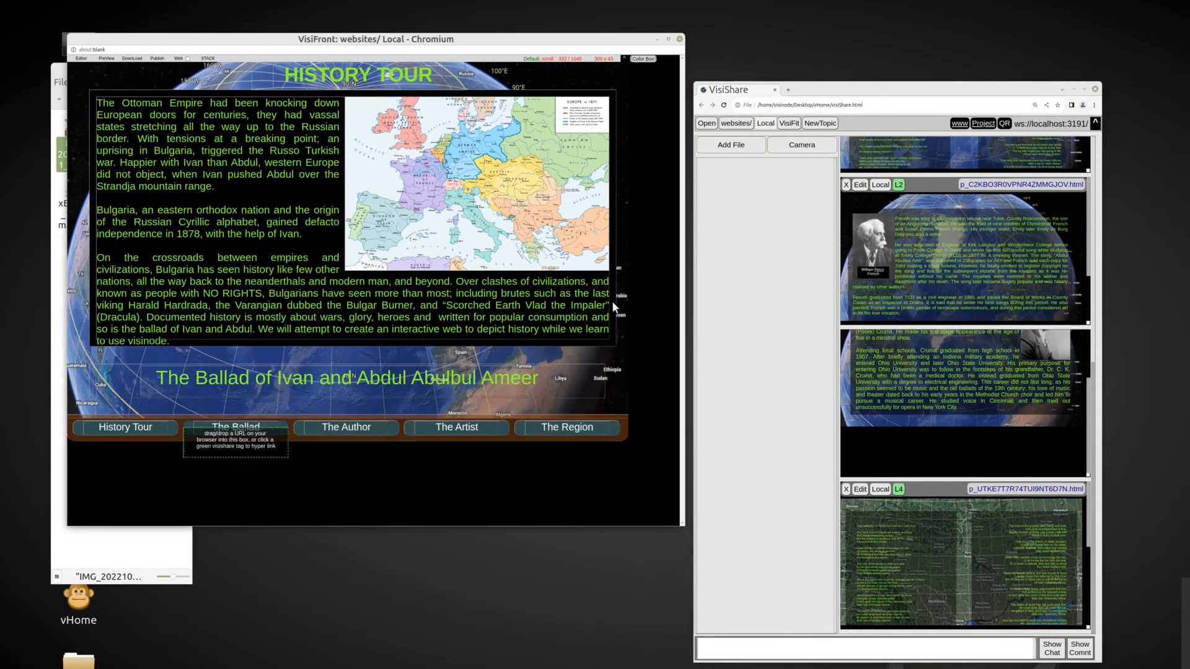
scroll(1095, 292, up, 2)
scroll(1094, 292, up, 3)
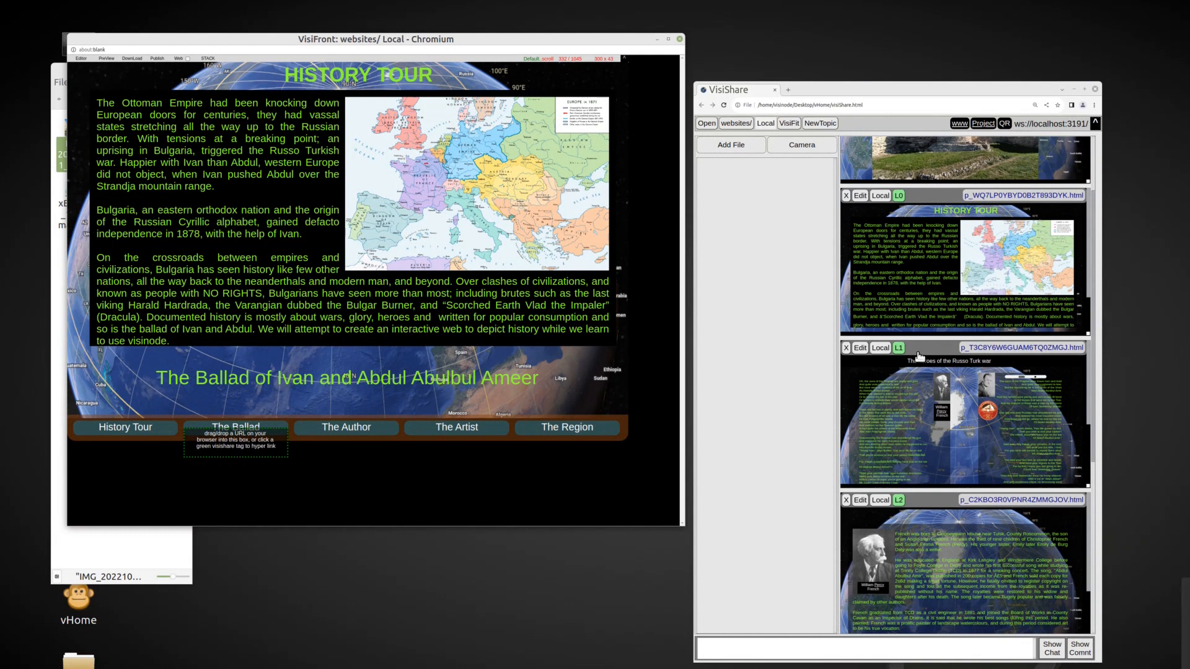
click(899, 351)
Link the "History Tour" frame to the L5 page
right_click(128, 426)
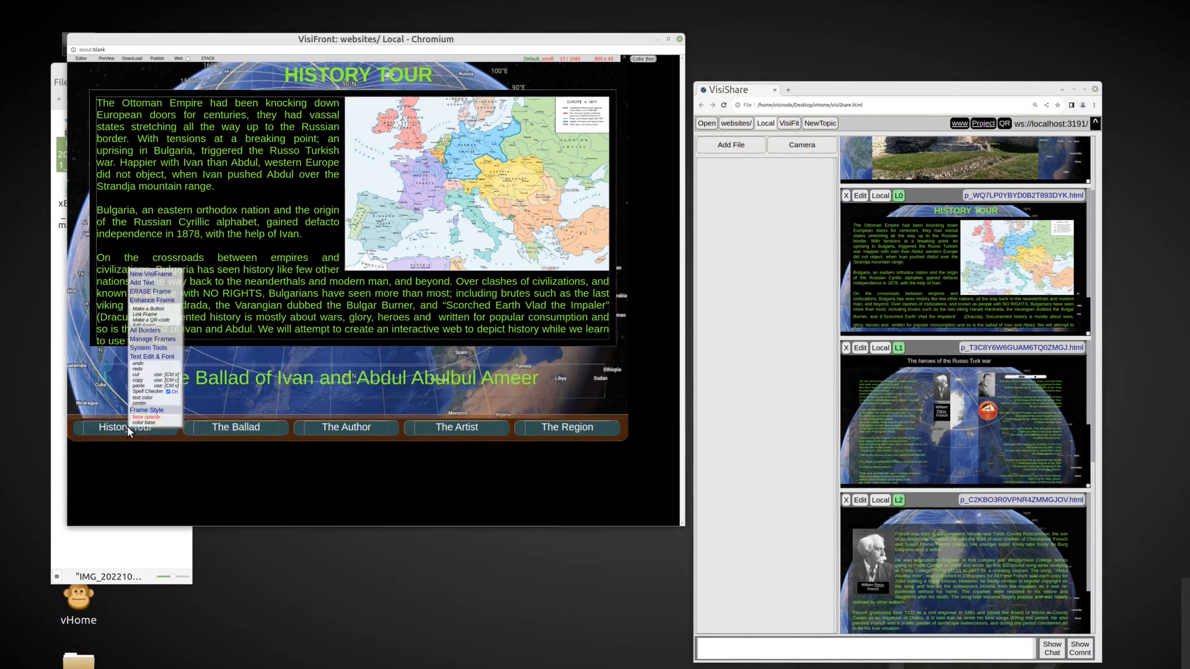
click(154, 318)
scroll(1091, 202, up, 2)
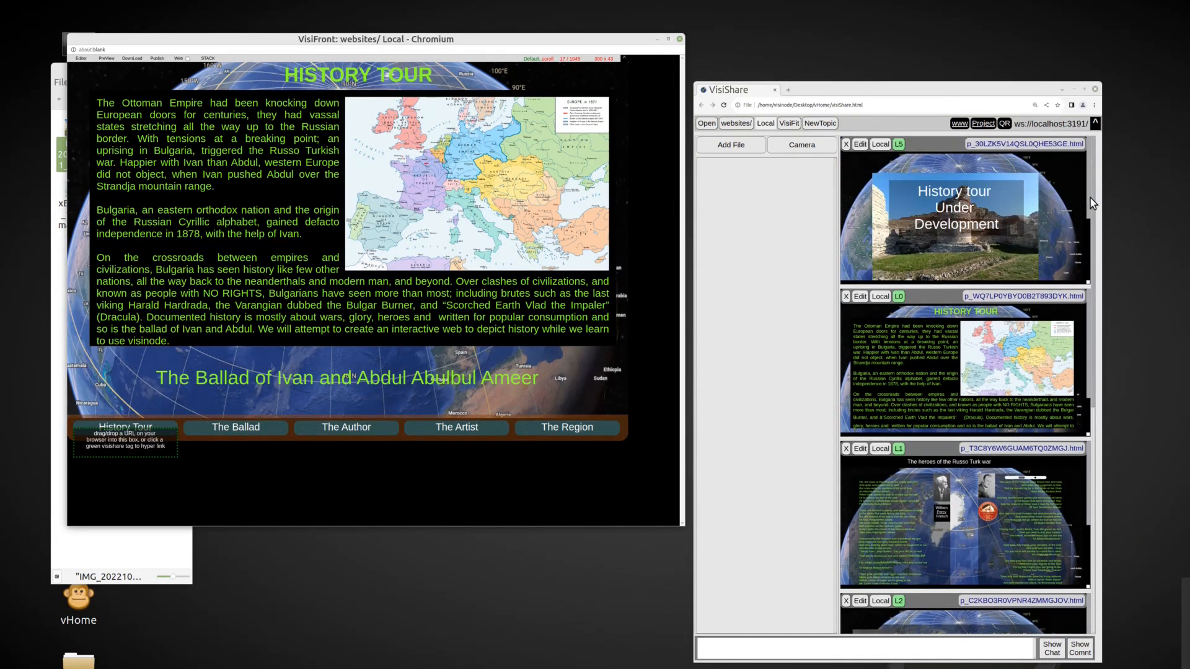
click(898, 144)
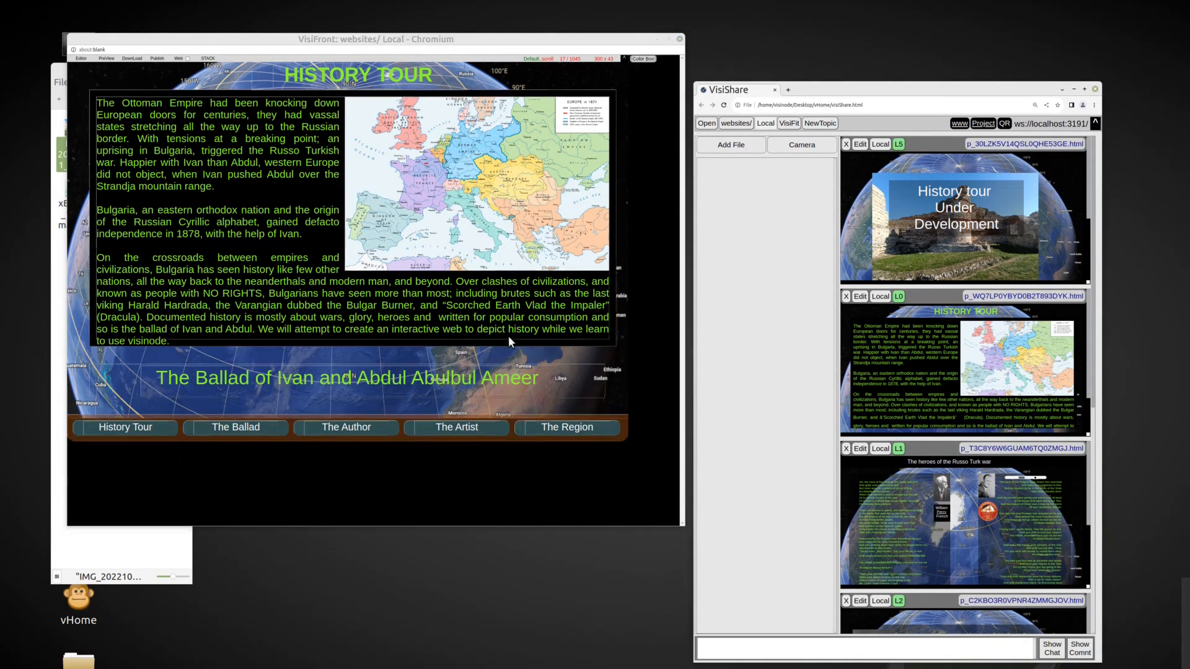
Make the background of the main history text frame semi-transparent so the globe shows through
right_click(180, 245)
right_click(260, 296)
click(282, 292)
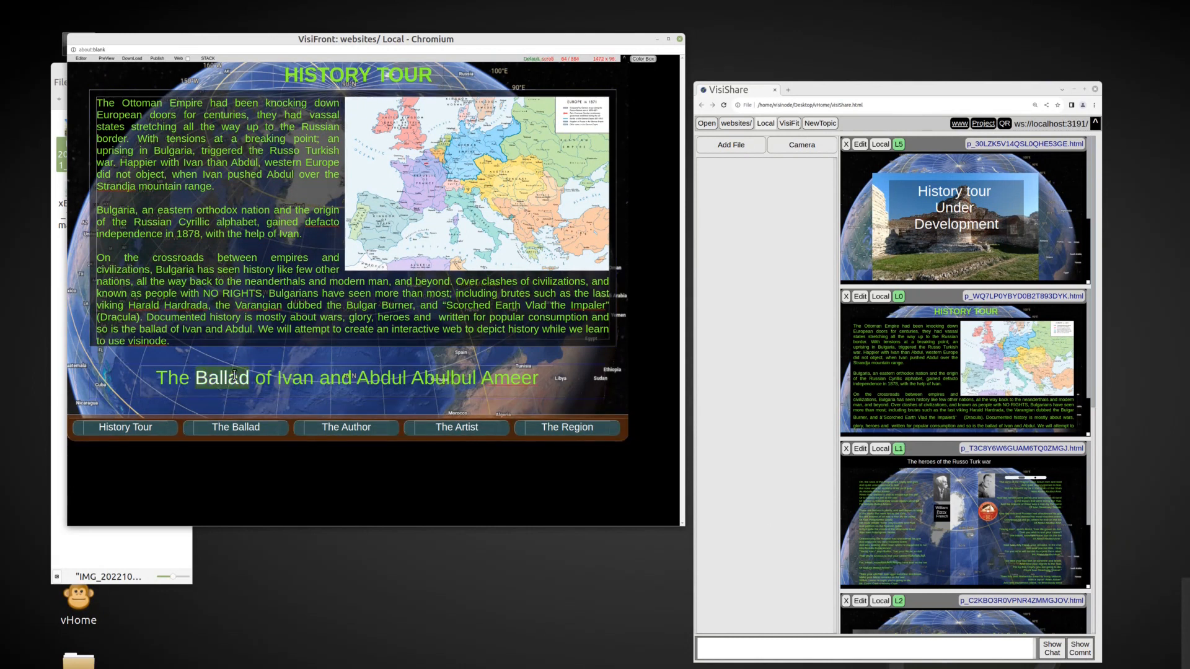
Hyperlink the whole line "The Ballad of Ivan and Abdul Abulbul Ameer" to the L1 page
drag(158, 377, 543, 395)
right_click(457, 383)
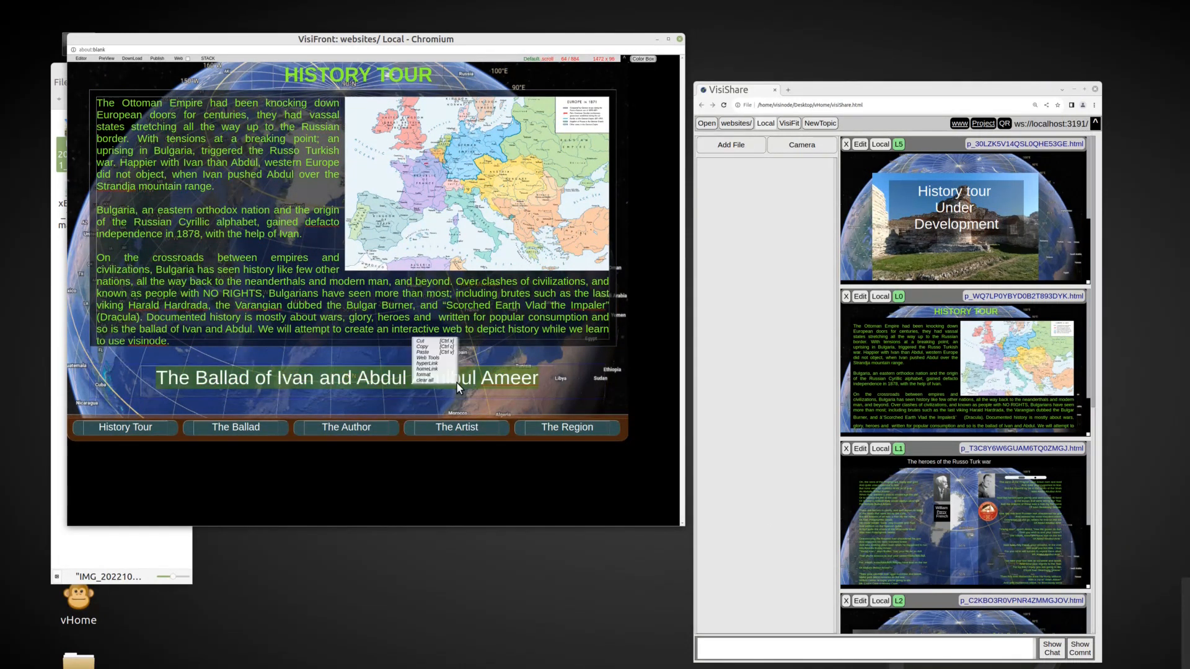
click(429, 364)
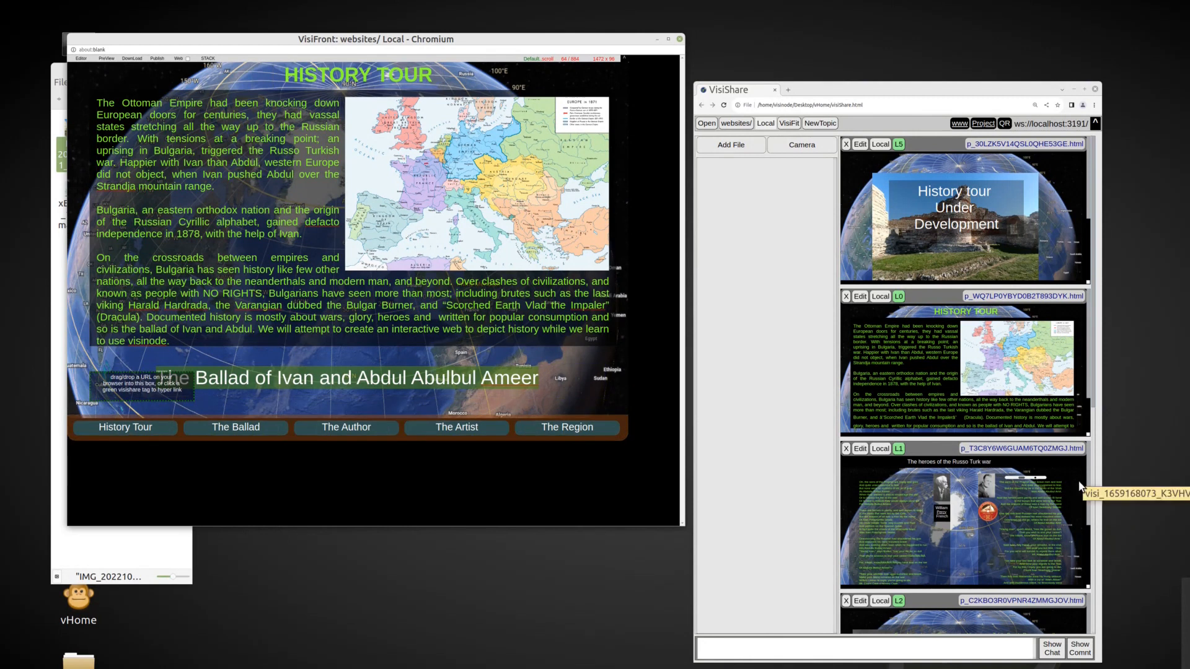
click(899, 449)
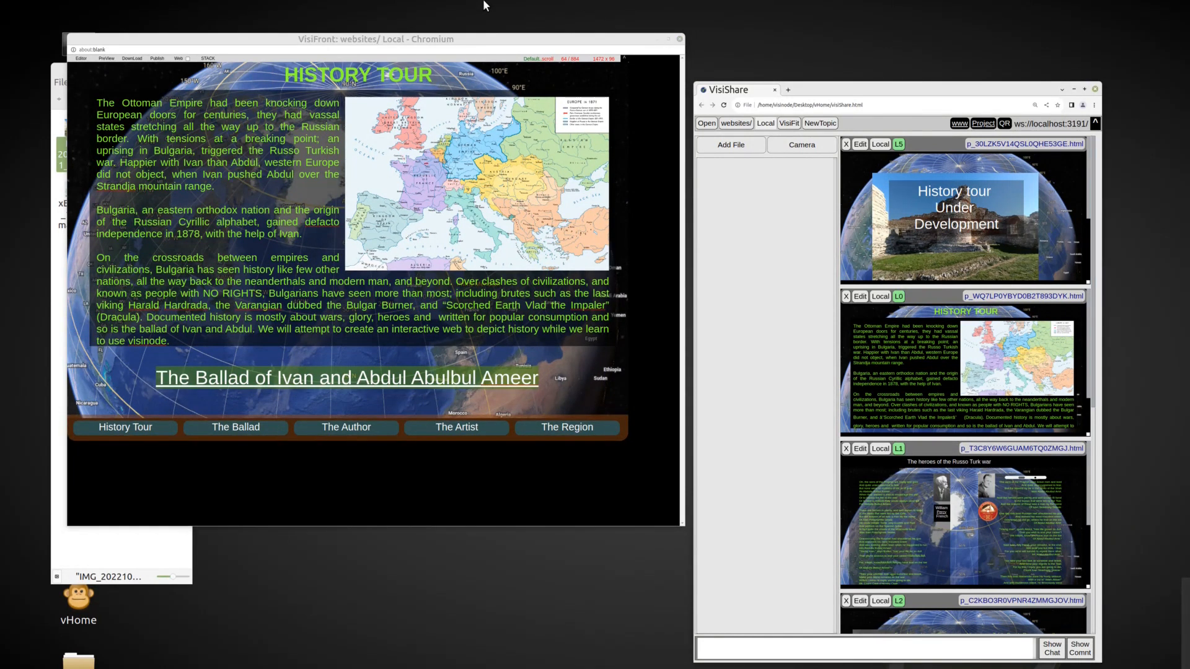
Stack the edited HISTORY TOUR page and choose the L6 tag of the new stack entry
click(208, 59)
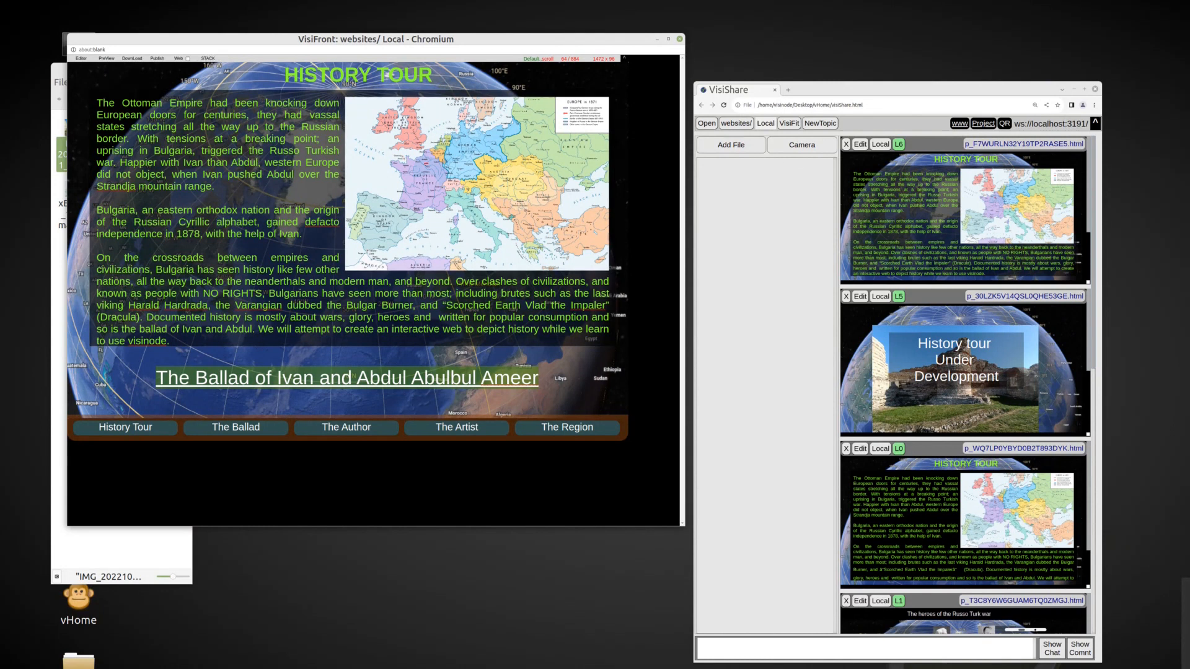
click(898, 144)
Enable the Web option, generate the page path QR code, and place it small in the page's upper-left corner
click(186, 58)
click(155, 59)
click(176, 69)
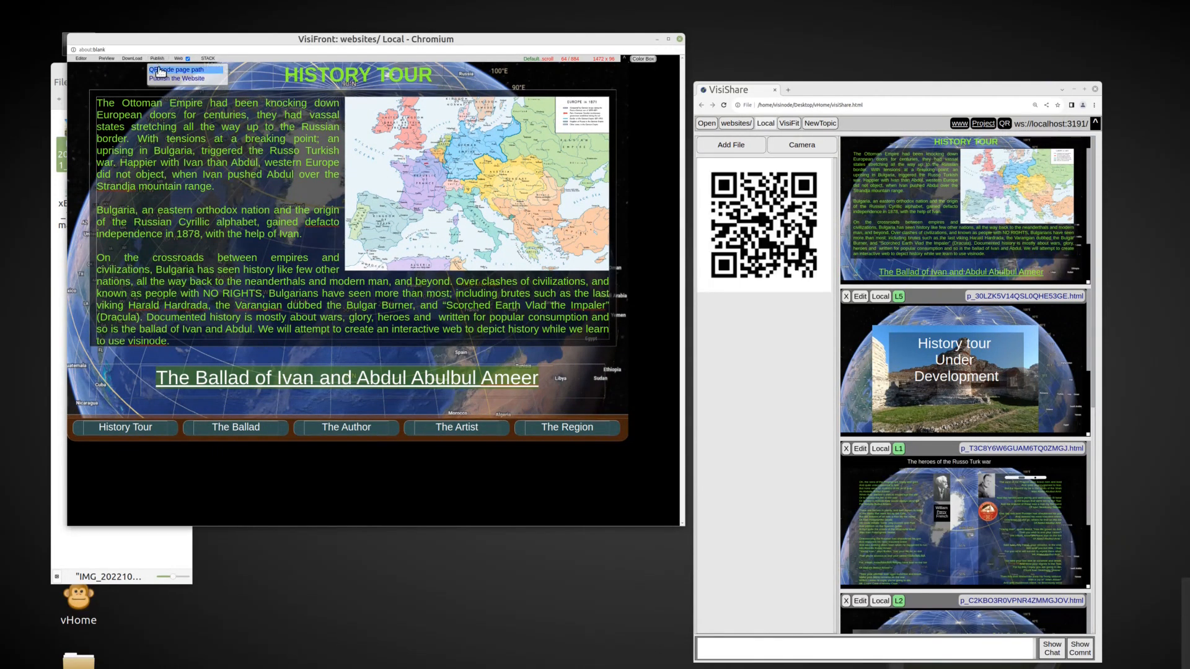
drag(705, 168, 77, 92)
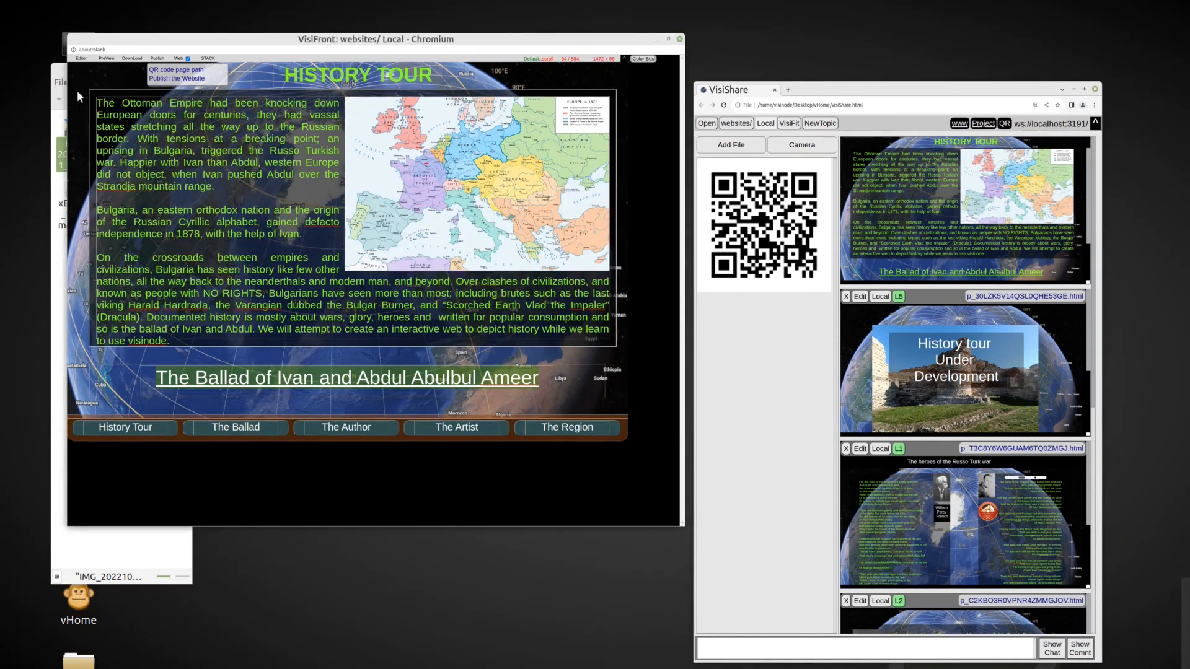
click(163, 93)
drag(163, 93, 102, 65)
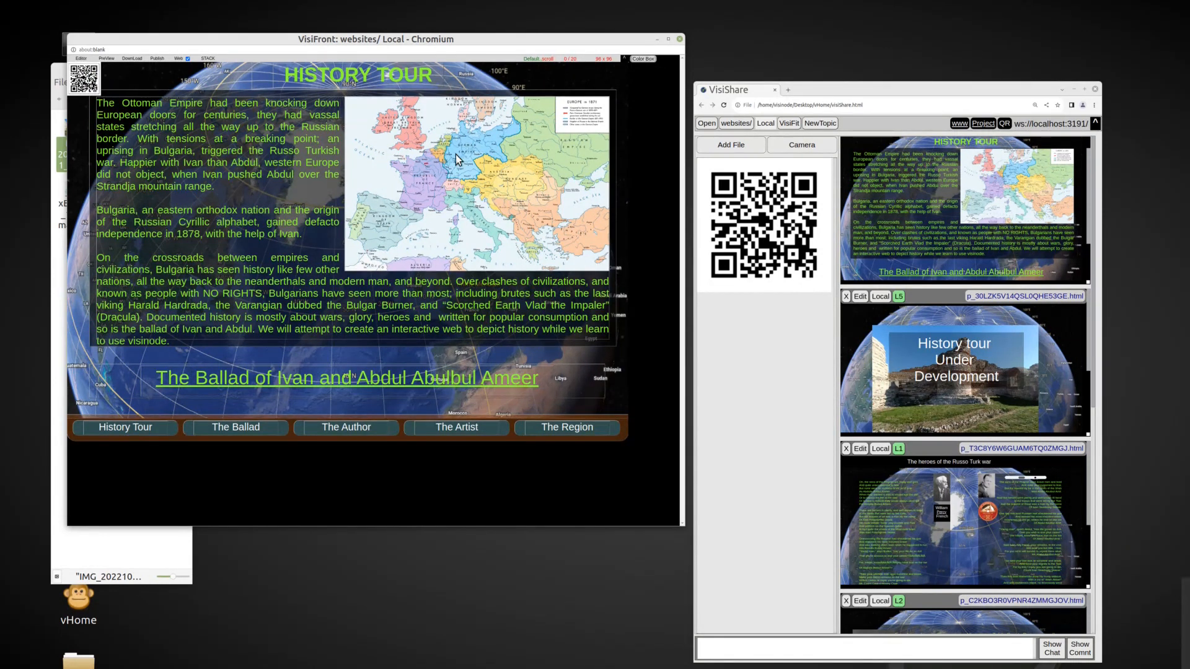
Publish the HISTORY TOUR website
click(158, 60)
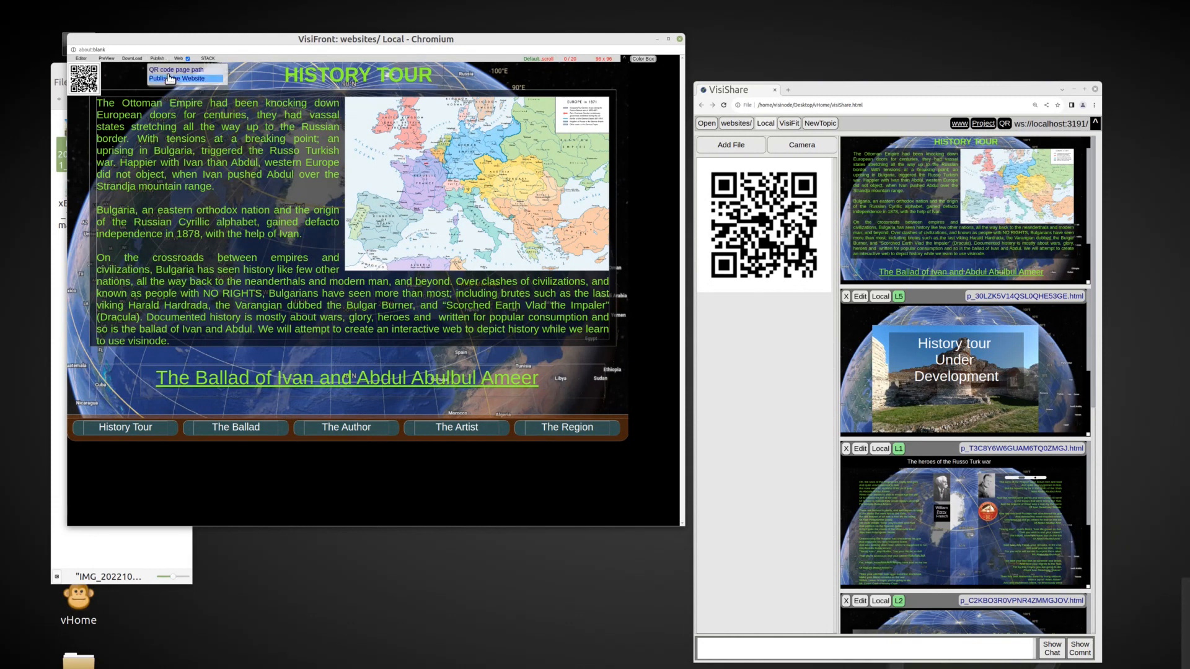
click(168, 79)
click(436, 127)
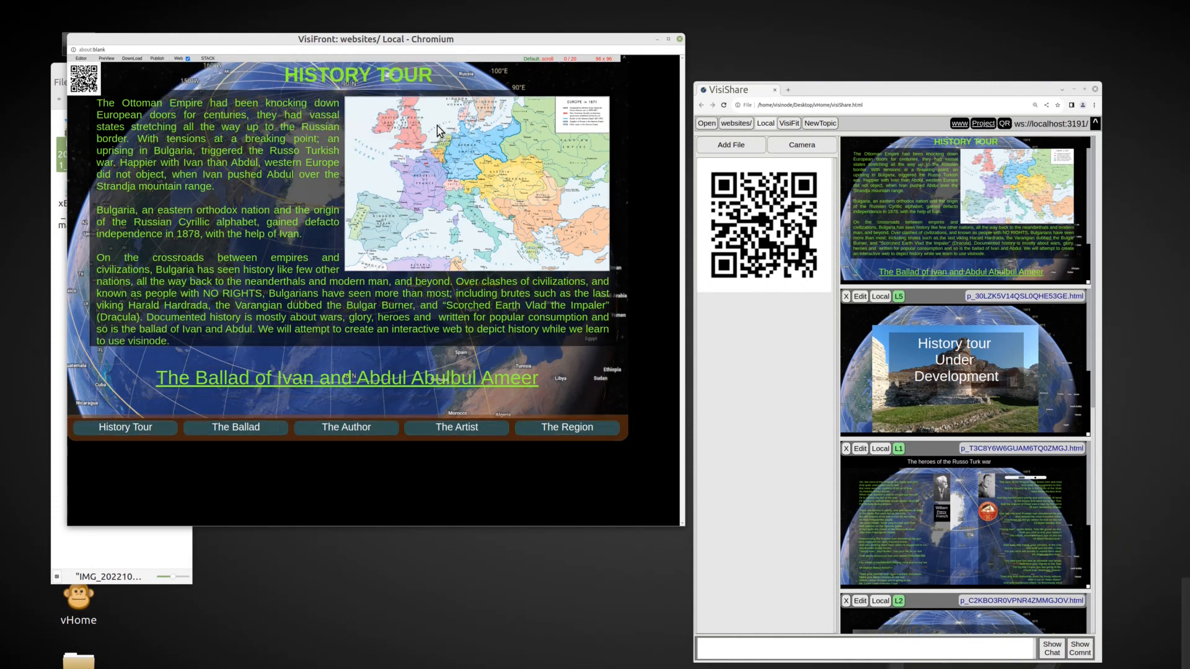